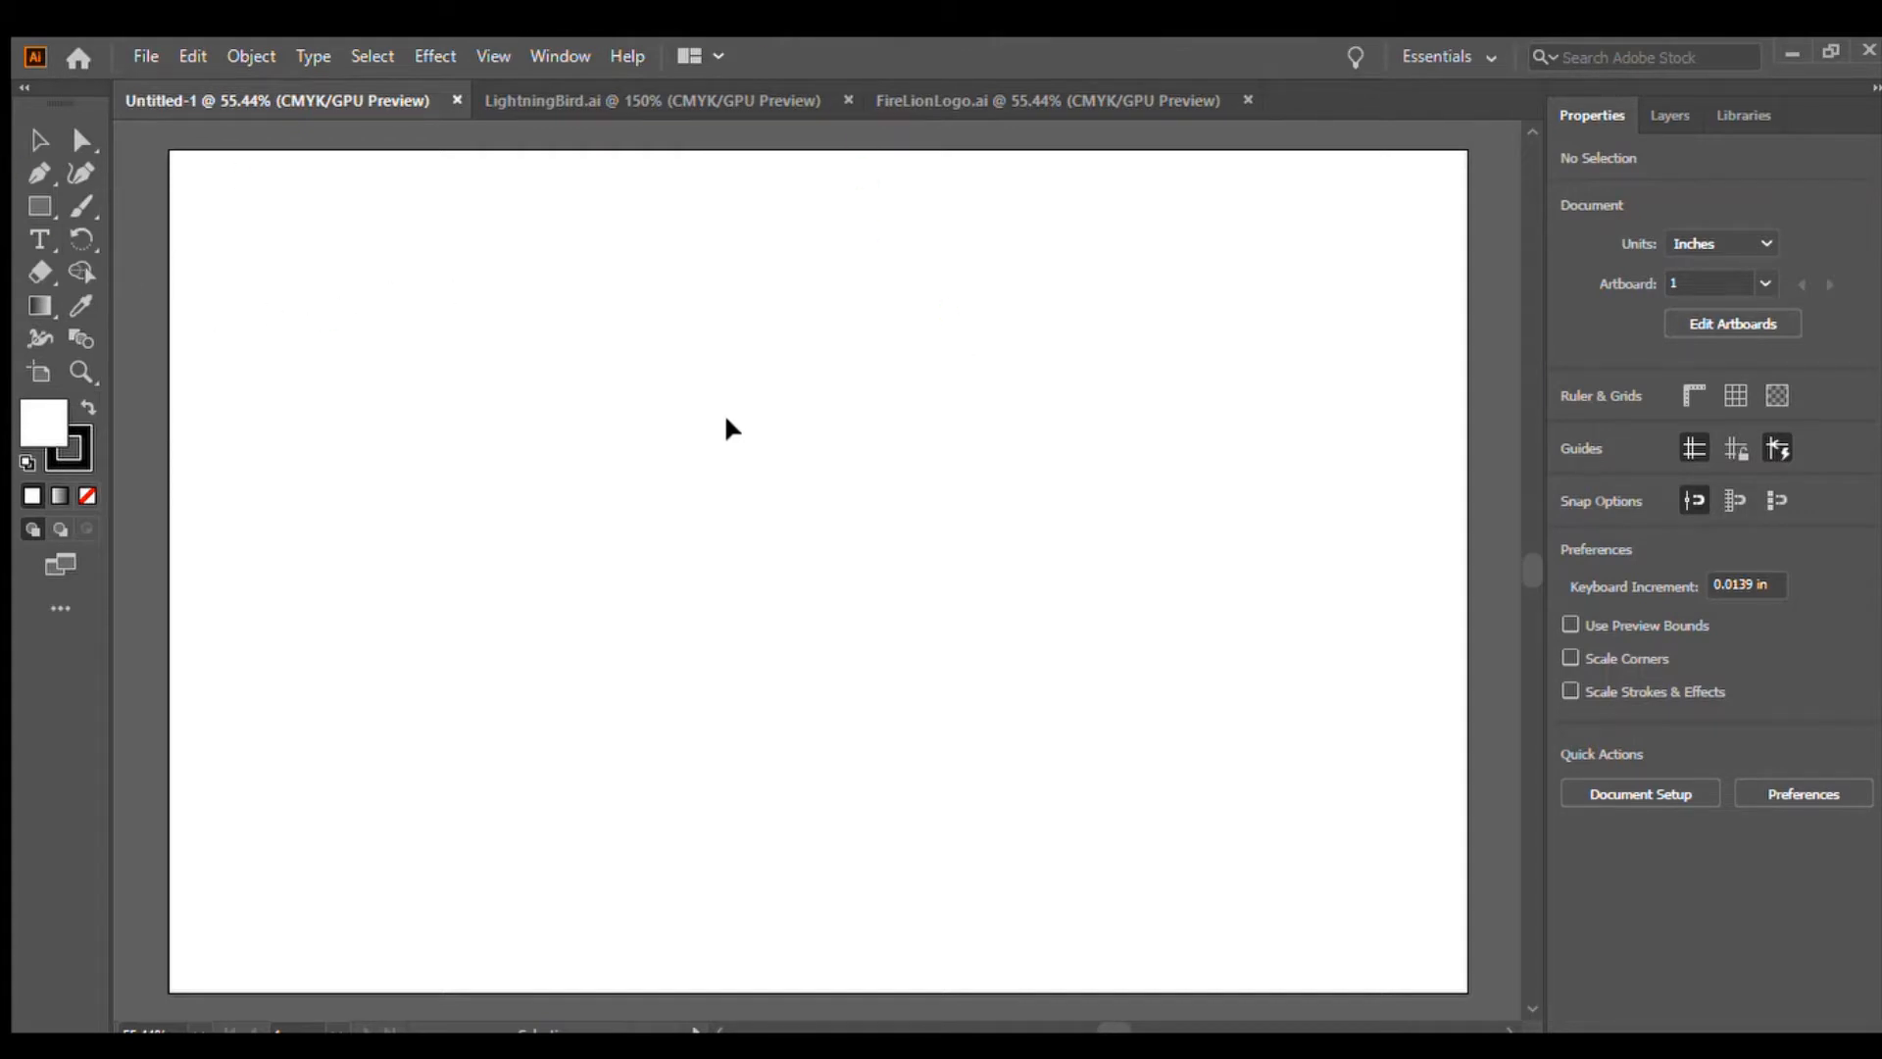
left_click(644, 93)
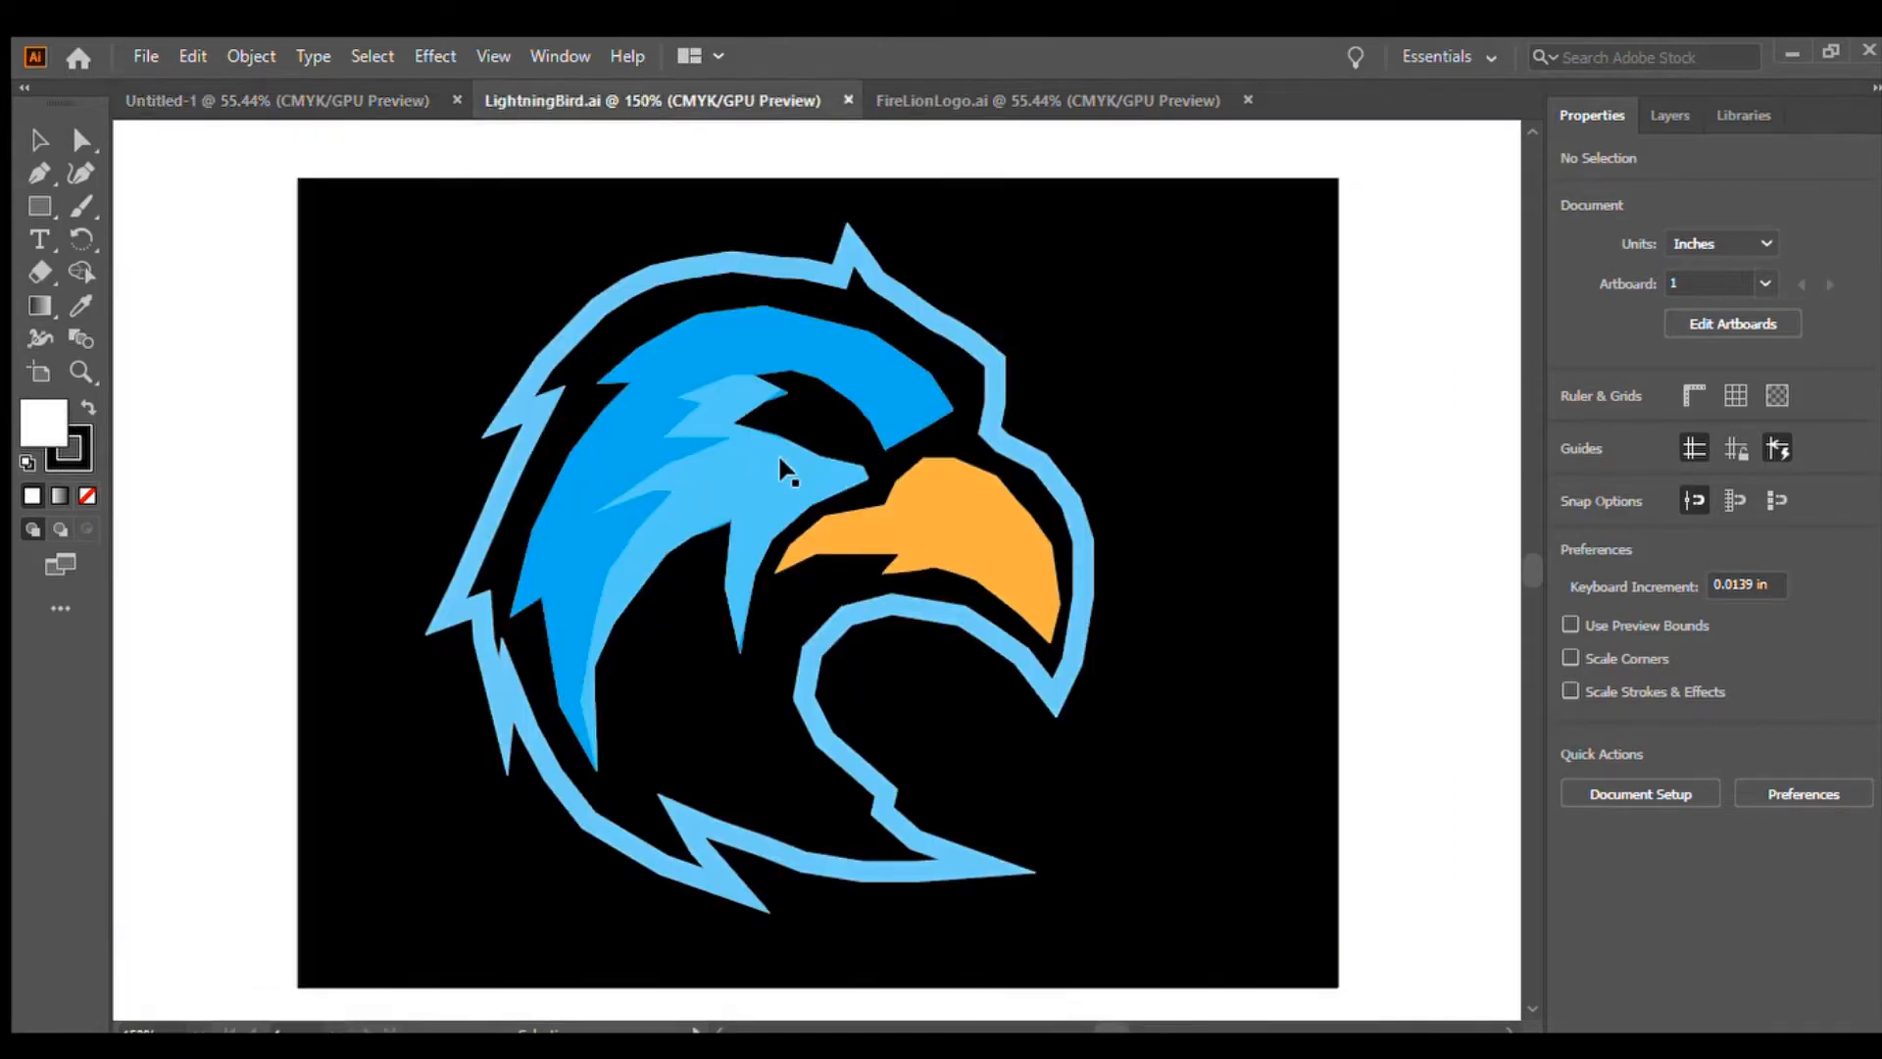
left_click_drag(685, 471, 976, 559)
left_click_drag(703, 355, 924, 598)
key("ctrl+z")
key("ctrl+z")
key("ctrl+z")
key("ctrl+z")
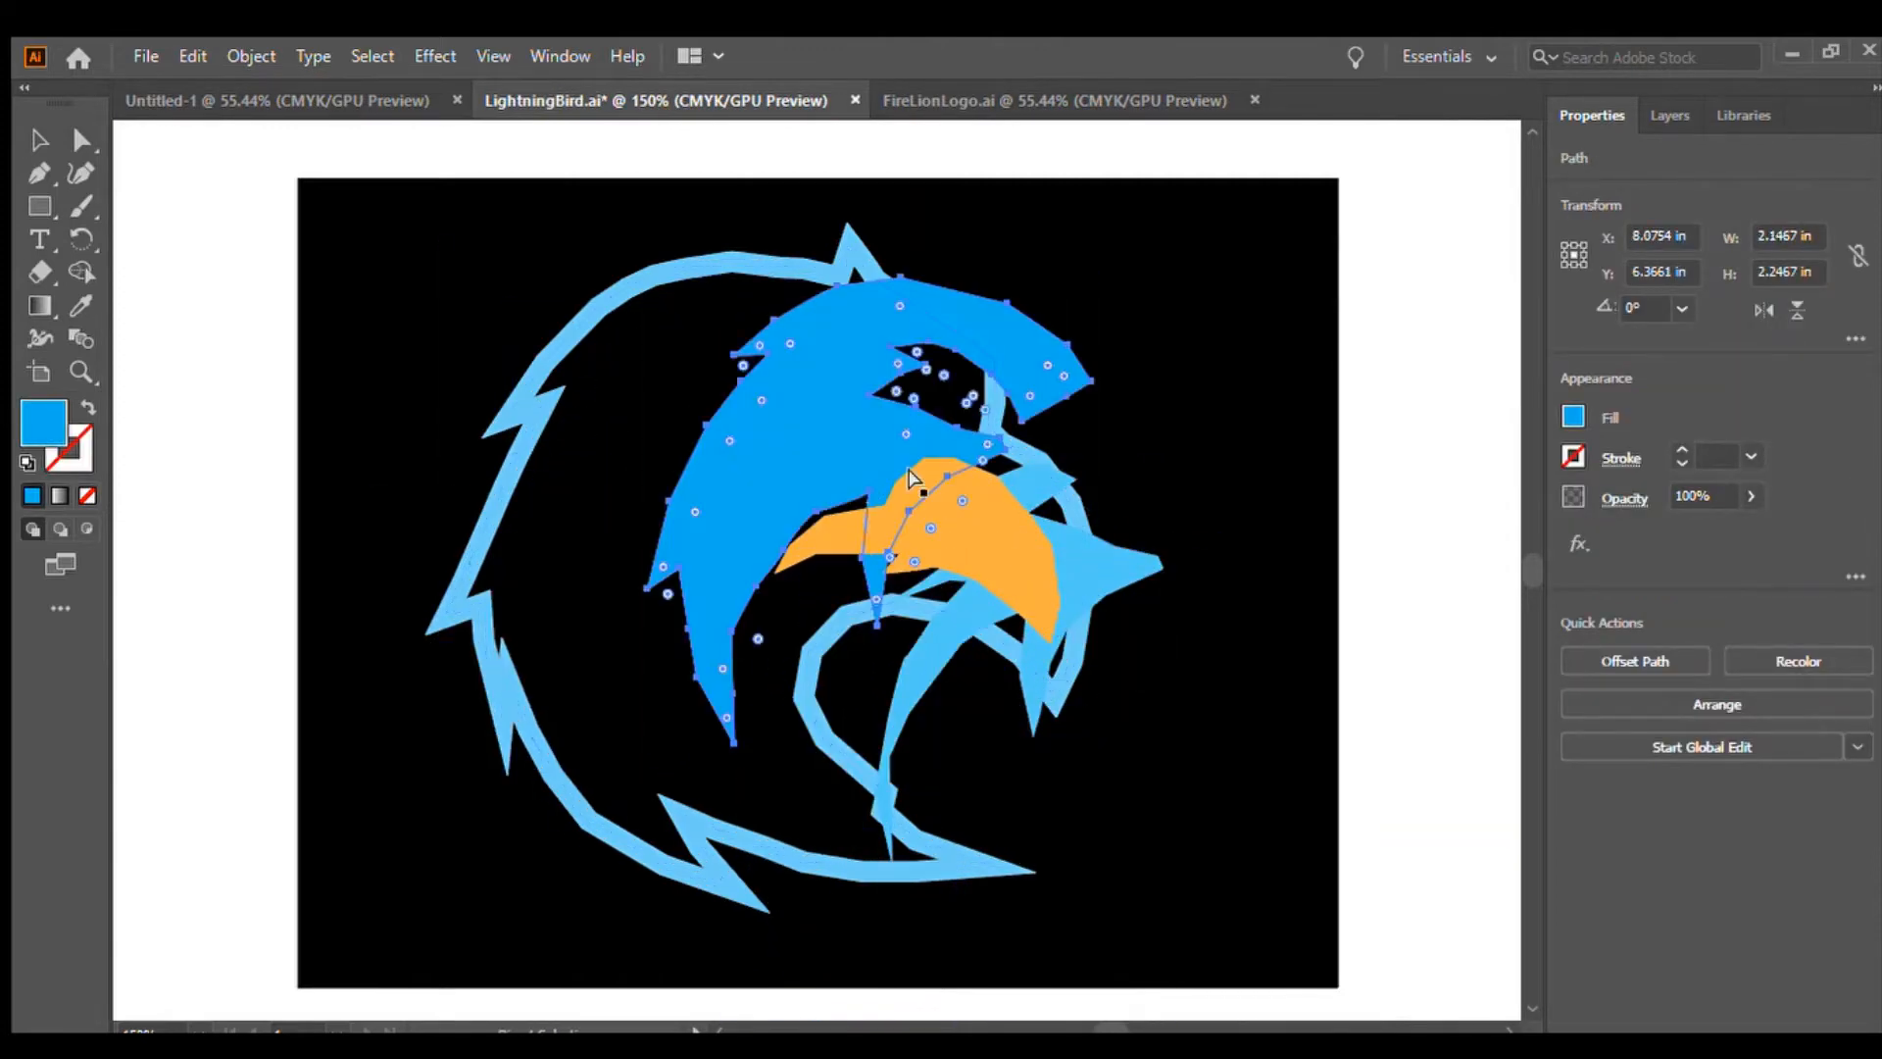
left_click(1443, 523)
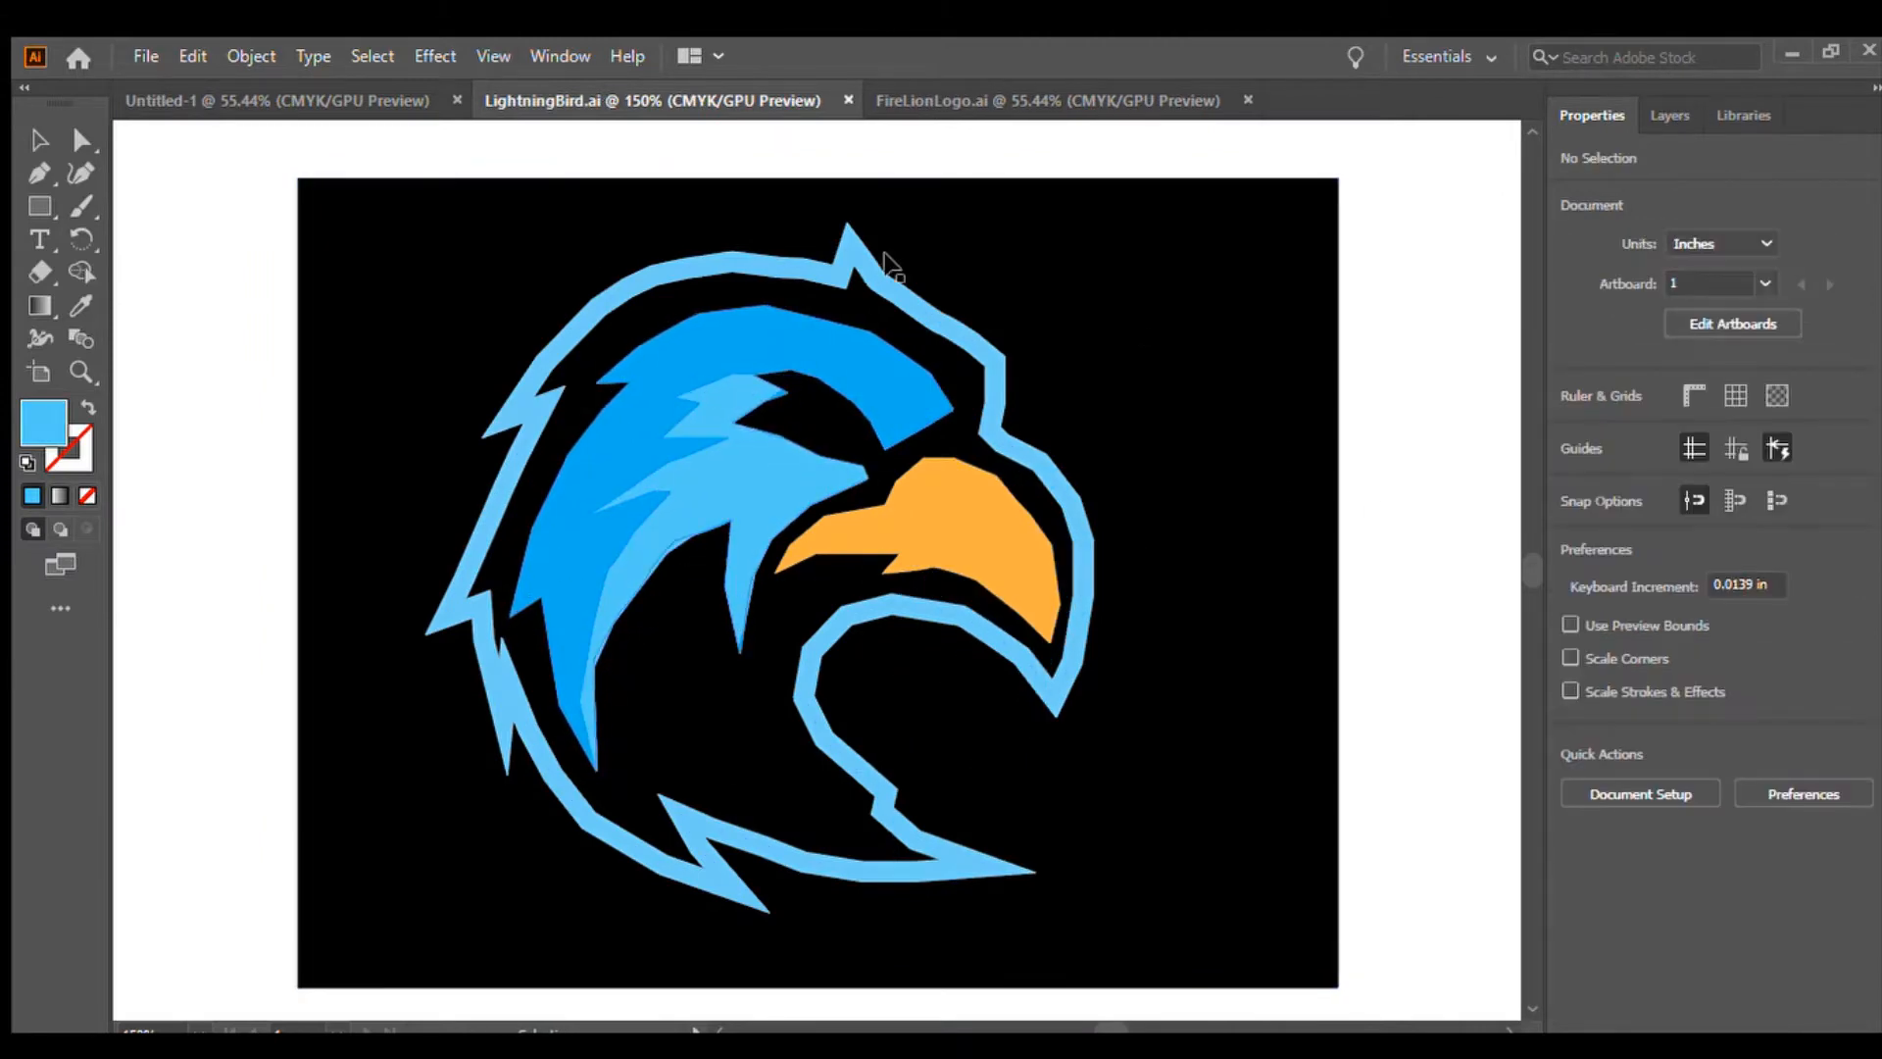
Compare the FireLionLogo and LightningBird example logos by switching between their documents
left_click(965, 100)
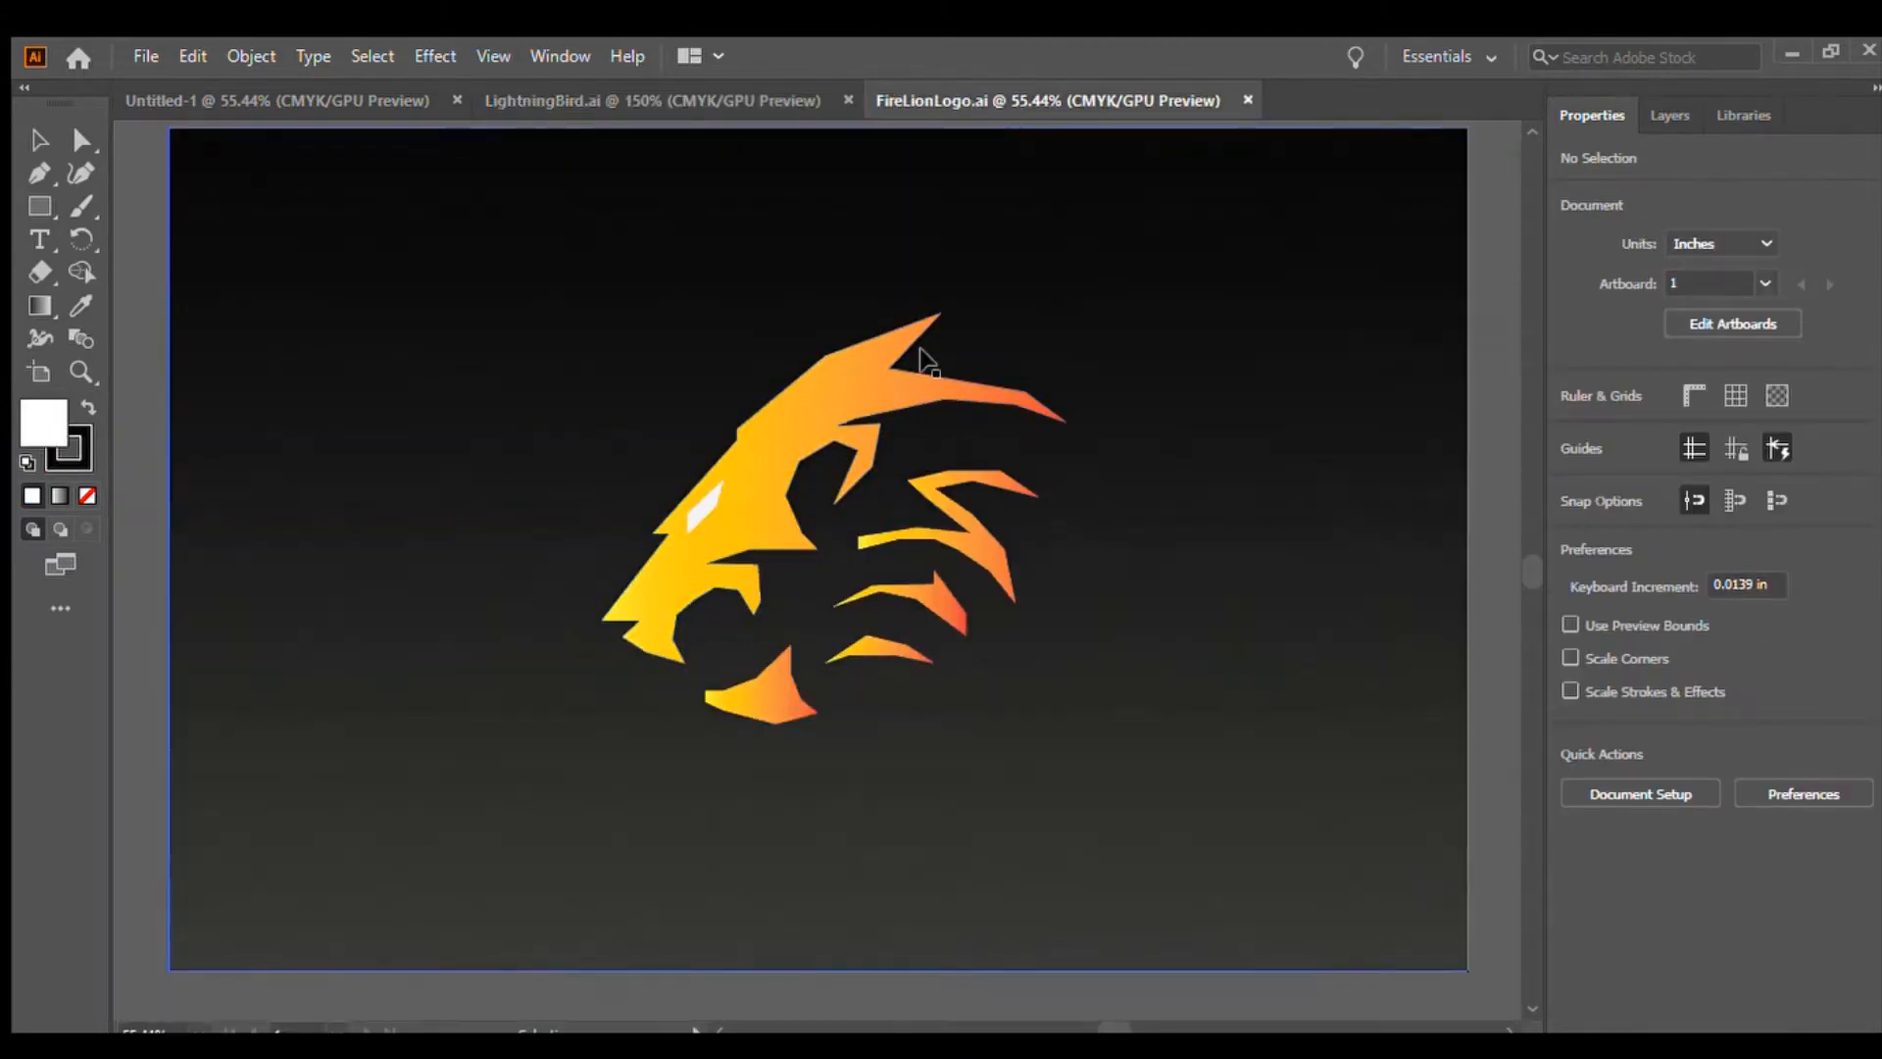
left_click(645, 93)
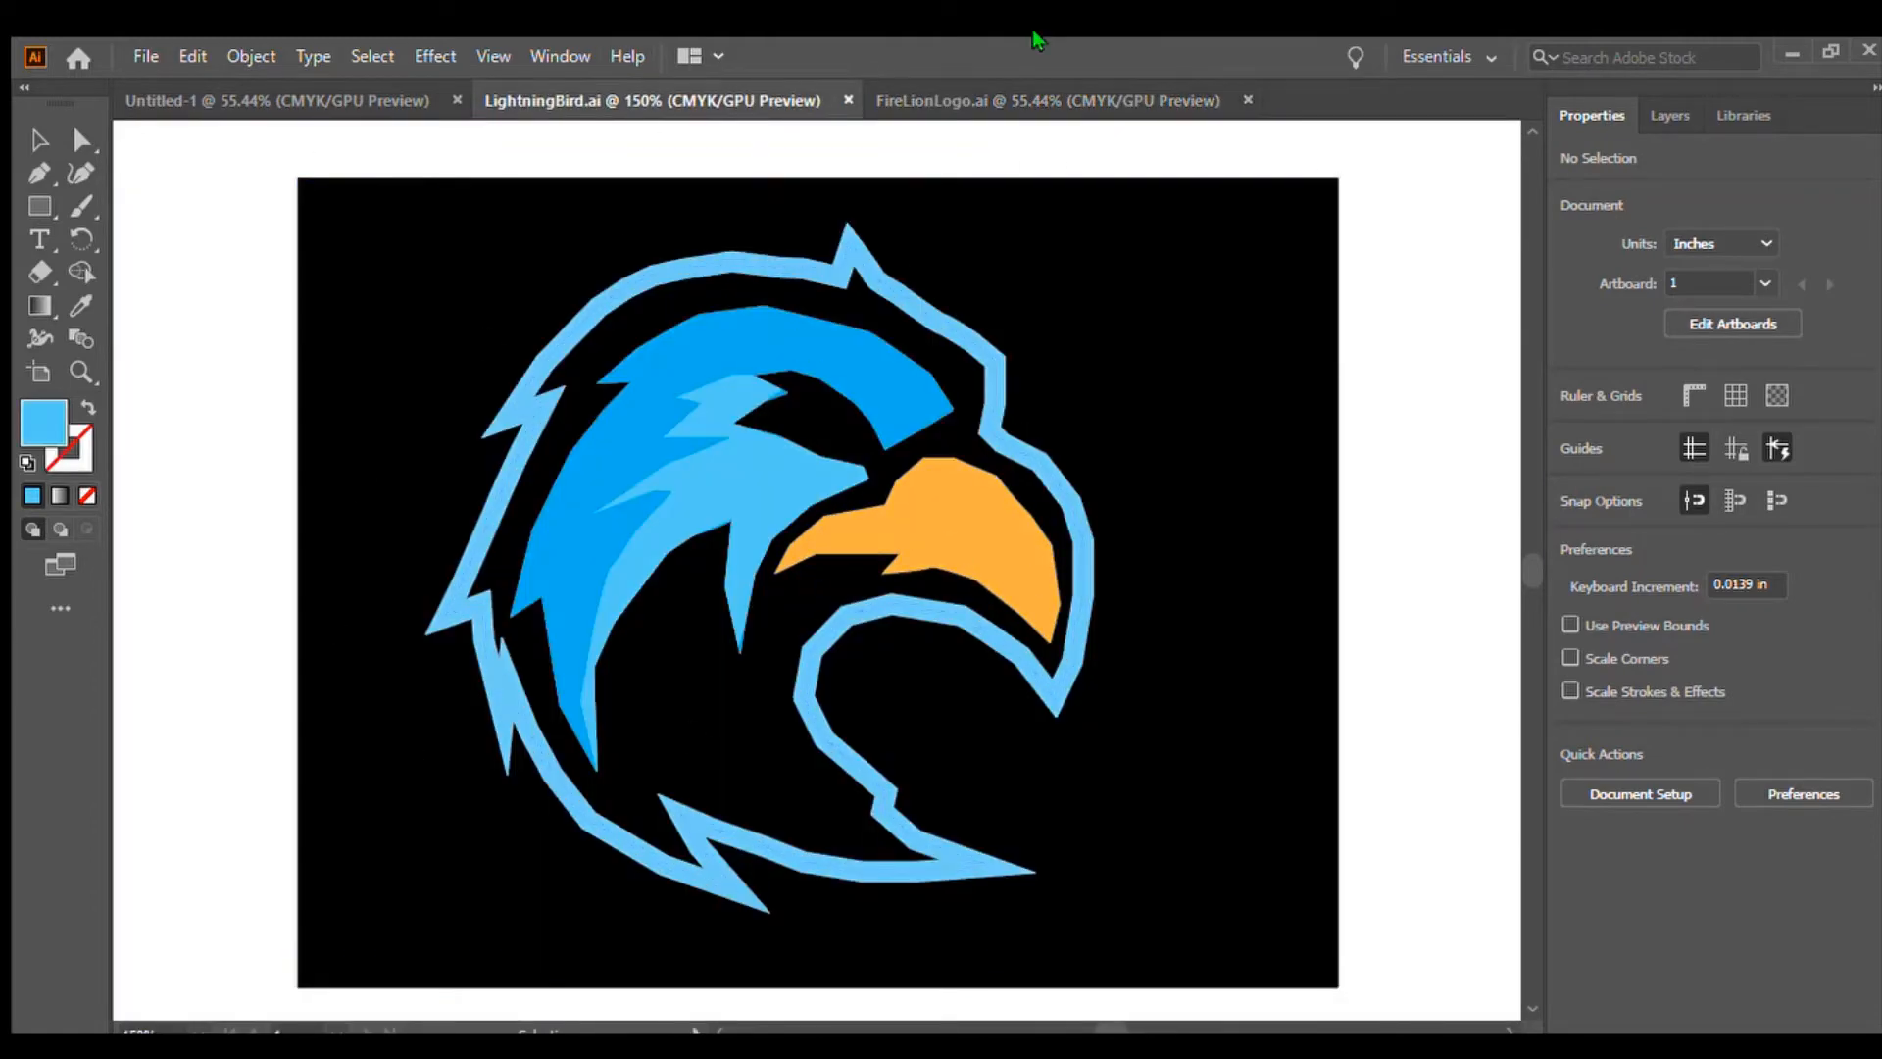
left_click(1041, 104)
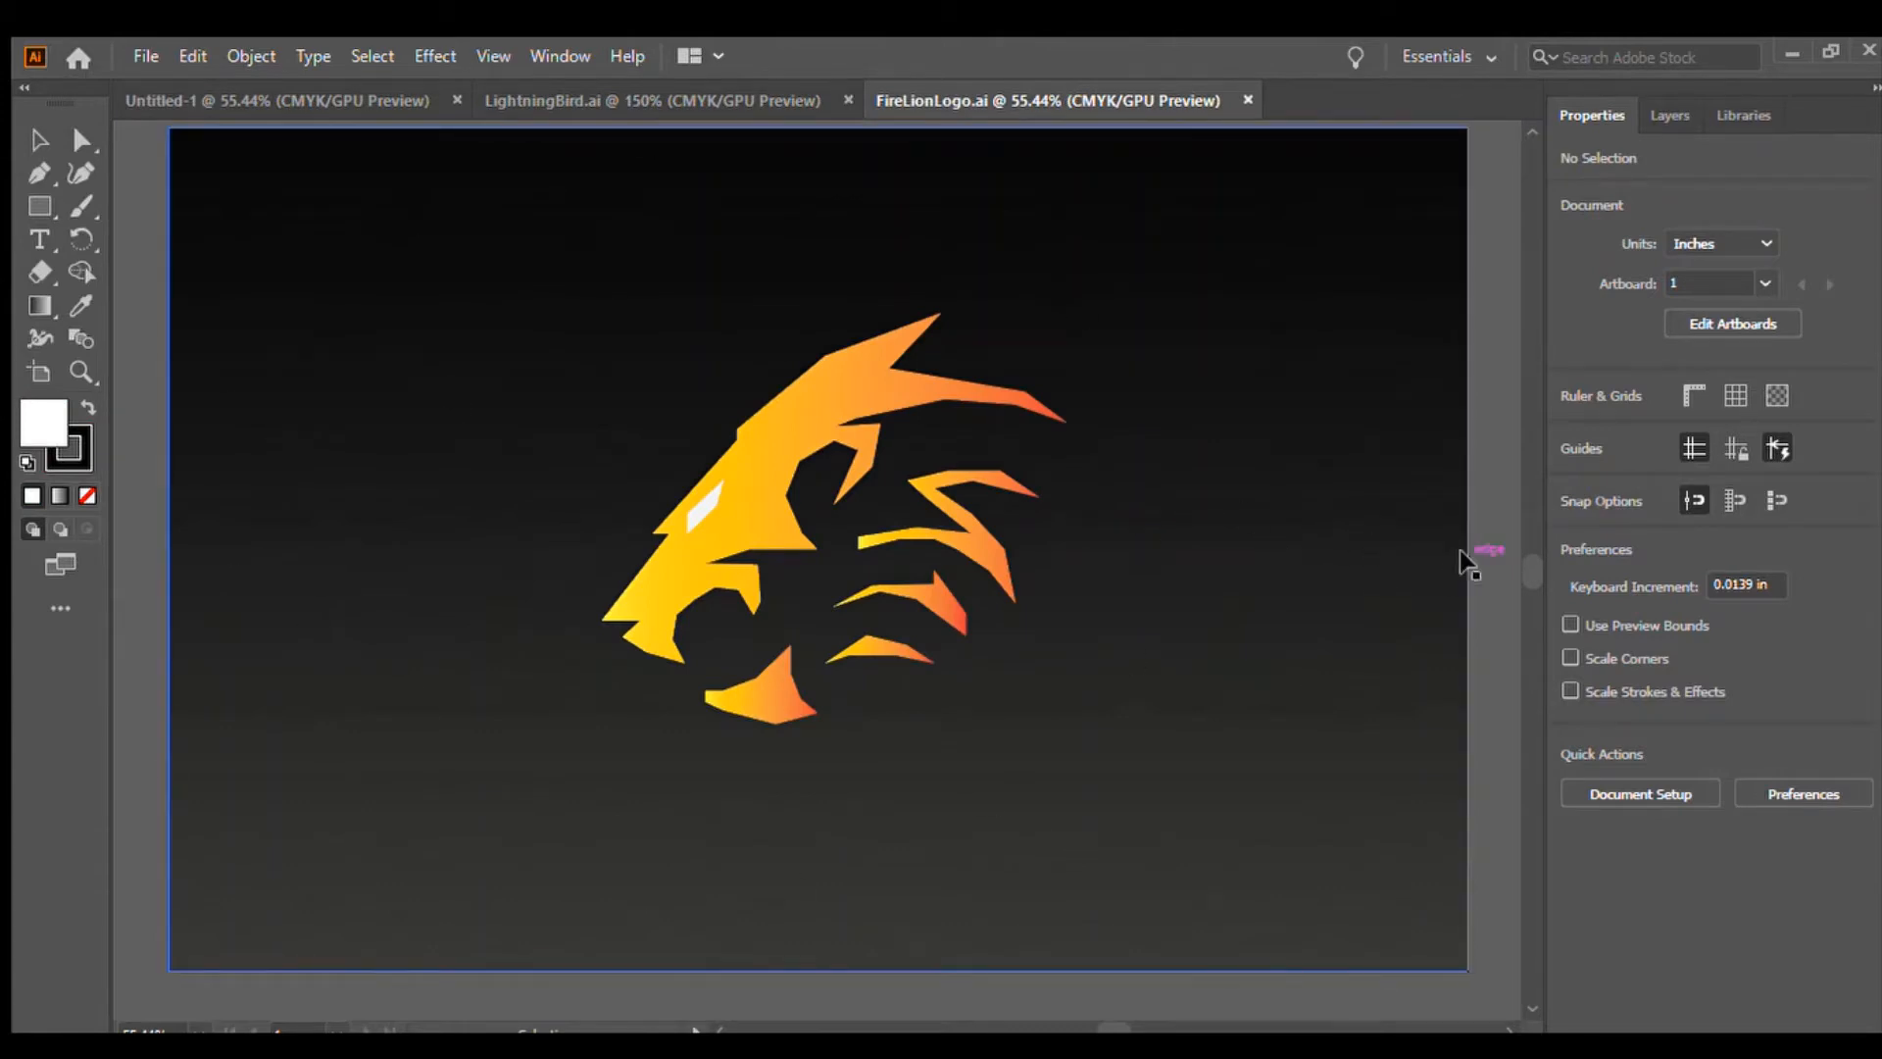
left_click(644, 100)
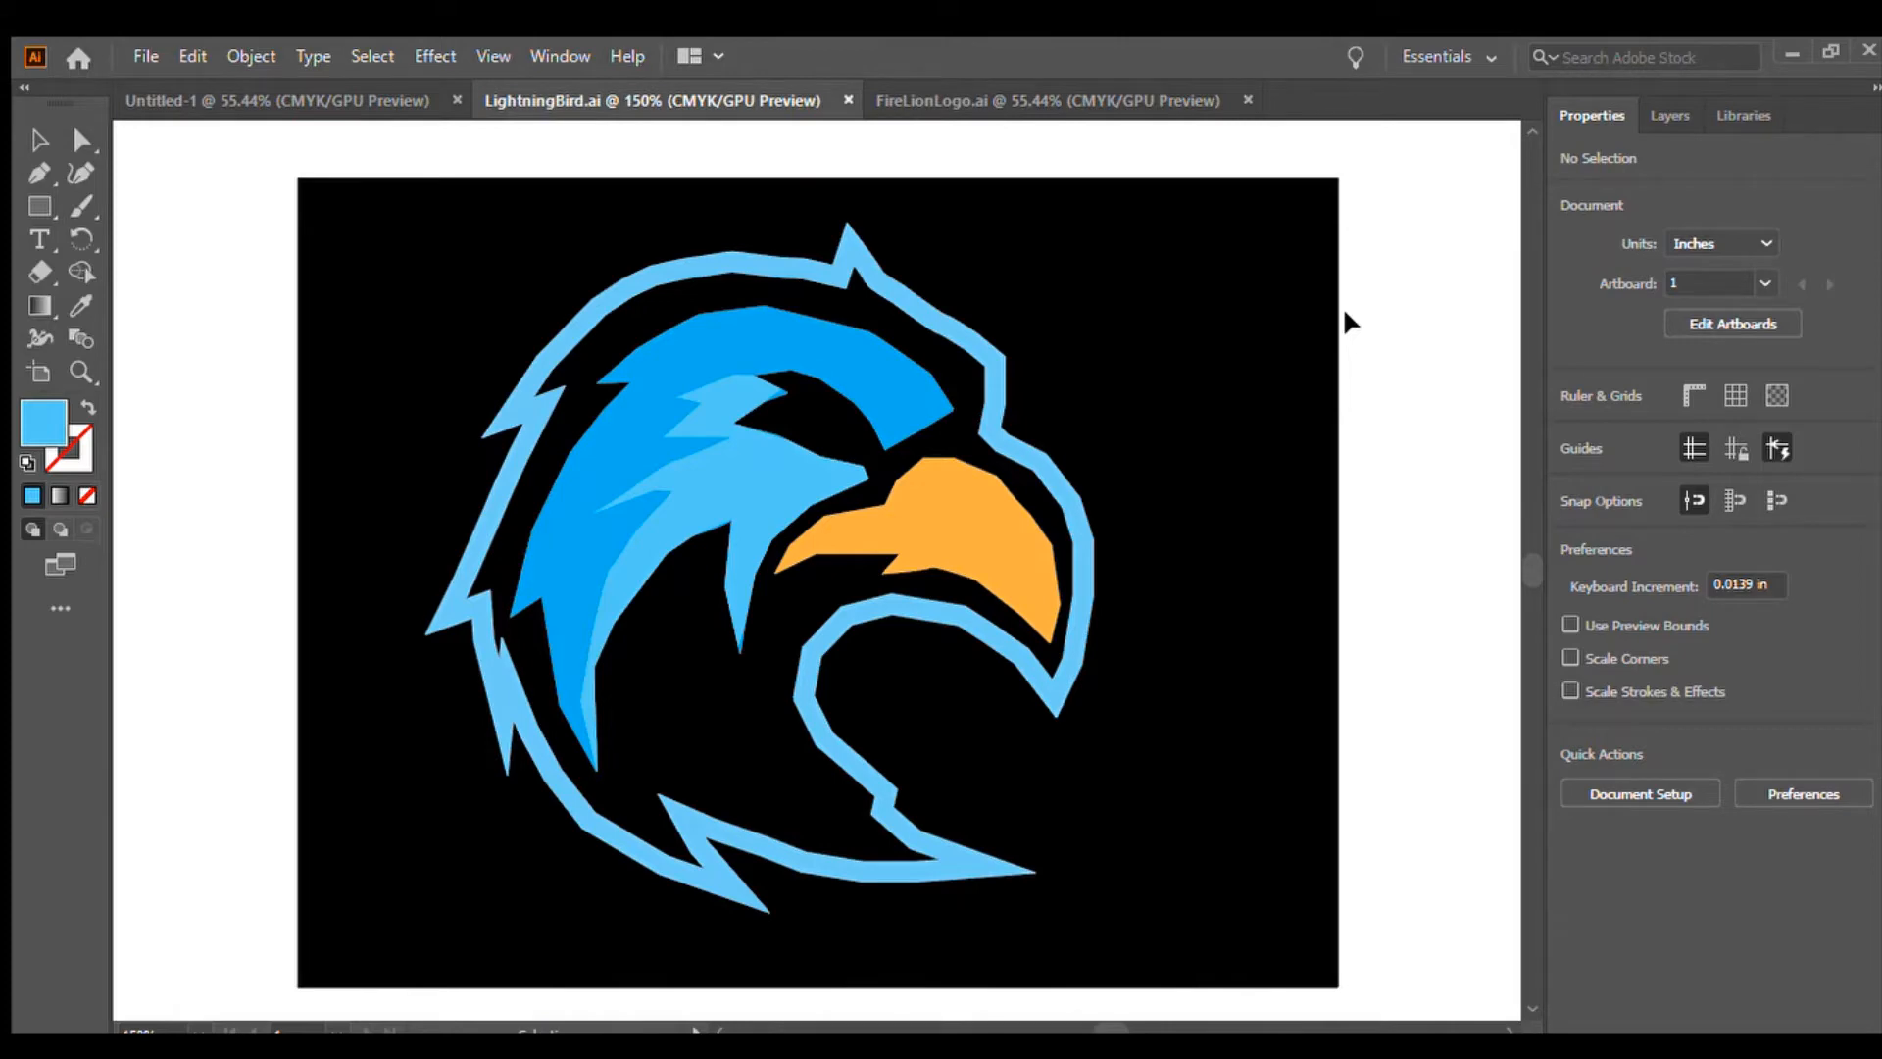
Paste the fire lion logo image from FireLionLogo into the Untitled-1 document
left_click(1153, 104)
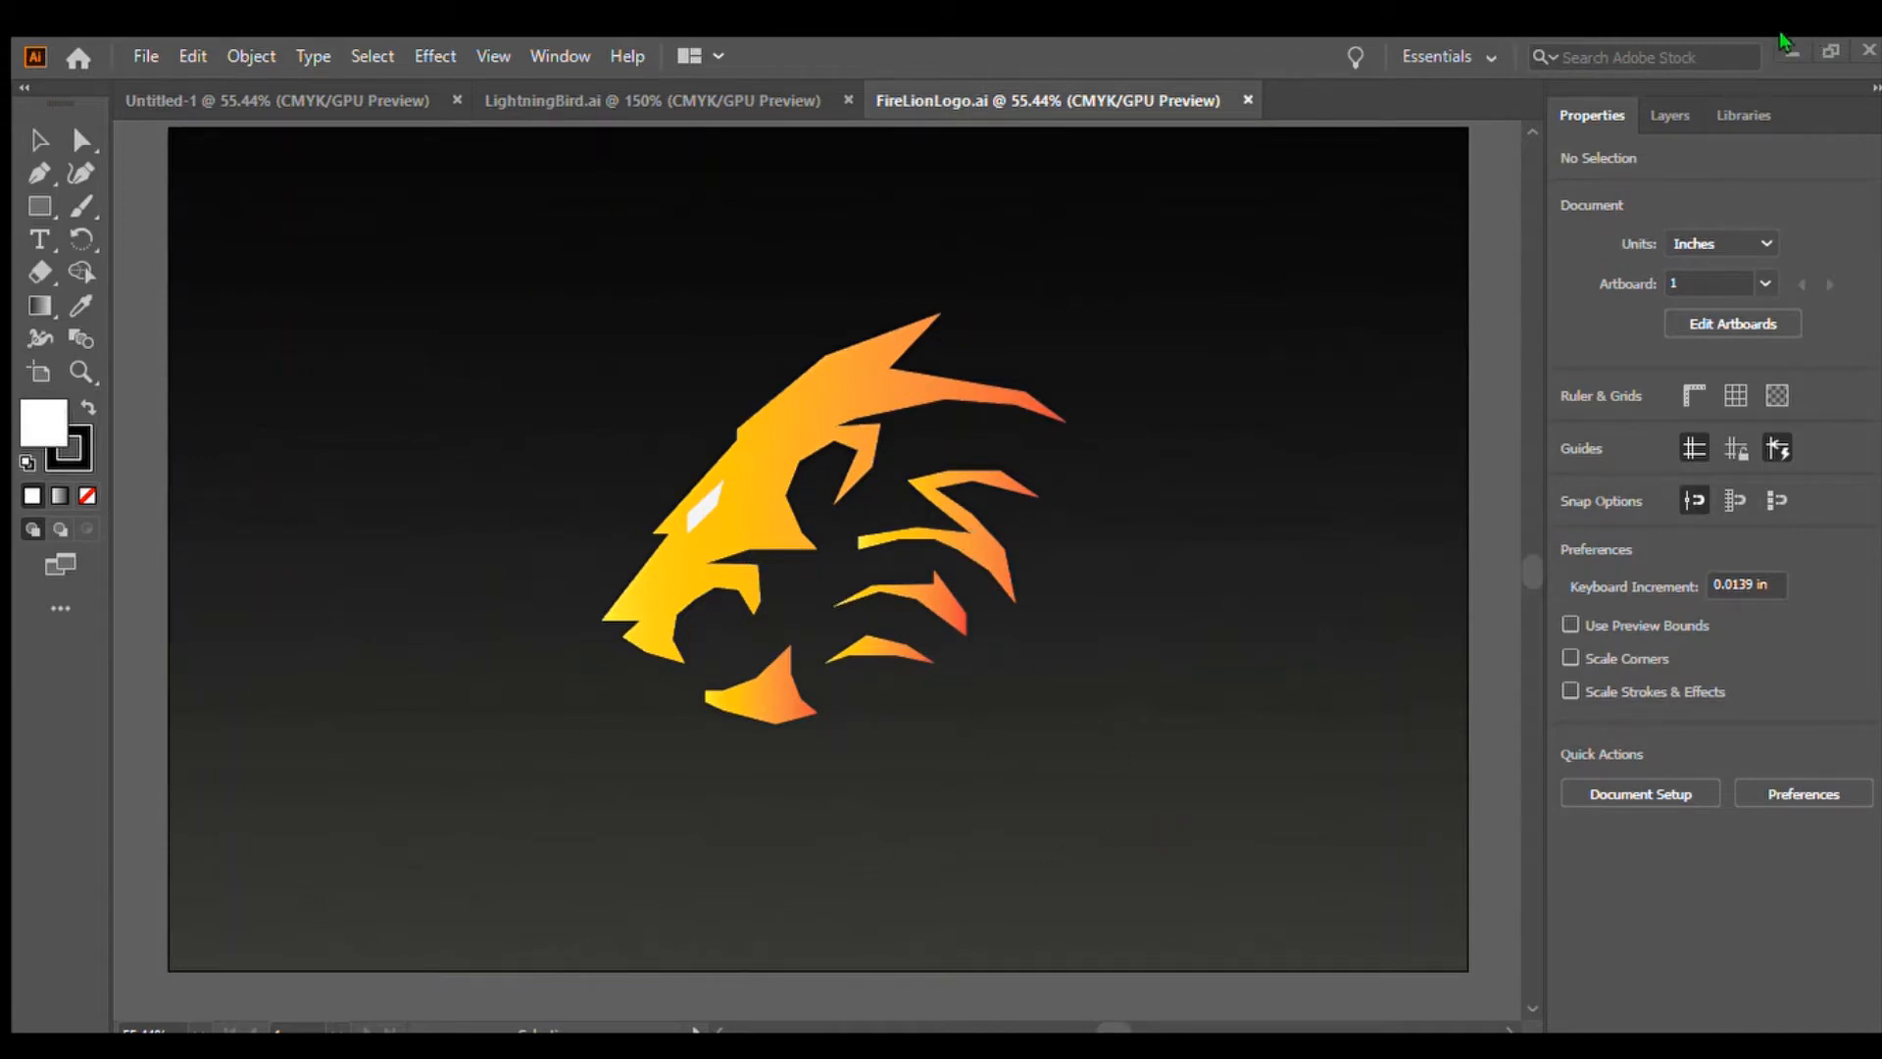
left_click(252, 98)
key("ctrl+v")
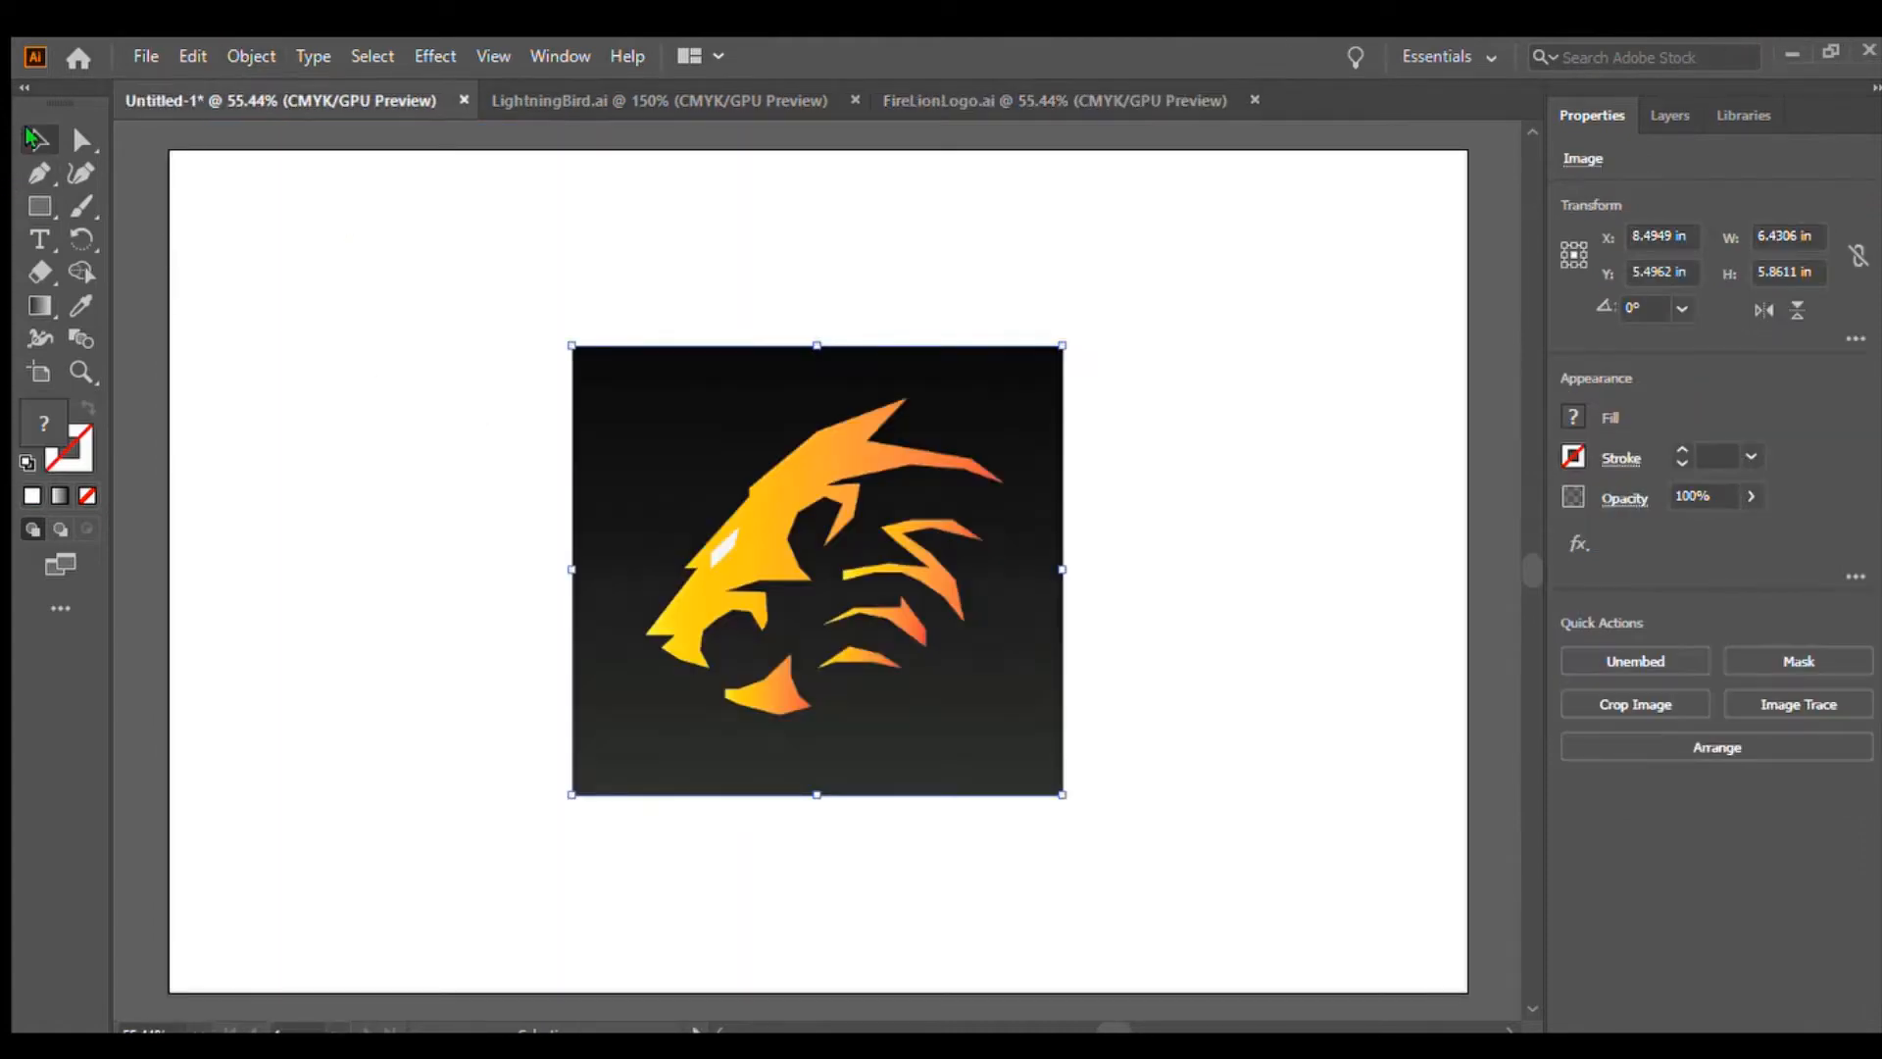
Scale the pasted image to about 10.27 by 9.36 inches and center it on the artboard
left_click_drag(1062, 794, 1362, 931)
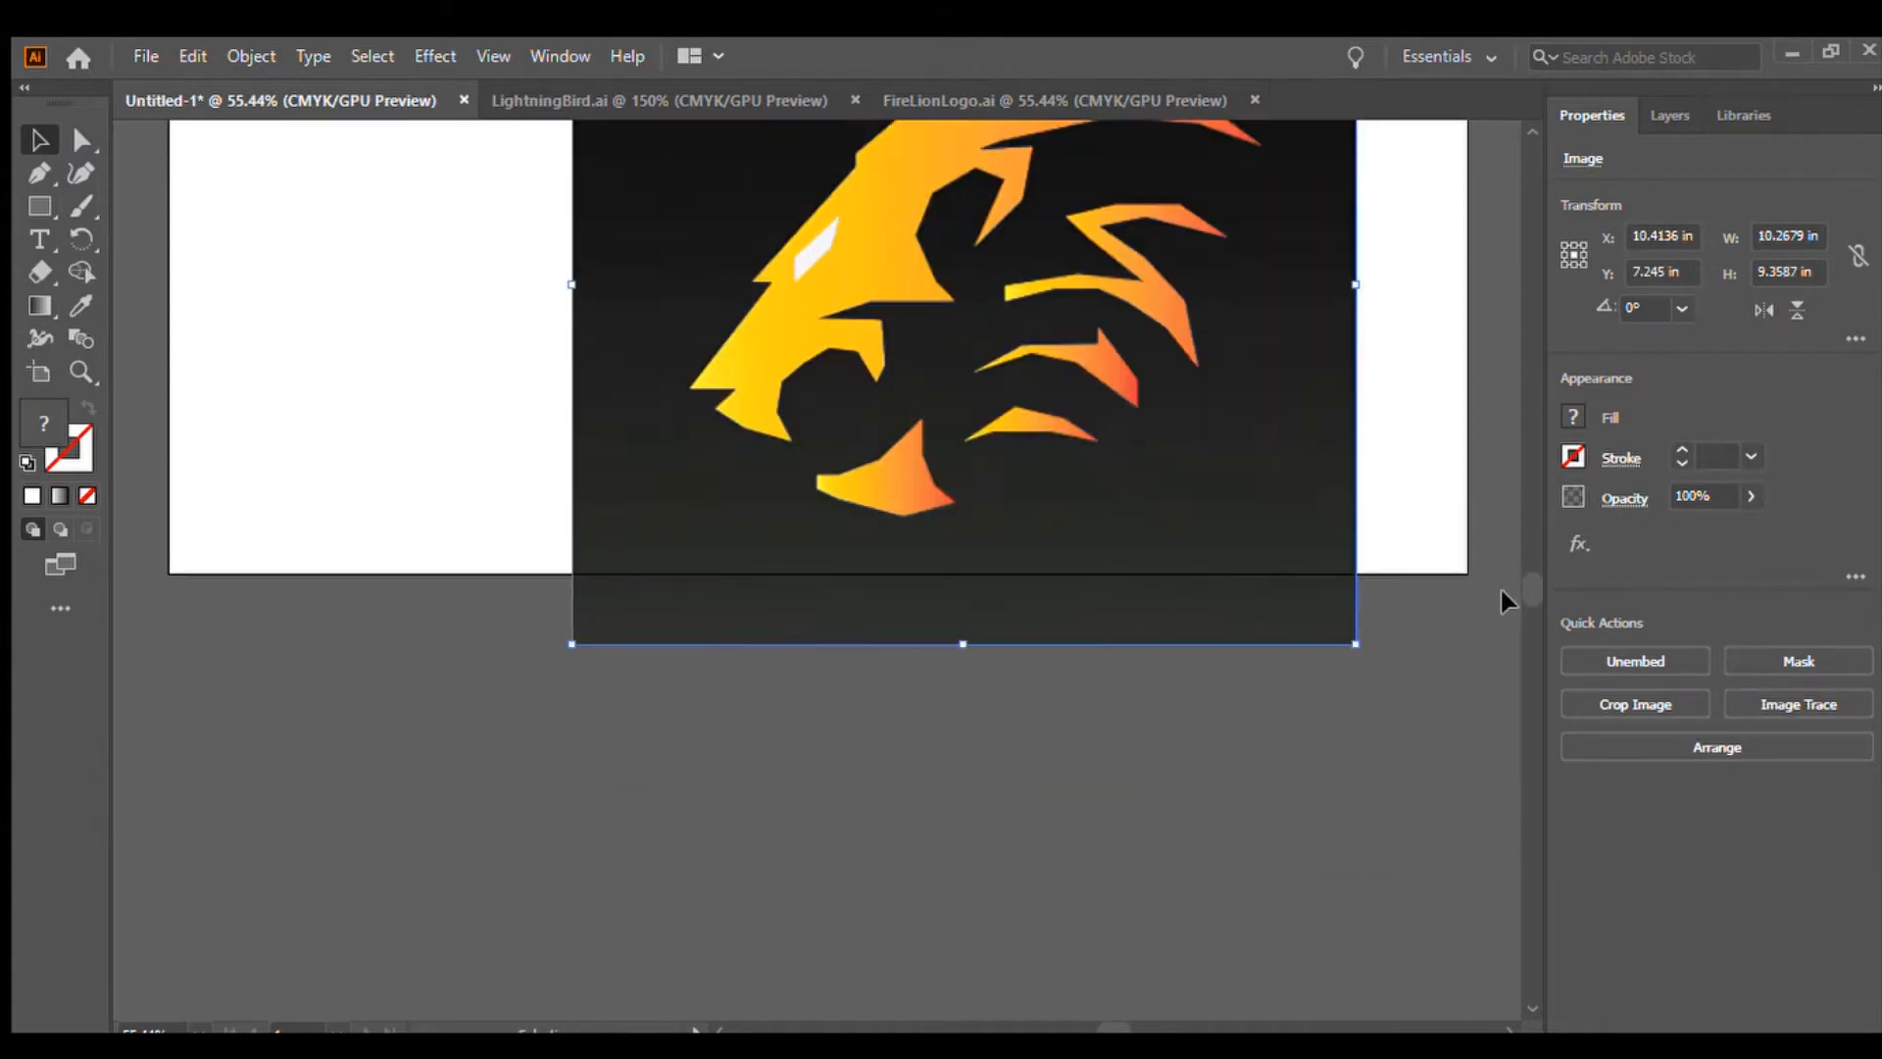
scroll(1526, 588, "up", 5)
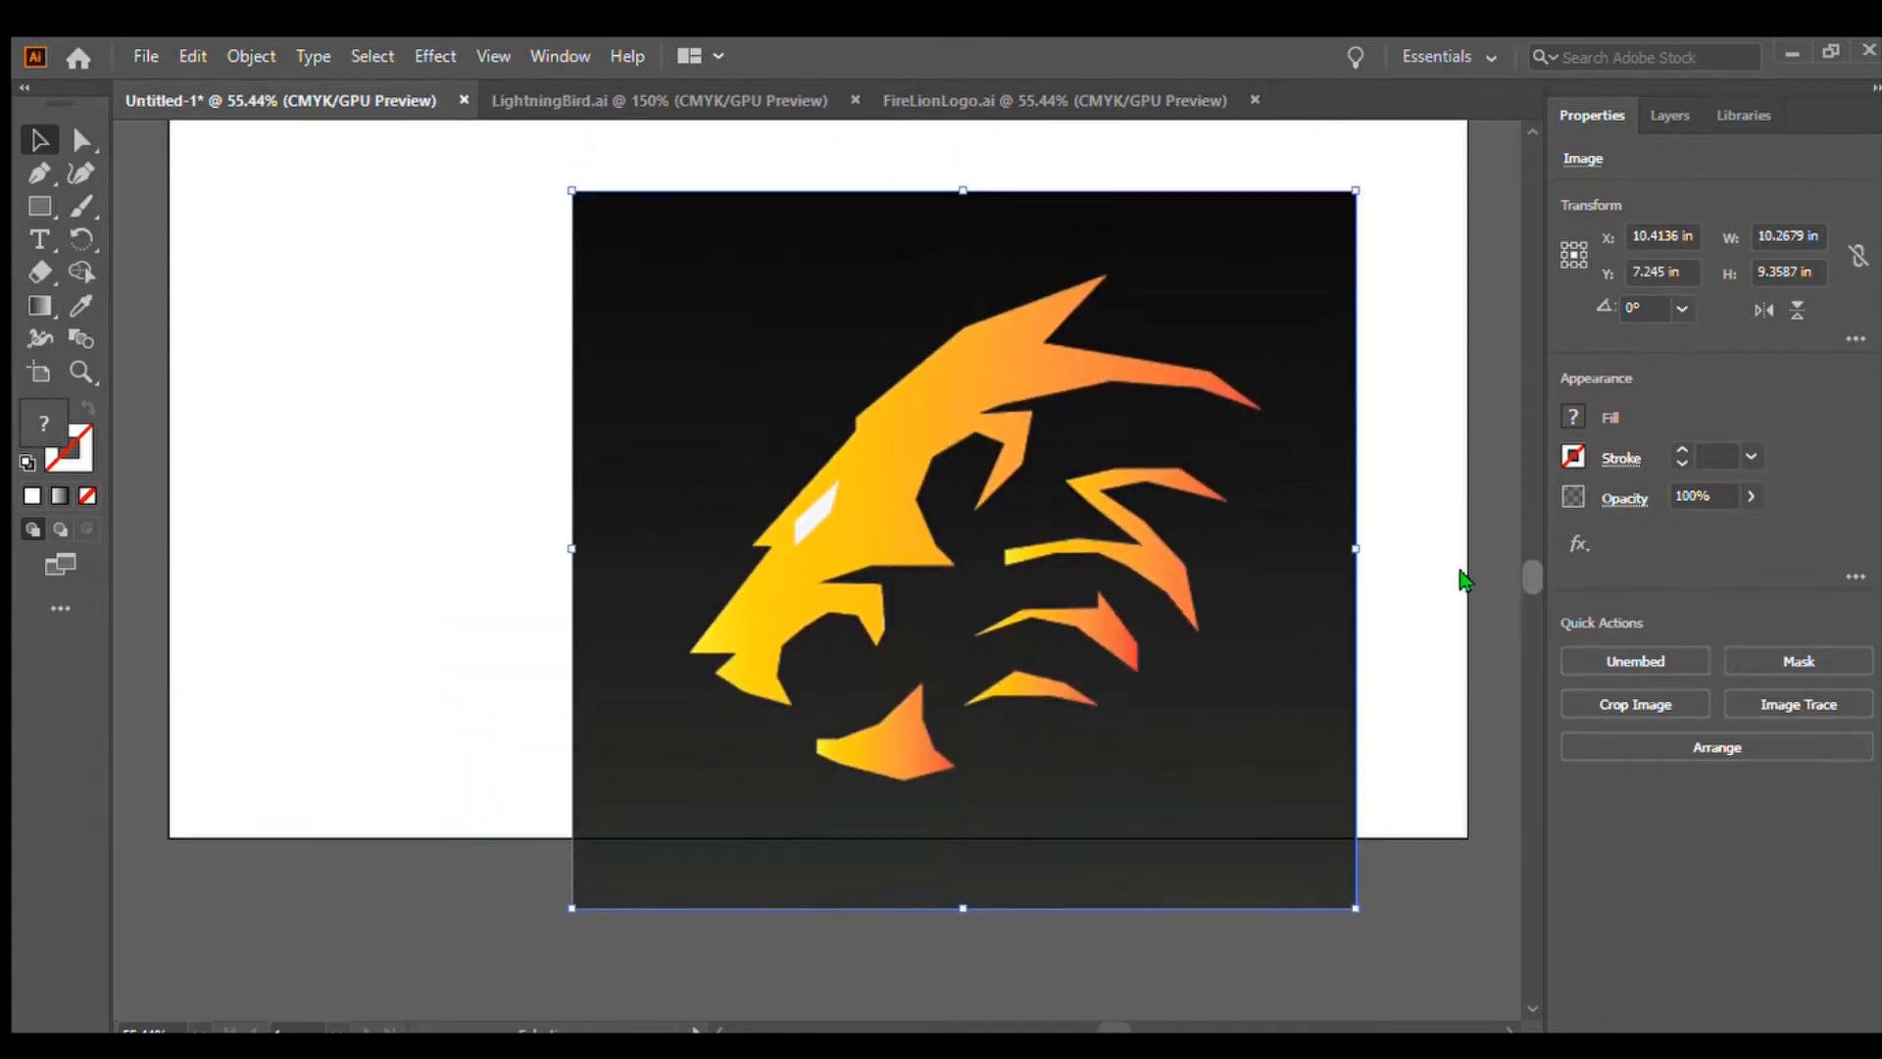
left_click_drag(1184, 600, 1086, 562)
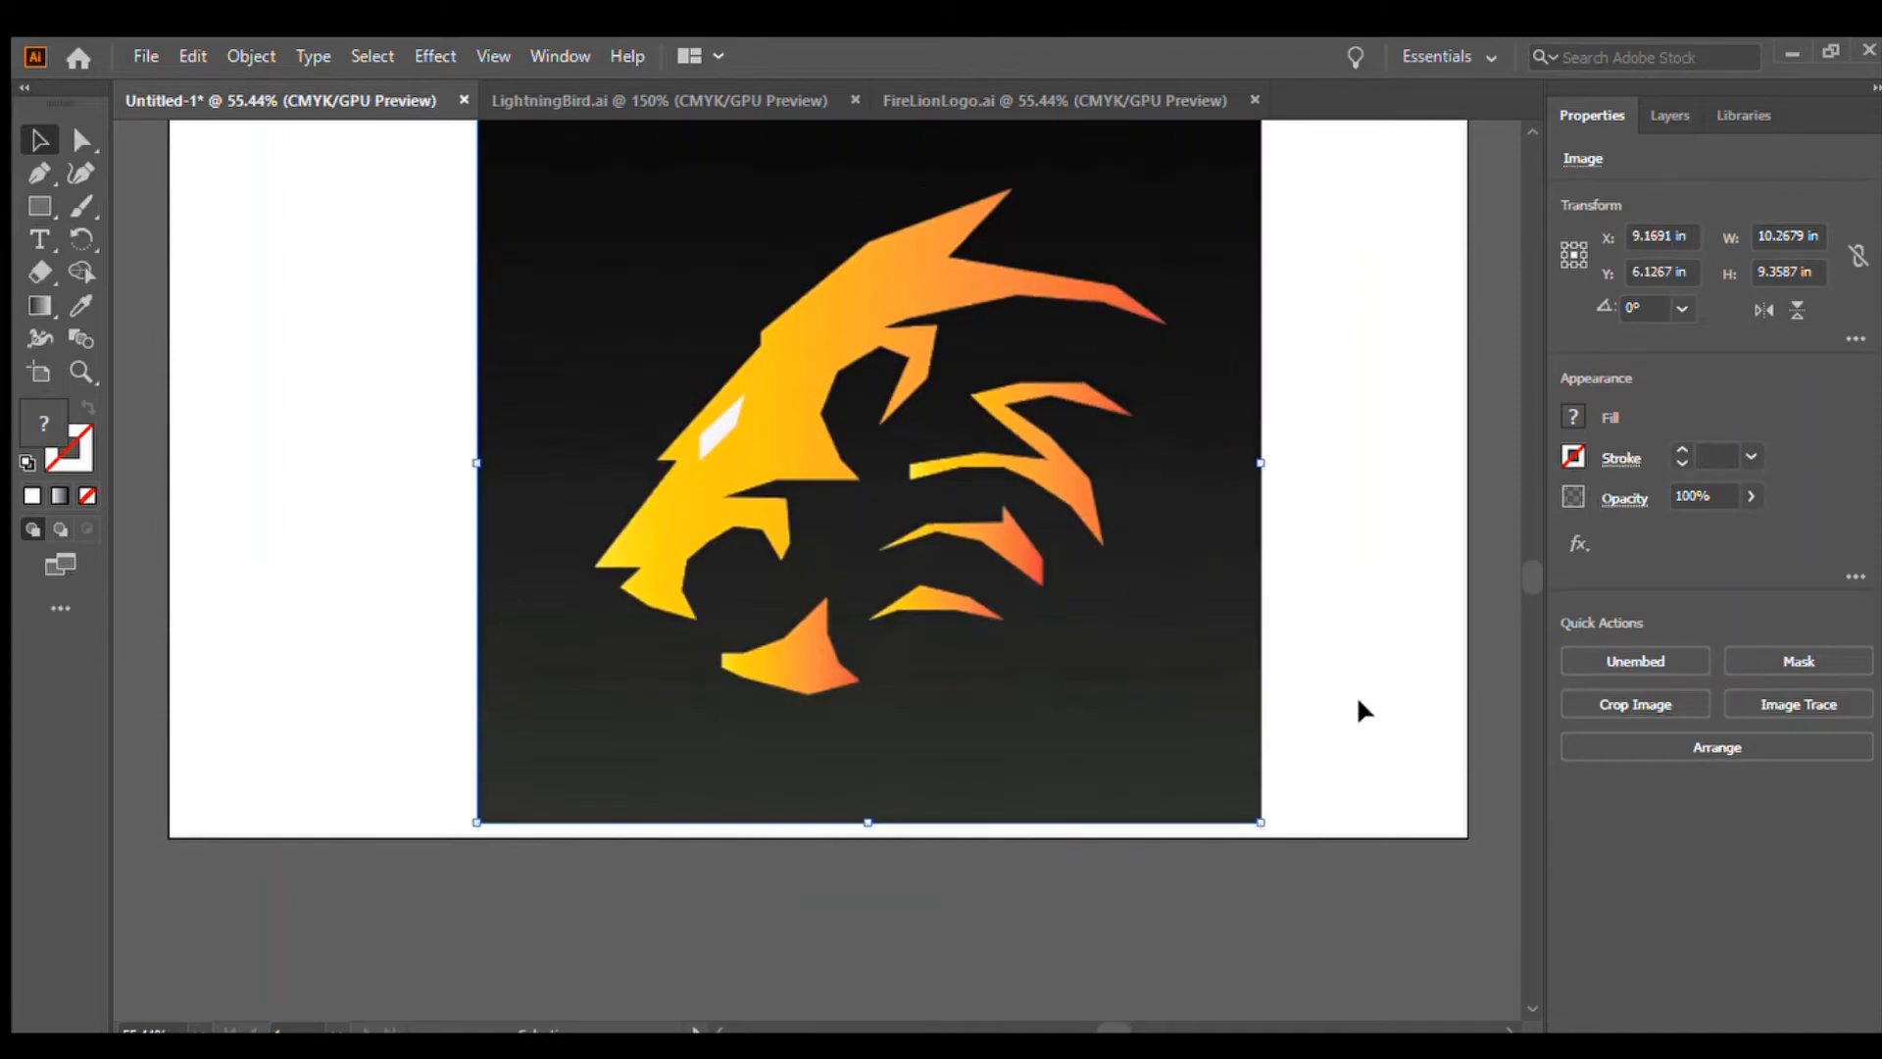
left_click(1368, 739)
left_click_drag(1525, 576, 1525, 566)
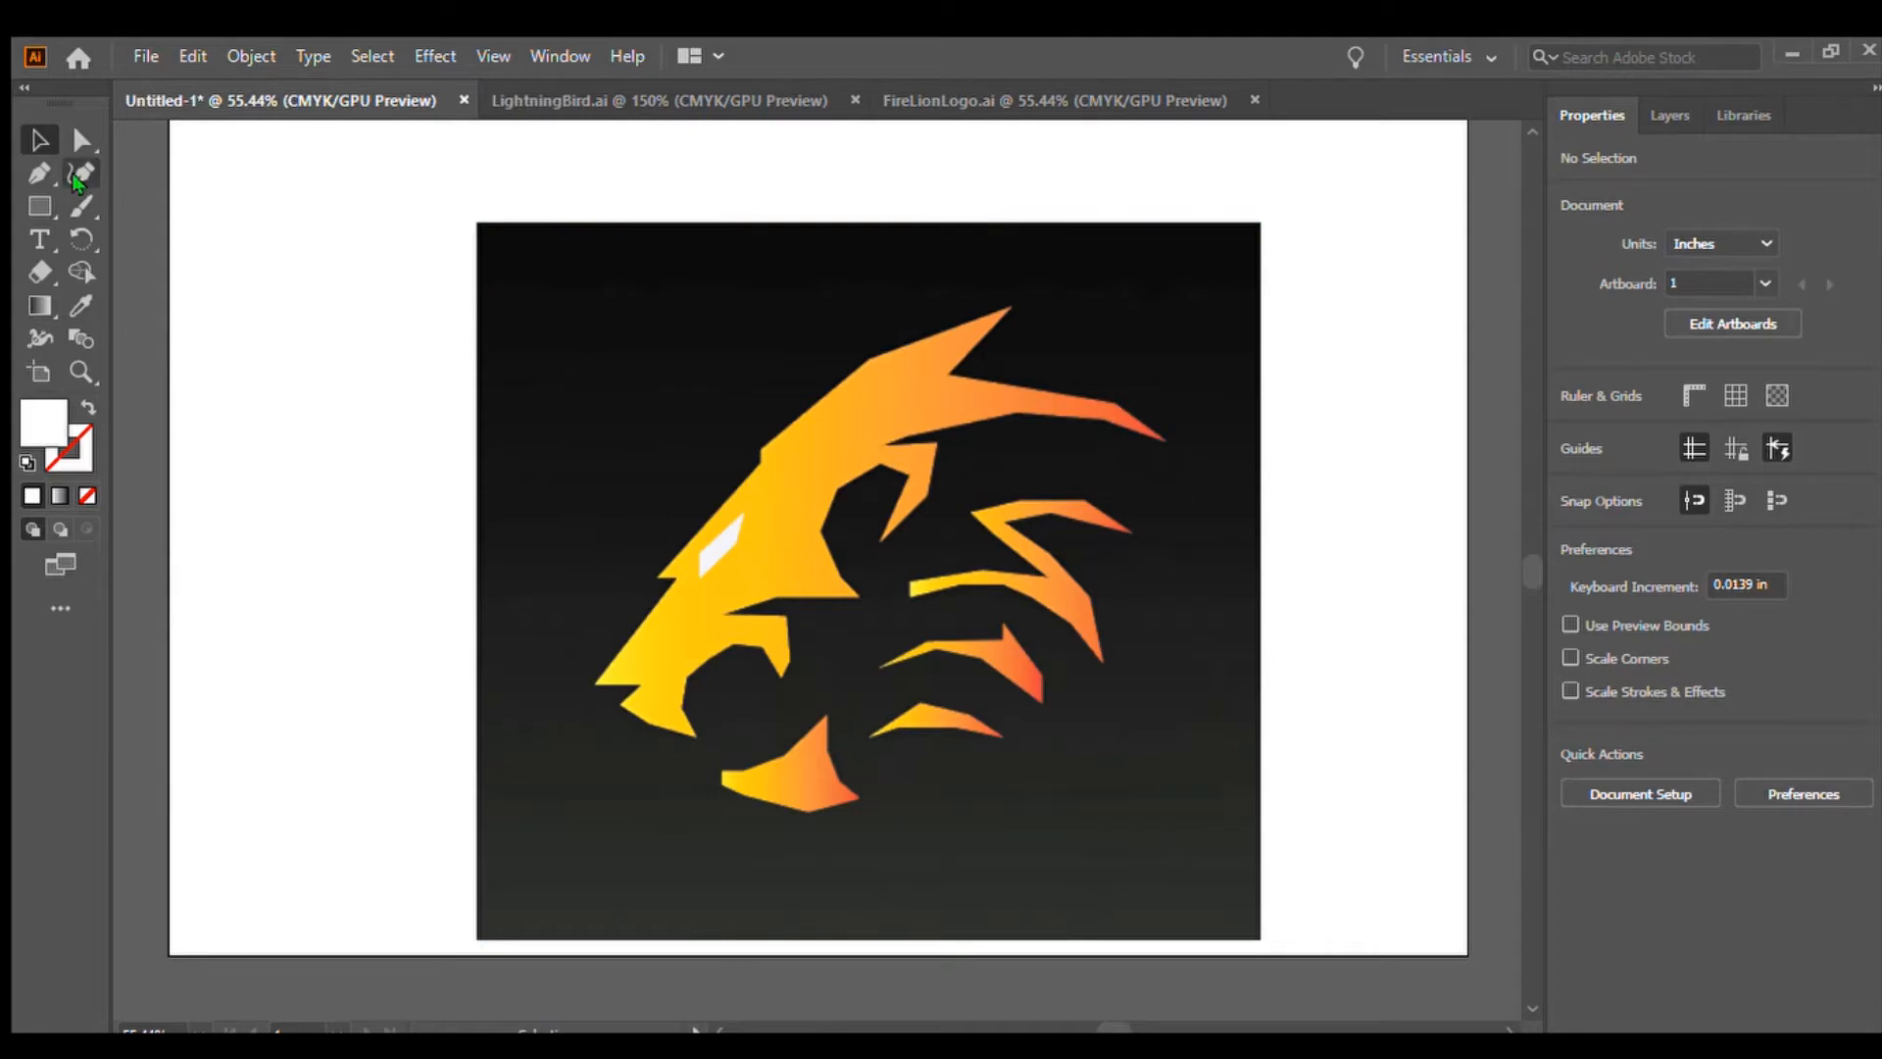
Set the pasted image's opacity to 30%, then deselect it
left_click(633, 338)
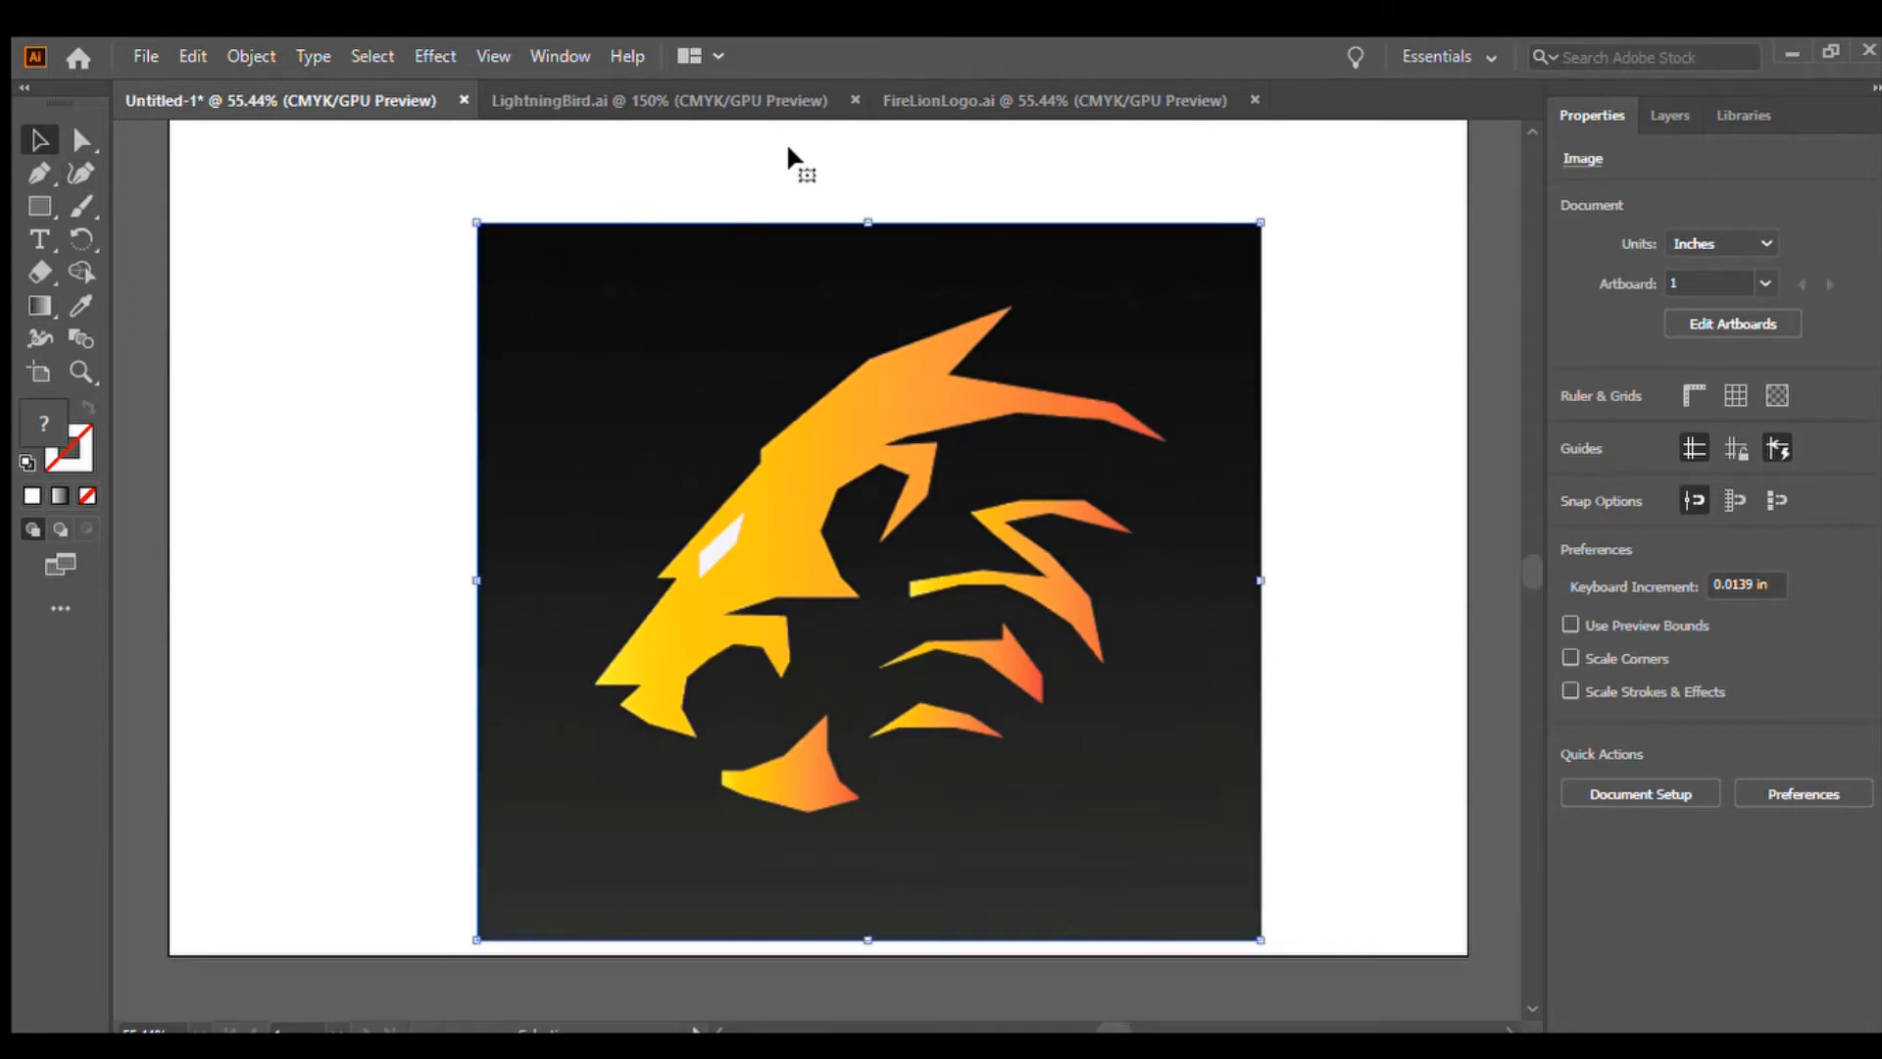
left_click(327, 351)
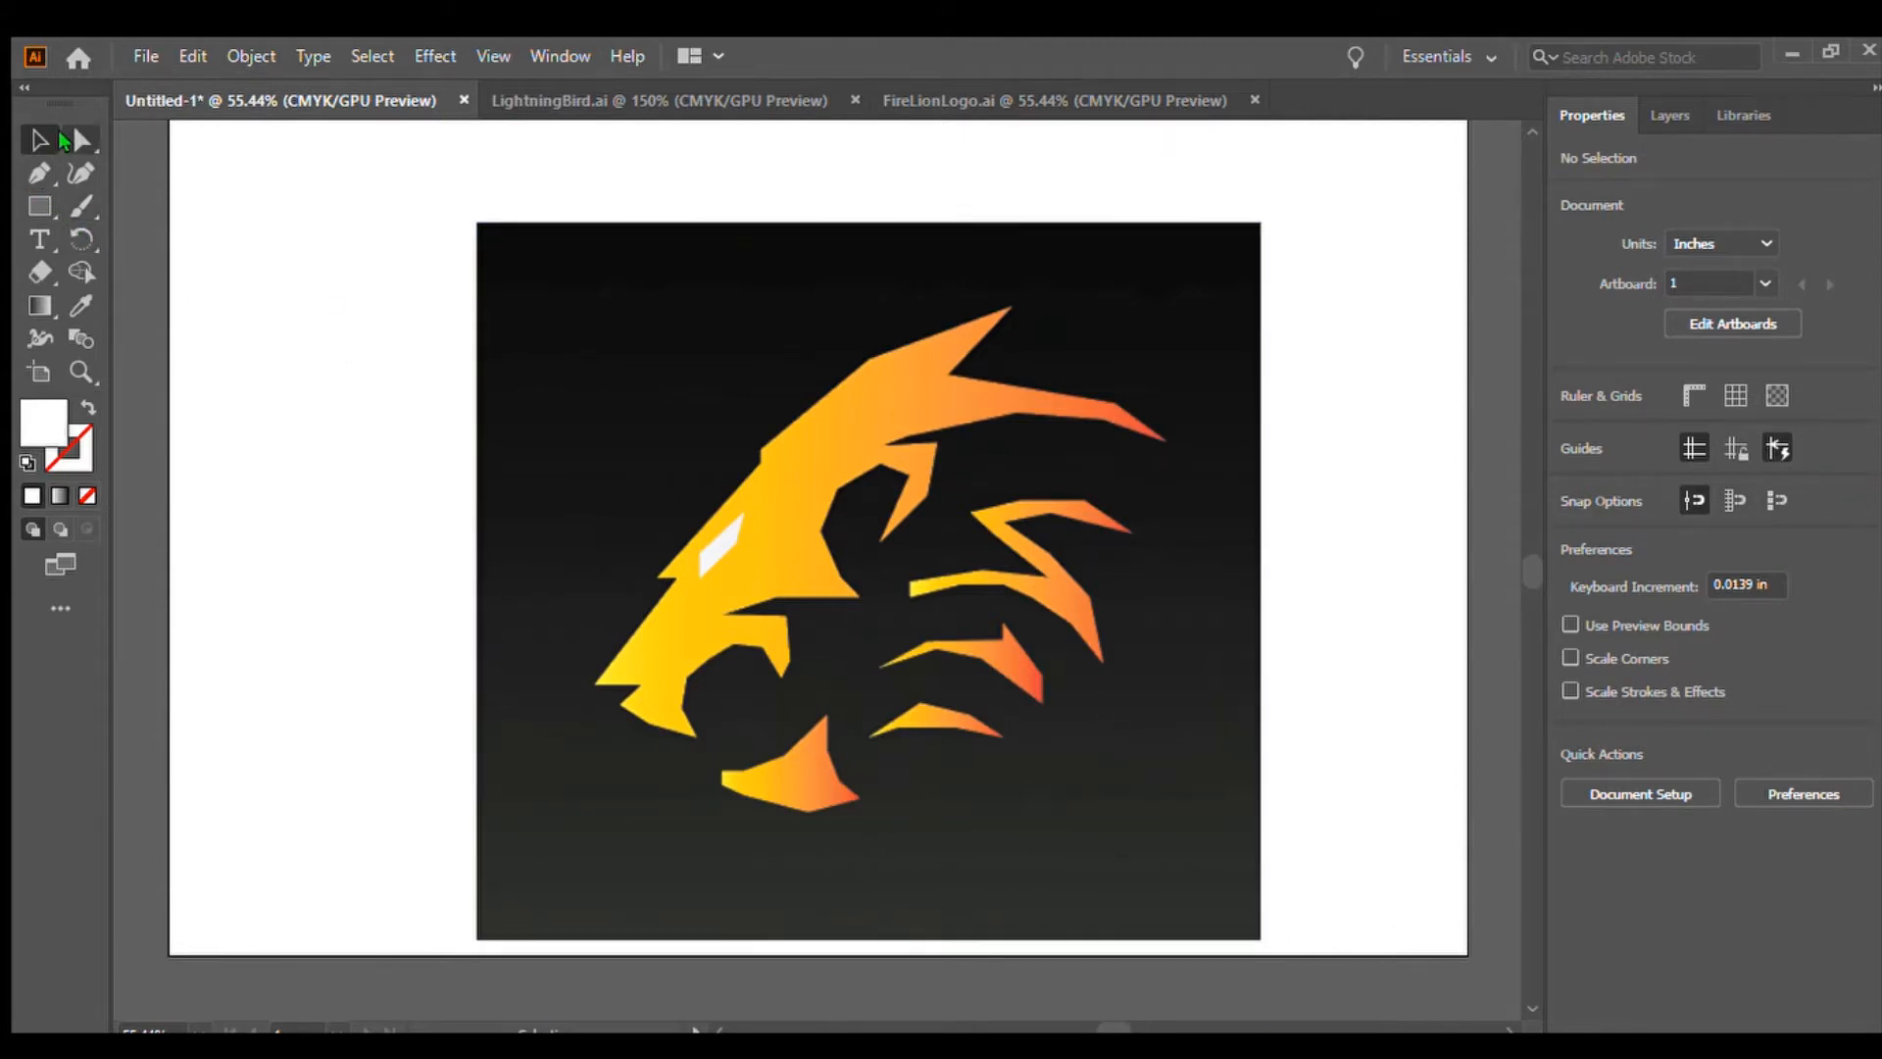
left_click(655, 461)
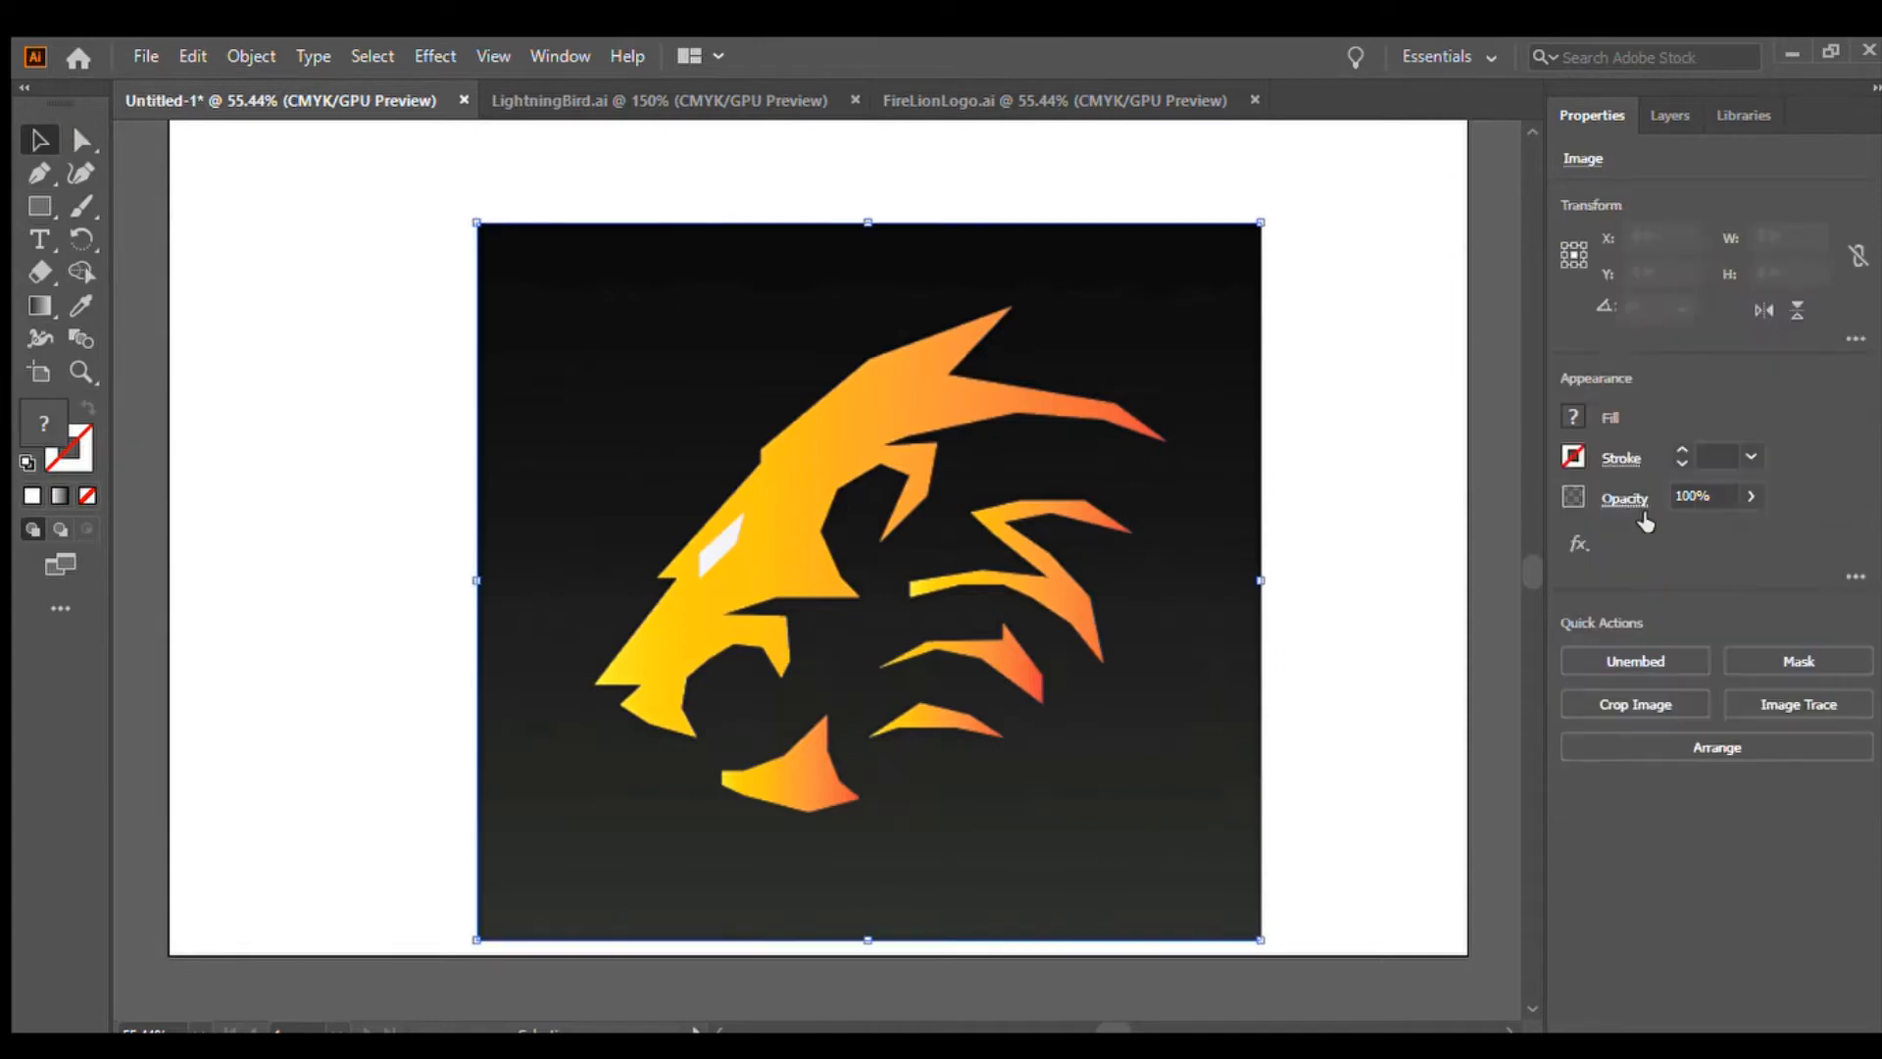
left_click(1710, 498)
key("BackSpace")
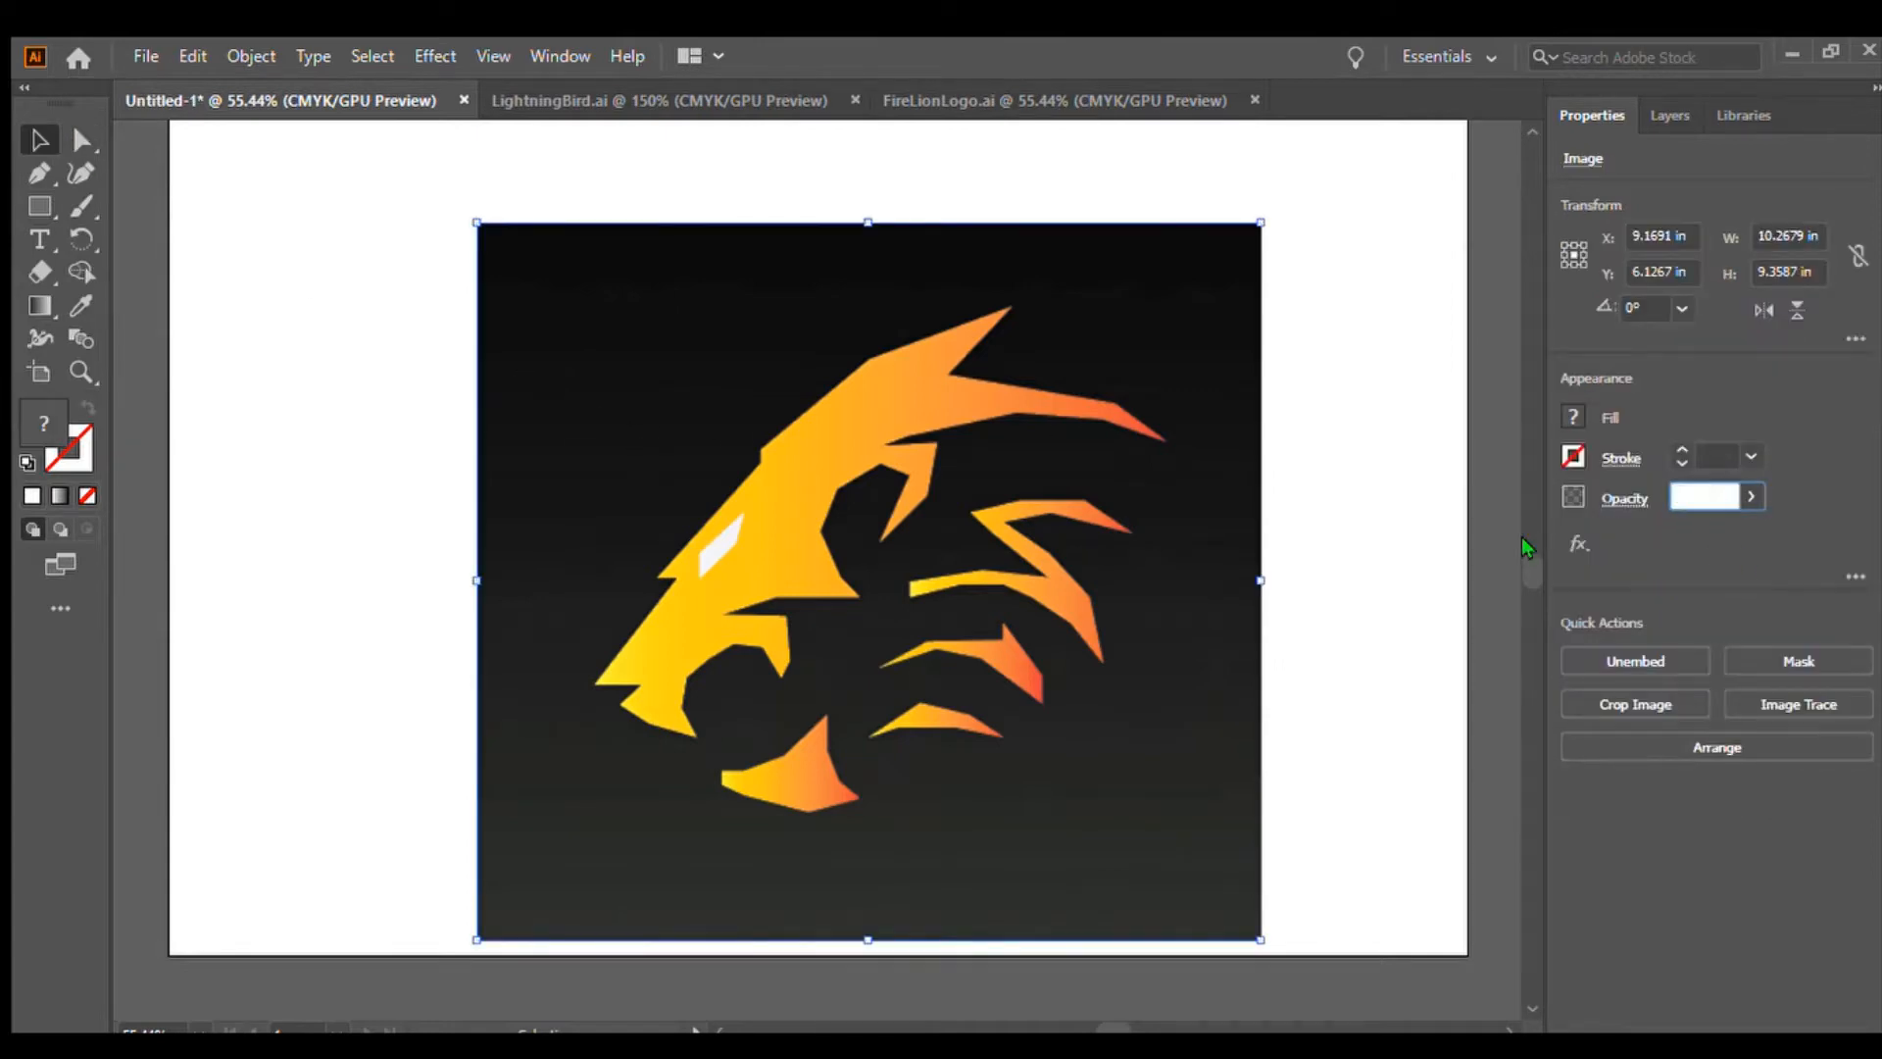
type("30")
key("Return")
left_click(1359, 675)
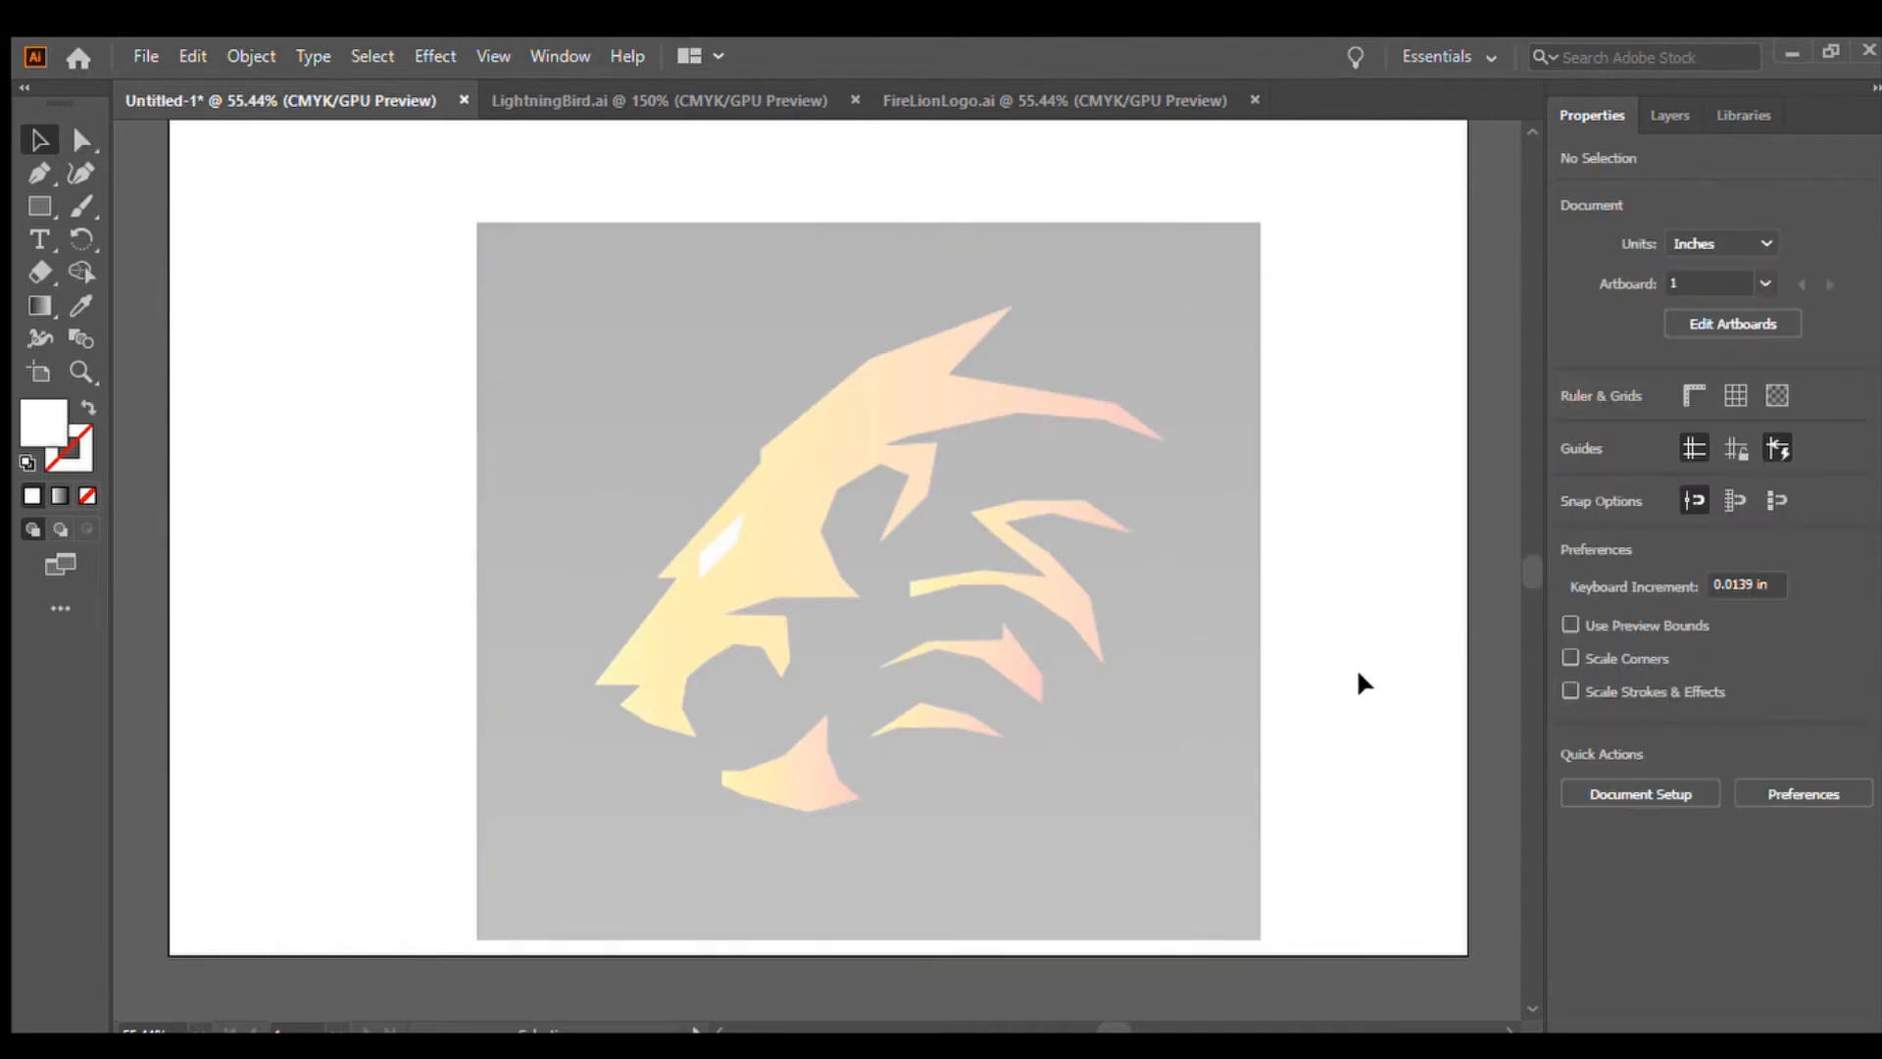
Trace the lion head's outer outline with the Pen tool, from the nose up along the mane to its tip
left_click(38, 175)
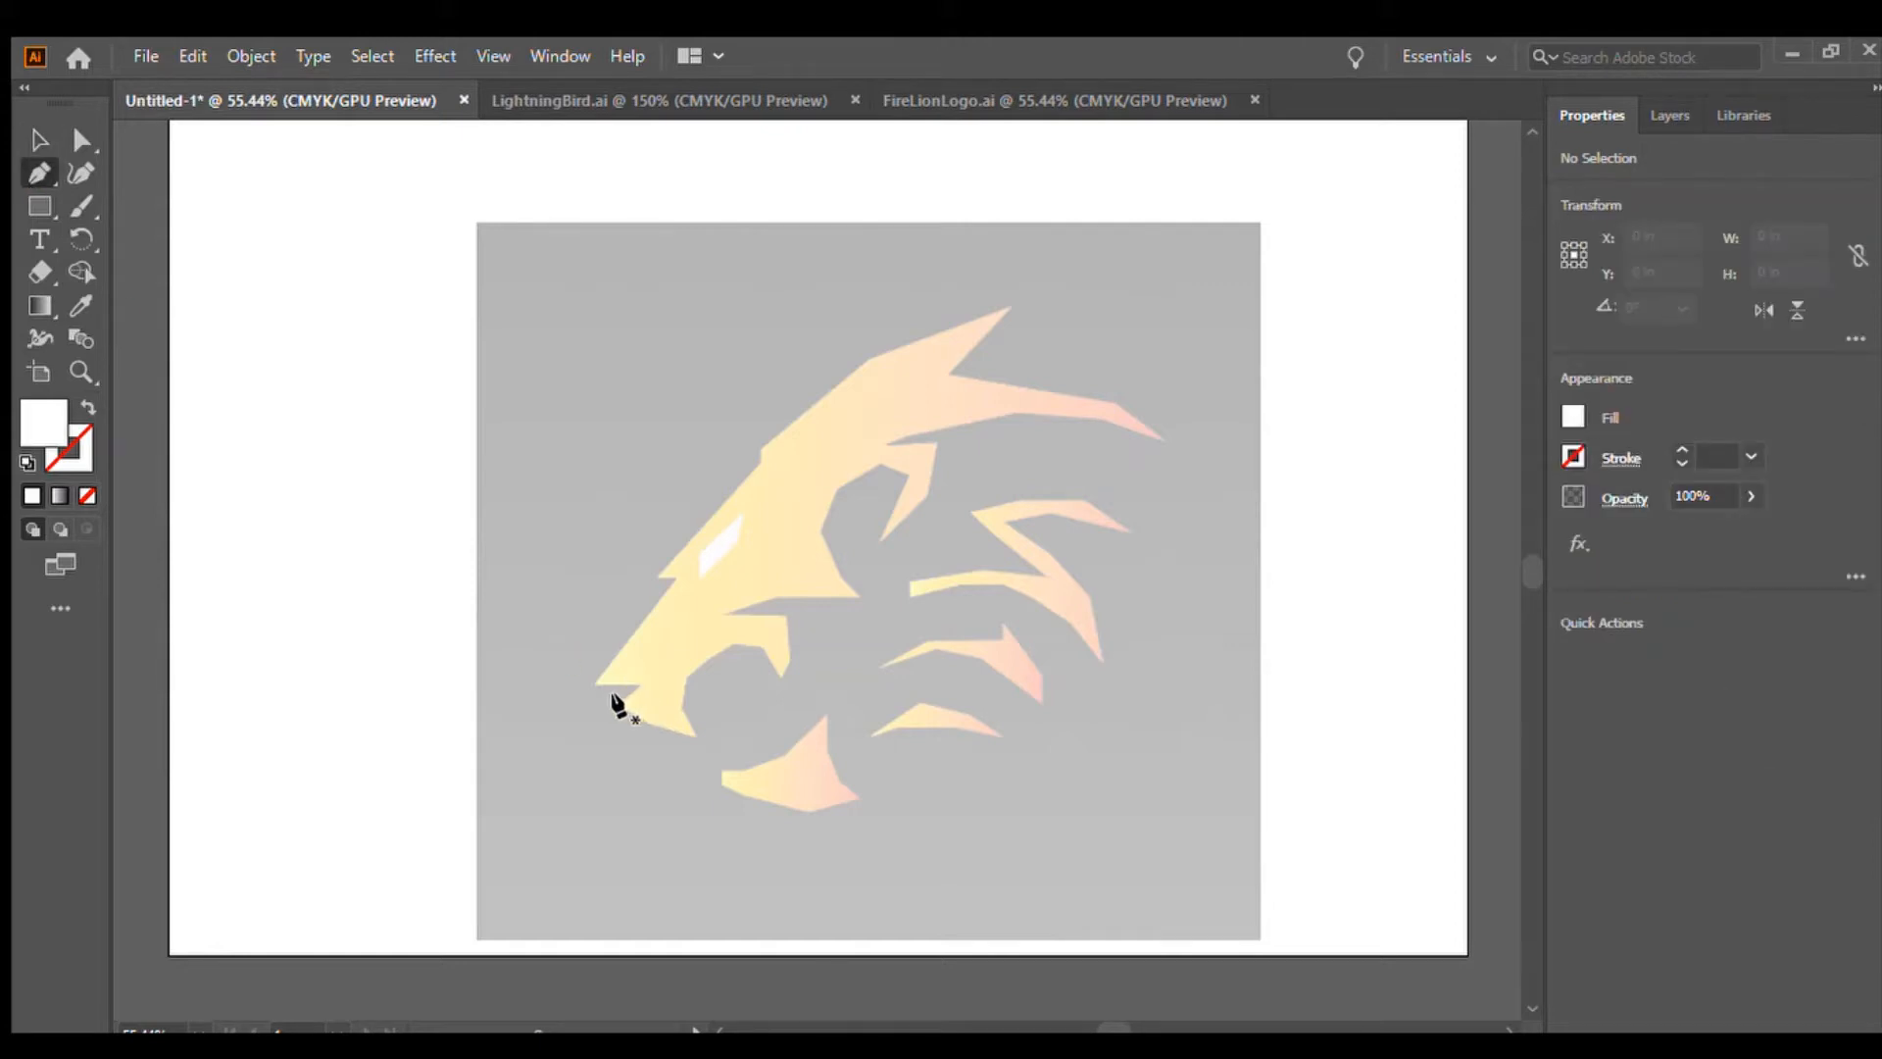
mouse_move(613, 698)
left_mouse_down()
mouse_move(630, 680)
mouse_move(592, 685)
left_mouse_up()
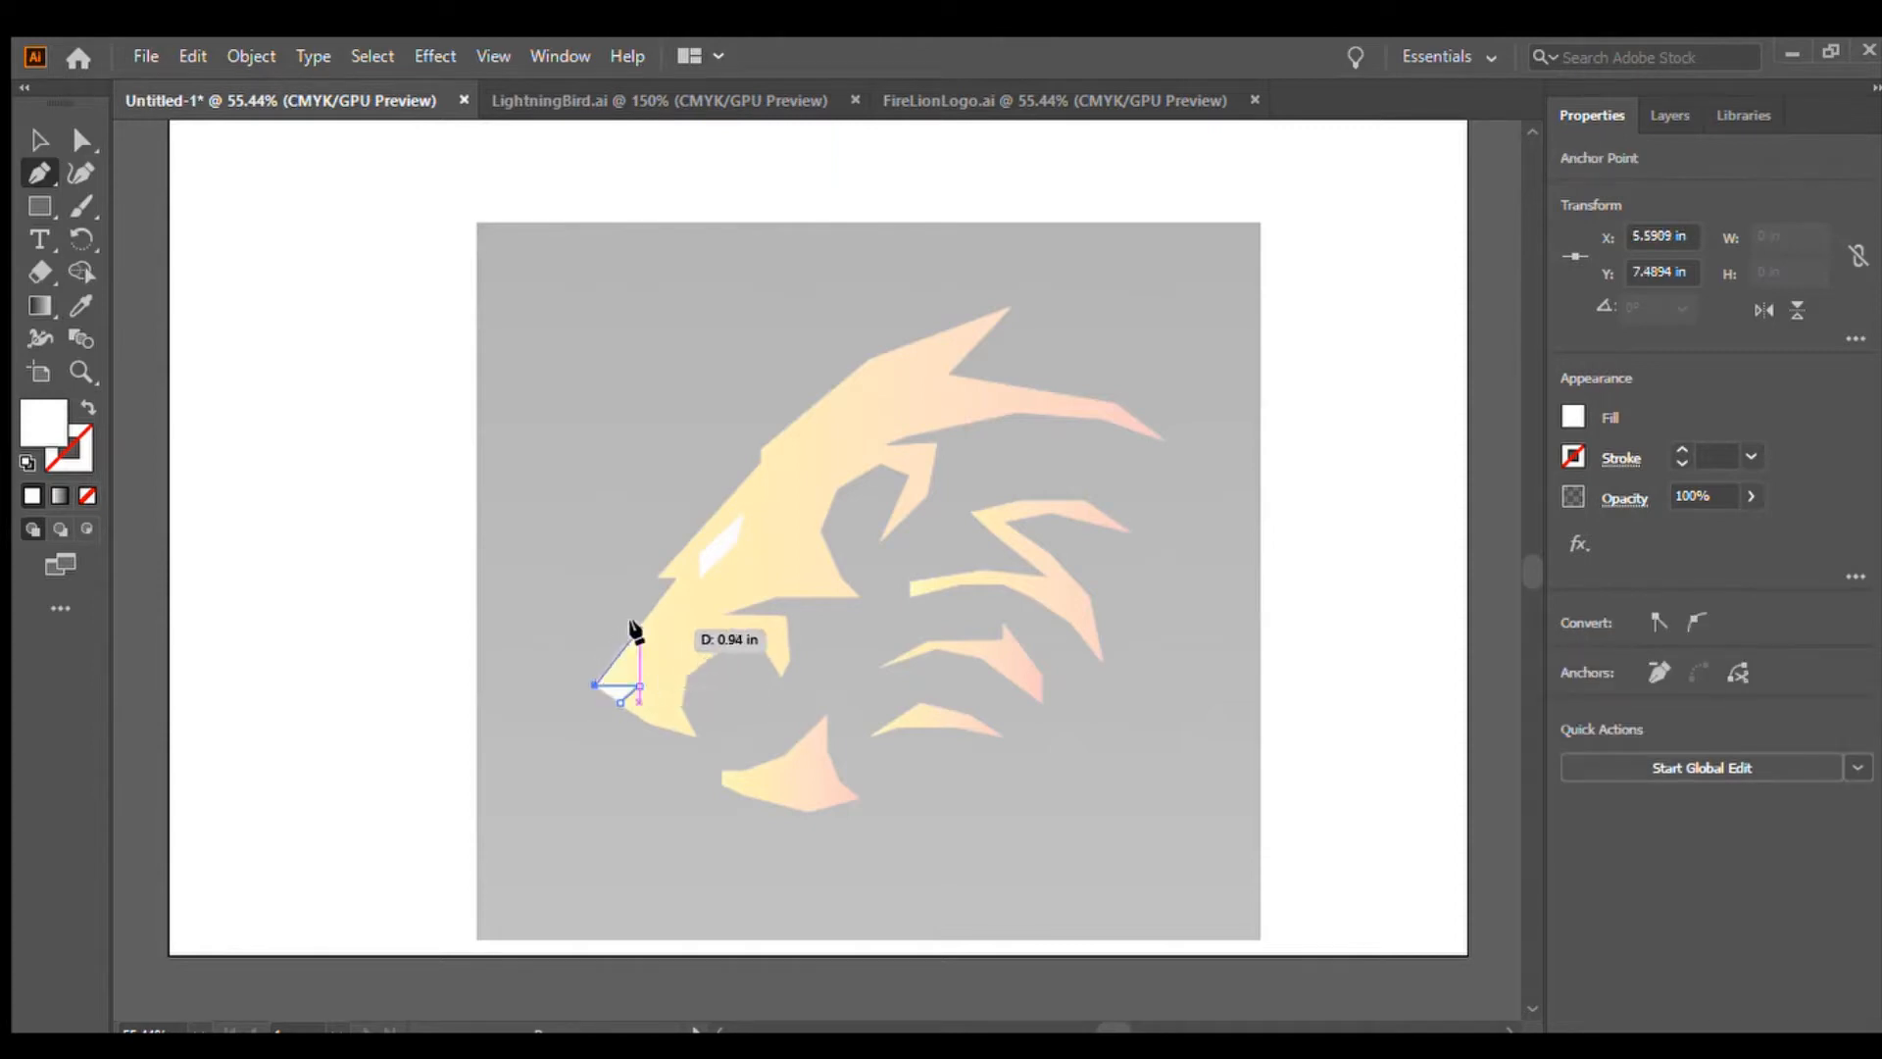
left_click_drag(671, 580, 657, 576)
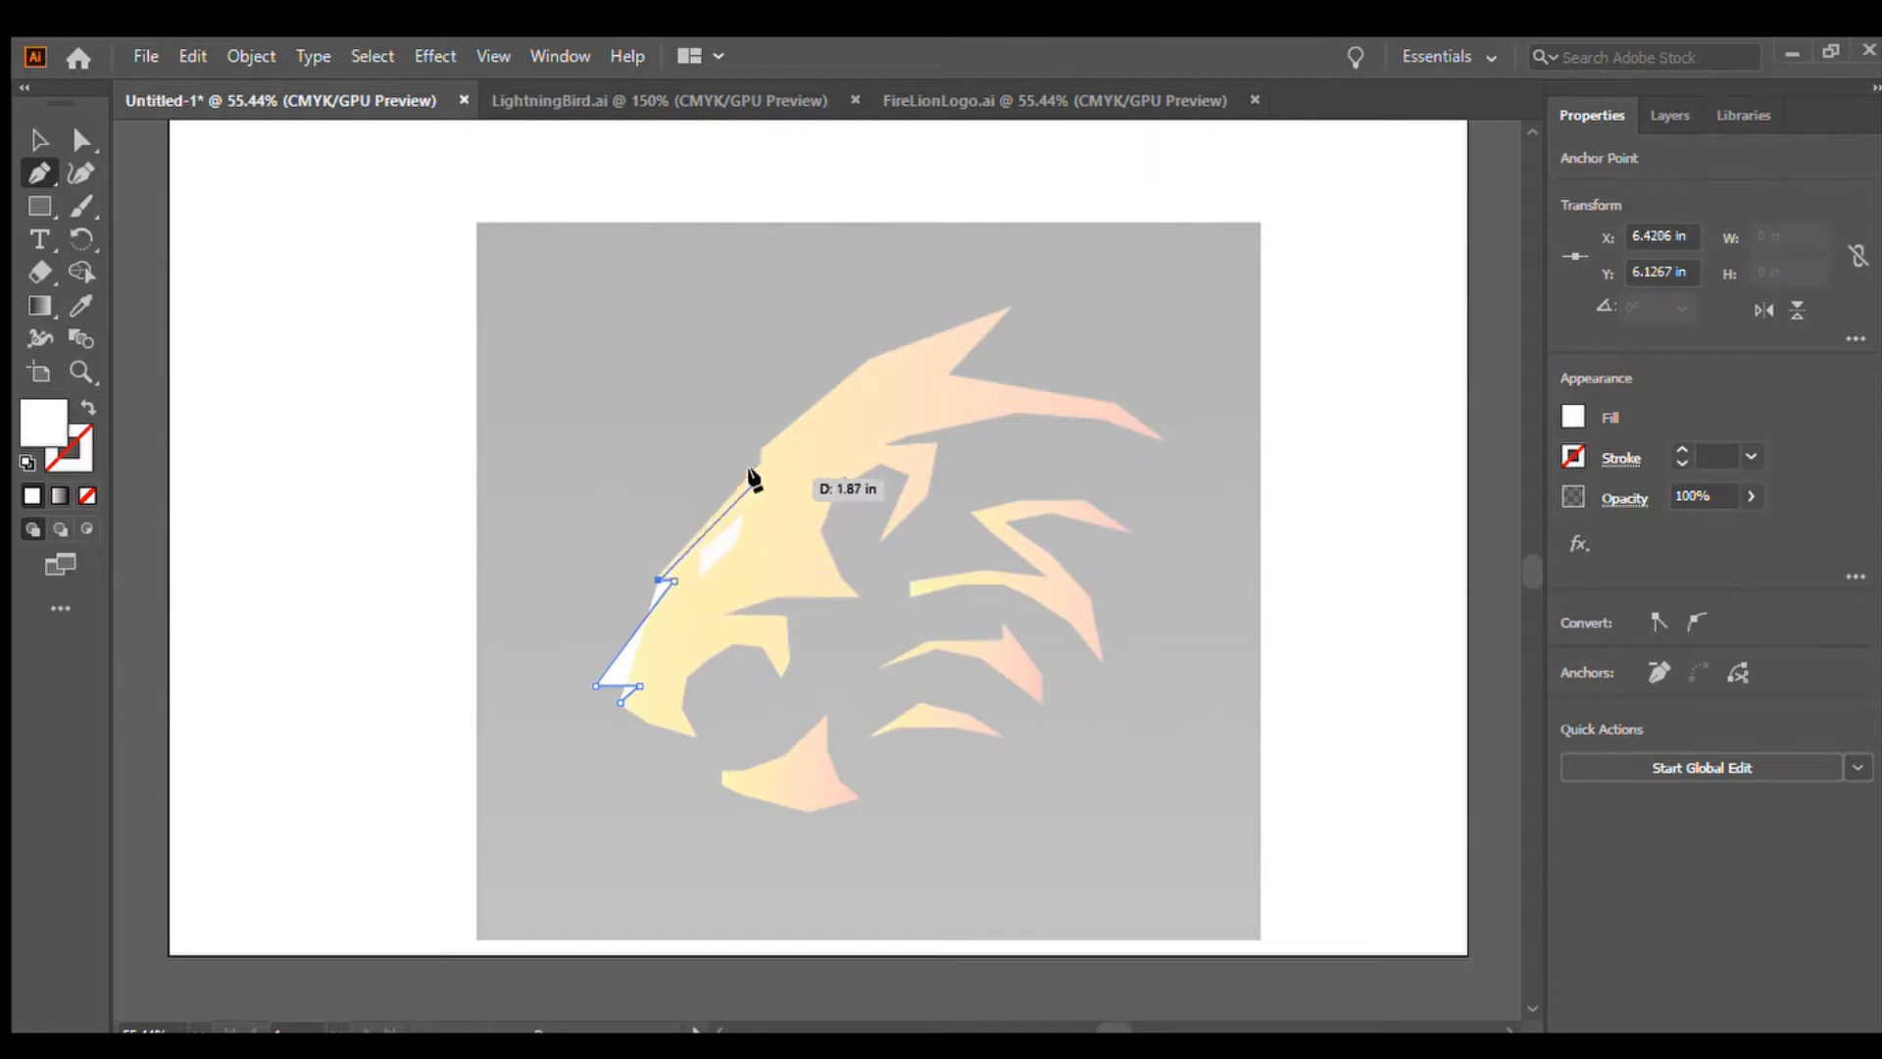
left_click_drag(760, 460, 756, 445)
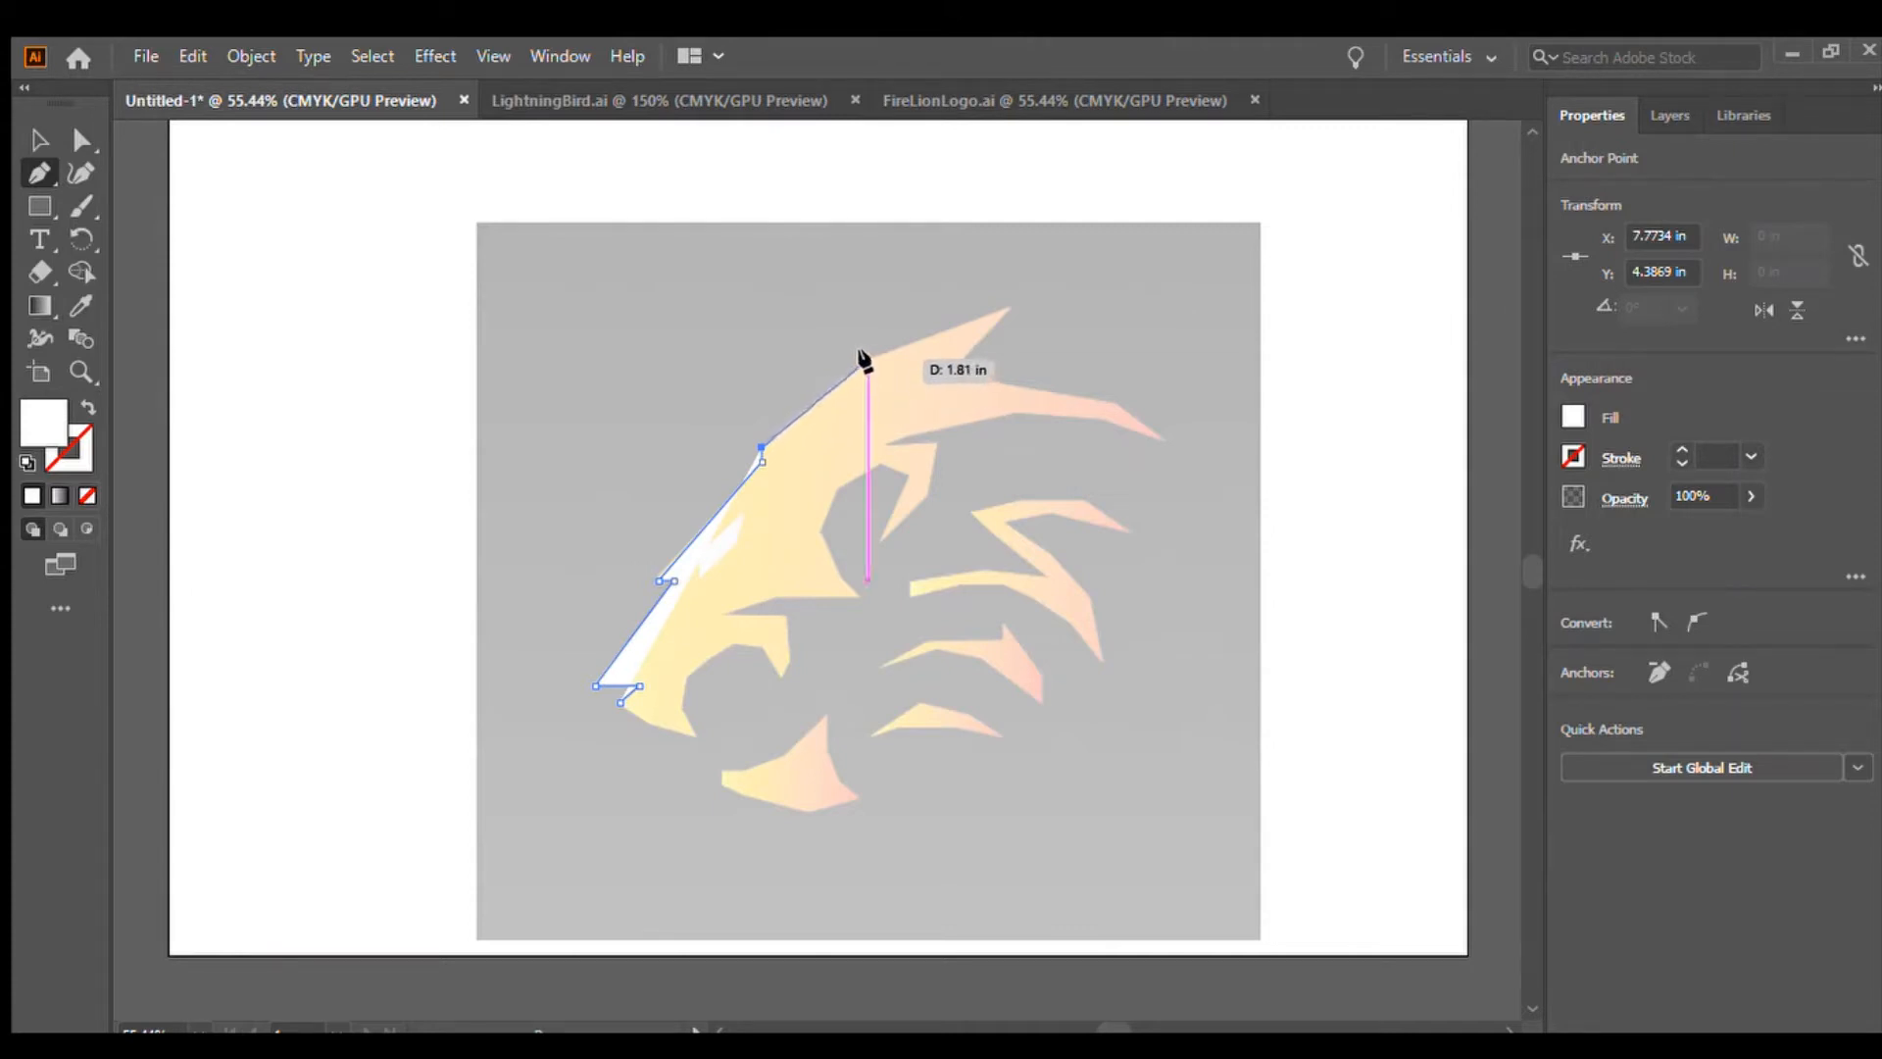
left_click(867, 360)
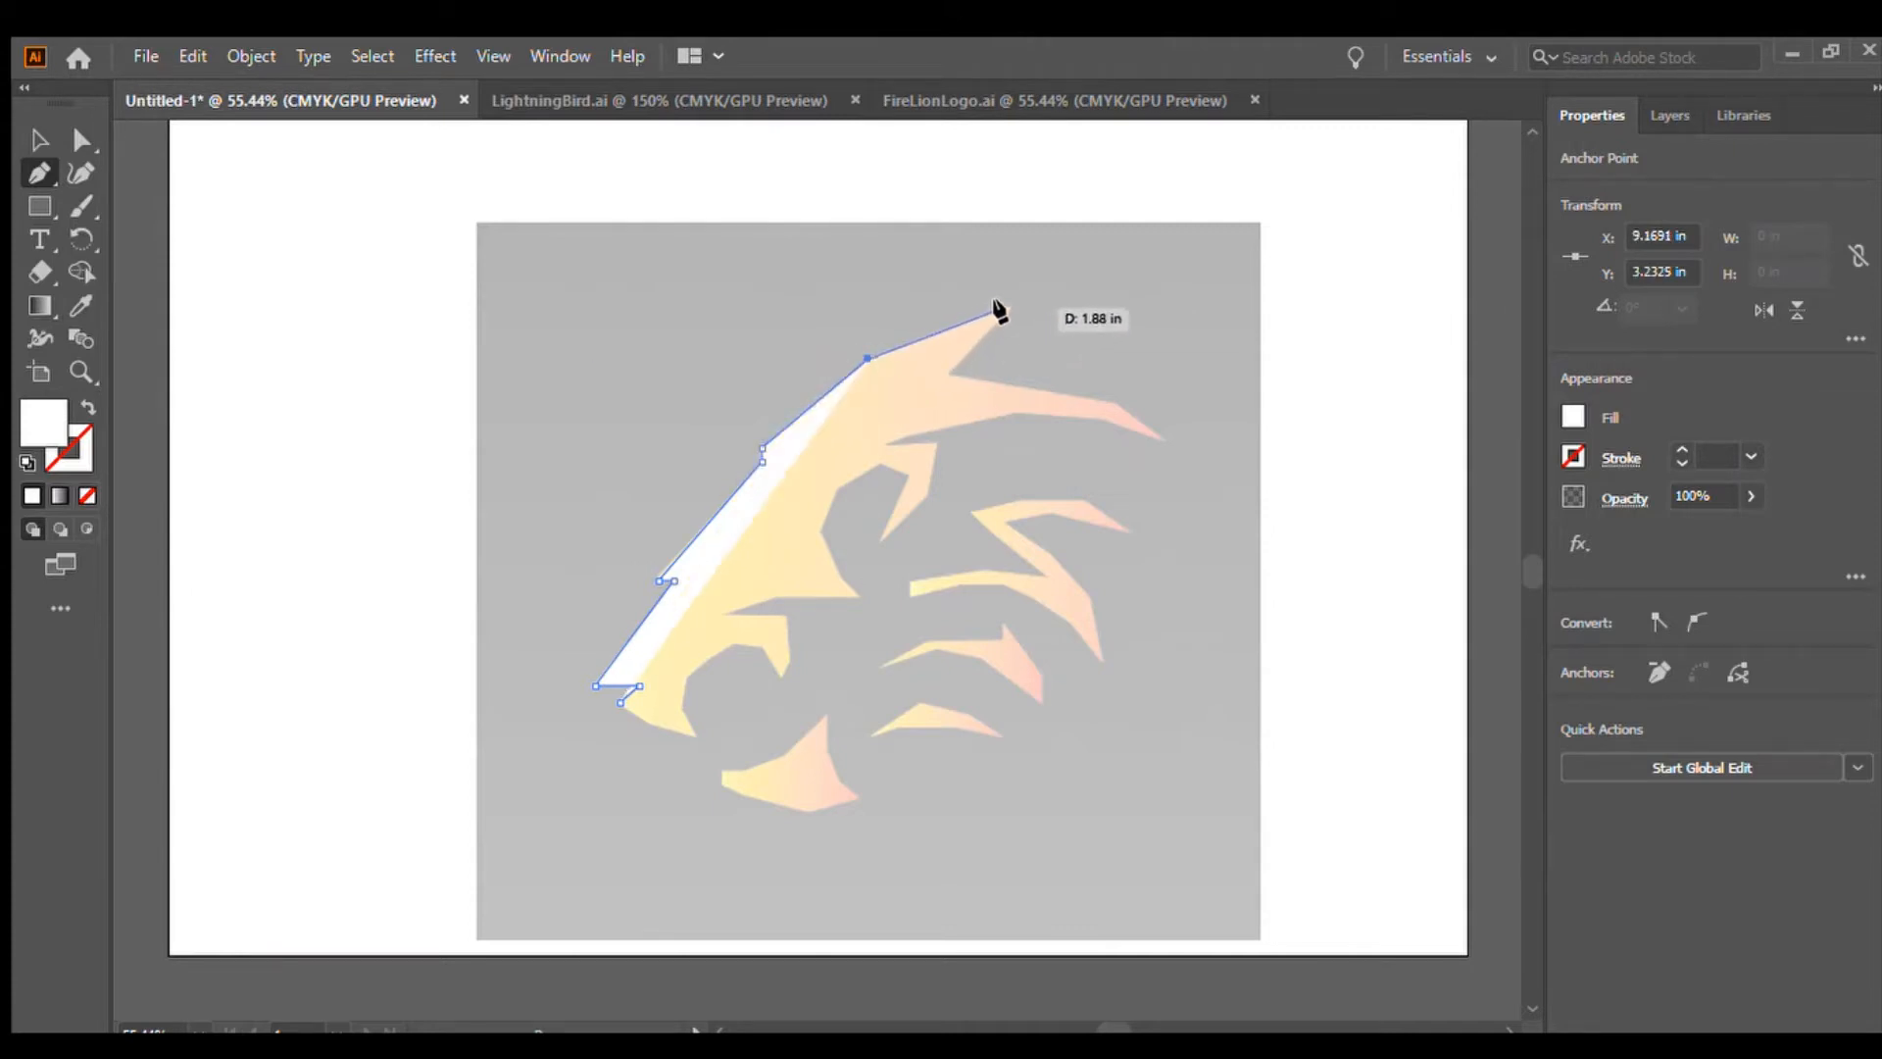
left_click(1008, 308)
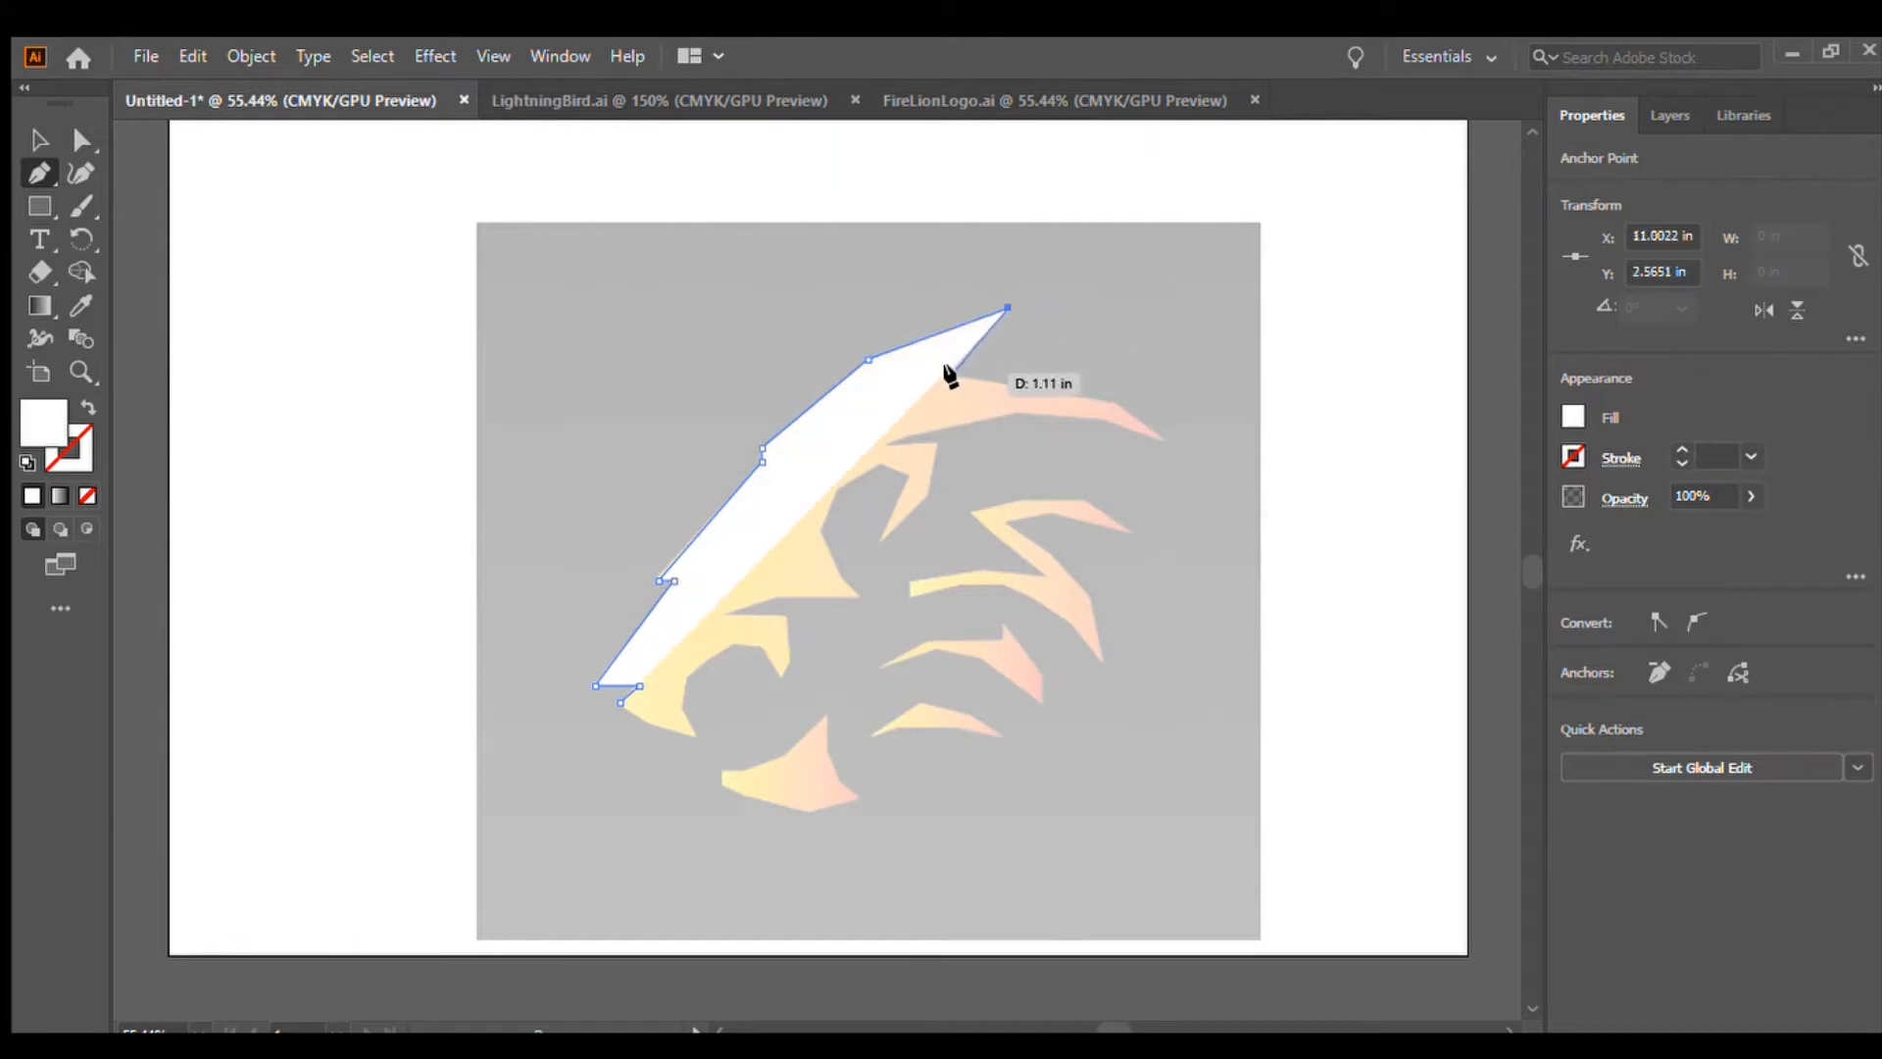
left_click(953, 372)
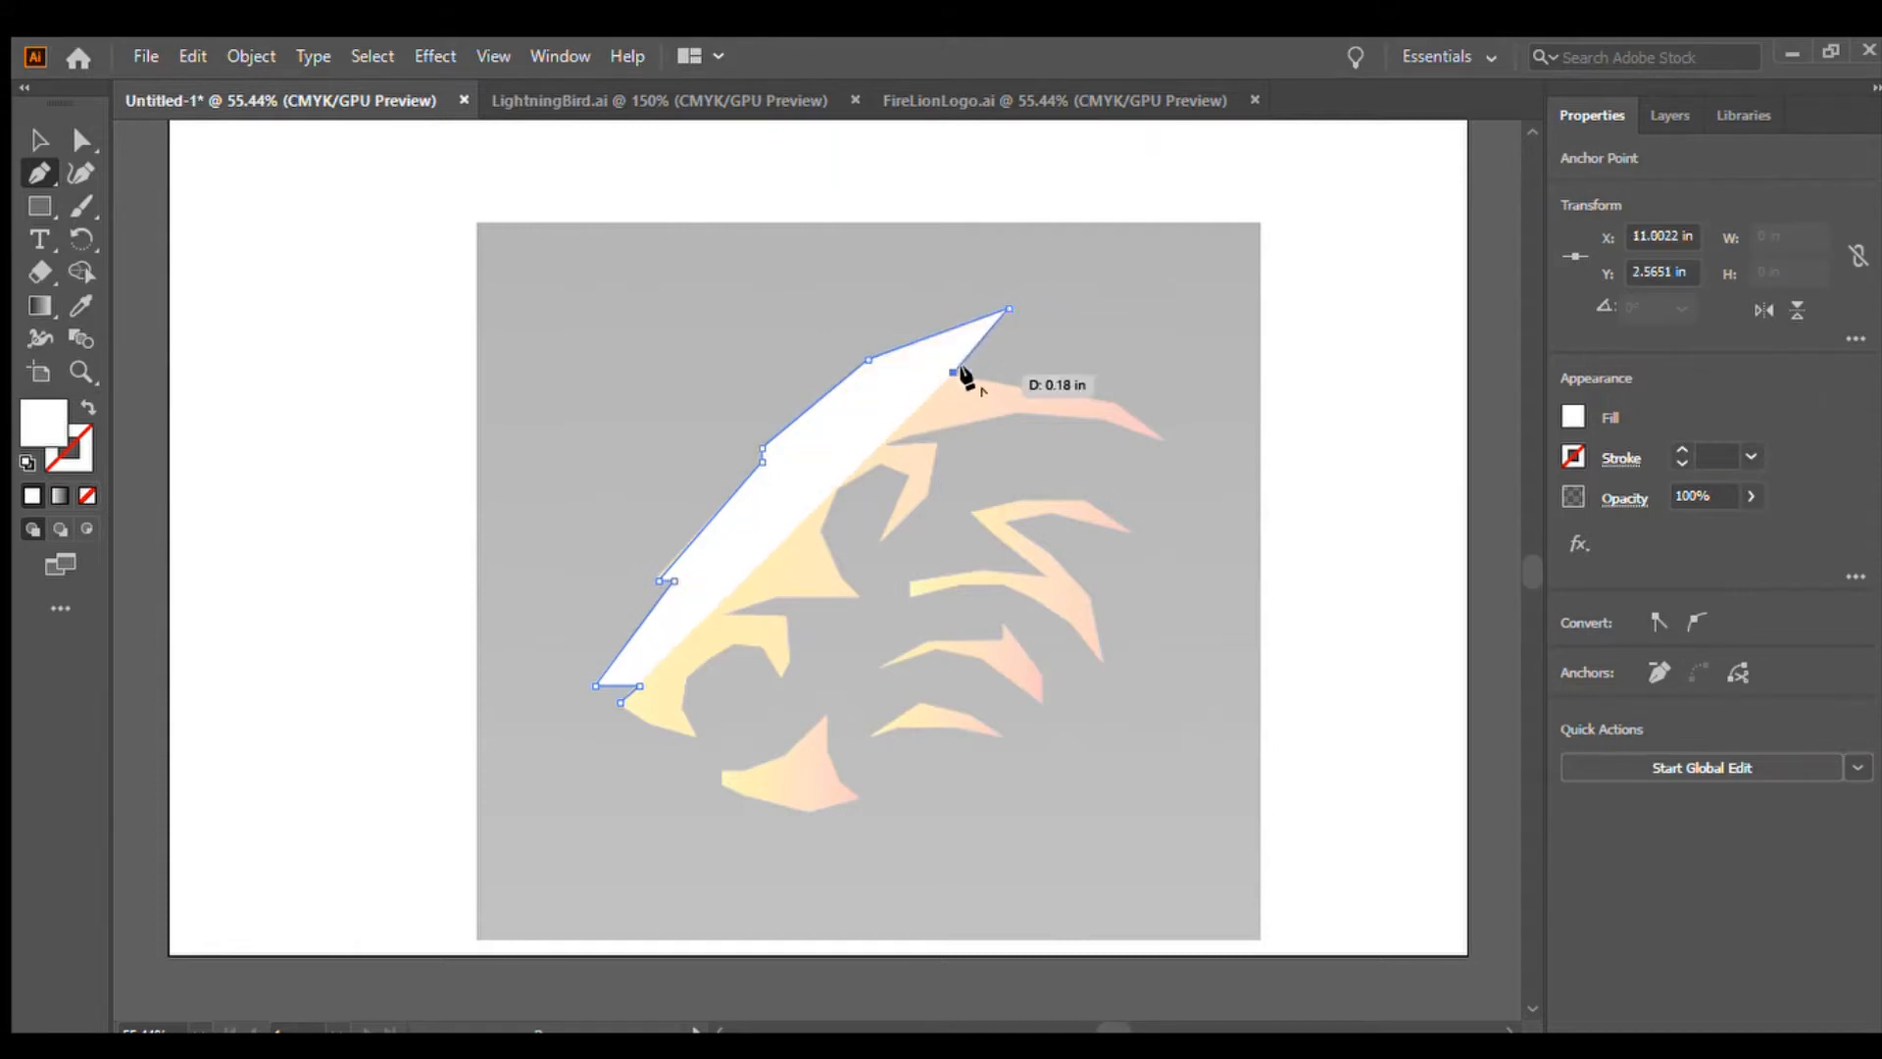
left_click(1116, 403)
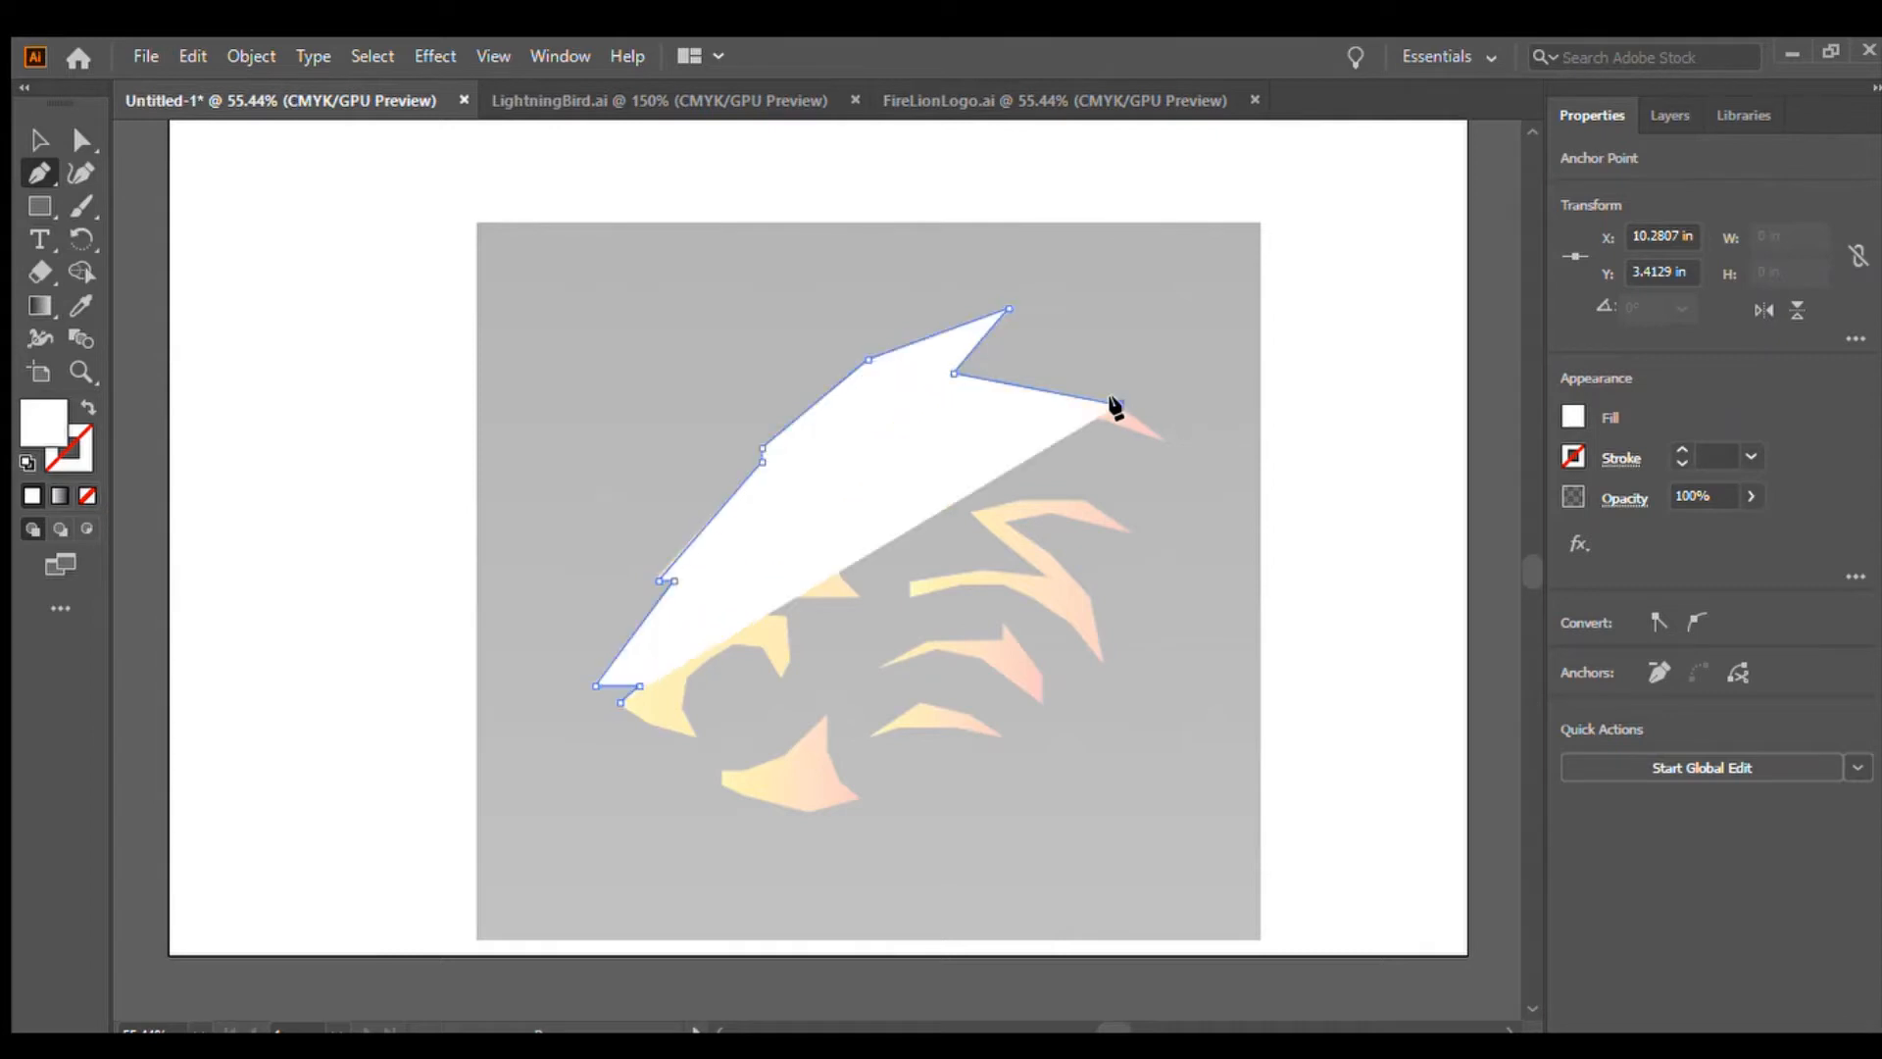
left_click(1160, 438)
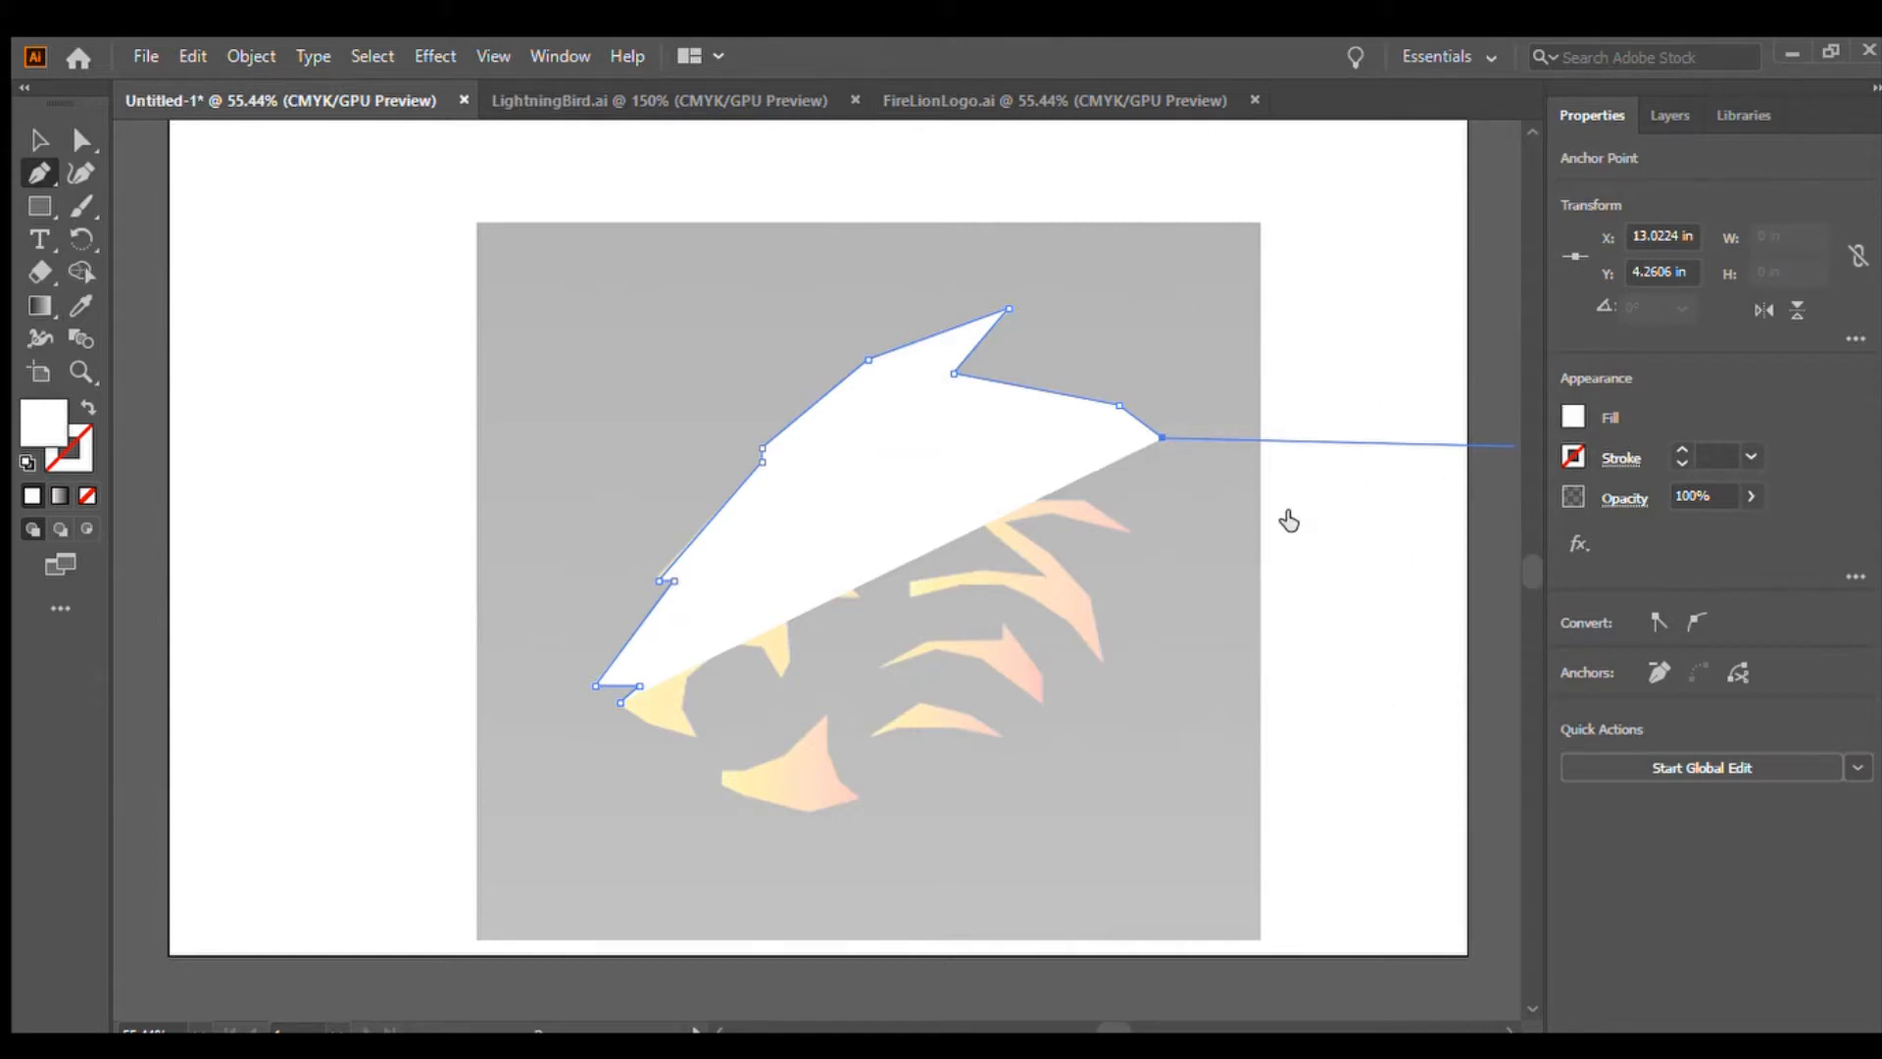
Remove the path's fill and continue placing anchors back along the underside of the mane spike
key("slash")
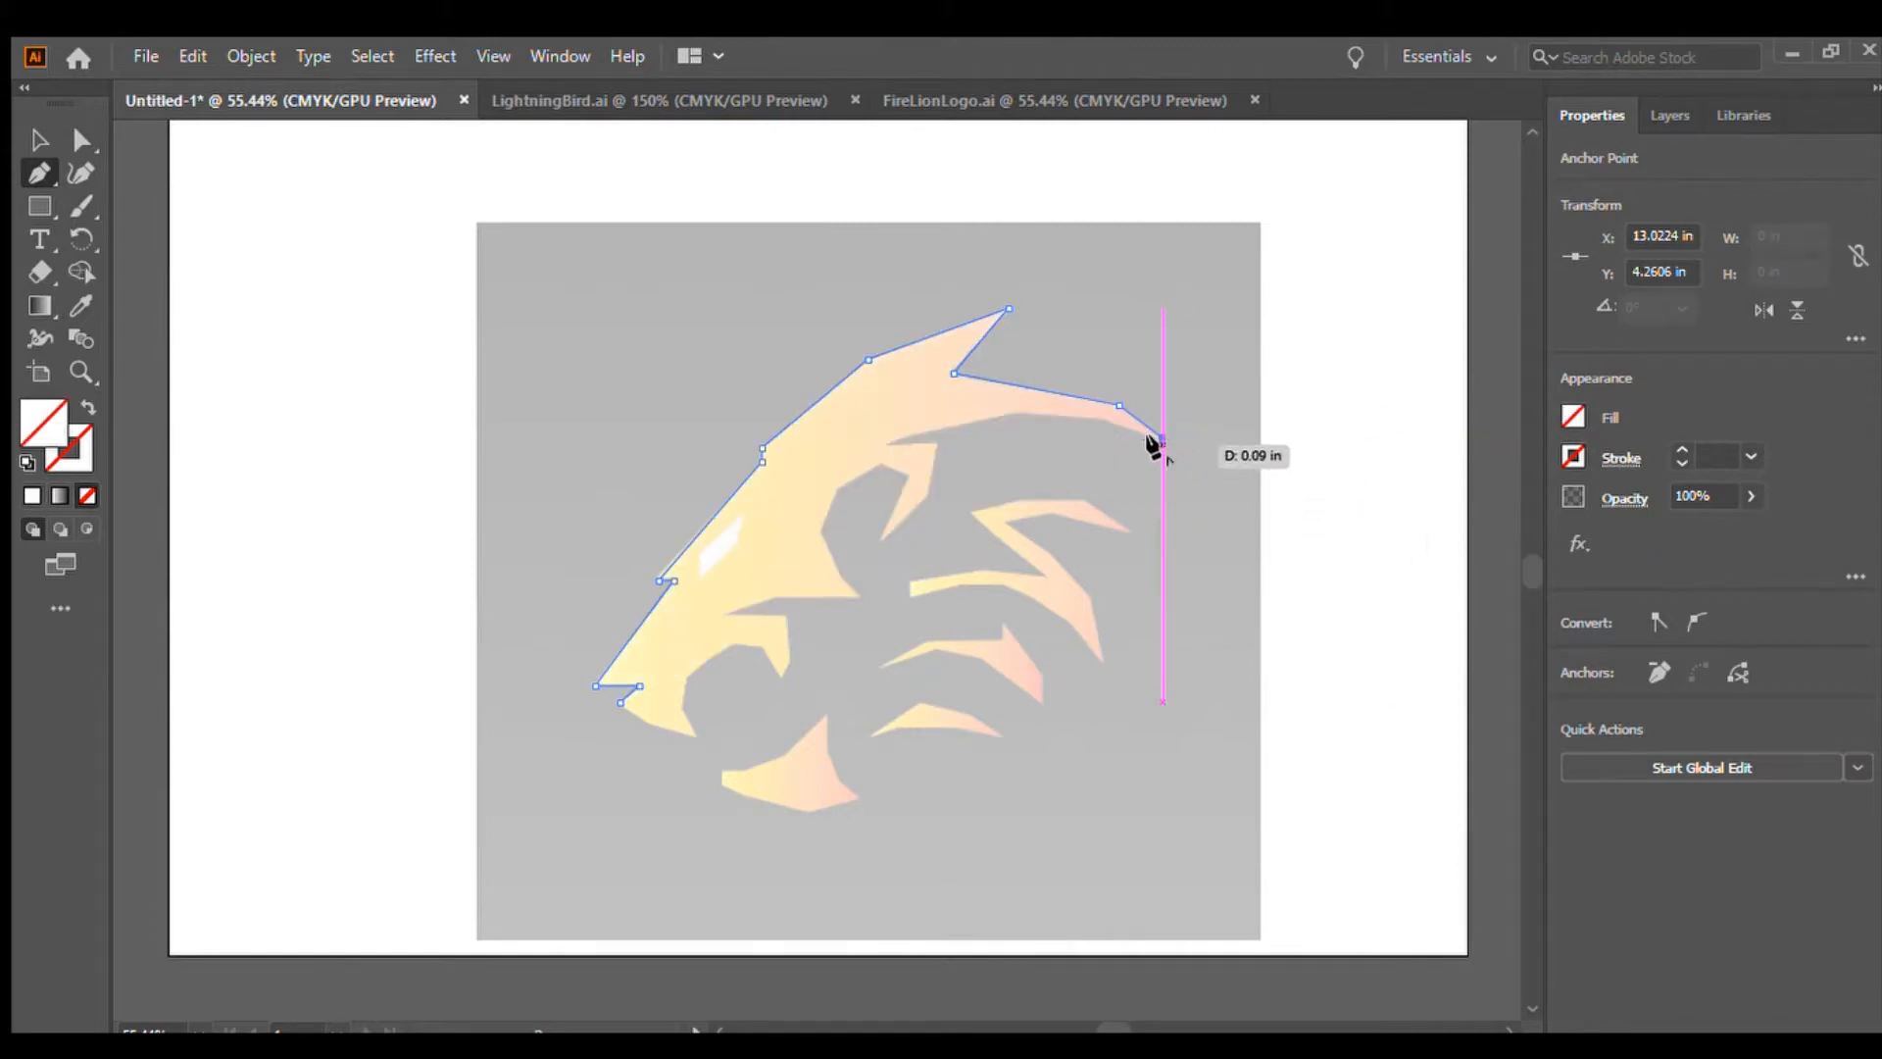
left_click_drag(1127, 436, 941, 424)
left_click(946, 424)
left_click(904, 437)
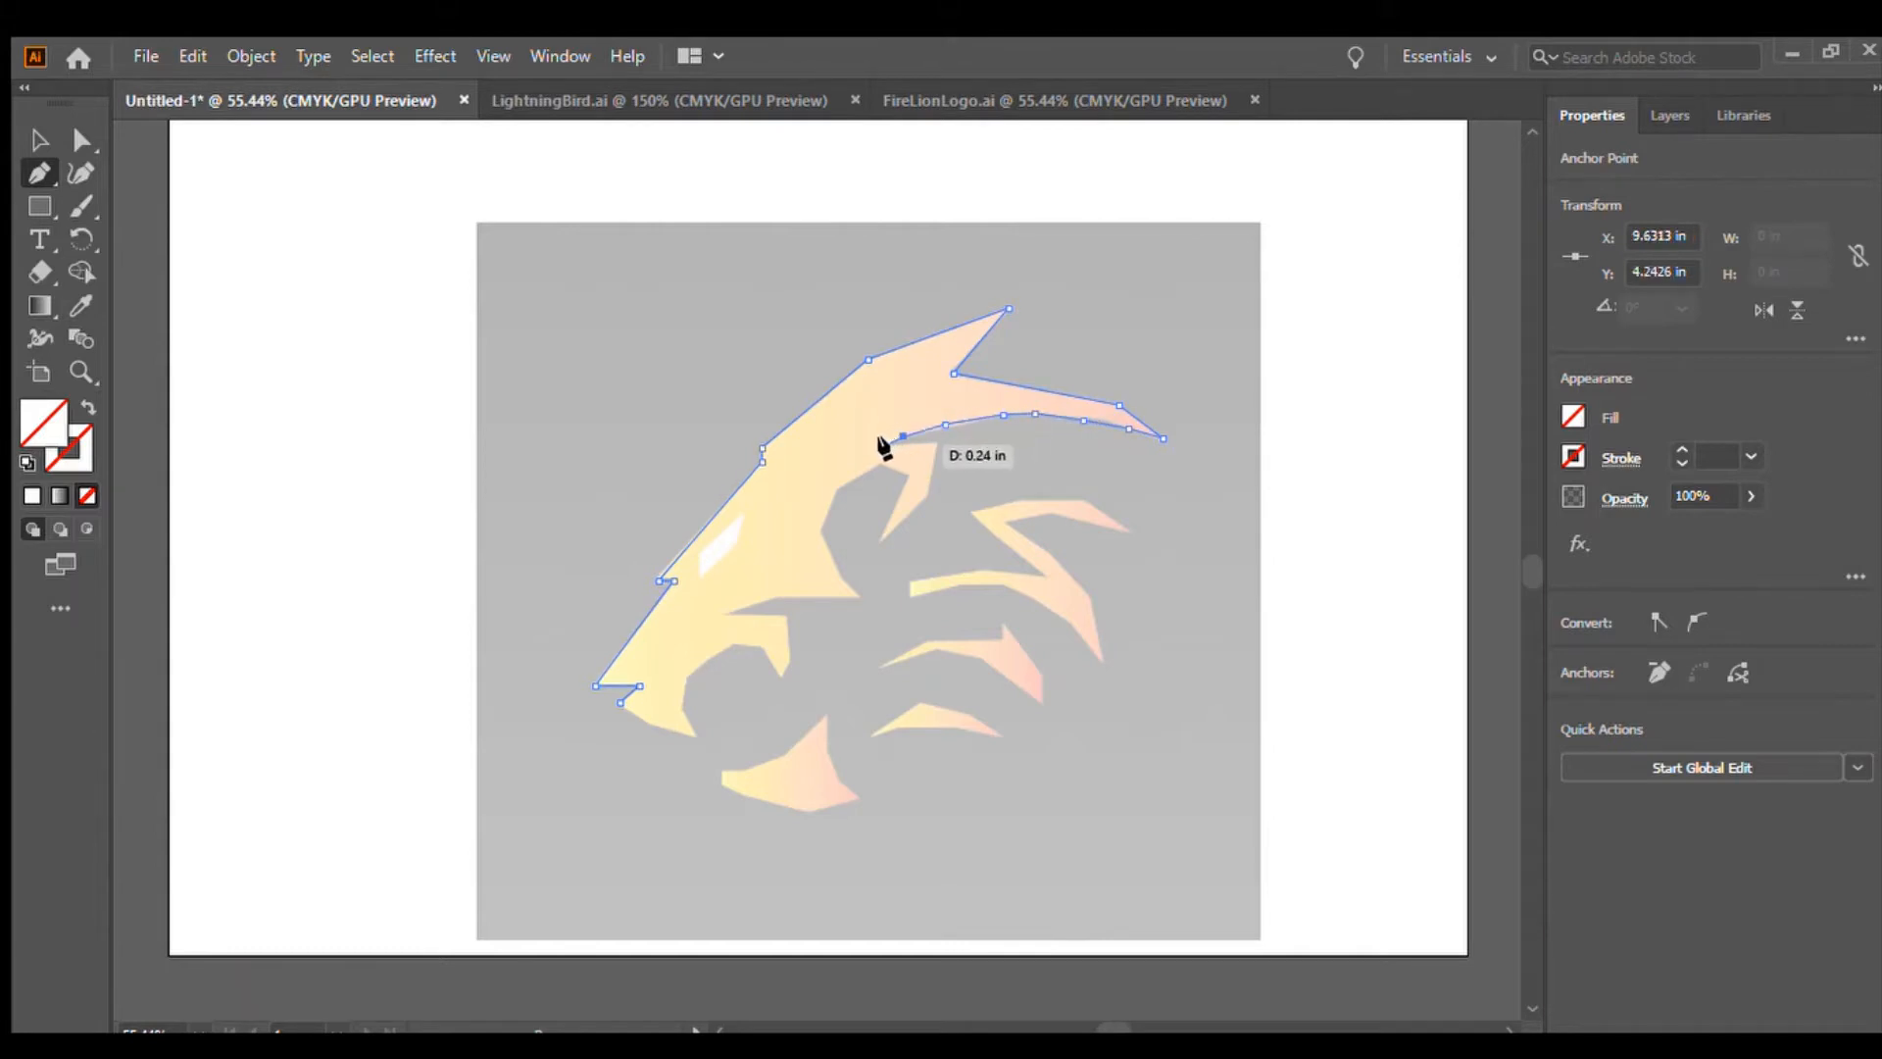
left_click(886, 444)
left_click(937, 444)
left_click_drag(926, 498, 908, 517)
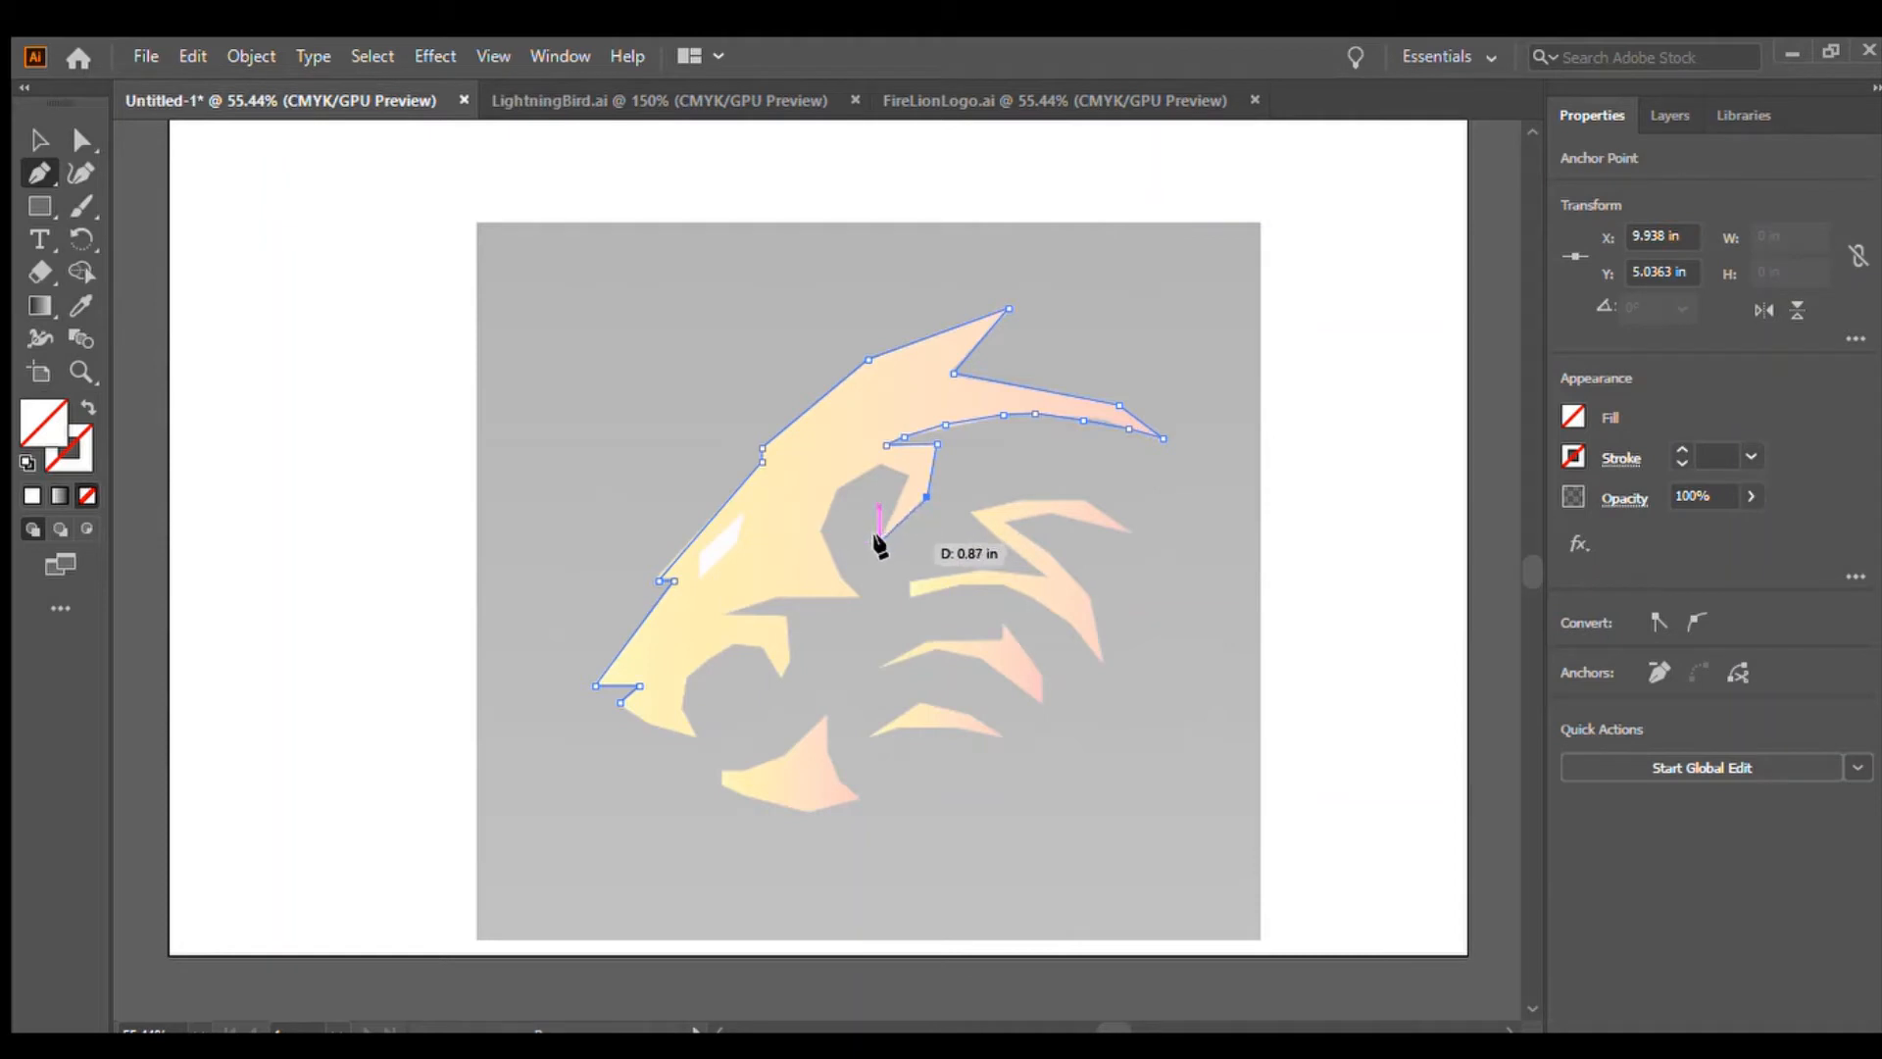
Continue the head outline with the Pen tool around the notch below the mane spike and down the inner mane
left_click(880, 540)
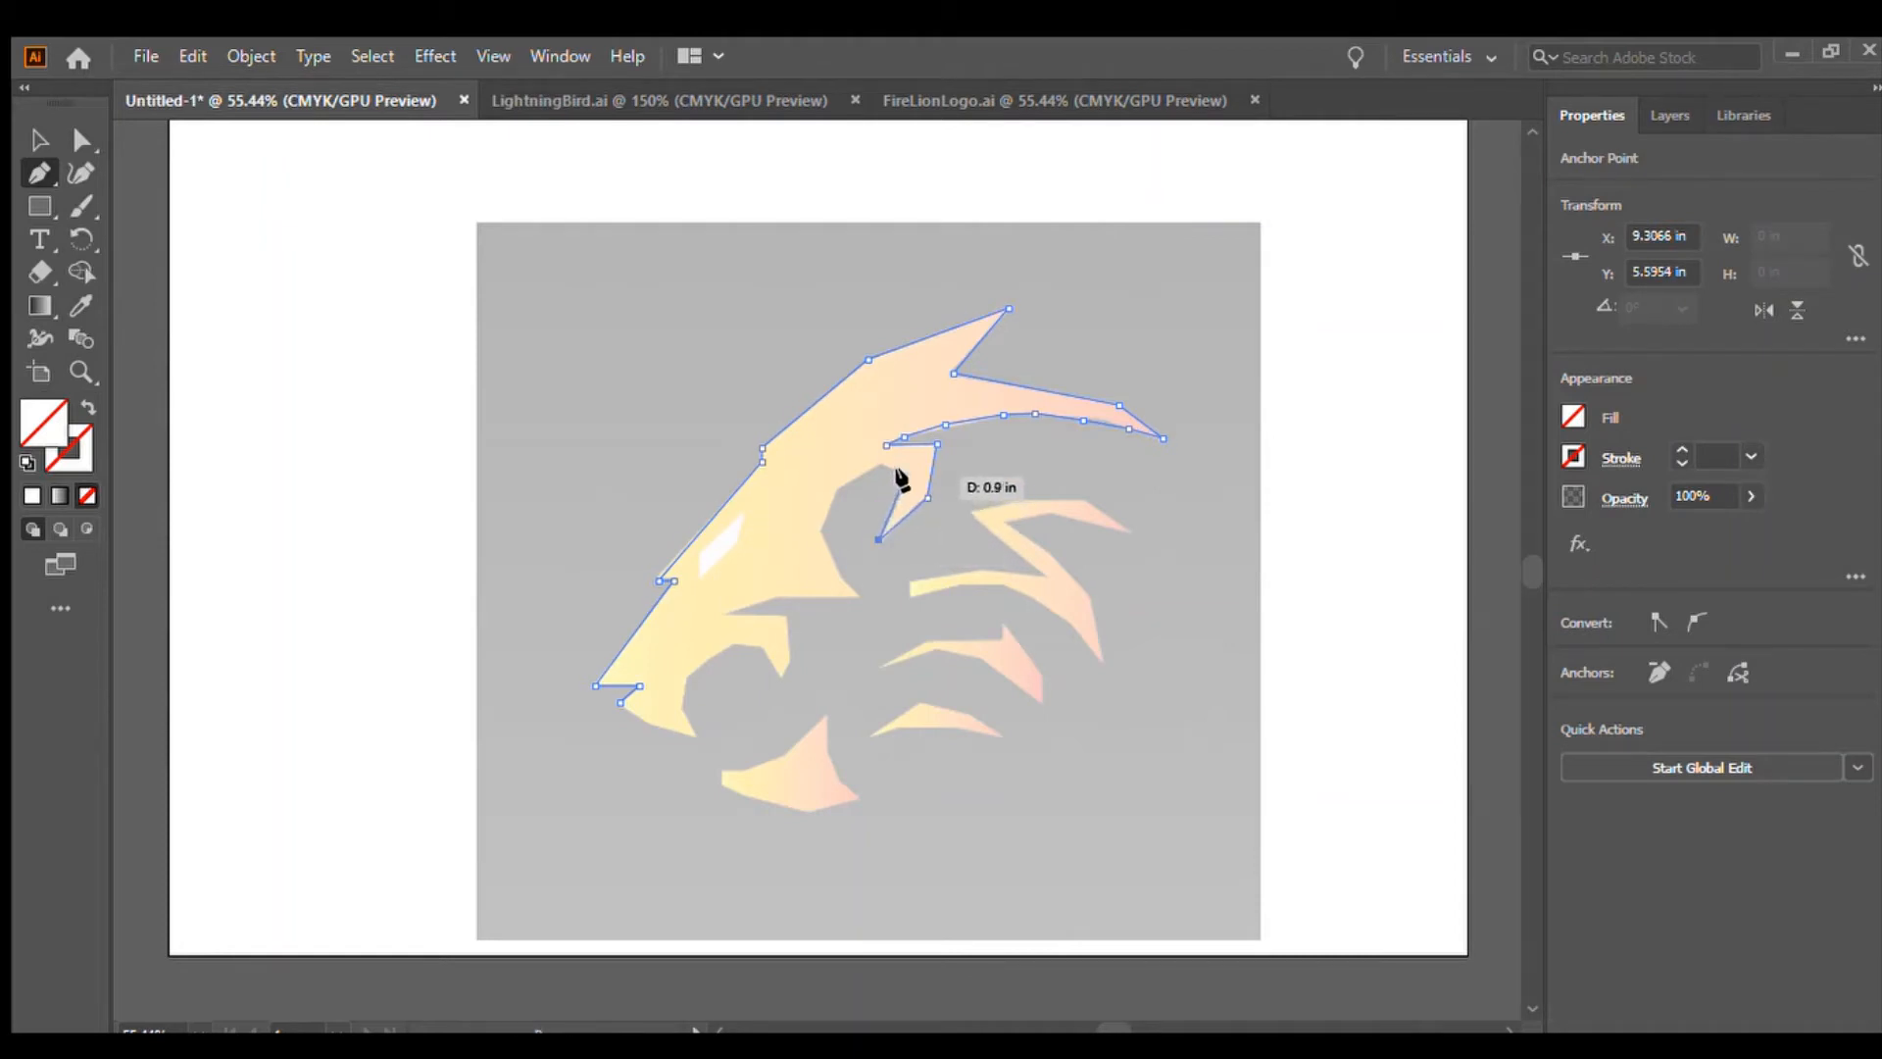
left_click(904, 476)
left_click(885, 465)
left_click(835, 486)
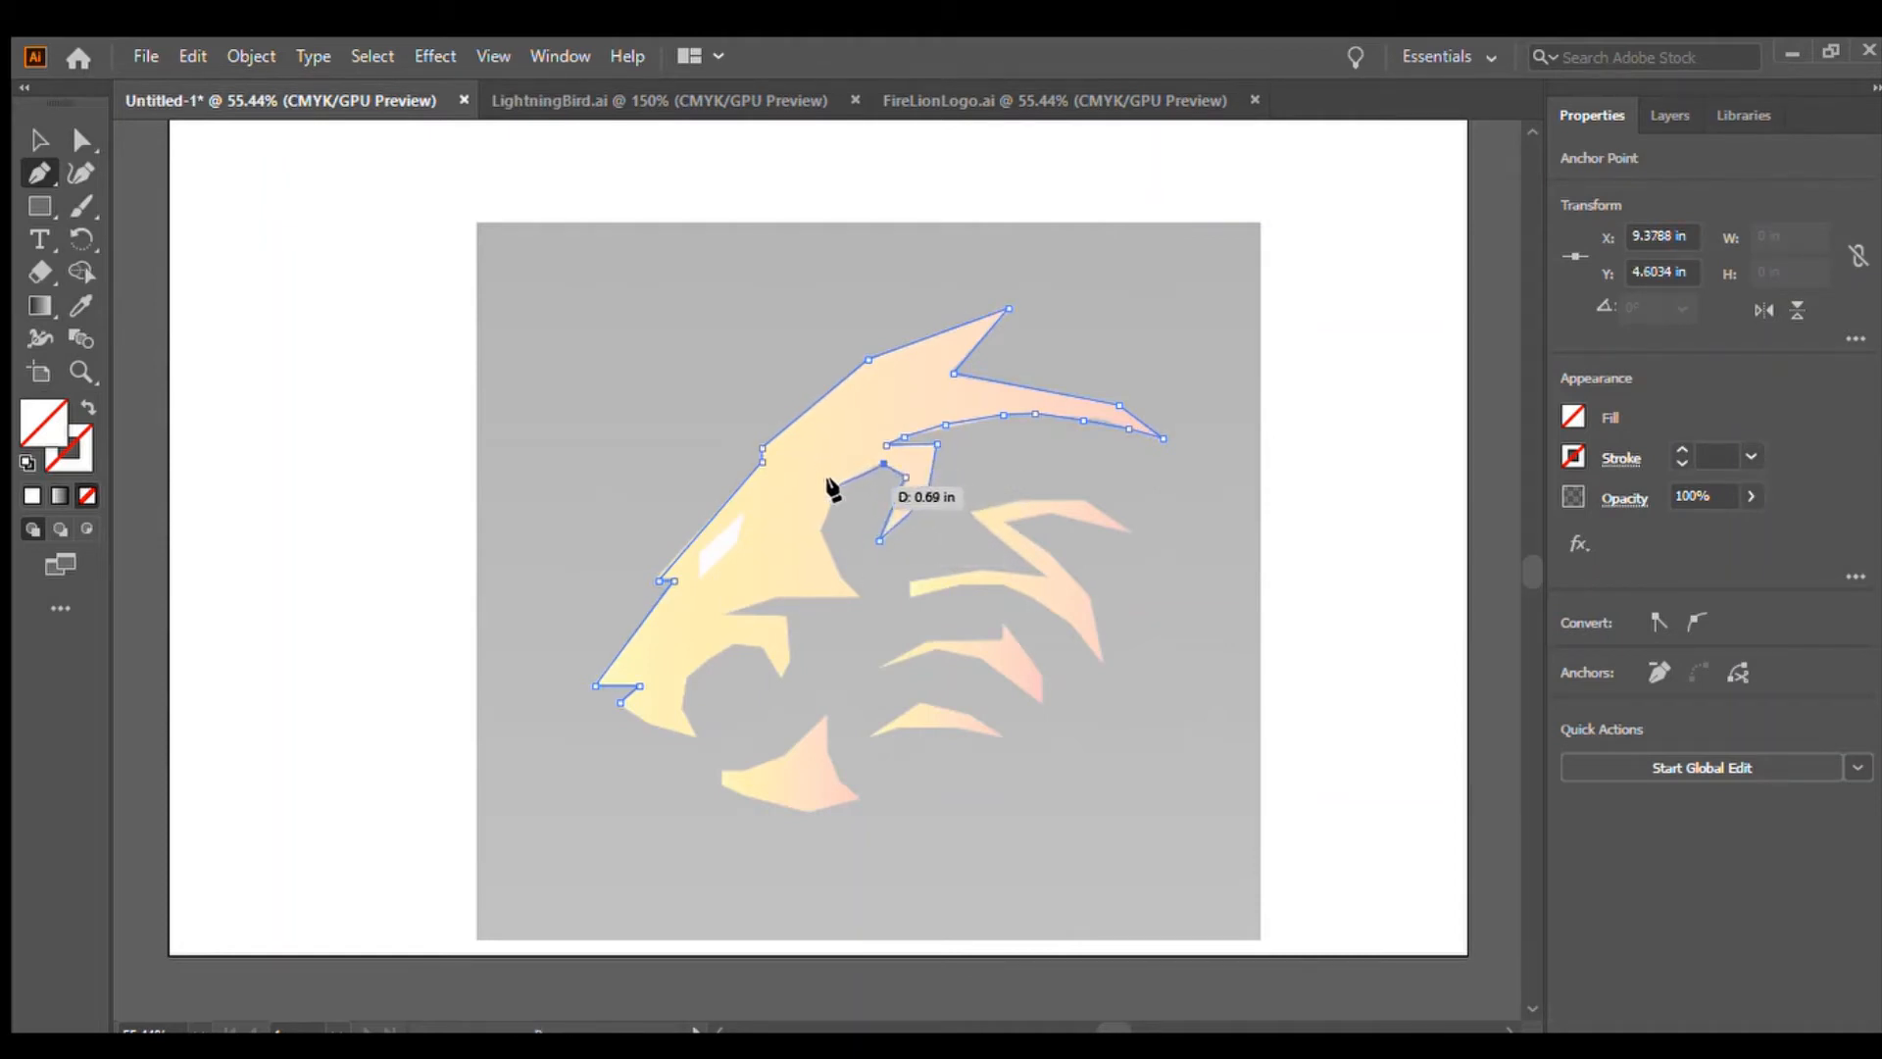
left_click(823, 532)
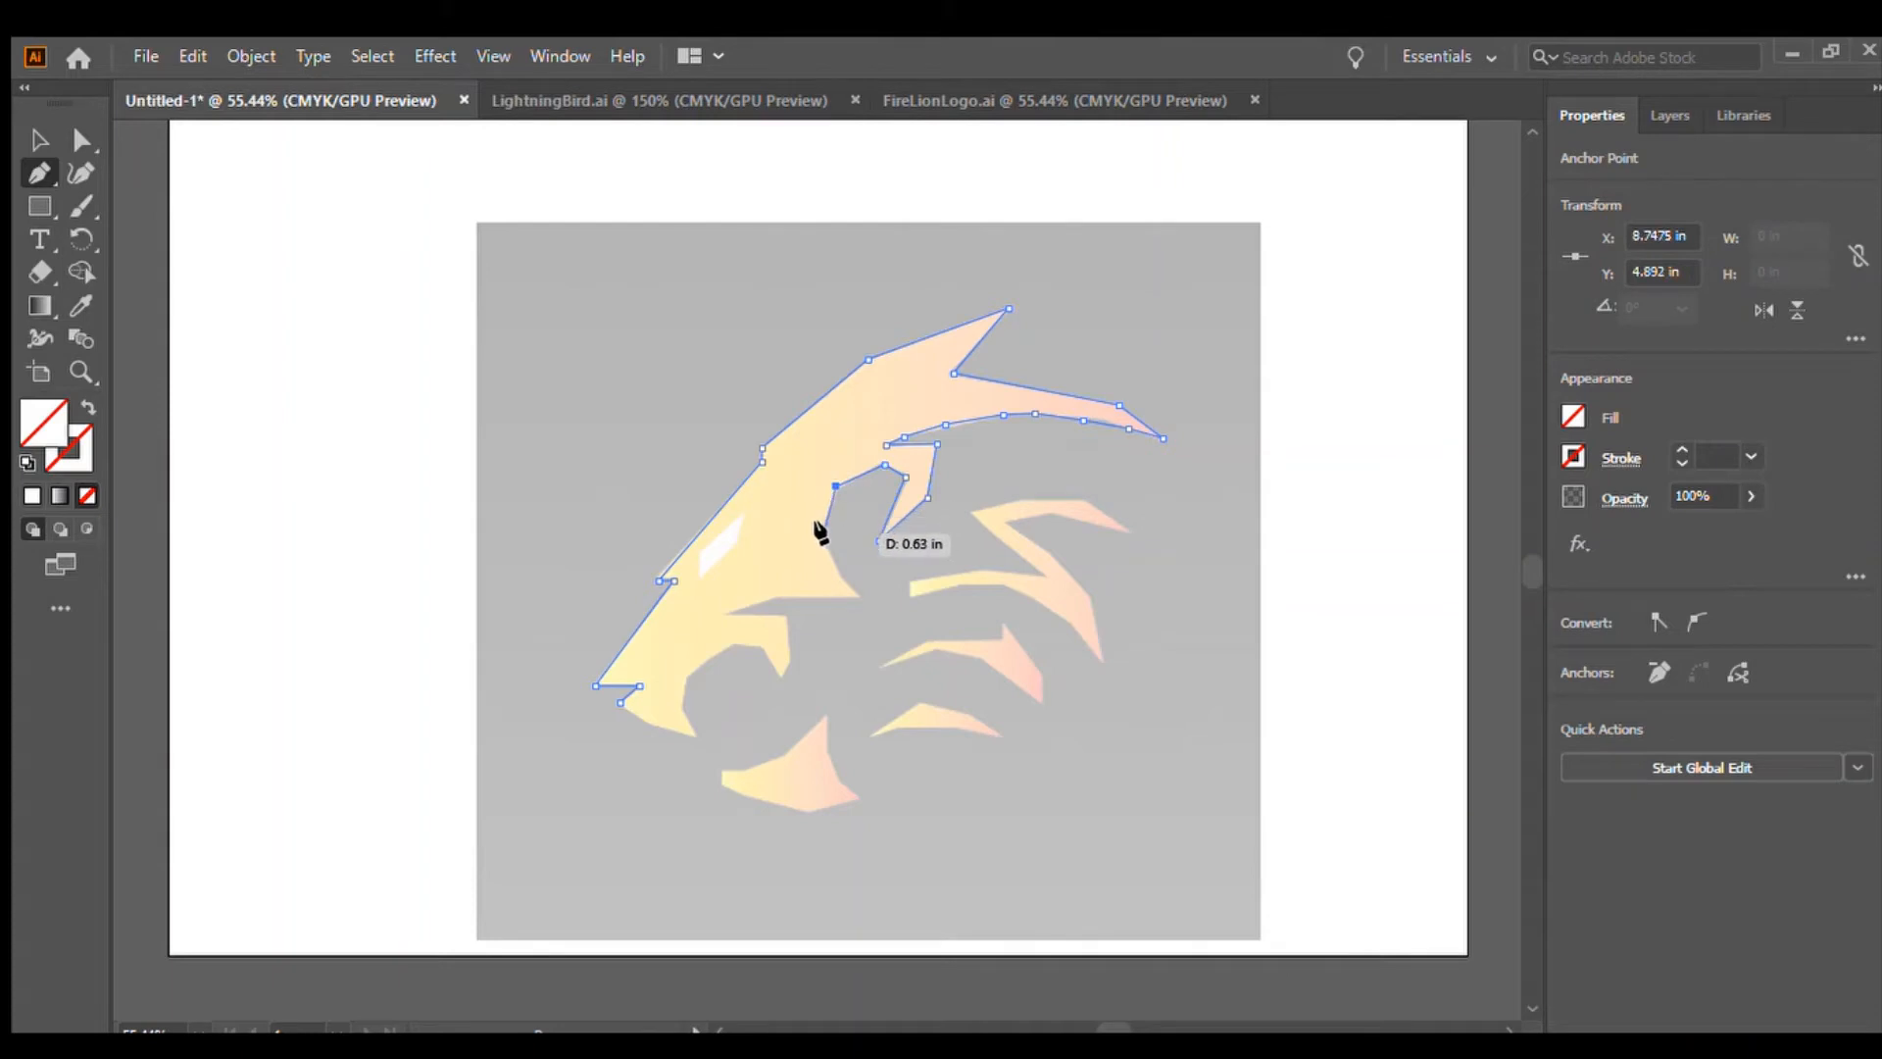
left_click(851, 591)
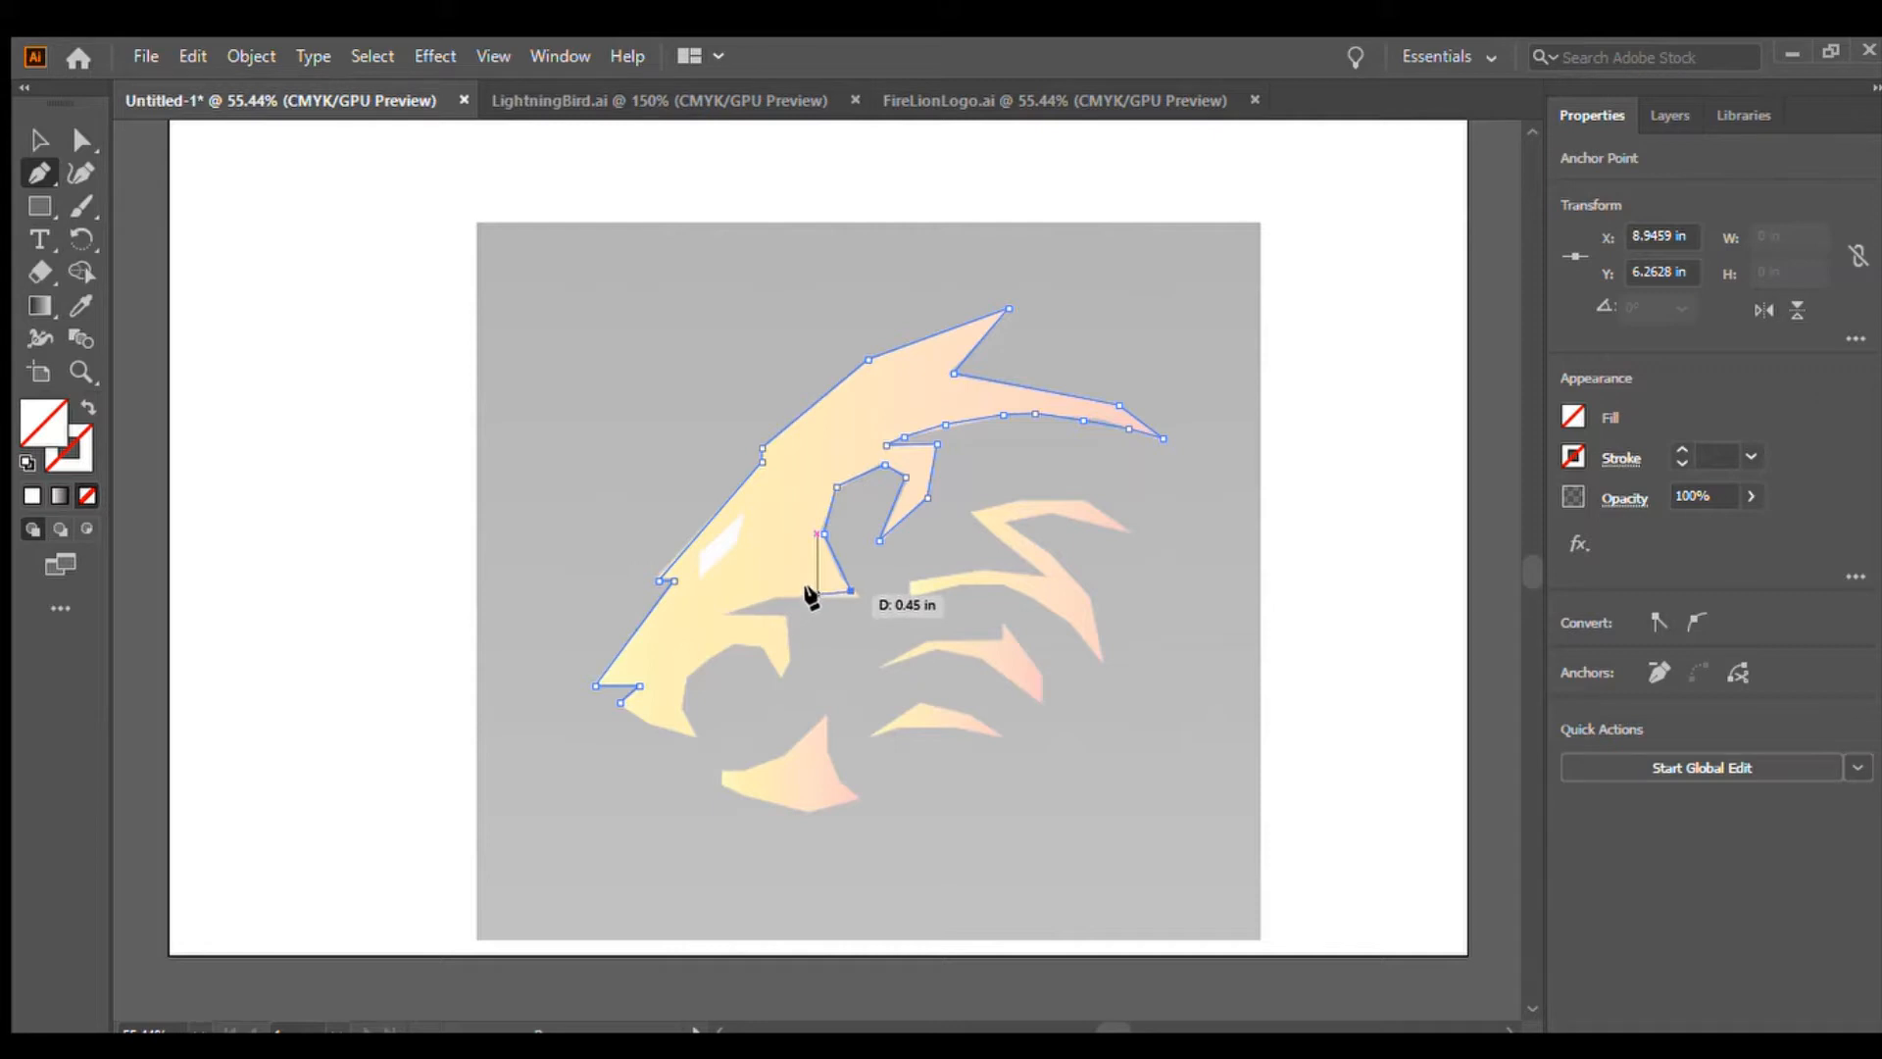
Trace the cheek and jaw edges down to the chin, close the head outline at its starting point, and deselect it
left_click(817, 594)
left_click(763, 599)
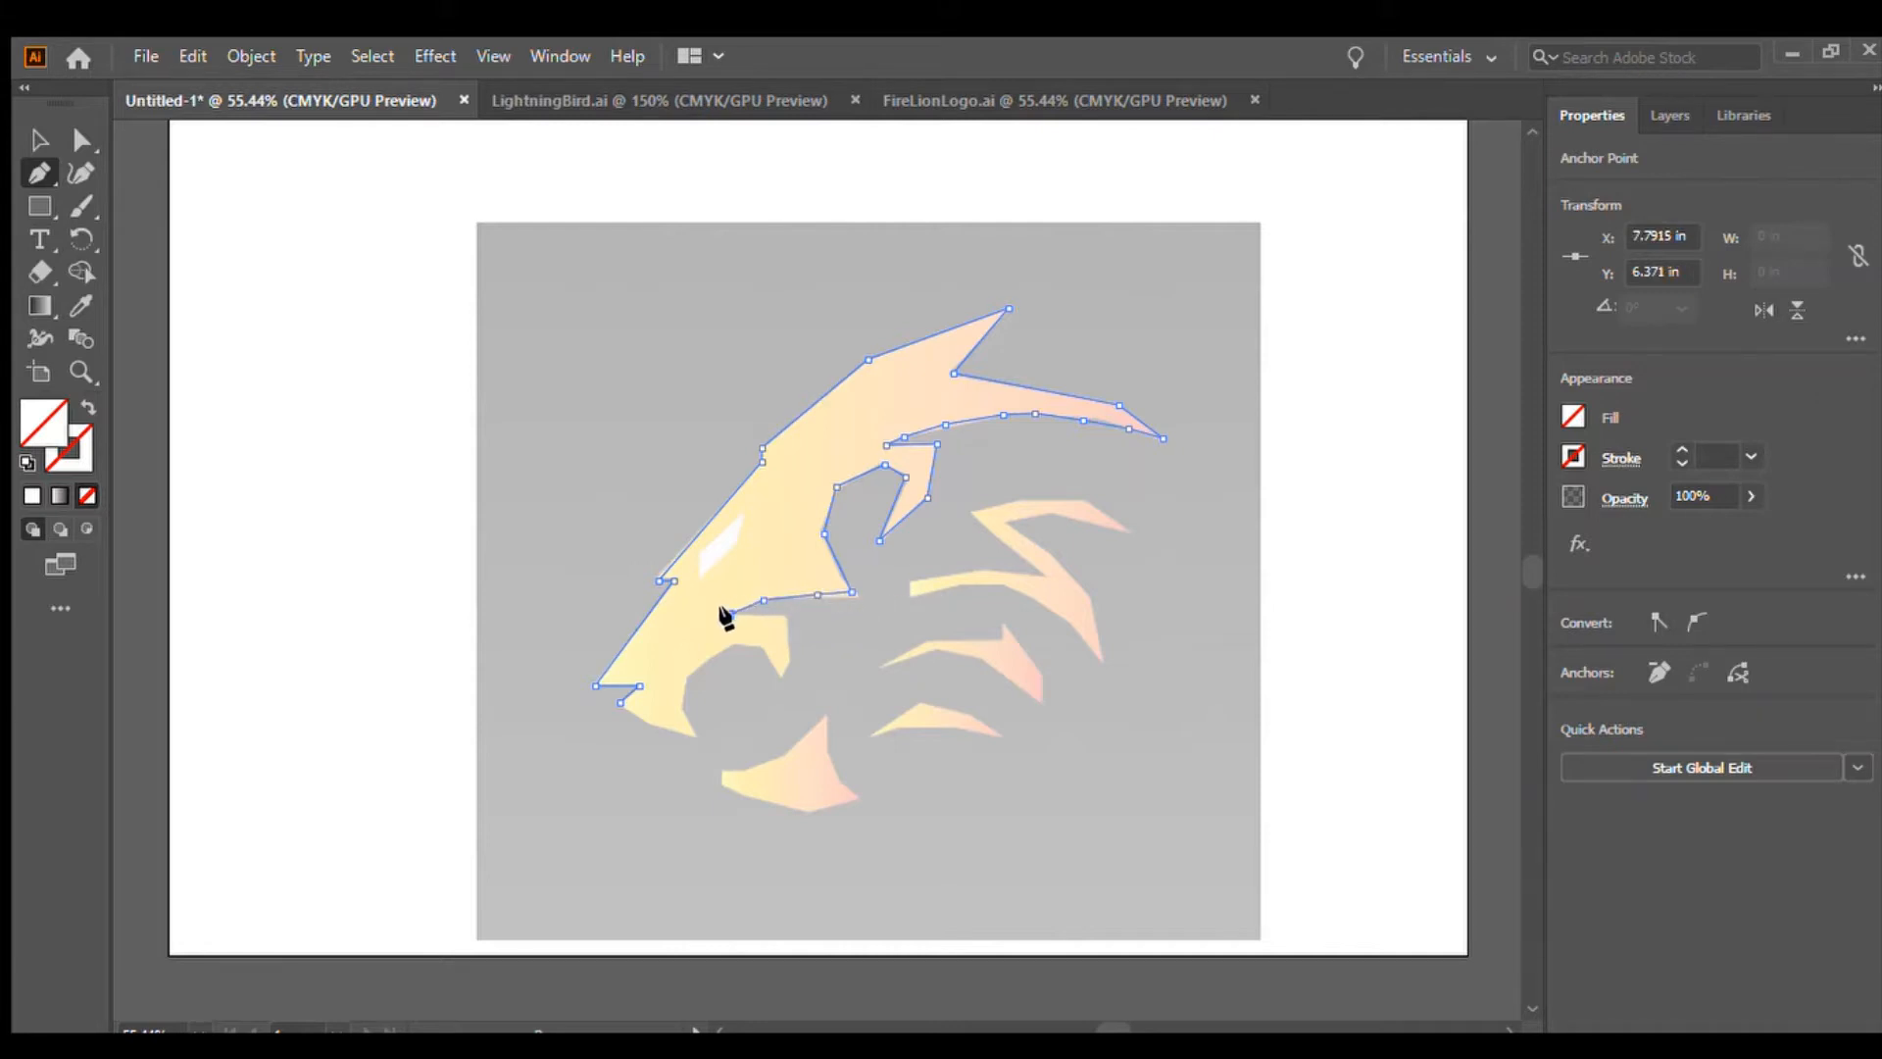
left_click(729, 616)
left_click(784, 616)
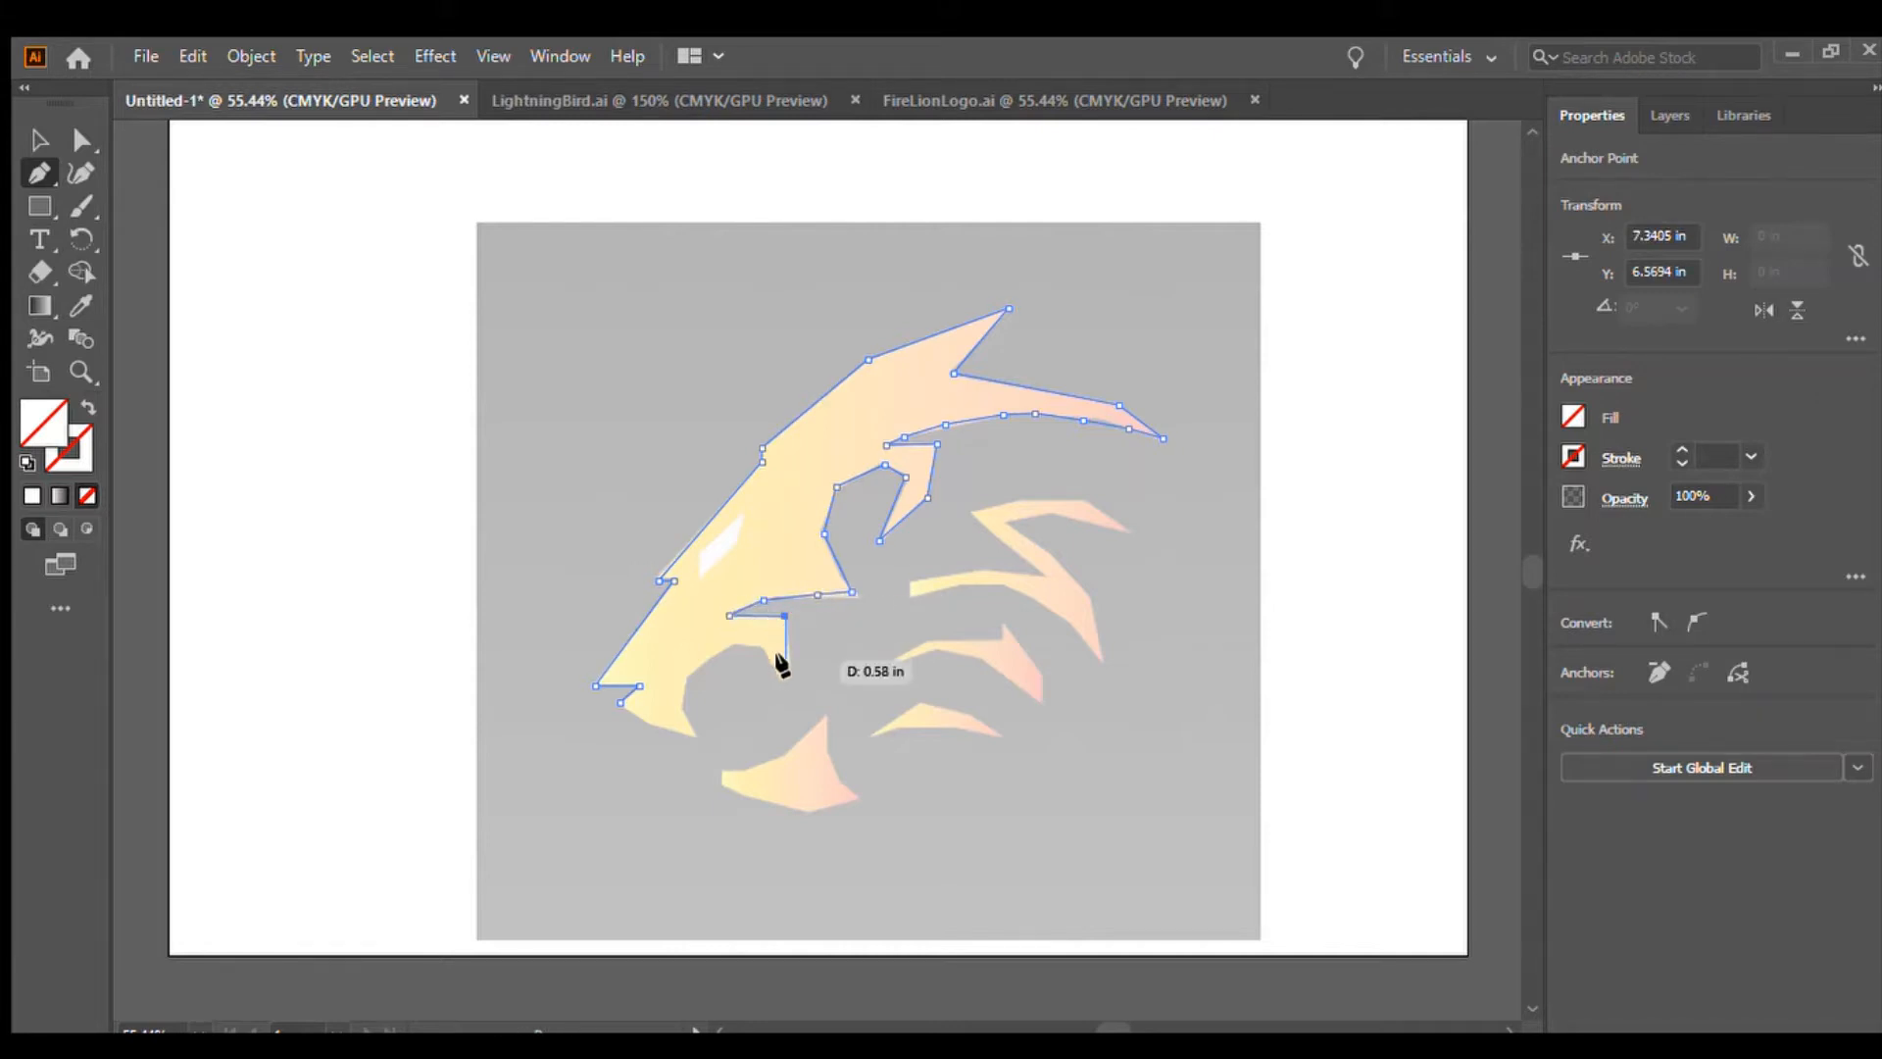
left_click(786, 674)
left_click(760, 645)
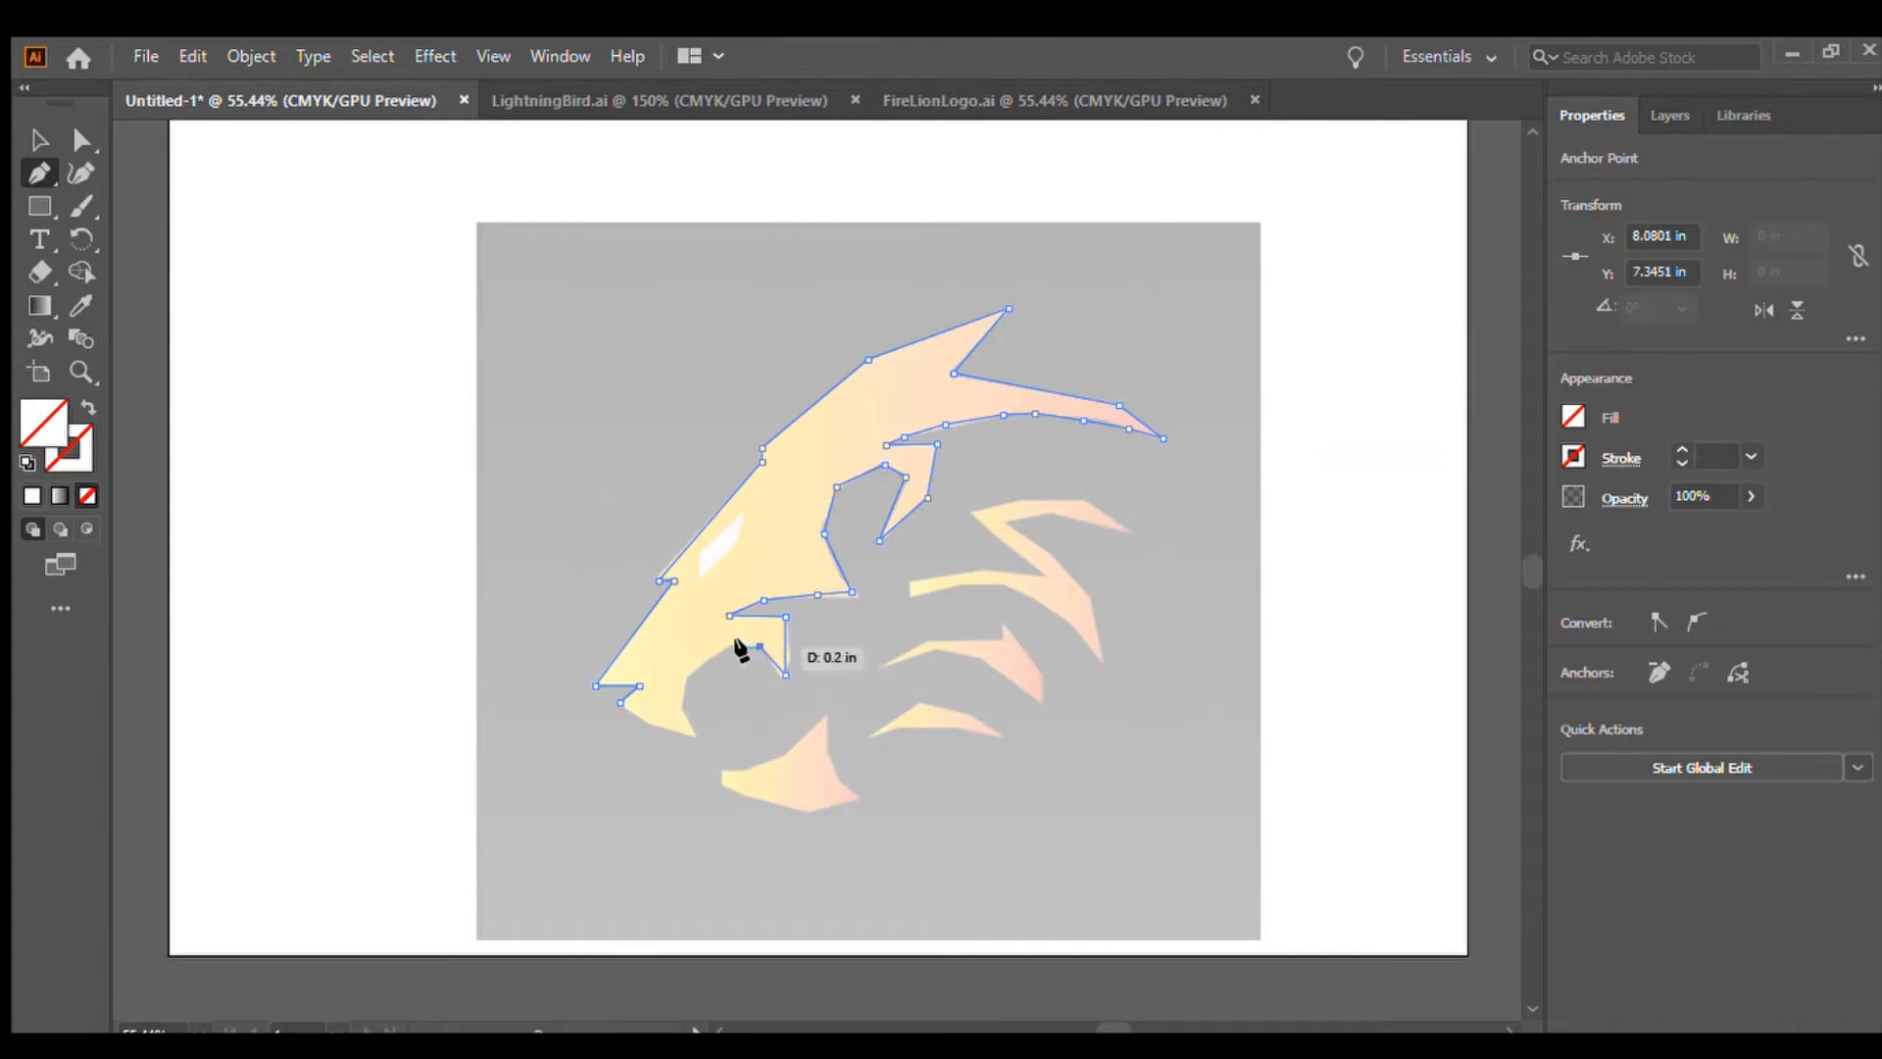
left_click(736, 647)
left_click(710, 654)
left_click(682, 685)
left_click(690, 721)
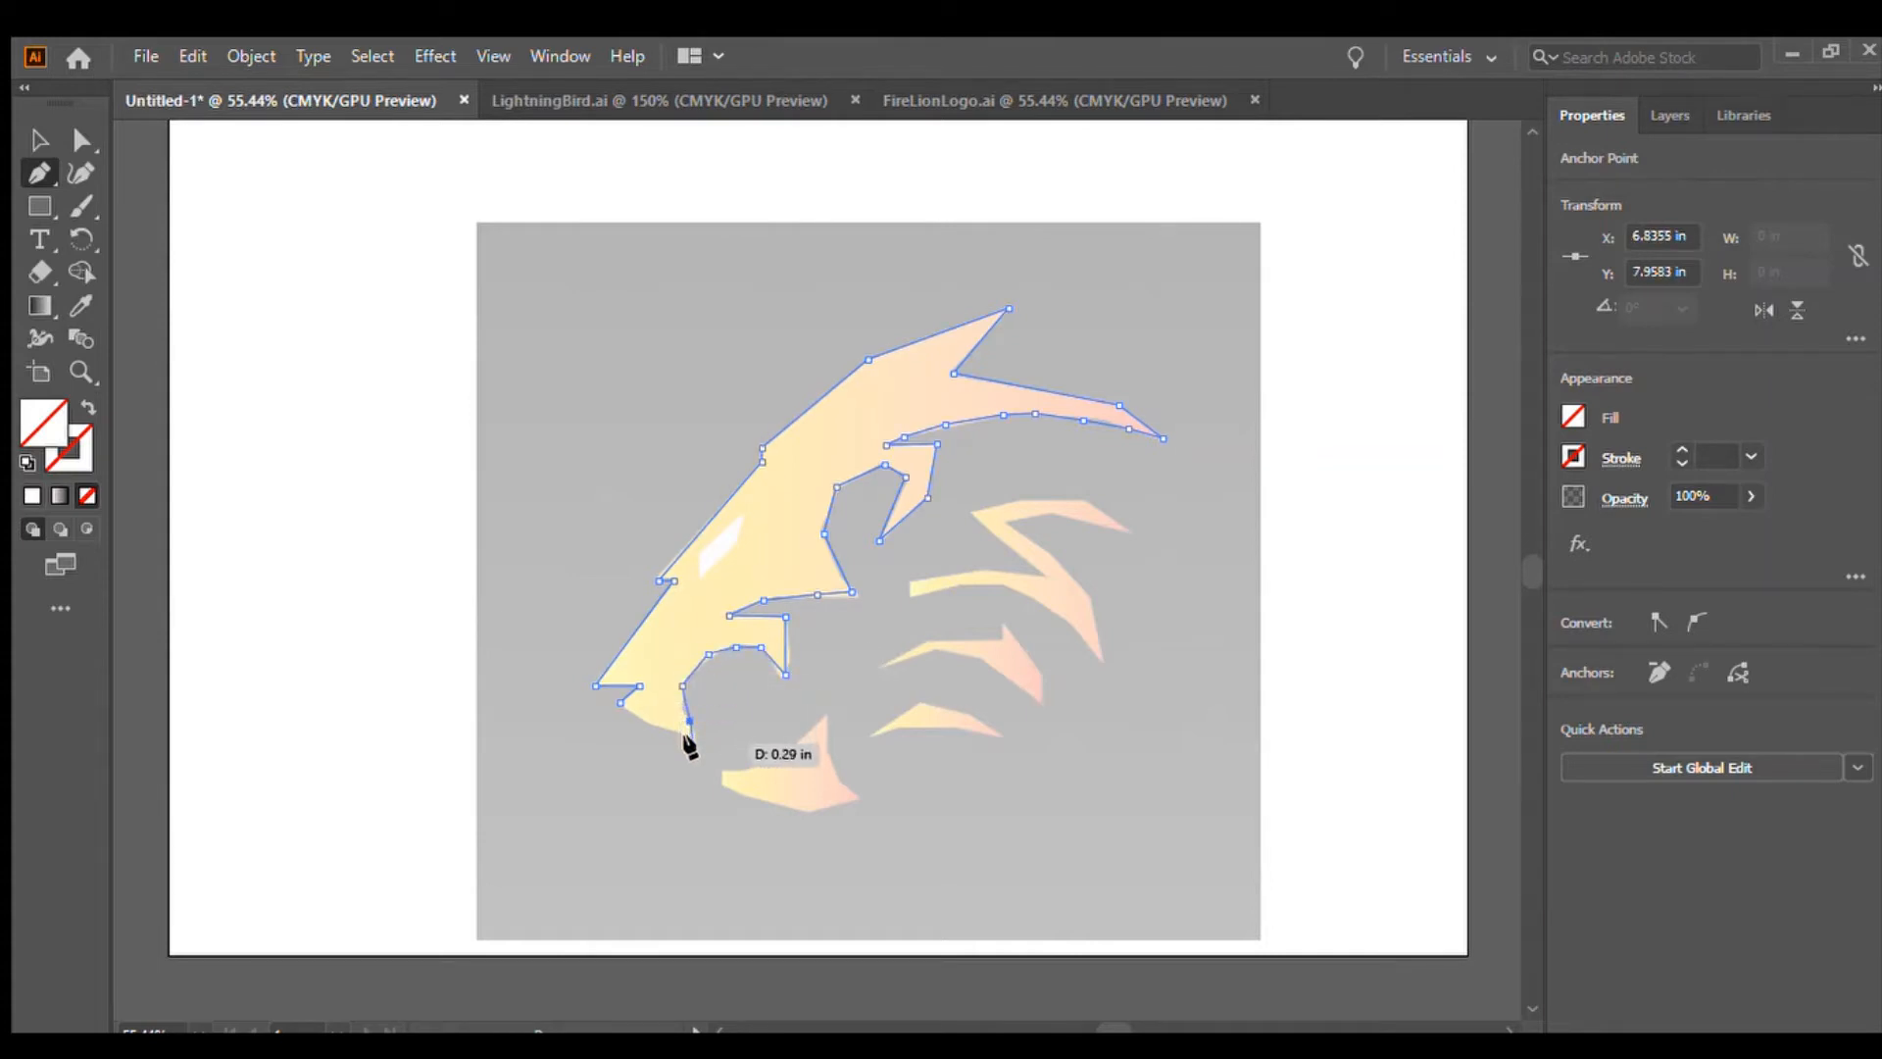
left_click(693, 744)
left_click(620, 701)
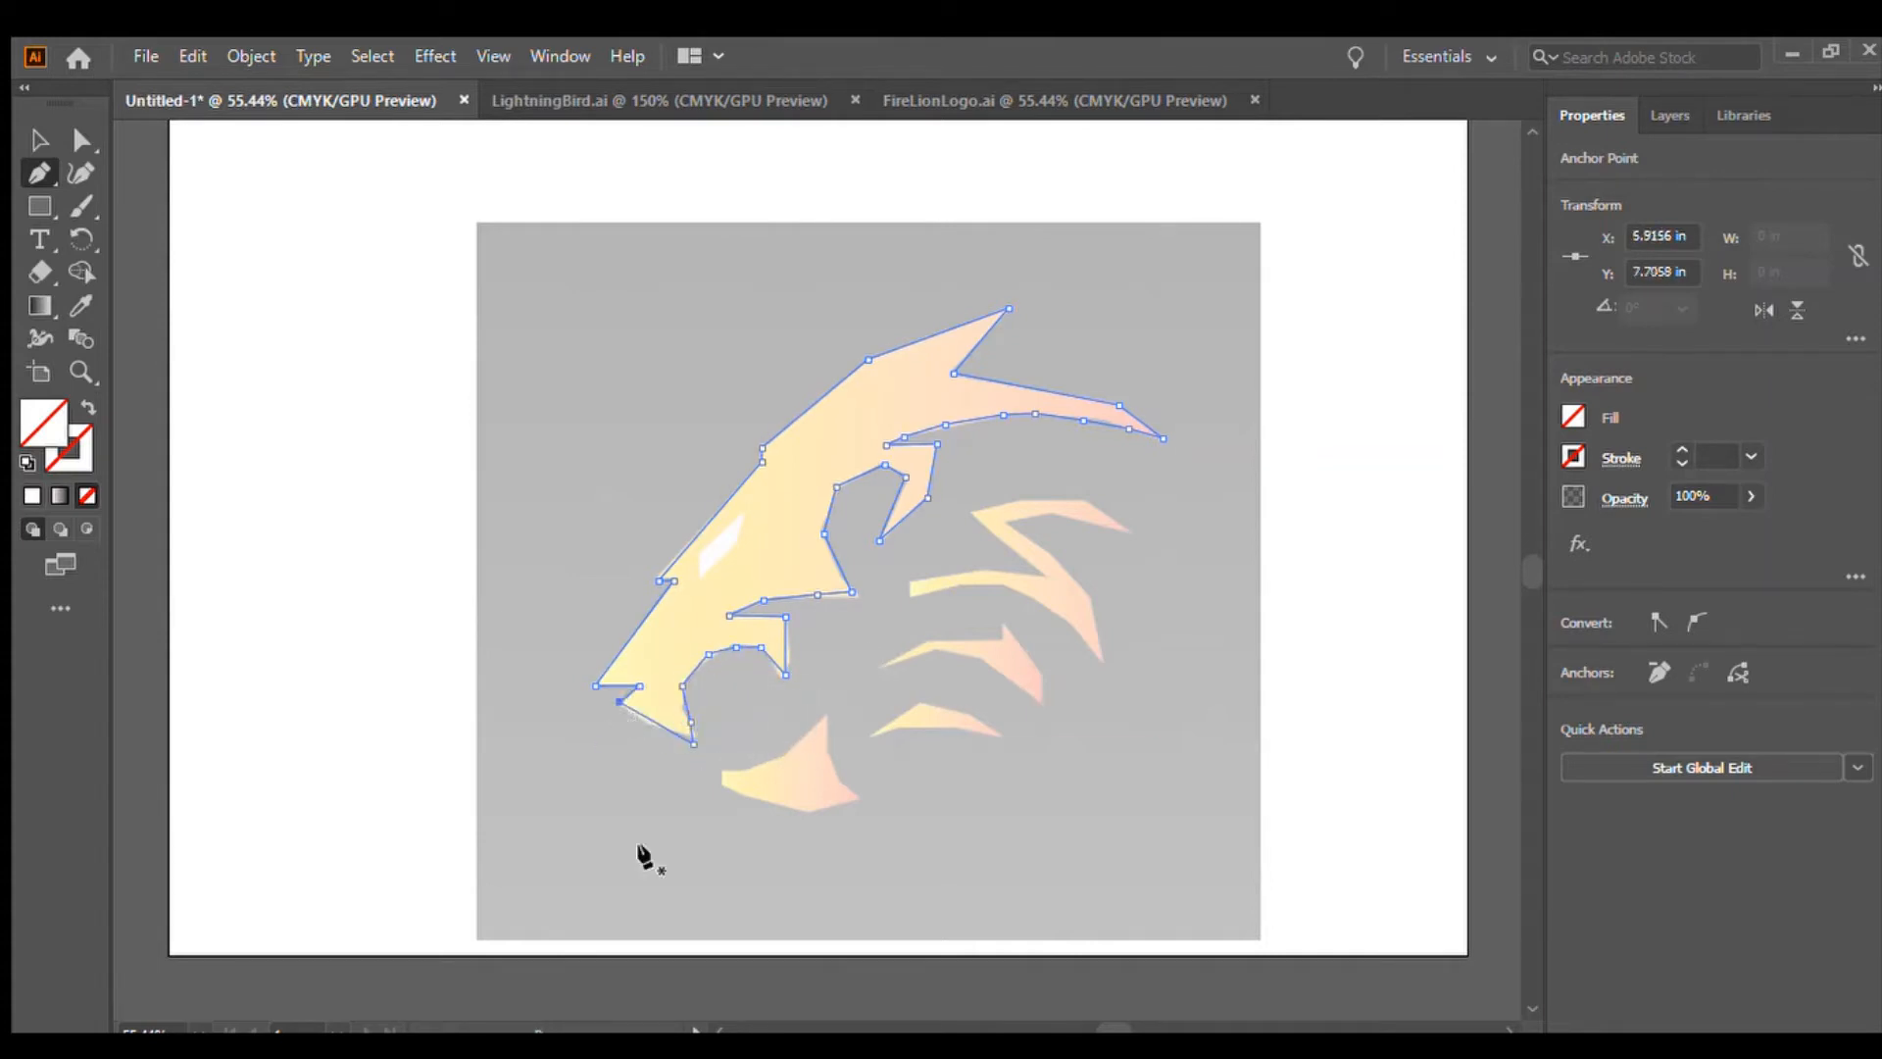
left_click(40, 139)
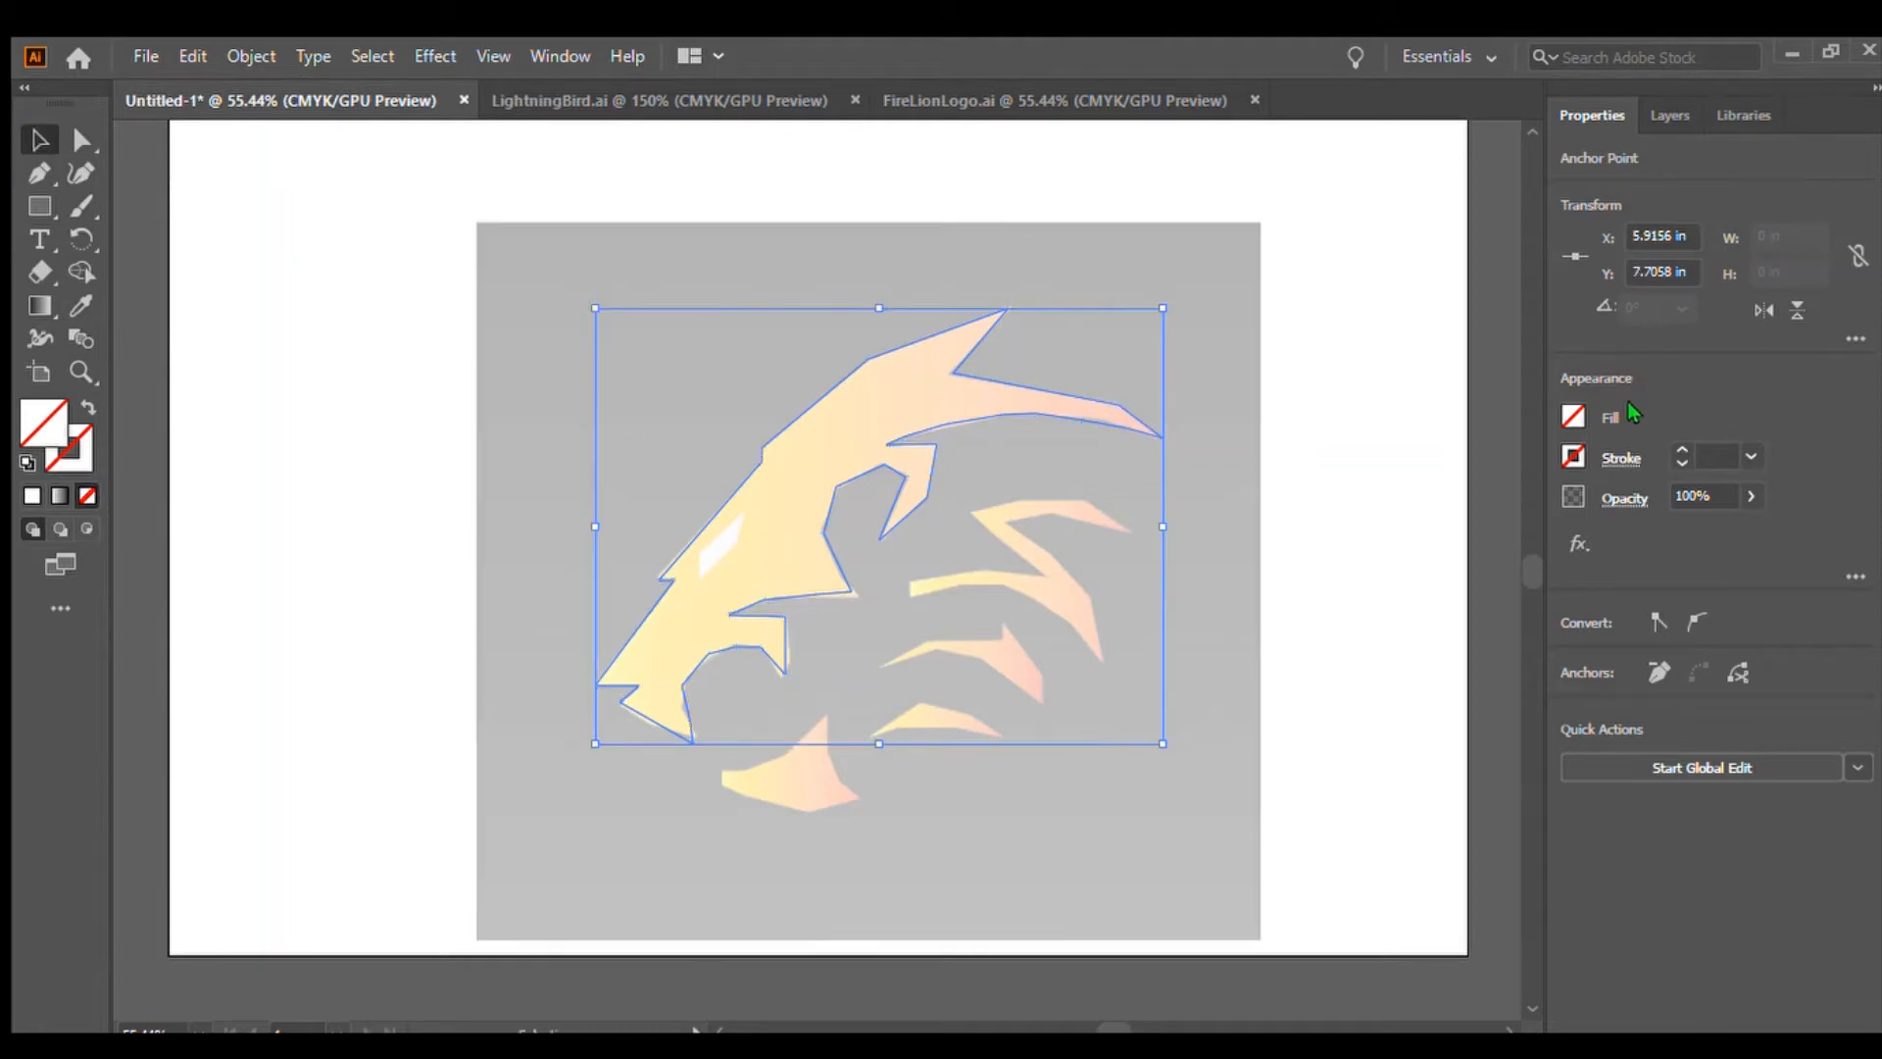
left_click(1421, 615)
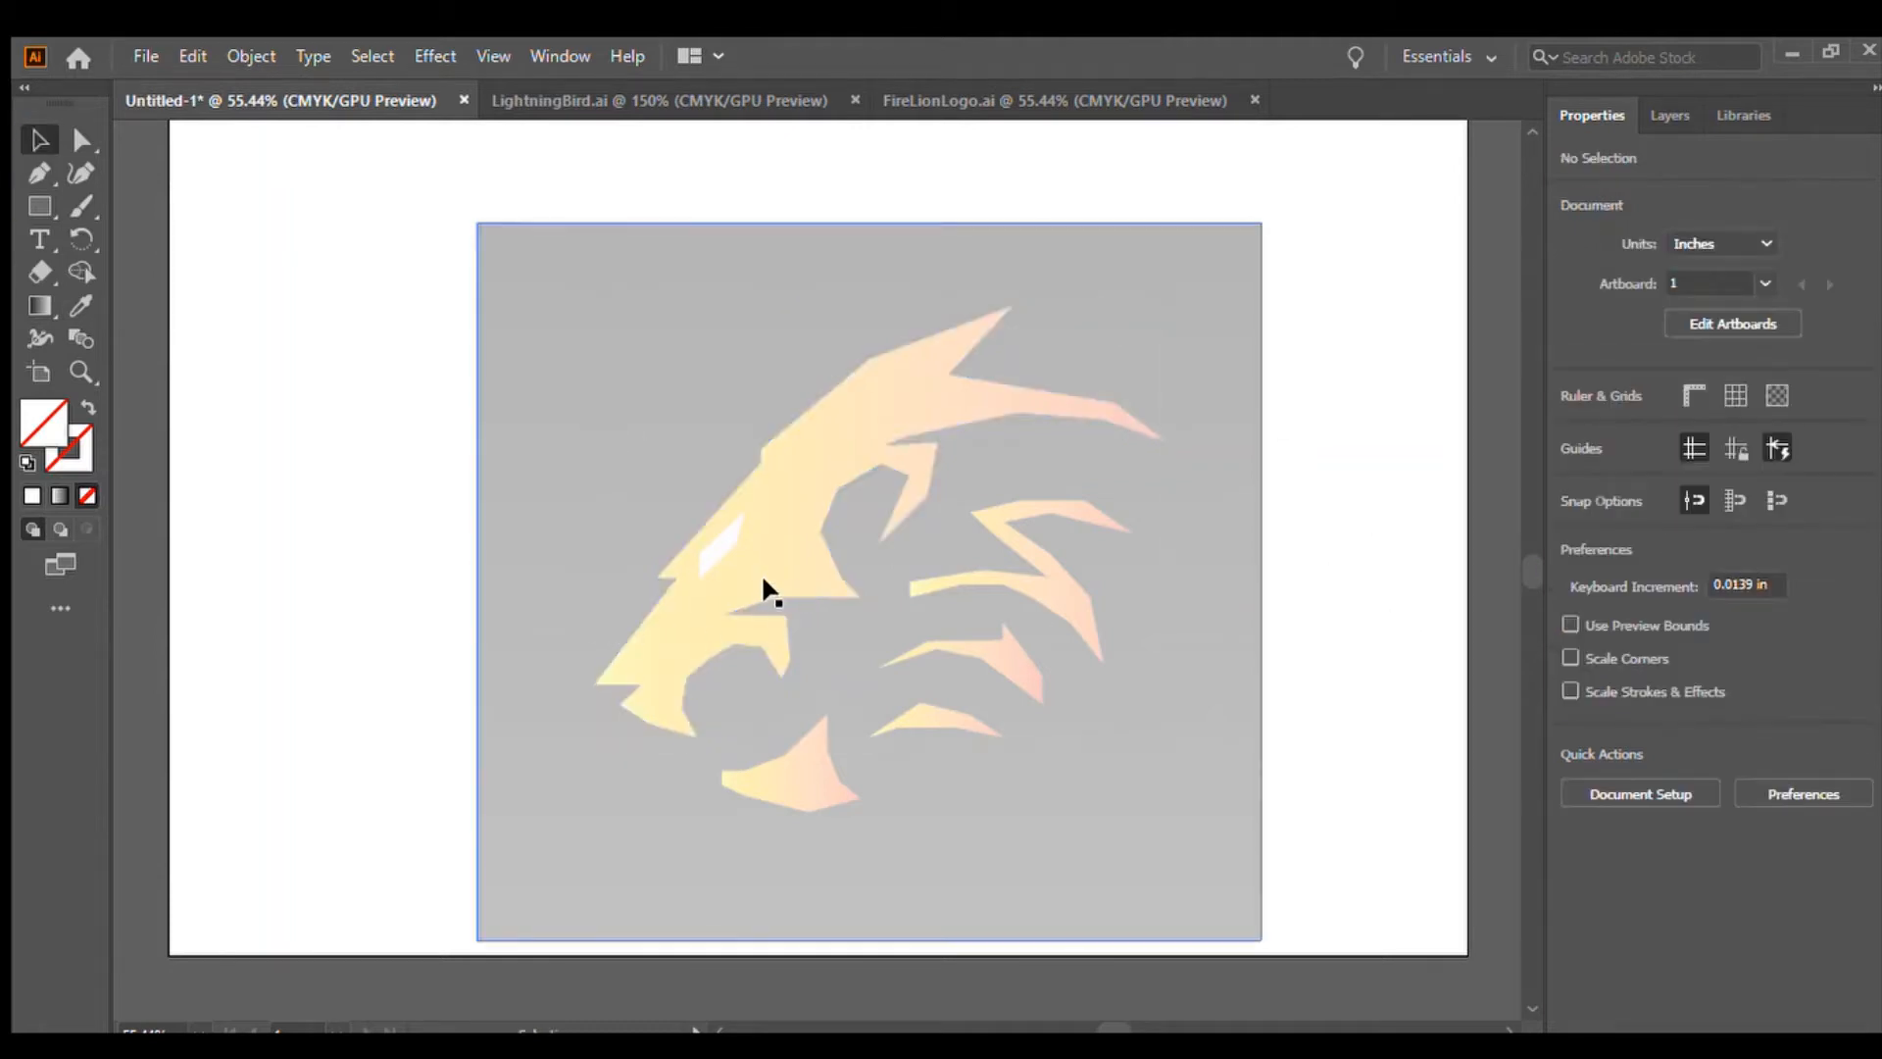
Trace the lower jaw shape below the head with the Pen tool as a closed path
left_click(39, 172)
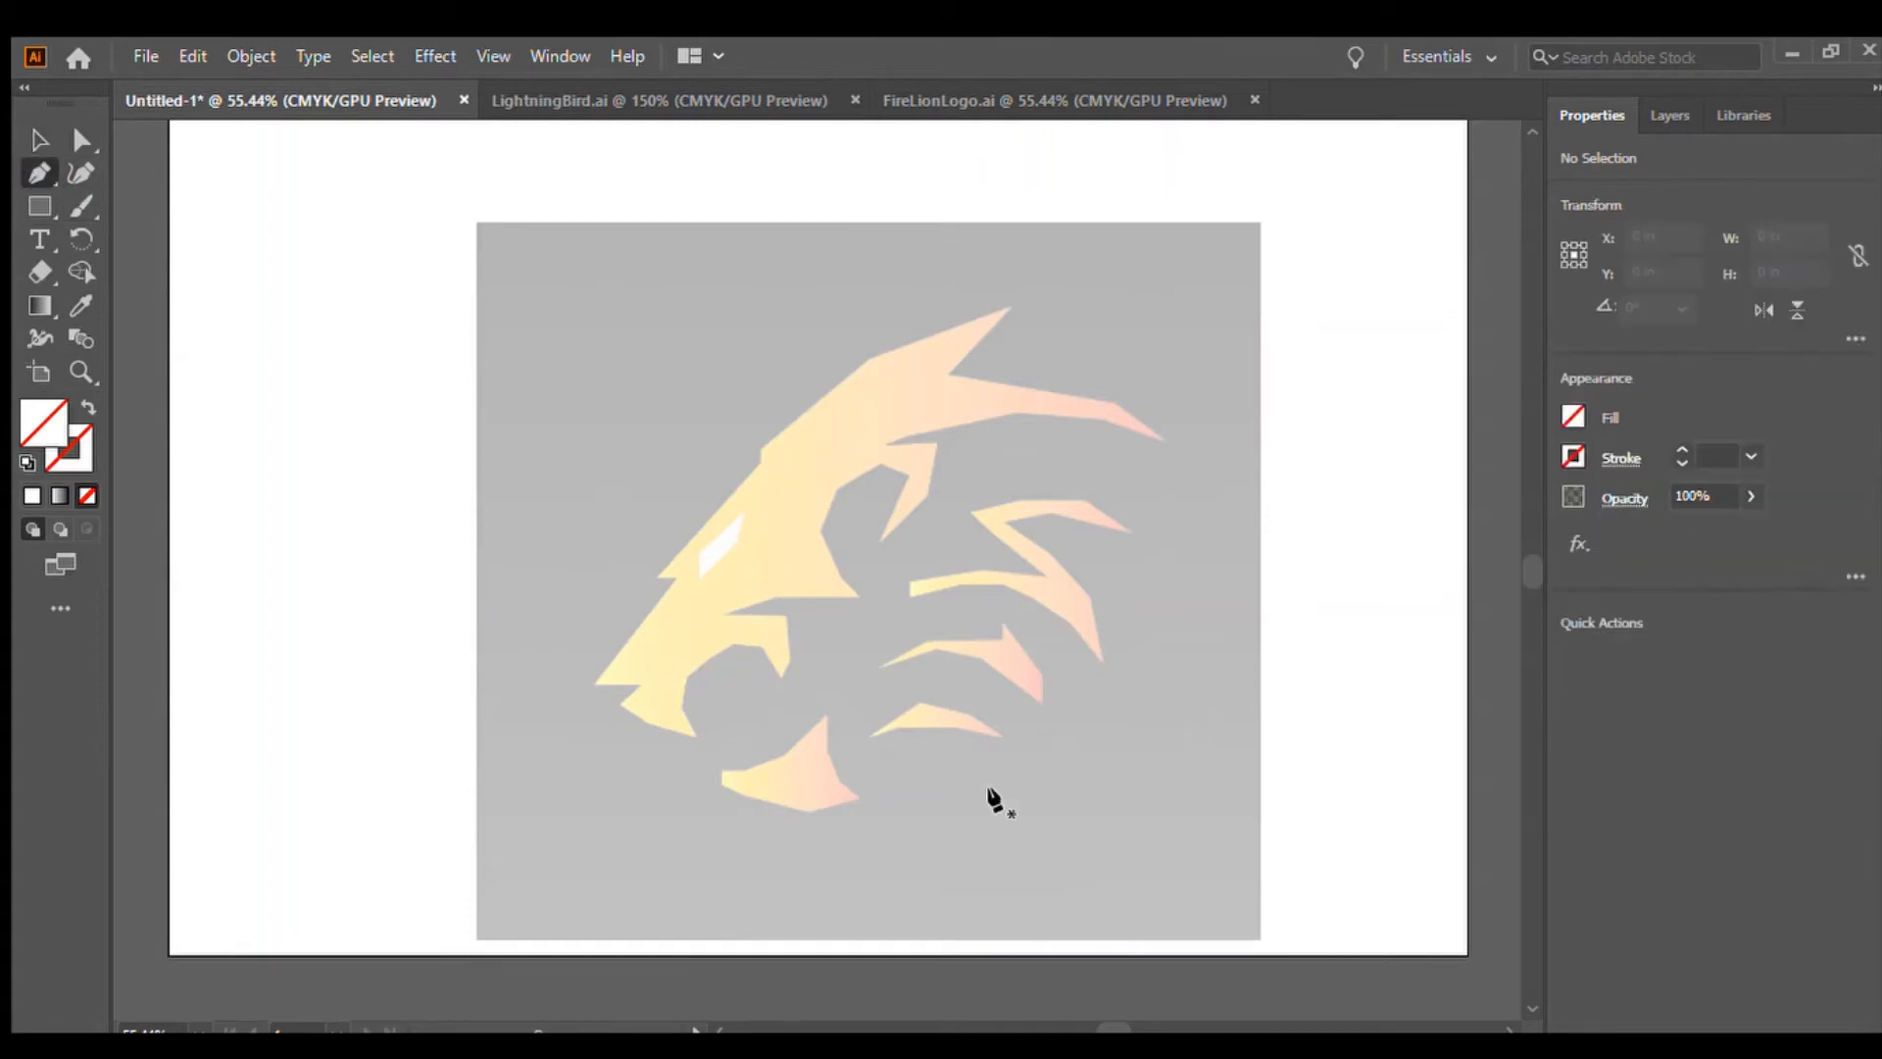
left_click(724, 782)
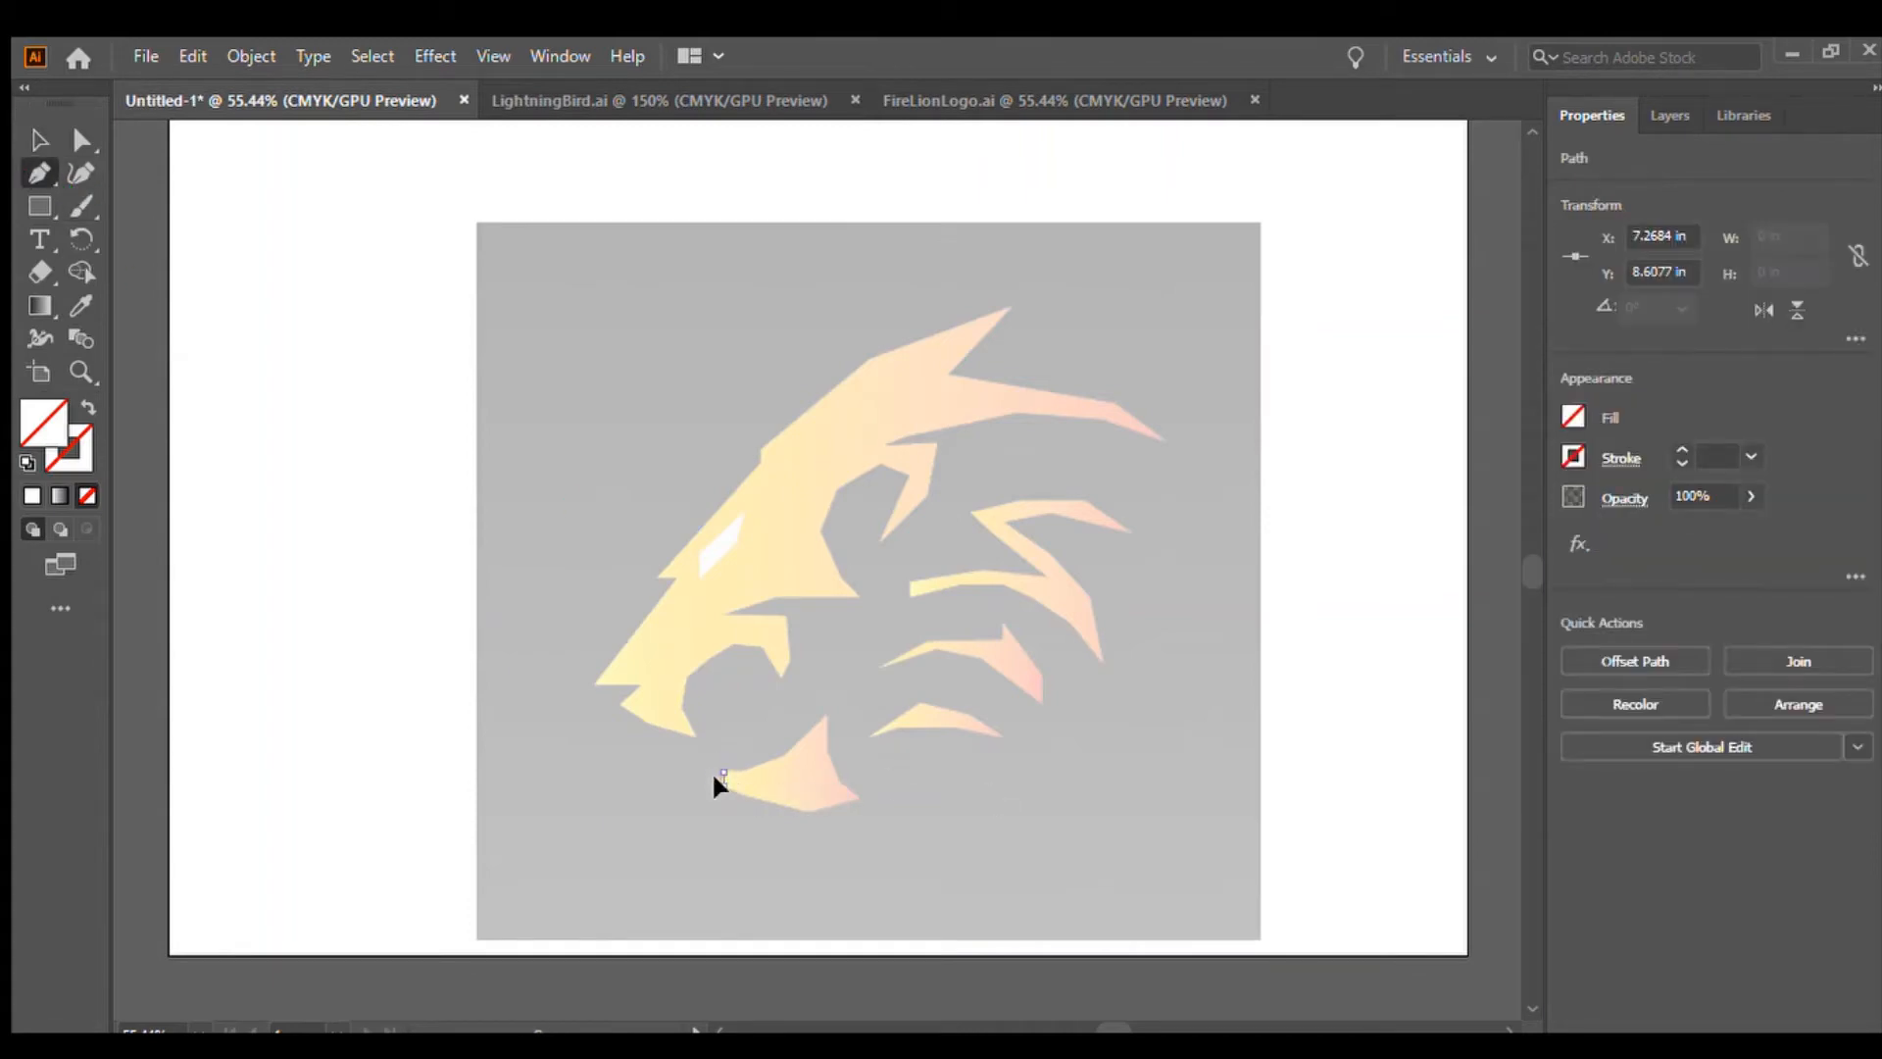
left_click(811, 811)
left_click(857, 800)
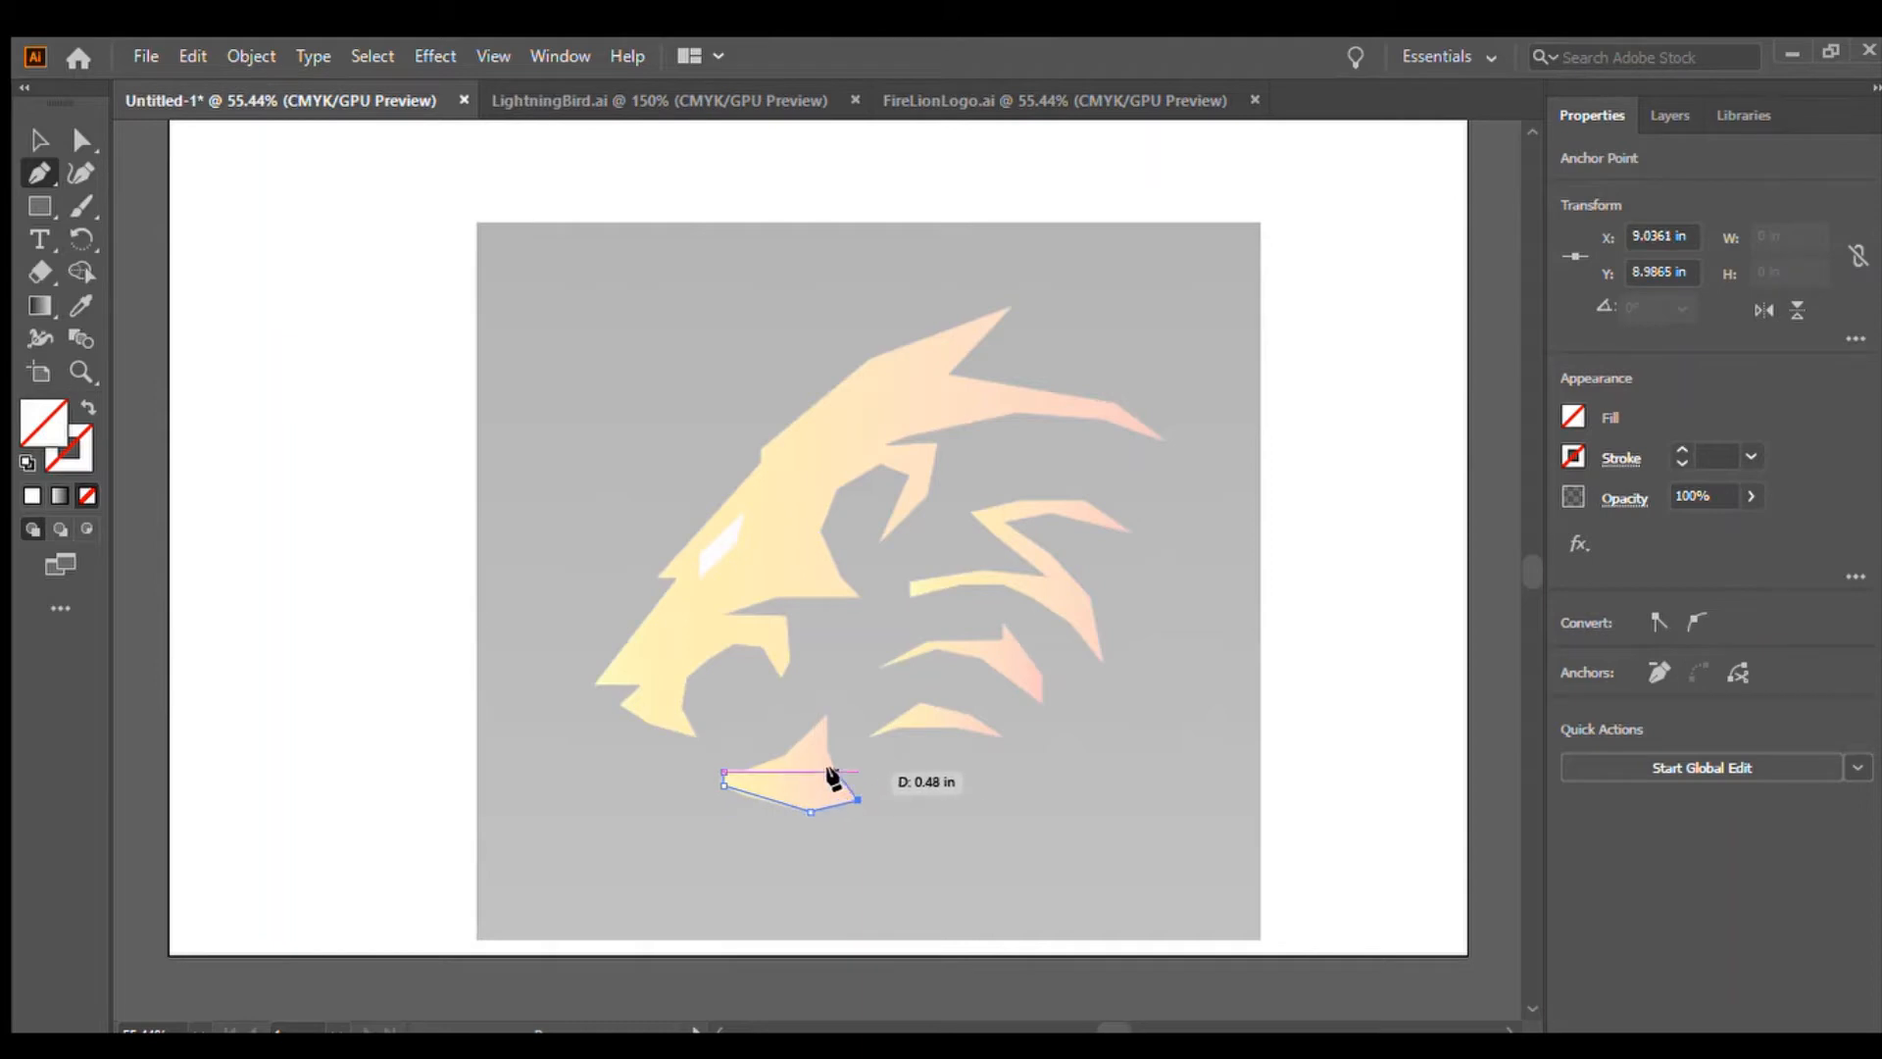
left_click(836, 772)
left_click(825, 743)
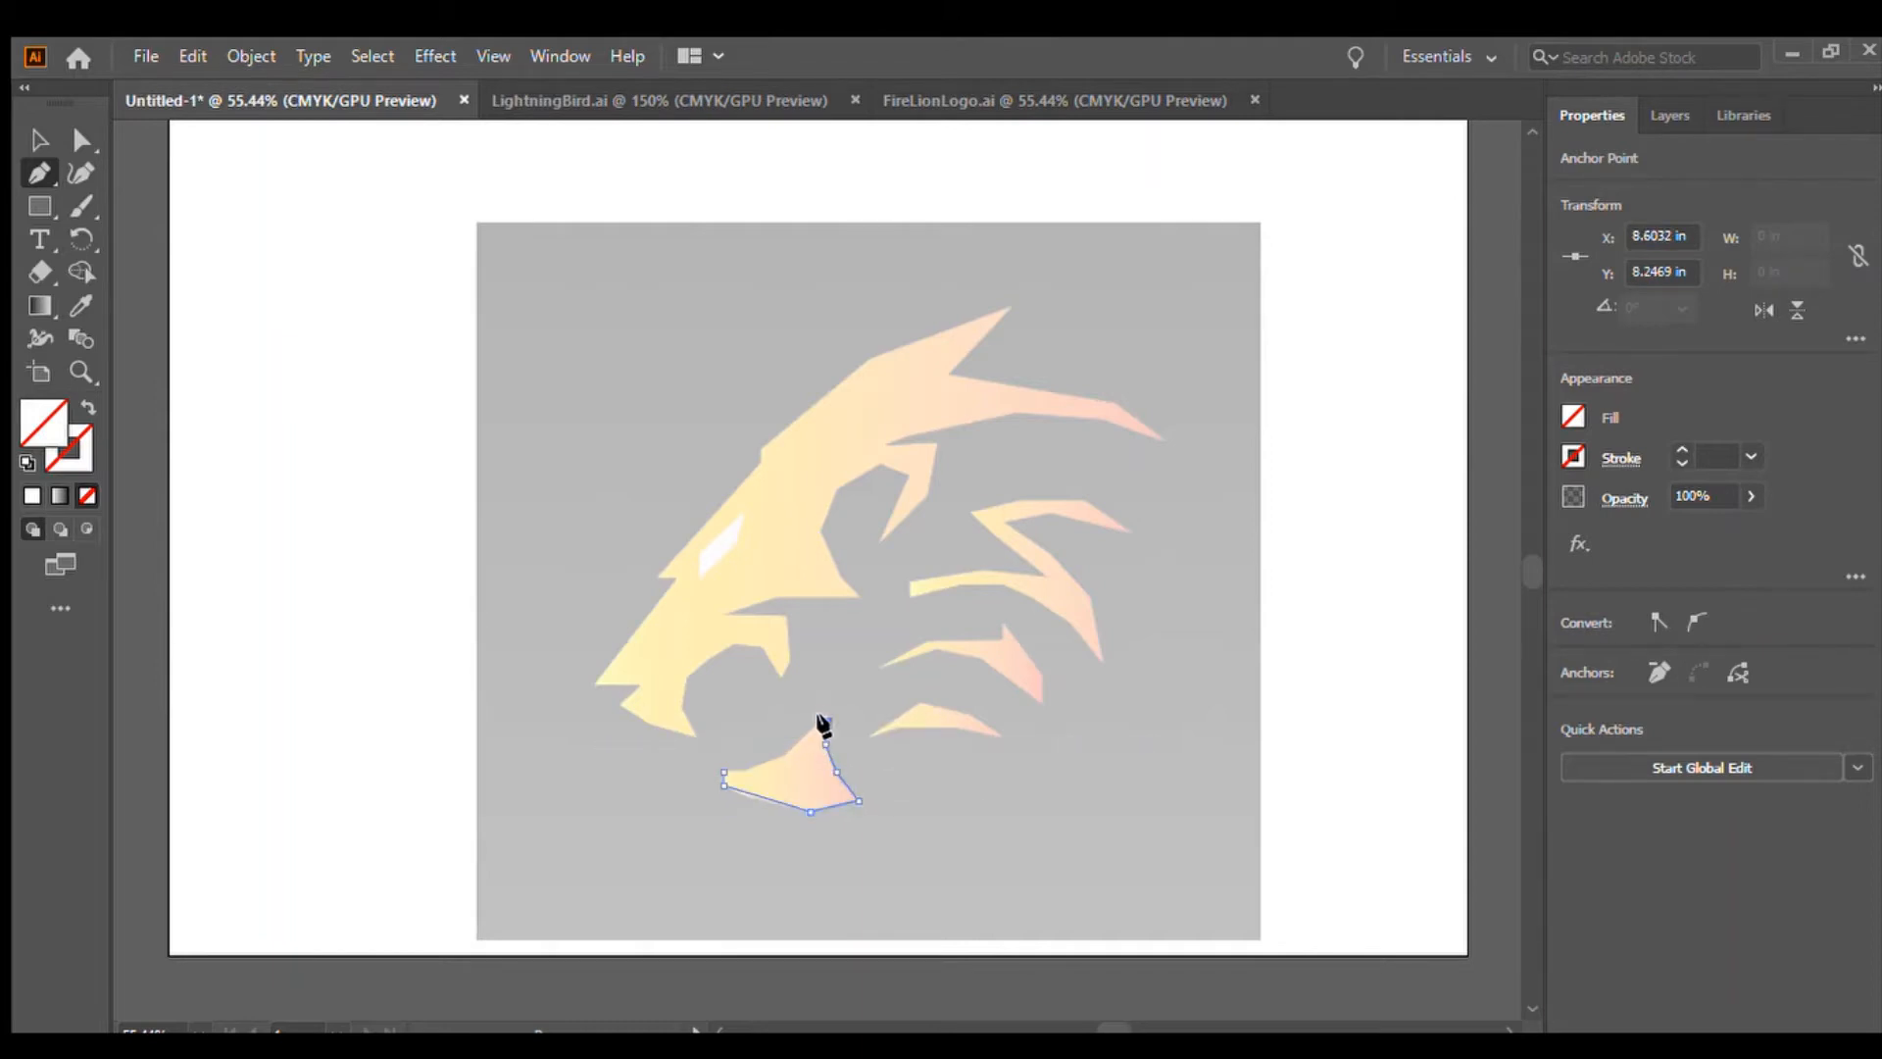
left_click(826, 722)
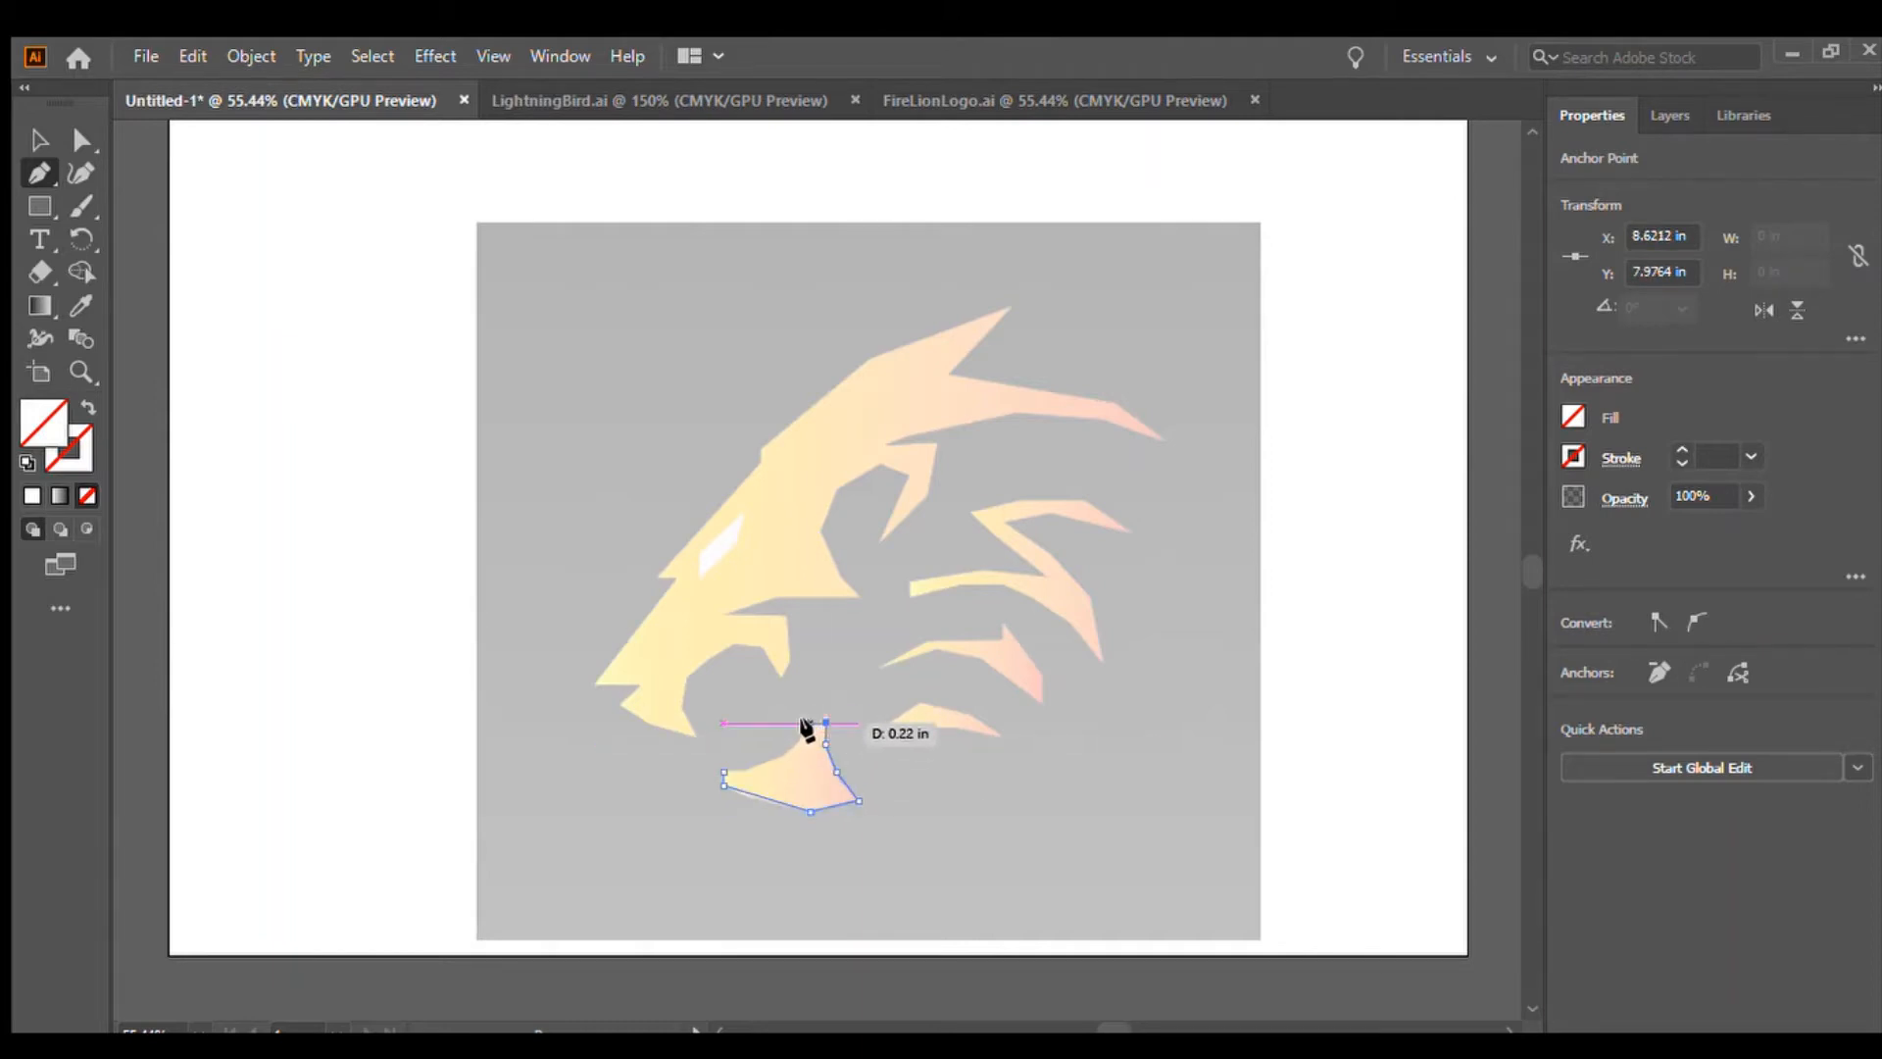
left_click(802, 733)
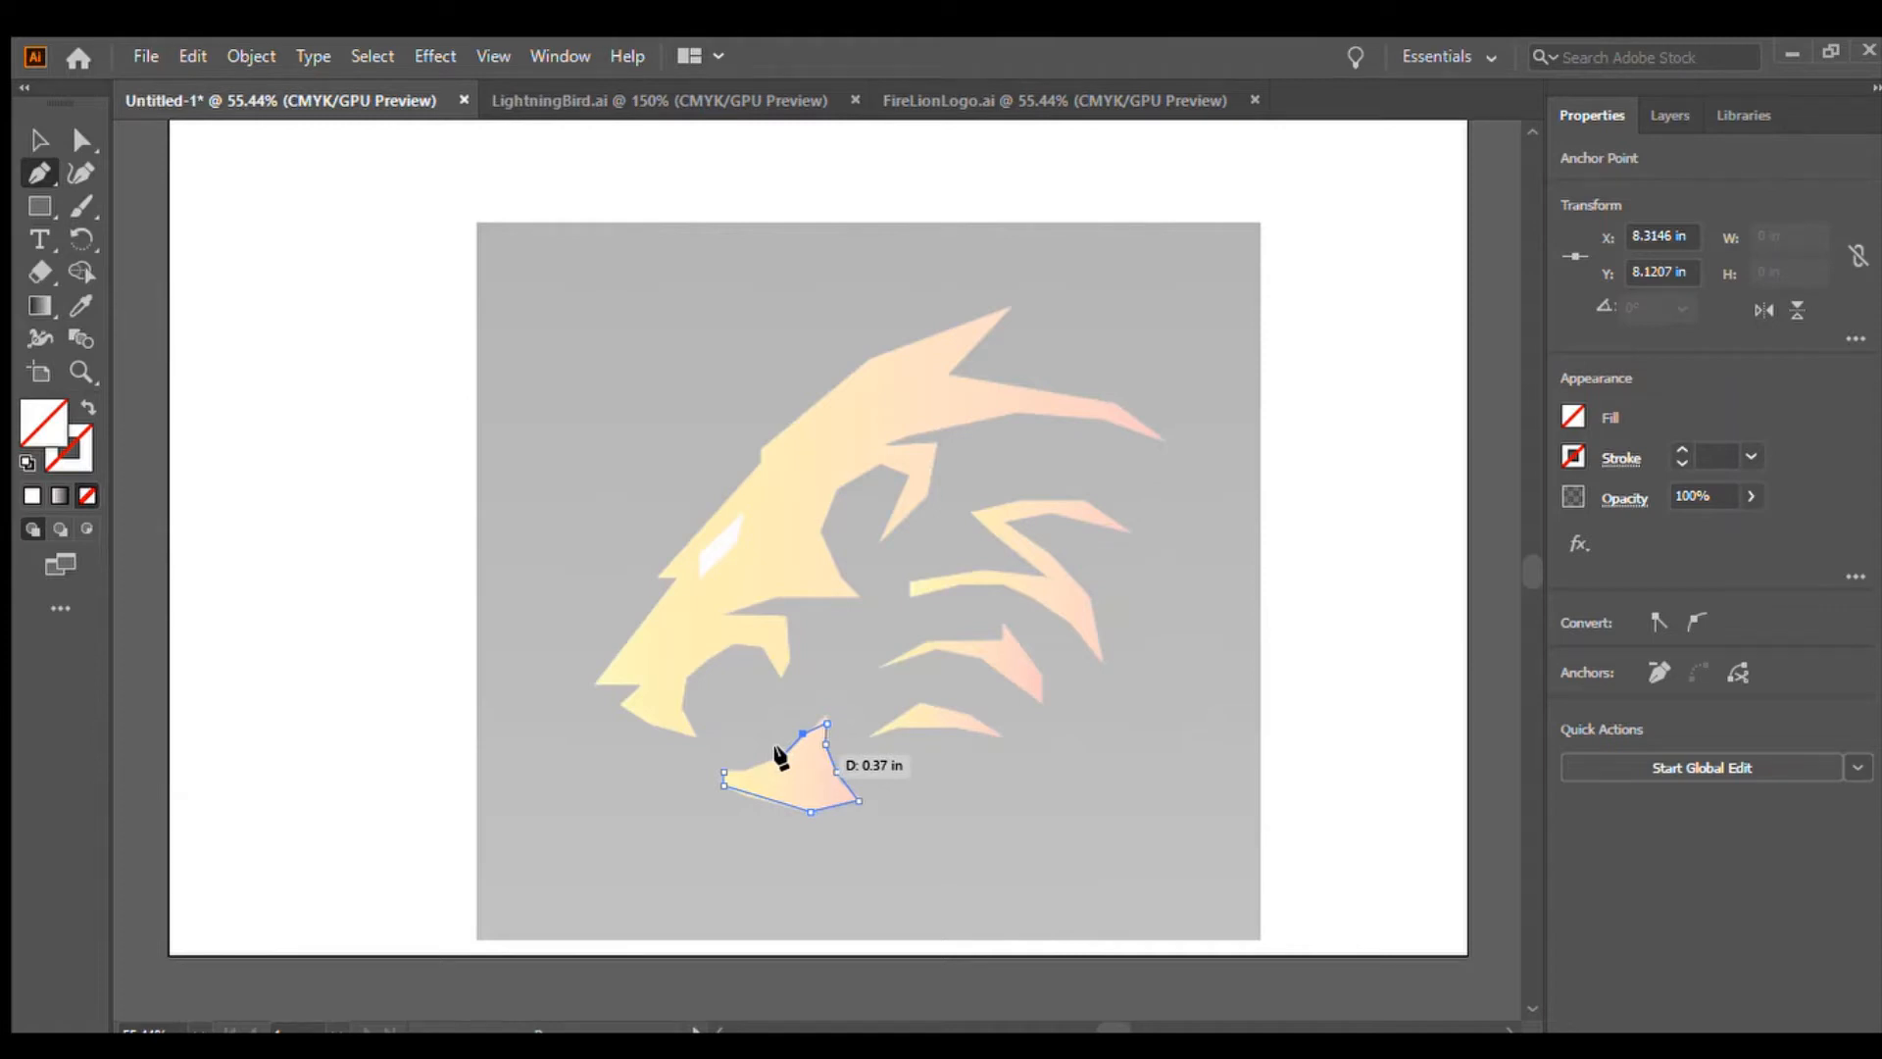
left_click(783, 754)
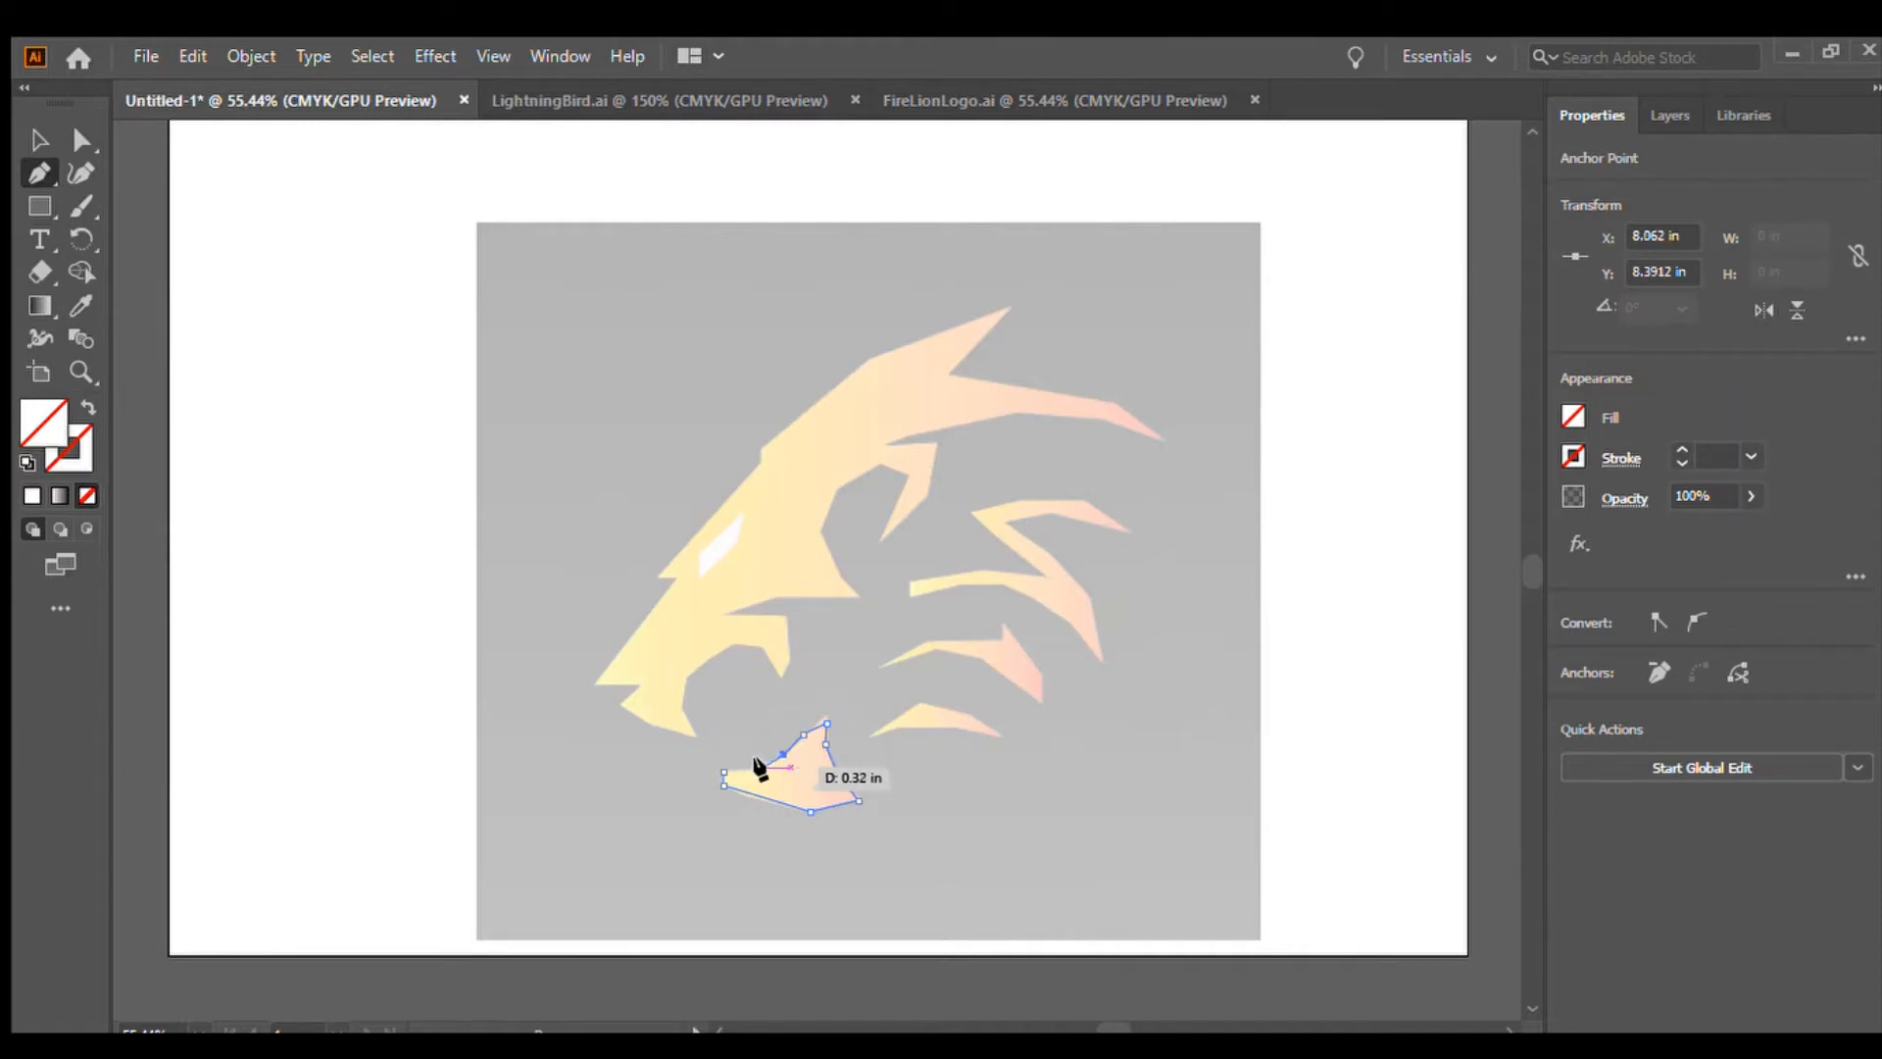
left_click(761, 767)
left_click(723, 771)
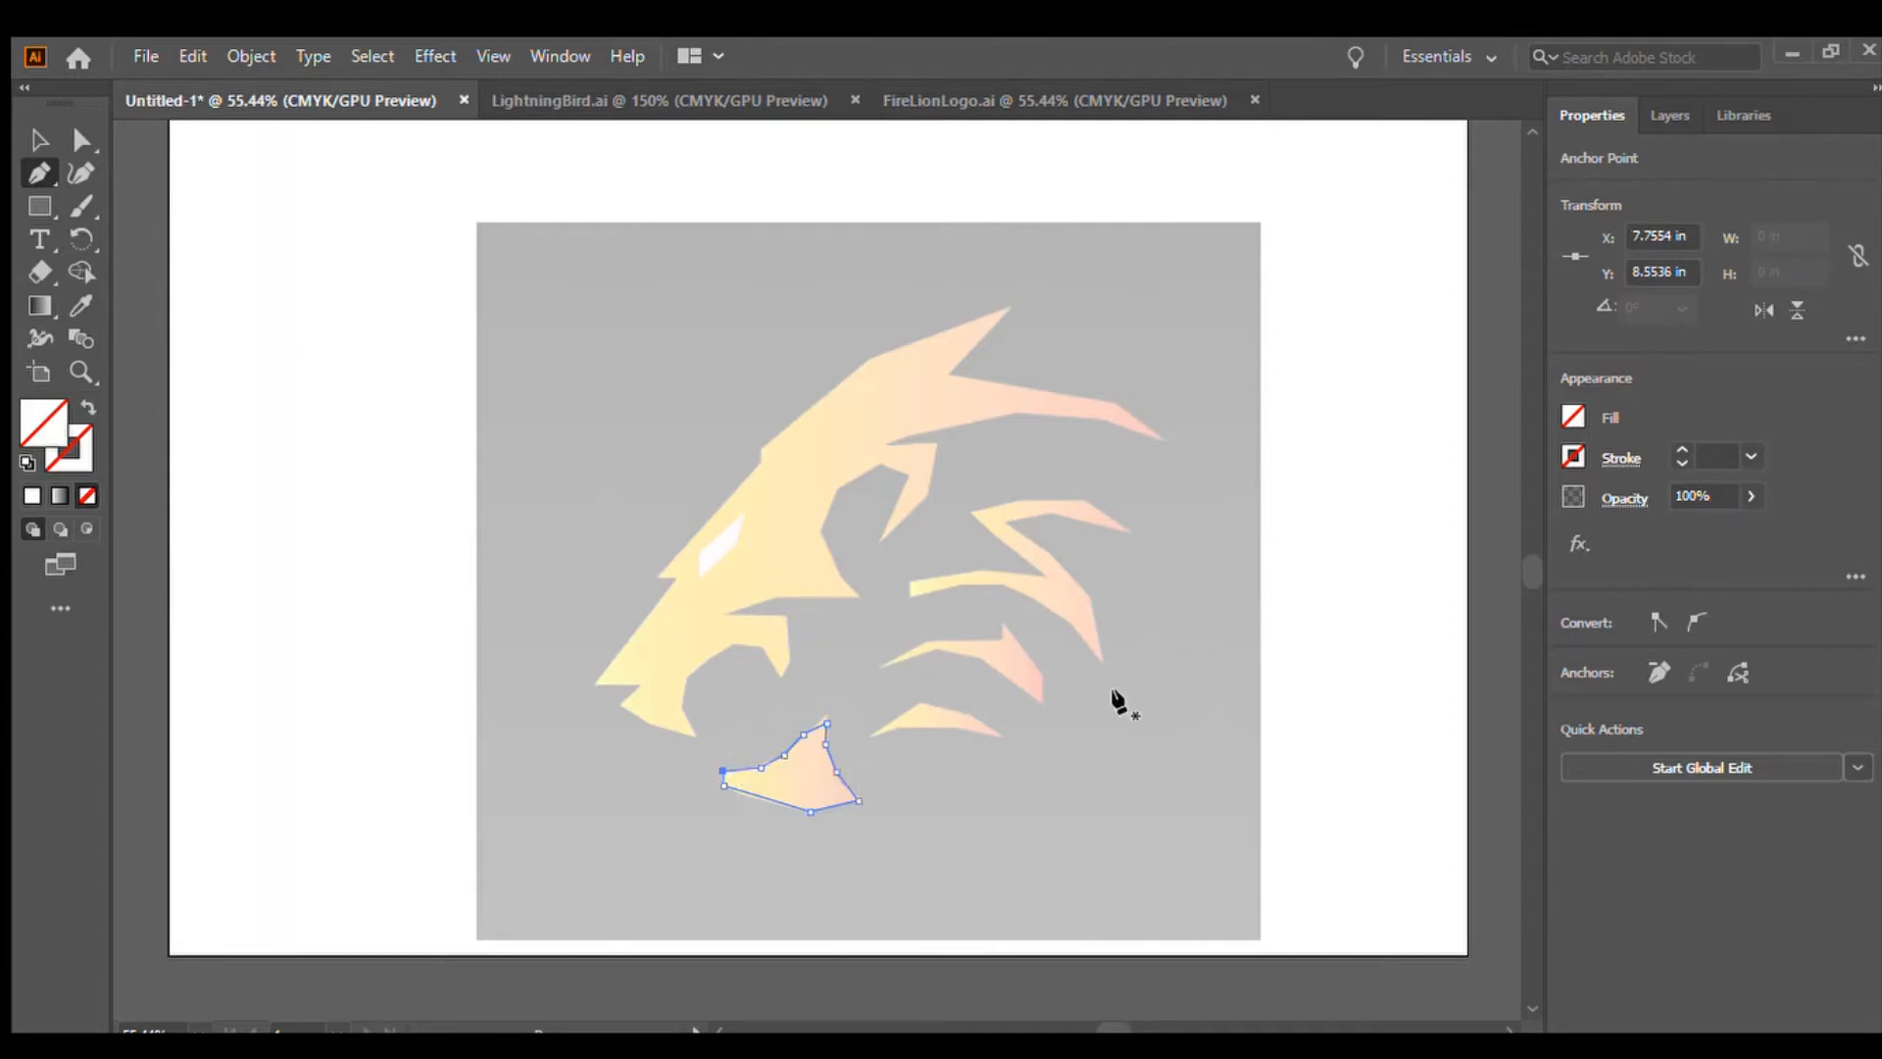
Trace the small mane stripe above the jaw as a closed path
left_click(866, 733)
left_click(919, 703)
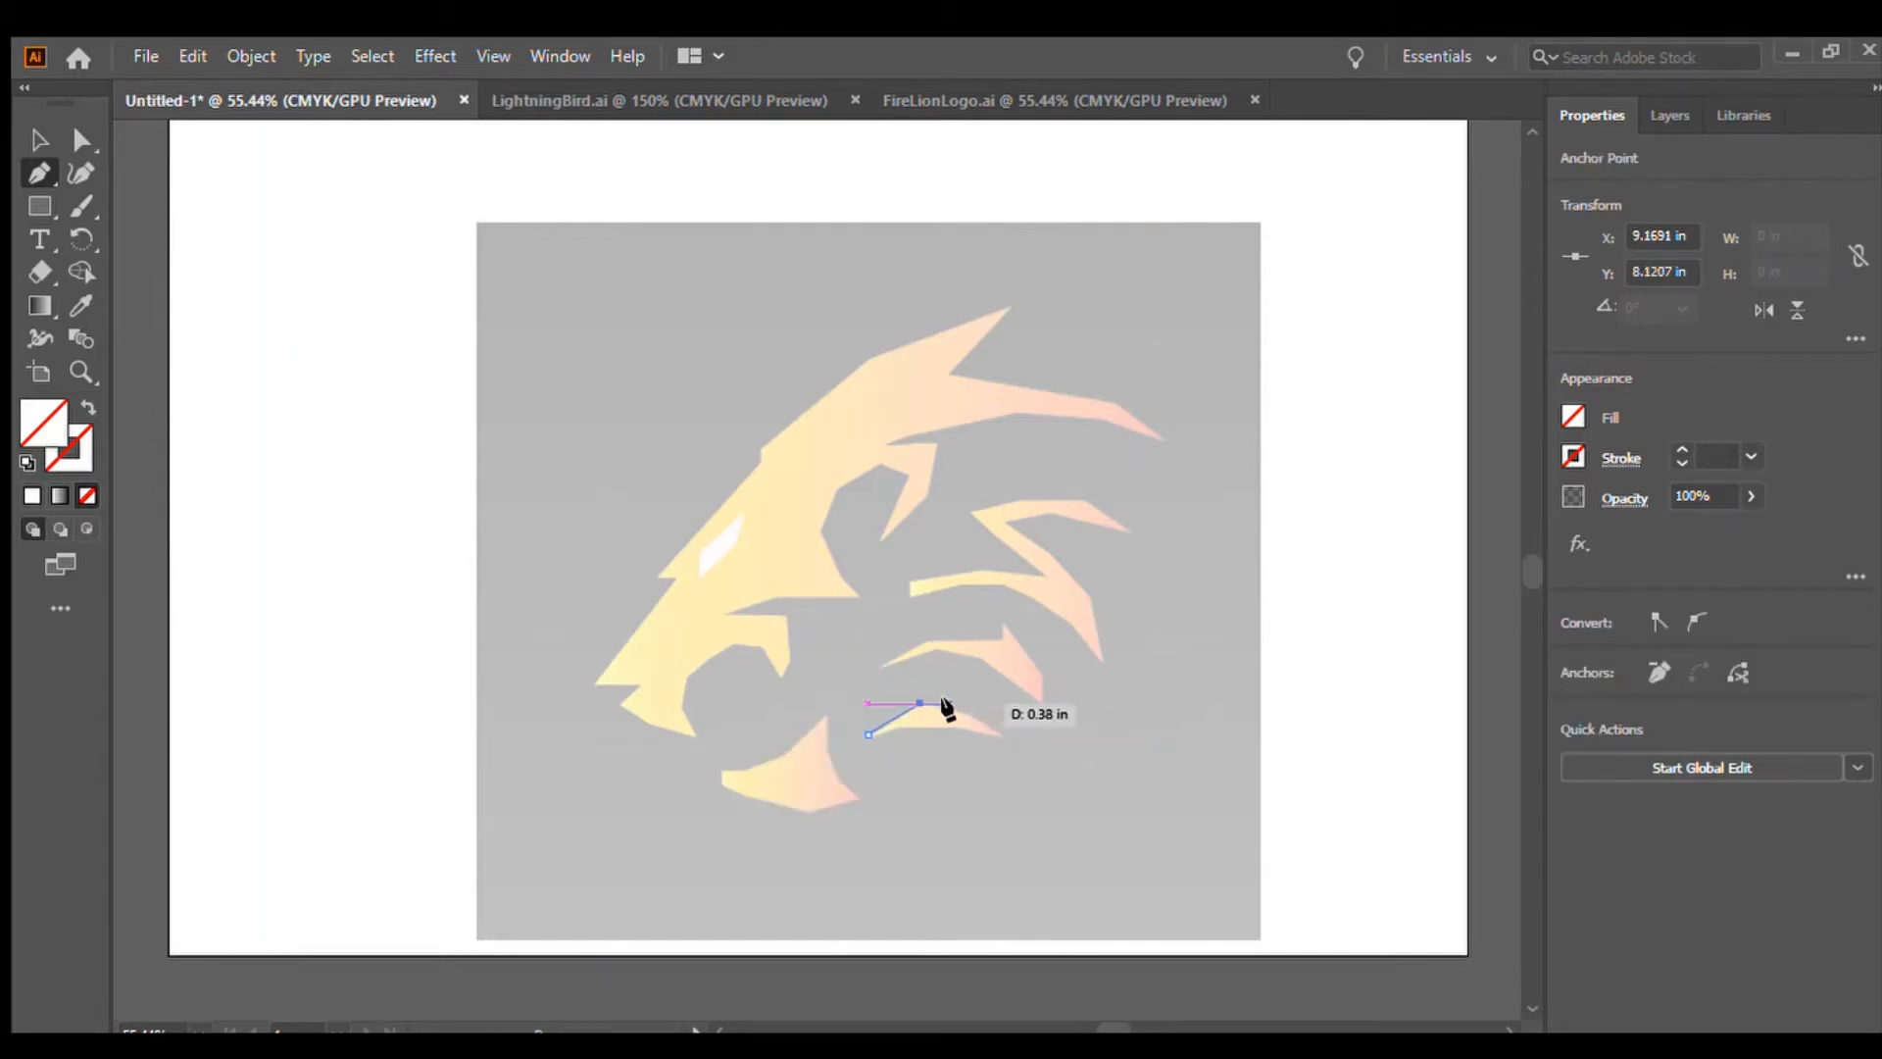
left_click(979, 719)
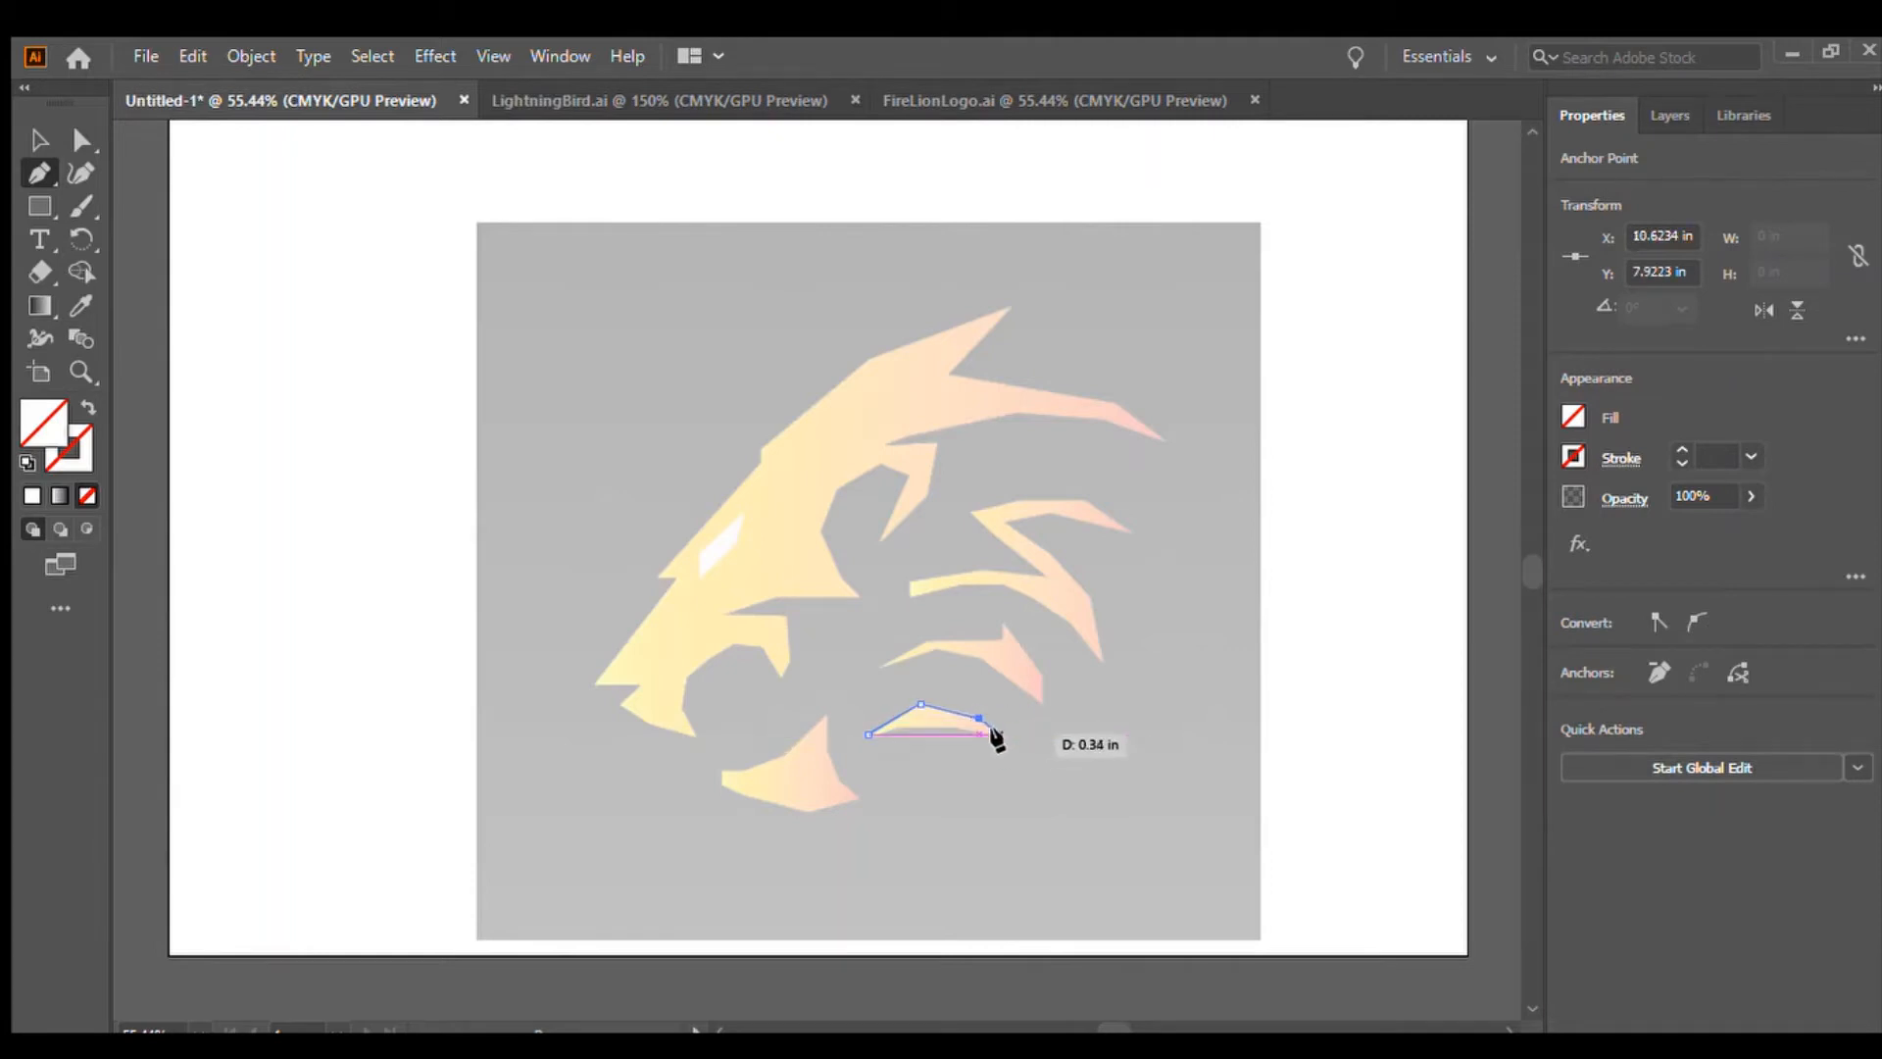
left_click(999, 733)
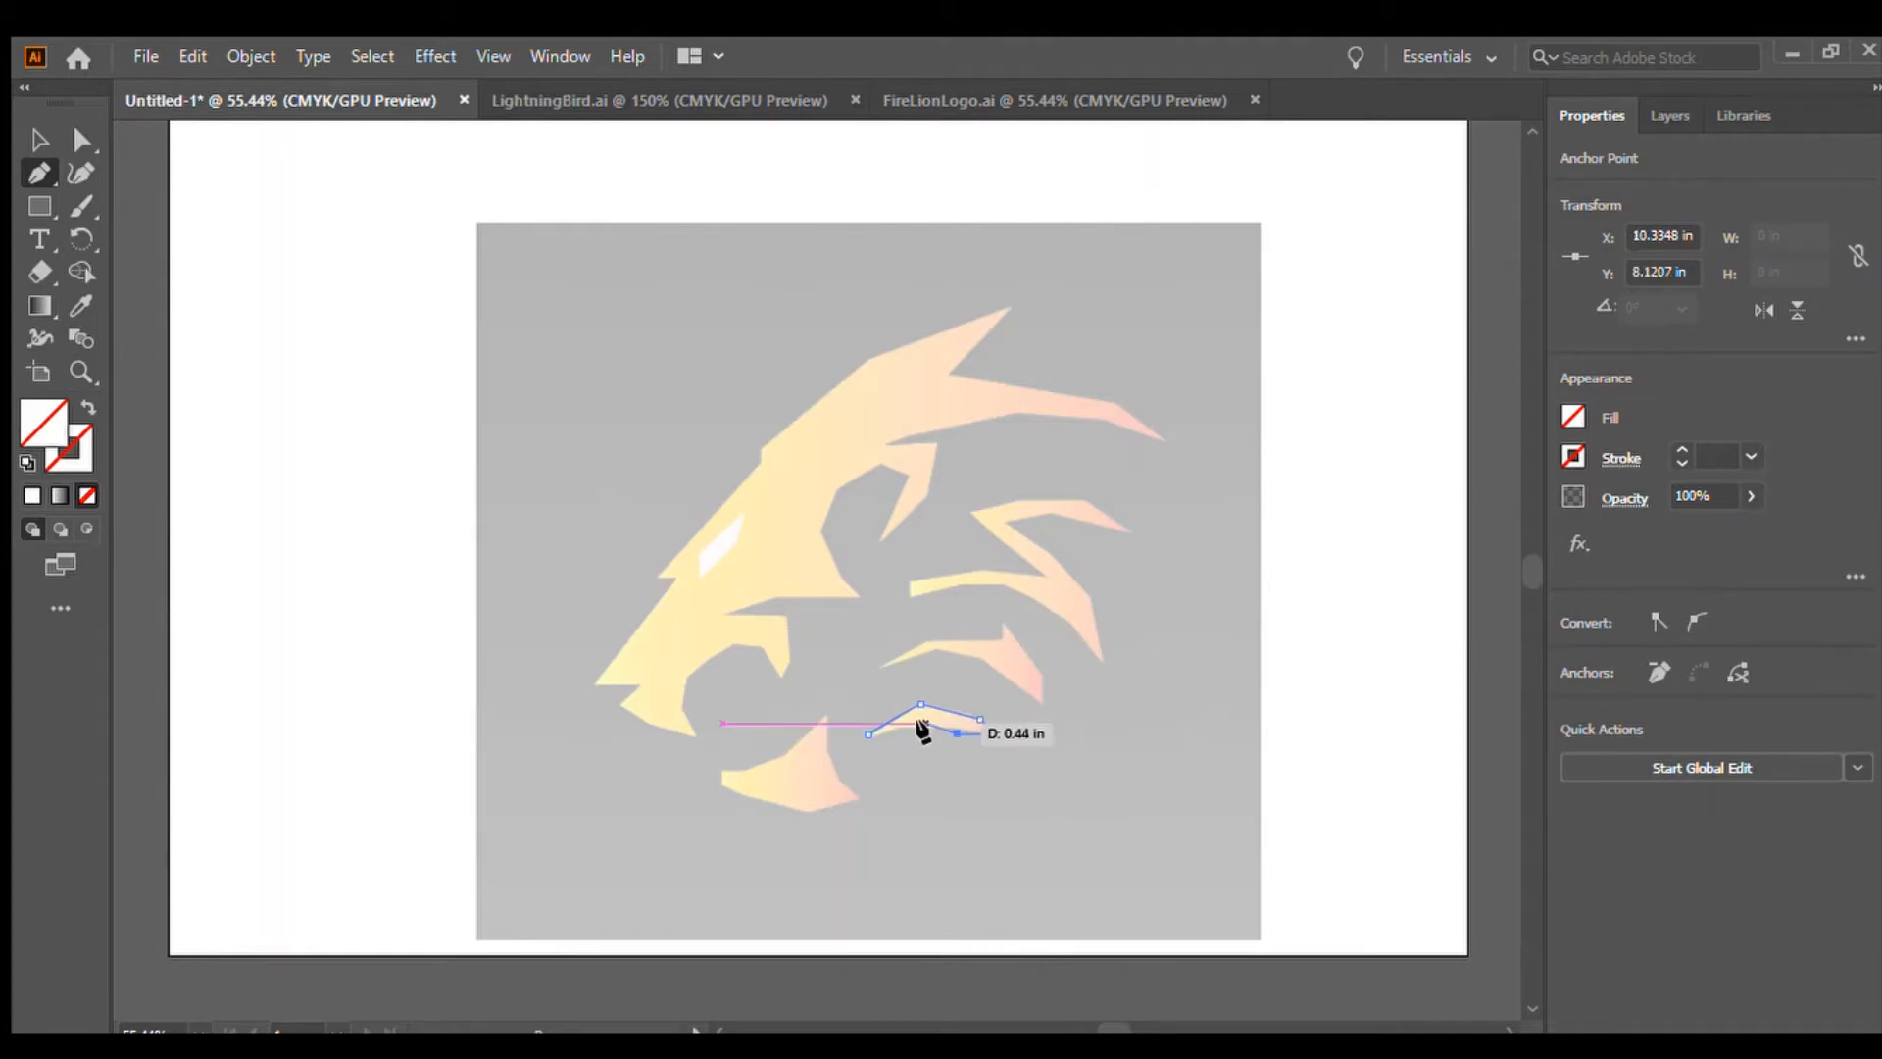
left_click(923, 722)
left_click(868, 733)
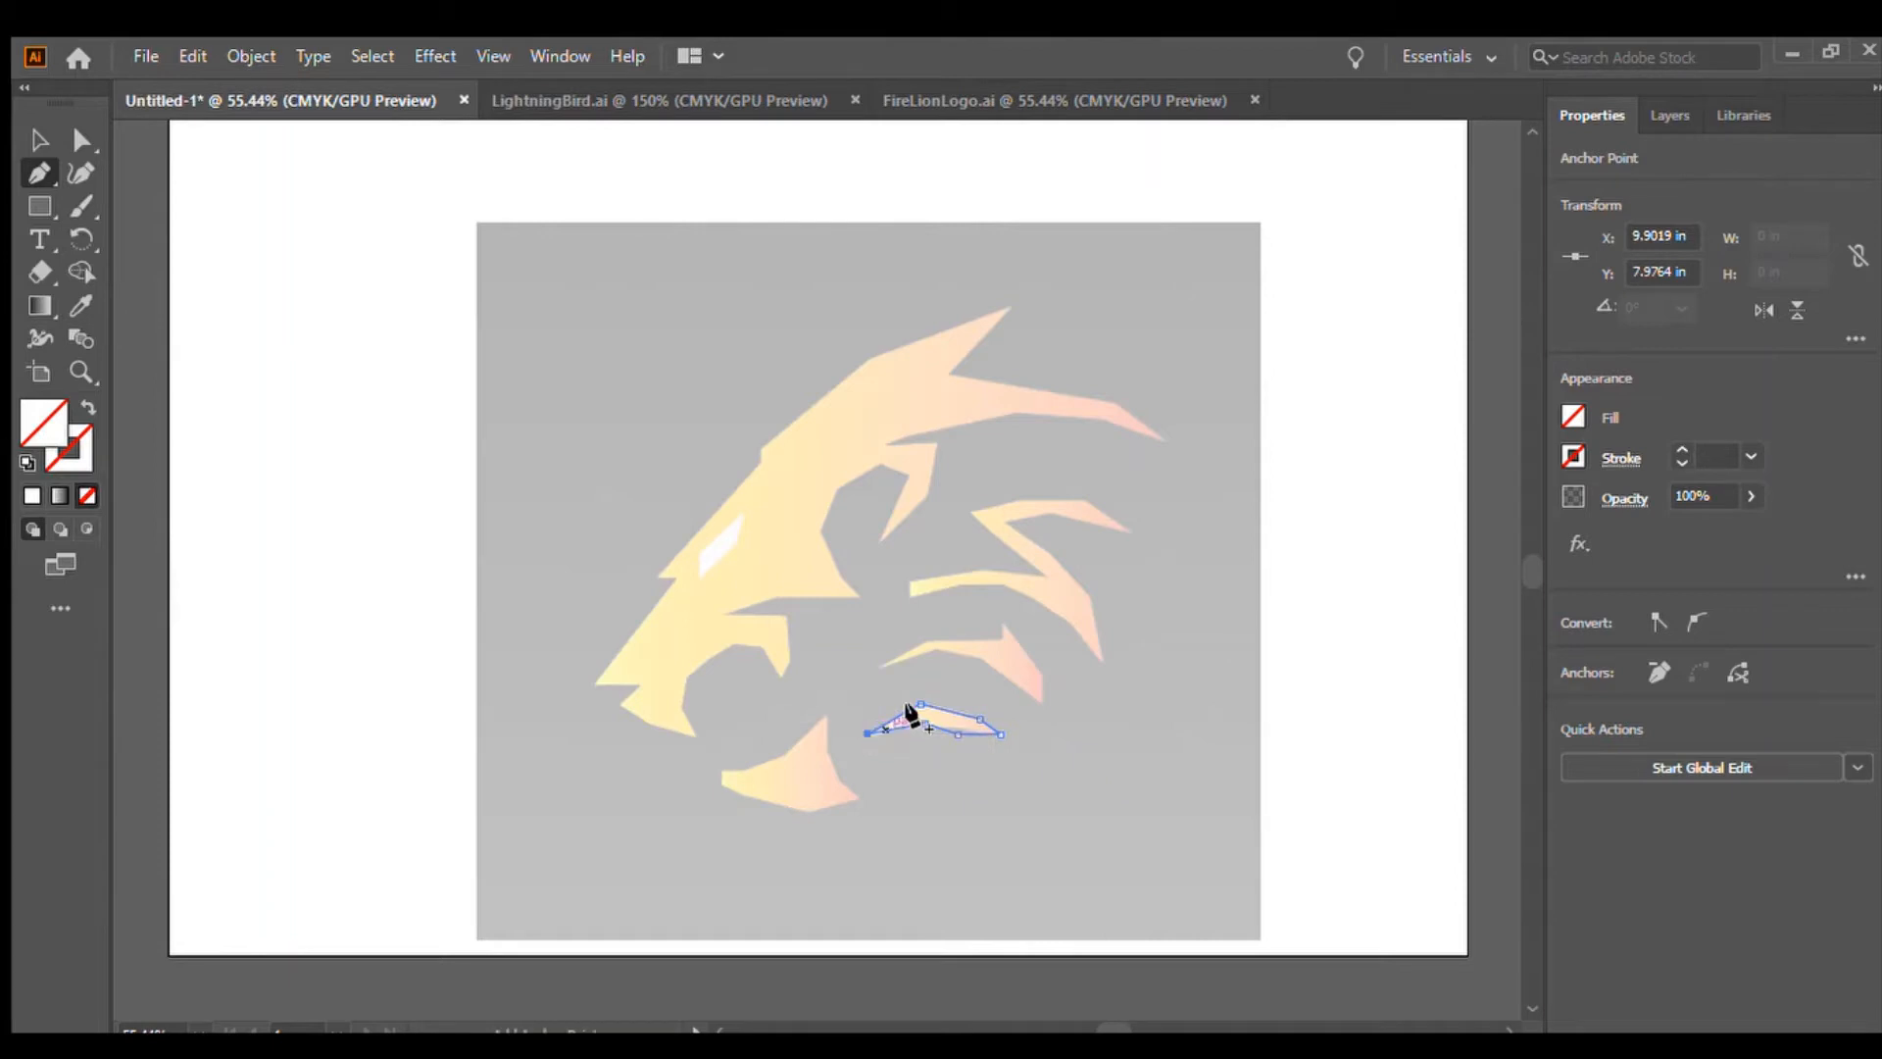
Trace the middle mane stripe as a closed path and end the Pen path
left_click(879, 666)
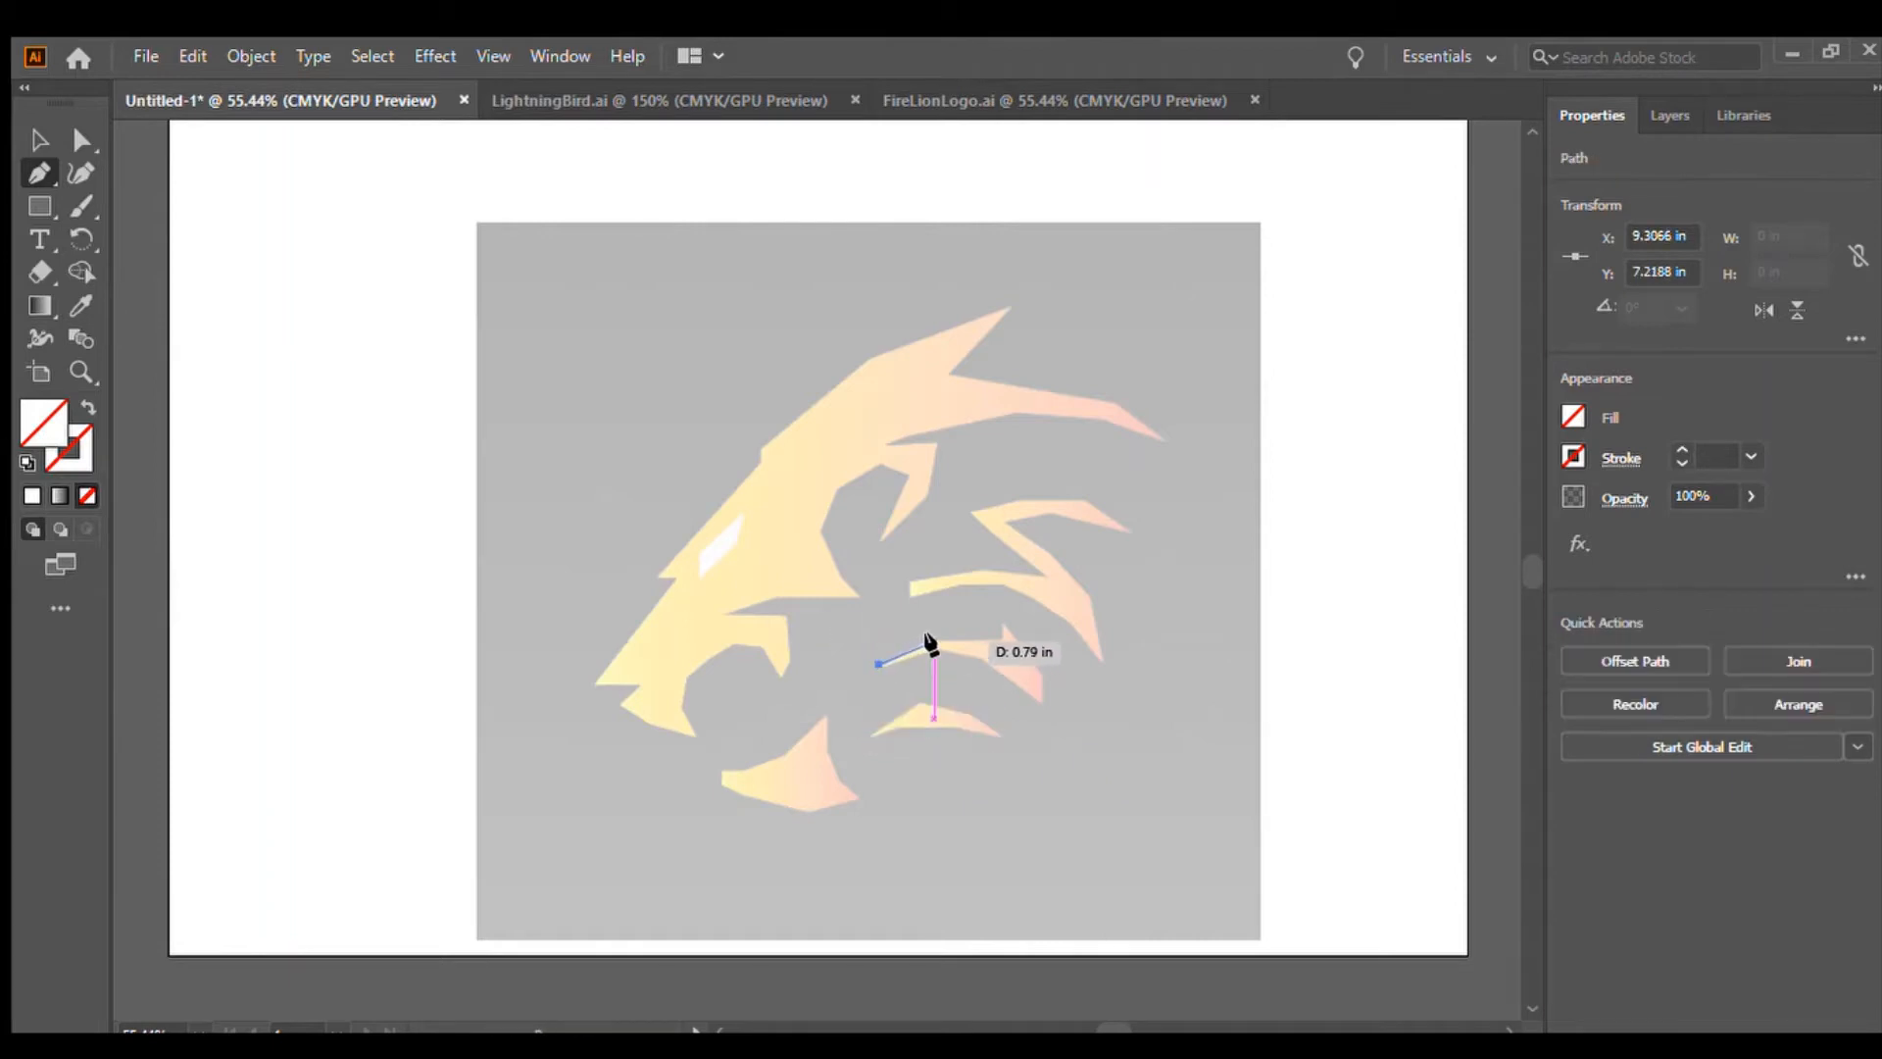
left_click(928, 639)
left_click(1001, 640)
left_click(999, 623)
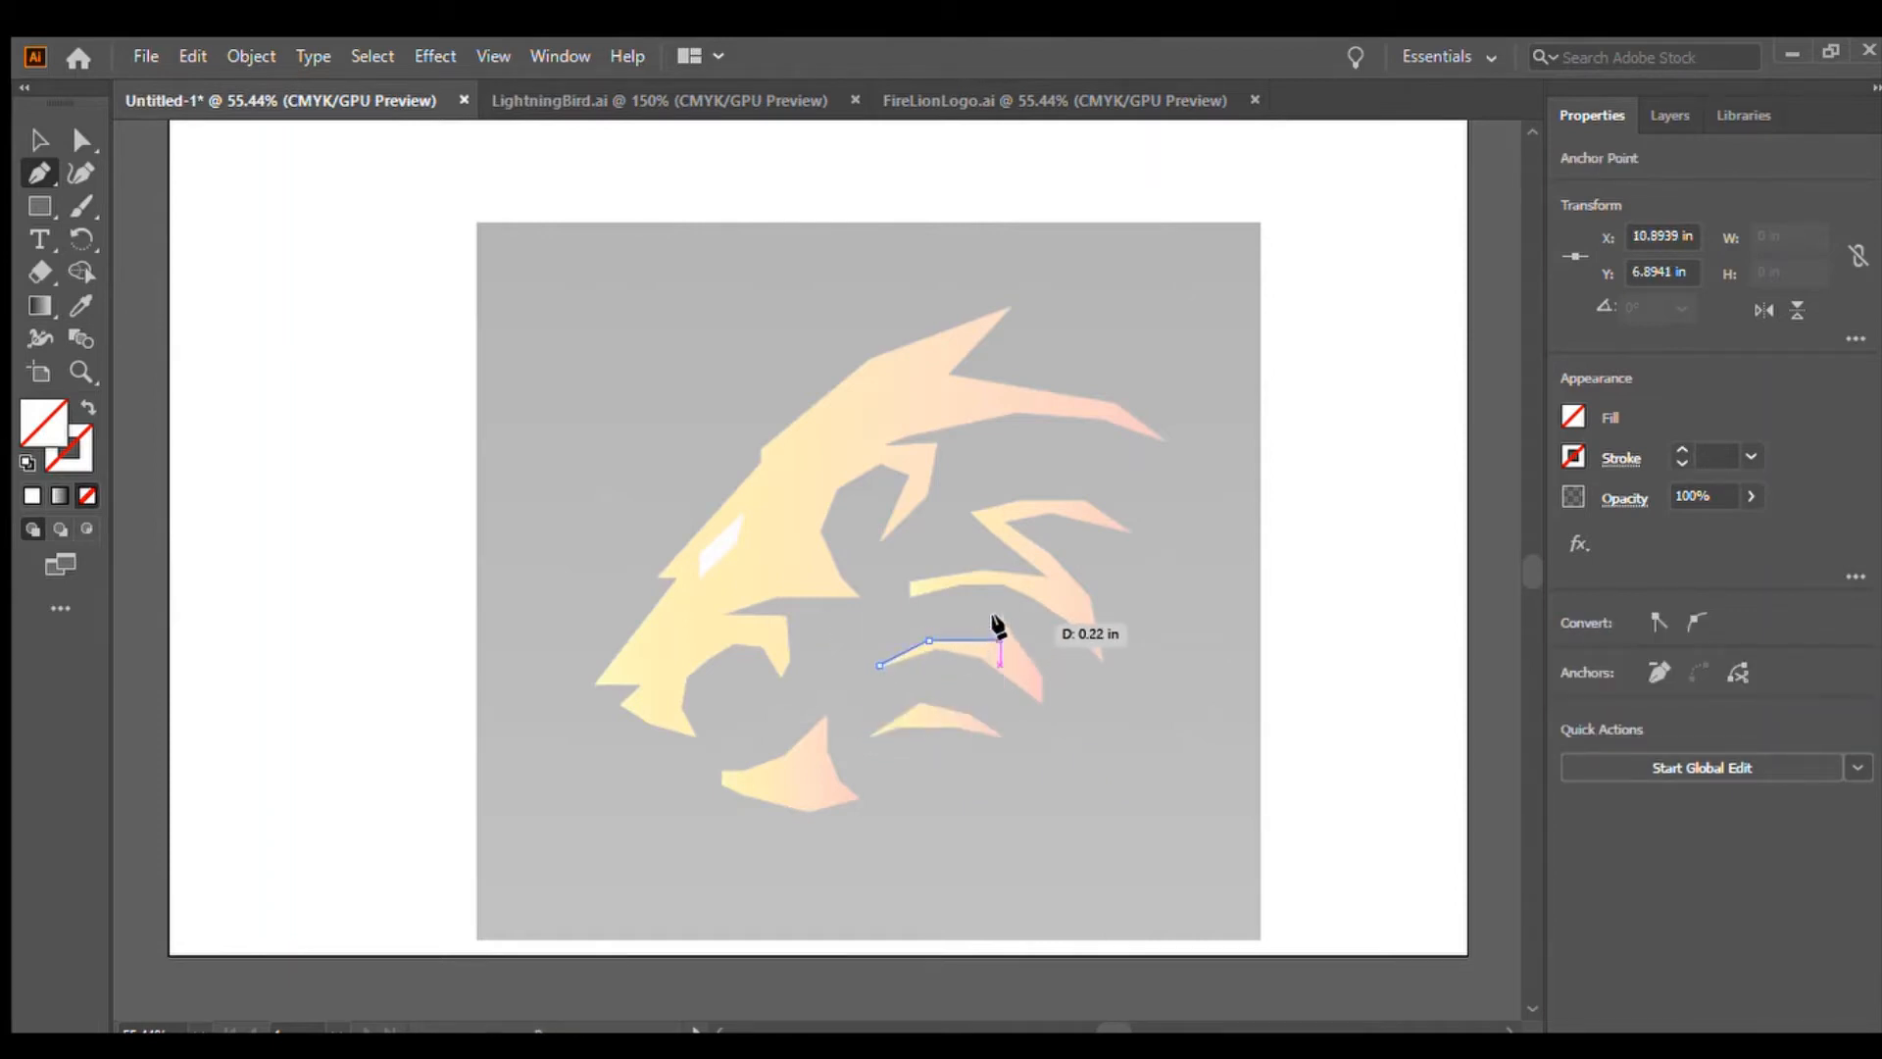
left_click(1041, 675)
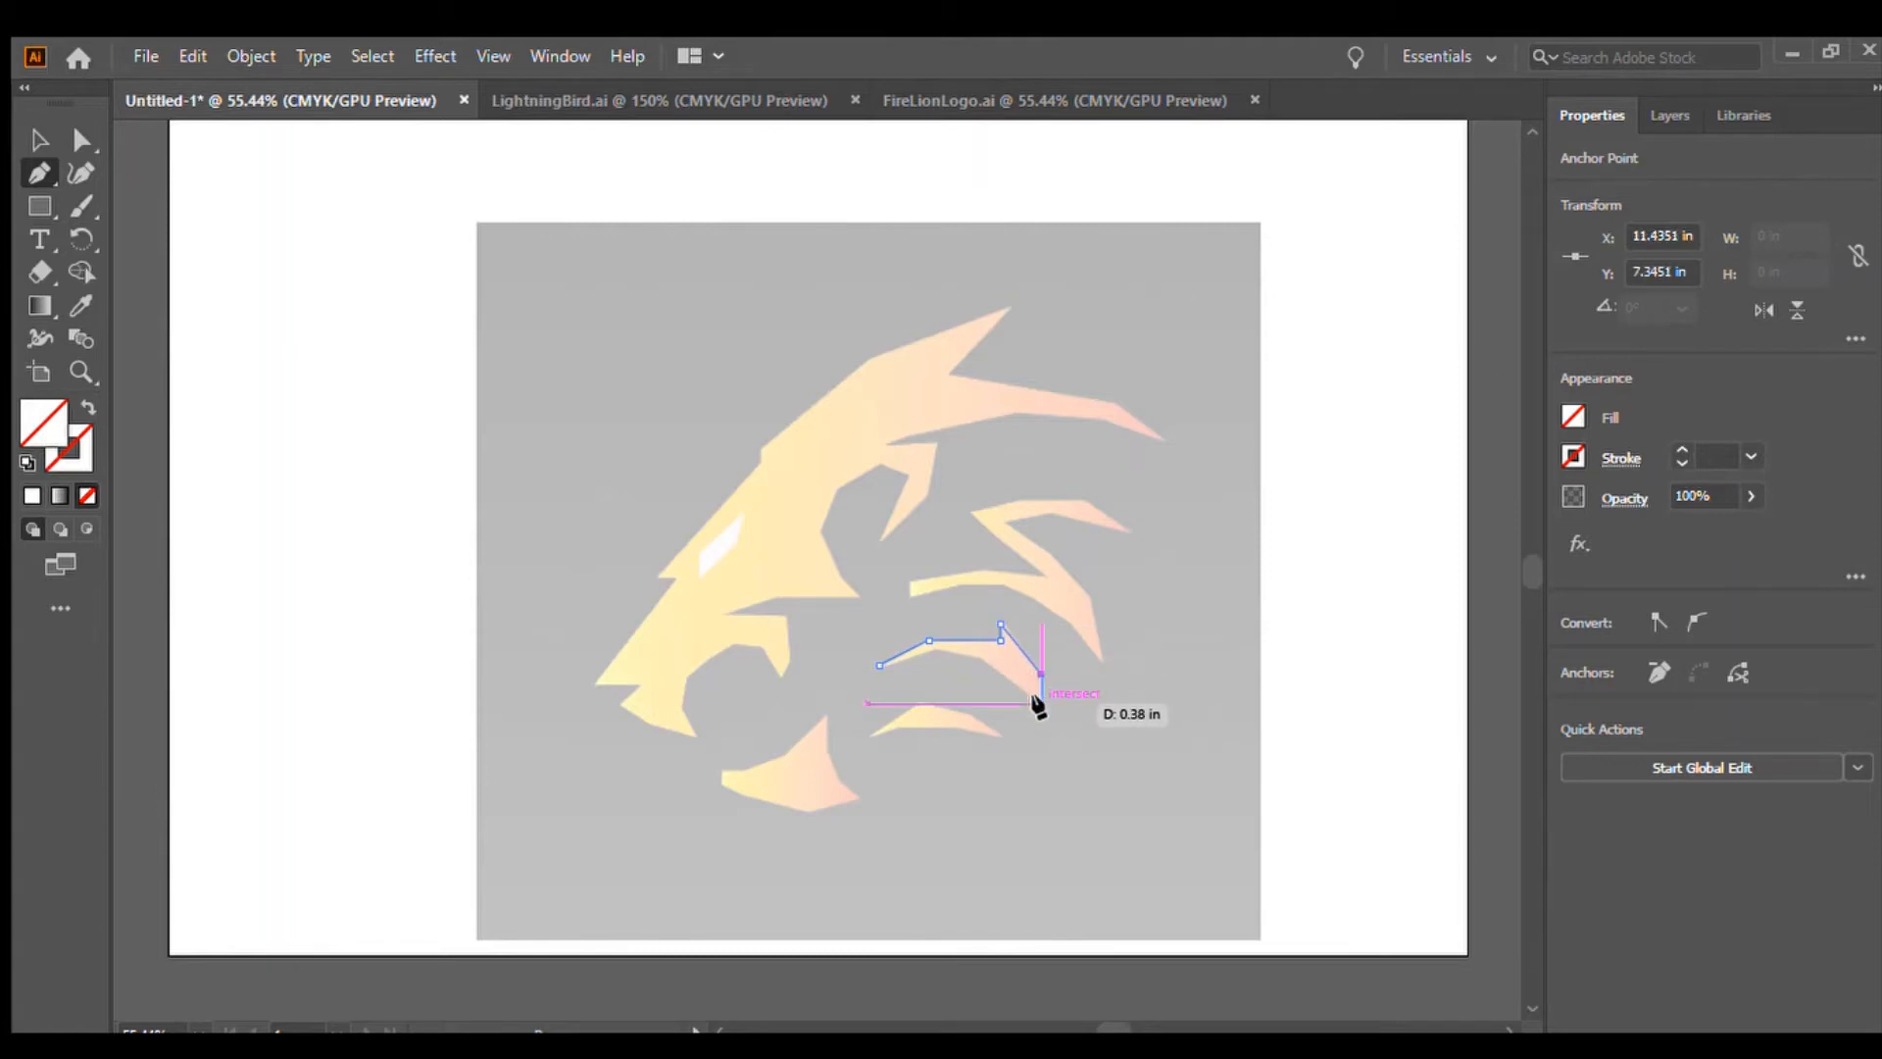
left_click(1041, 702)
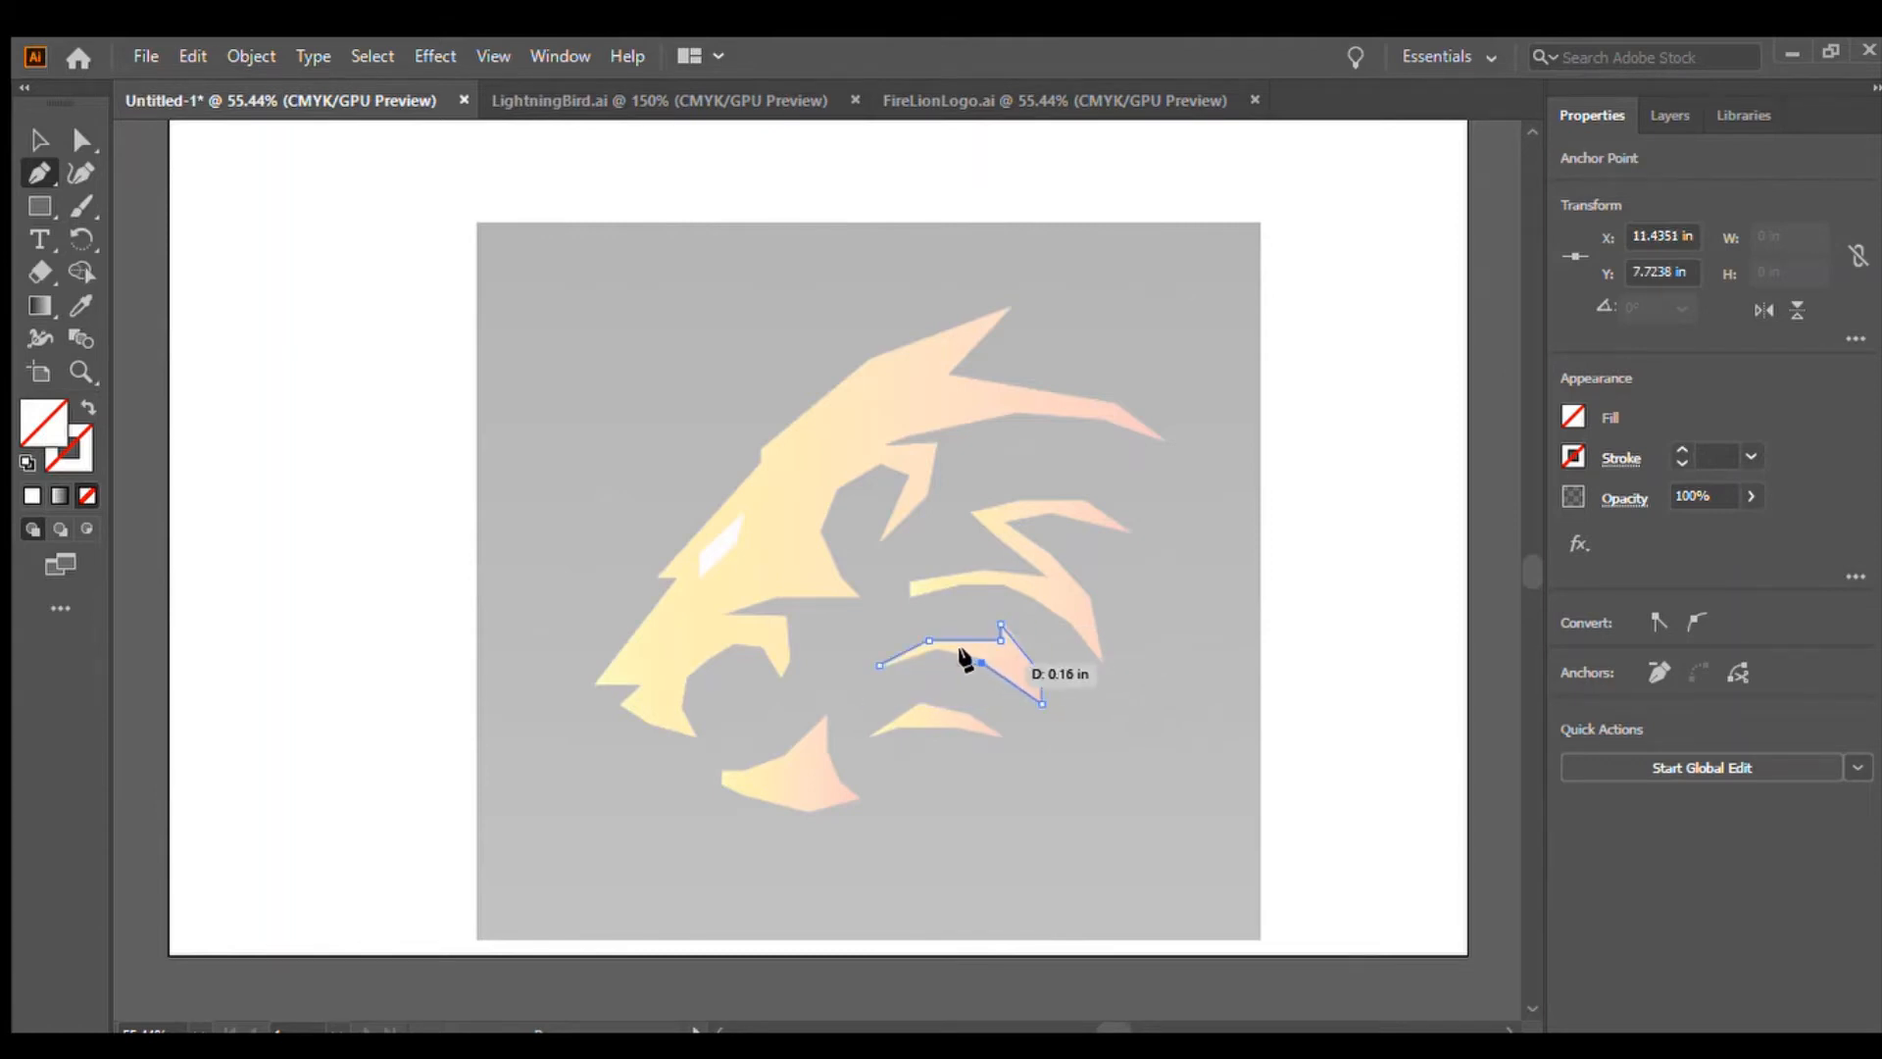
left_click(934, 648)
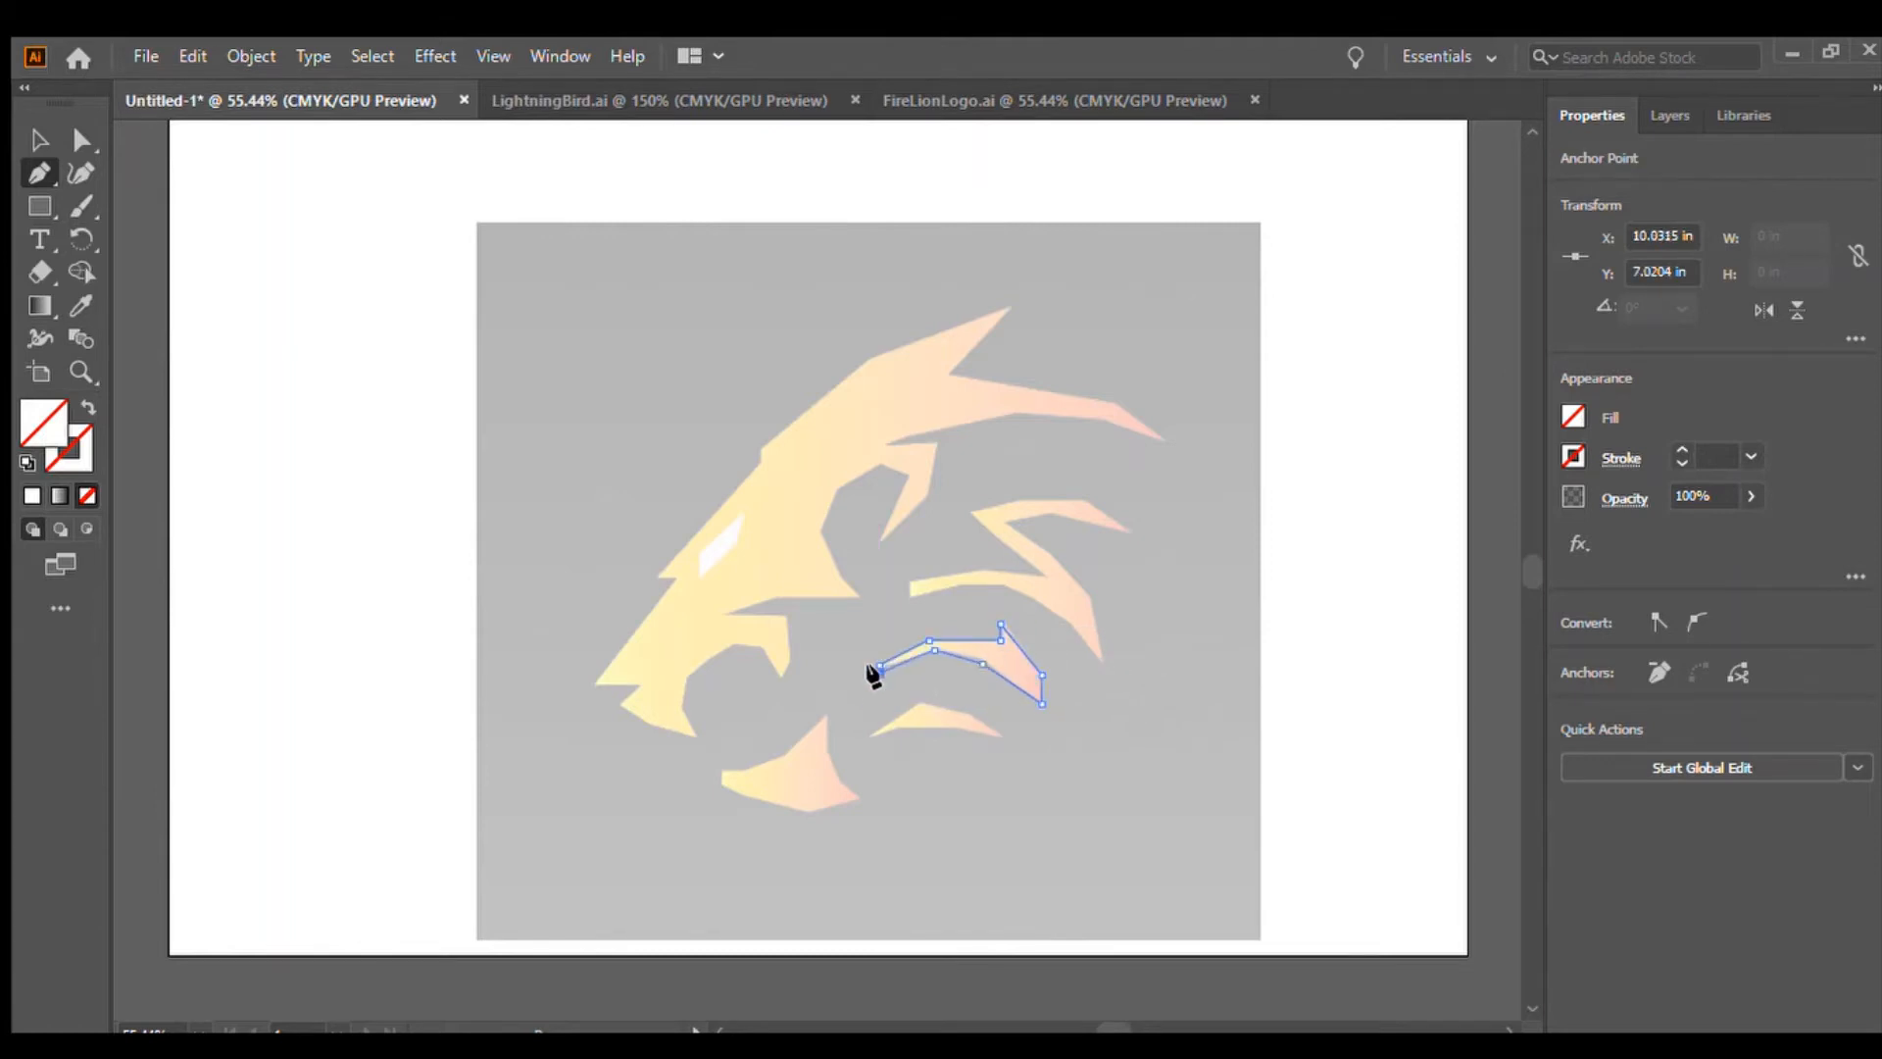
left_click(880, 671)
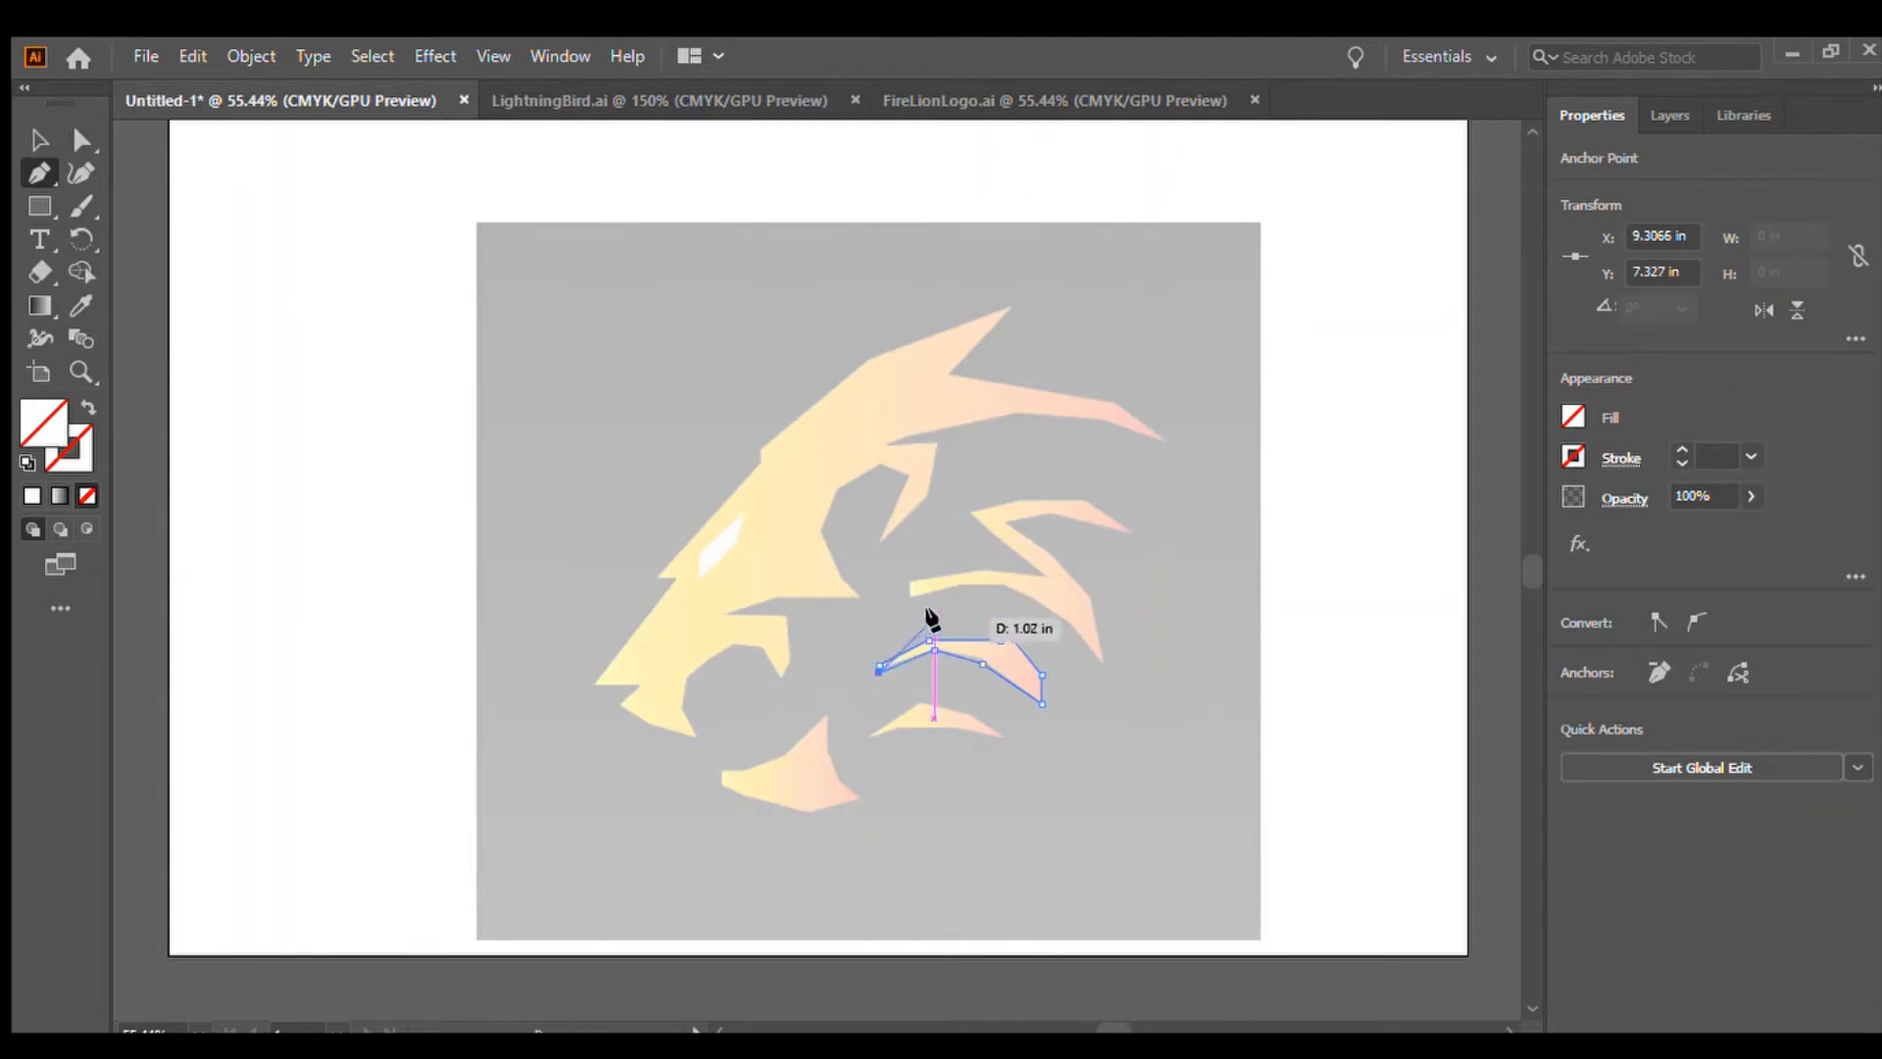
left_click(878, 665)
key("Escape")
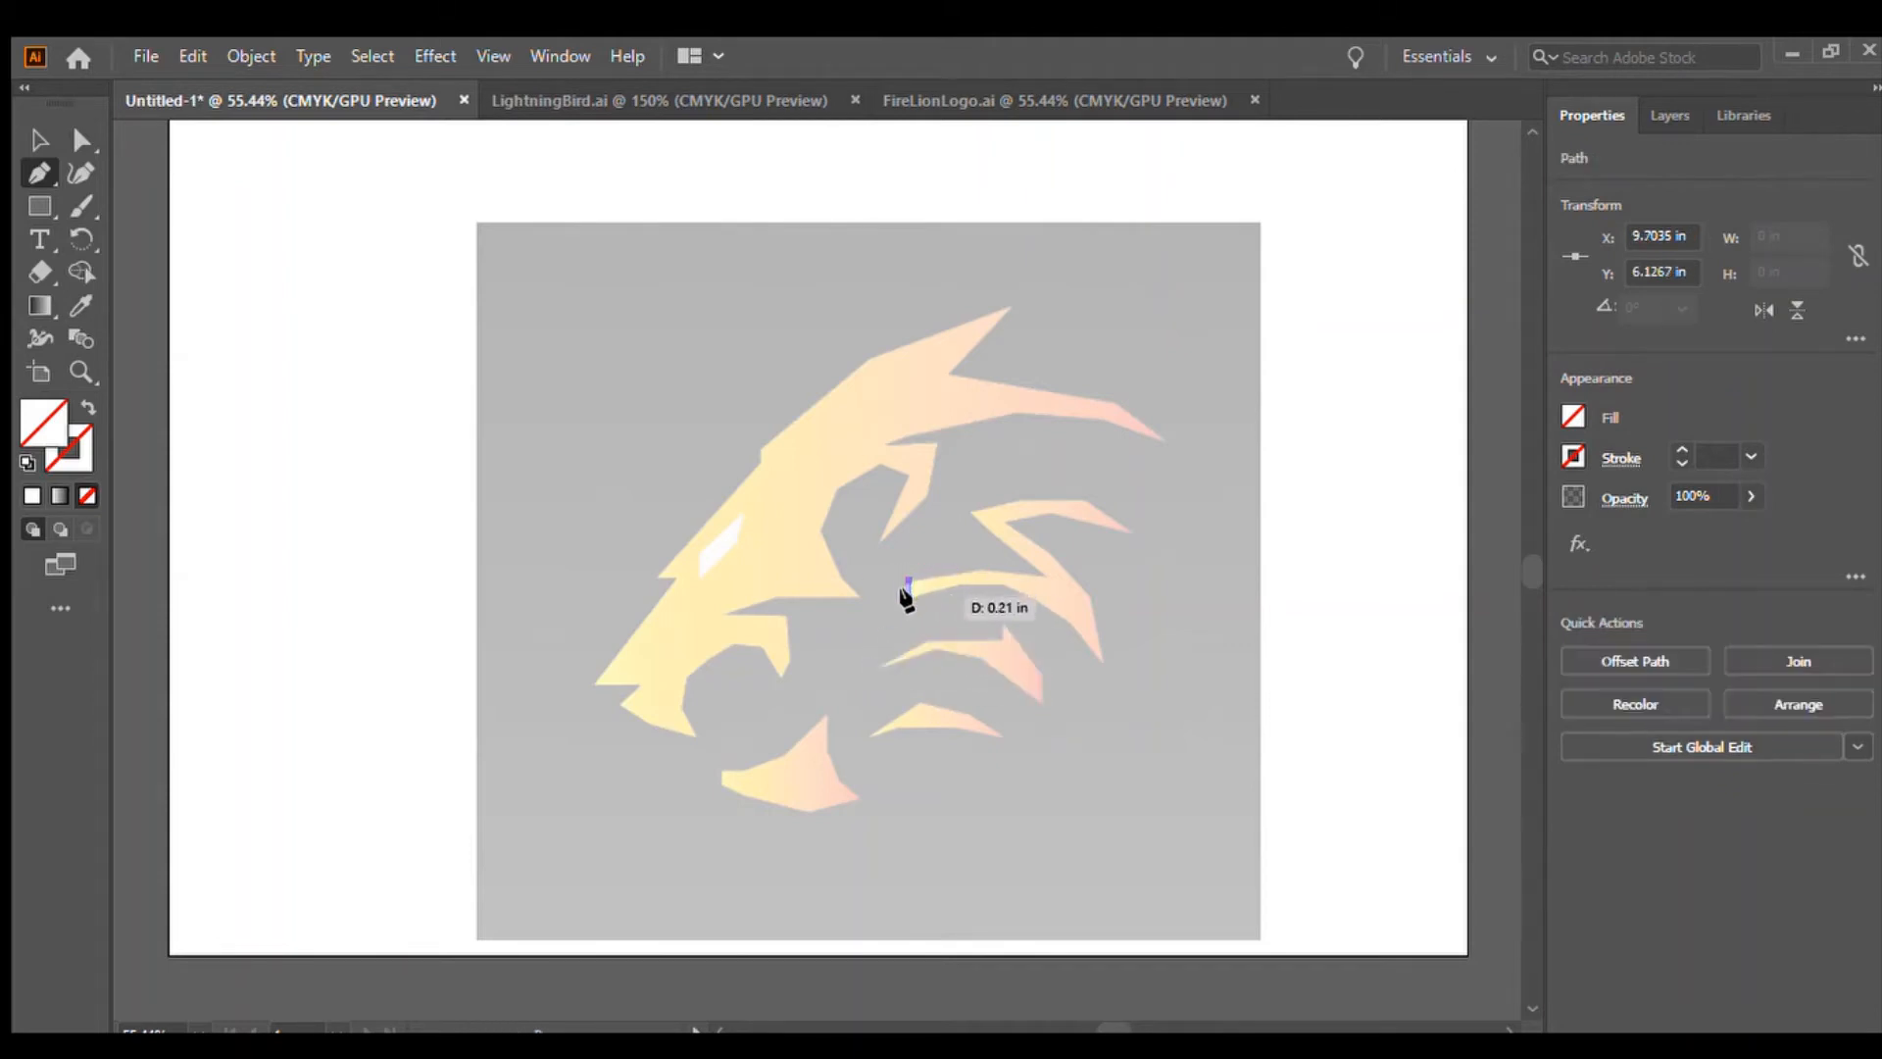
Trace the upper zigzag mane stripe above the middle stripe as a closed path with the Pen tool
left_click(910, 589)
left_click(980, 580)
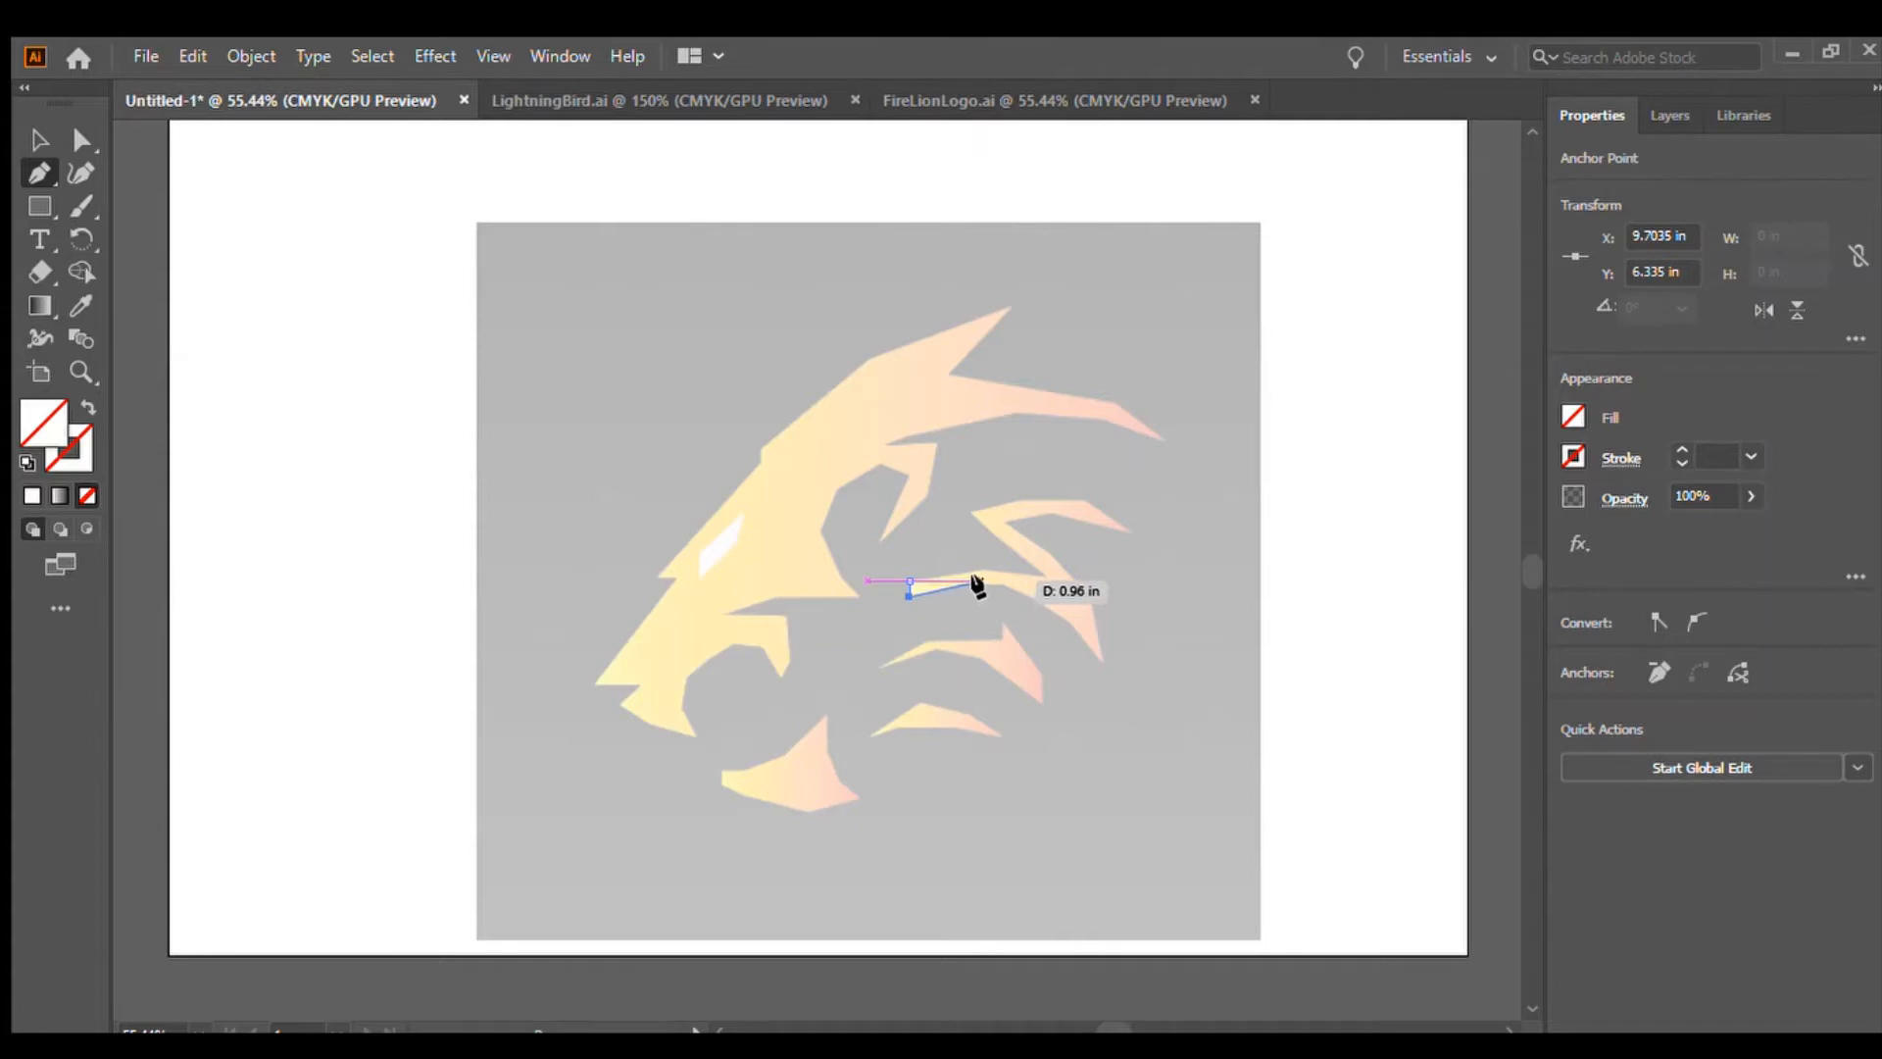
left_click(1010, 588)
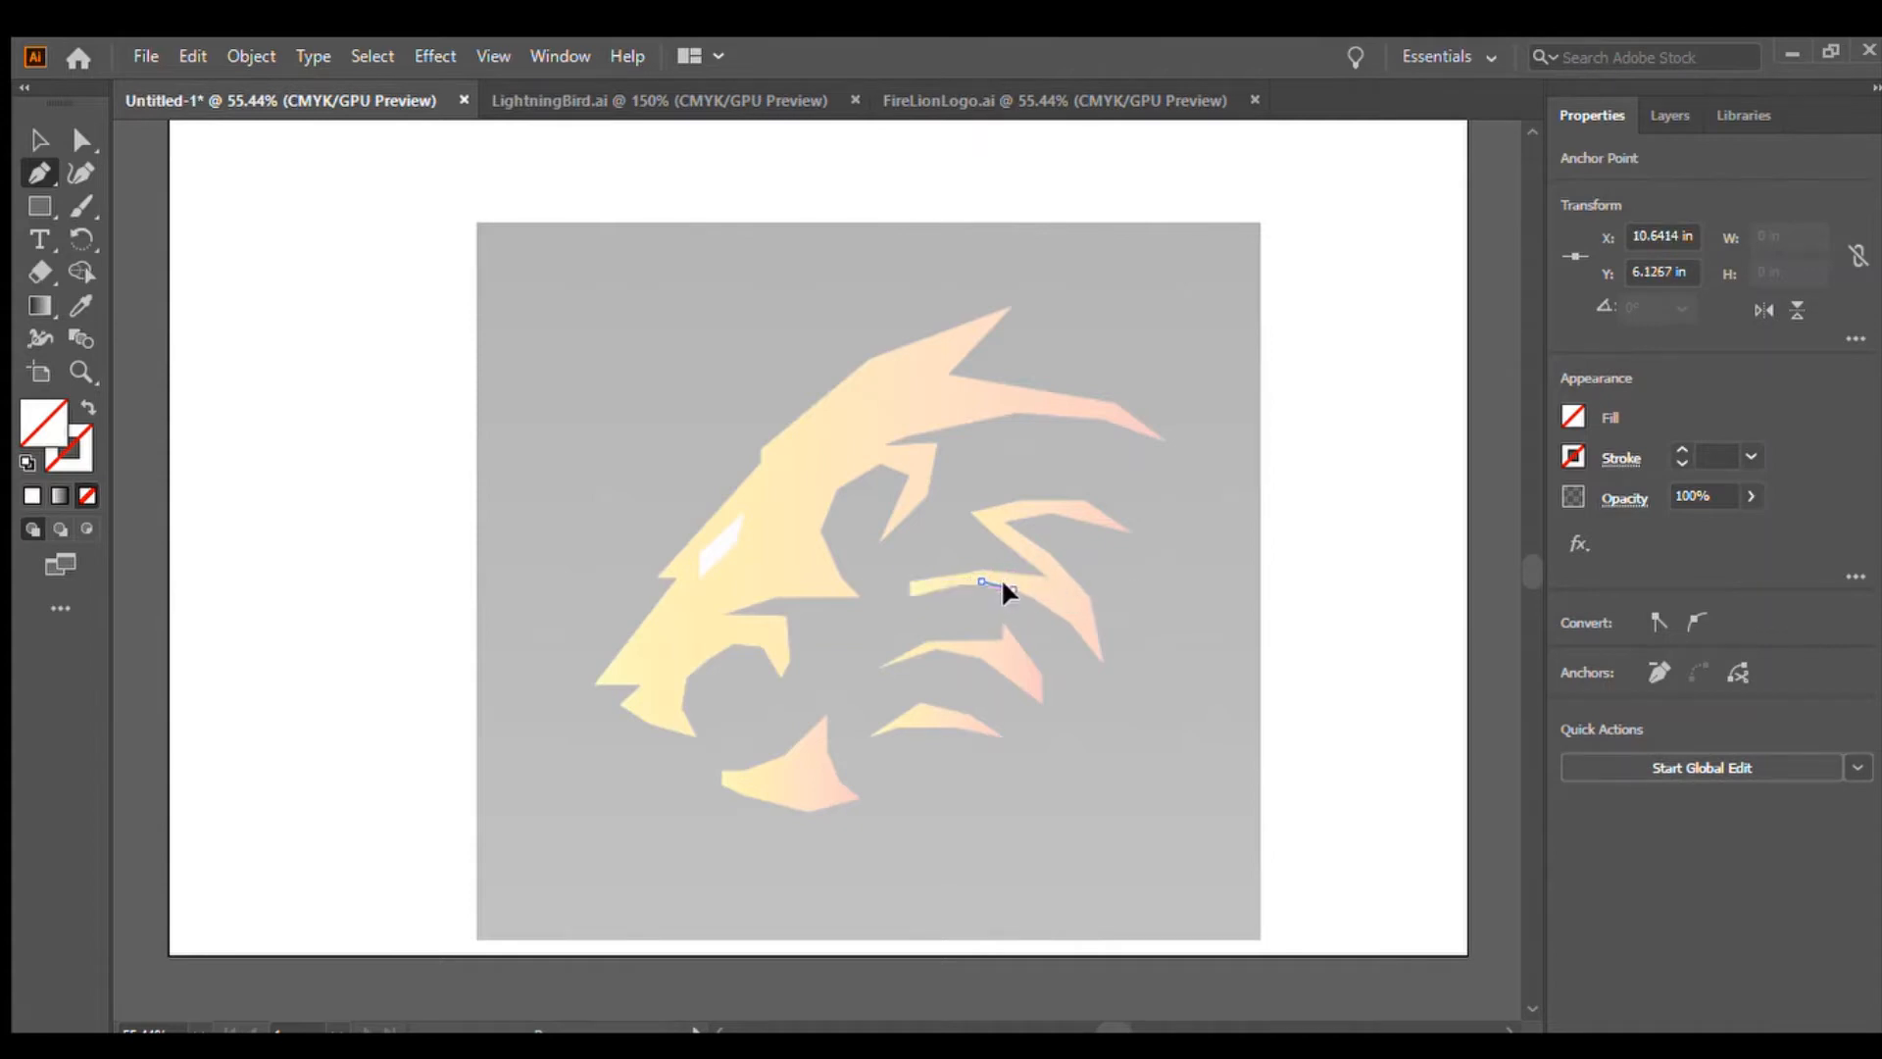
left_click(1050, 607)
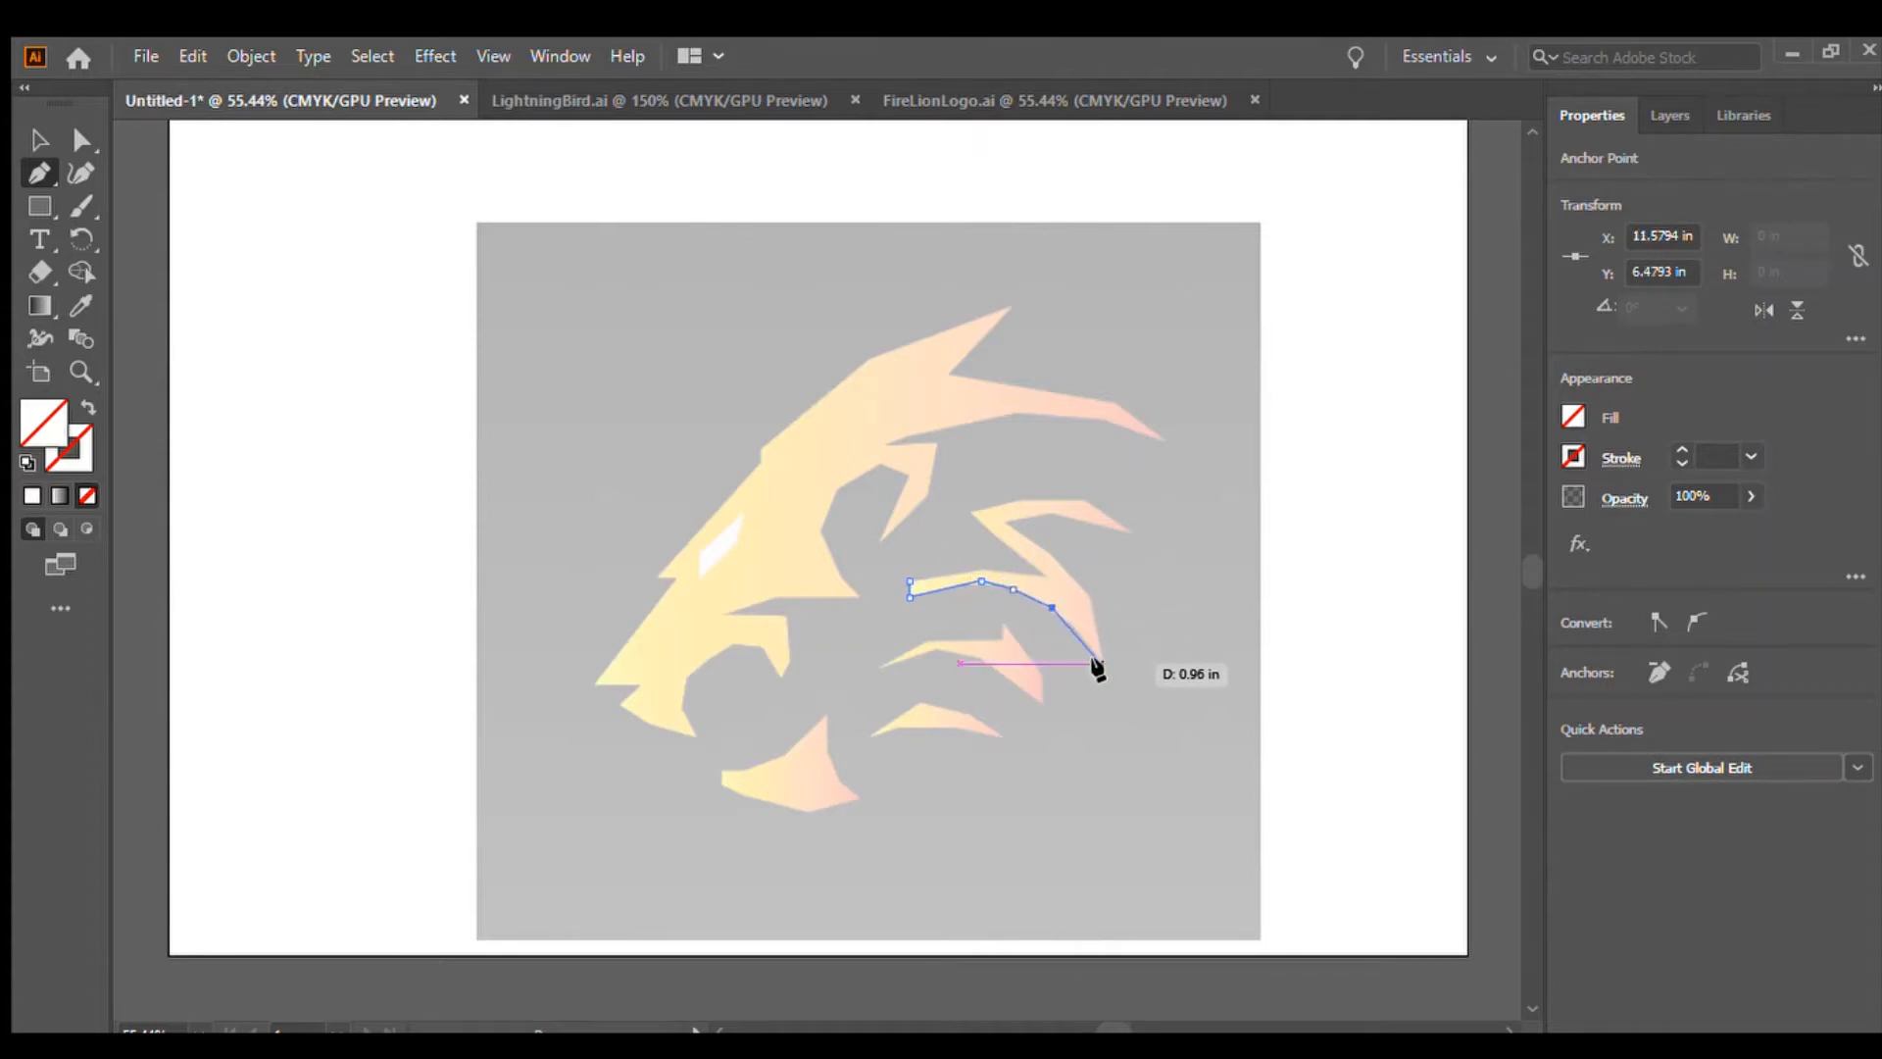
left_click(1100, 664)
left_click(1087, 591)
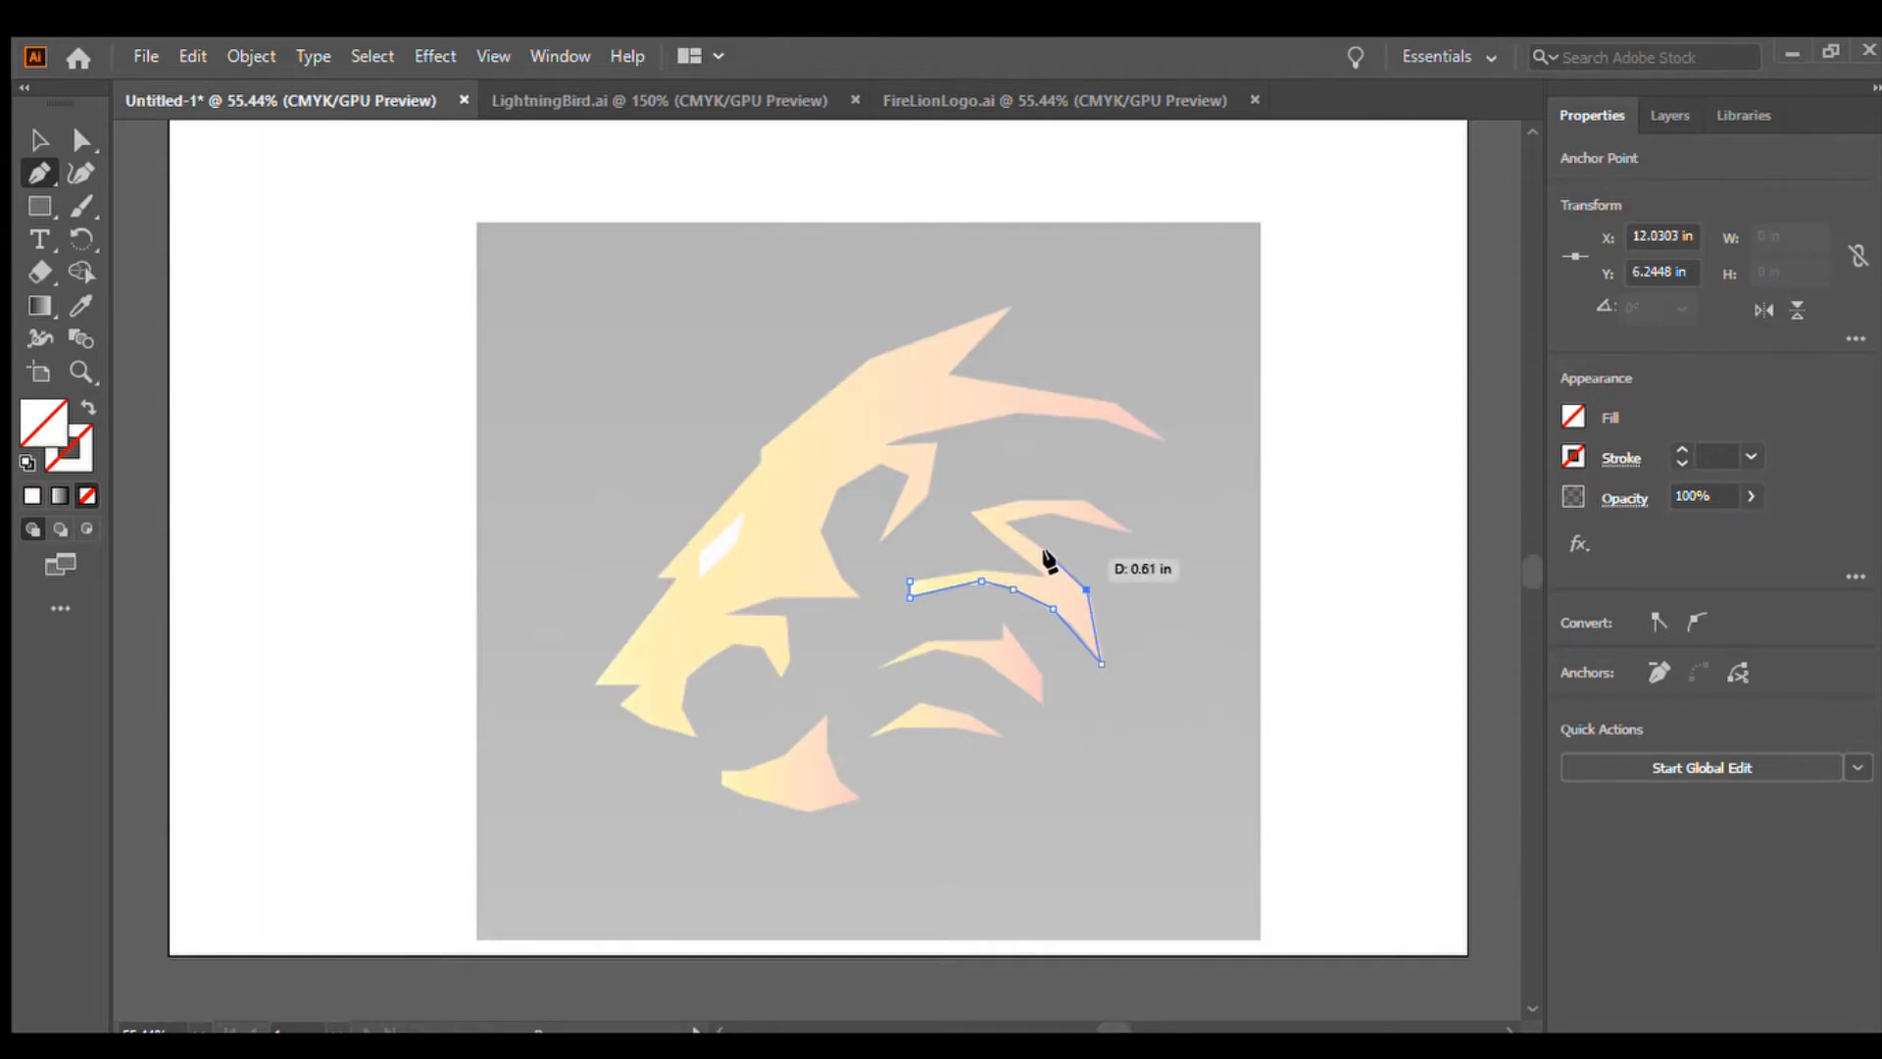
left_click(1052, 559)
left_click(1005, 523)
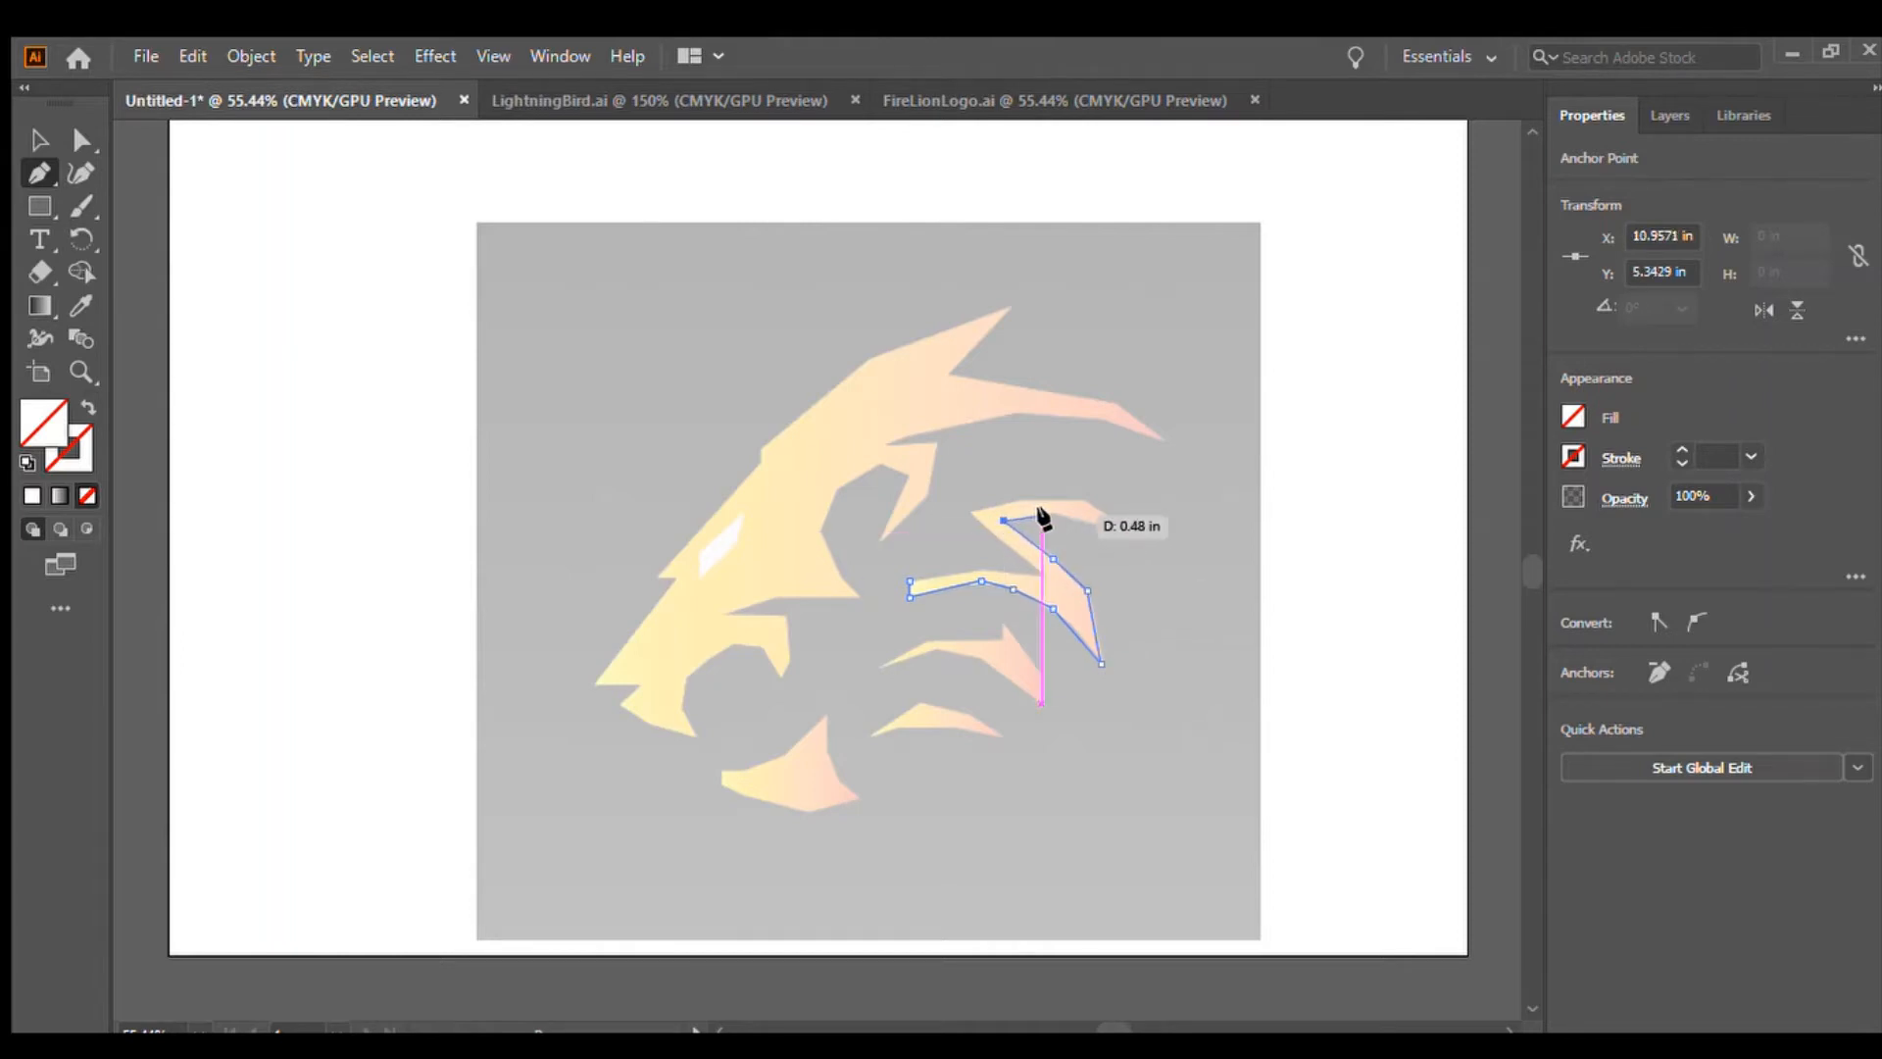
left_click(1048, 514)
left_click(1123, 532)
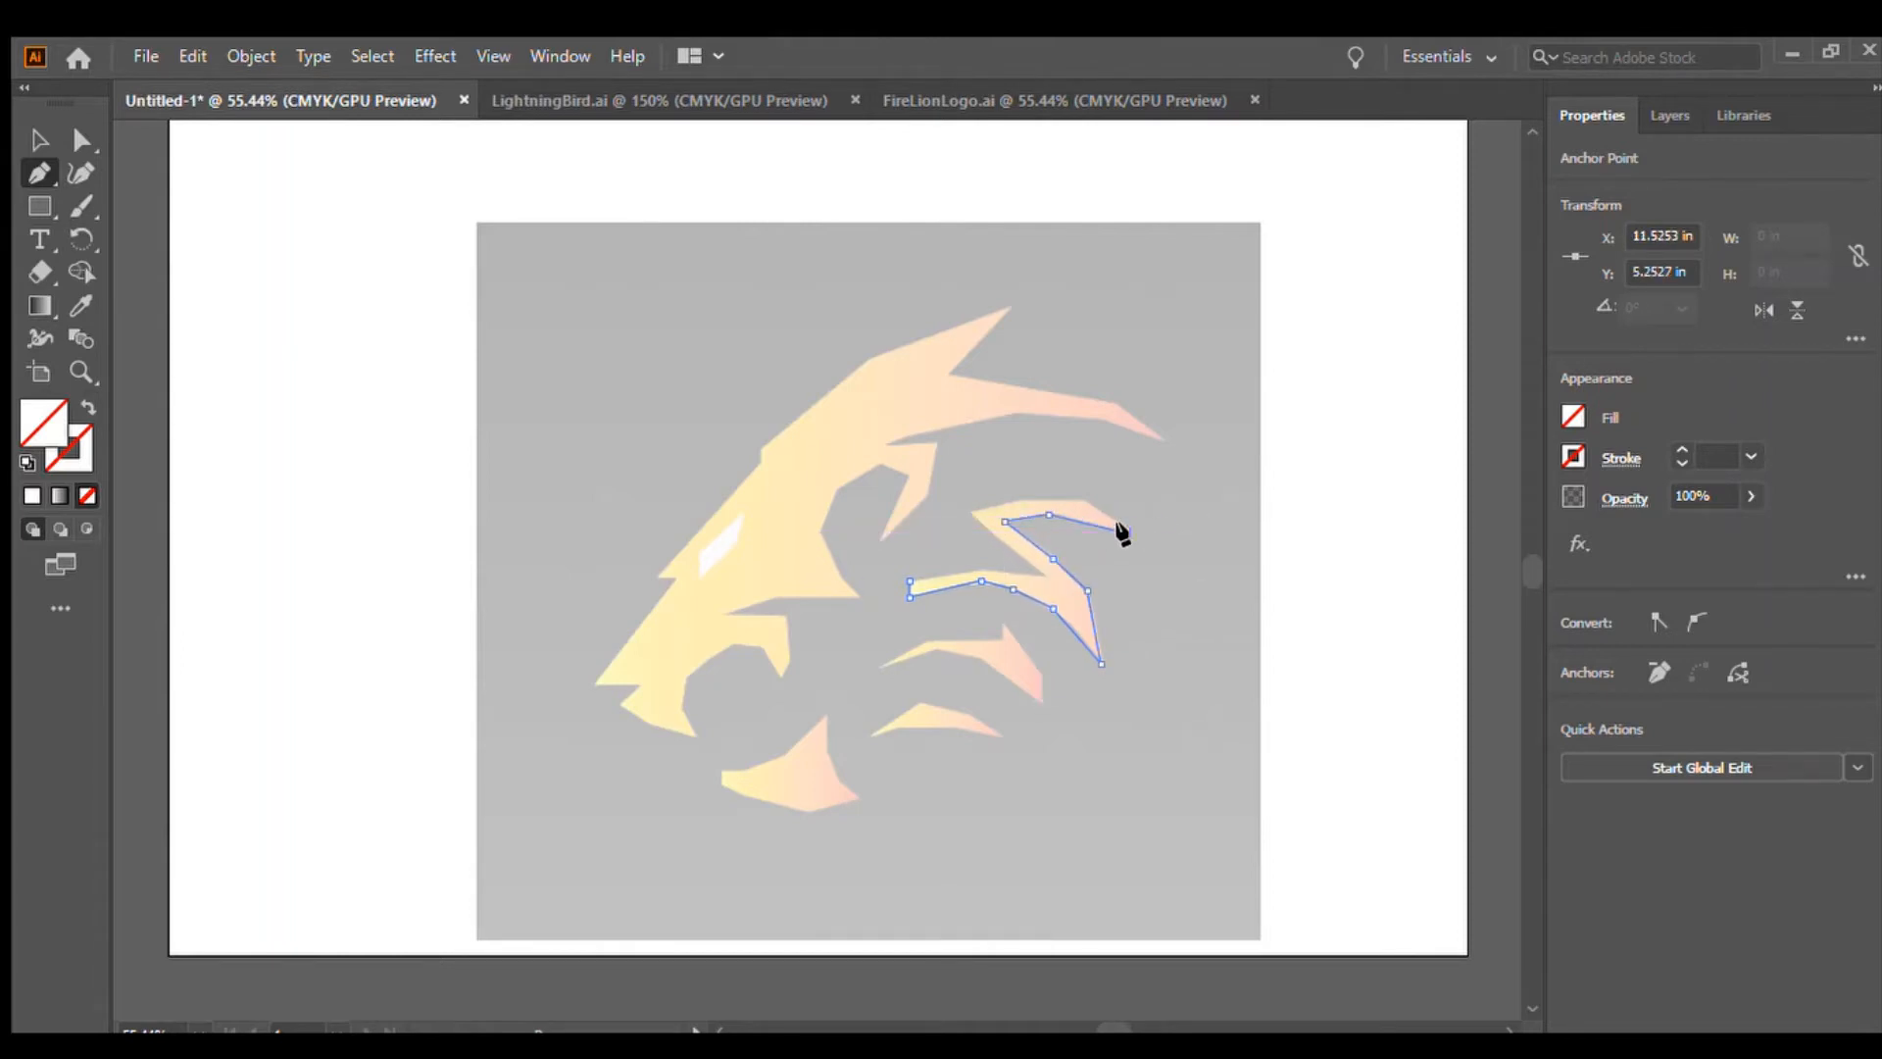
left_click(1084, 500)
left_click(1029, 501)
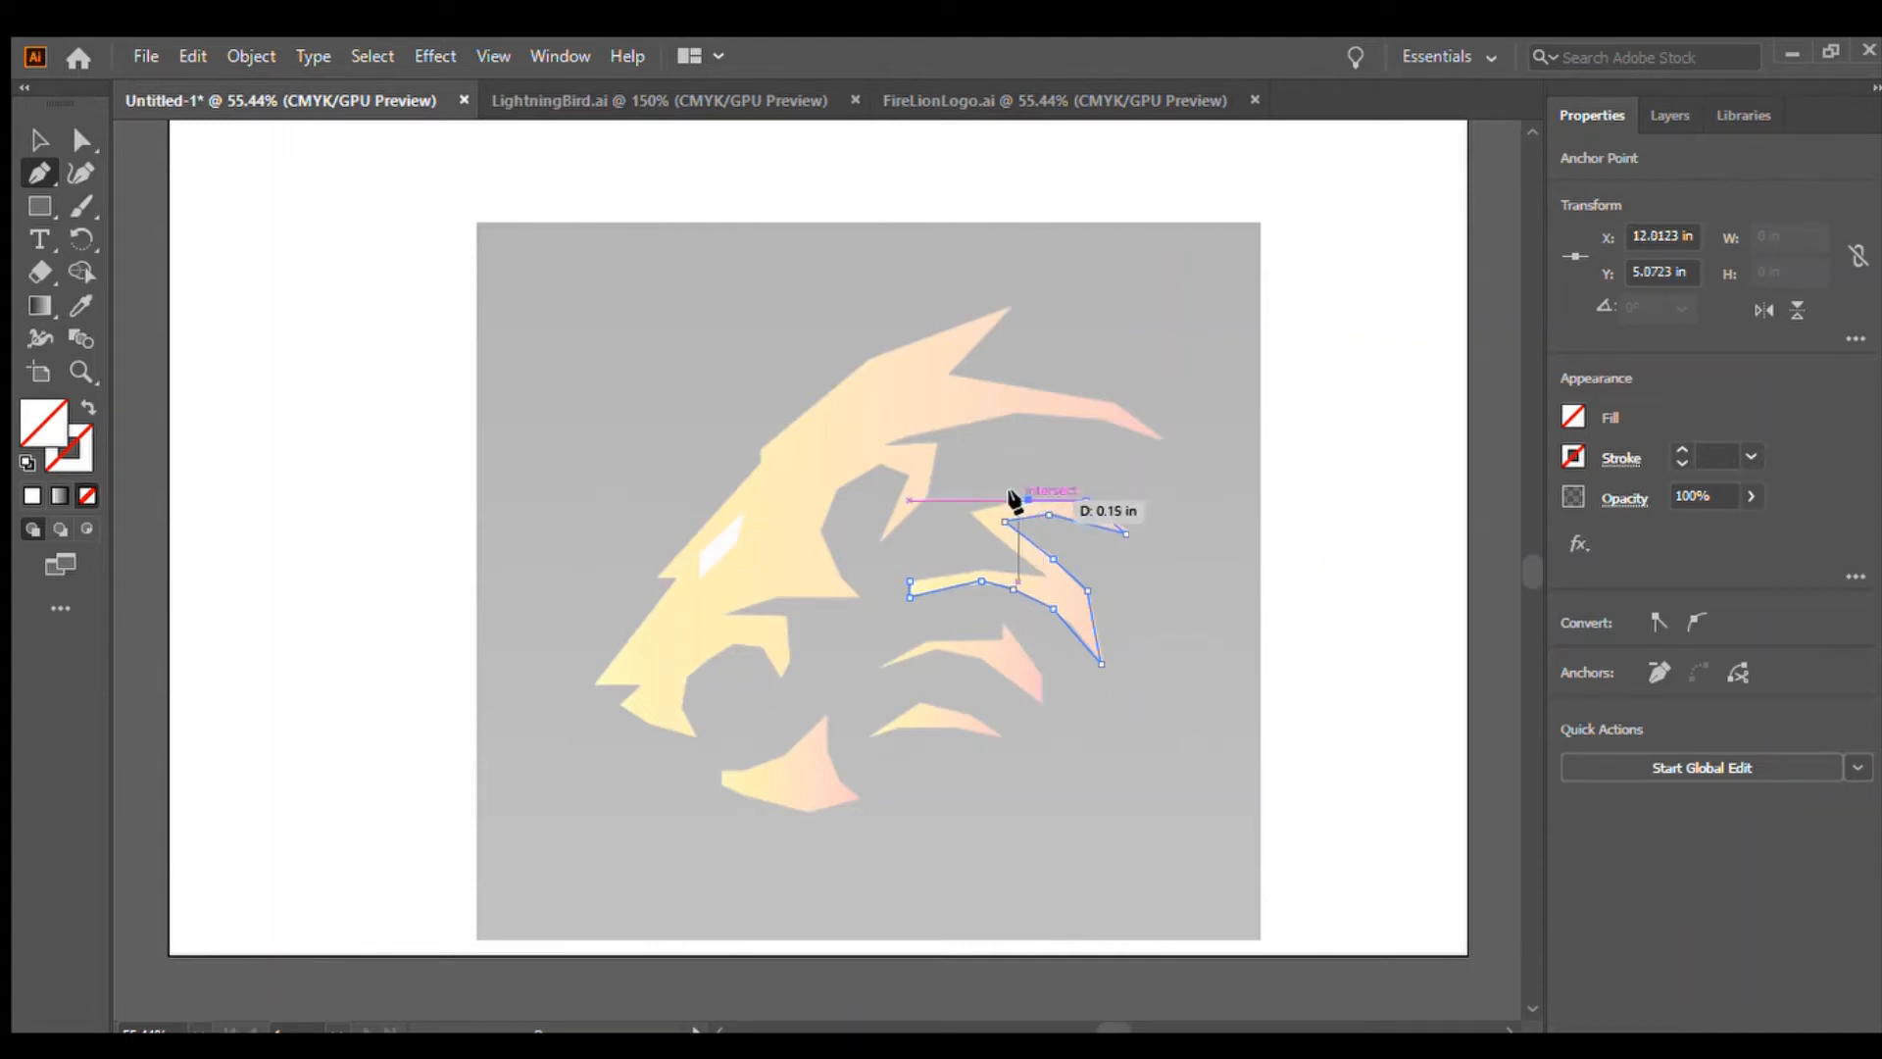
left_click(973, 515)
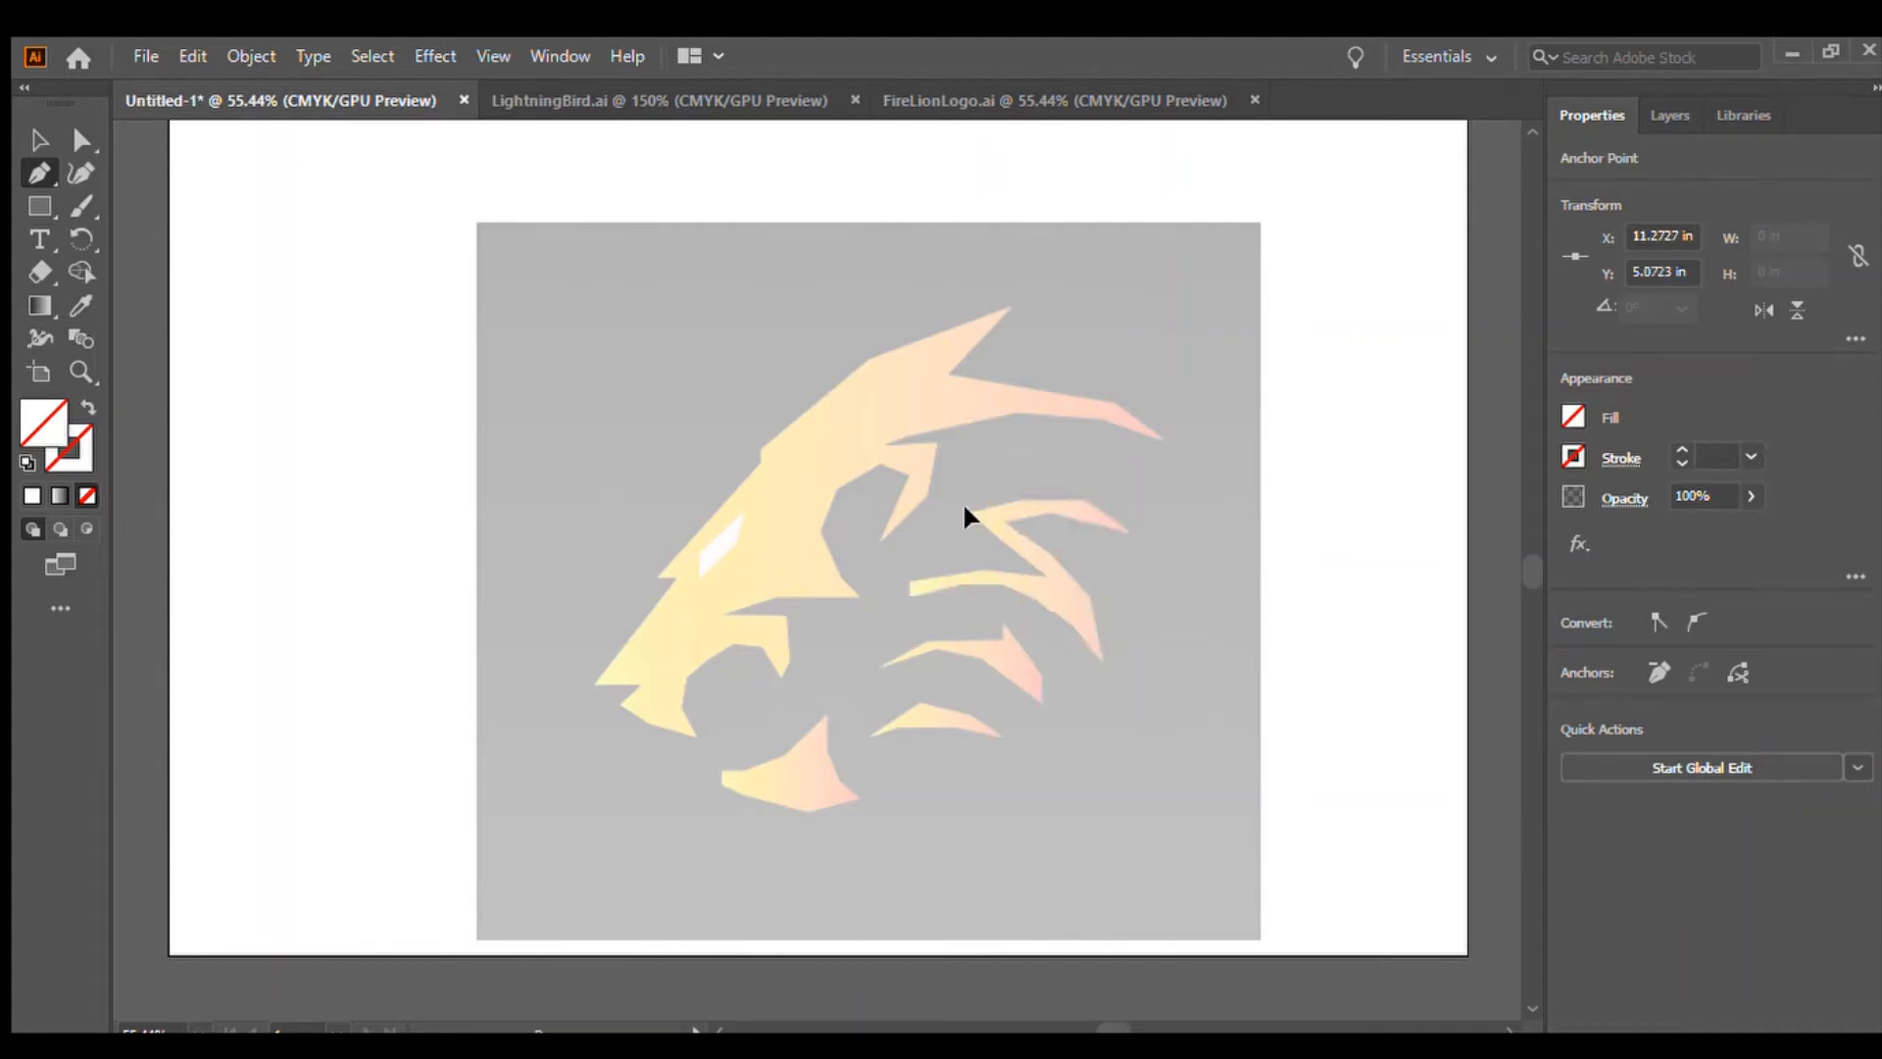
left_click(1041, 574)
left_click(987, 568)
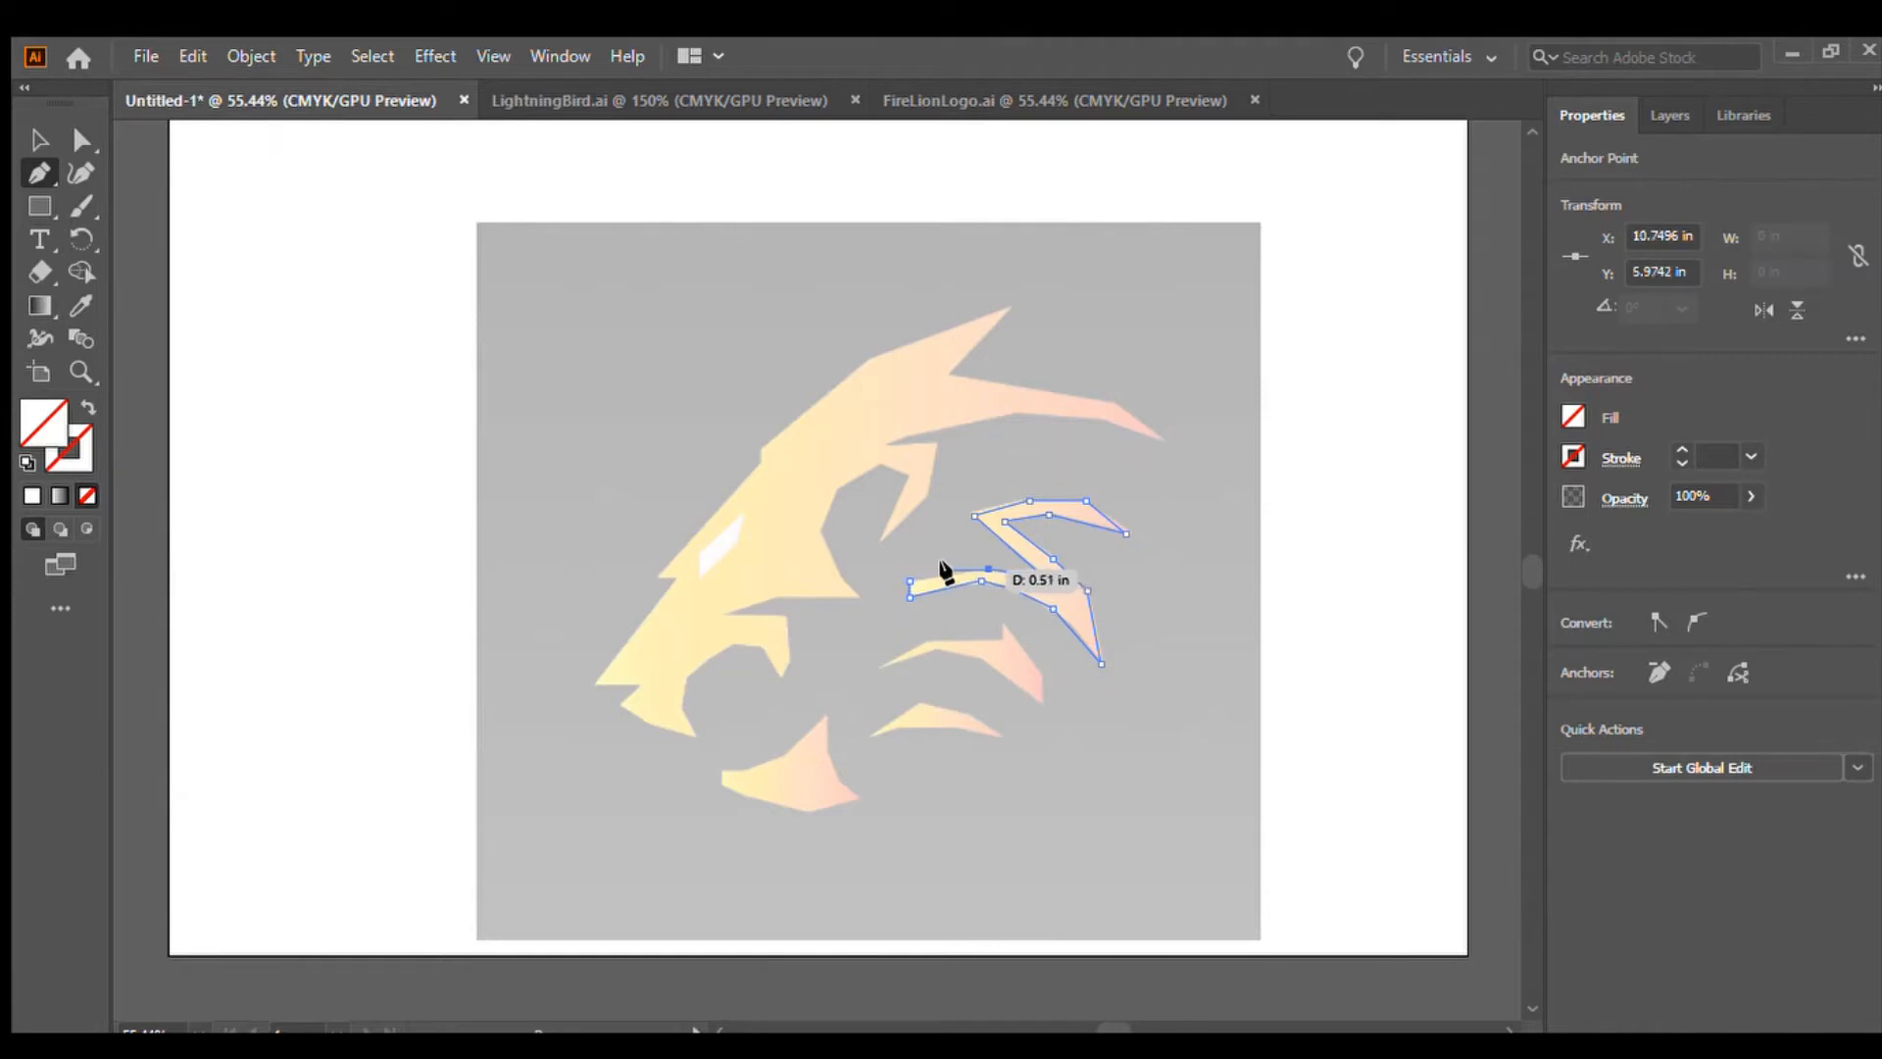
left_click(918, 580)
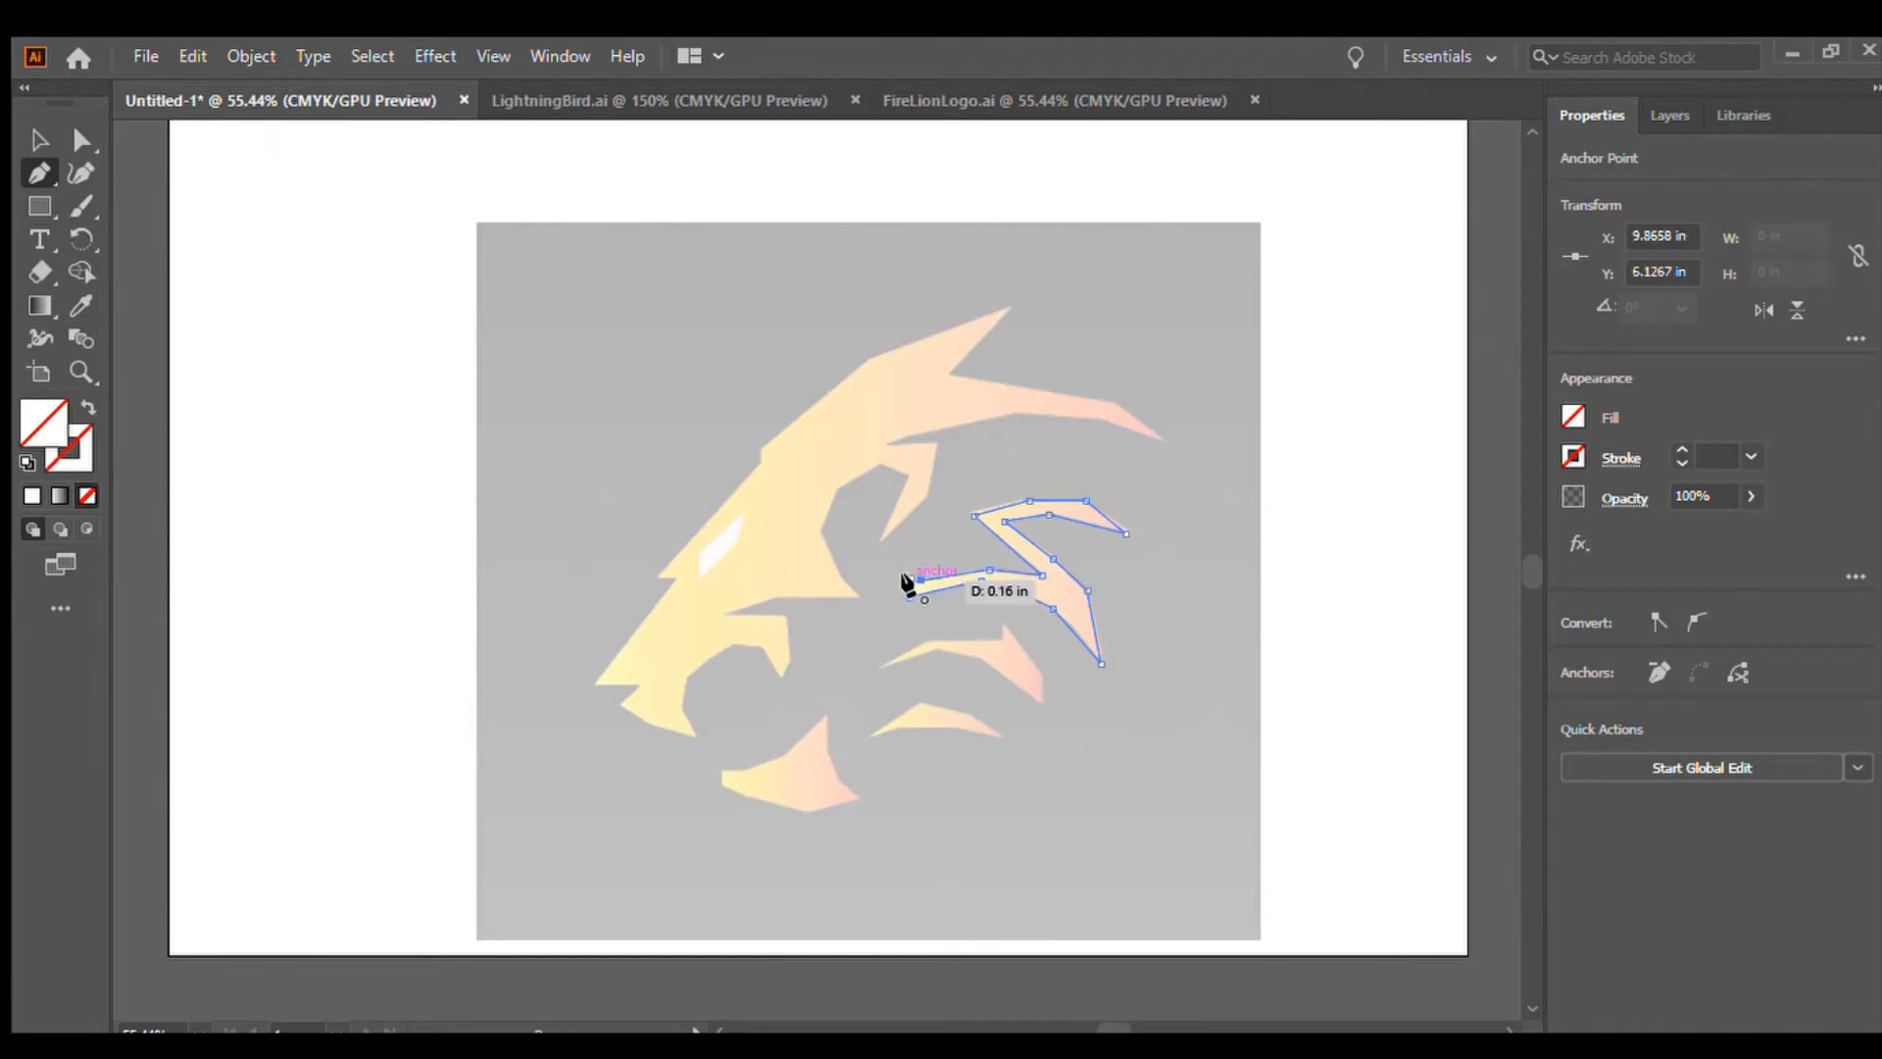
left_click(910, 583)
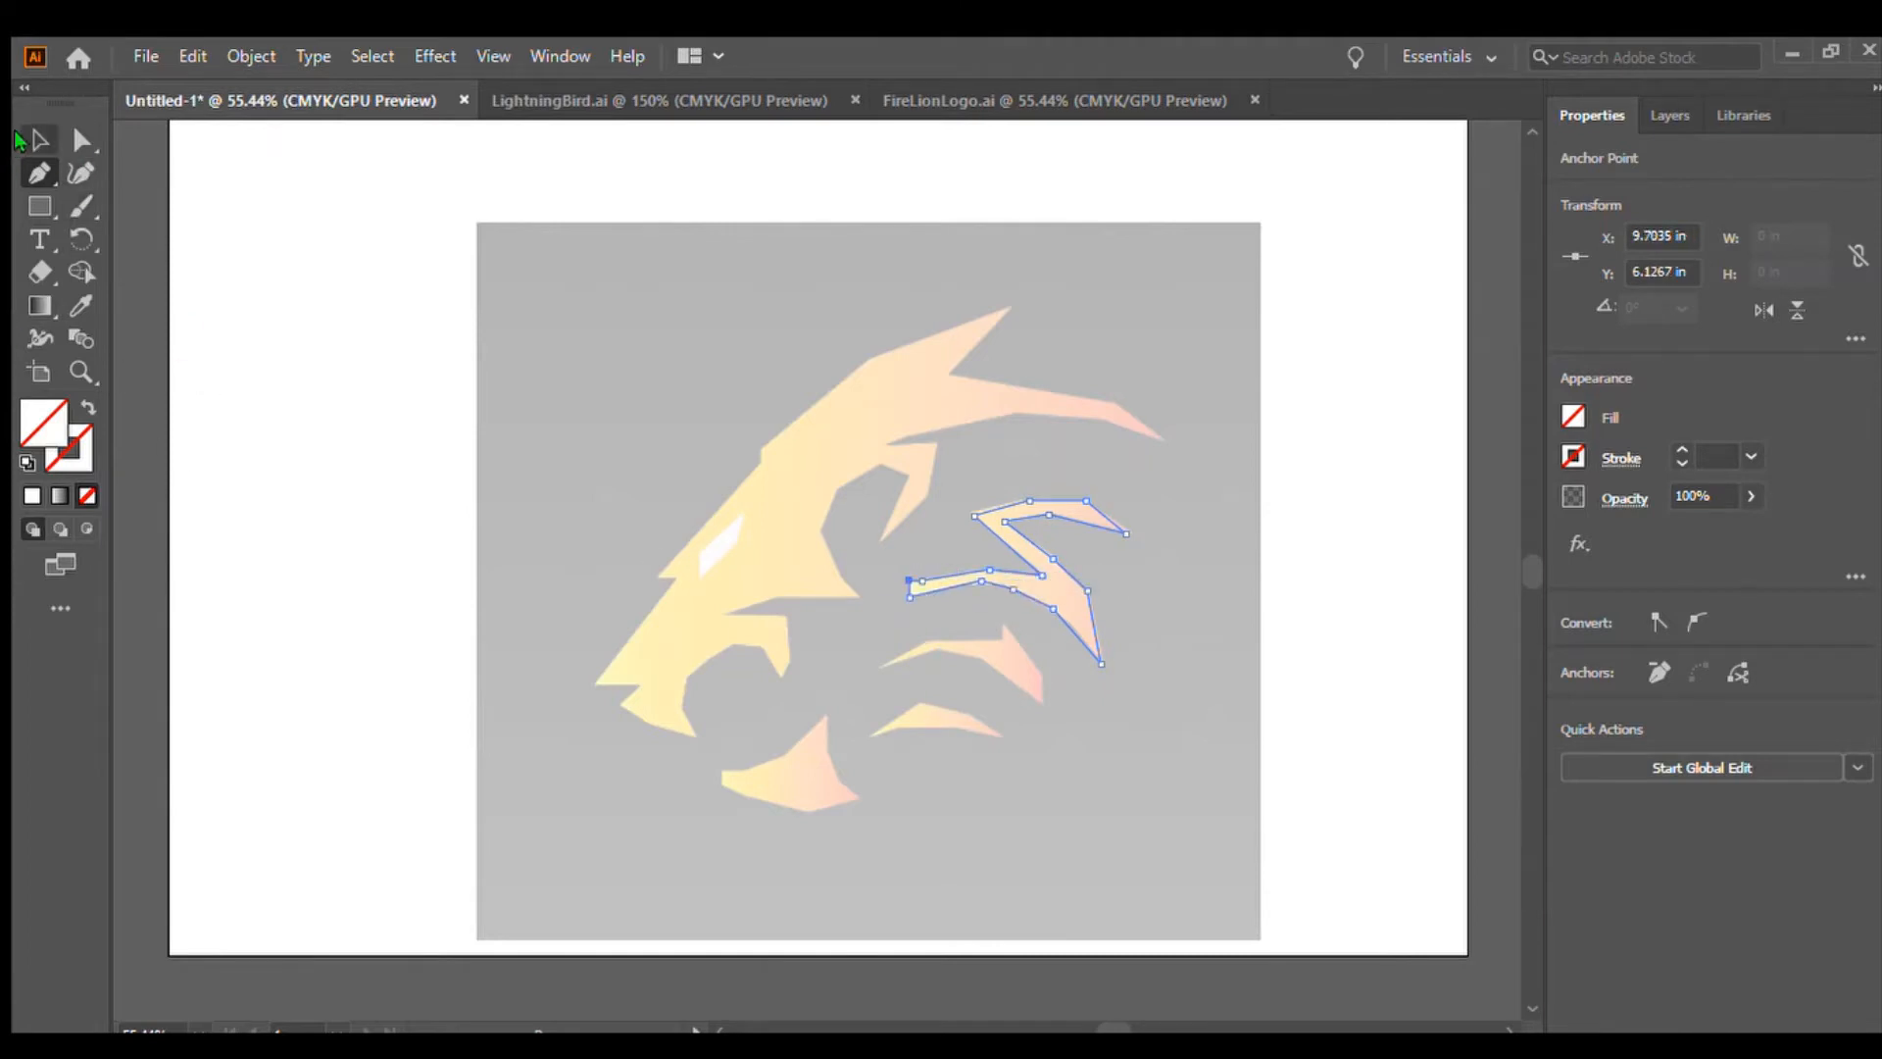
Delete the placed reference image behind the traced paths
left_click(39, 140)
left_click(402, 597)
left_click(587, 314)
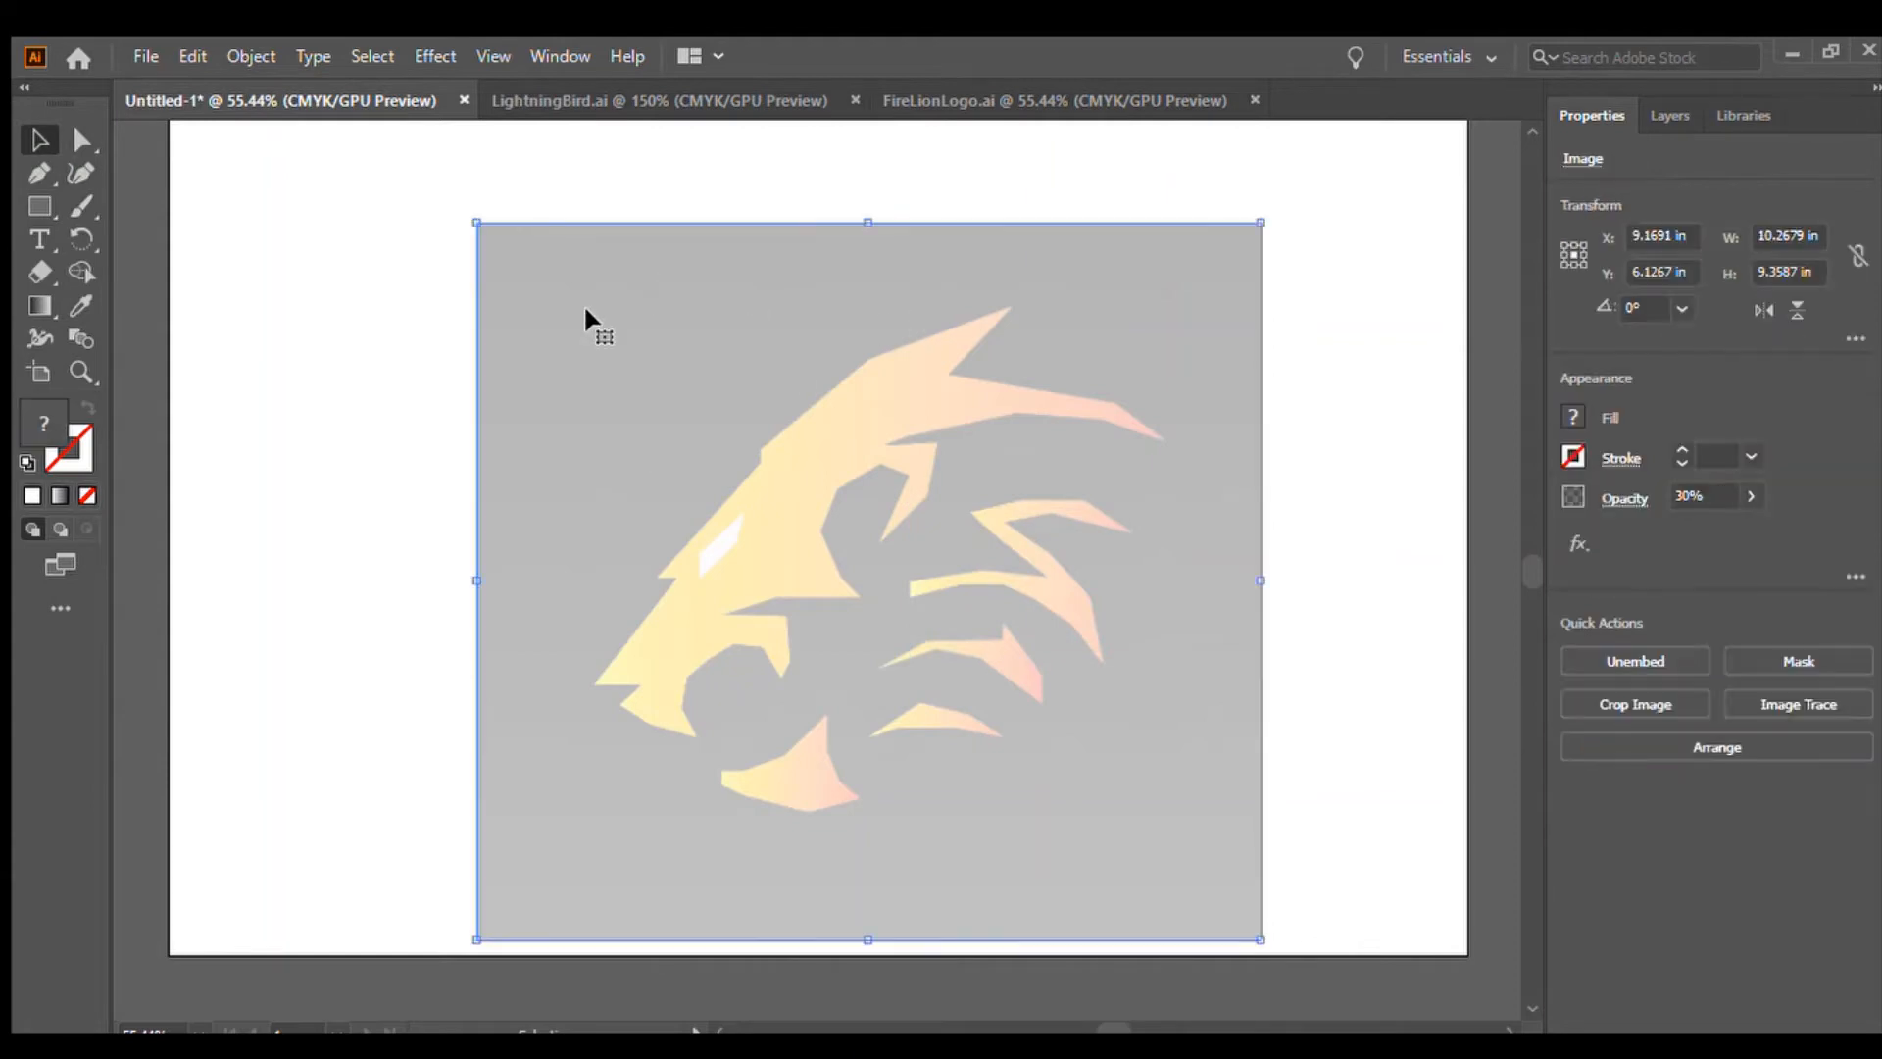
key("Delete")
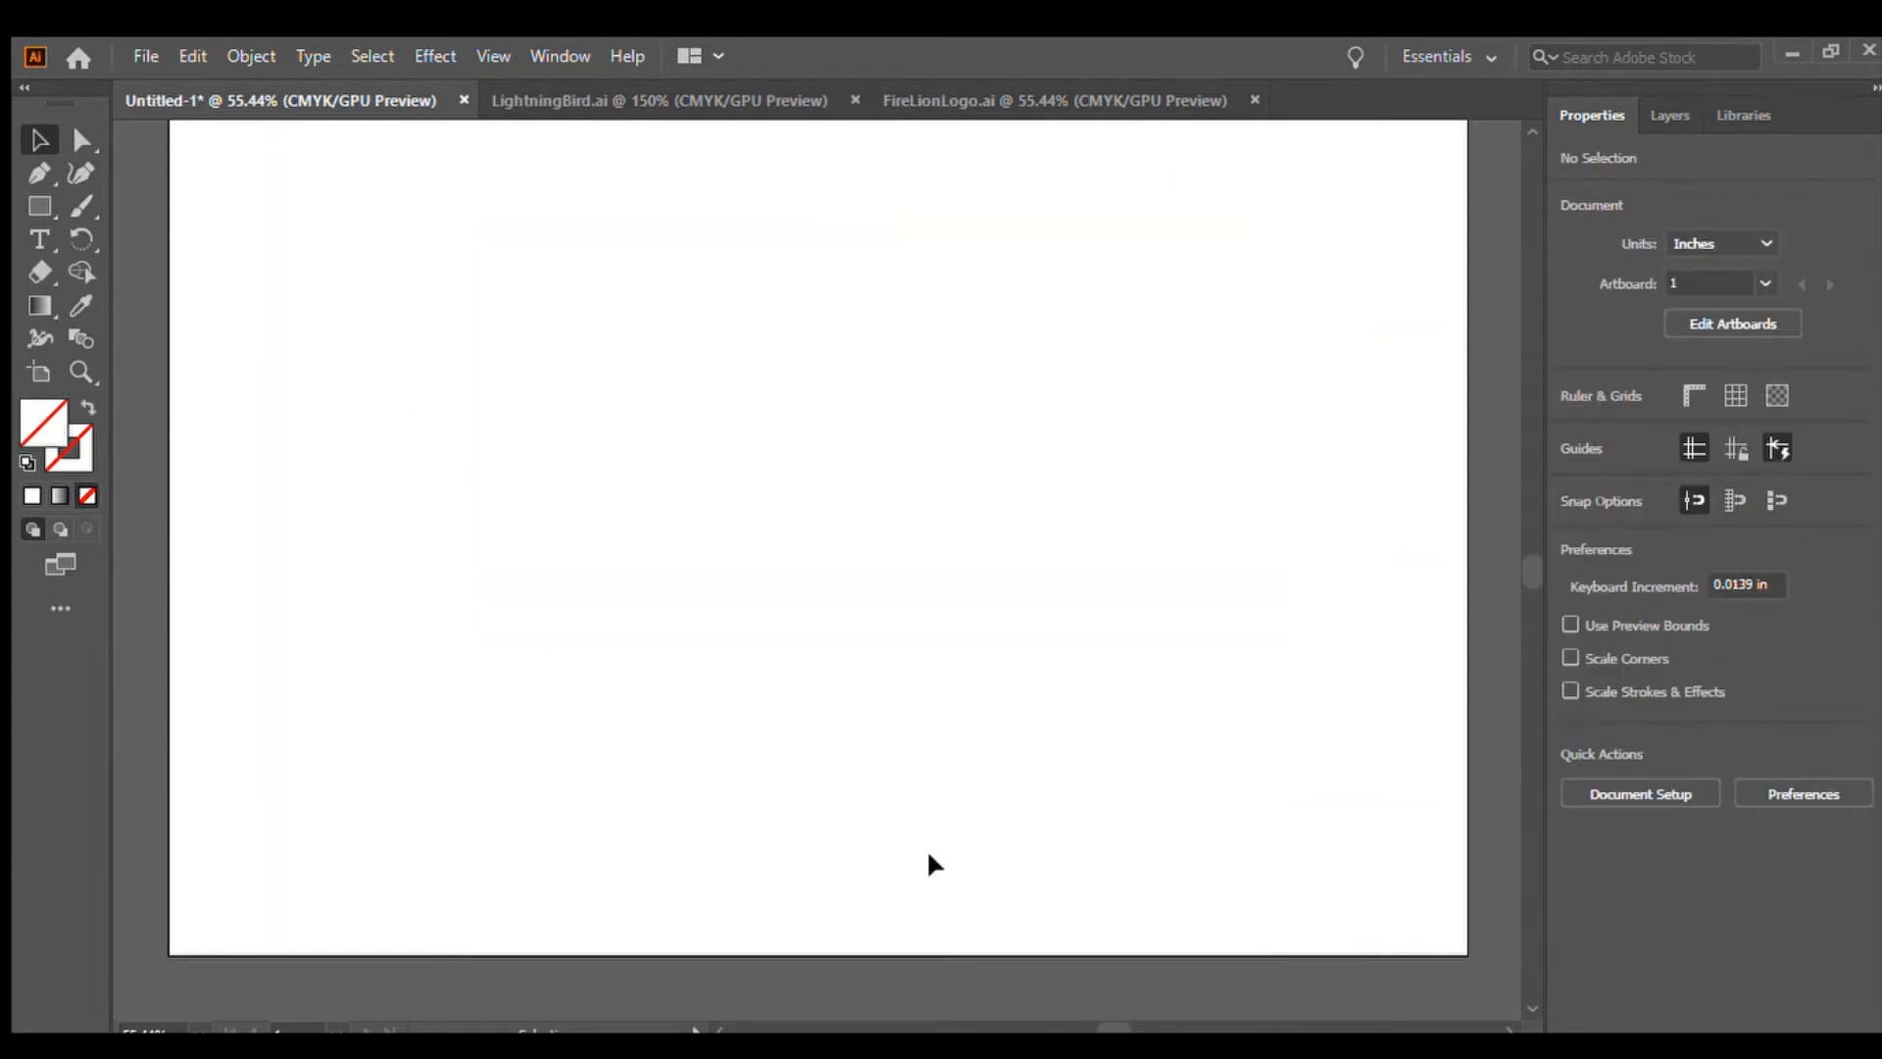
mouse_move(432, 255)
left_mouse_down()
mouse_move(1083, 890)
mouse_move(1242, 988)
left_mouse_up()
left_click(335, 409)
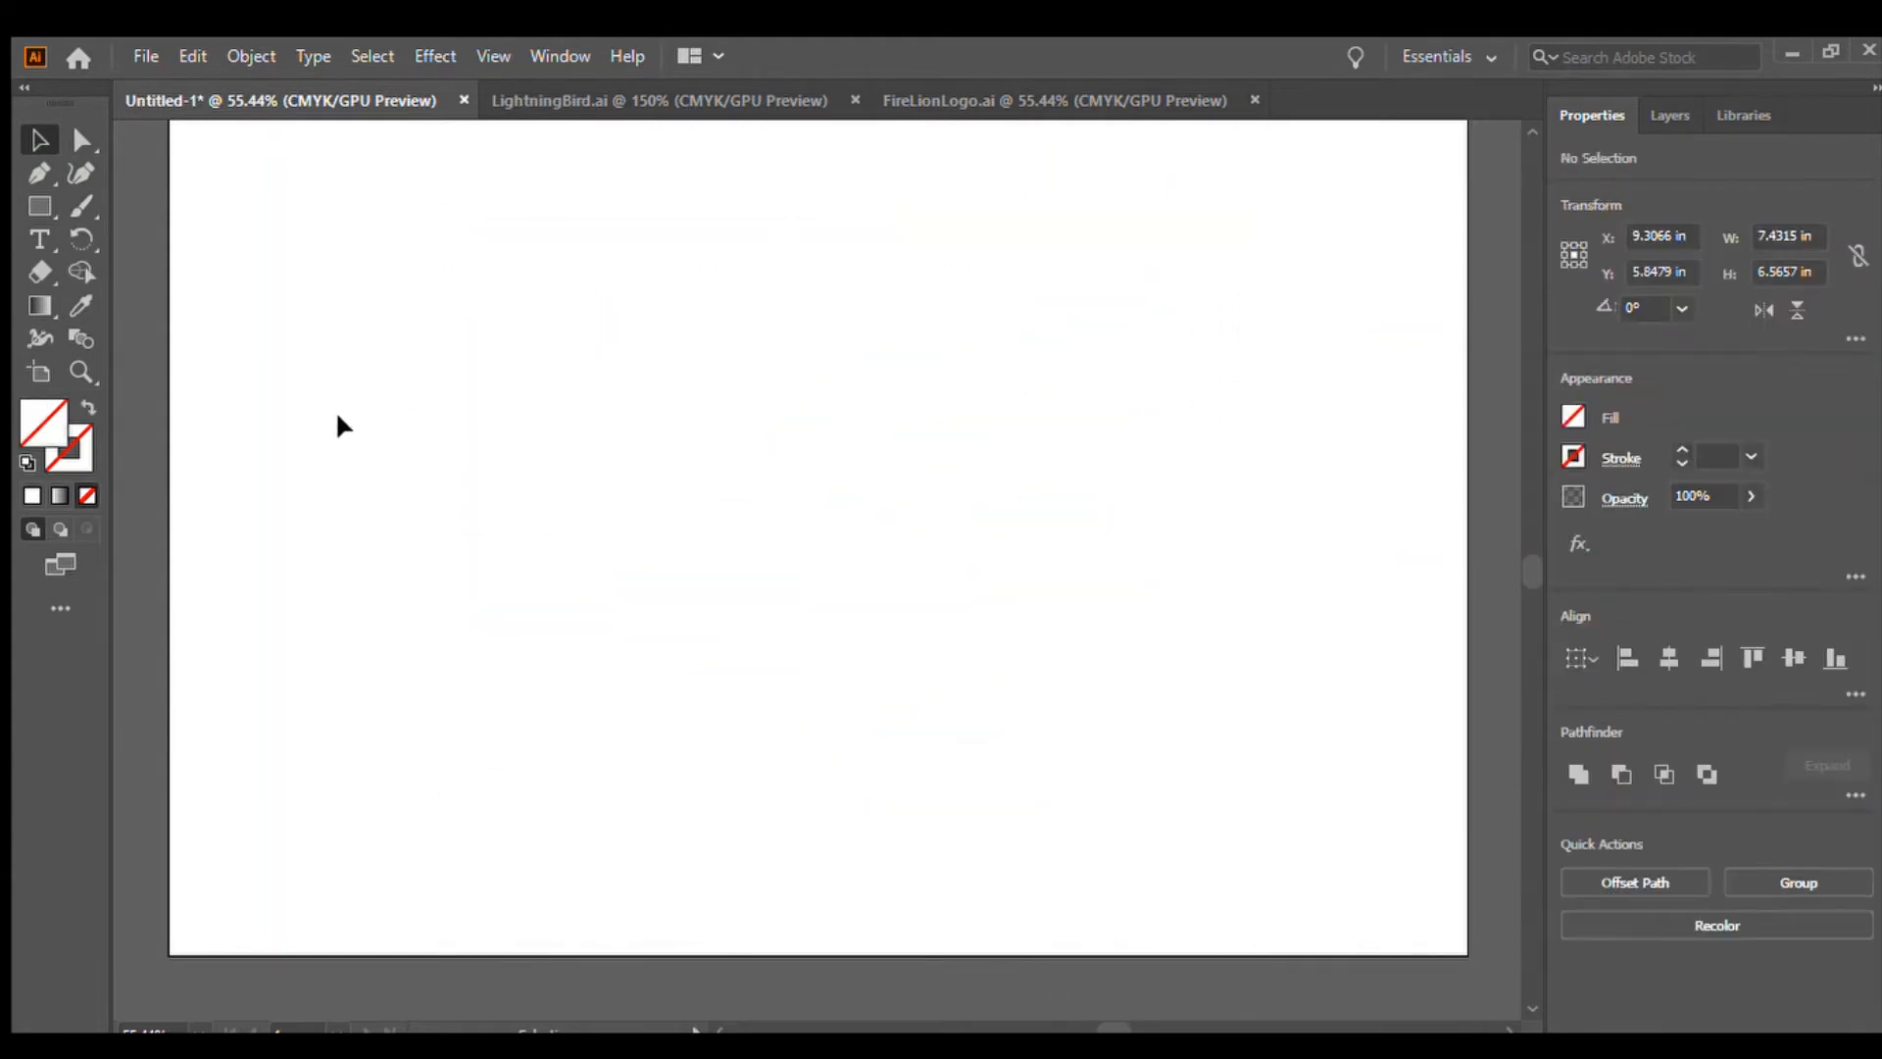
mouse_move(490, 307)
left_mouse_down()
mouse_move(998, 784)
mouse_move(1343, 902)
left_mouse_up()
left_click(1331, 620)
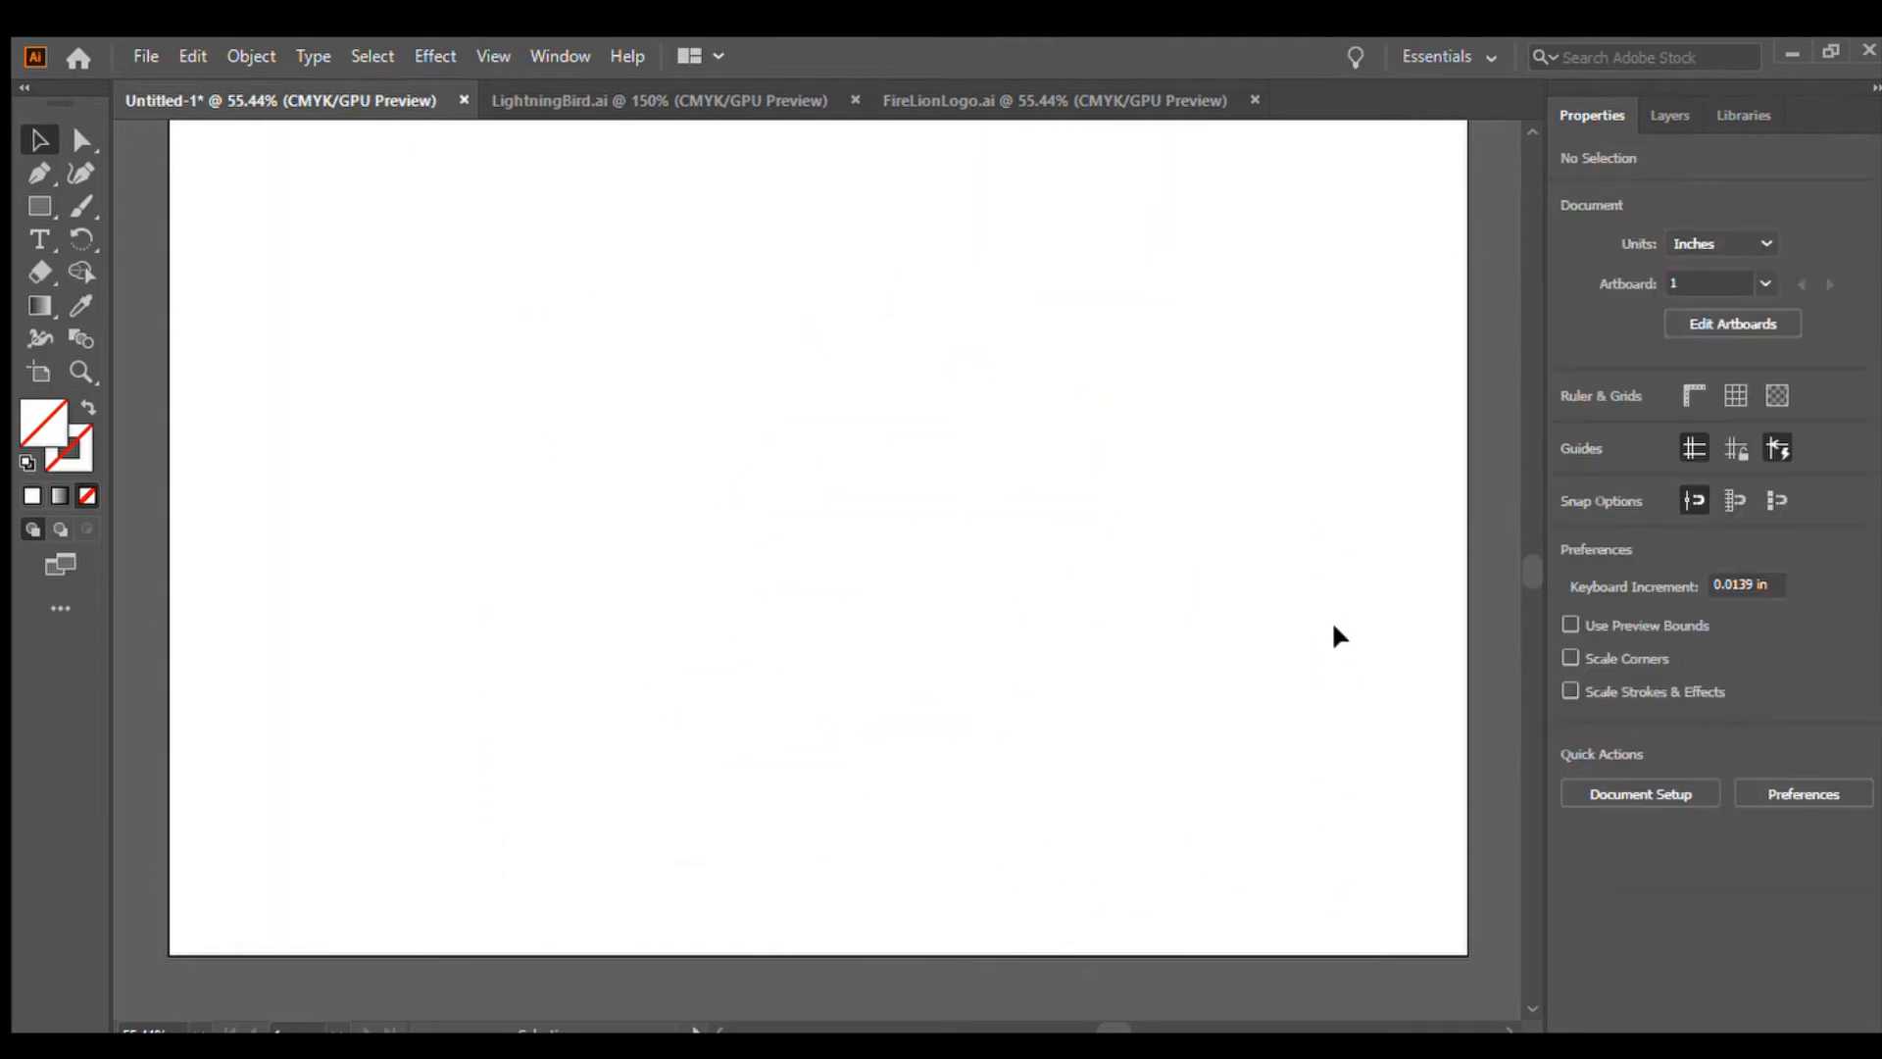
key("ctrl+z")
left_click(1333, 627)
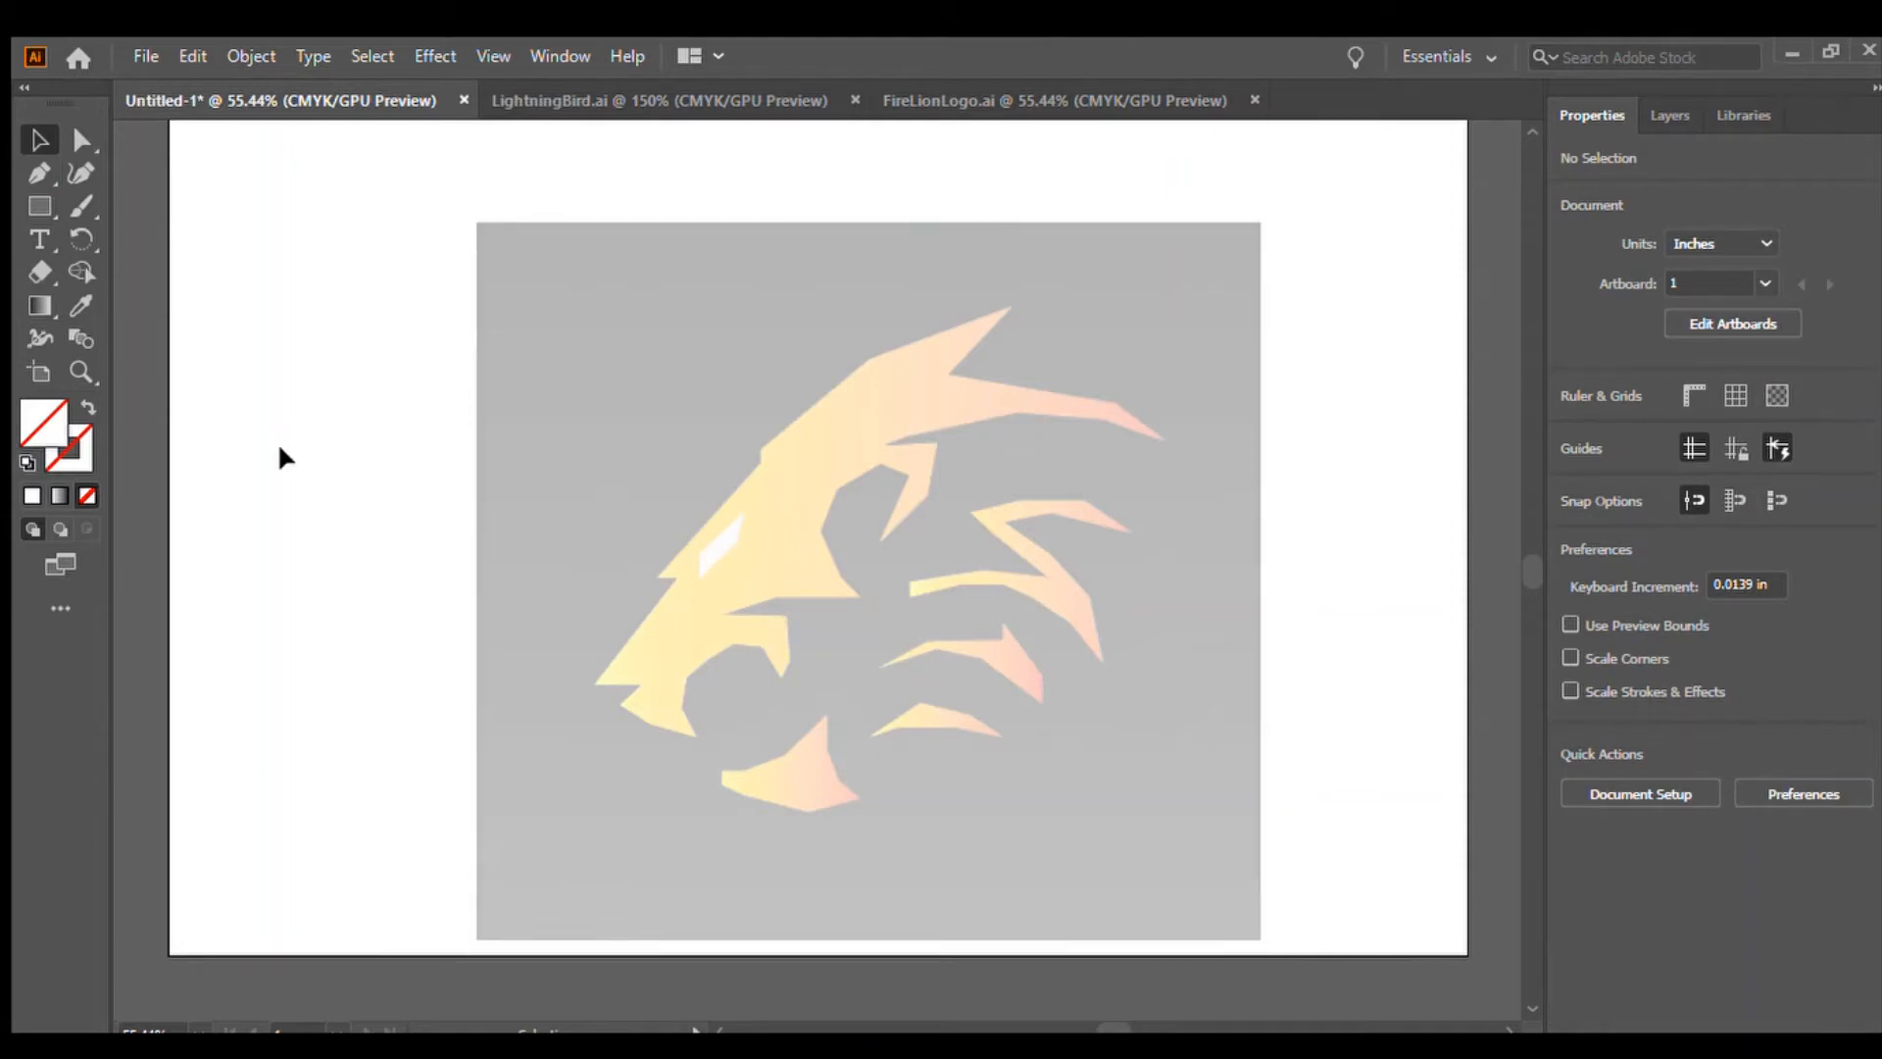
left_click(1206, 263)
key("Delete")
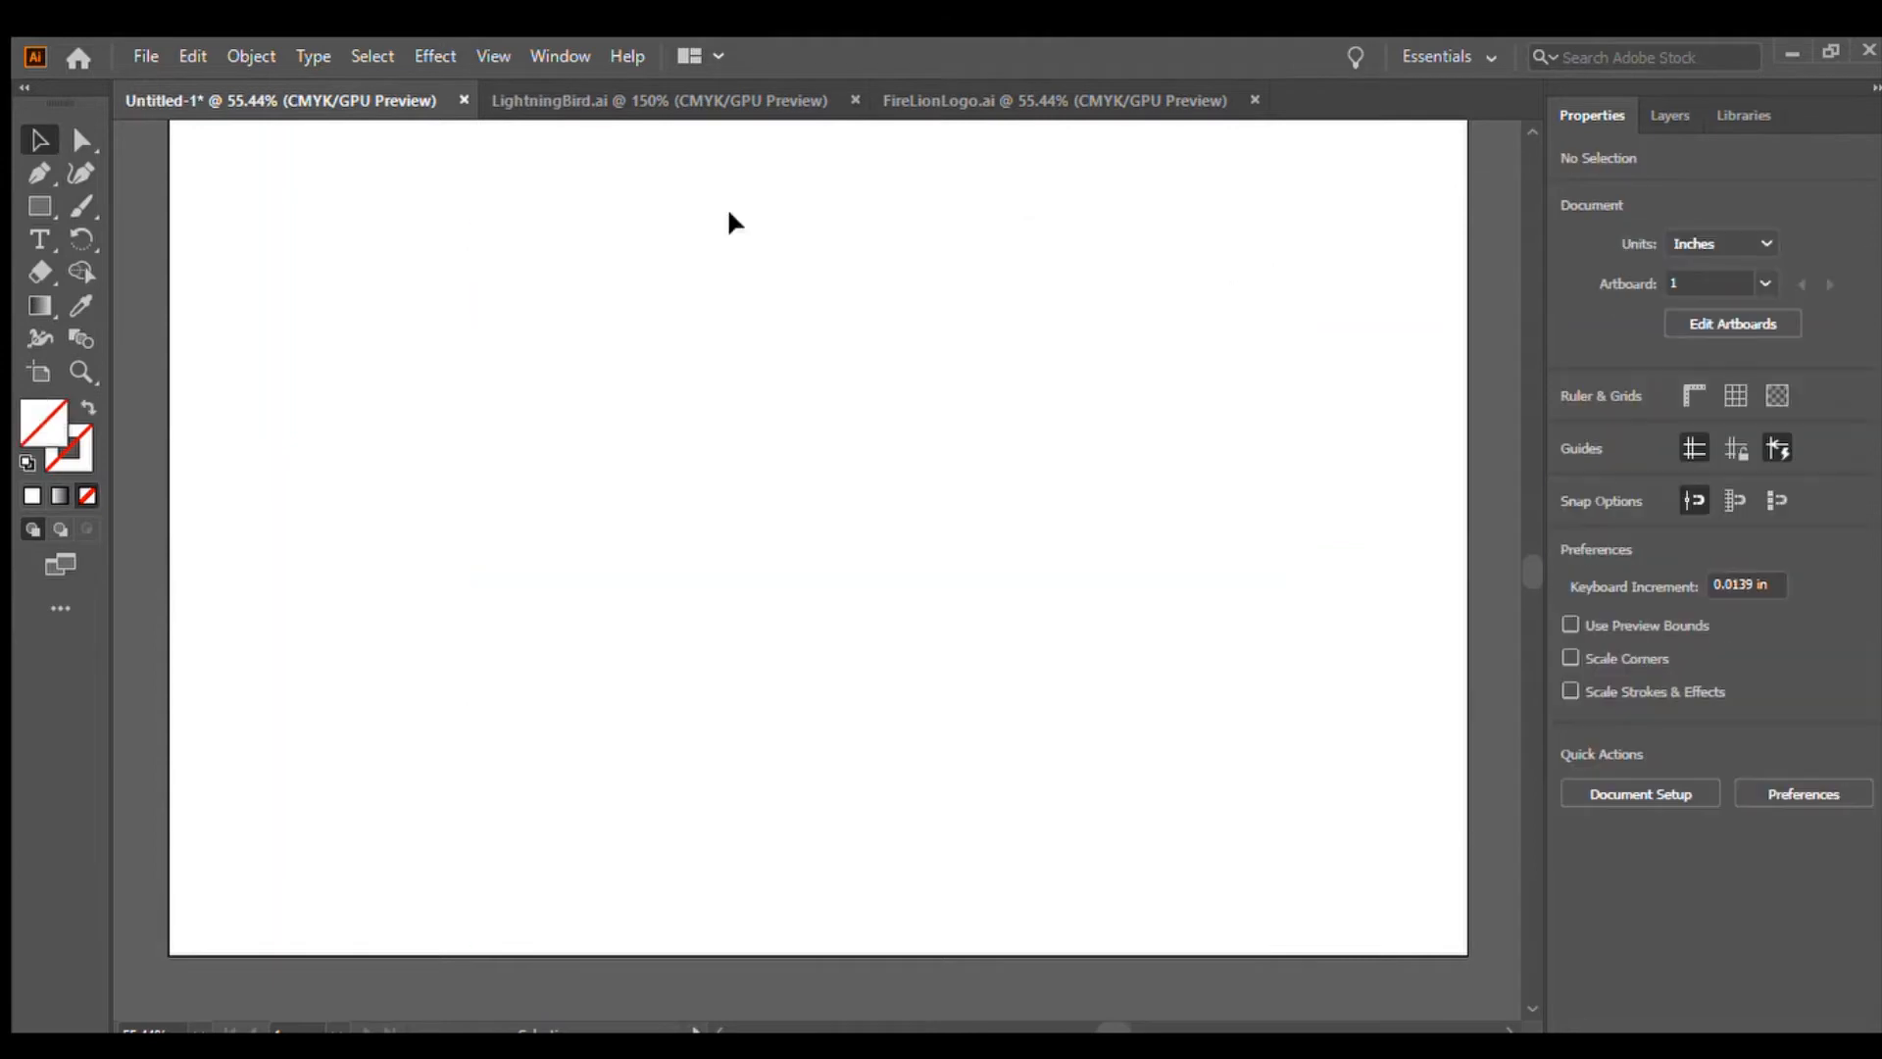
Select all traced paths and fill them with the yellow-to-orange gradient
left_click_drag(563, 244, 1282, 926)
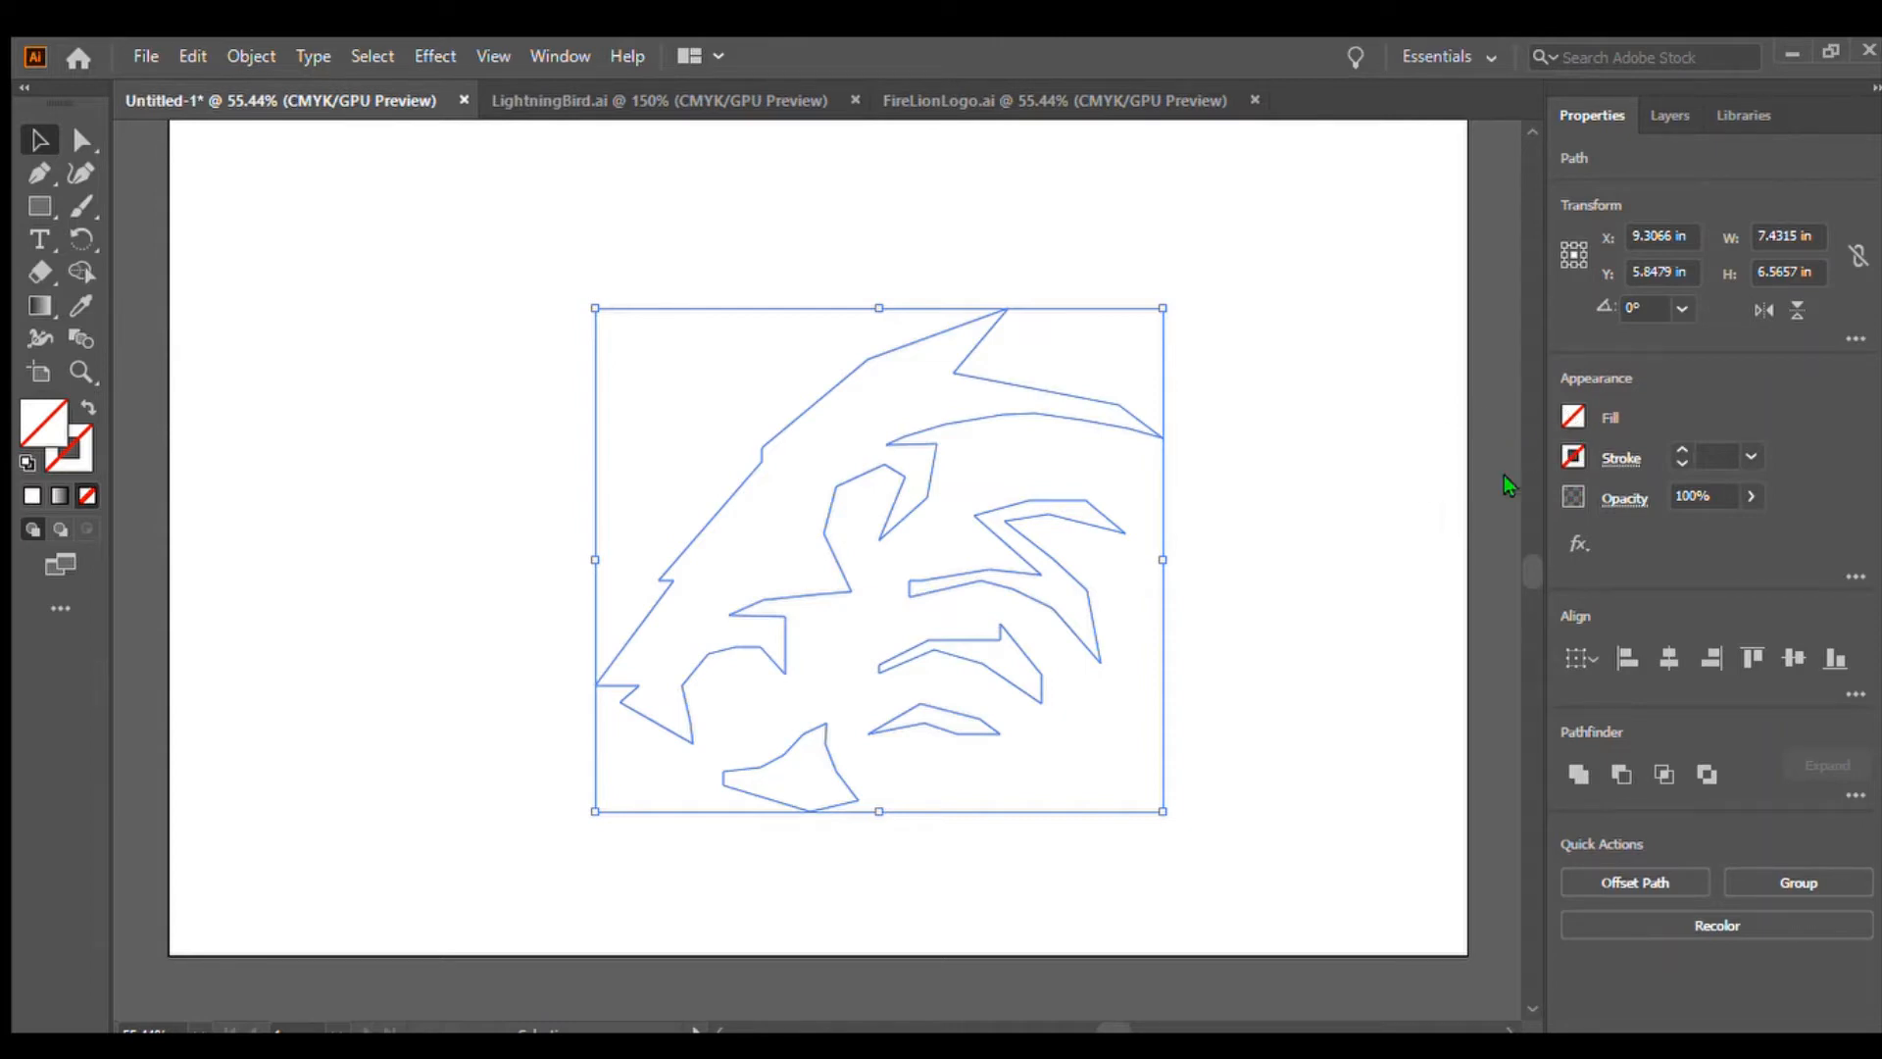
key("period")
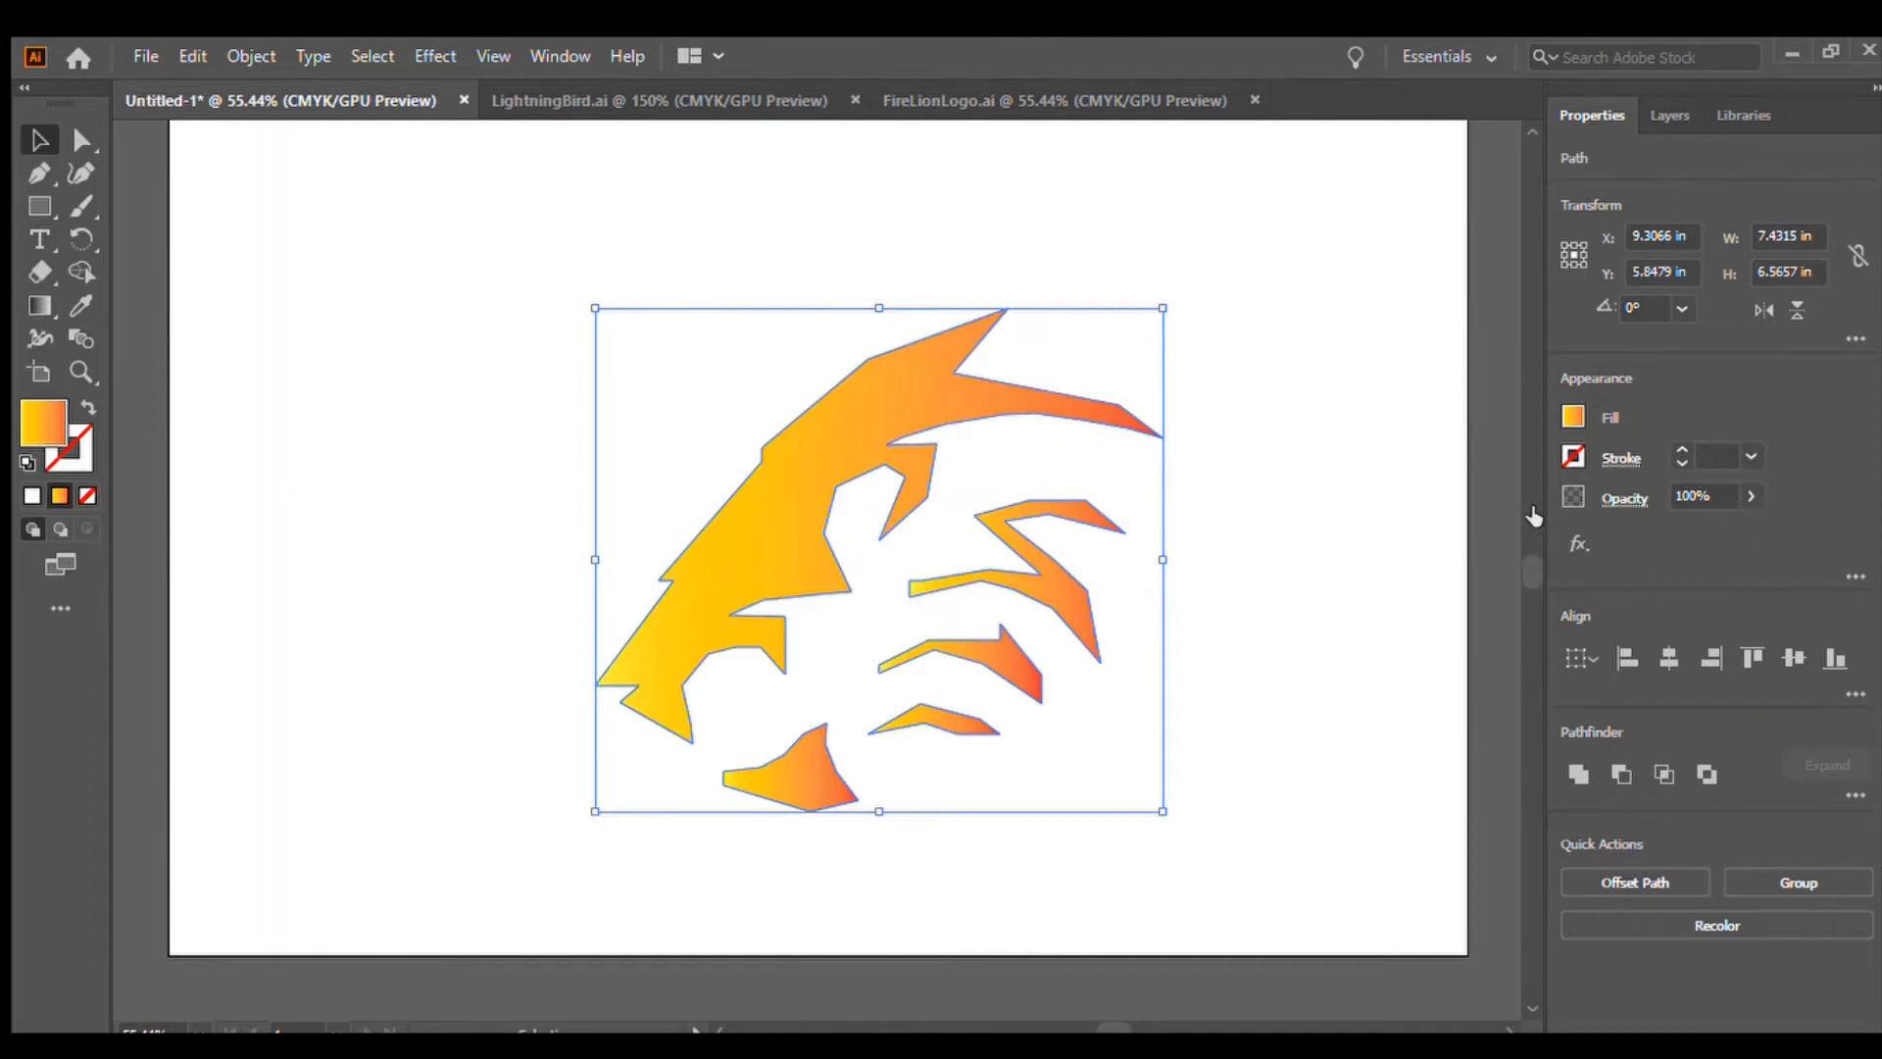
key("comma")
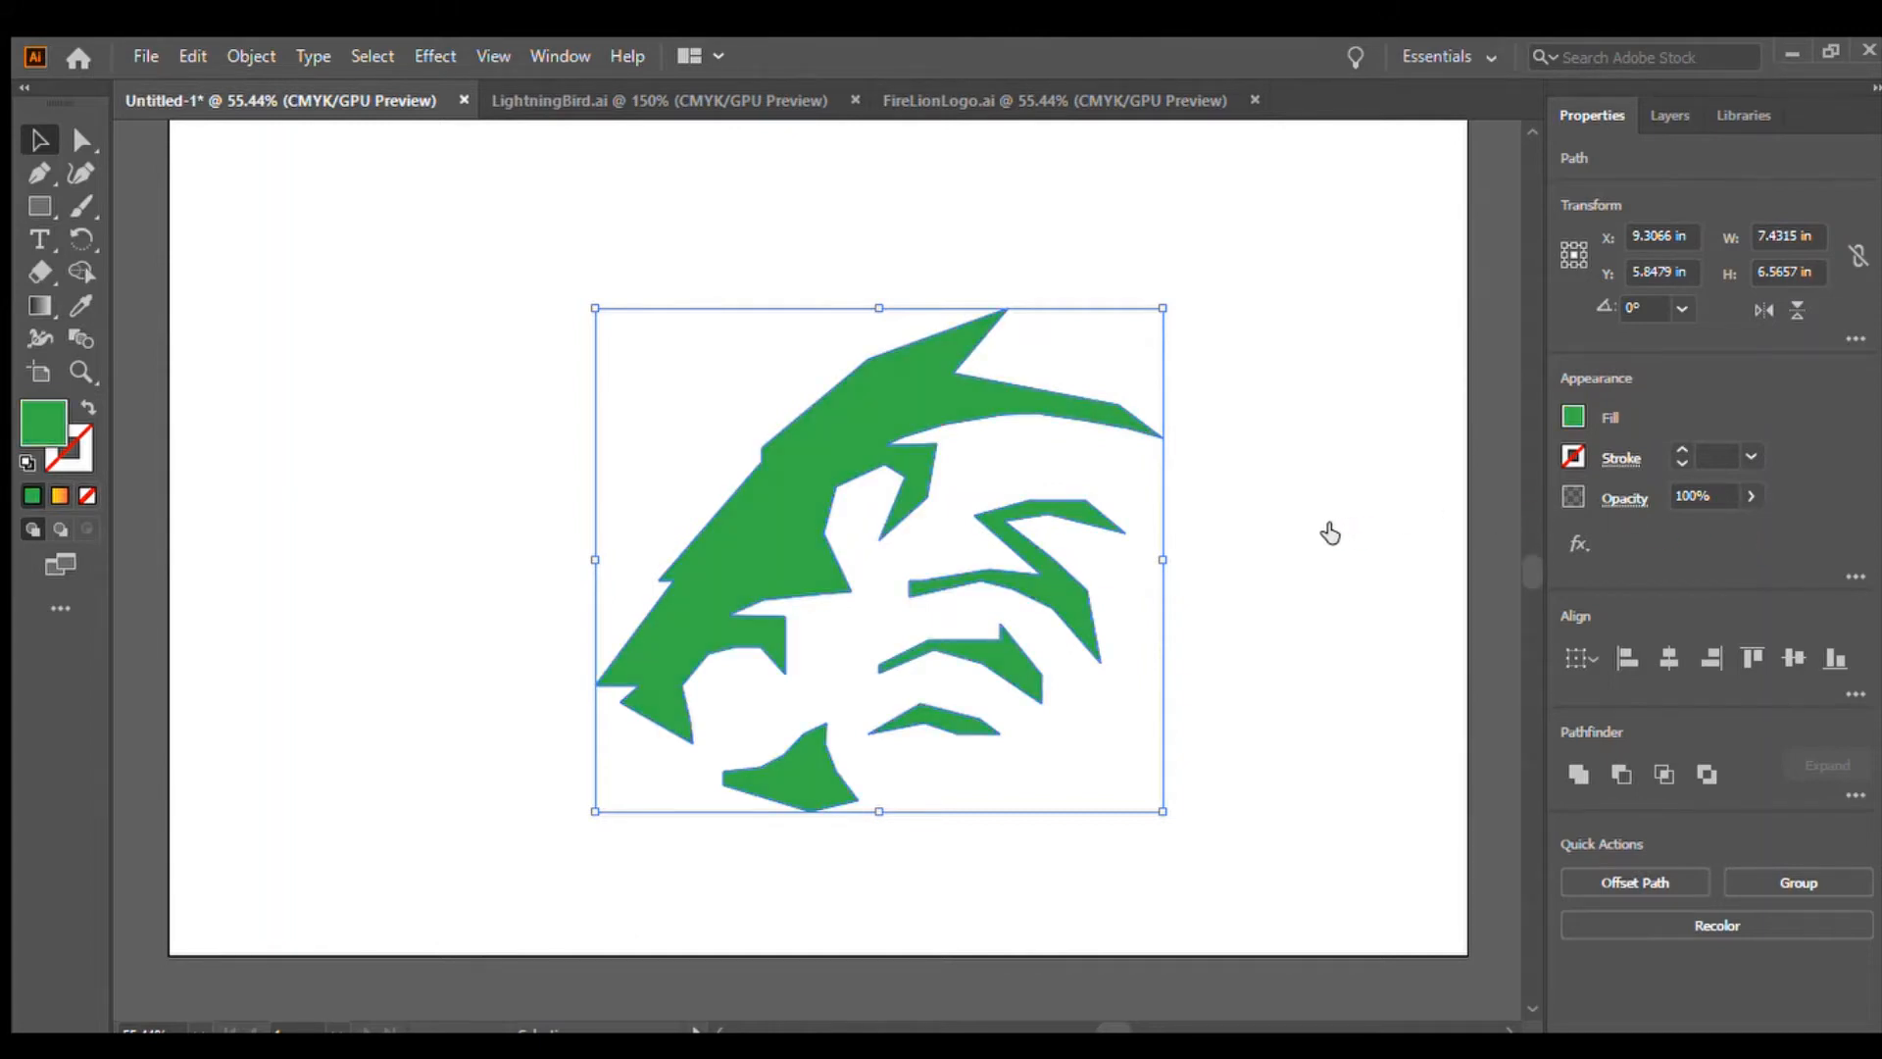
left_click(1412, 554)
left_click(1326, 553)
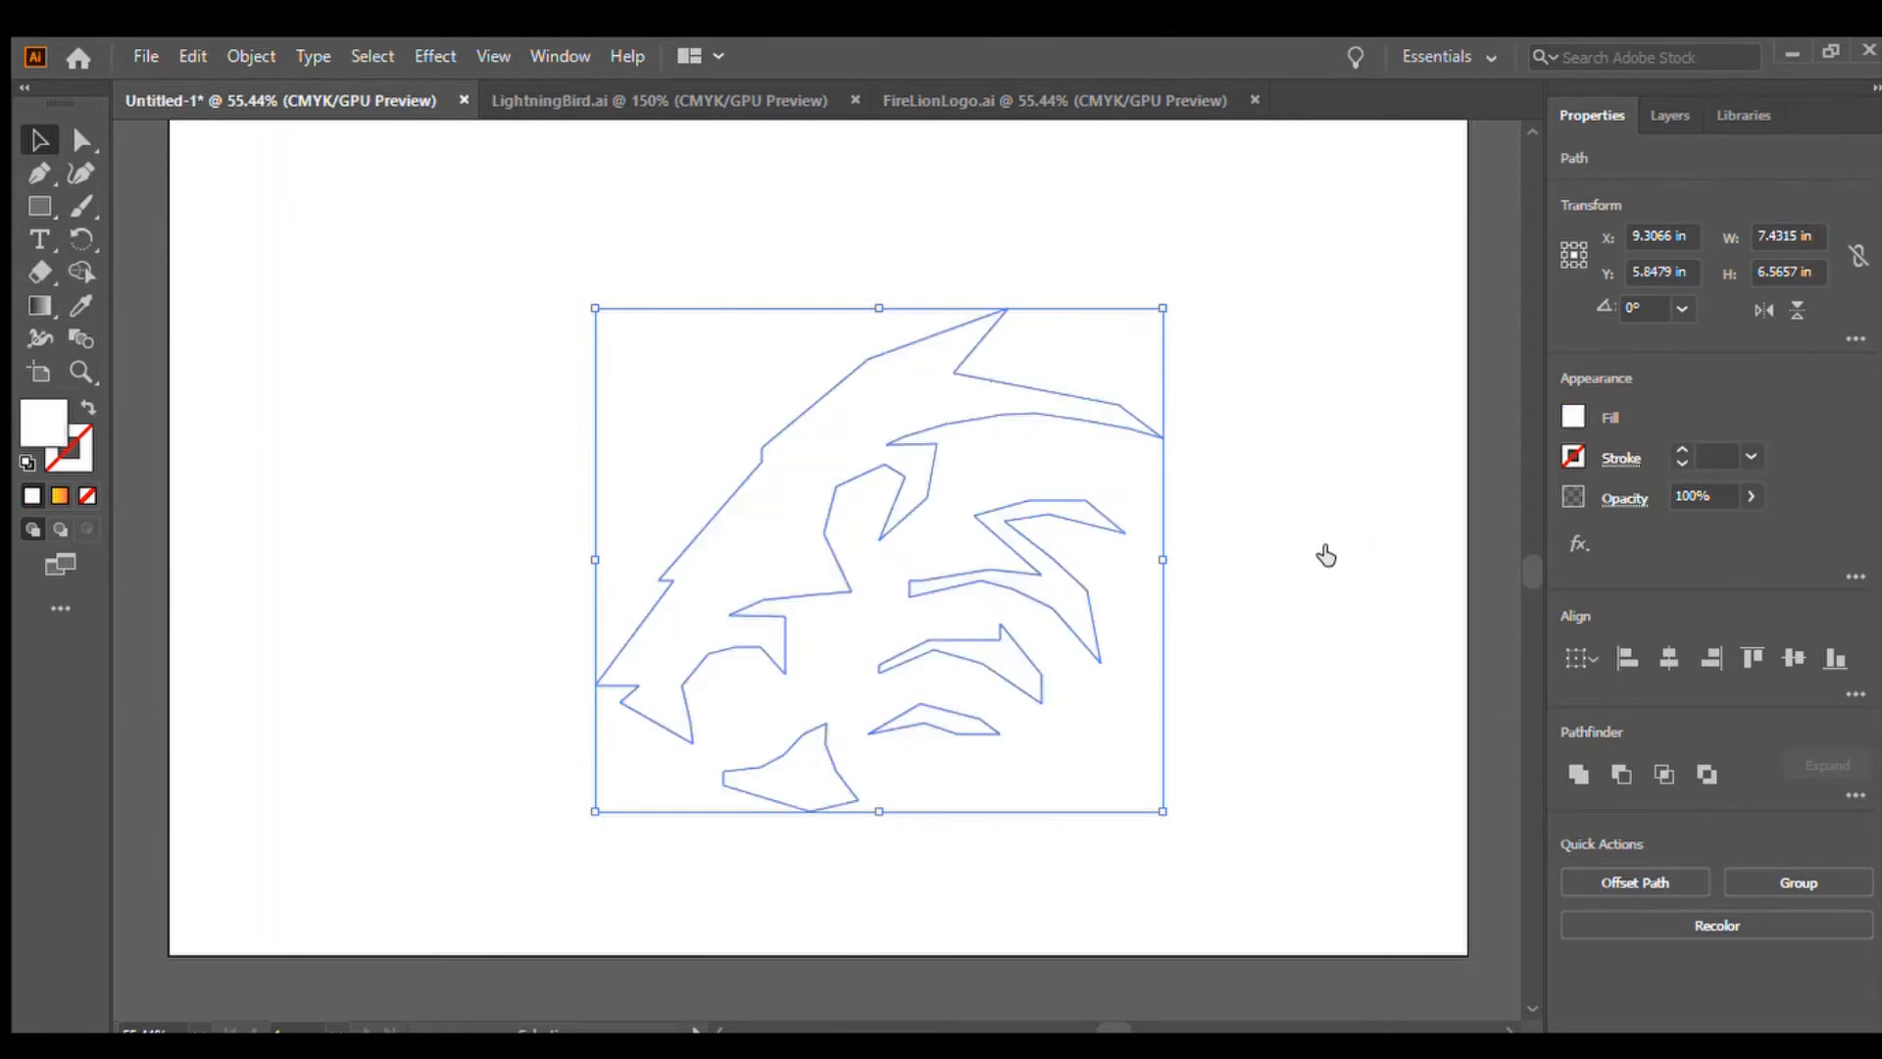
left_click(1520, 557)
left_click(1509, 557)
left_click(1525, 549)
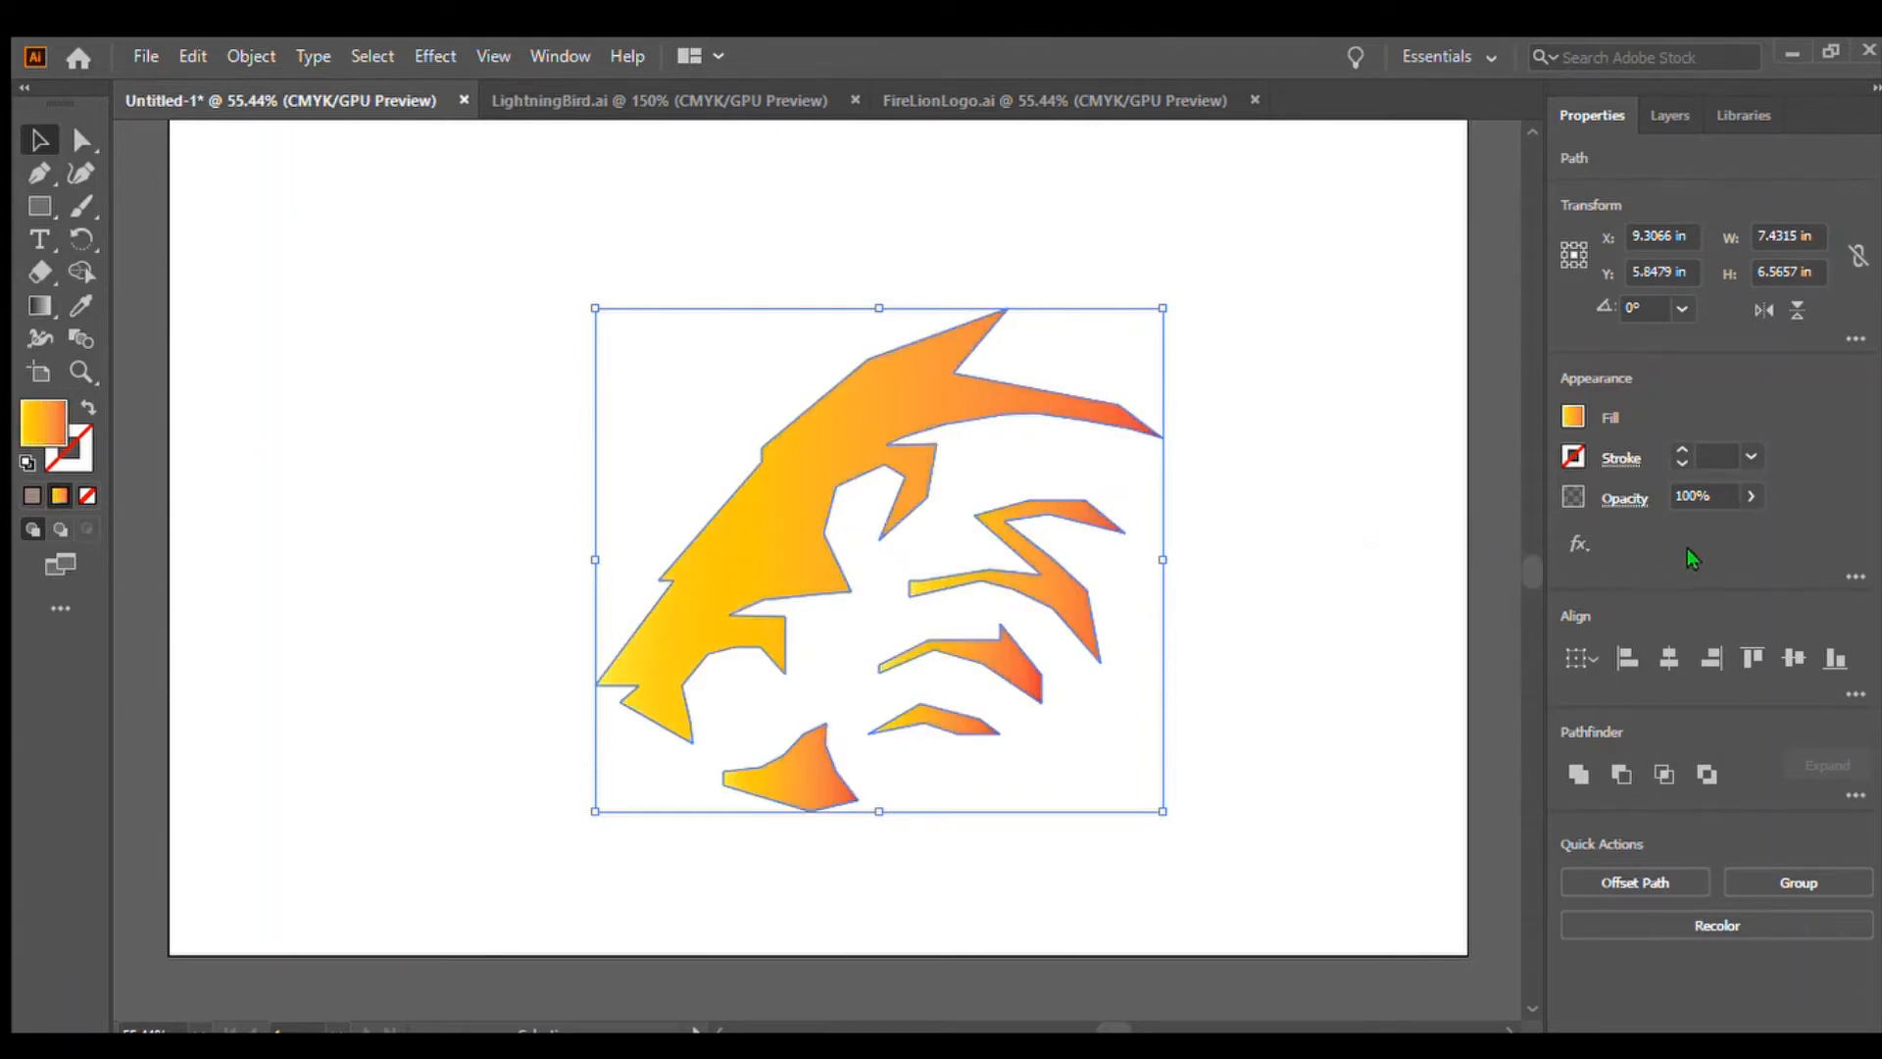
Select all the traced shapes, group them, and nudge the group slightly up and left
left_click(1395, 832)
left_click_drag(563, 378, 1180, 814)
left_click(1186, 828)
mouse_move(775, 525)
left_mouse_down()
mouse_move(774, 486)
mouse_move(775, 528)
left_mouse_up()
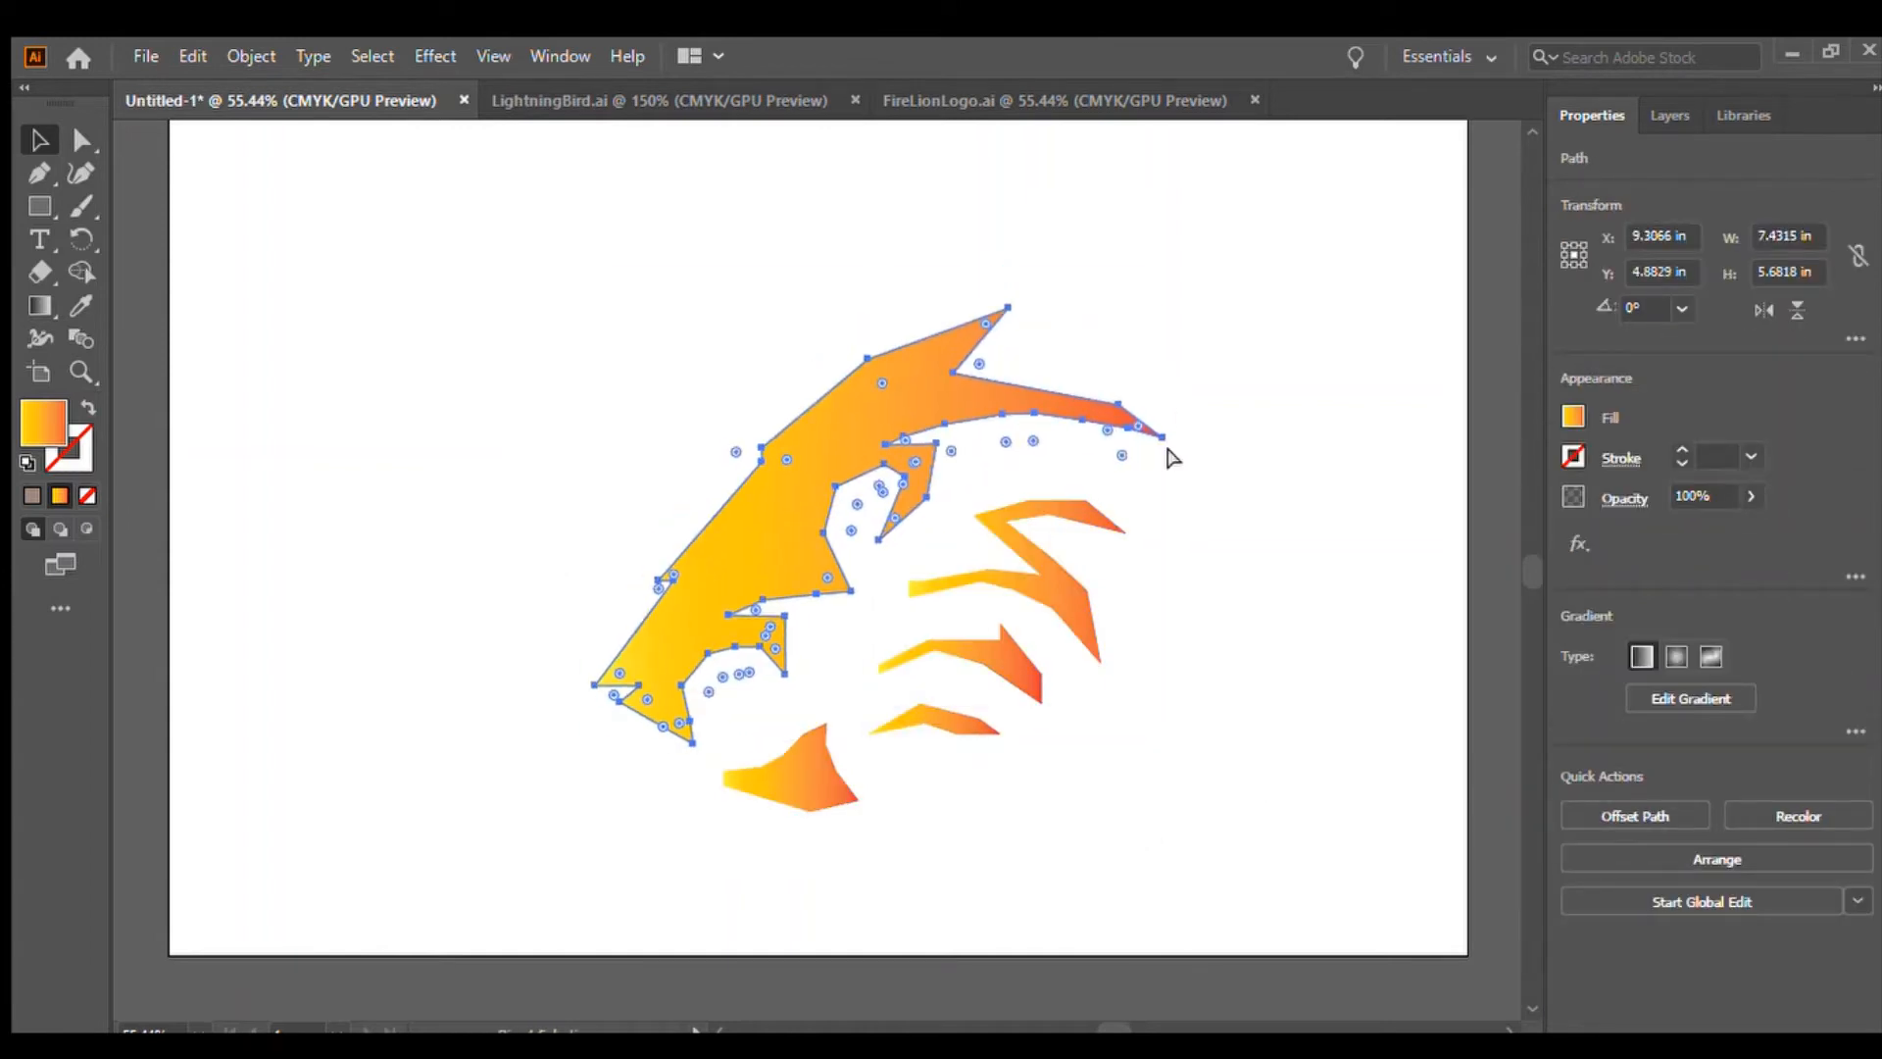
left_click(1267, 659)
left_click_drag(394, 338, 1290, 912)
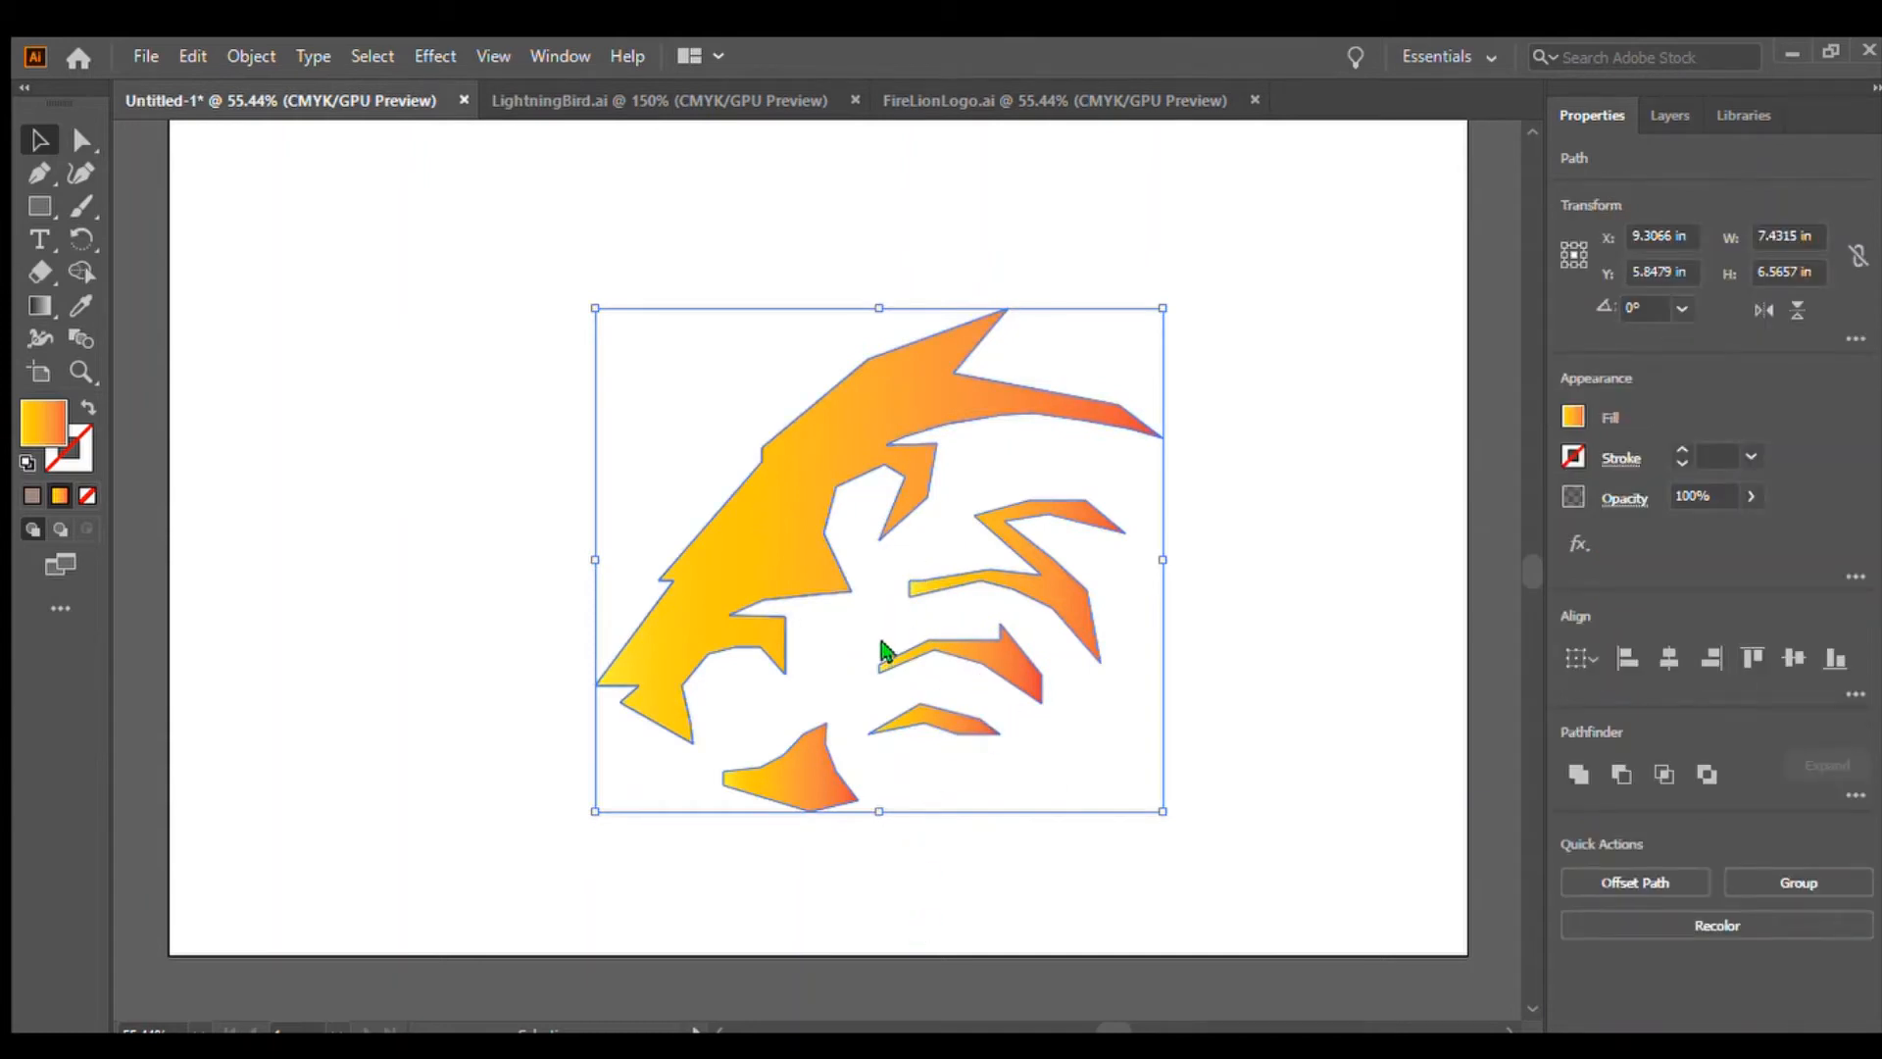
key("ctrl+g")
left_click_drag(806, 463, 775, 449)
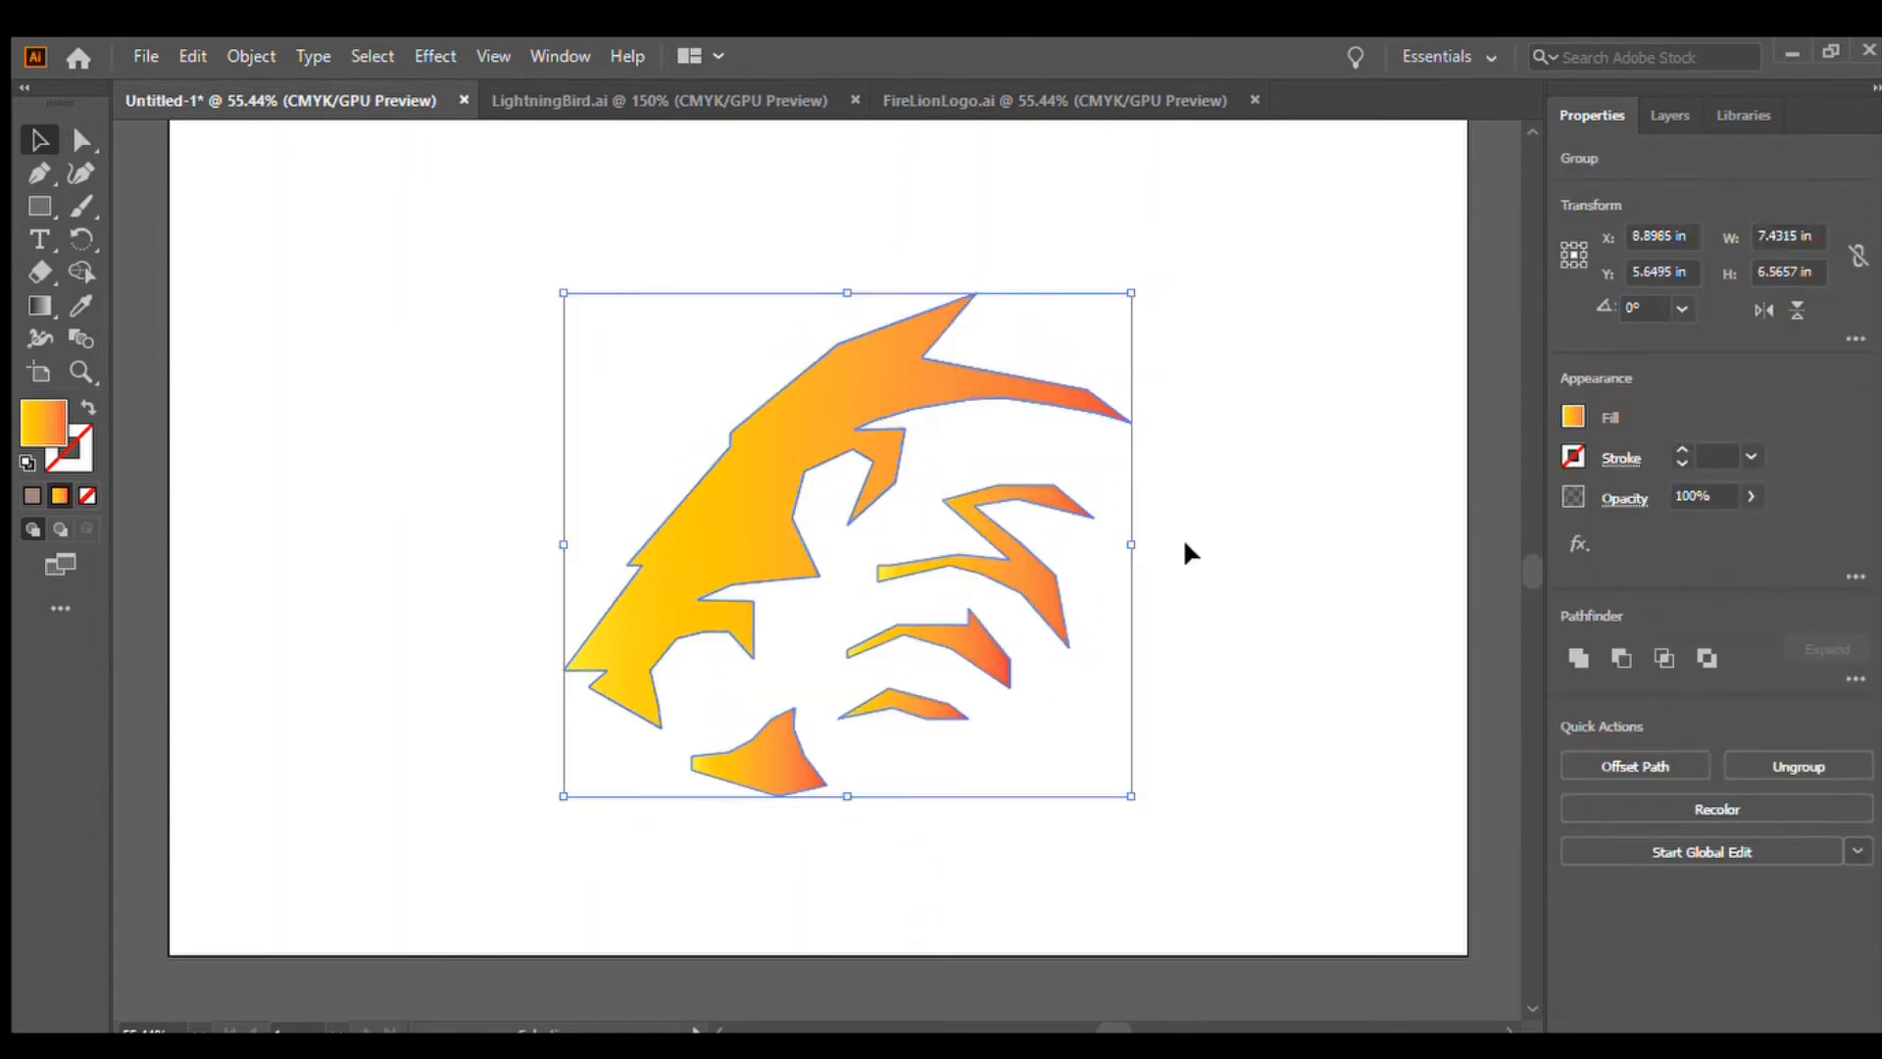
left_click(1294, 602)
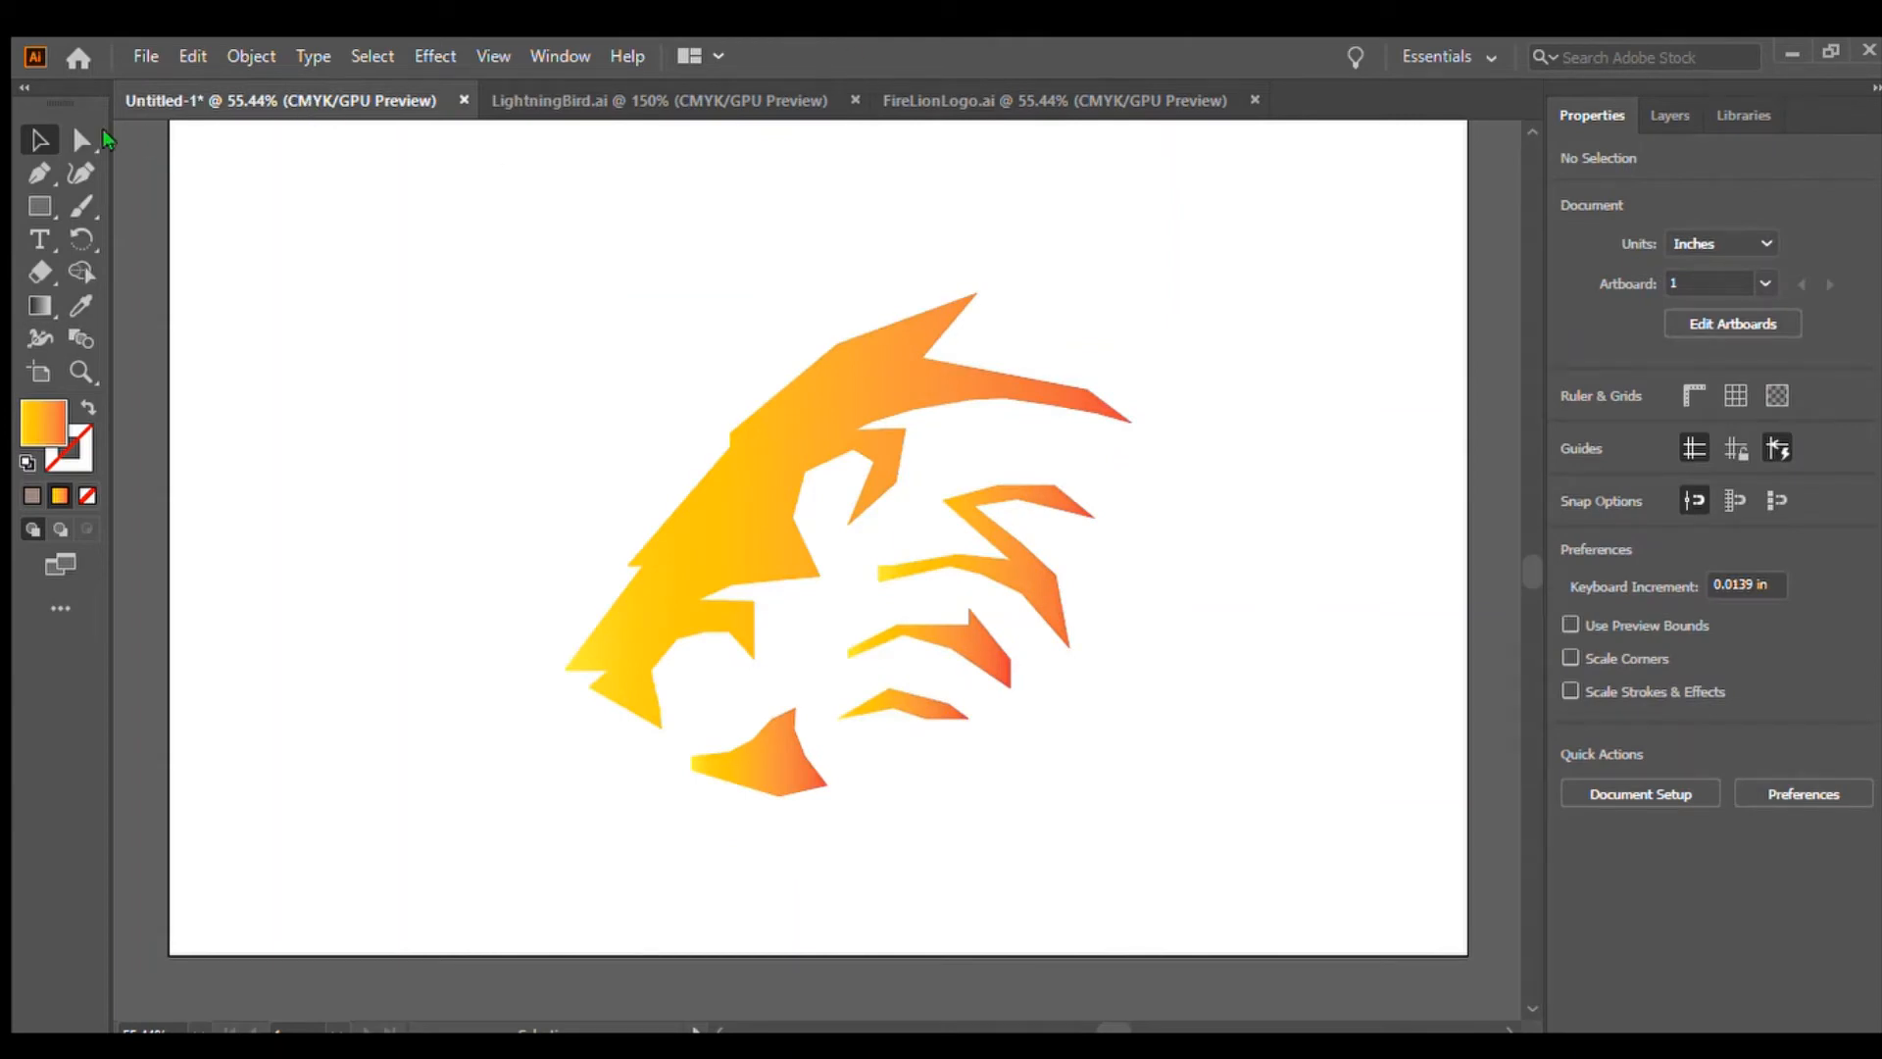
Try drawing a black-filled eye shape on the head with the Pen tool, then delete it
left_click(40, 173)
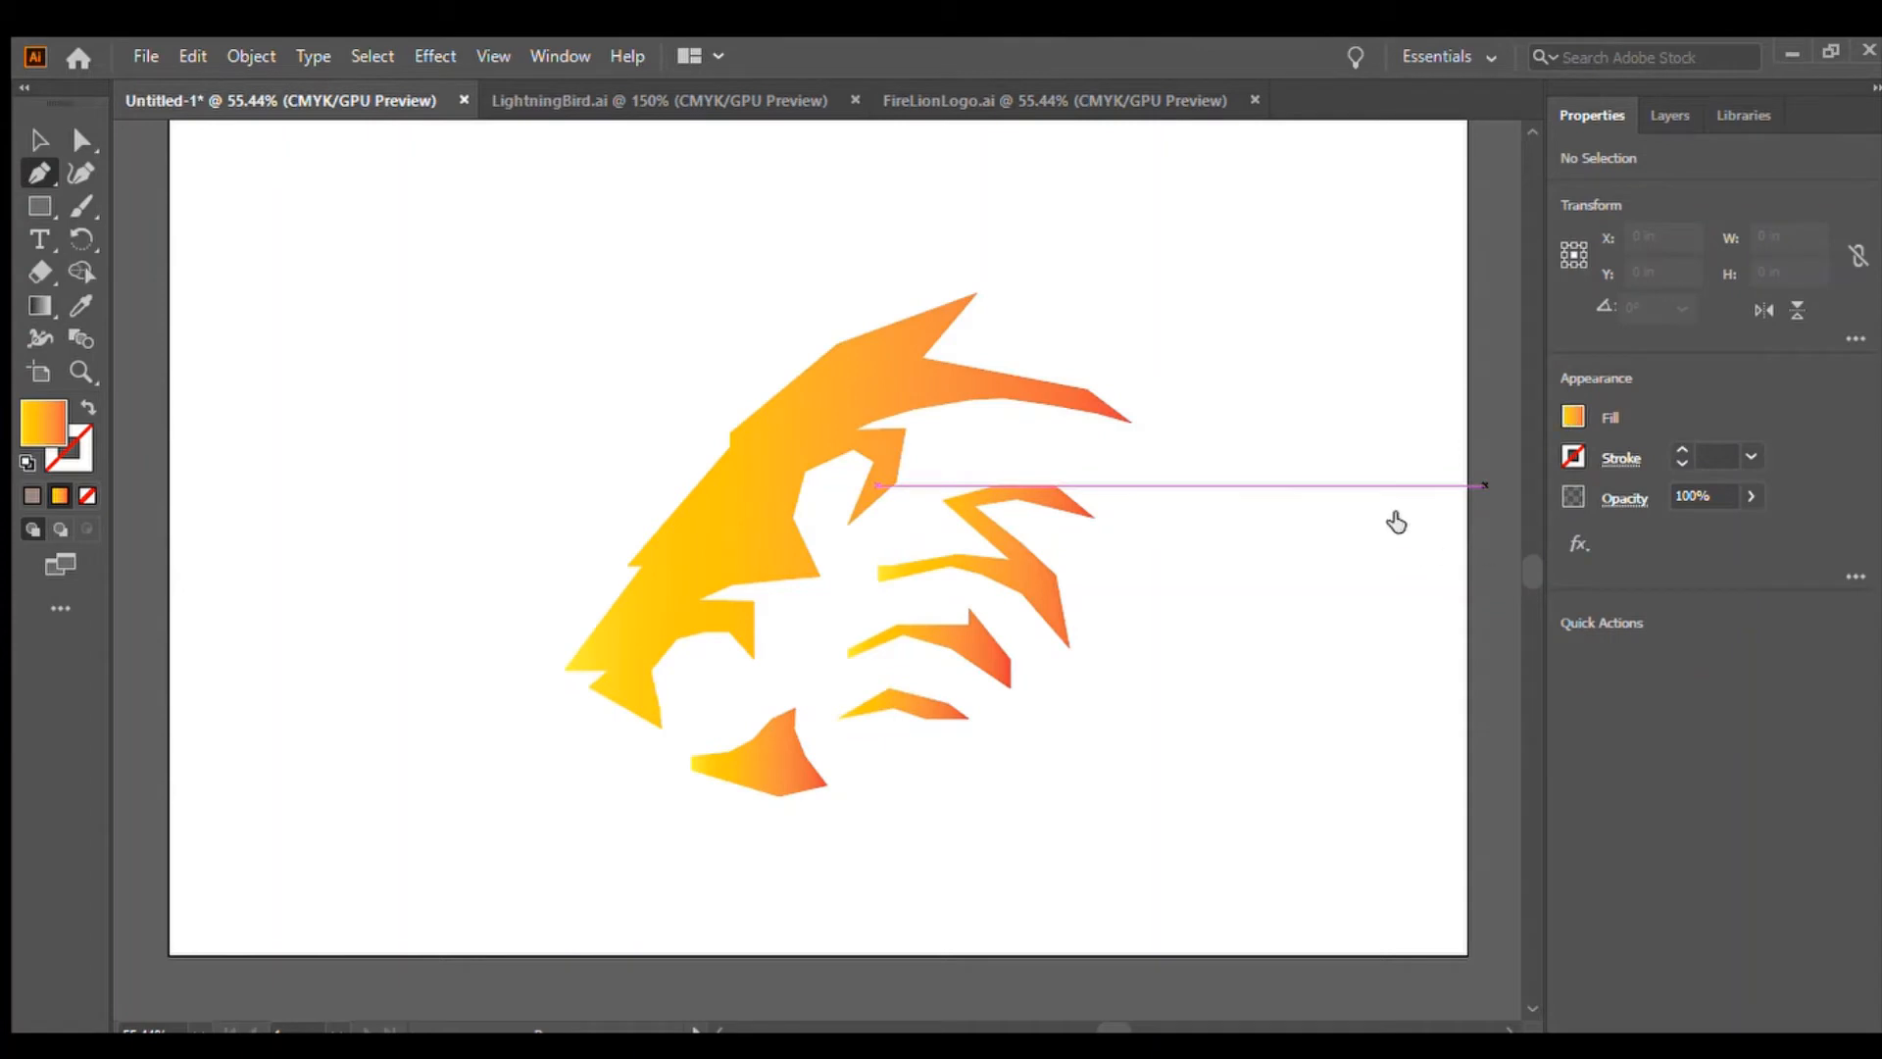
left_click(1311, 513)
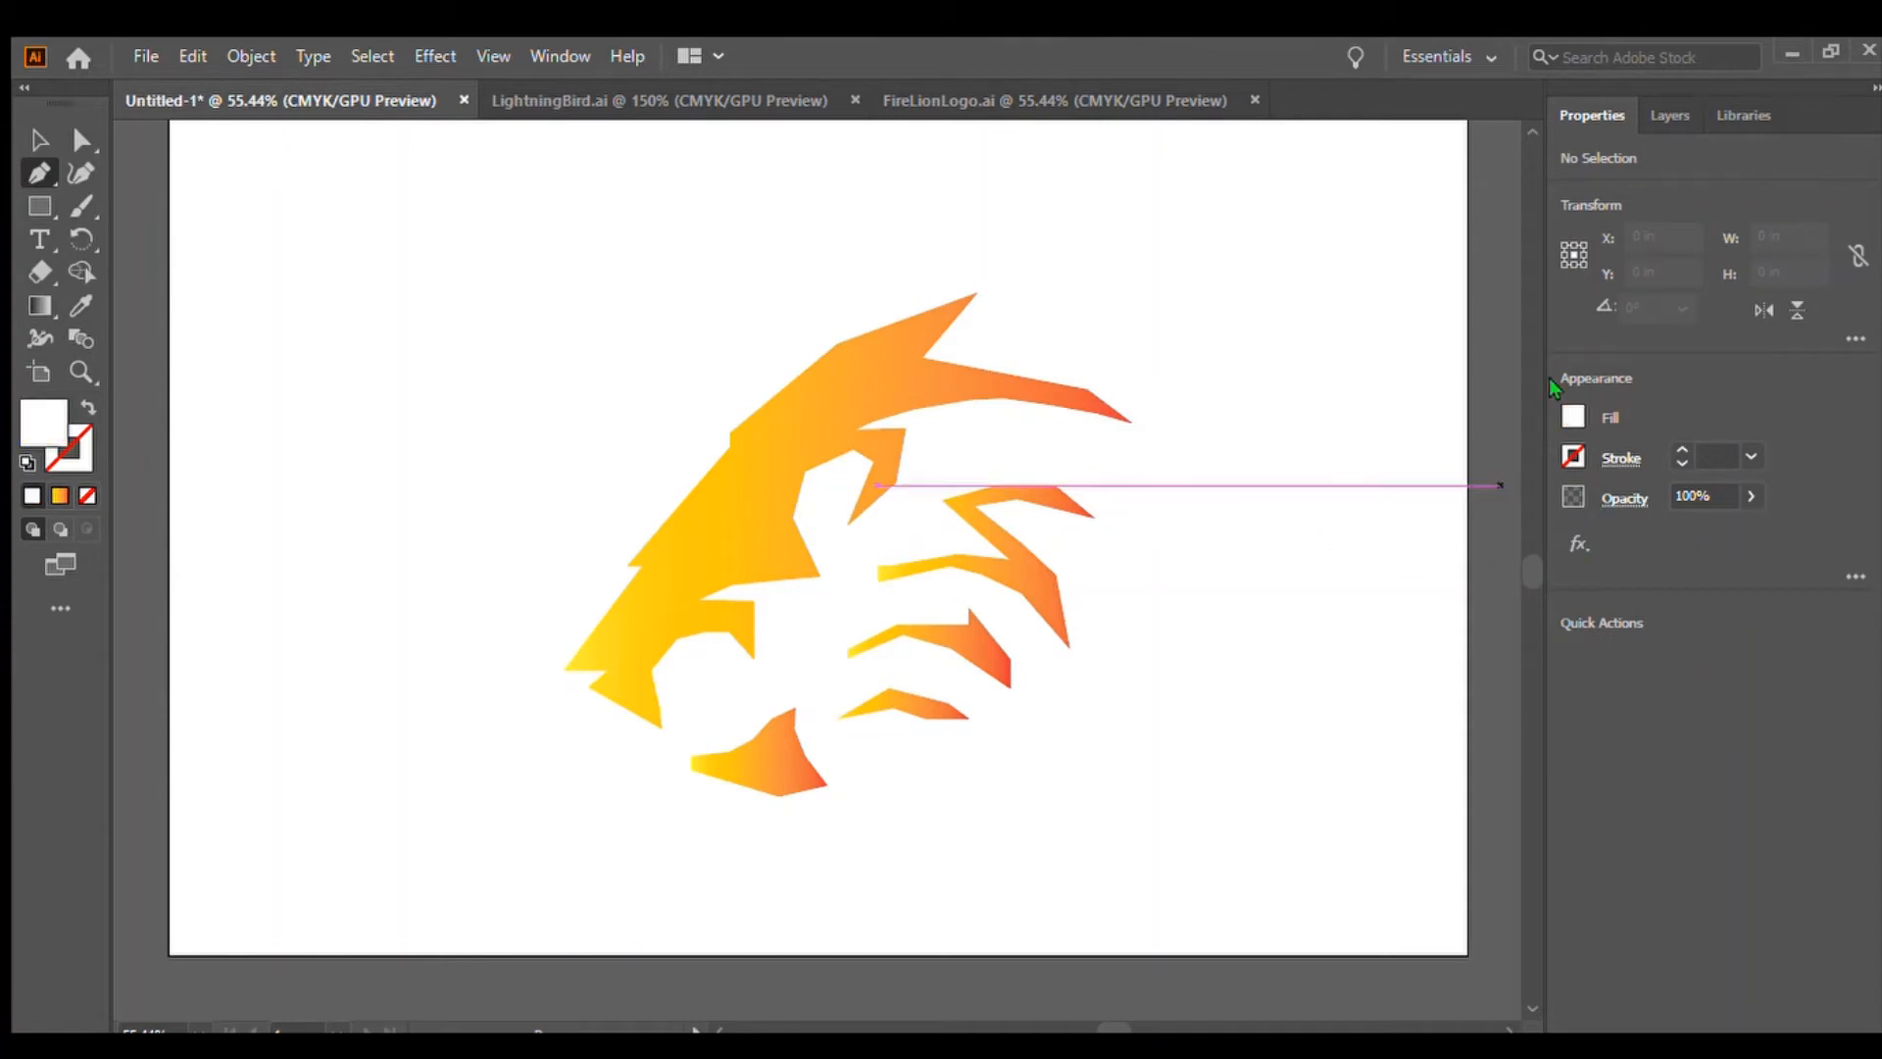
left_click(1302, 590)
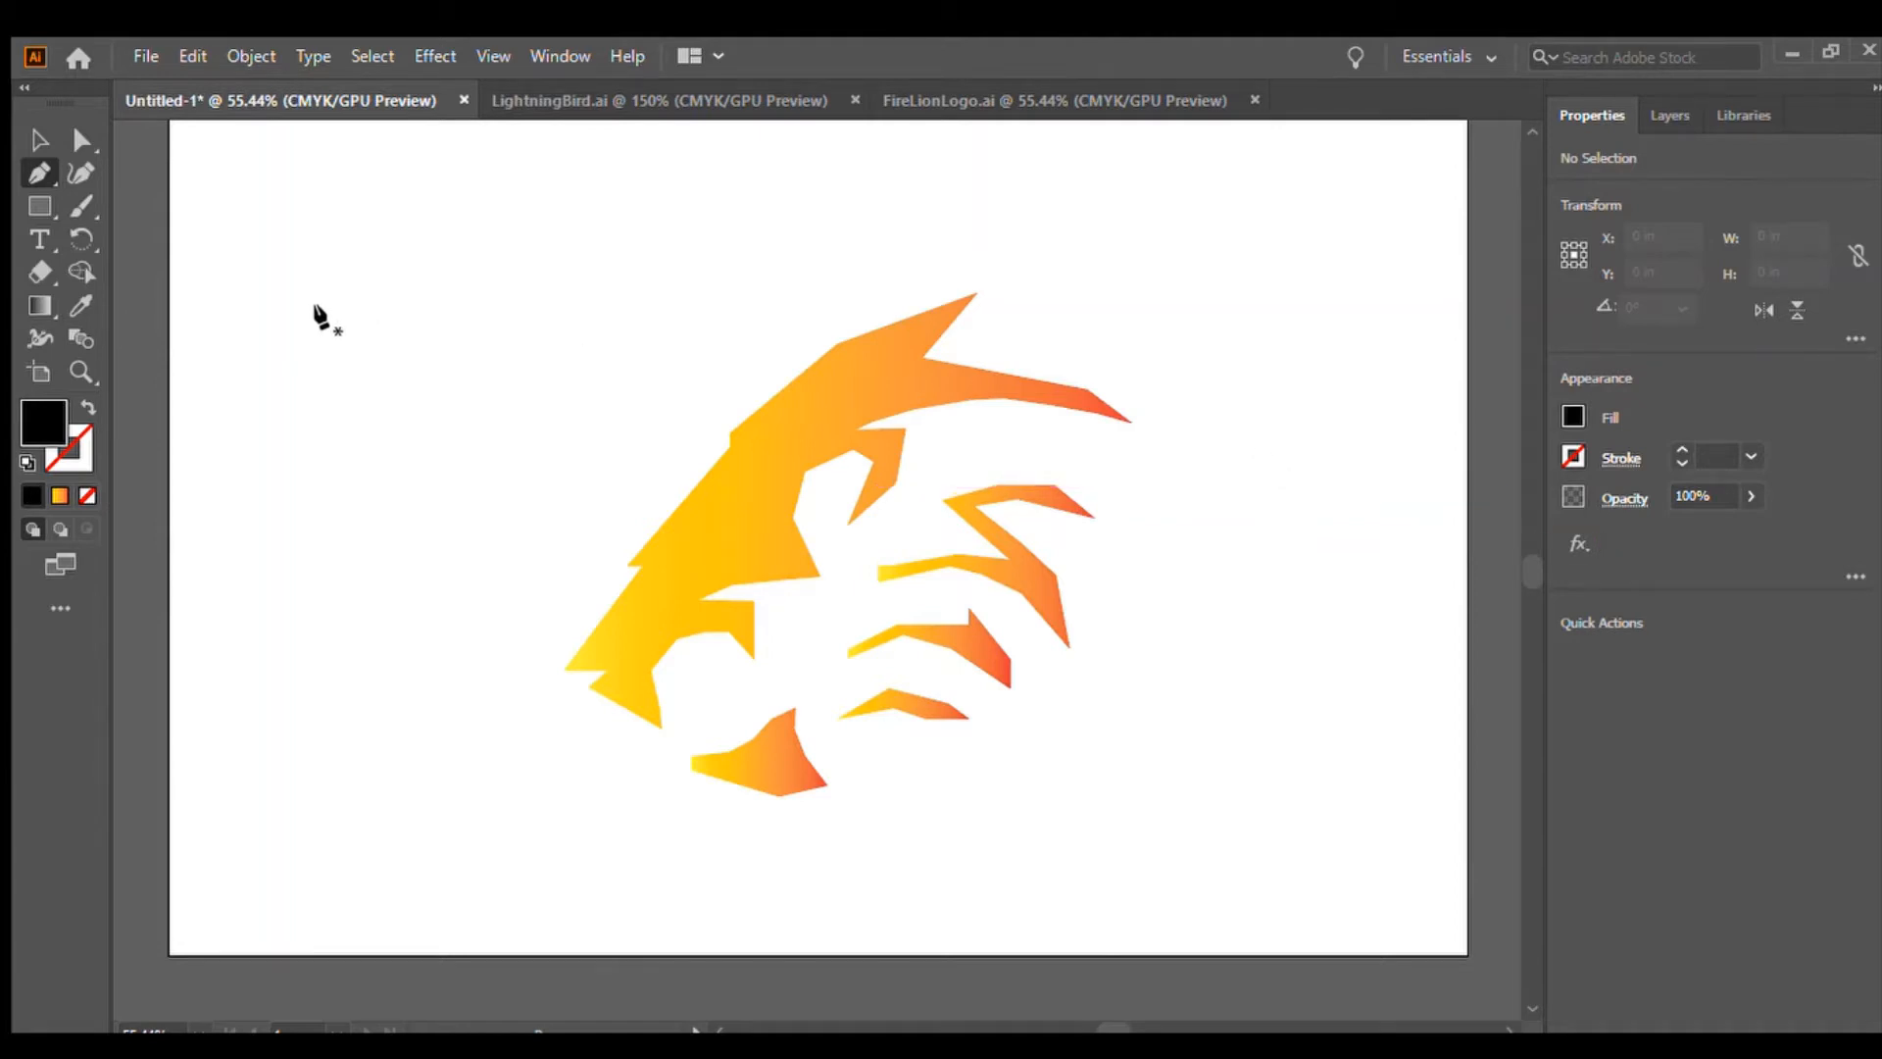
left_click(694, 514)
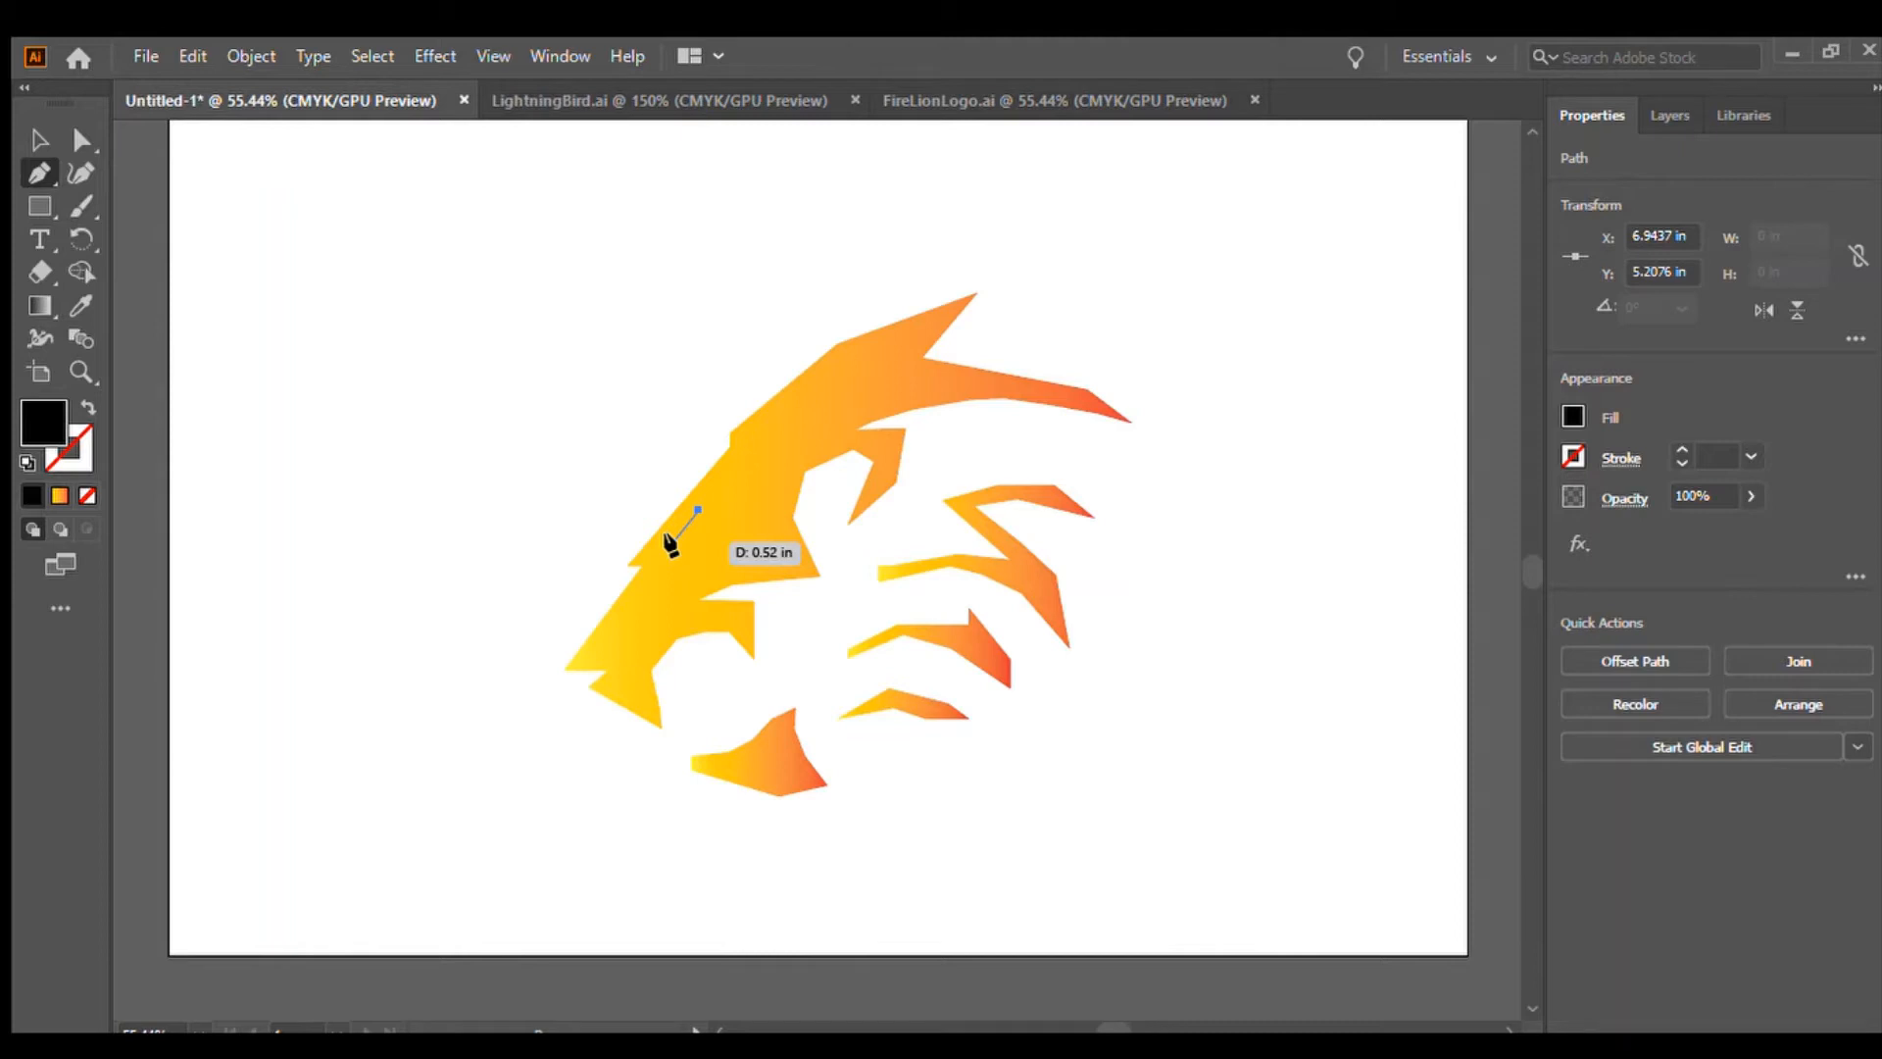
left_click(674, 540)
left_click(736, 539)
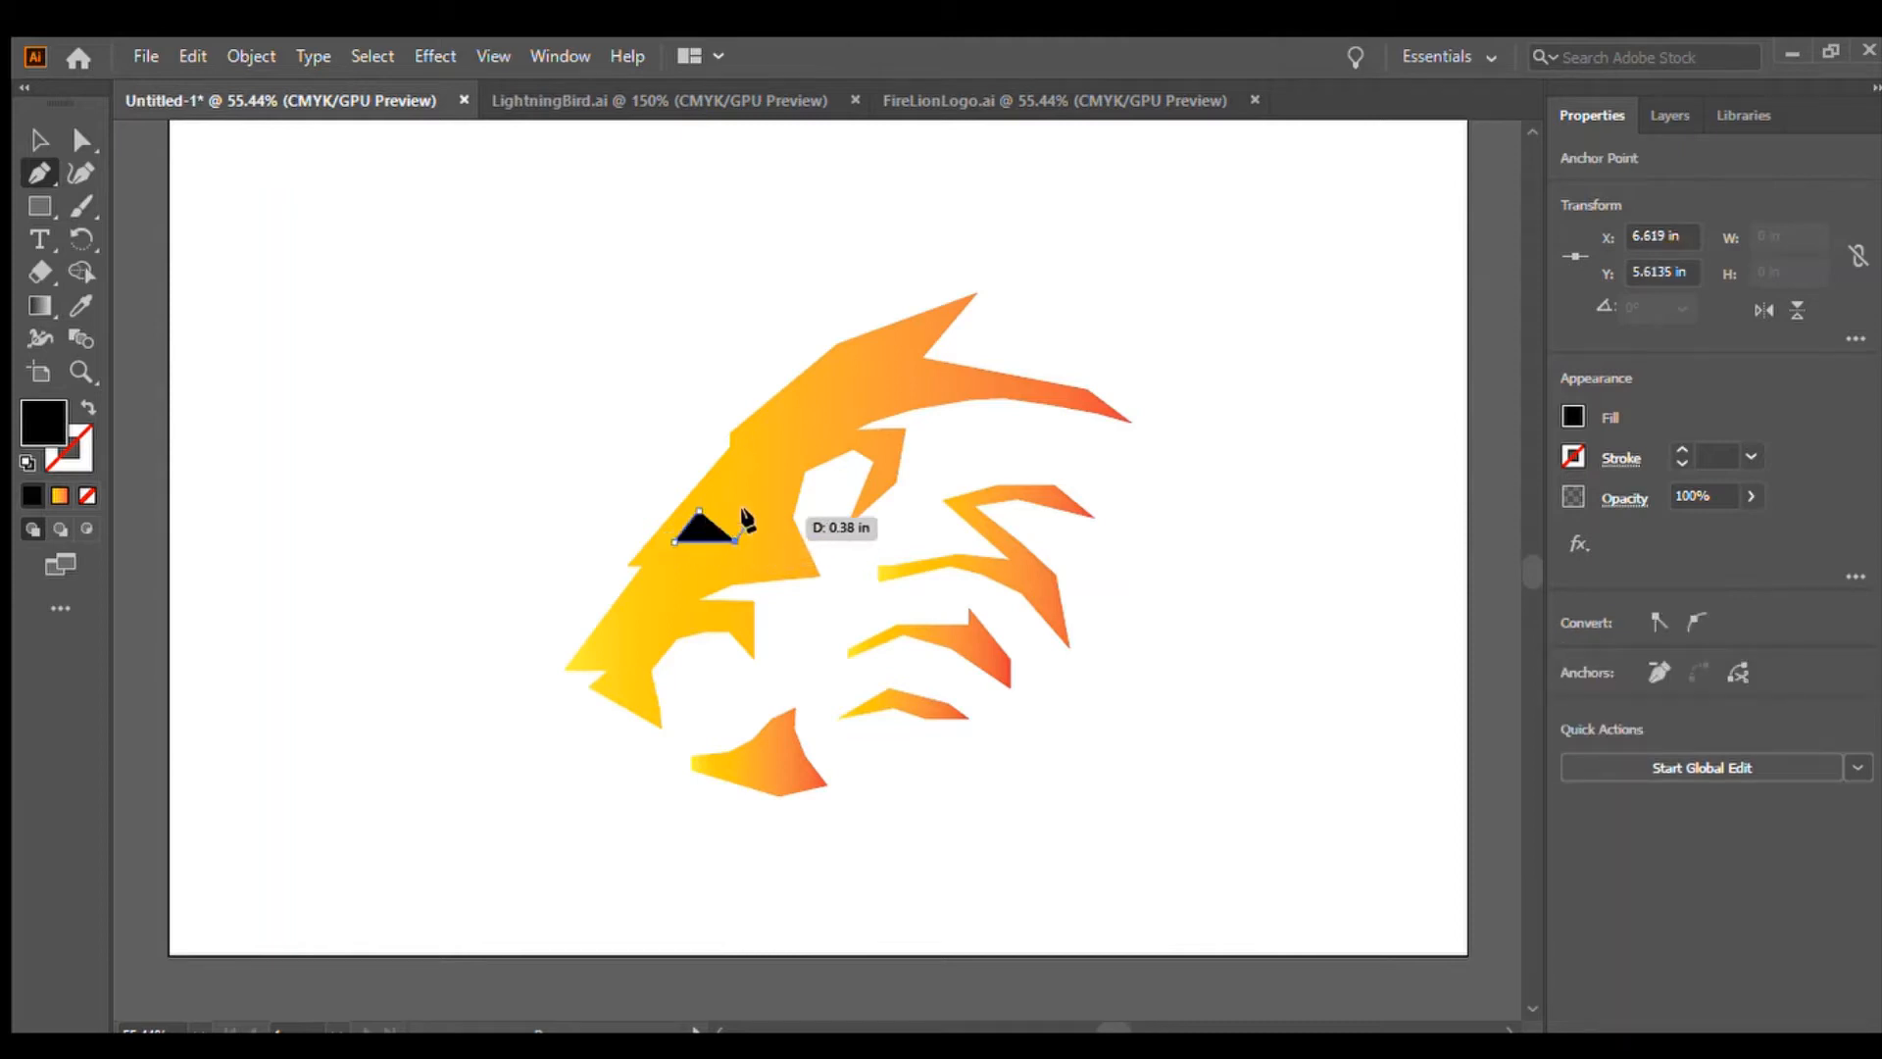
left_click(757, 510)
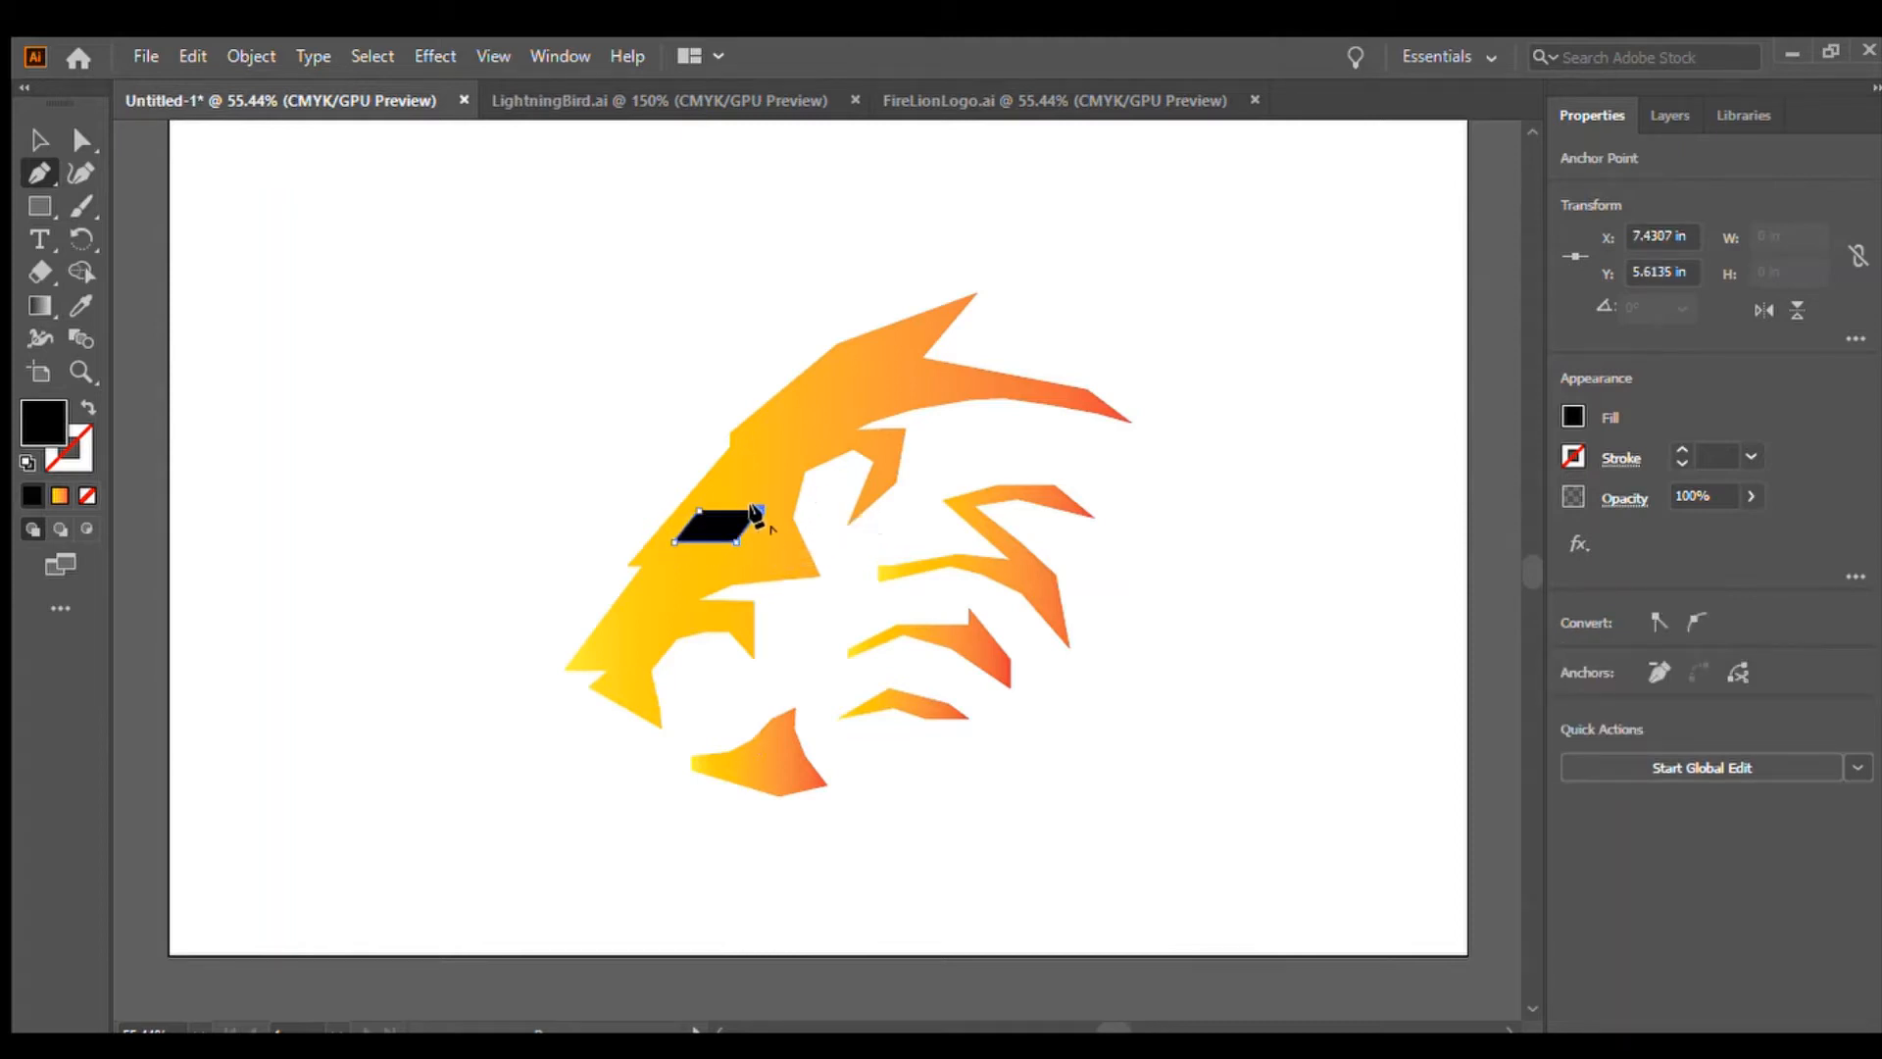
left_click(698, 509)
left_click(30, 145)
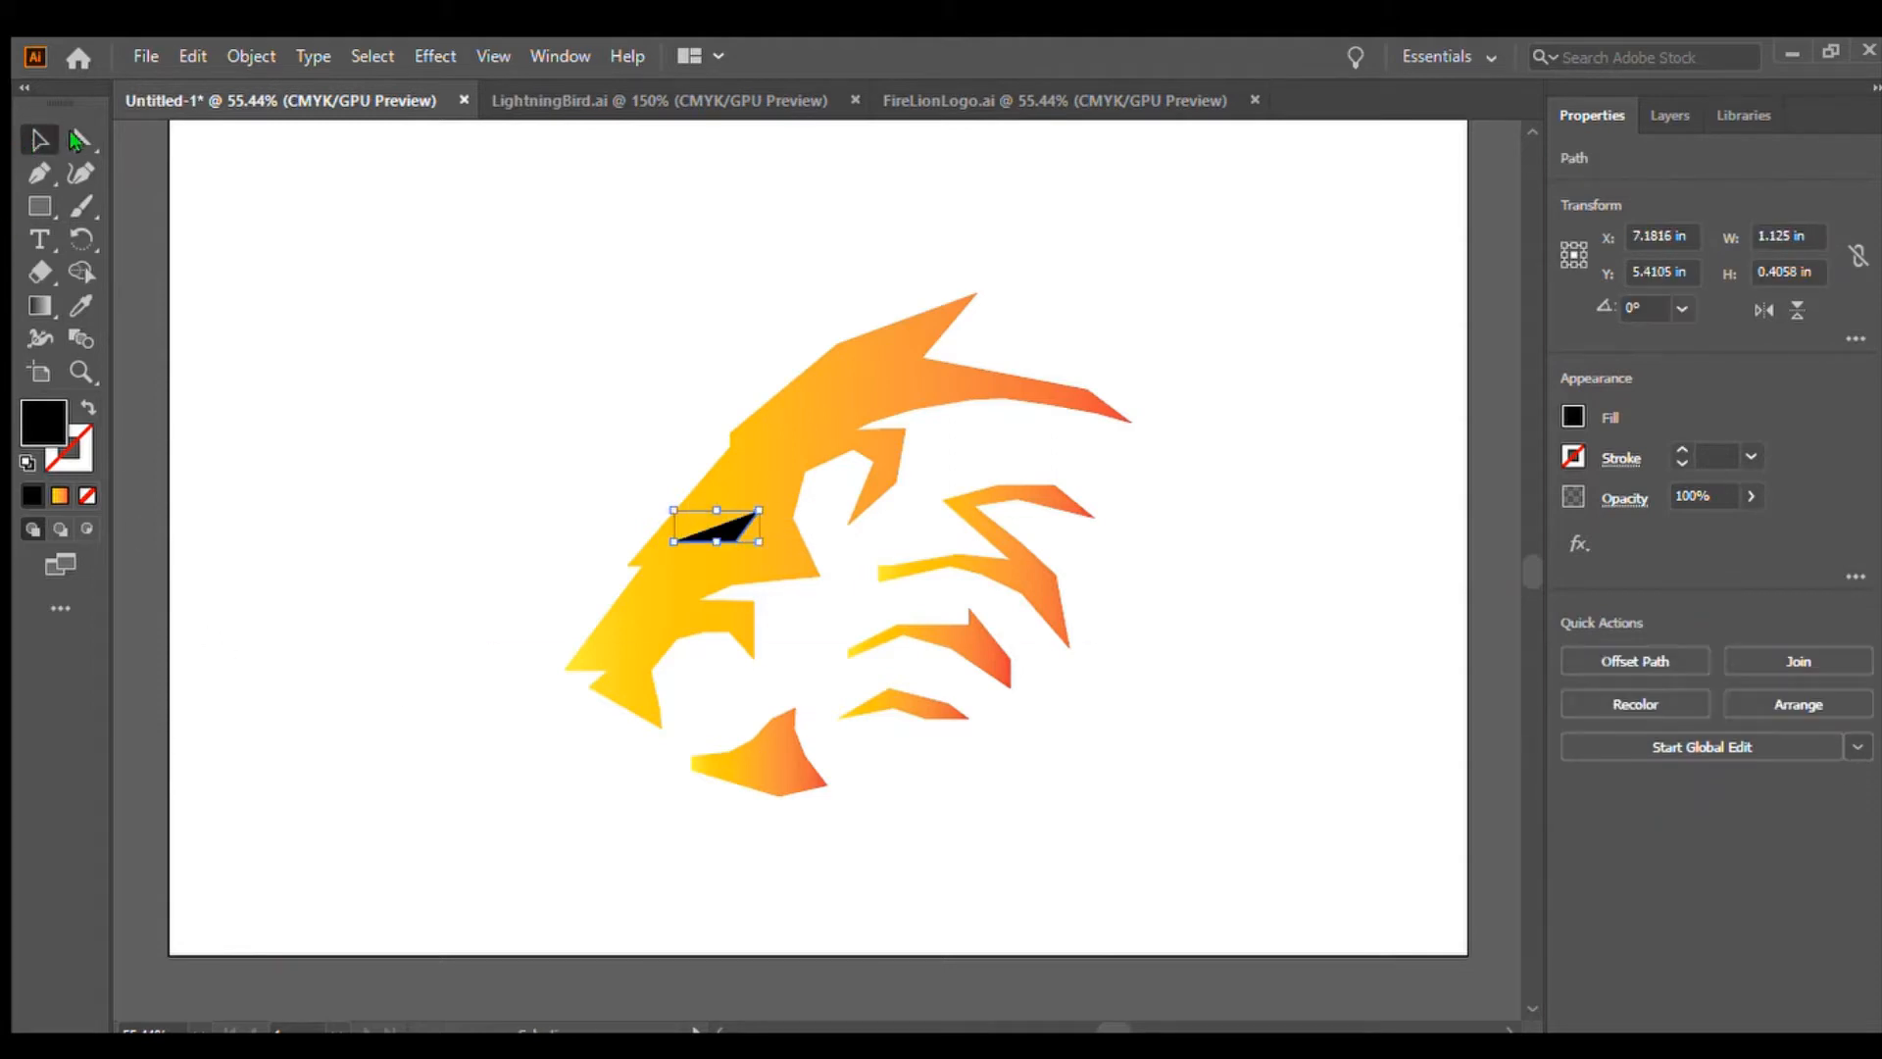
key("Delete")
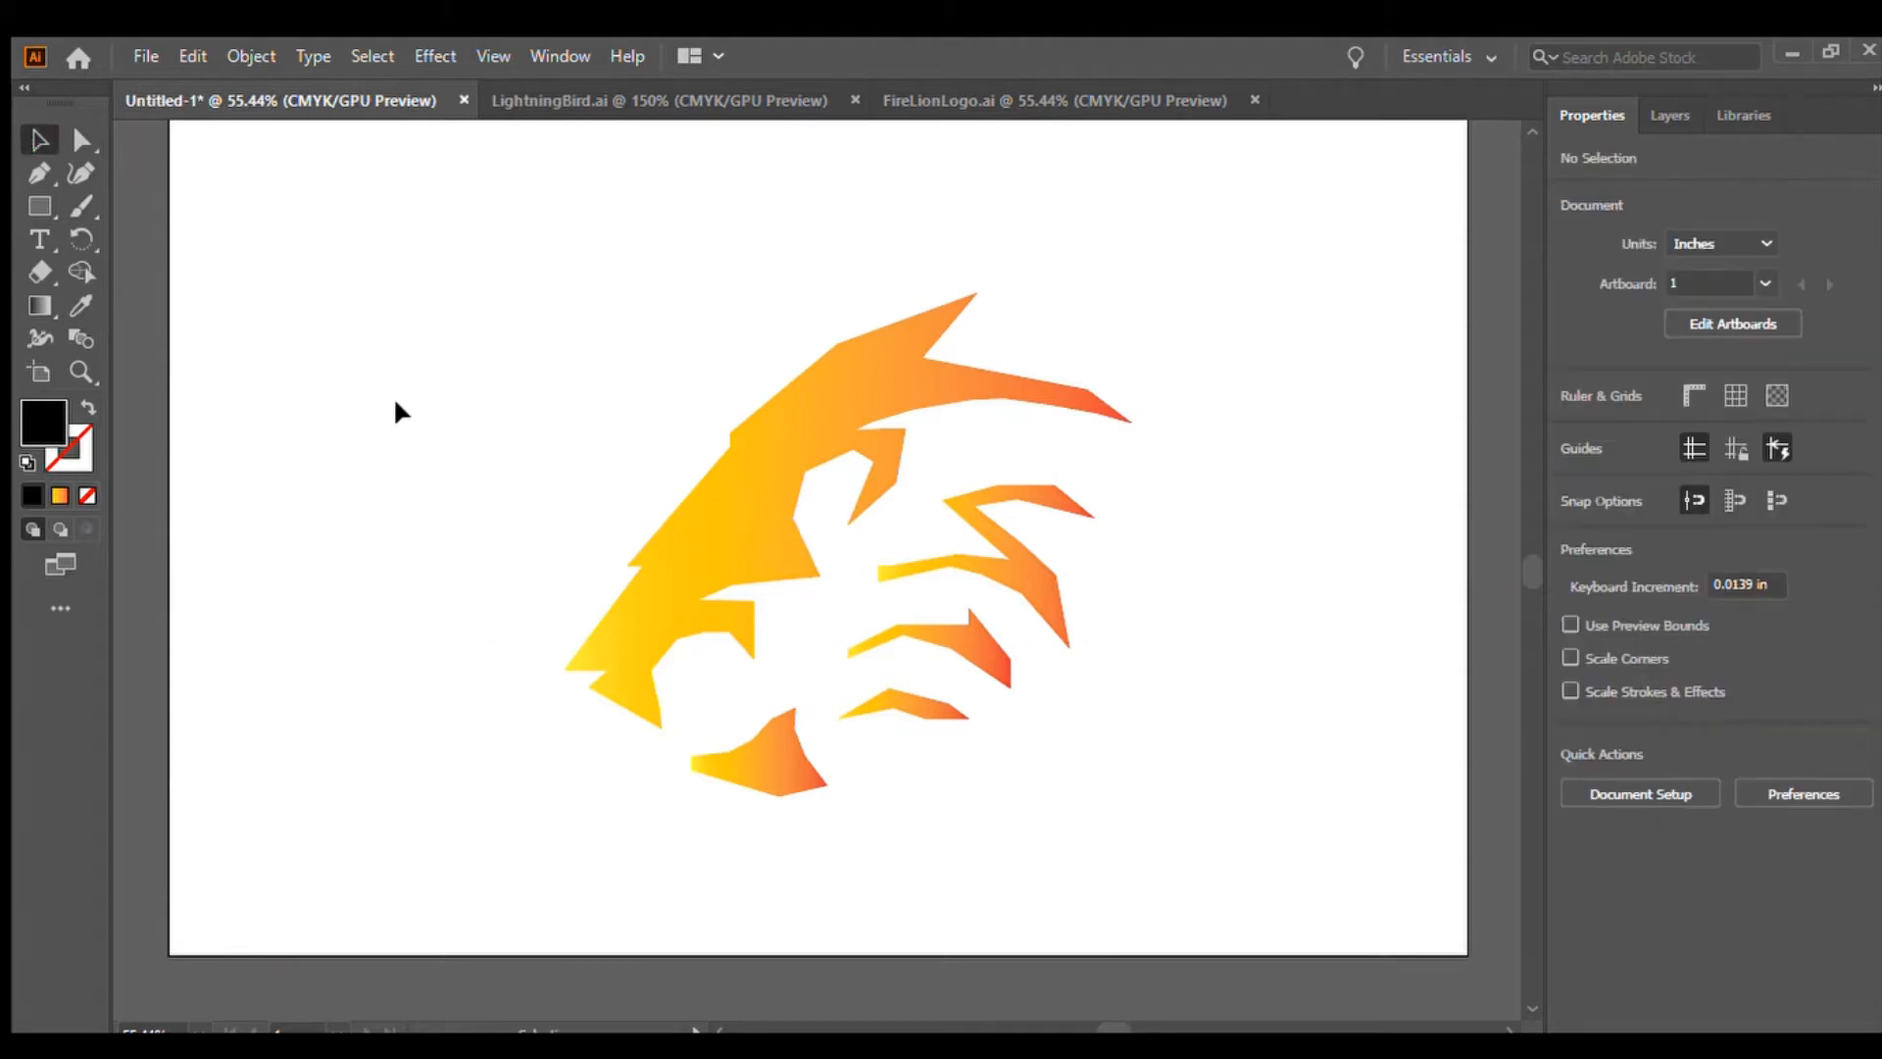
Draw a small black rectangle over the eye area of the lion's head
left_click(36, 205)
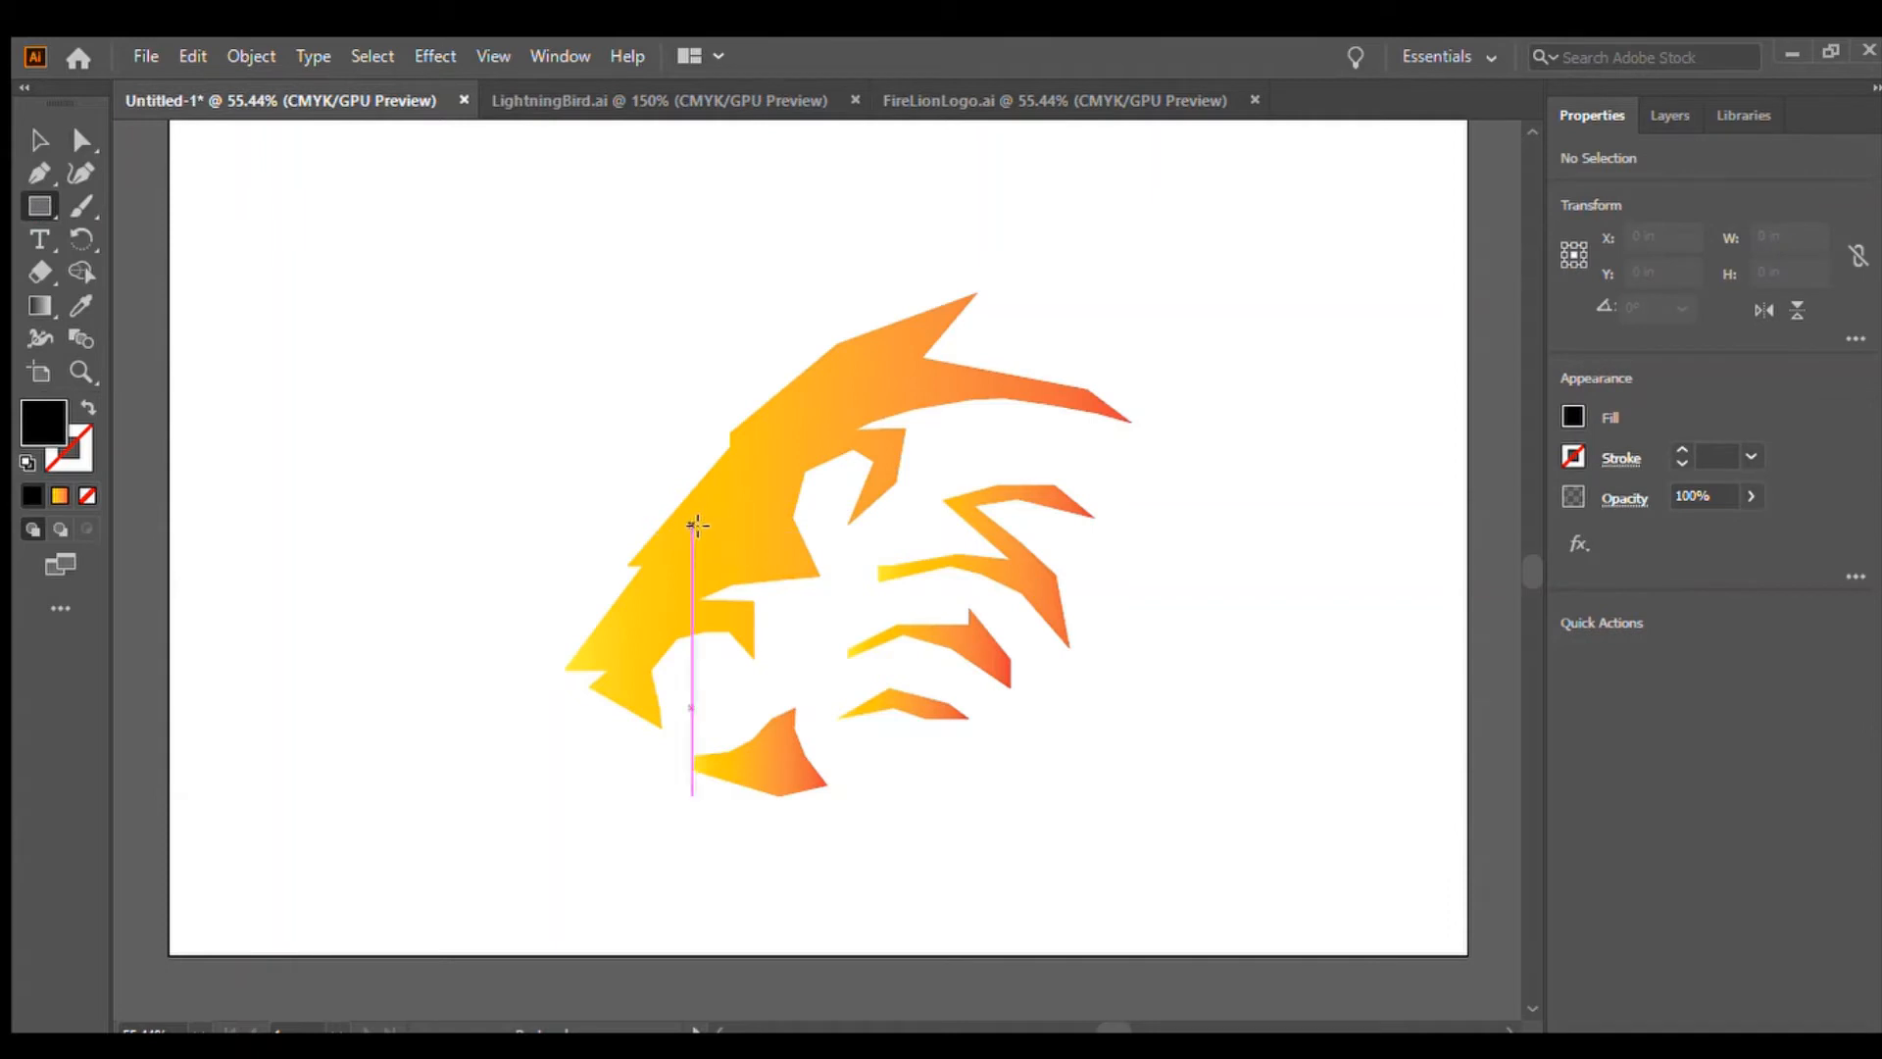
left_click_drag(692, 519, 753, 542)
left_click(39, 140)
left_click(336, 497)
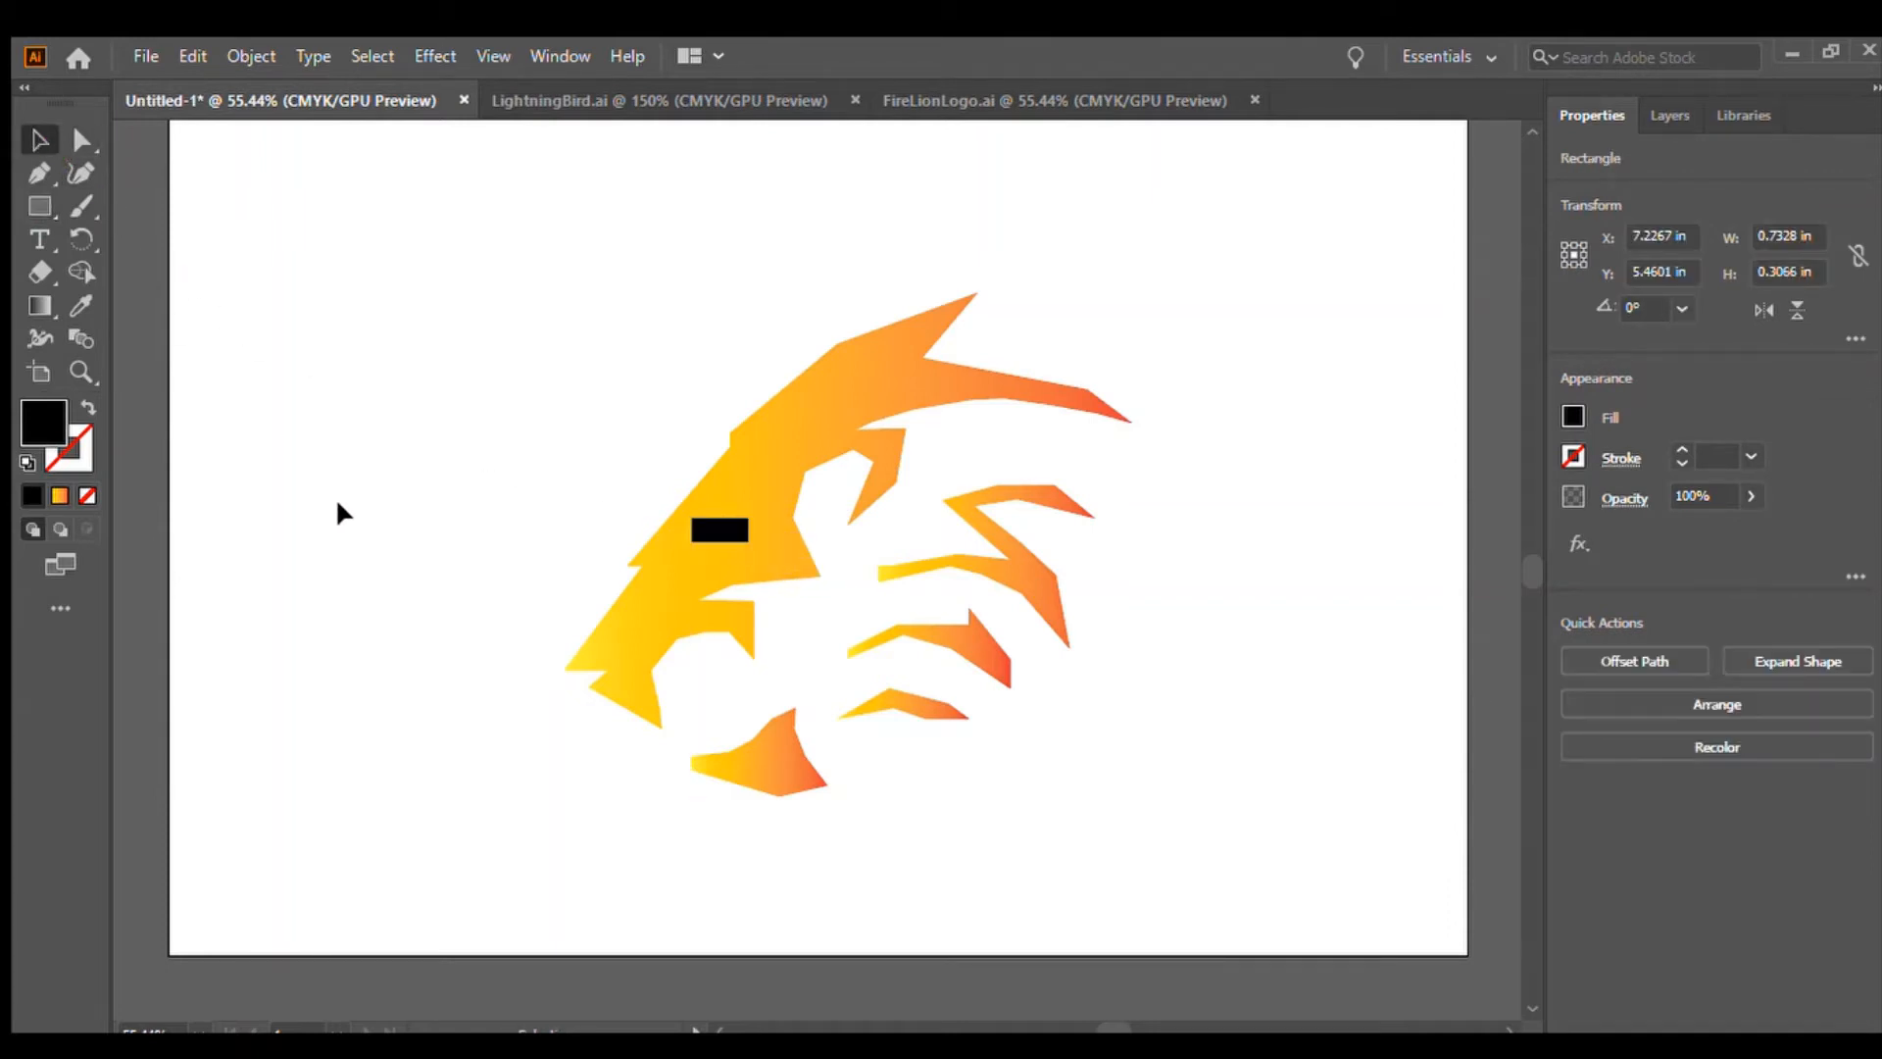
left_click(719, 530)
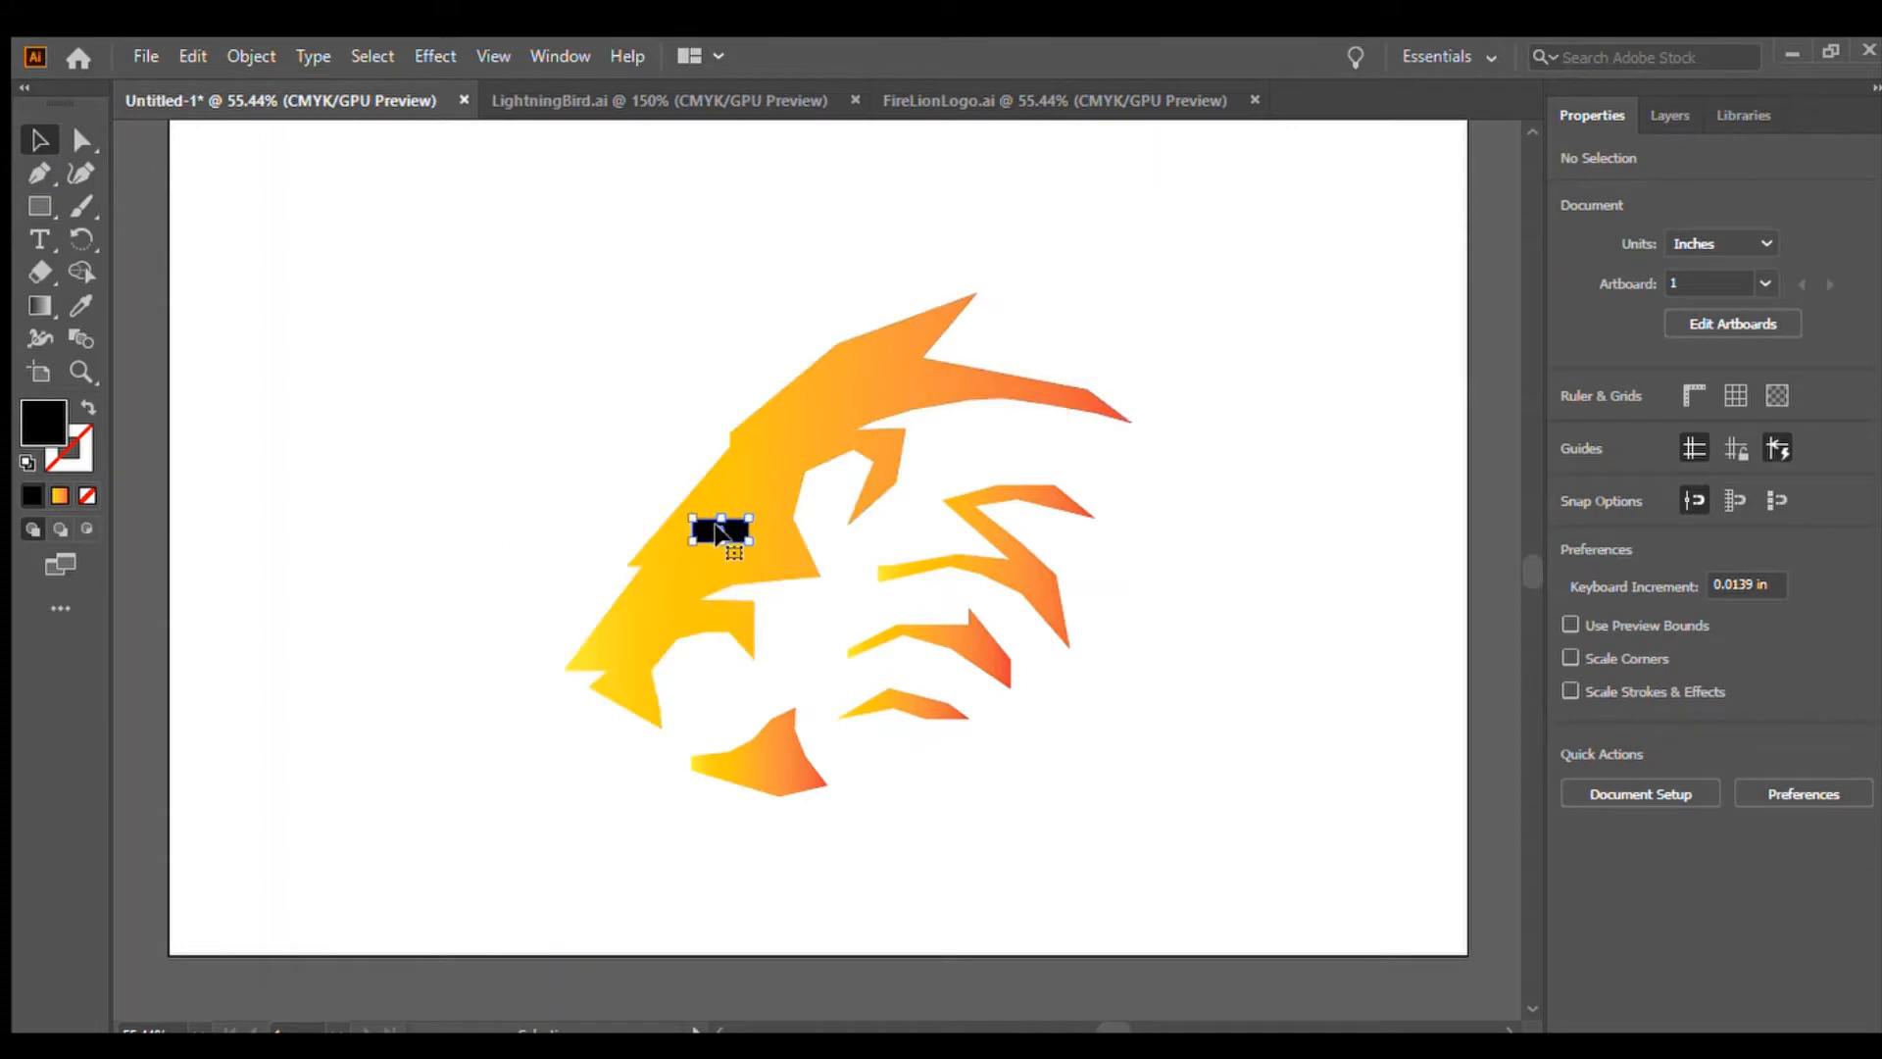
left_click(40, 206)
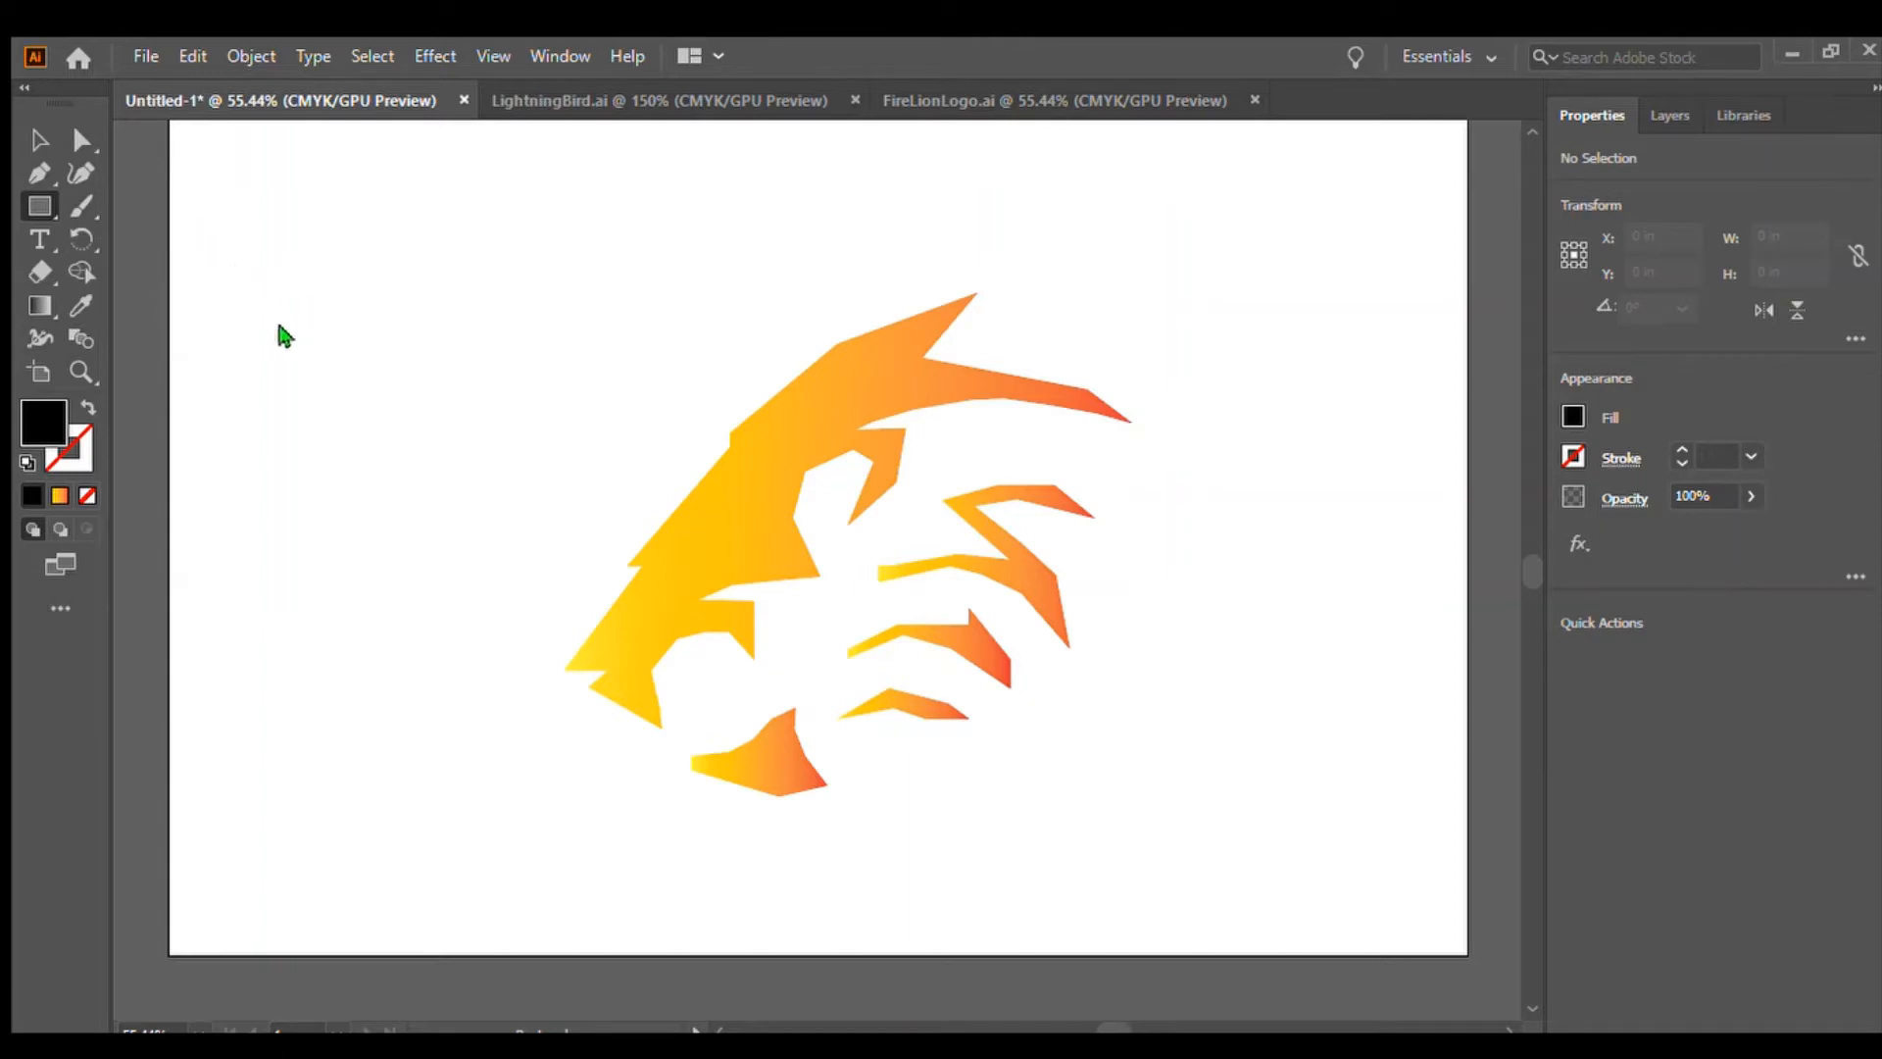
left_click(39, 141)
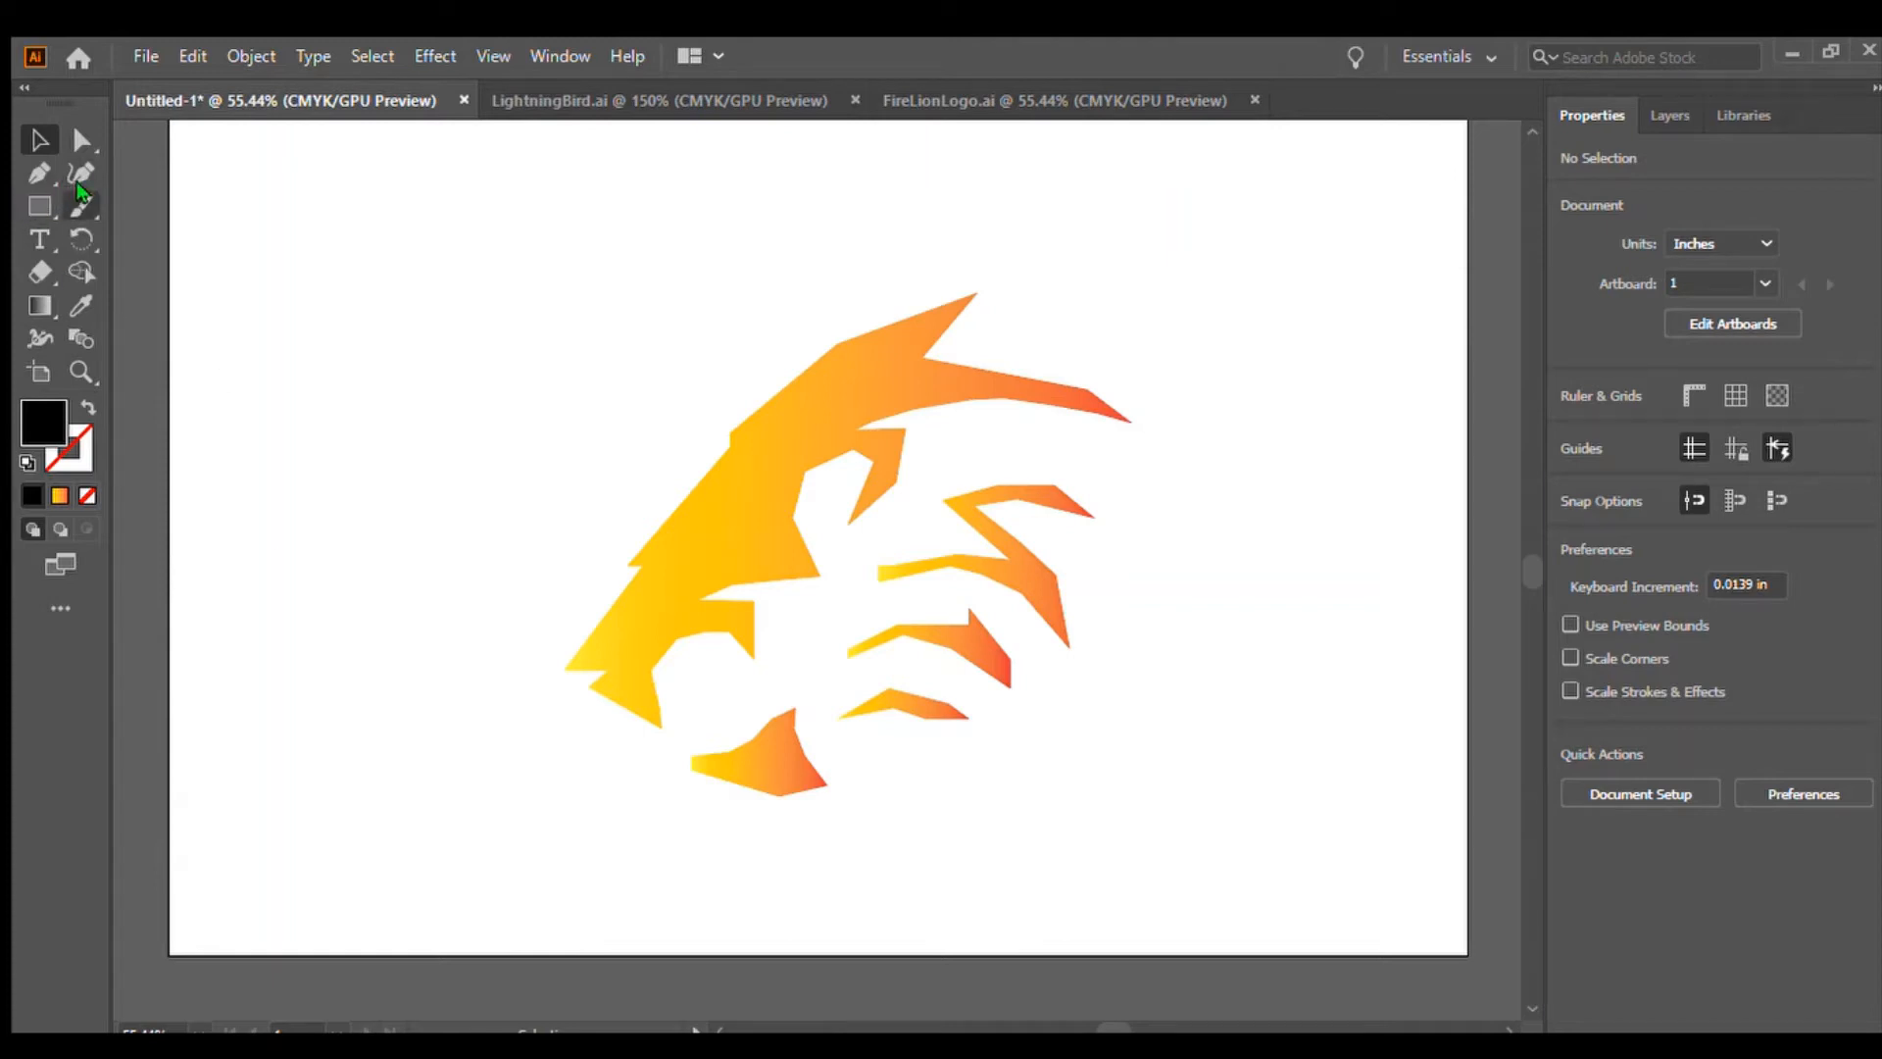
left_click(40, 175)
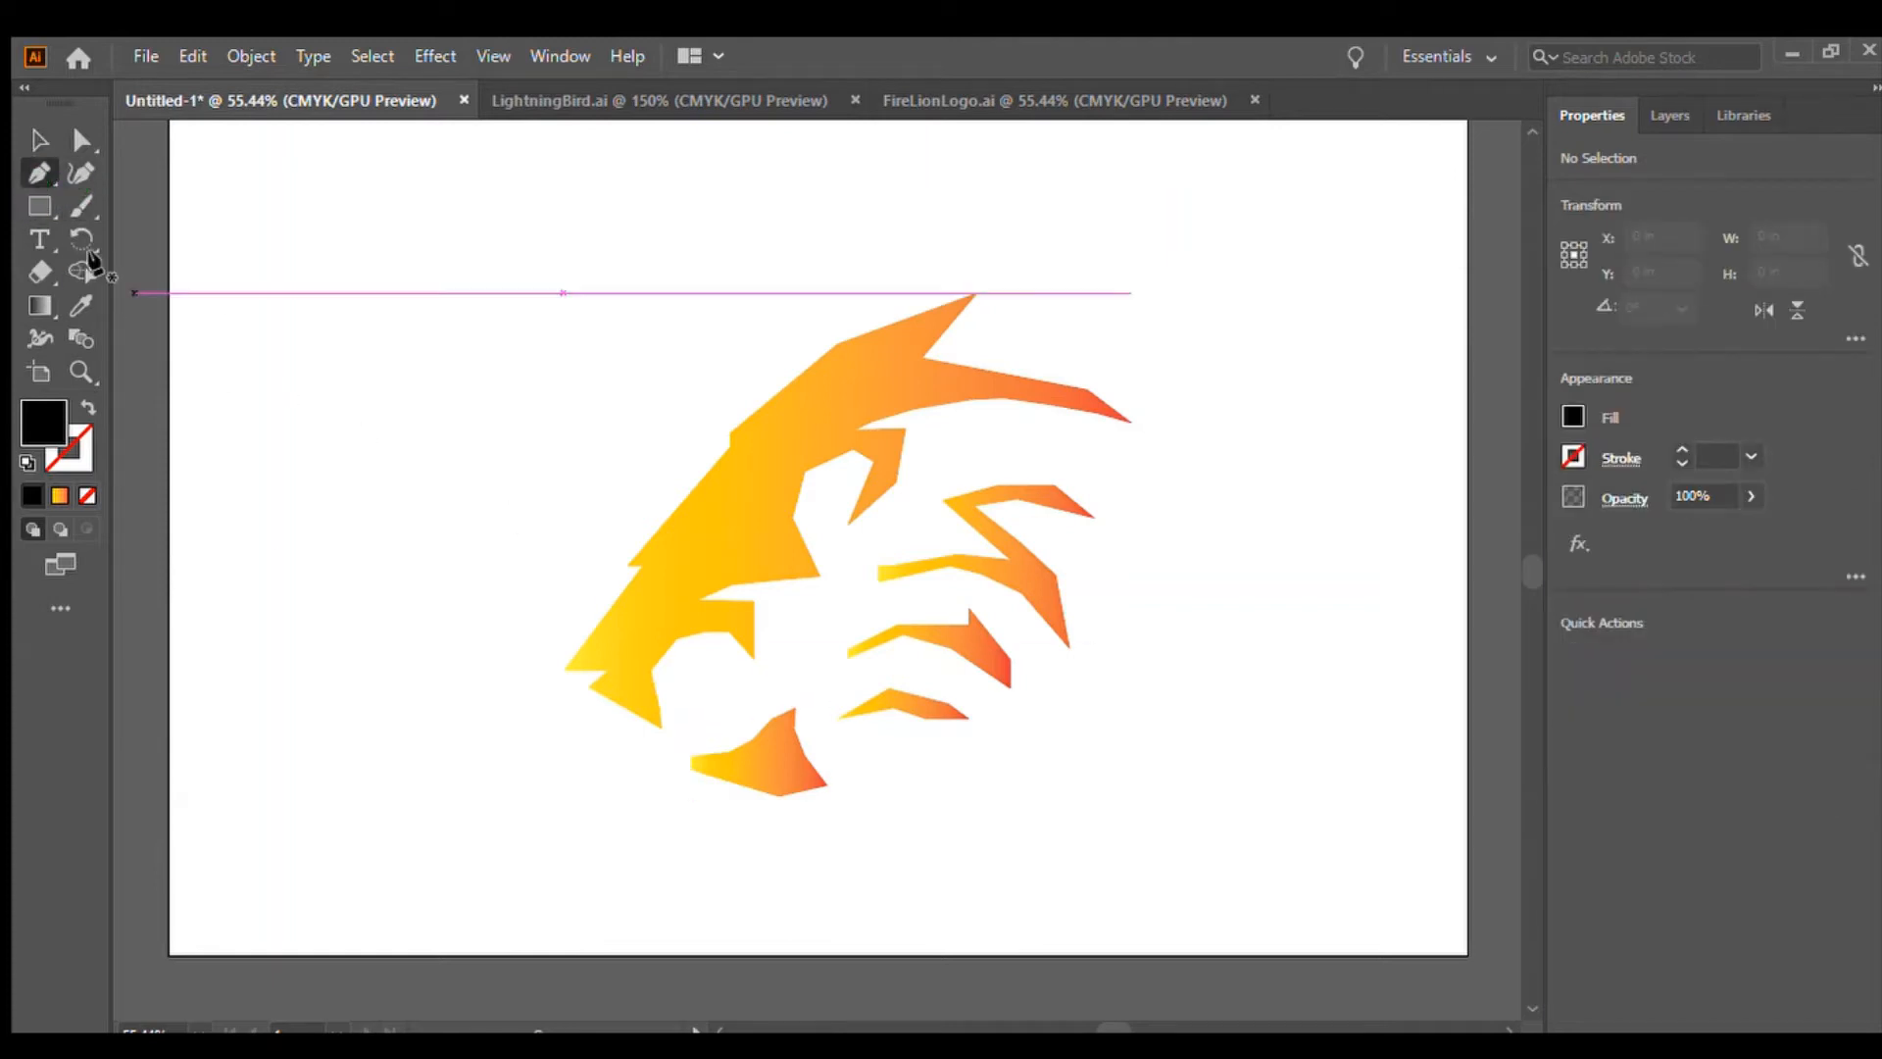
left_click(39, 140)
Undo the recent edits back to before the reference image was deleted
key("ctrl+z")
key("ctrl+z")
key("ctrl+z")
key("ctrl+z")
key("ctrl+z")
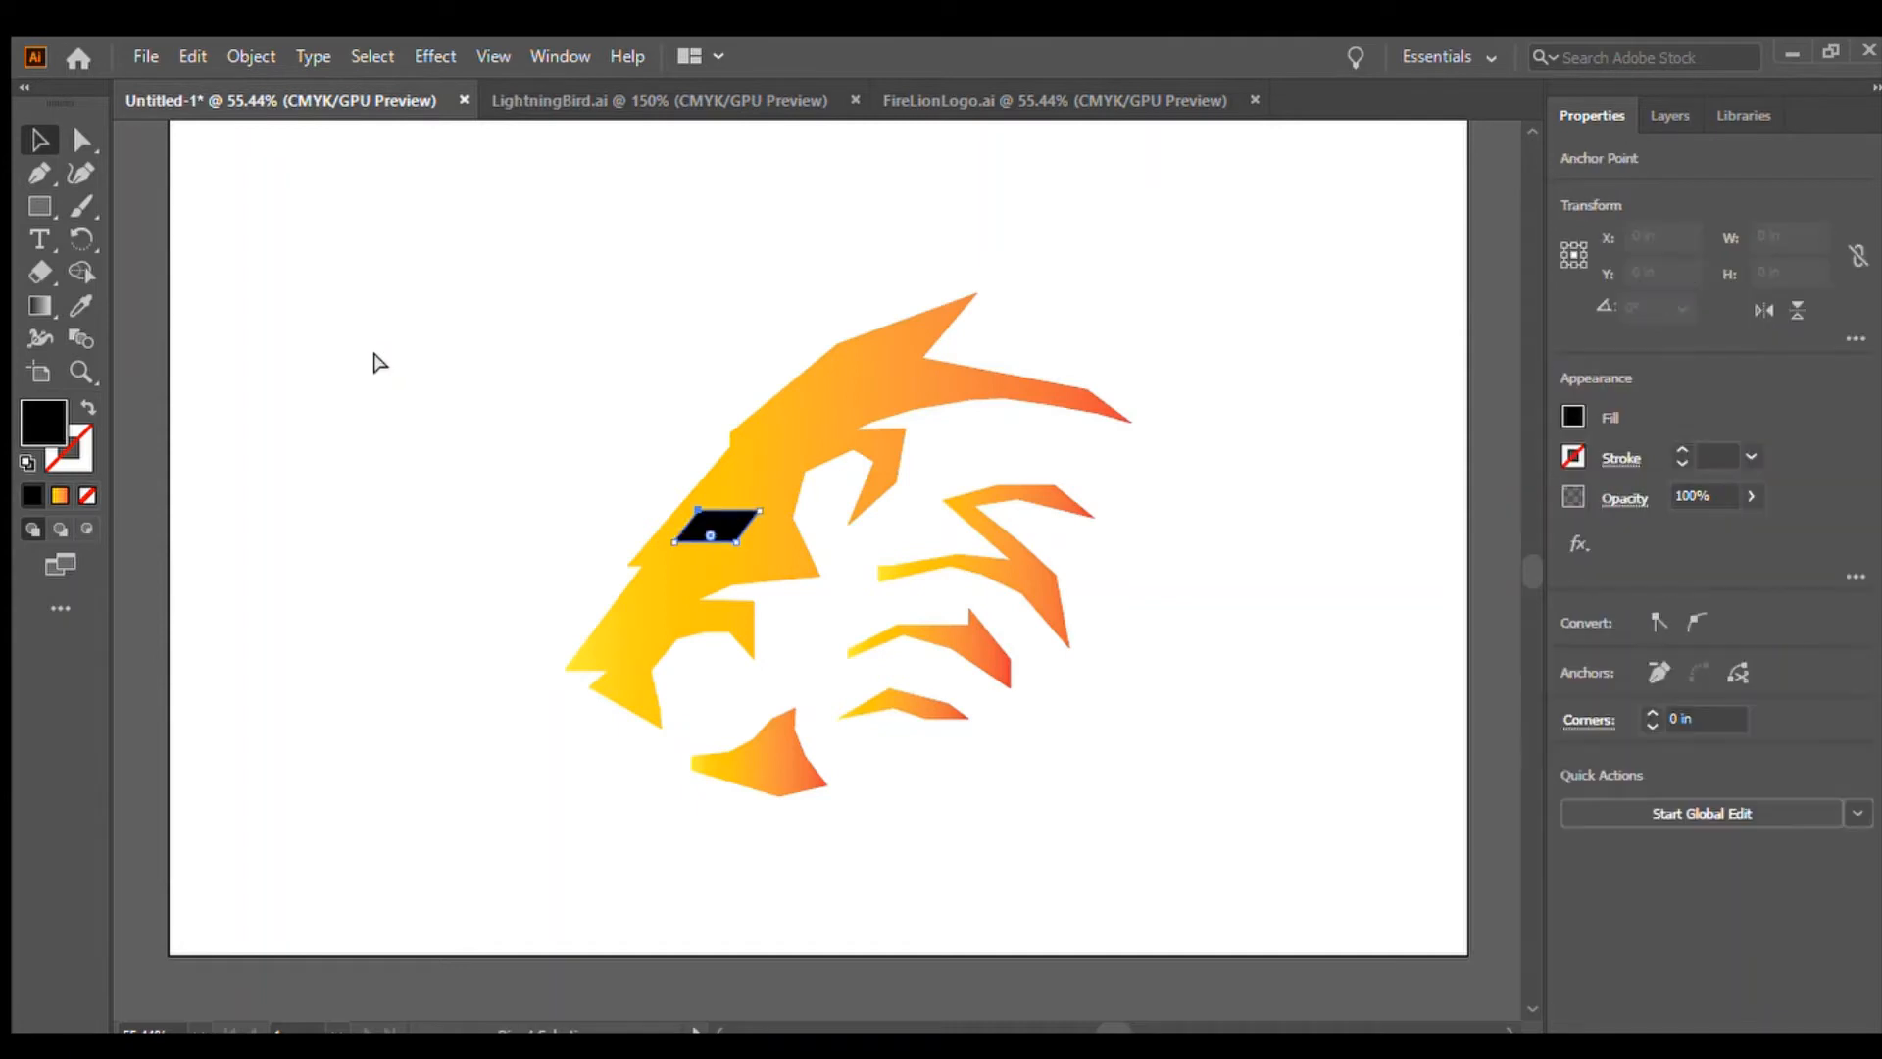
key("ctrl+z")
key("ctrl+z")
key("ctrl+z")
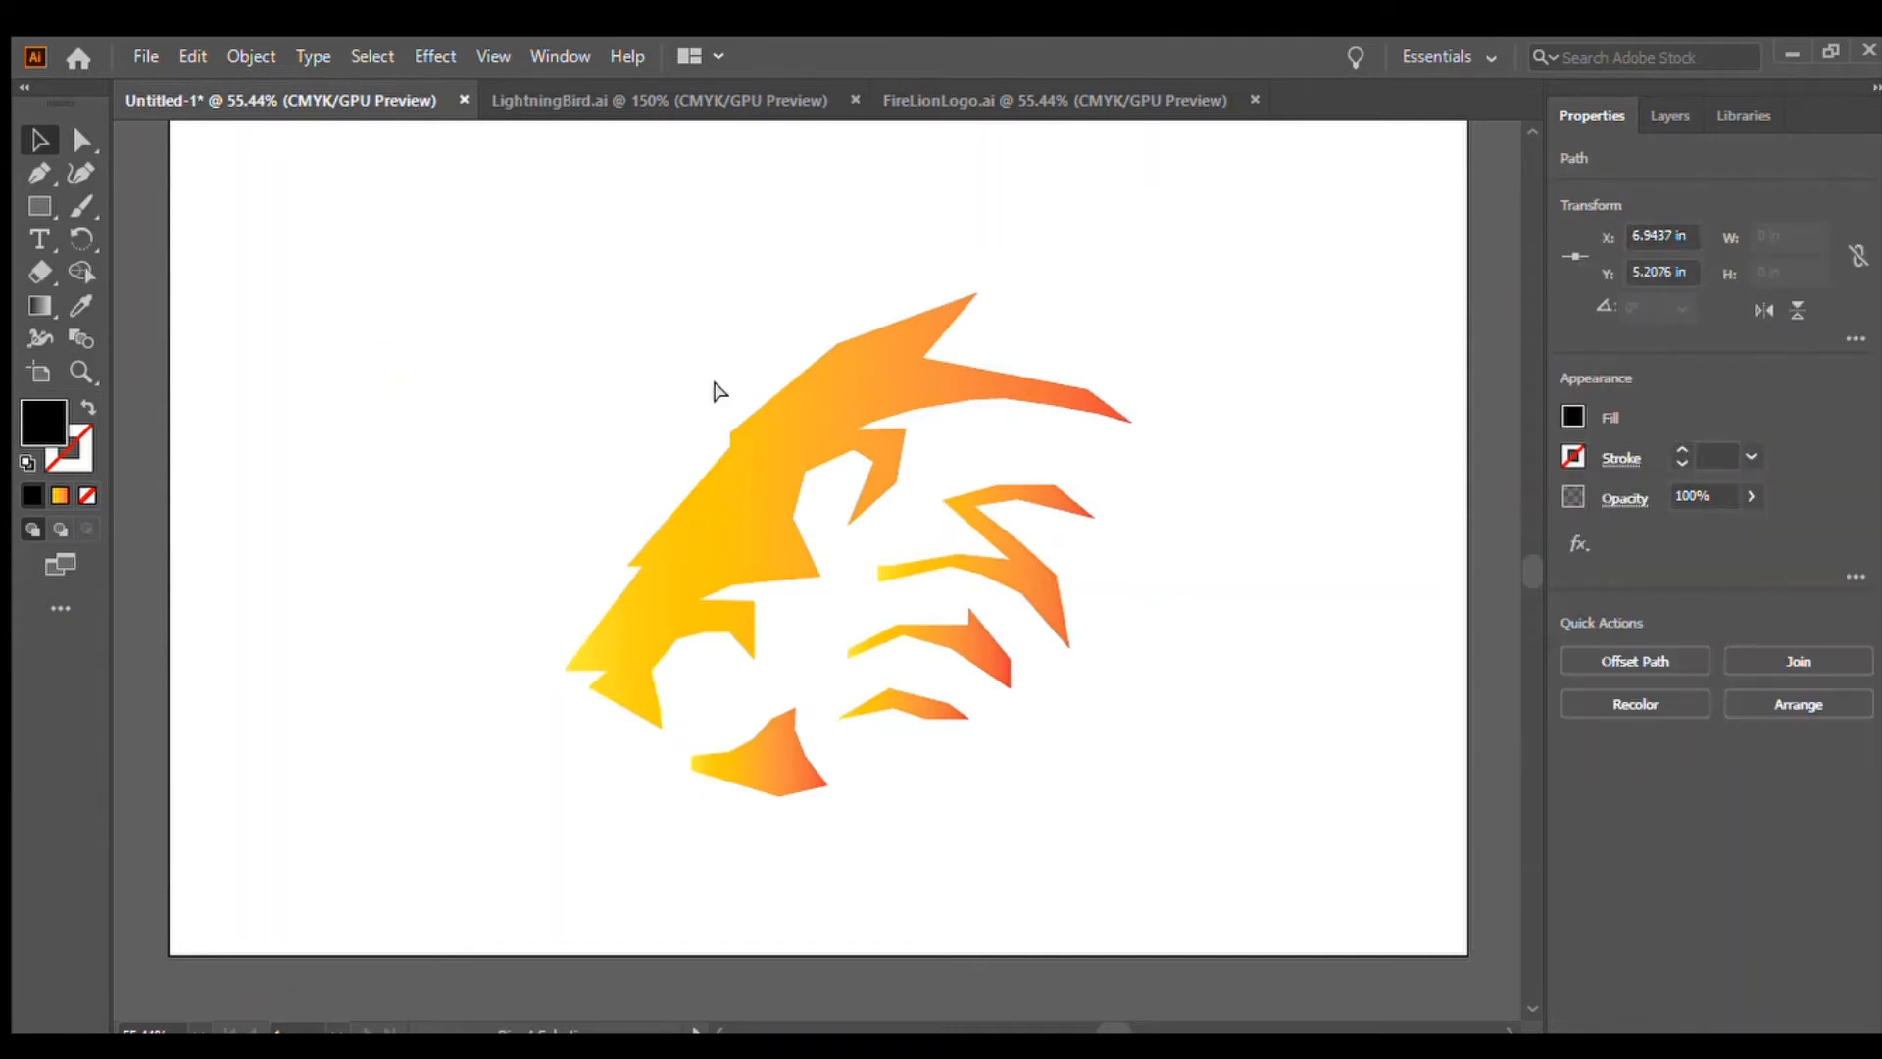
key("ctrl+z")
key("ctrl+z")
key("ctrl+z")
key("ctrl+z")
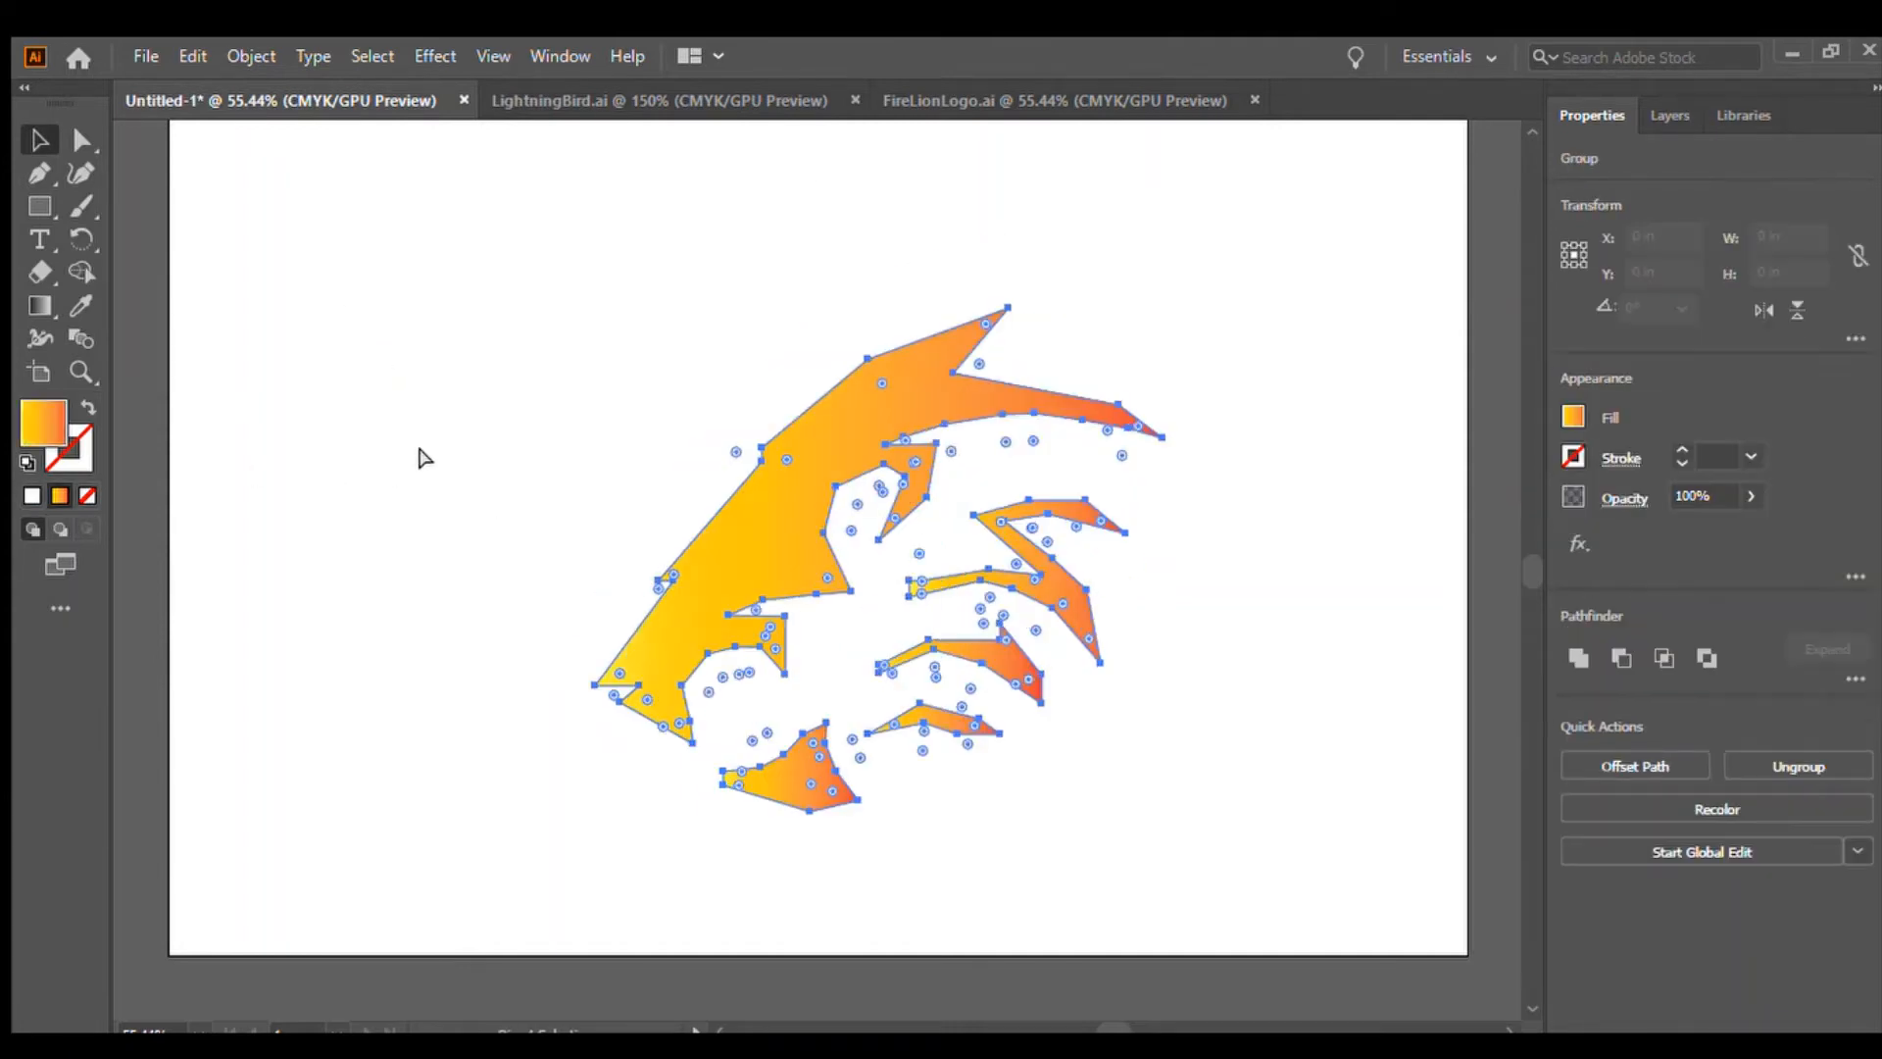
key("ctrl+z")
key("ctrl+z")
key("ctrl+z")
key("ctrl+z")
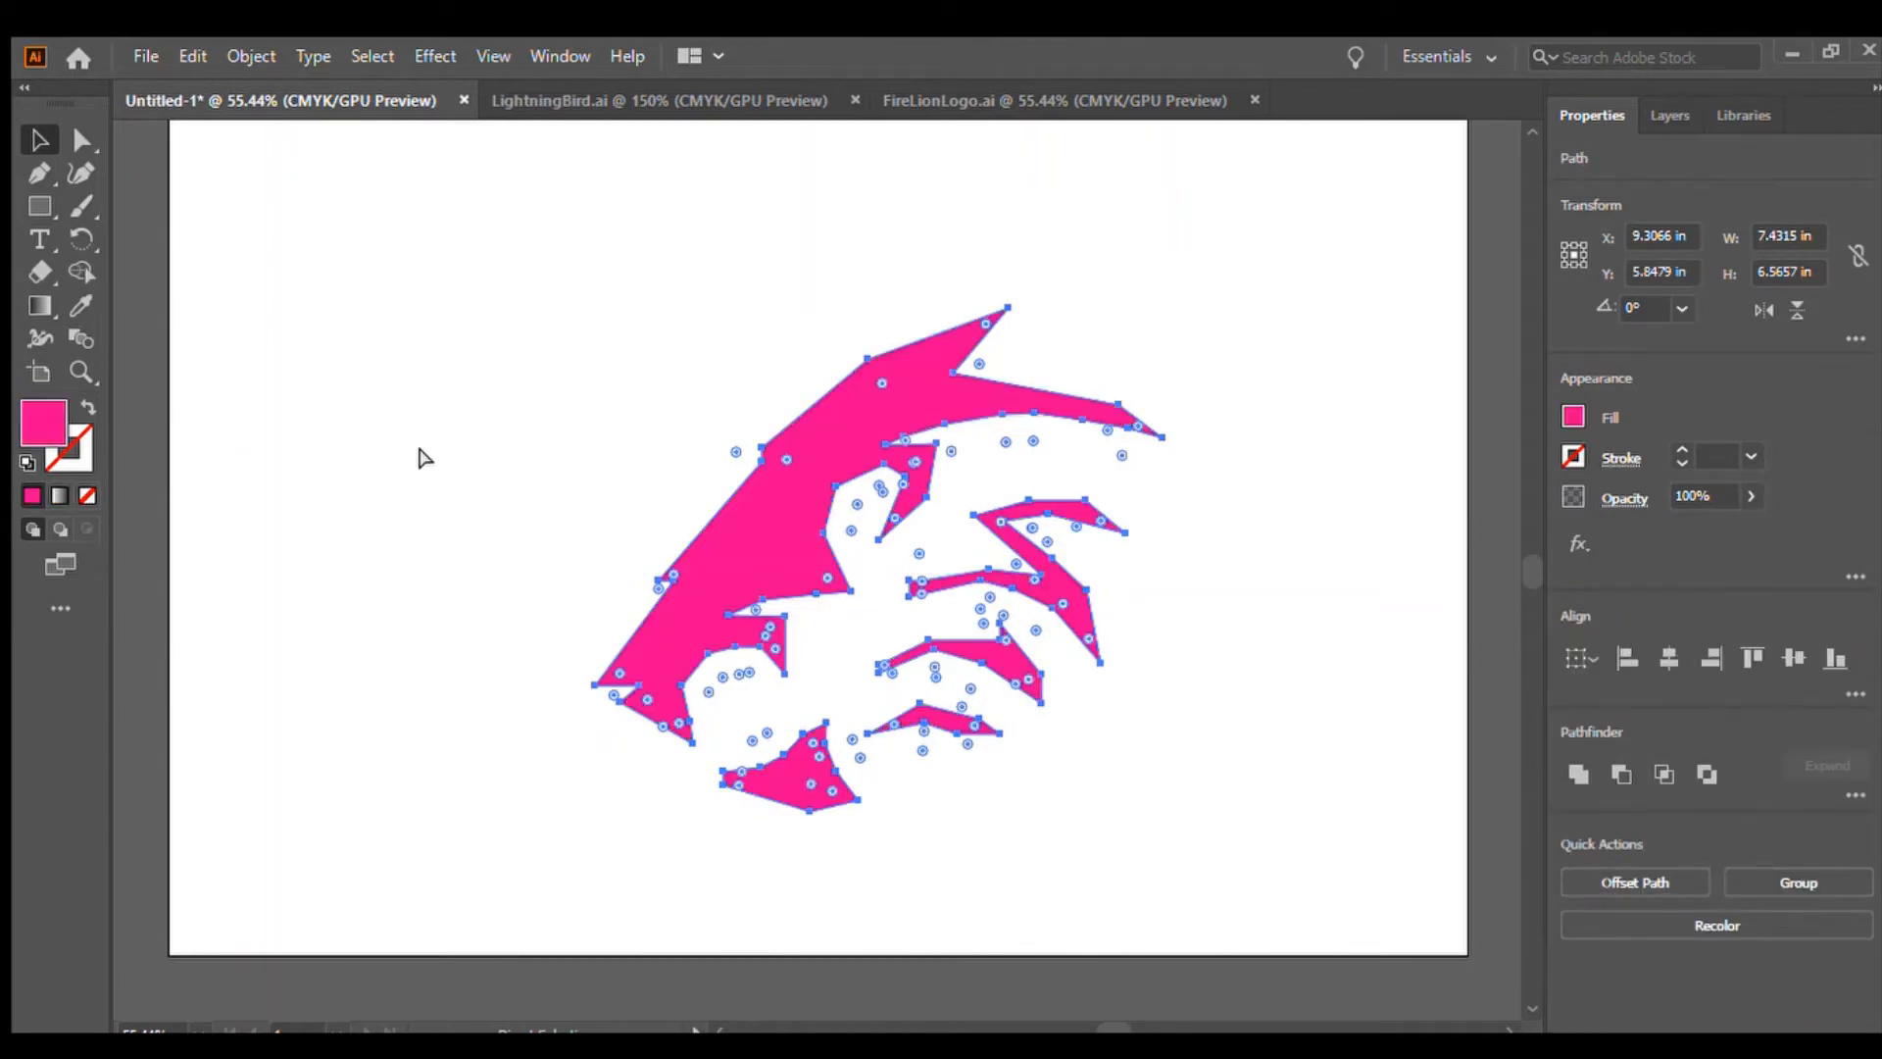
key("ctrl+z")
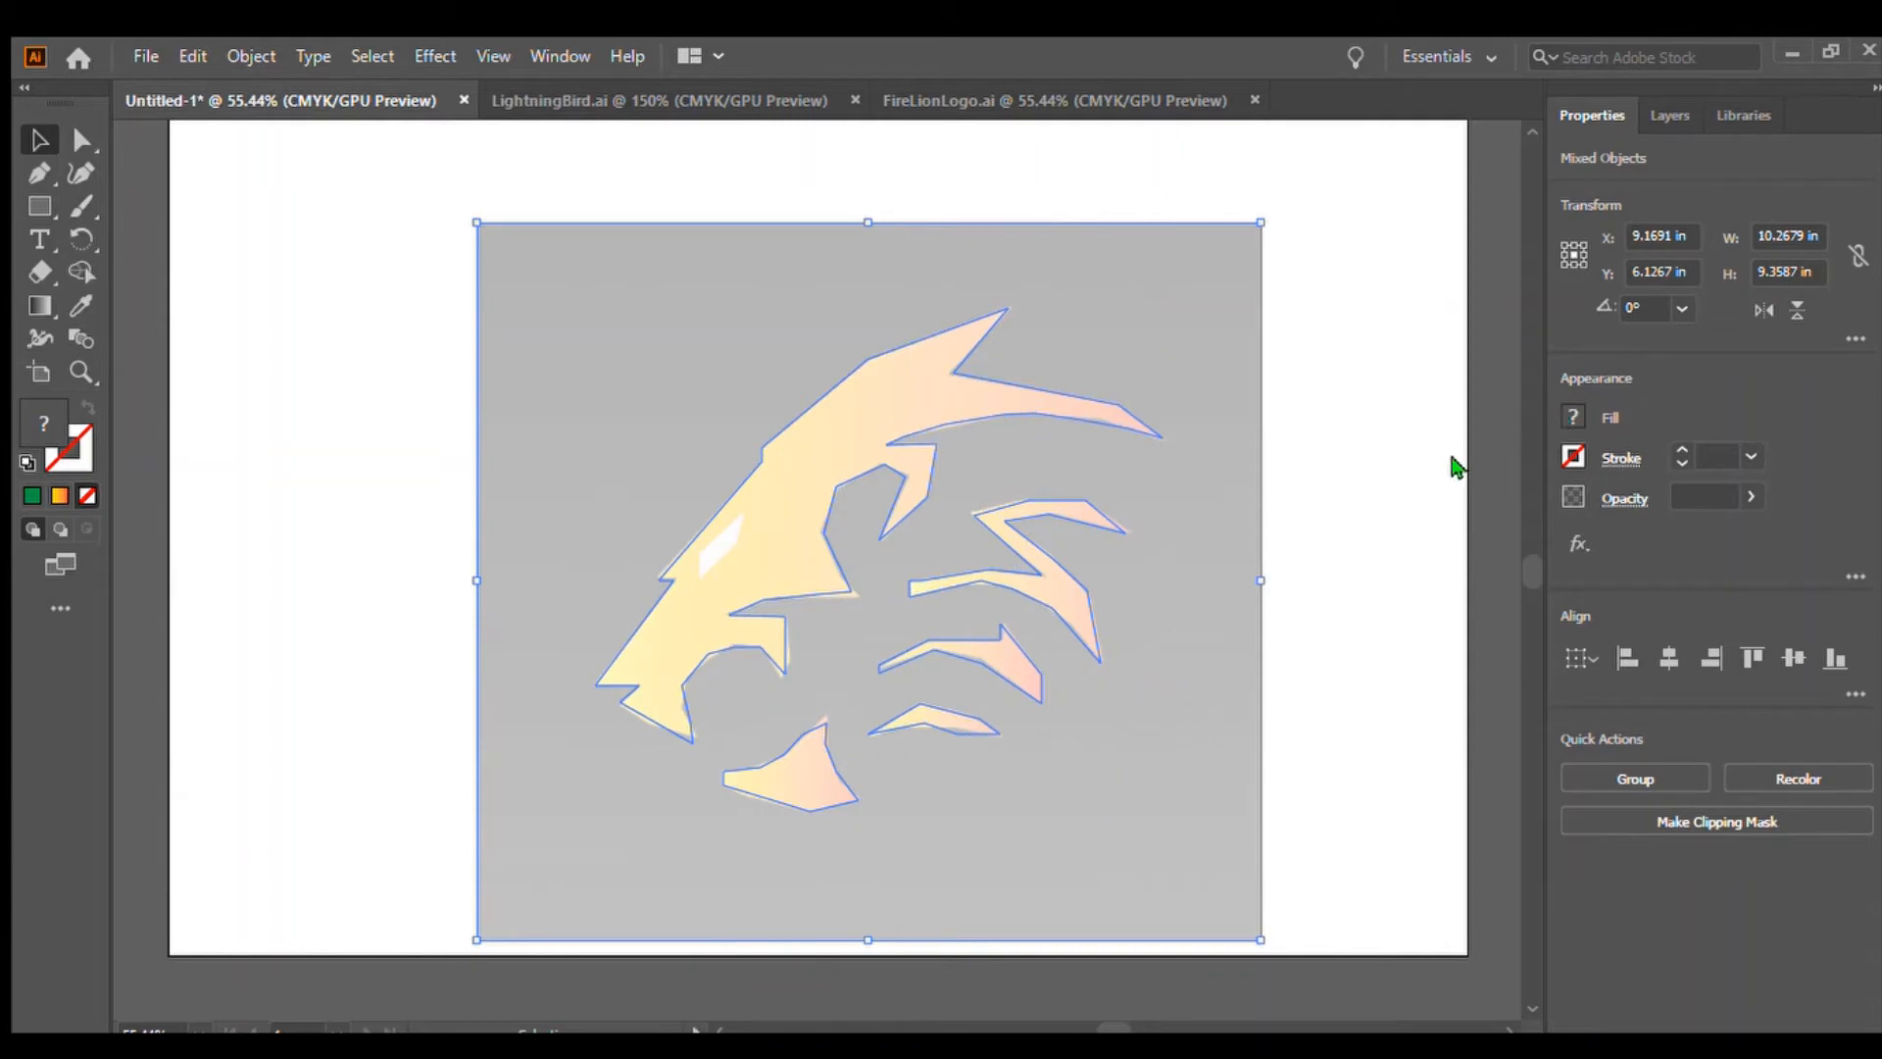
key("ctrl+z")
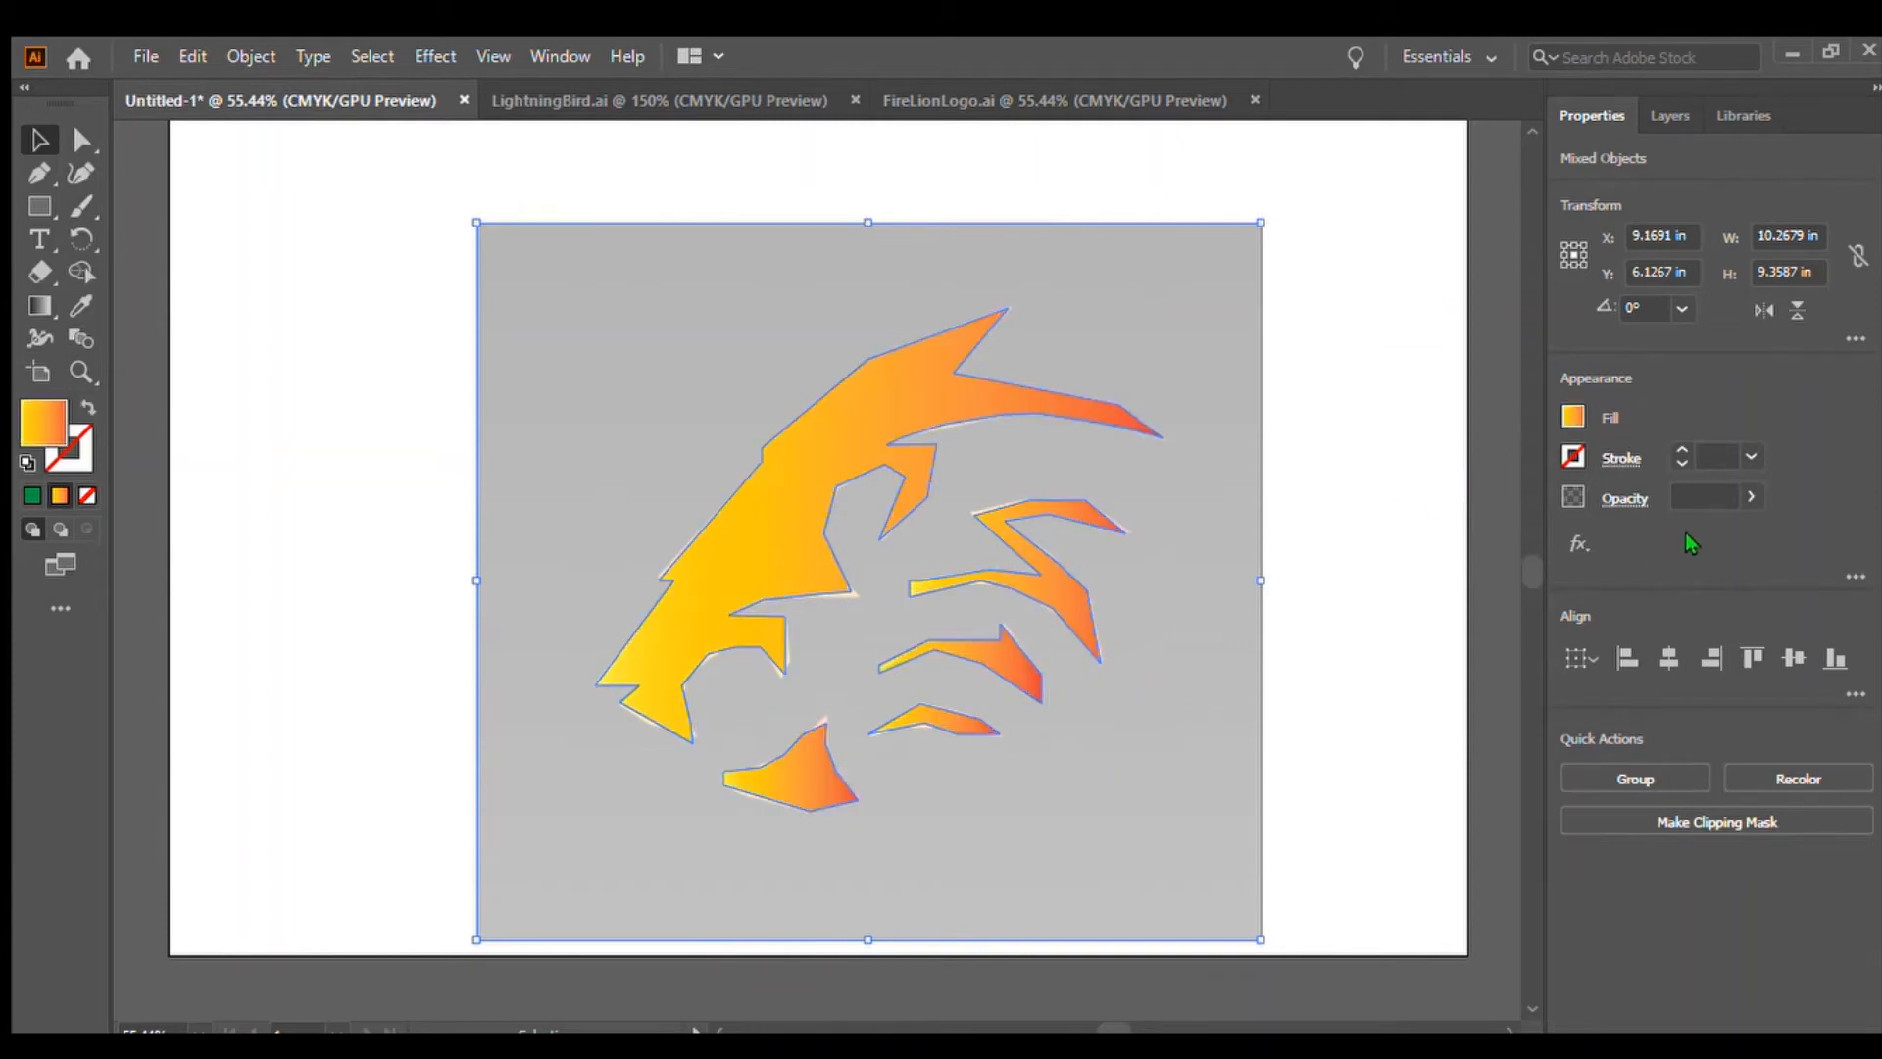
Draw a small four-sided eye shape on the lion's head with the Pen tool
left_click(1412, 646)
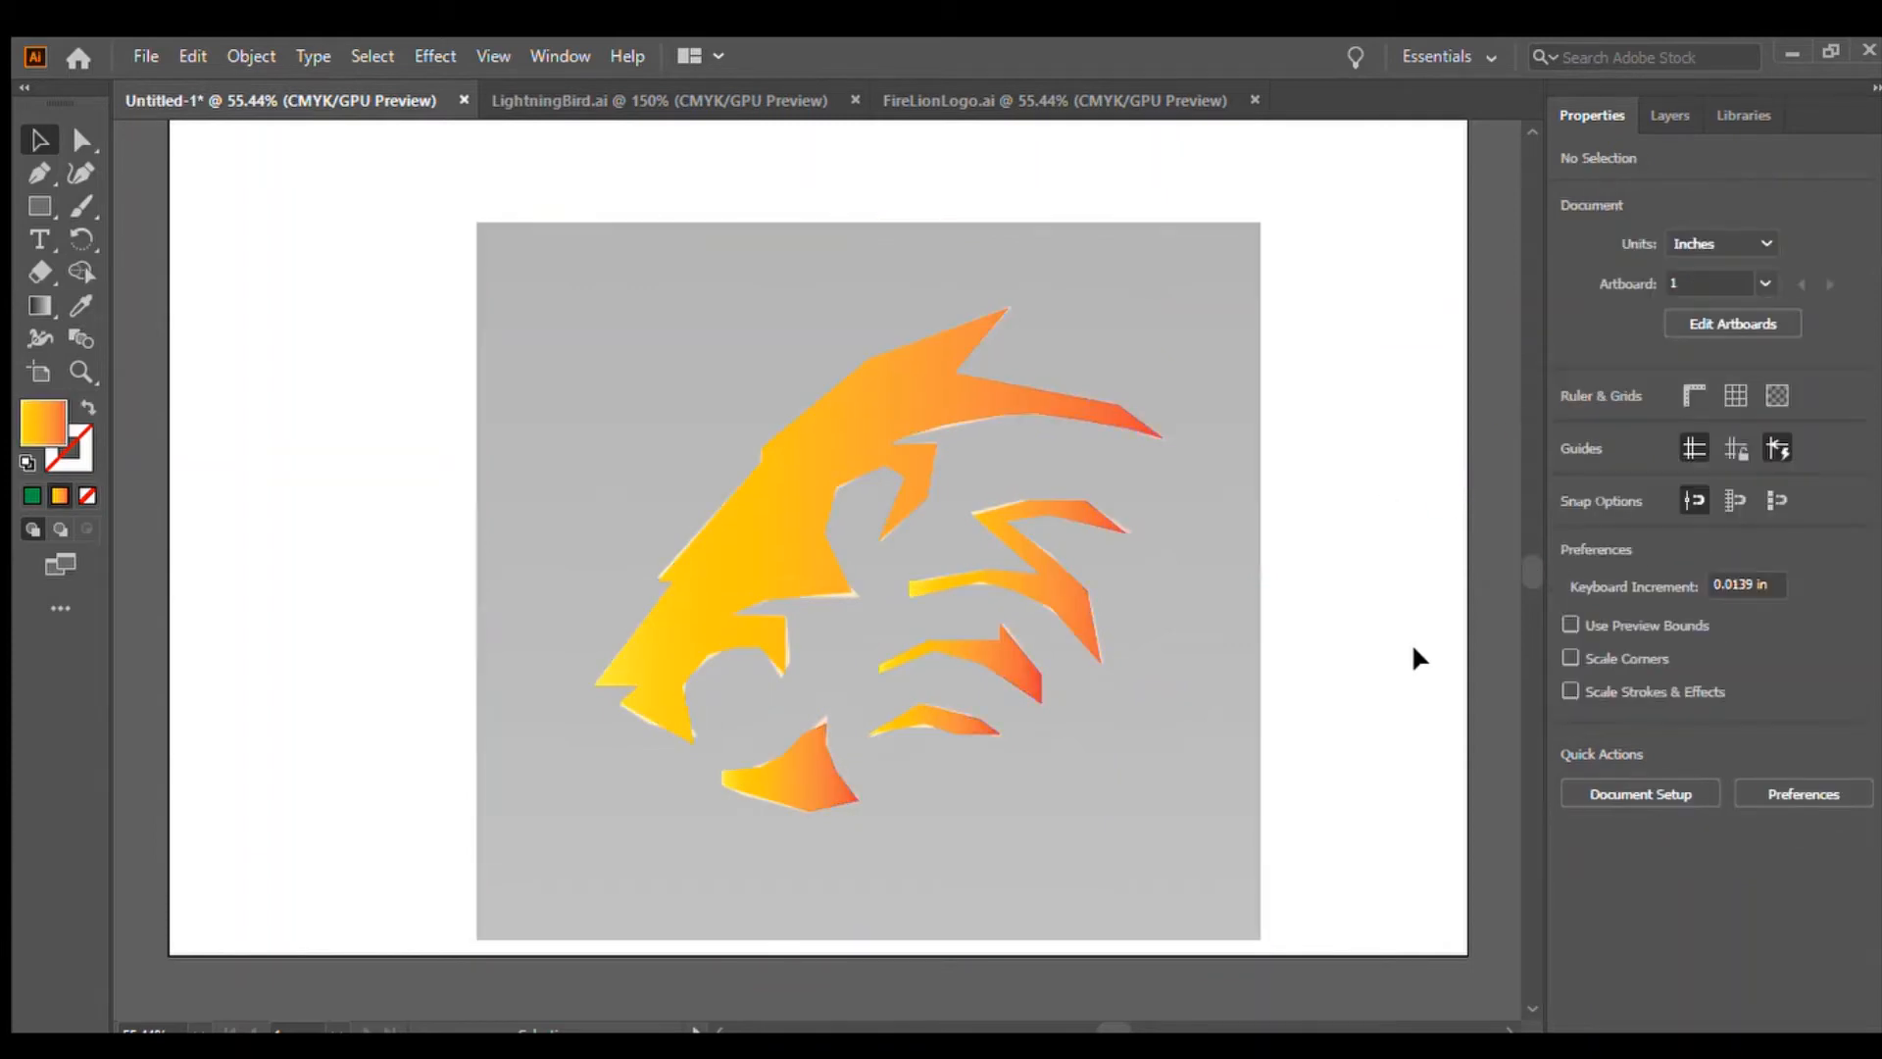
left_click(709, 541)
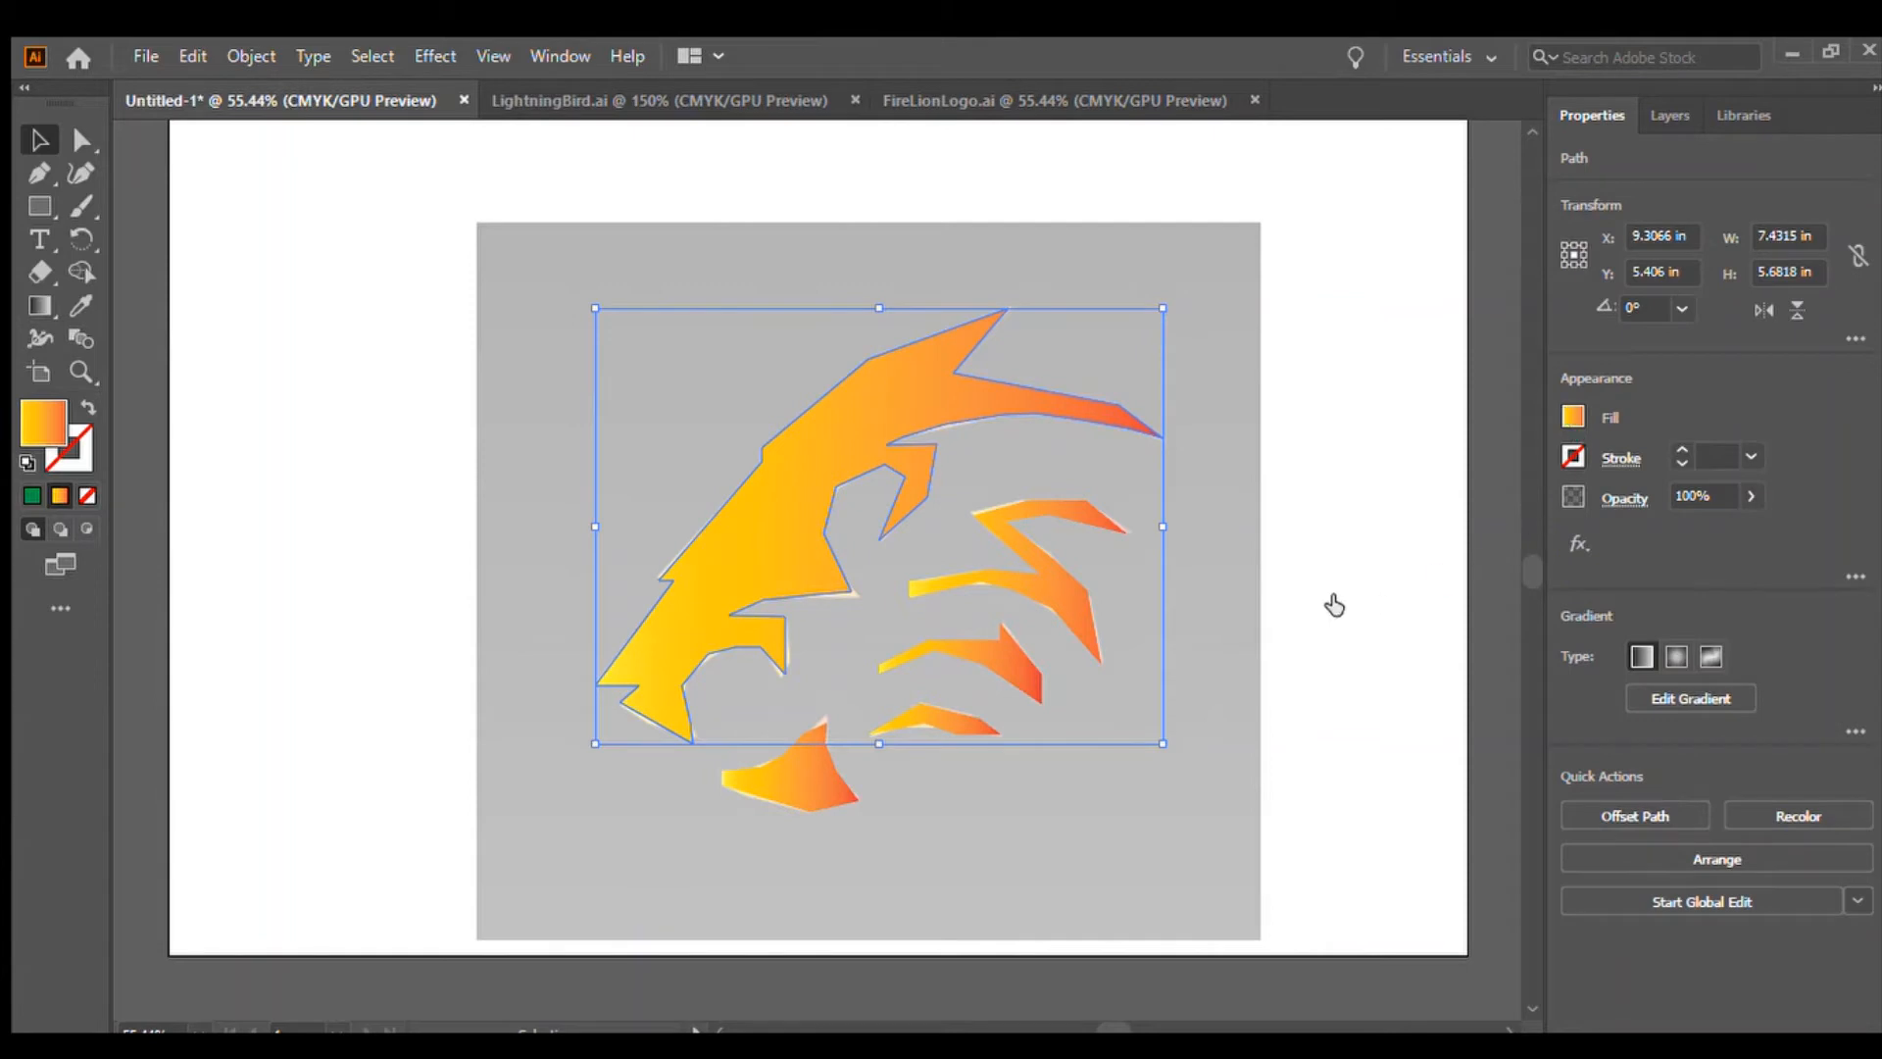
left_click(1431, 298)
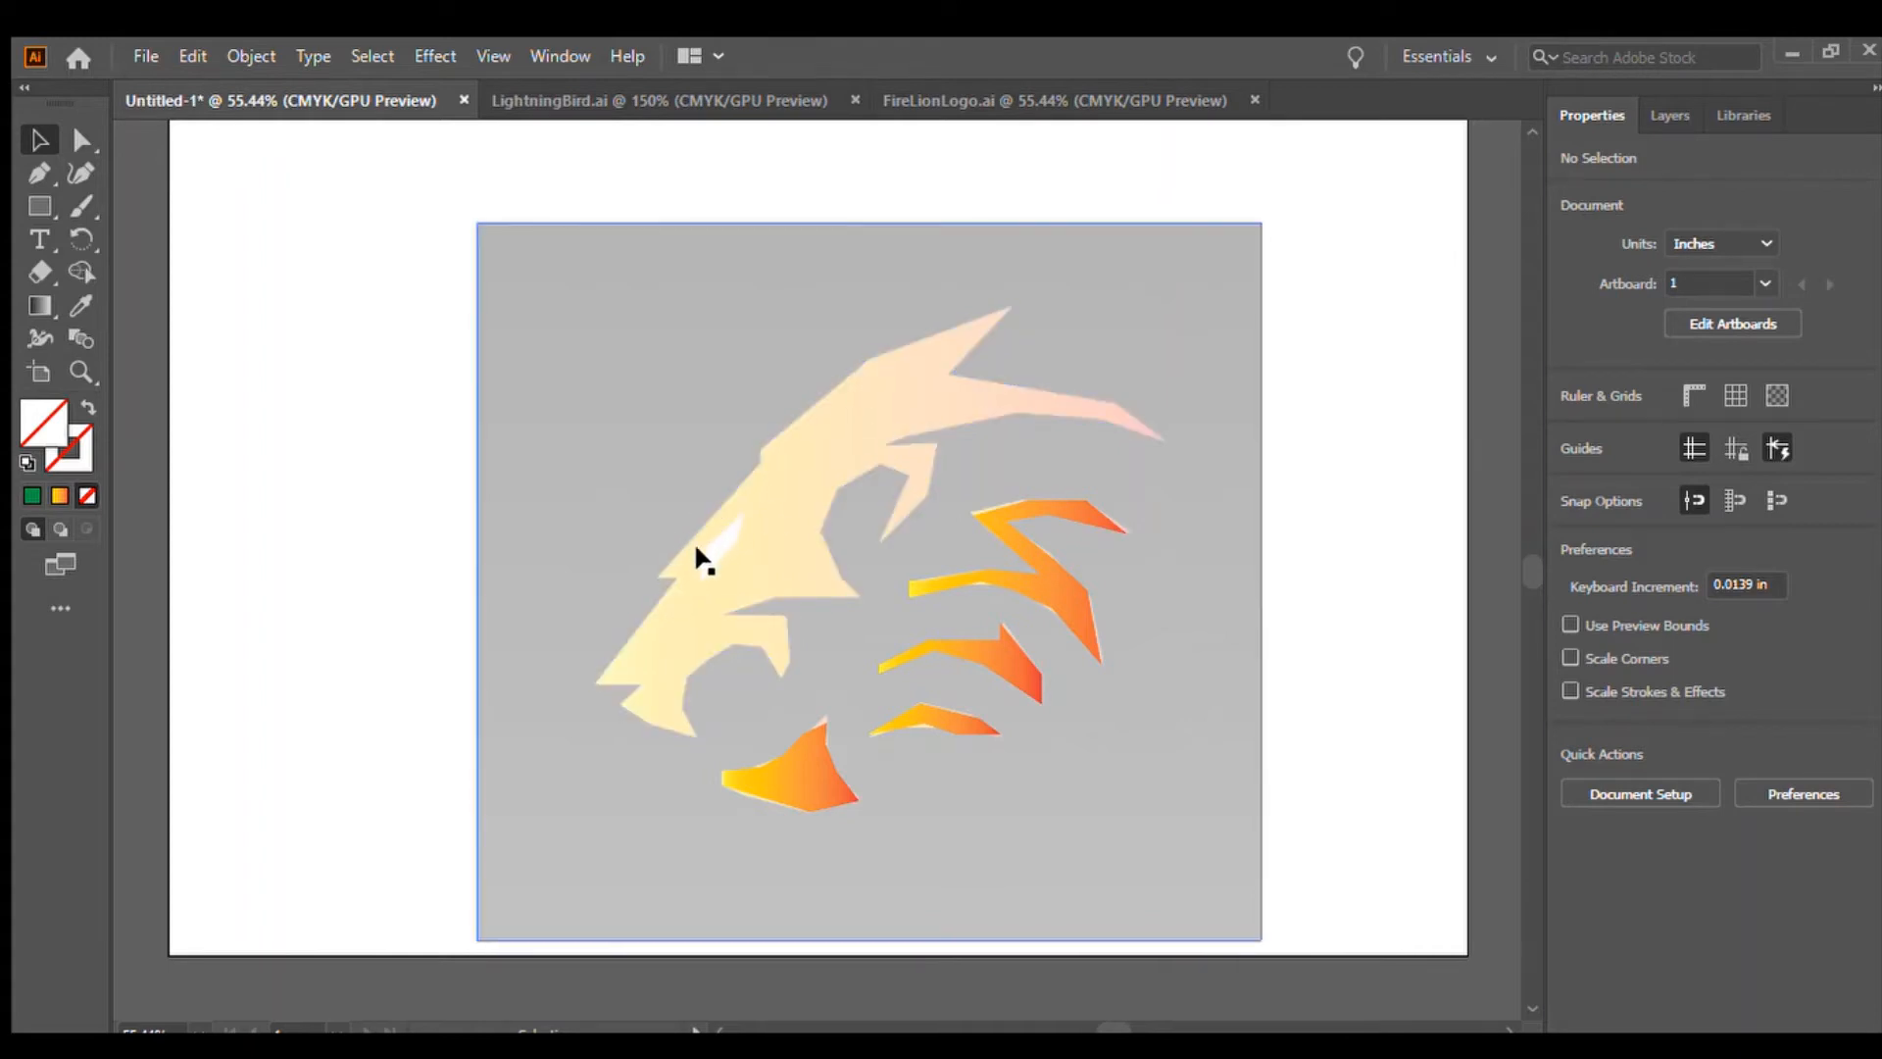
left_click(39, 173)
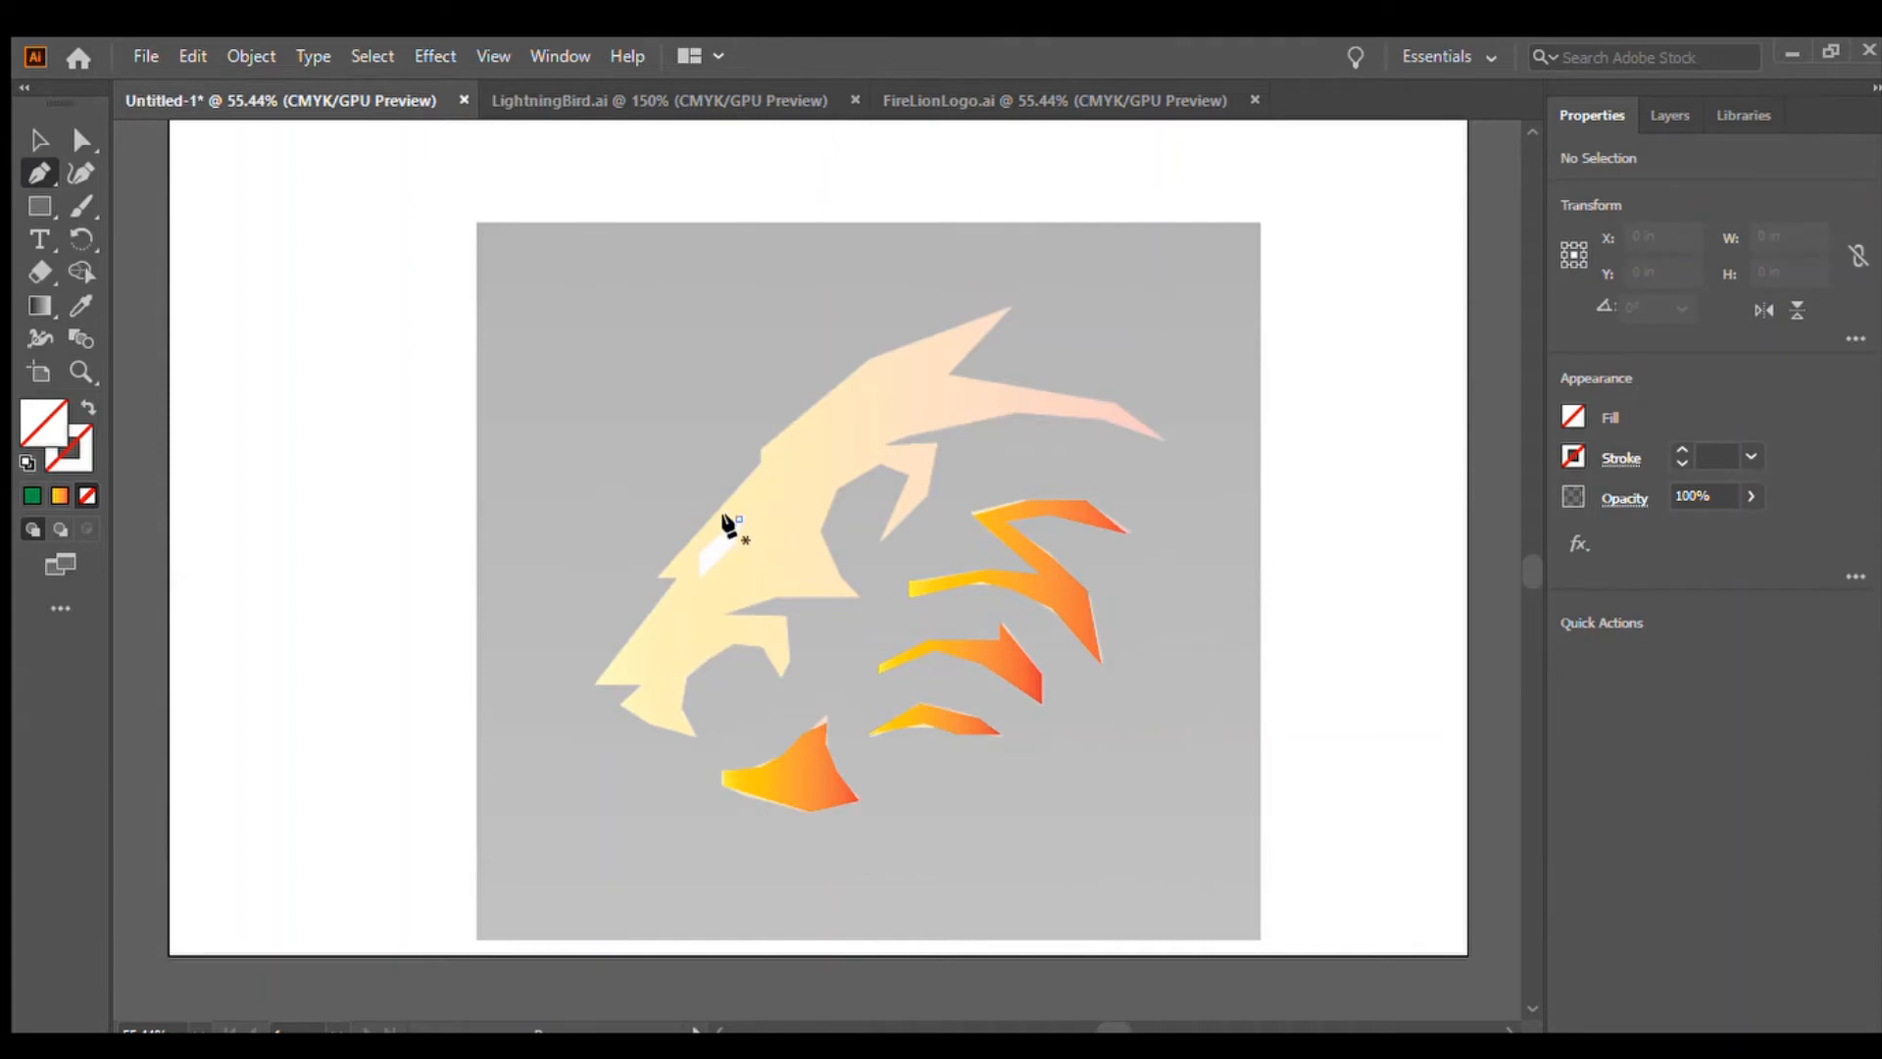
mouse_move(701, 551)
left_mouse_down()
mouse_move(699, 586)
mouse_move(697, 558)
mouse_move(734, 539)
left_mouse_up()
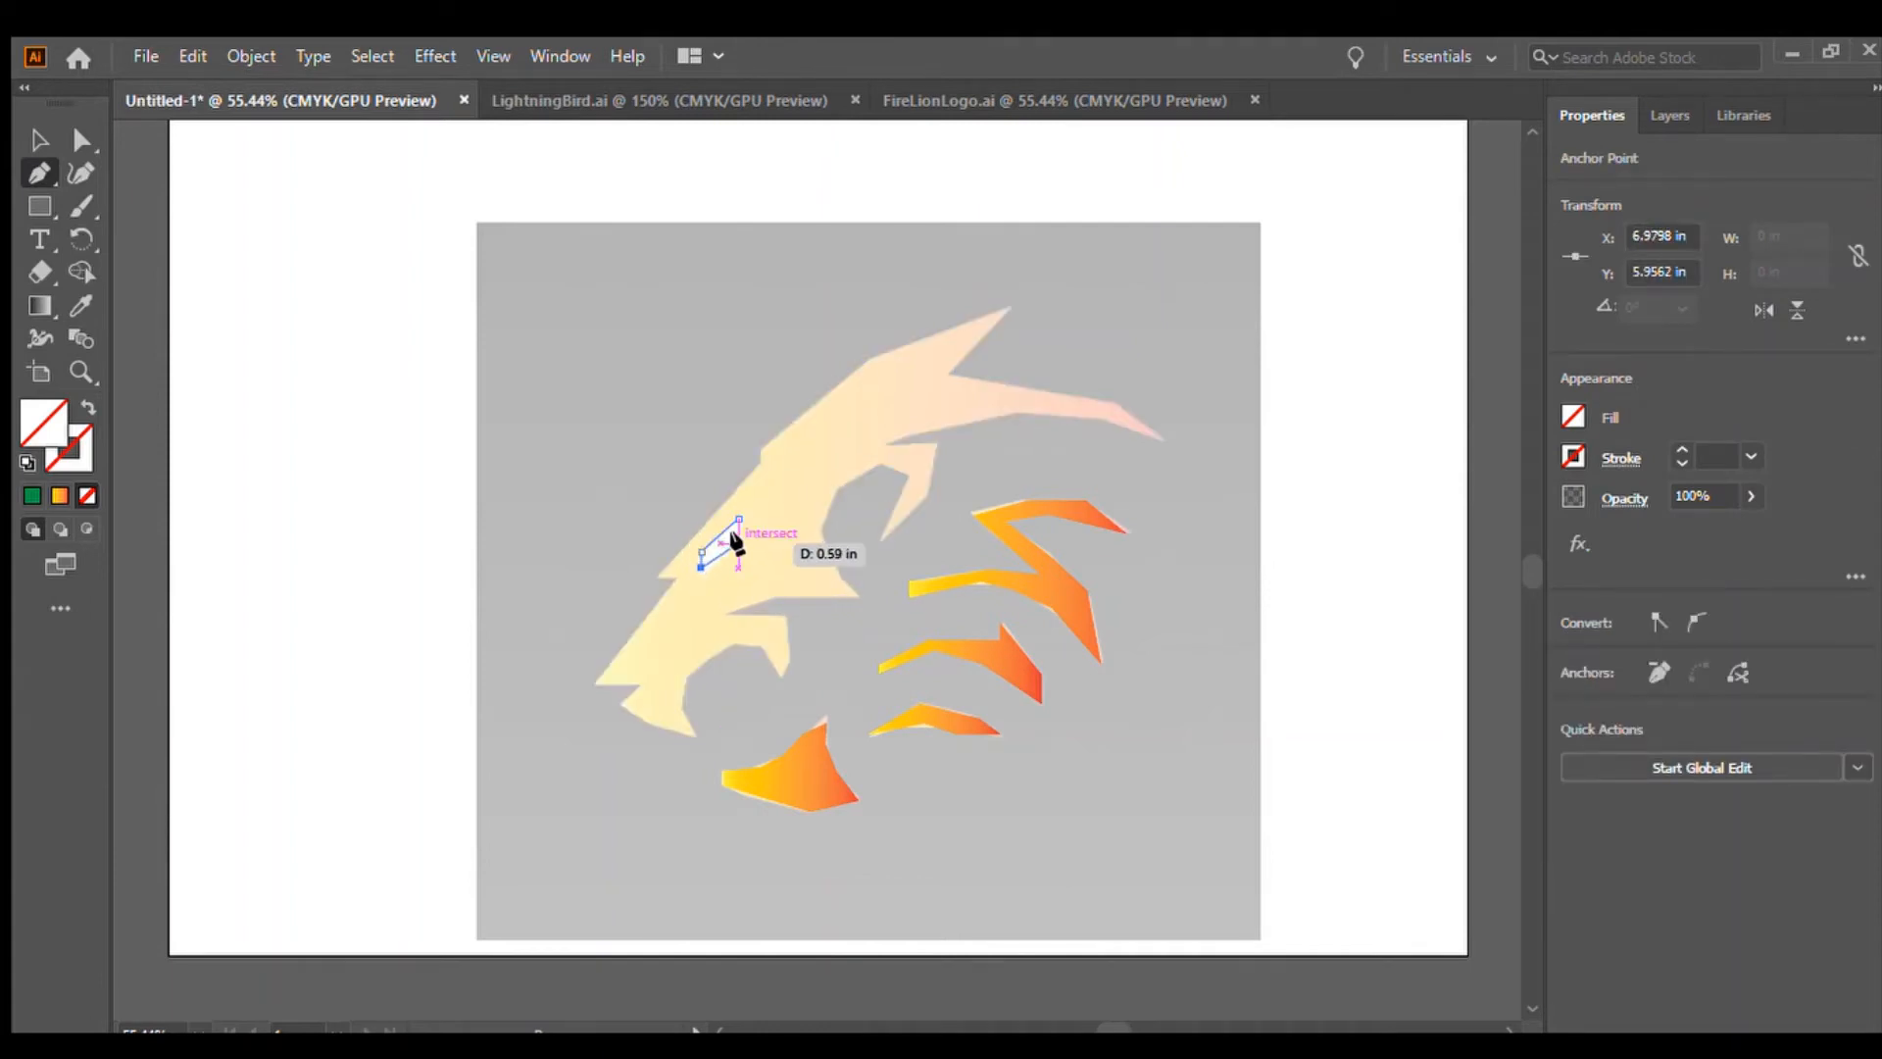
left_click(739, 544)
left_click(738, 517)
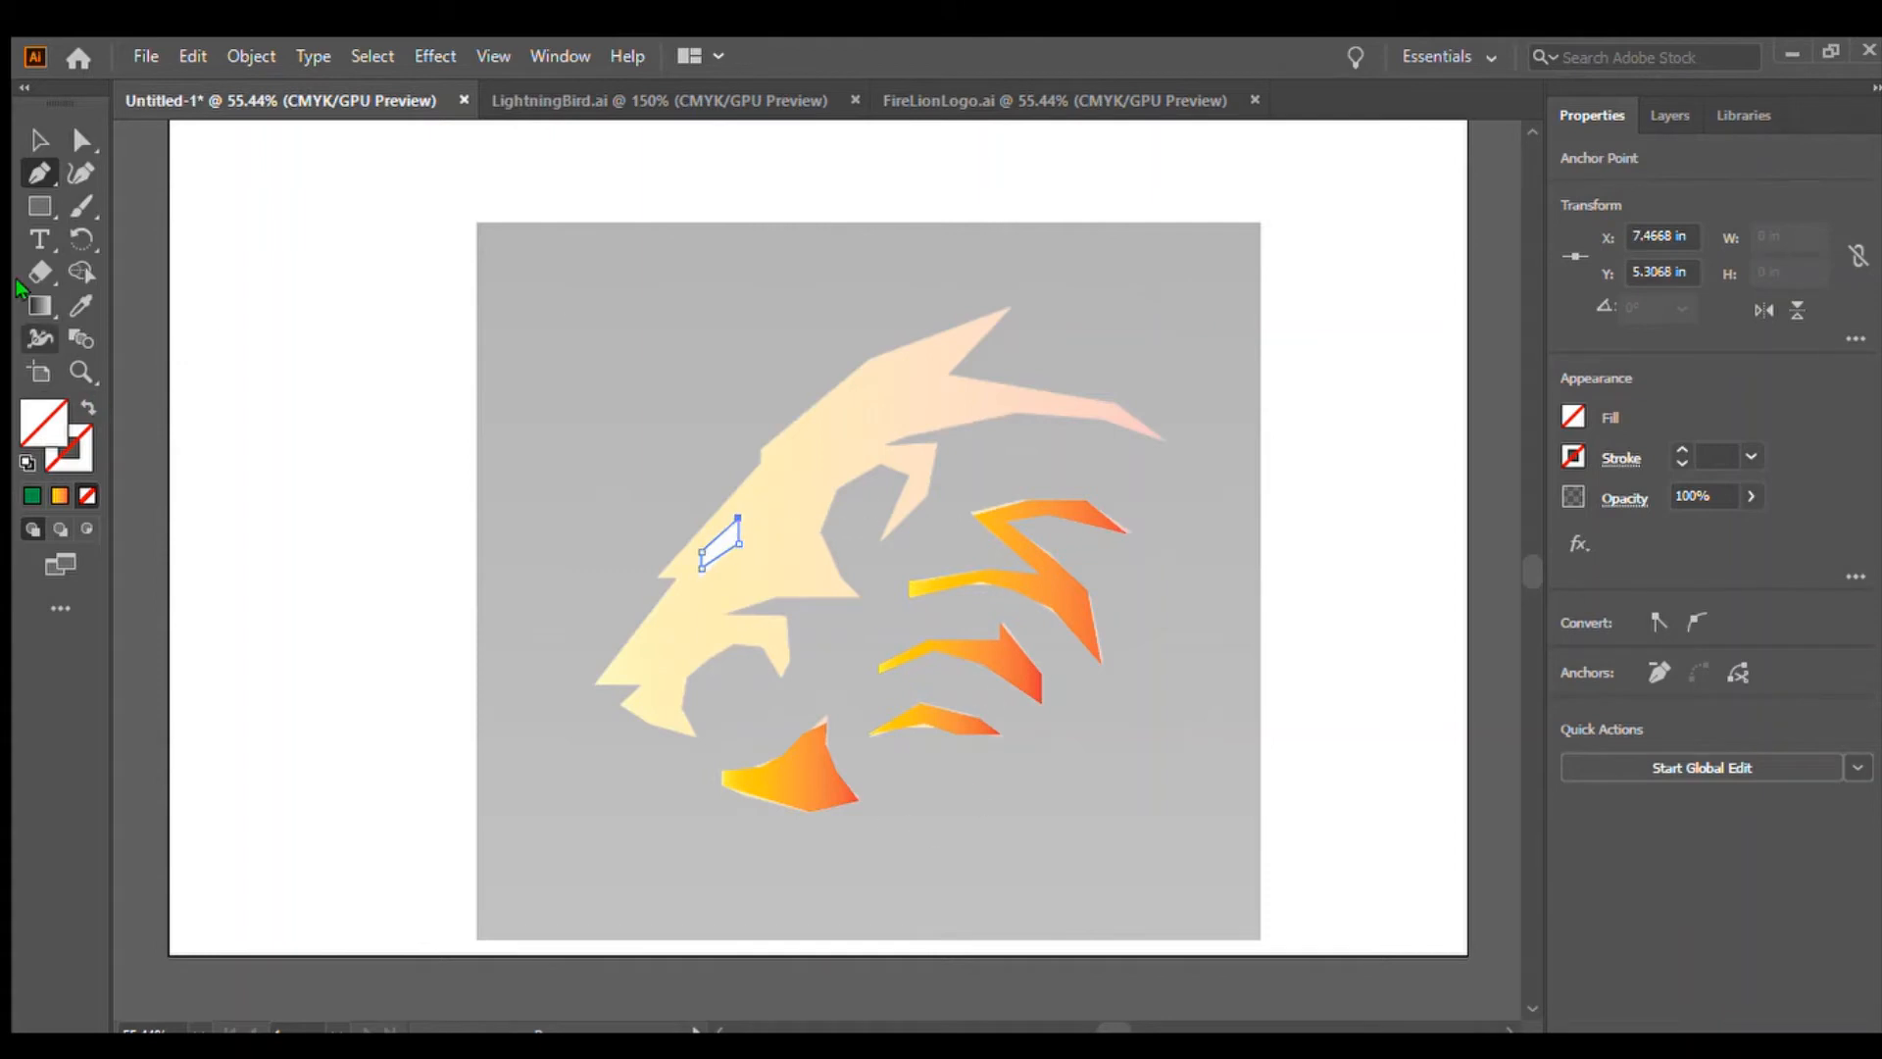
Fill the eye shape white and reapply the gradient fill to the head shape
left_click(39, 139)
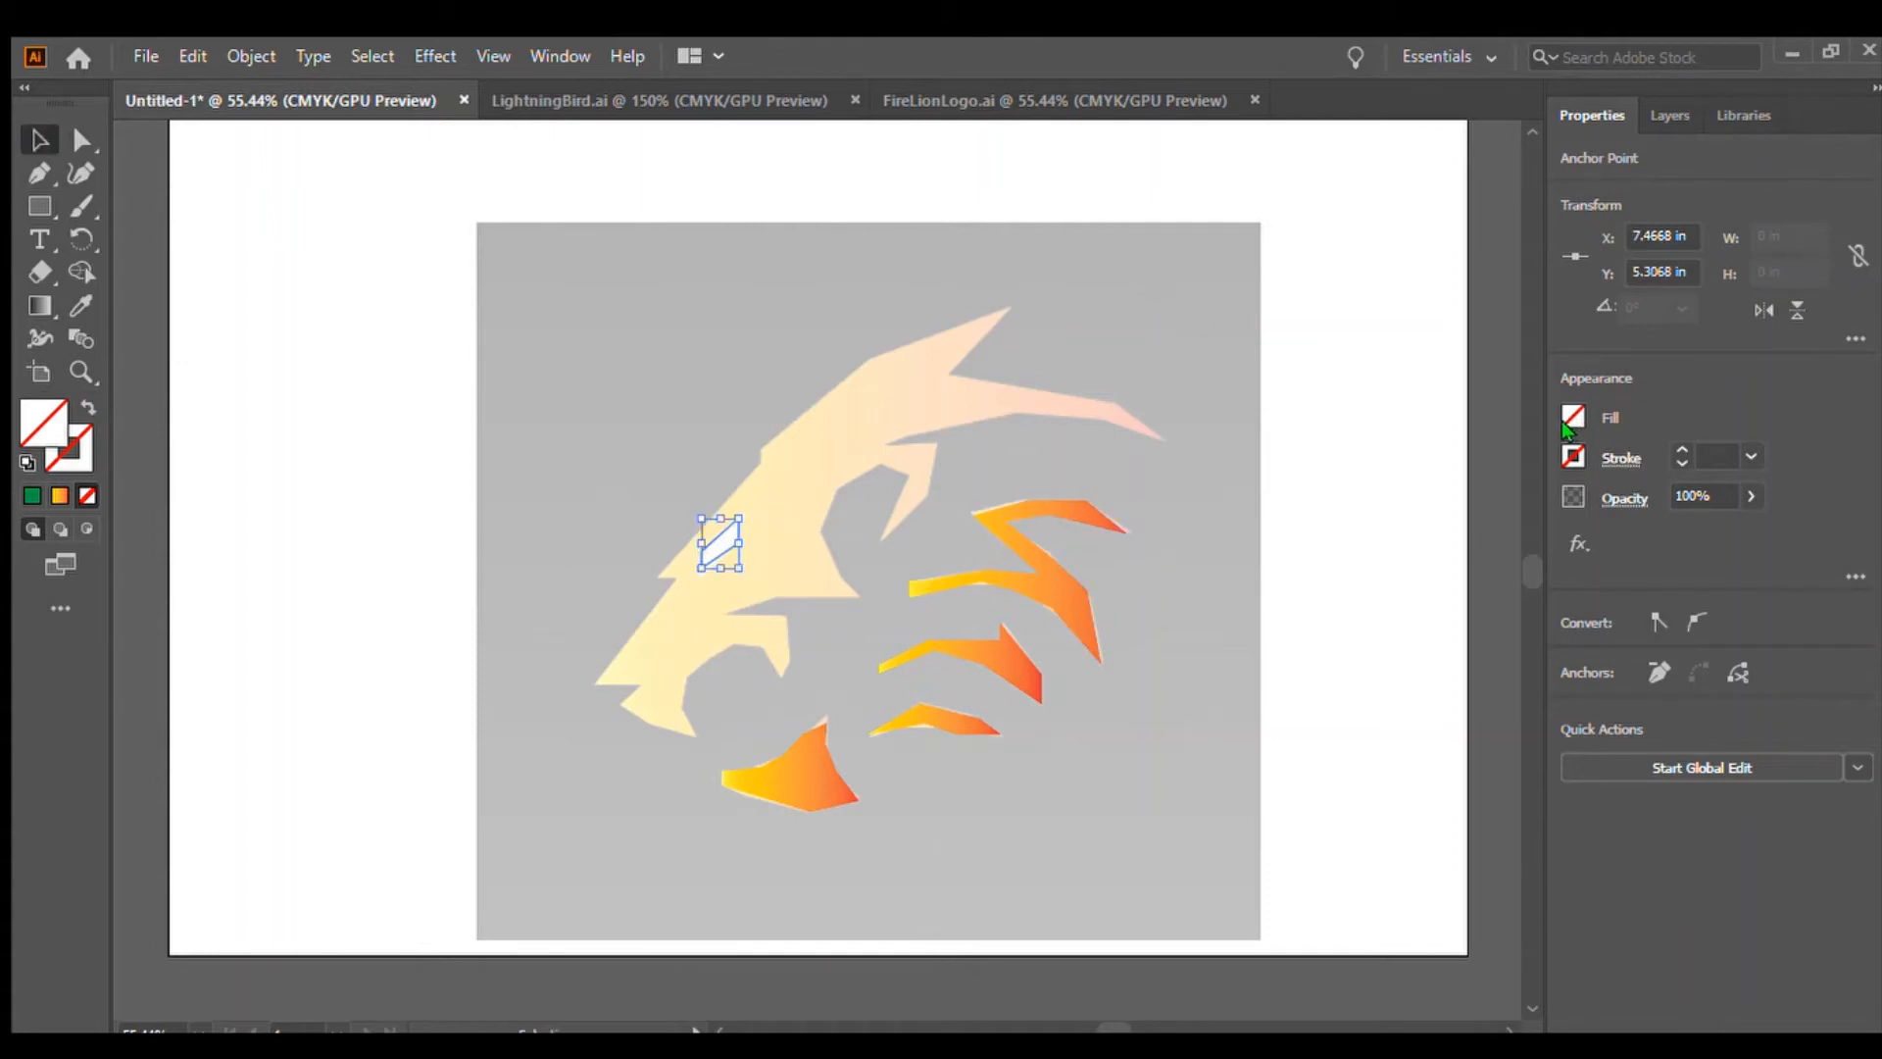
left_click(1401, 383)
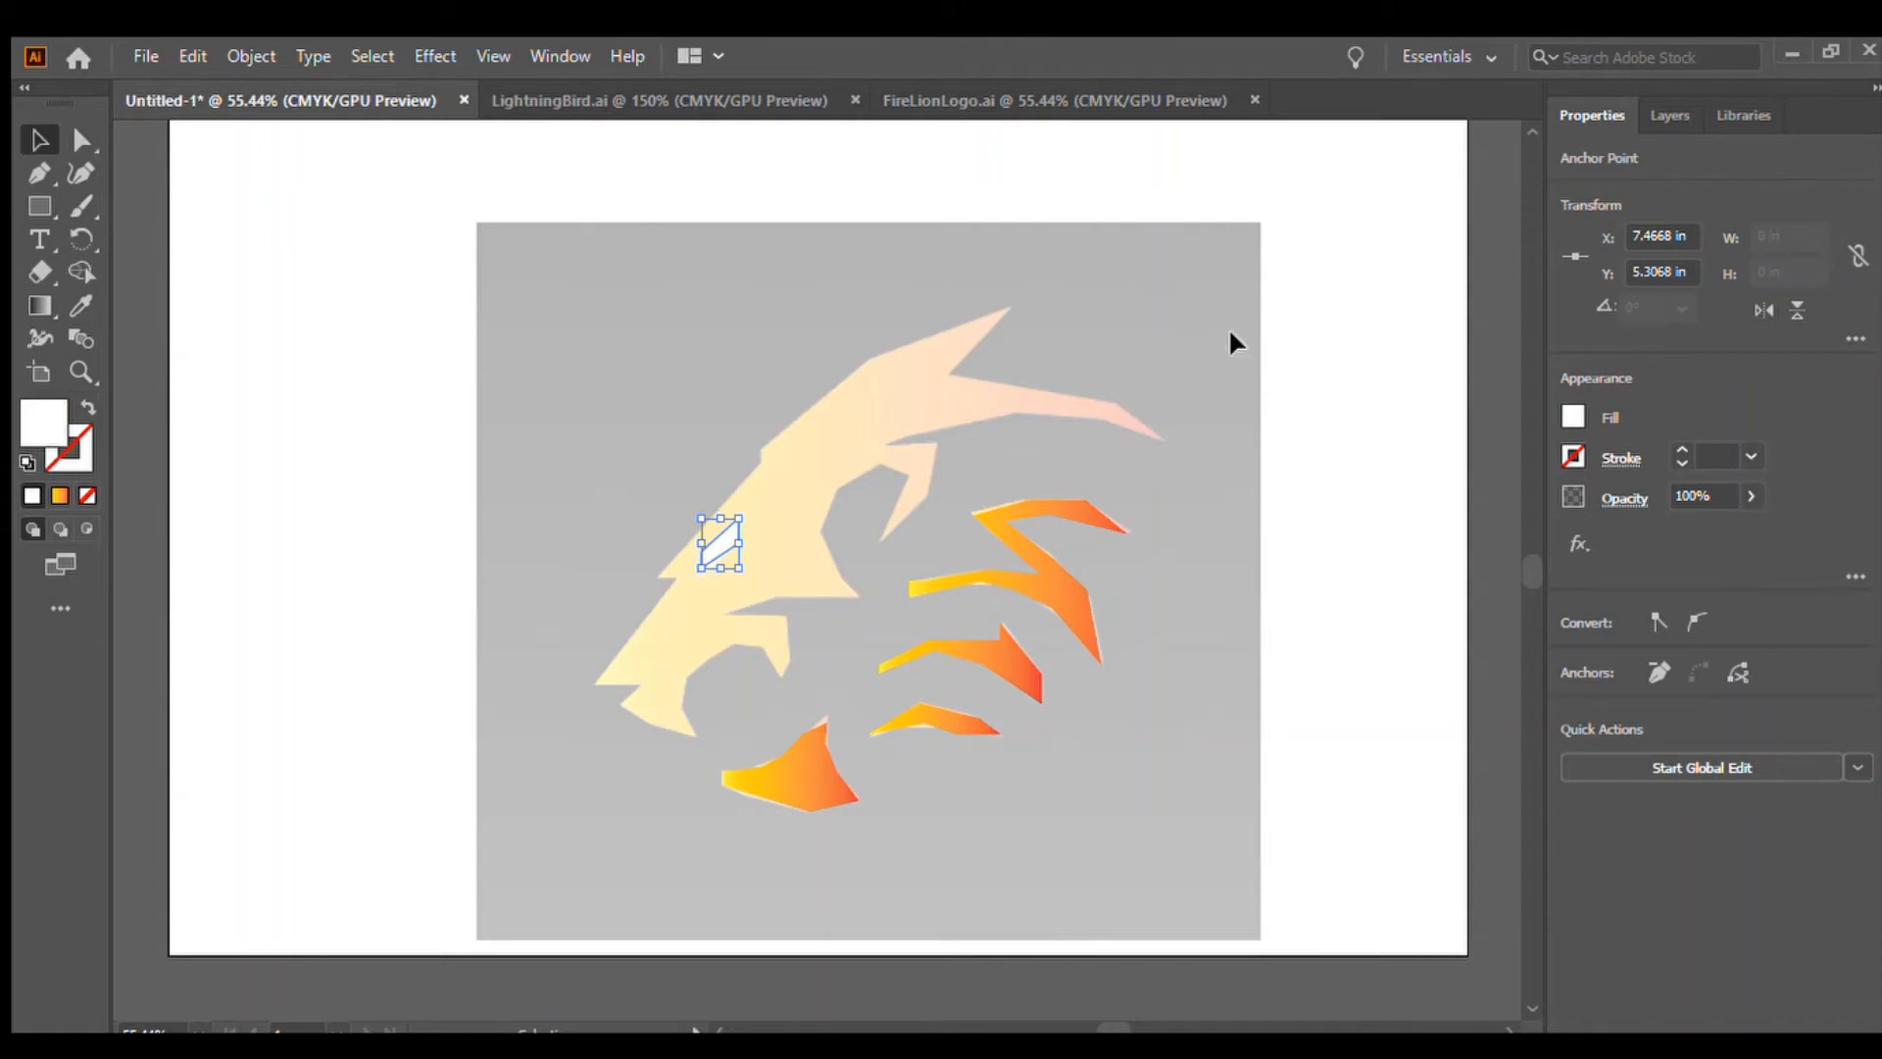
left_click(862, 451)
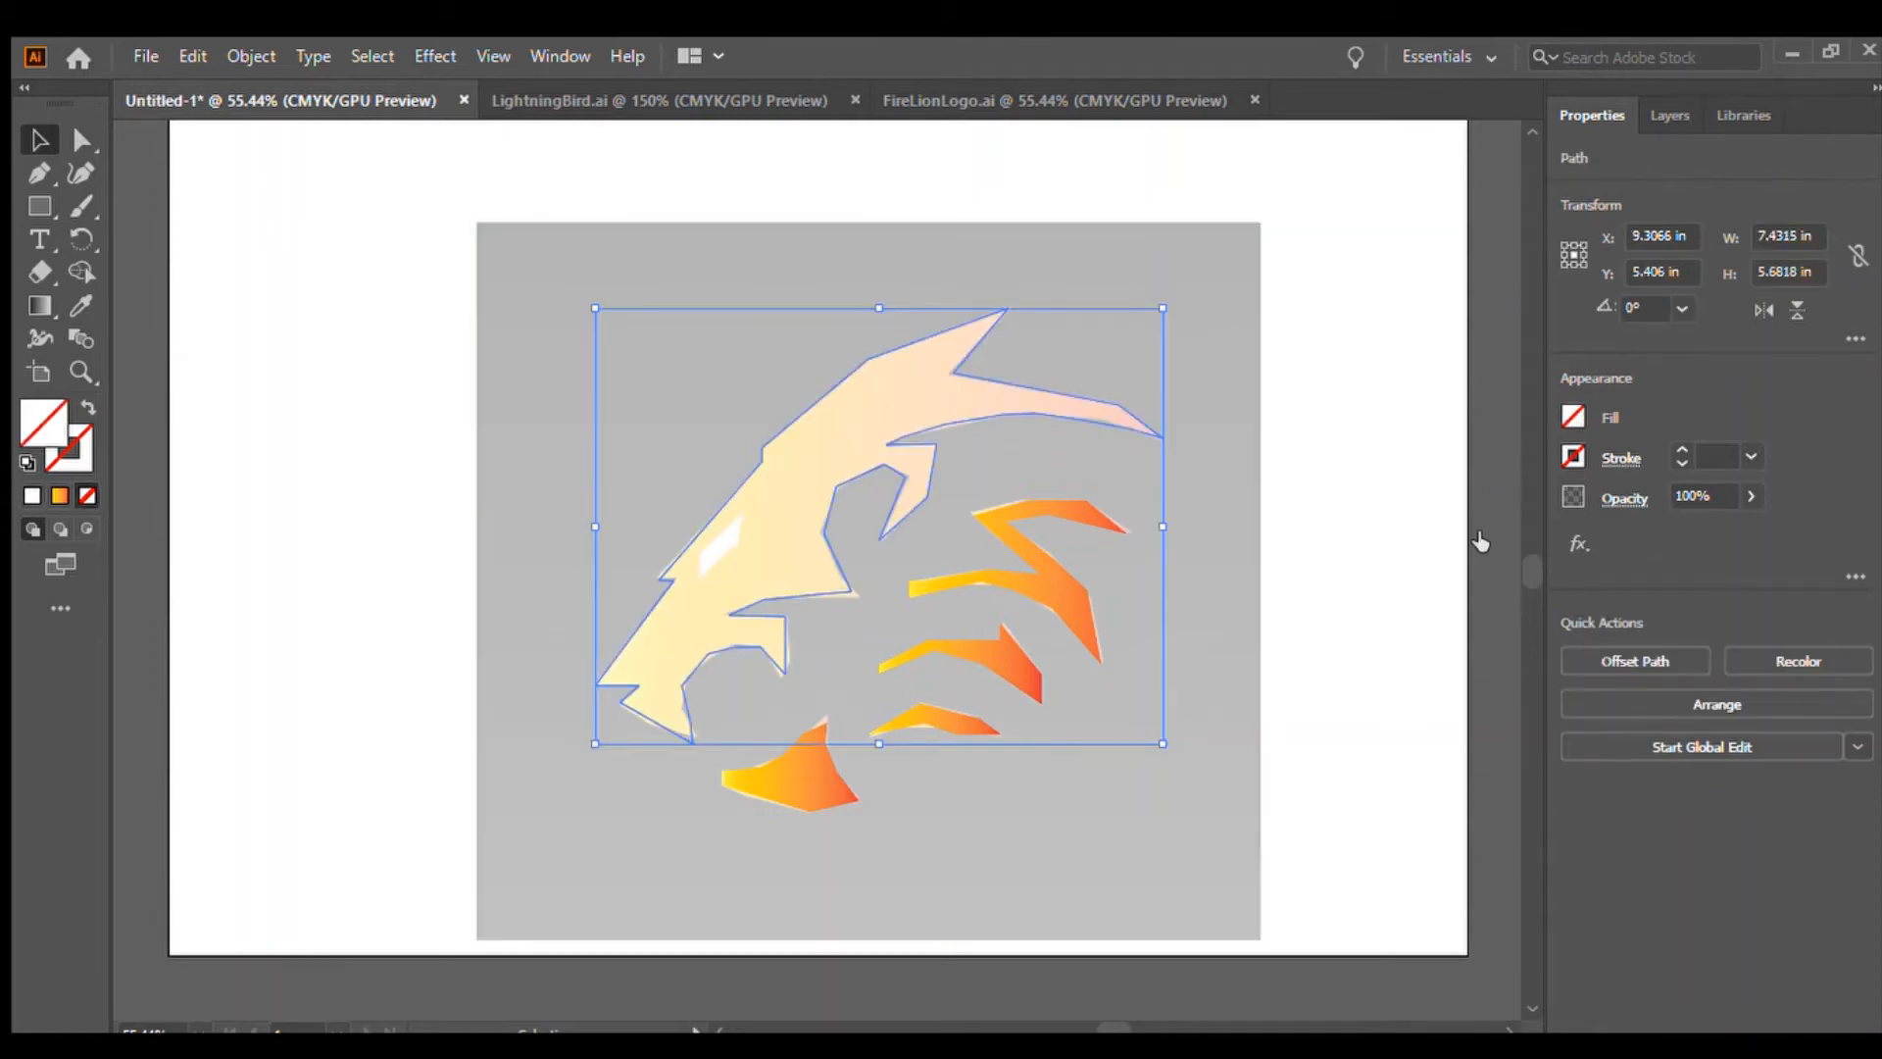
key("period")
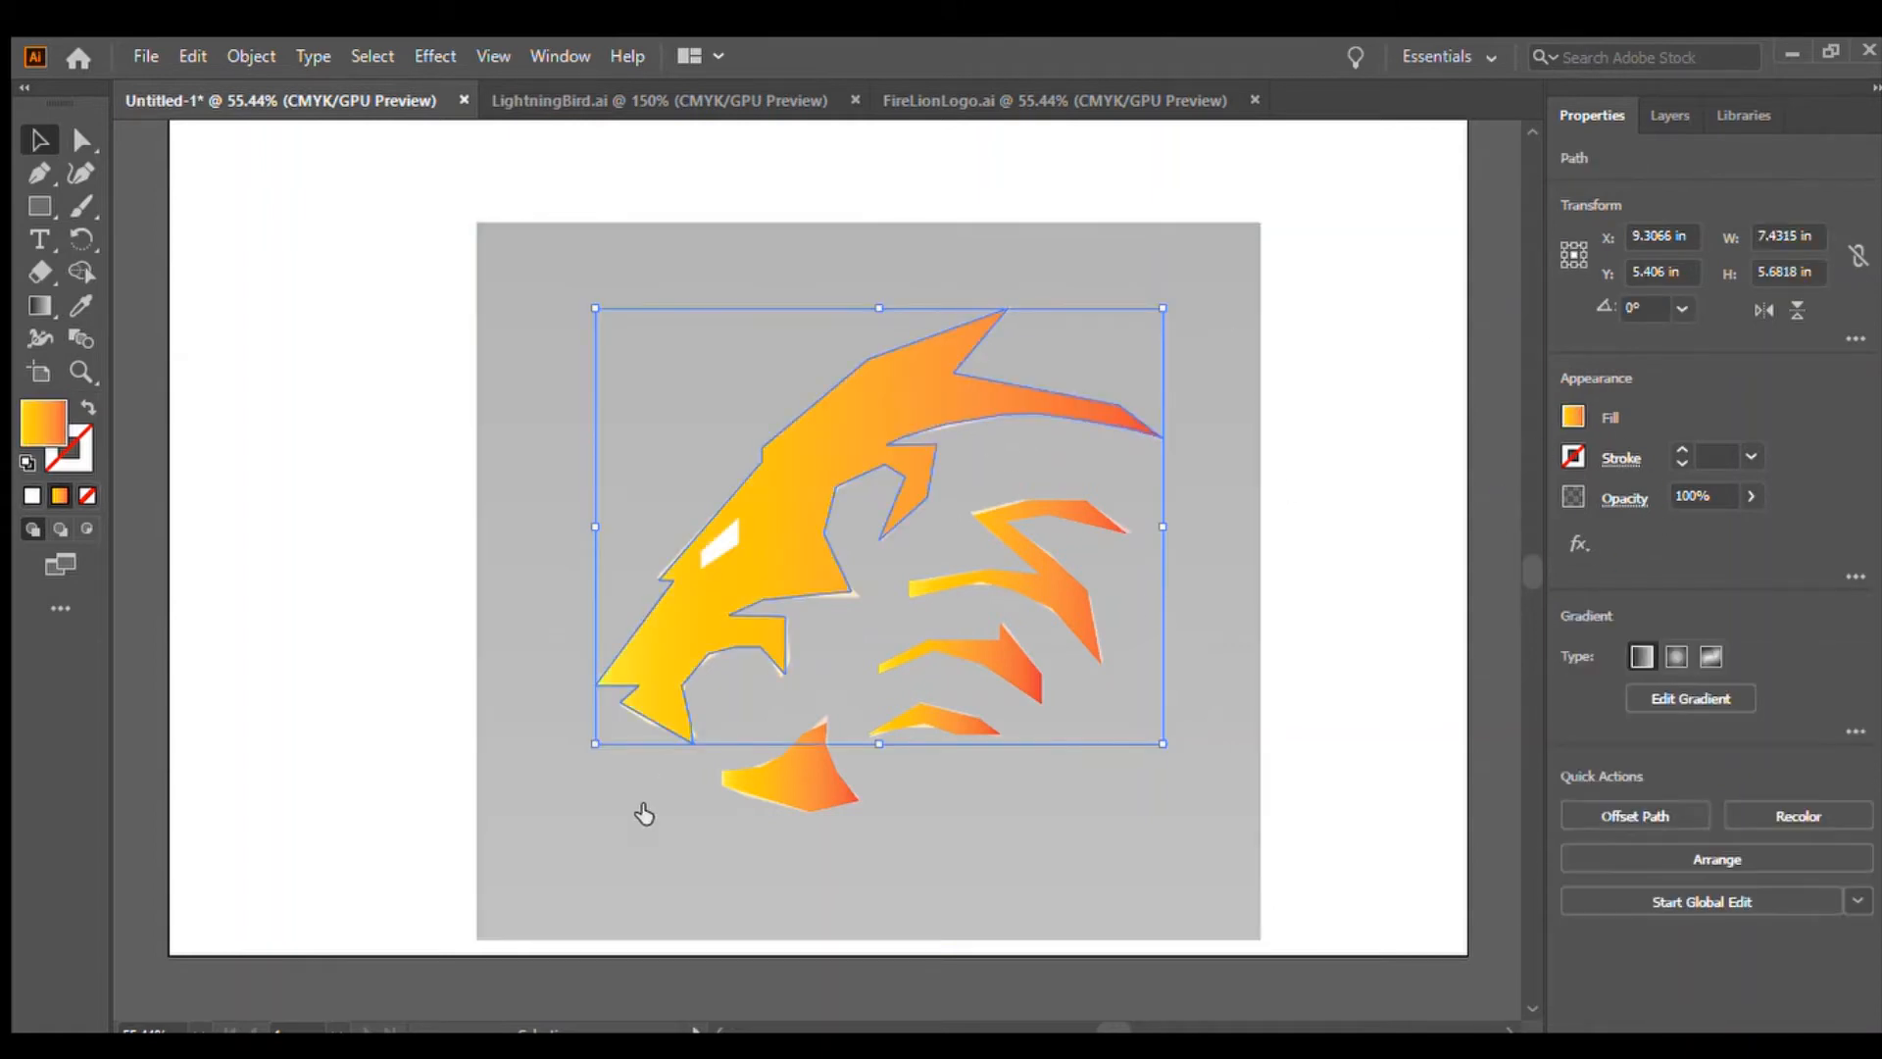
Select the reference image behind the artwork and delete it
left_click(1403, 285)
left_click(1212, 396)
key("Delete")
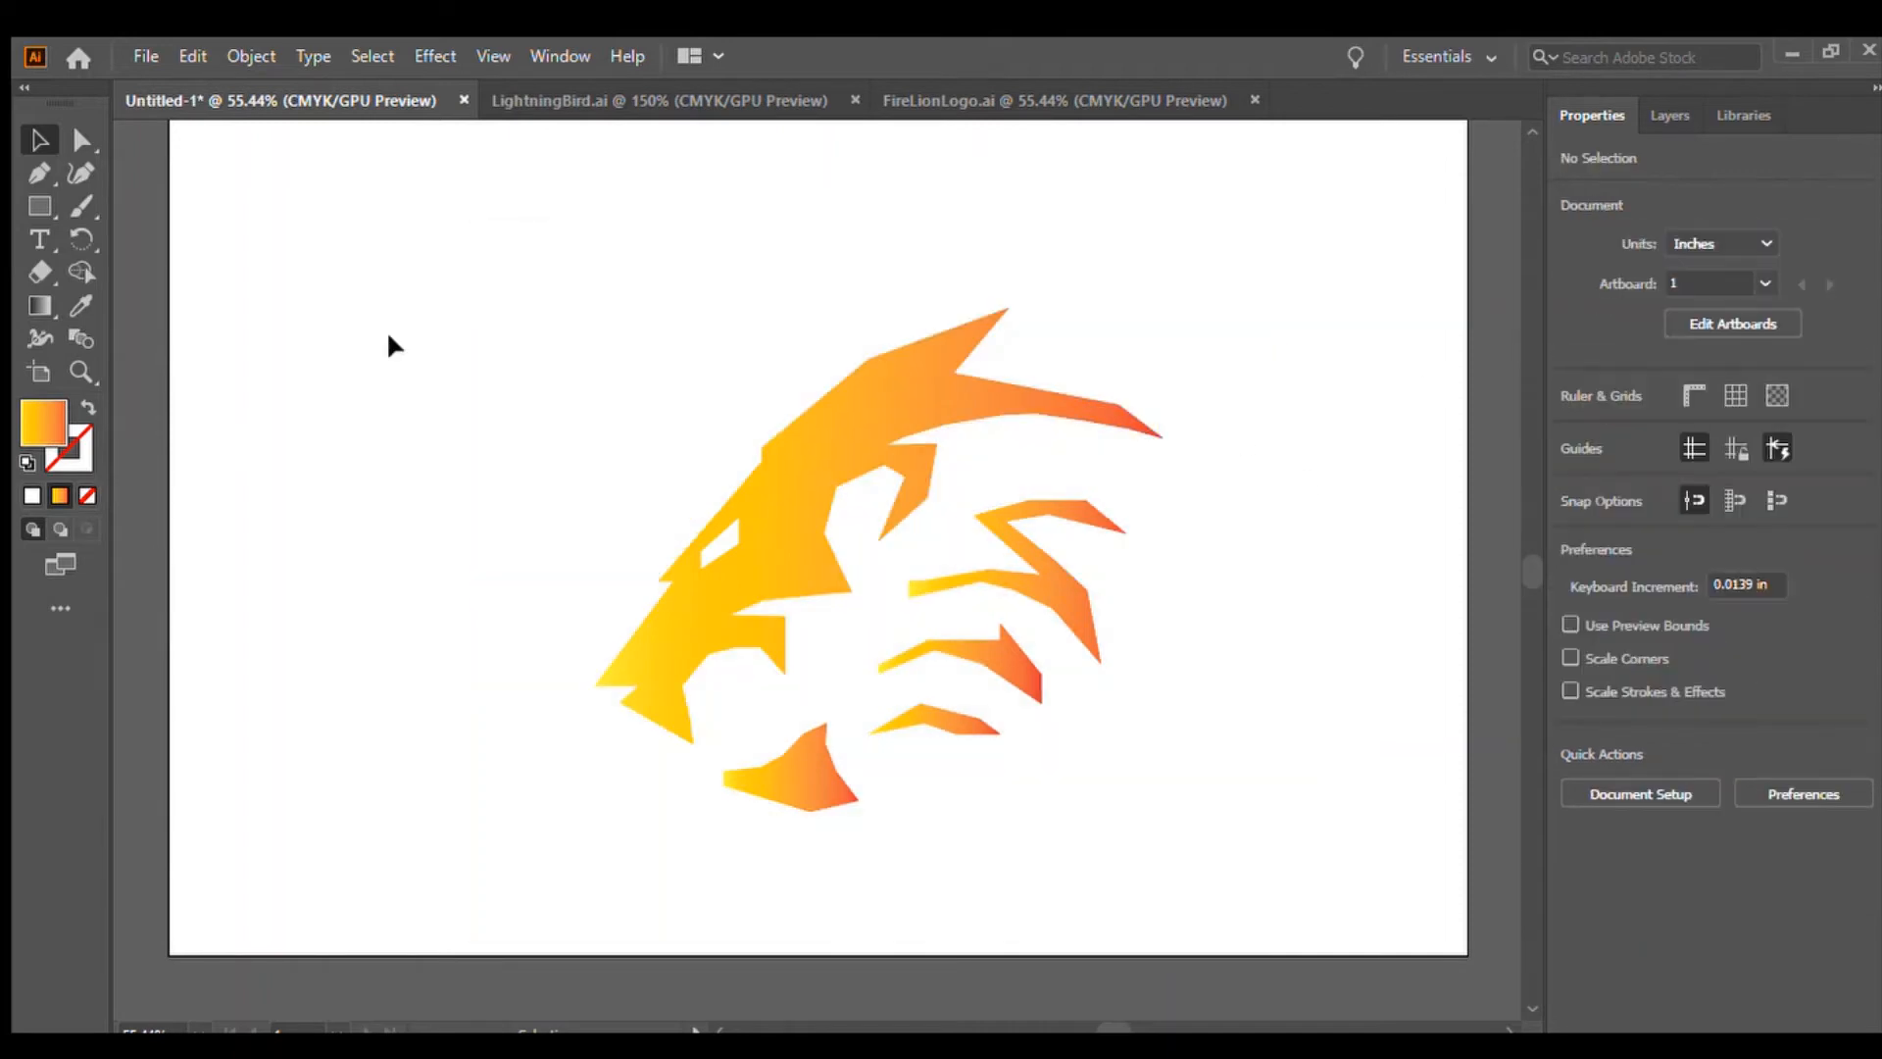
Select all the lion artwork and move it up and to the left
left_click_drag(470, 428, 970, 785)
left_click_drag(772, 622, 660, 590)
left_click(1275, 494)
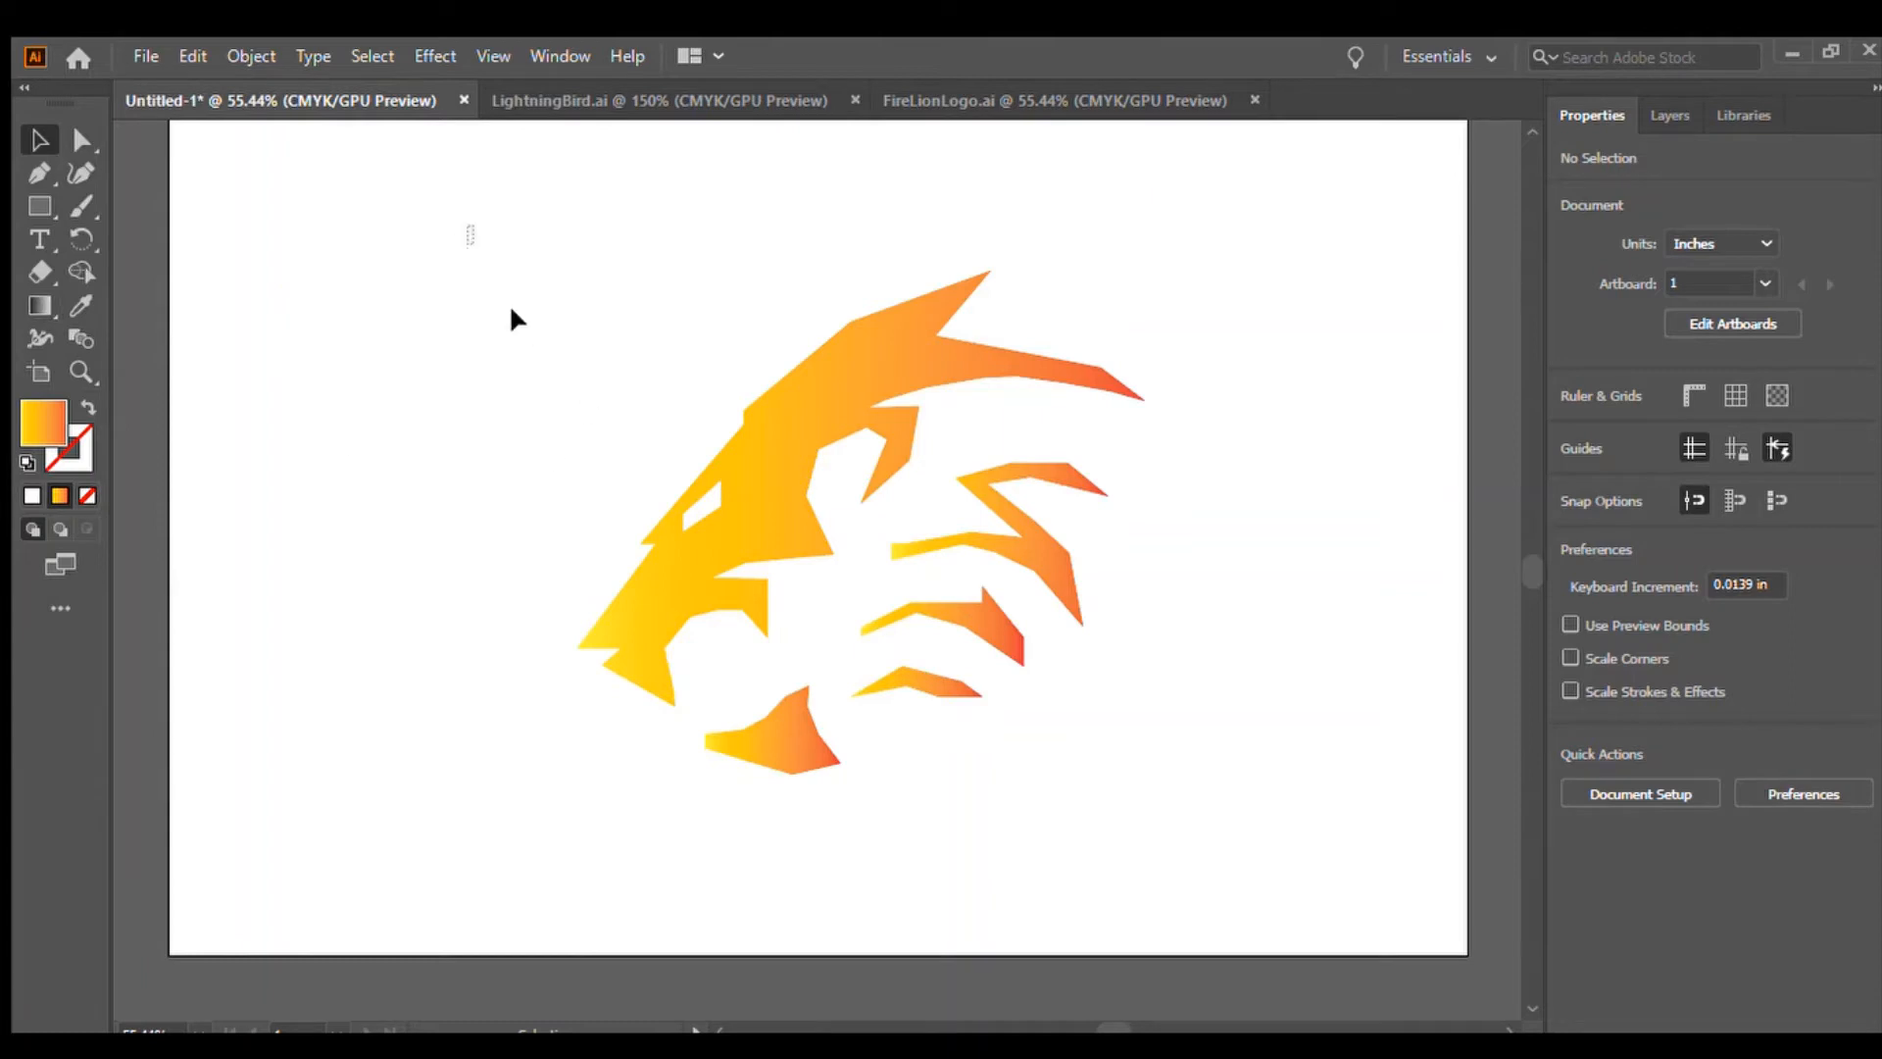
Draw a 17 in by 11 in rectangle covering the artboard, fill it black and send it to the back
left_click_drag(469, 225, 1221, 774)
left_click(1372, 754)
left_click(39, 206)
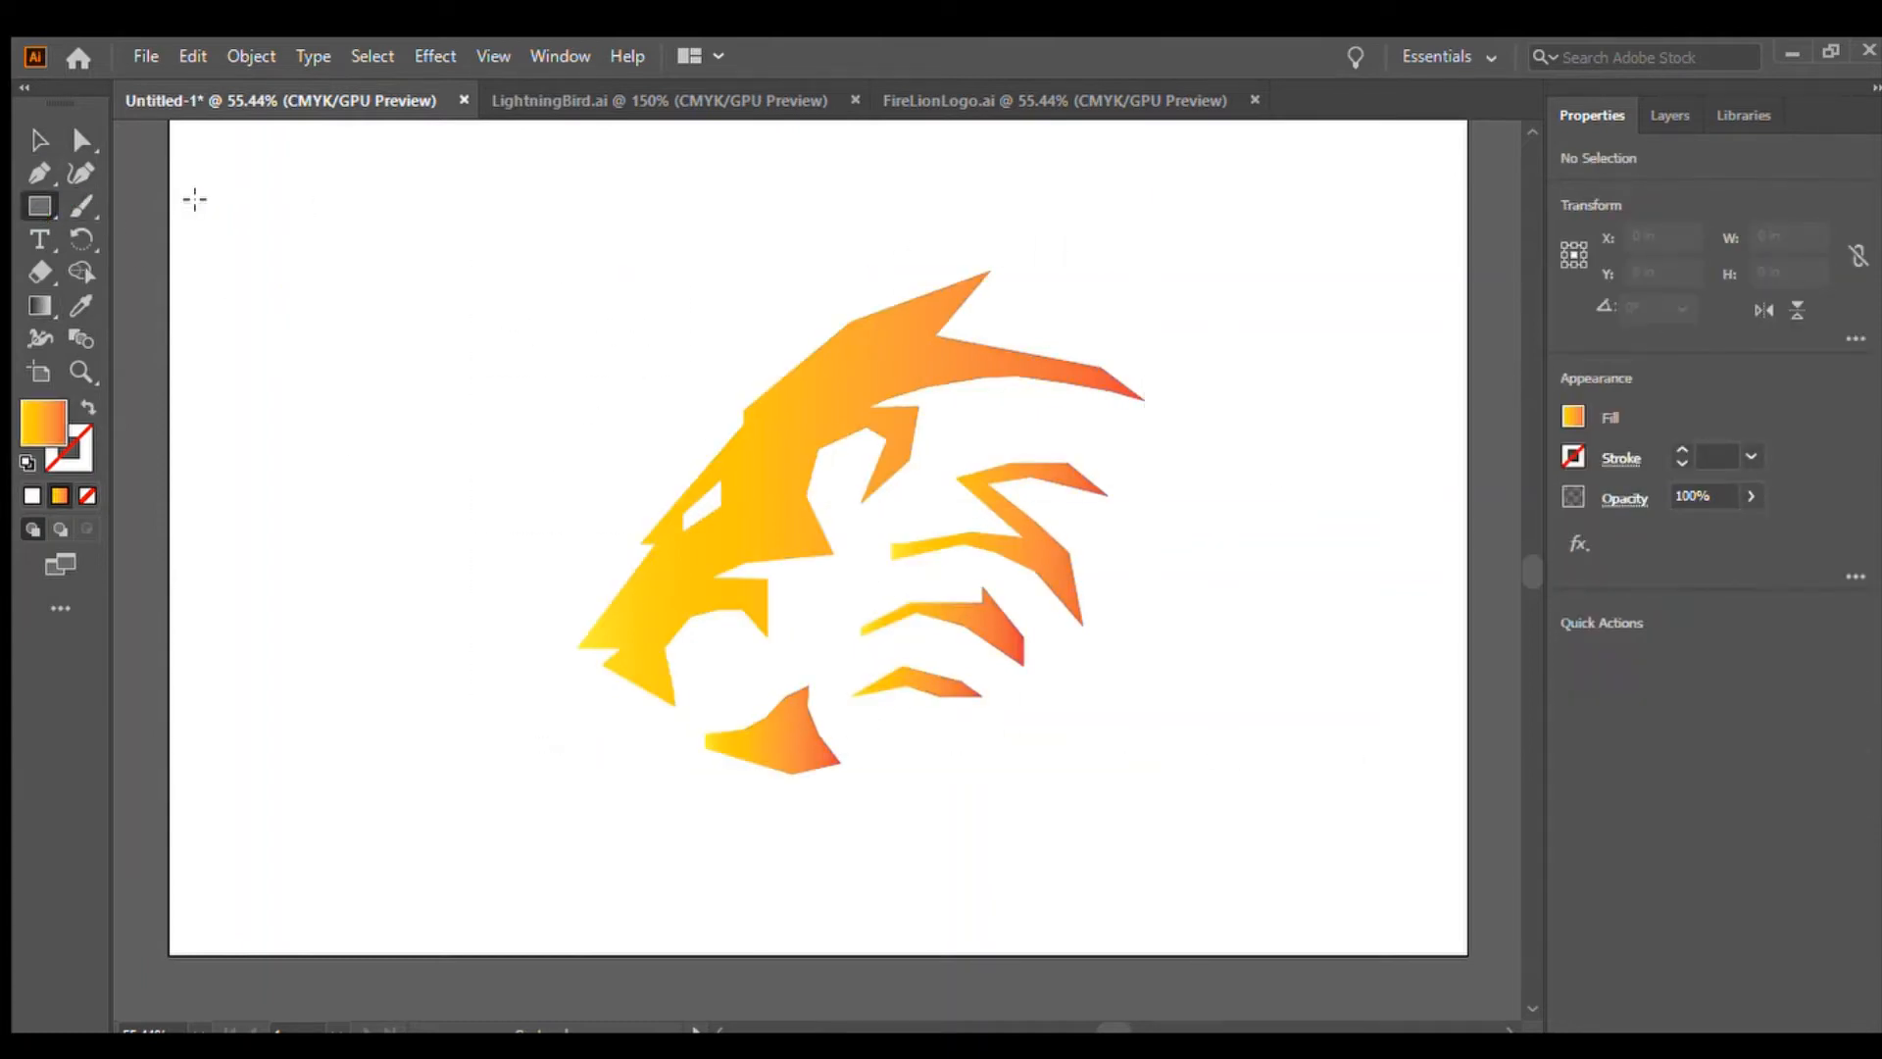
scroll(1531, 571, "up", 3)
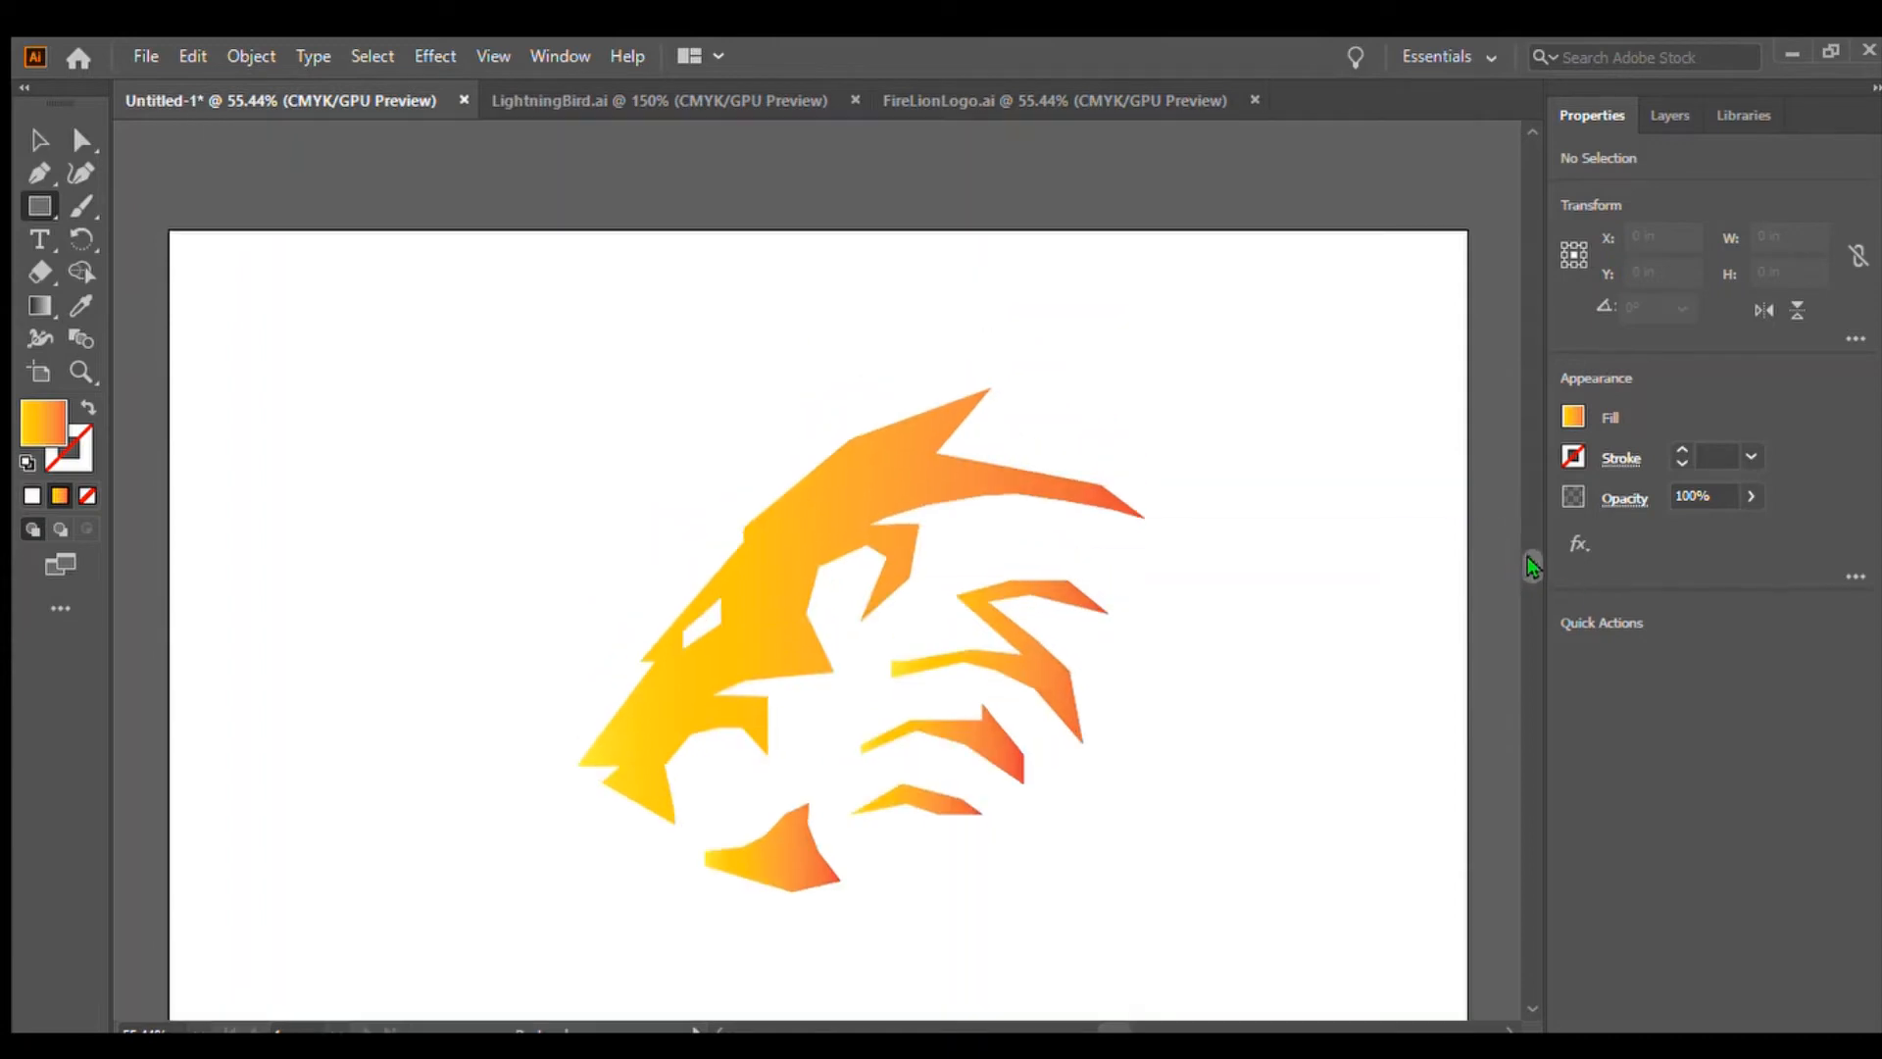
scroll(1531, 570, "down", 2)
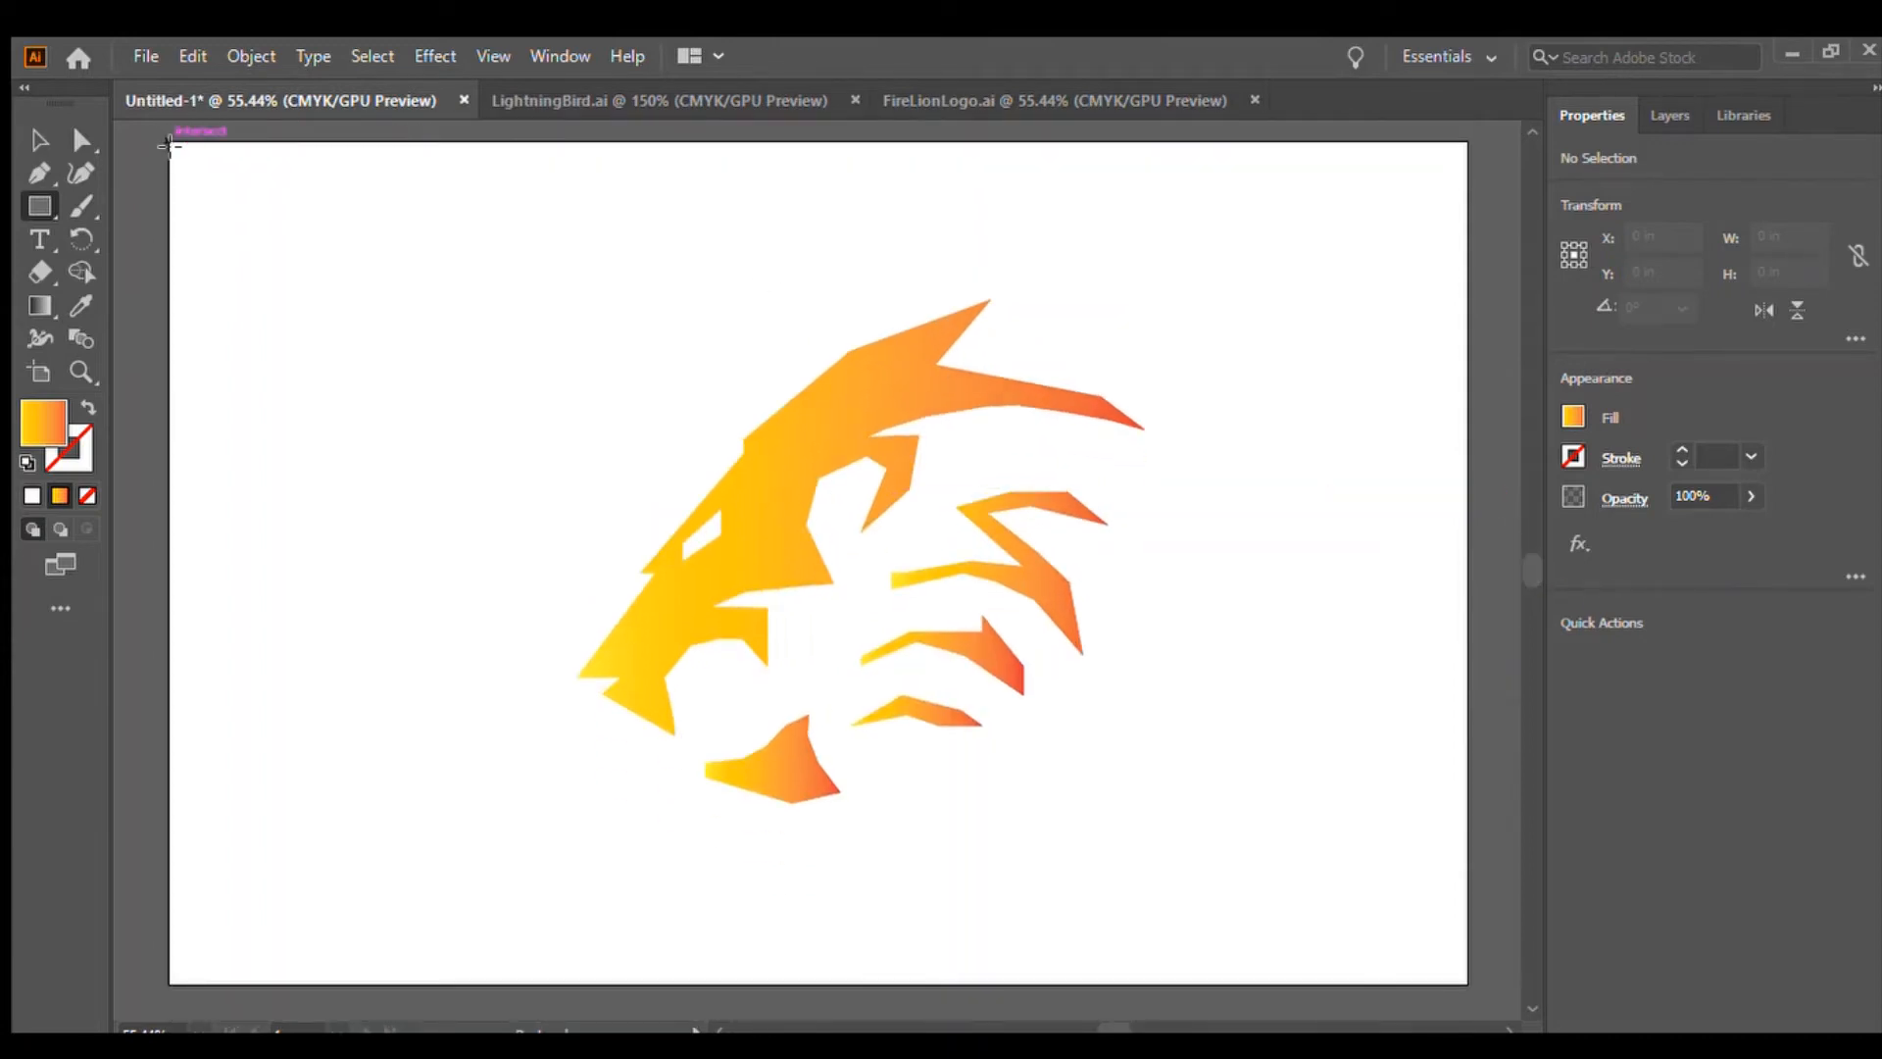
left_click_drag(168, 145, 1467, 983)
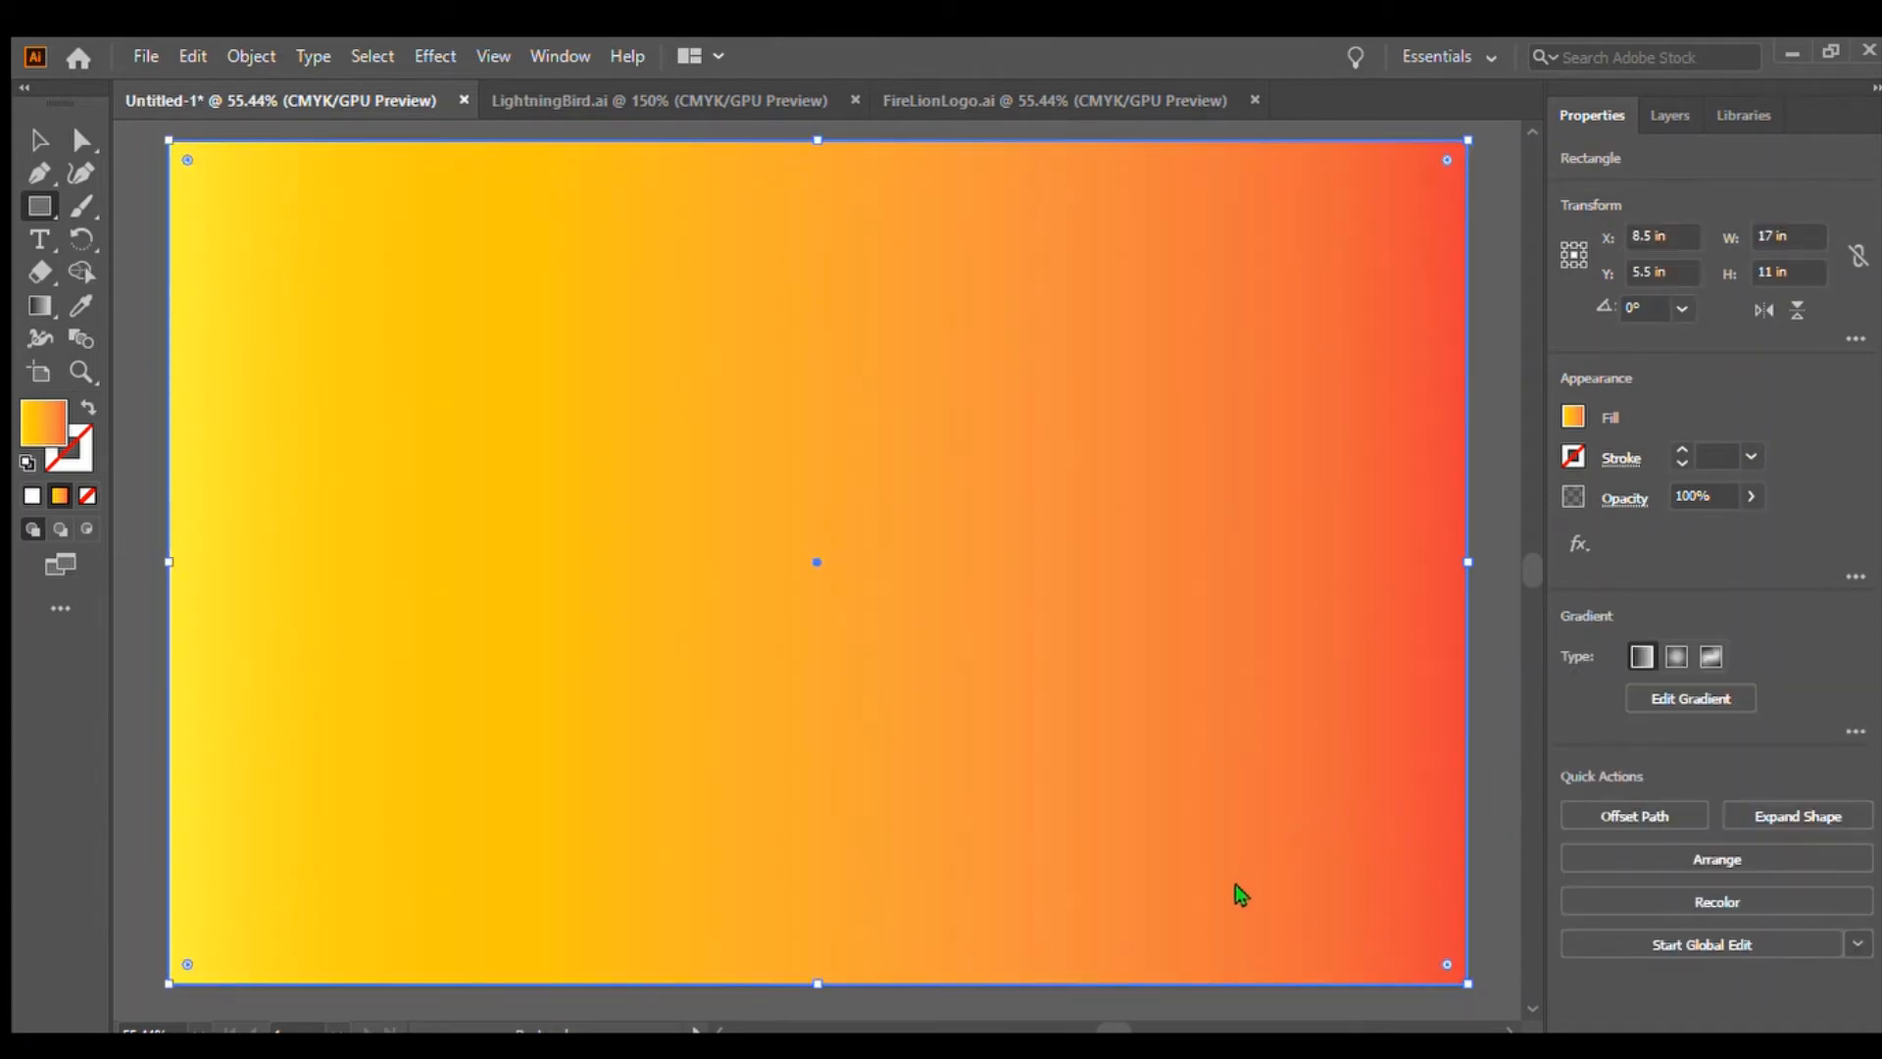
key("ctrl+shift+bracketleft")
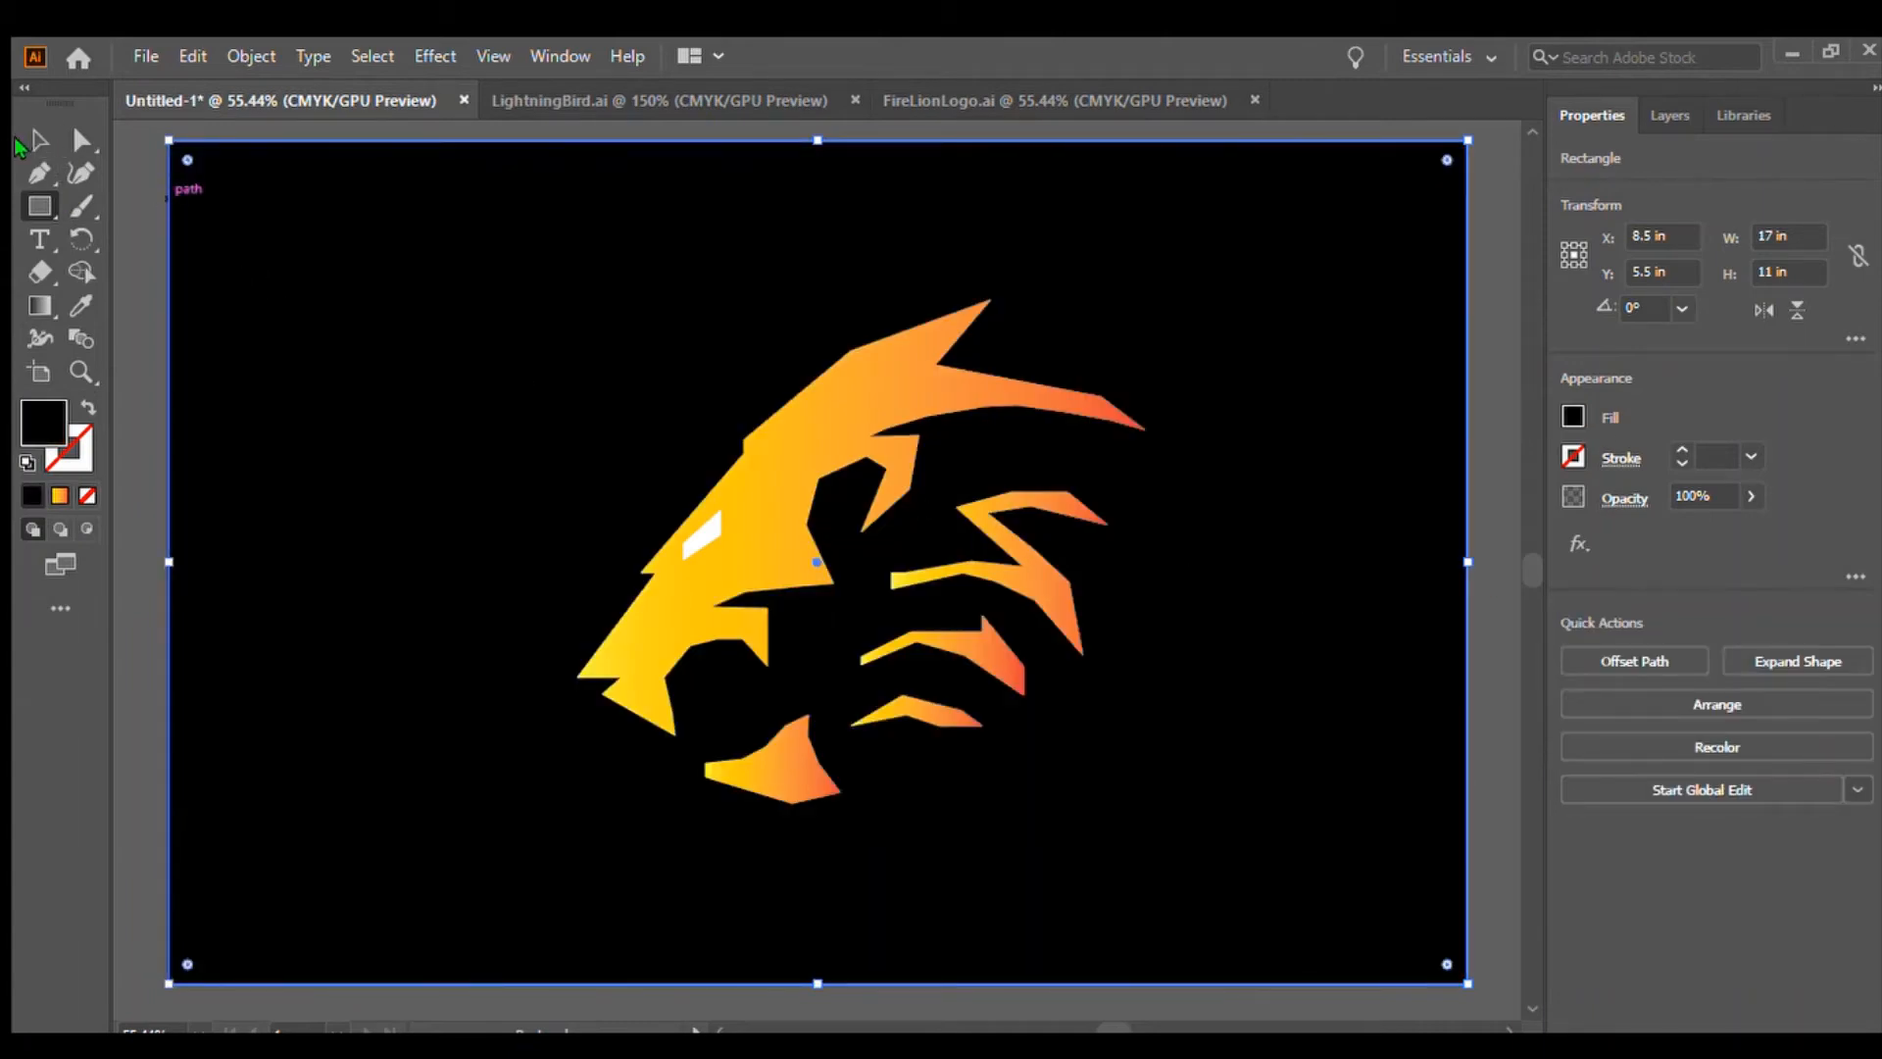
left_click(39, 139)
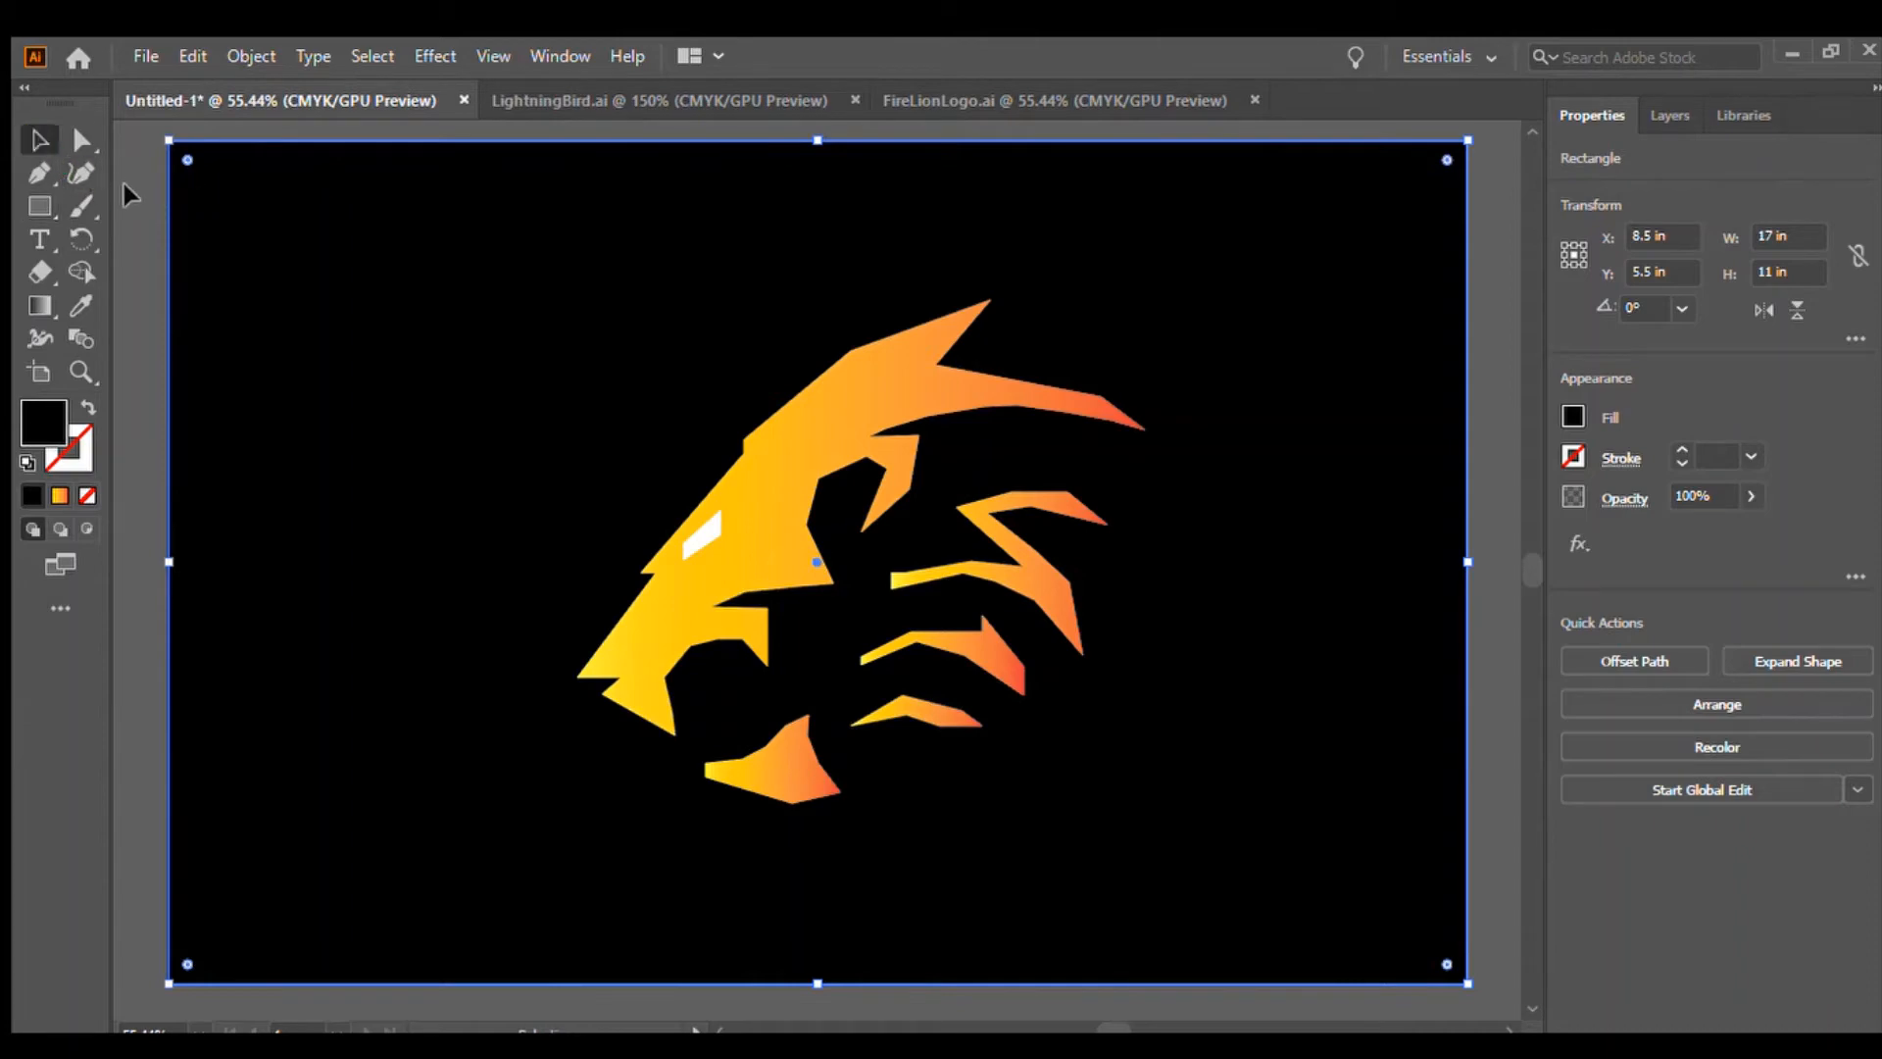
left_click(125, 184)
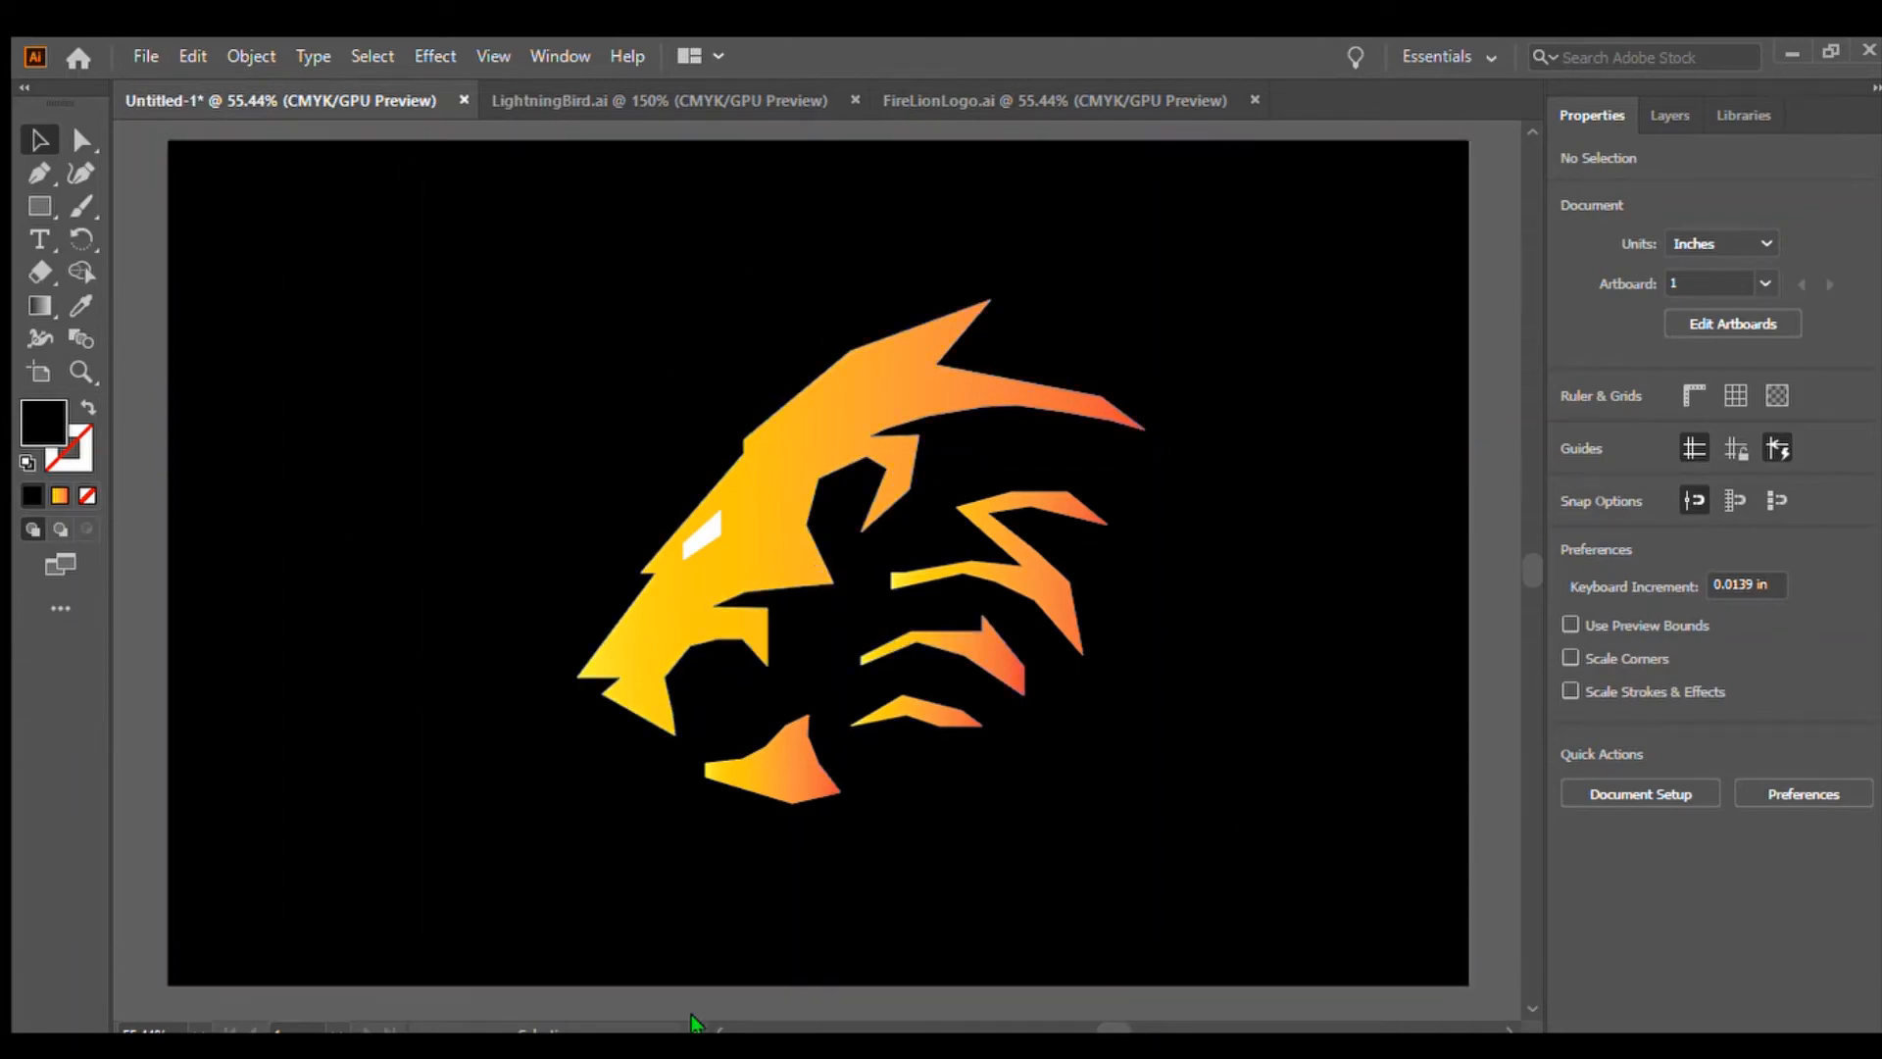
In the LightningBird document, move and widen the black background rectangle behind the bird
left_click(996, 98)
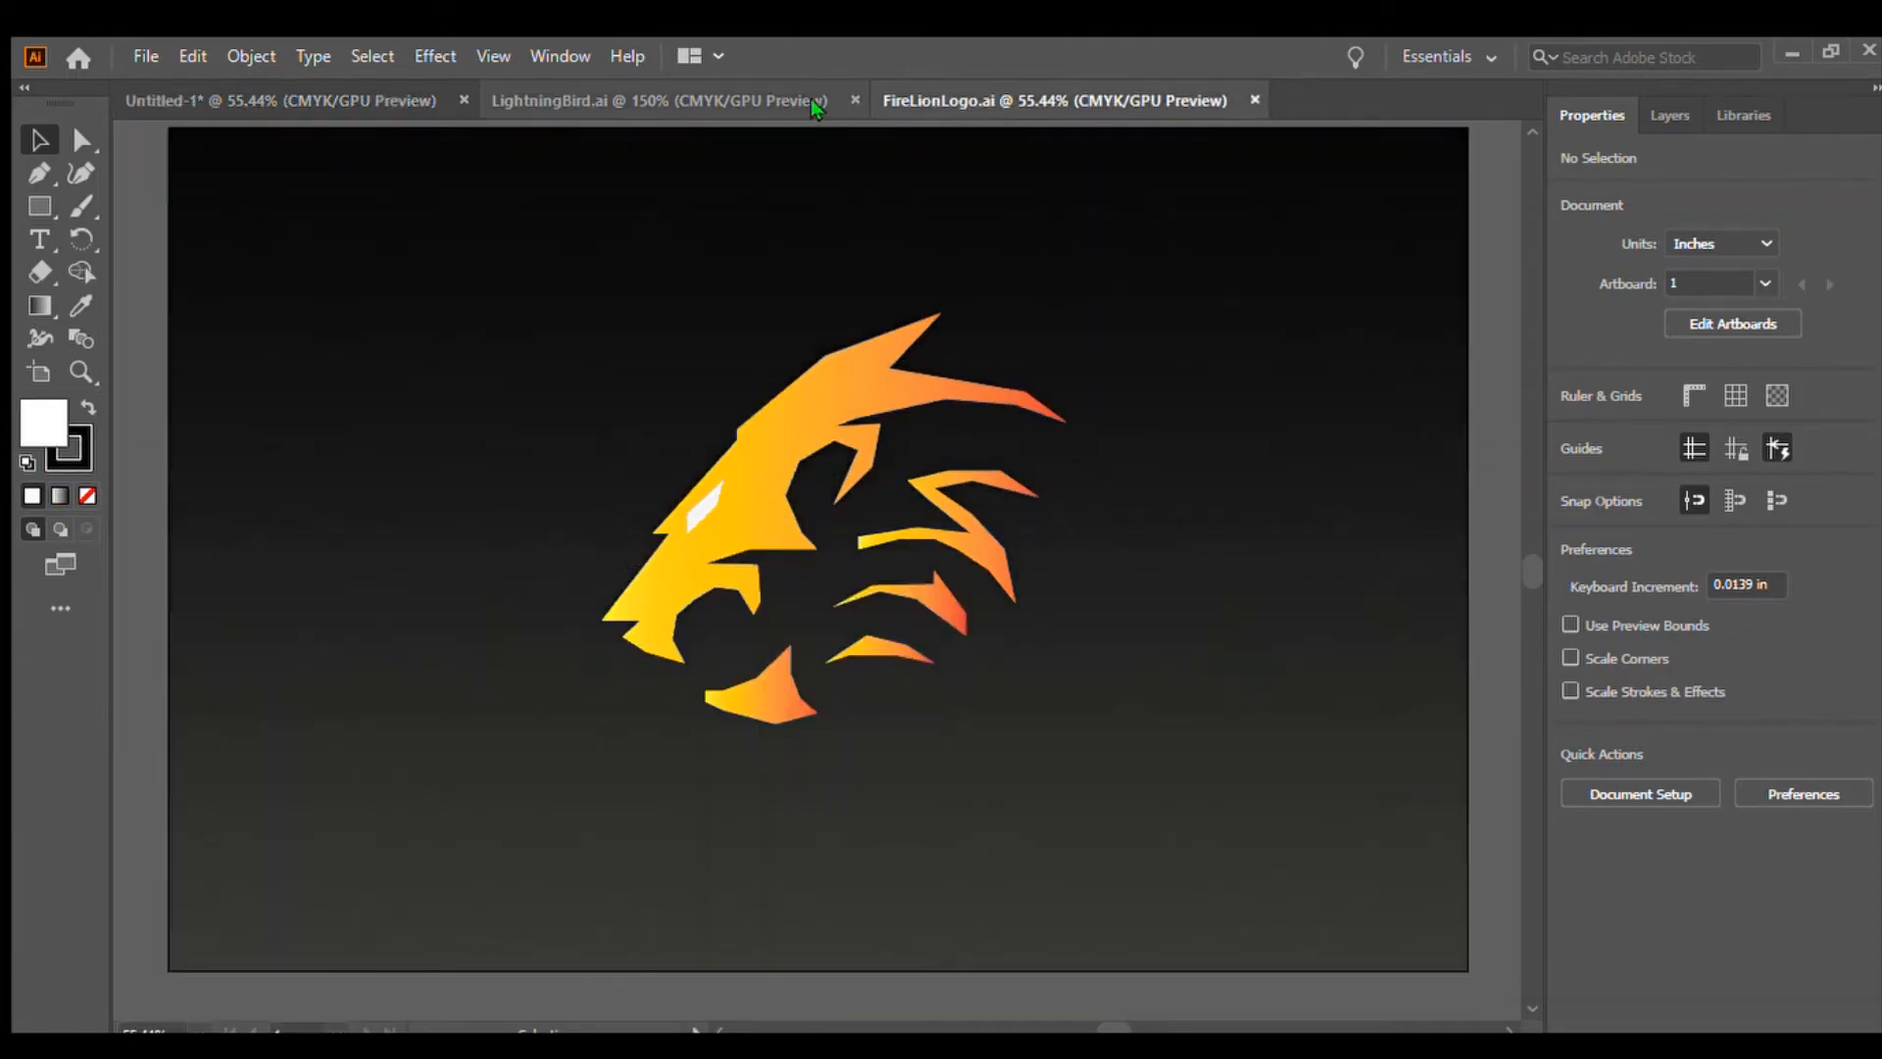
left_click(767, 98)
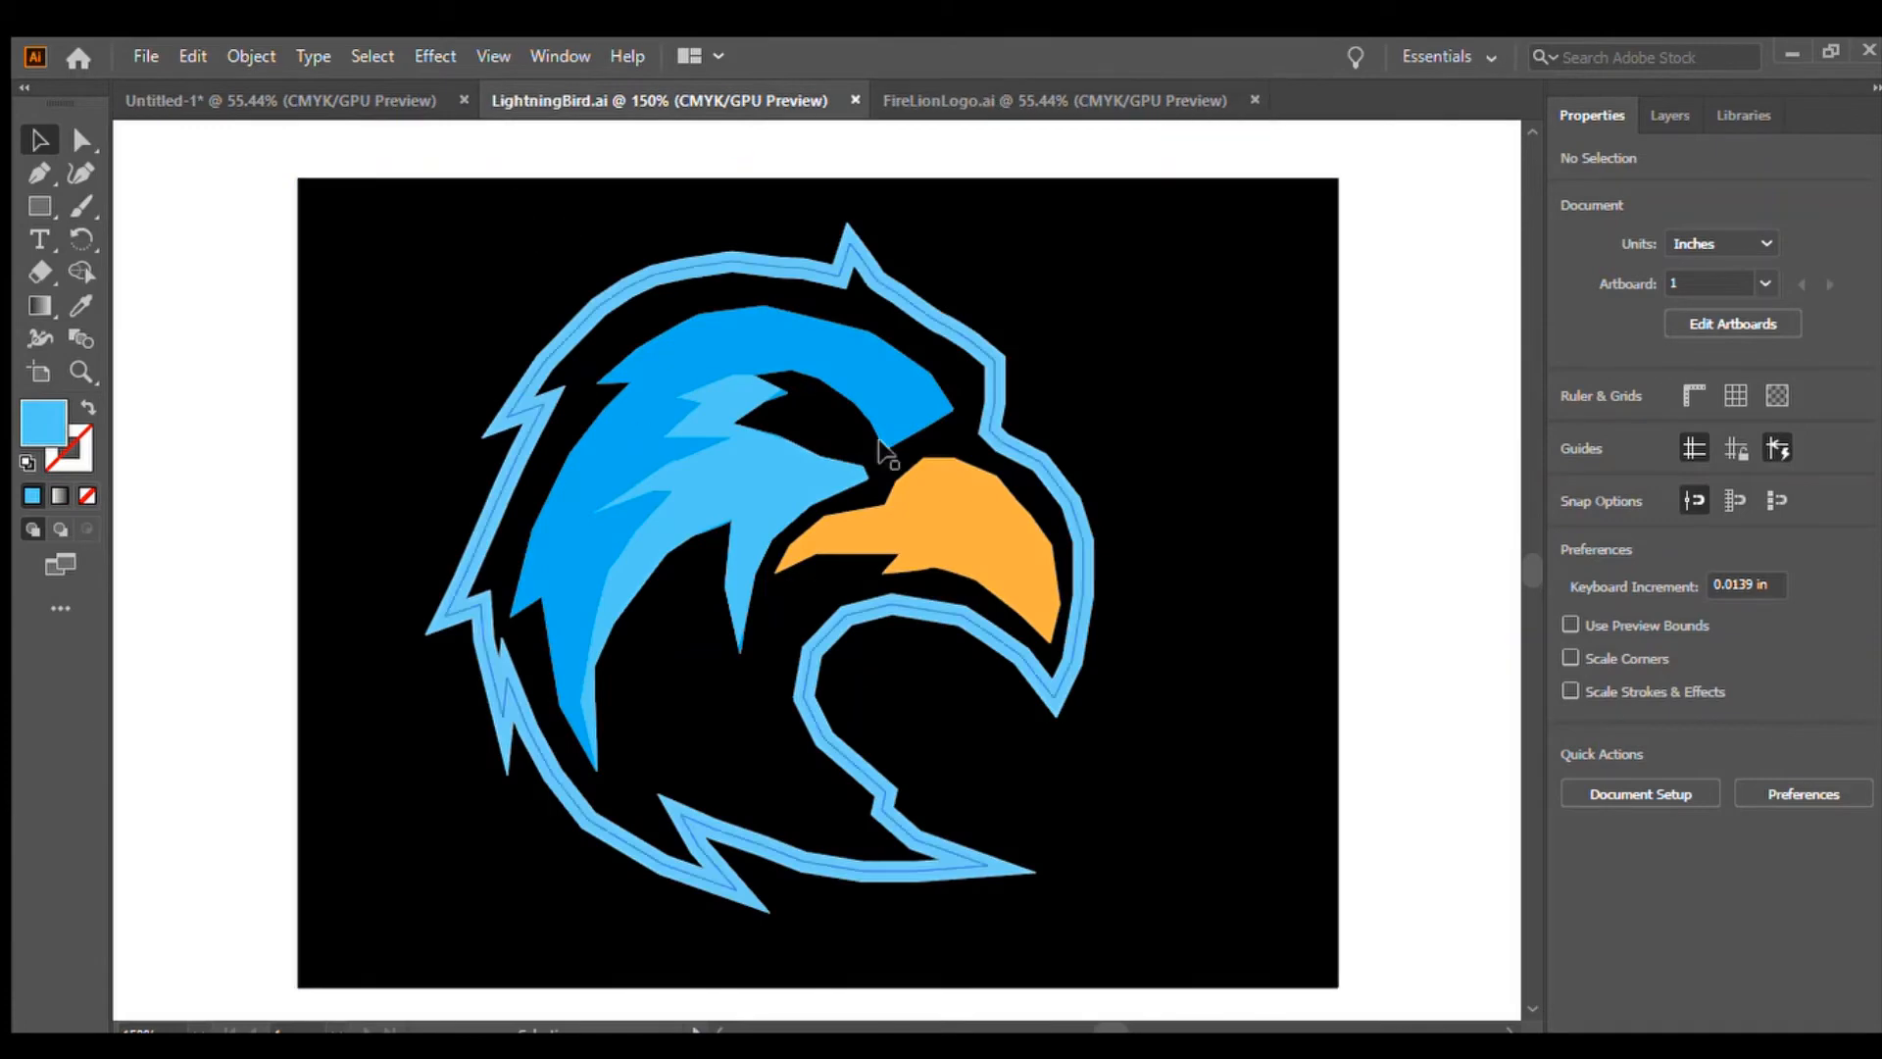
left_click(306, 186)
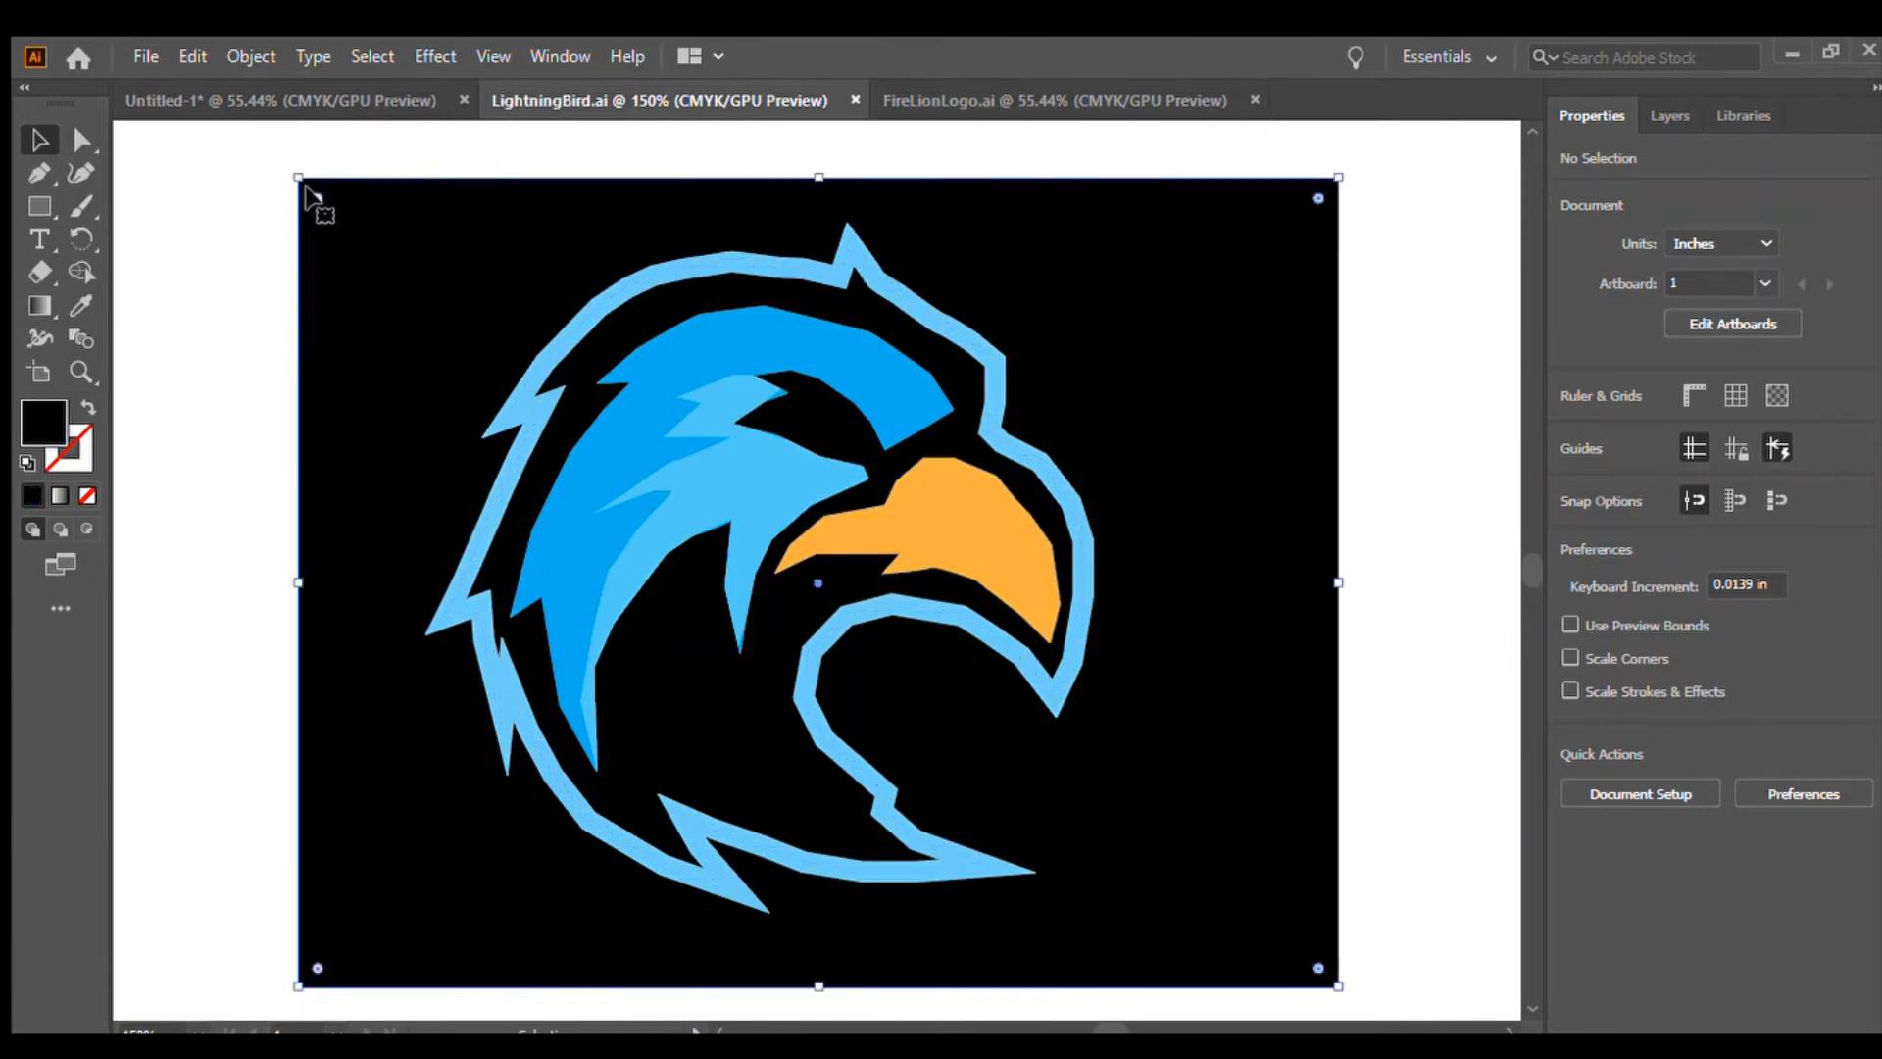
left_click_drag(297, 179, 114, 122)
scroll(1520, 575, "down", 3)
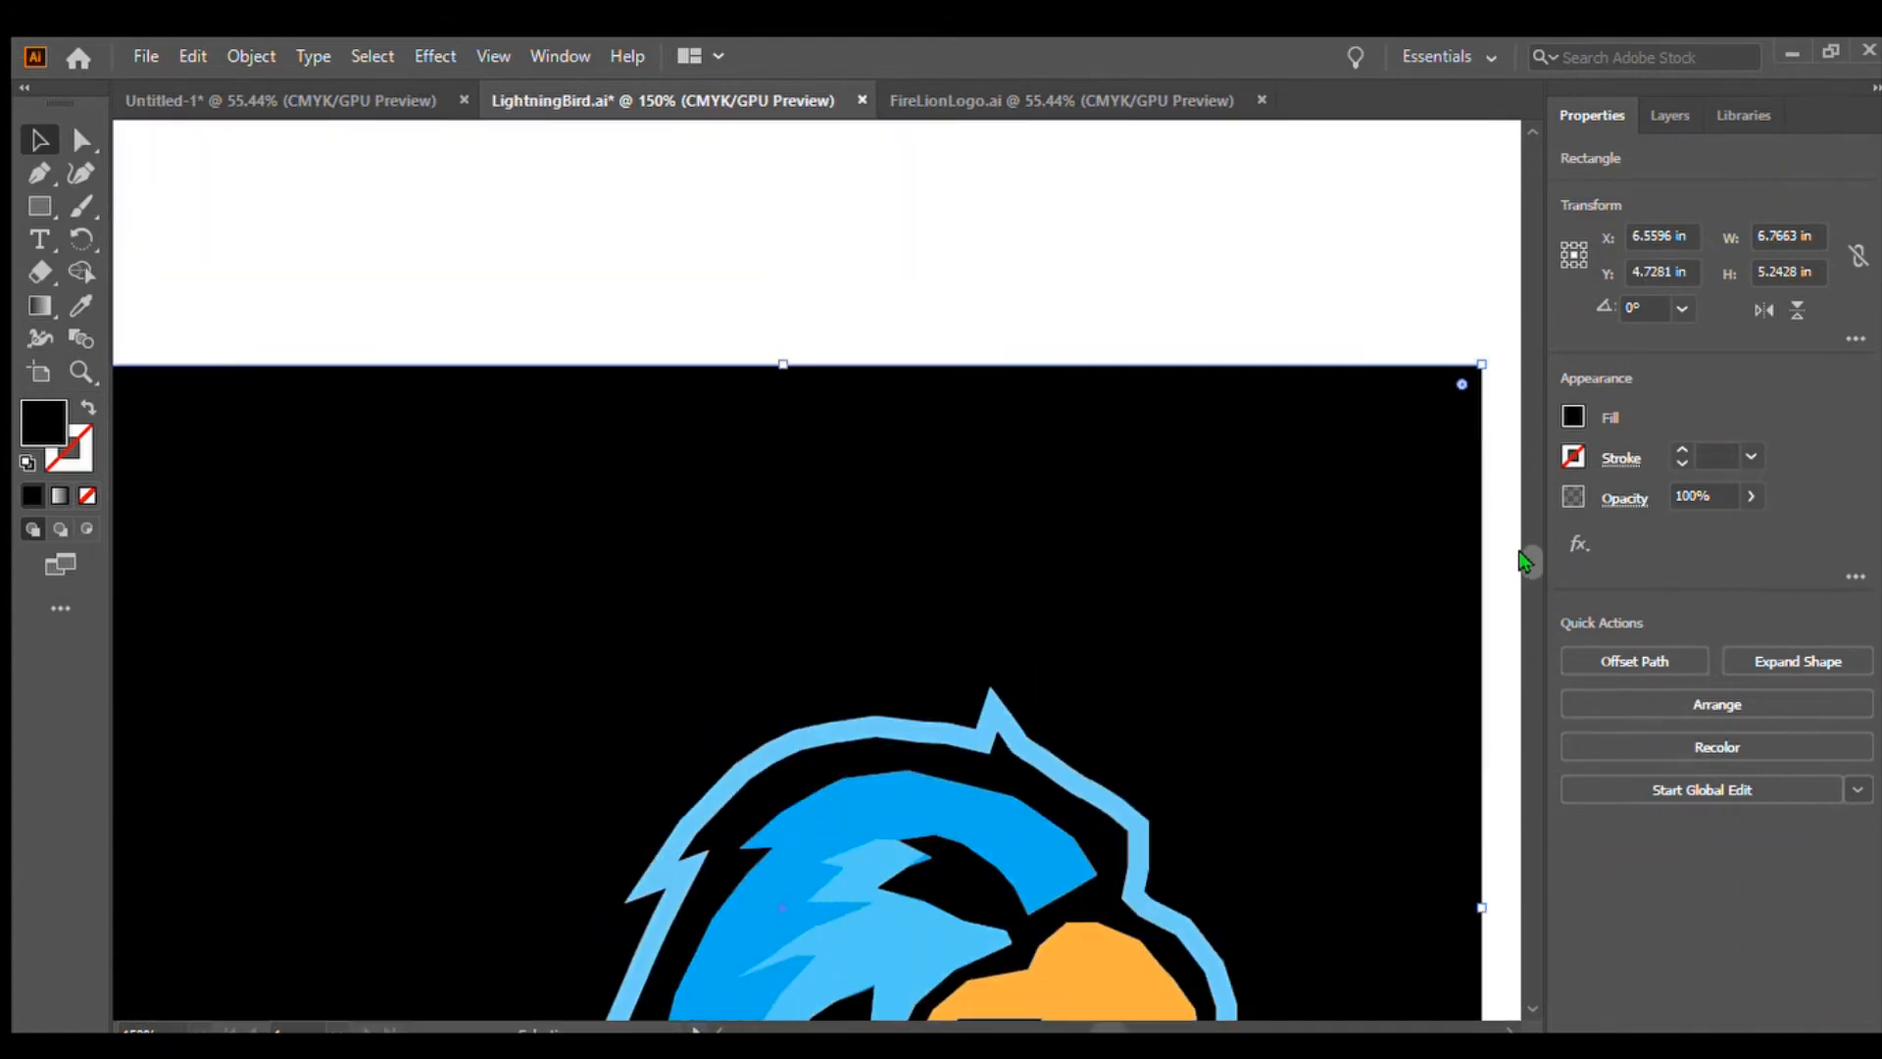
left_click_drag(1378, 655, 1491, 797)
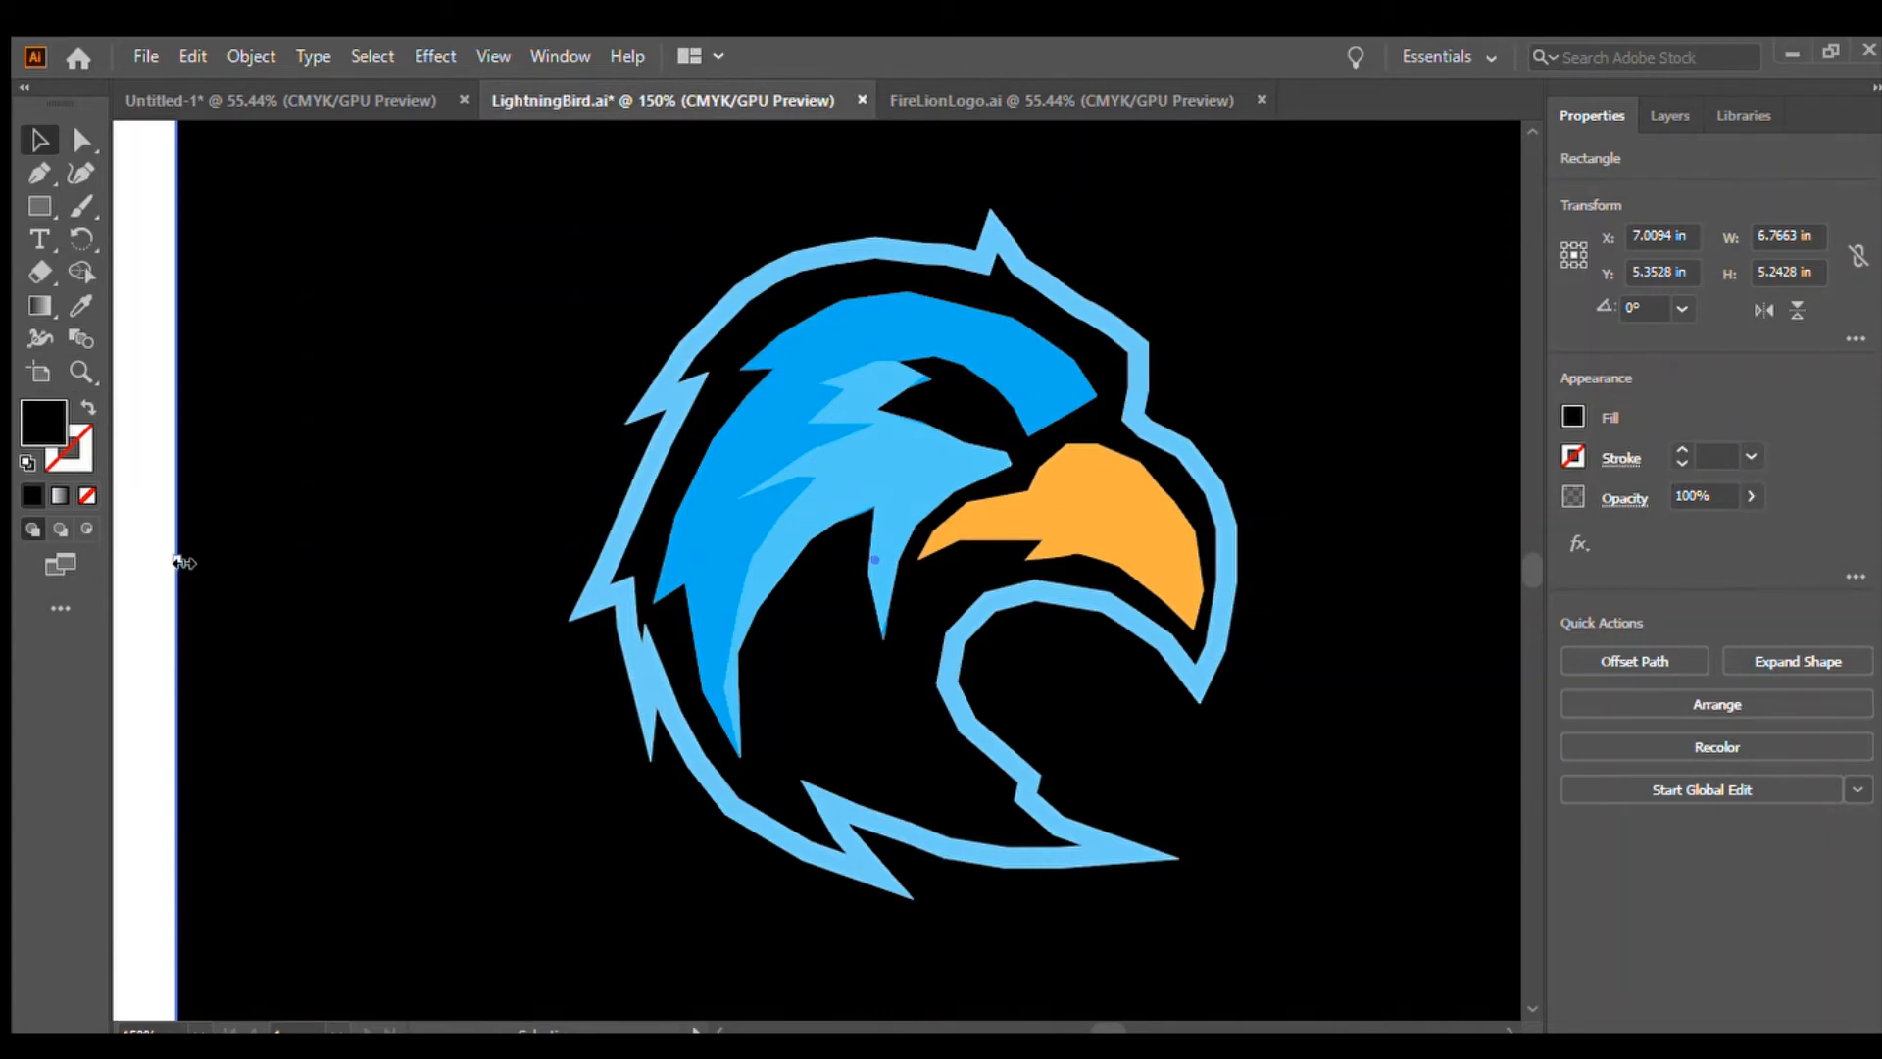
left_click_drag(176, 561, 19, 554)
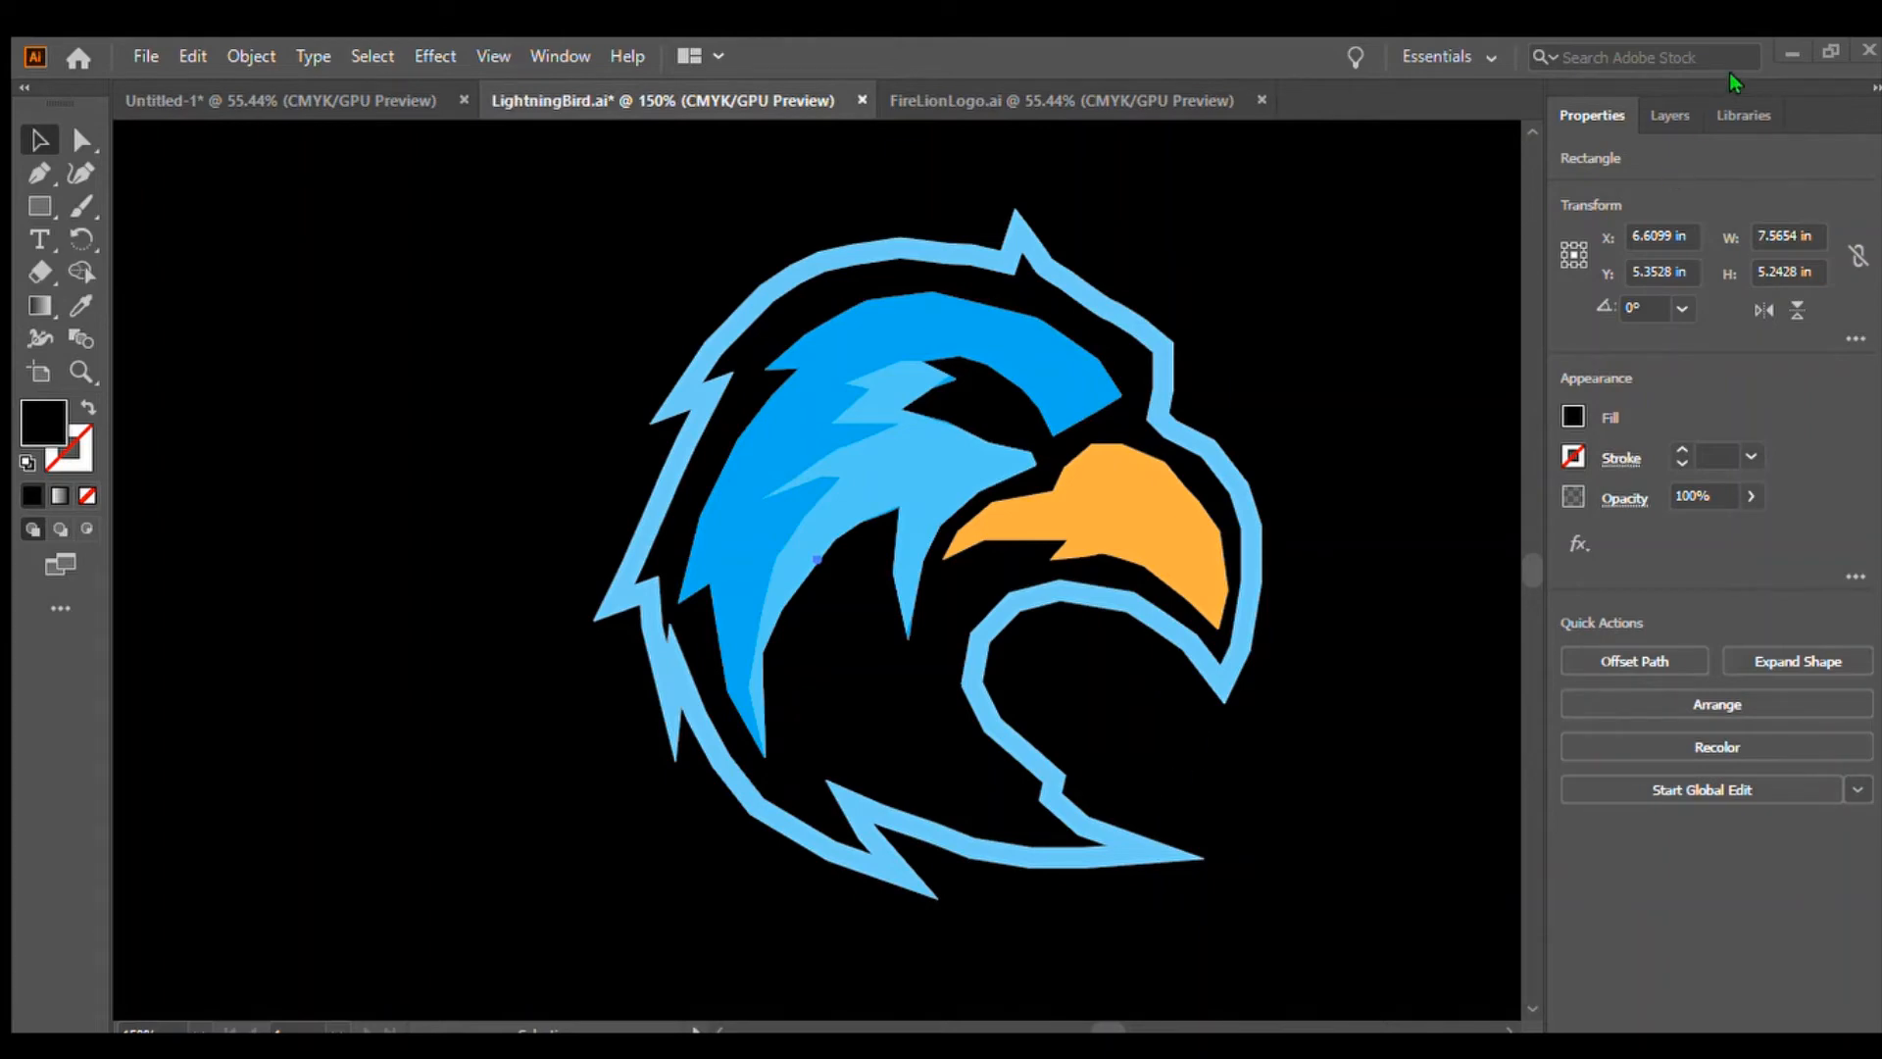
Return to the Untitled document and delete all the lion artwork and its black background
left_click(291, 102)
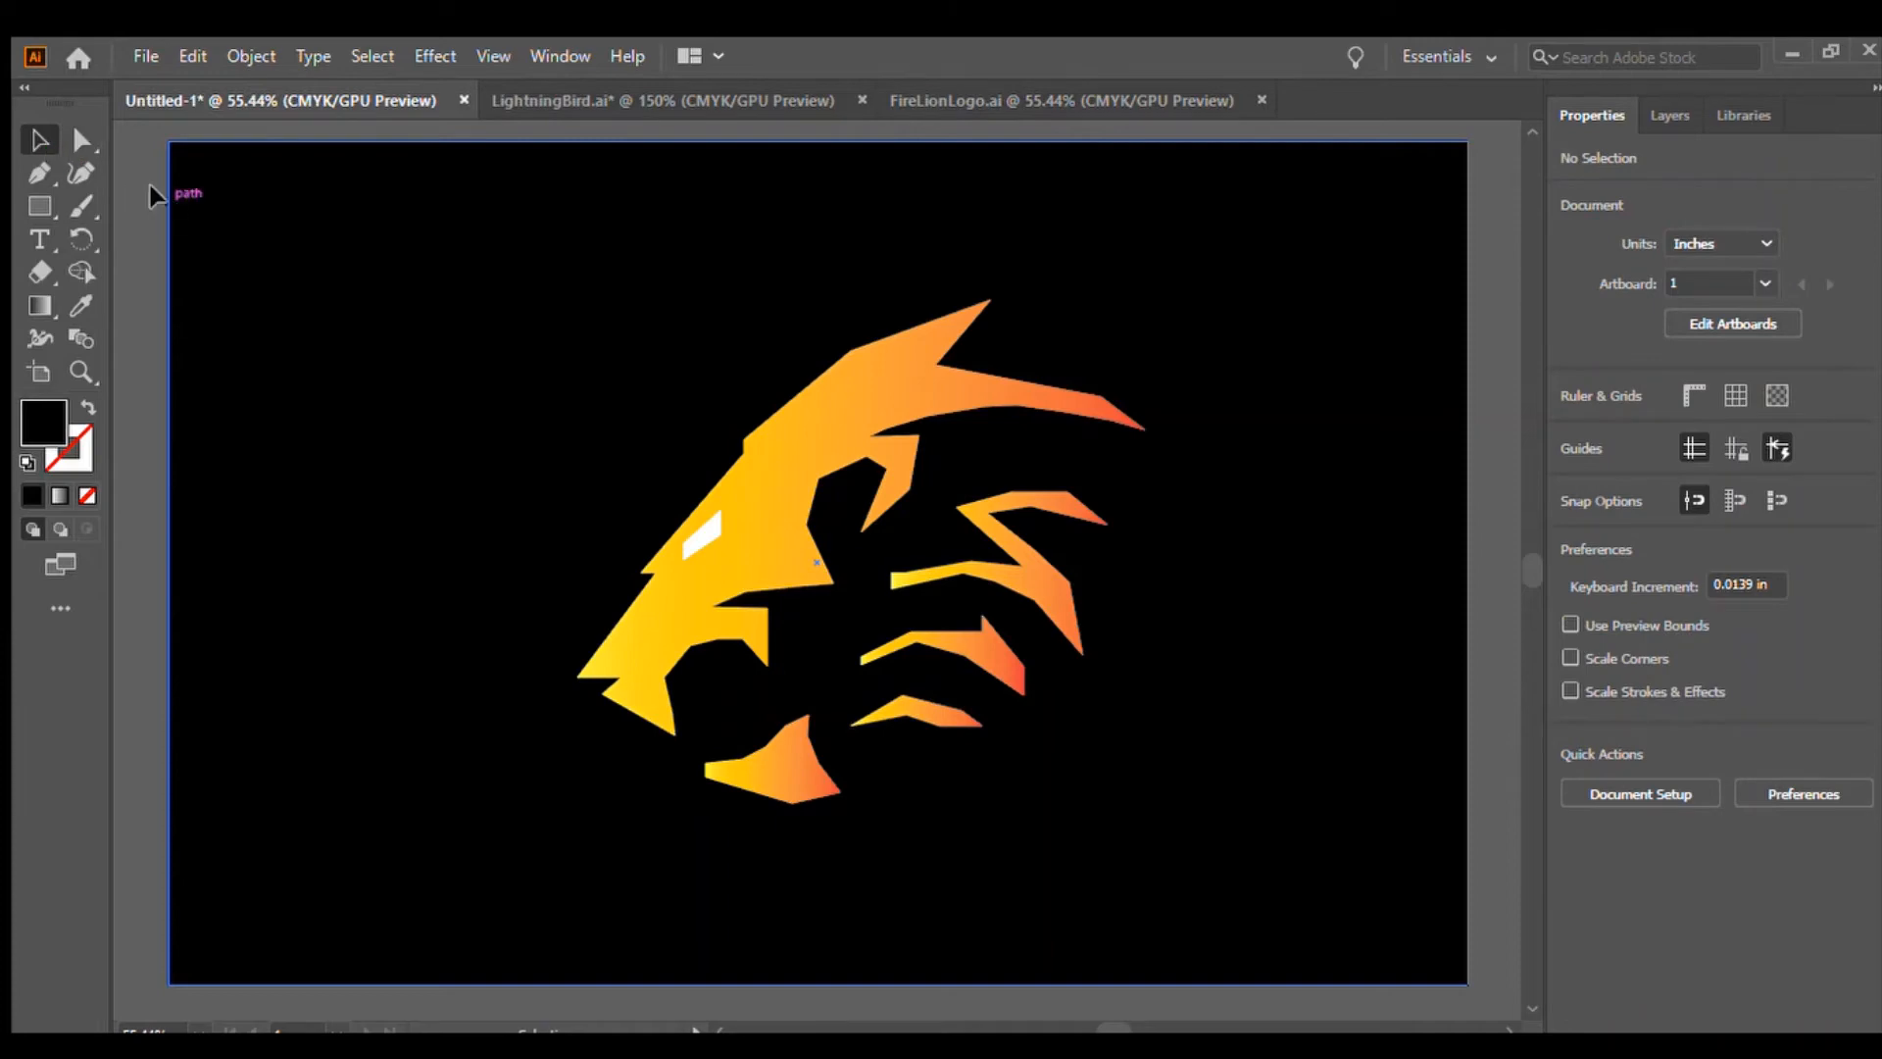
left_click_drag(147, 180, 1426, 961)
key("Delete")
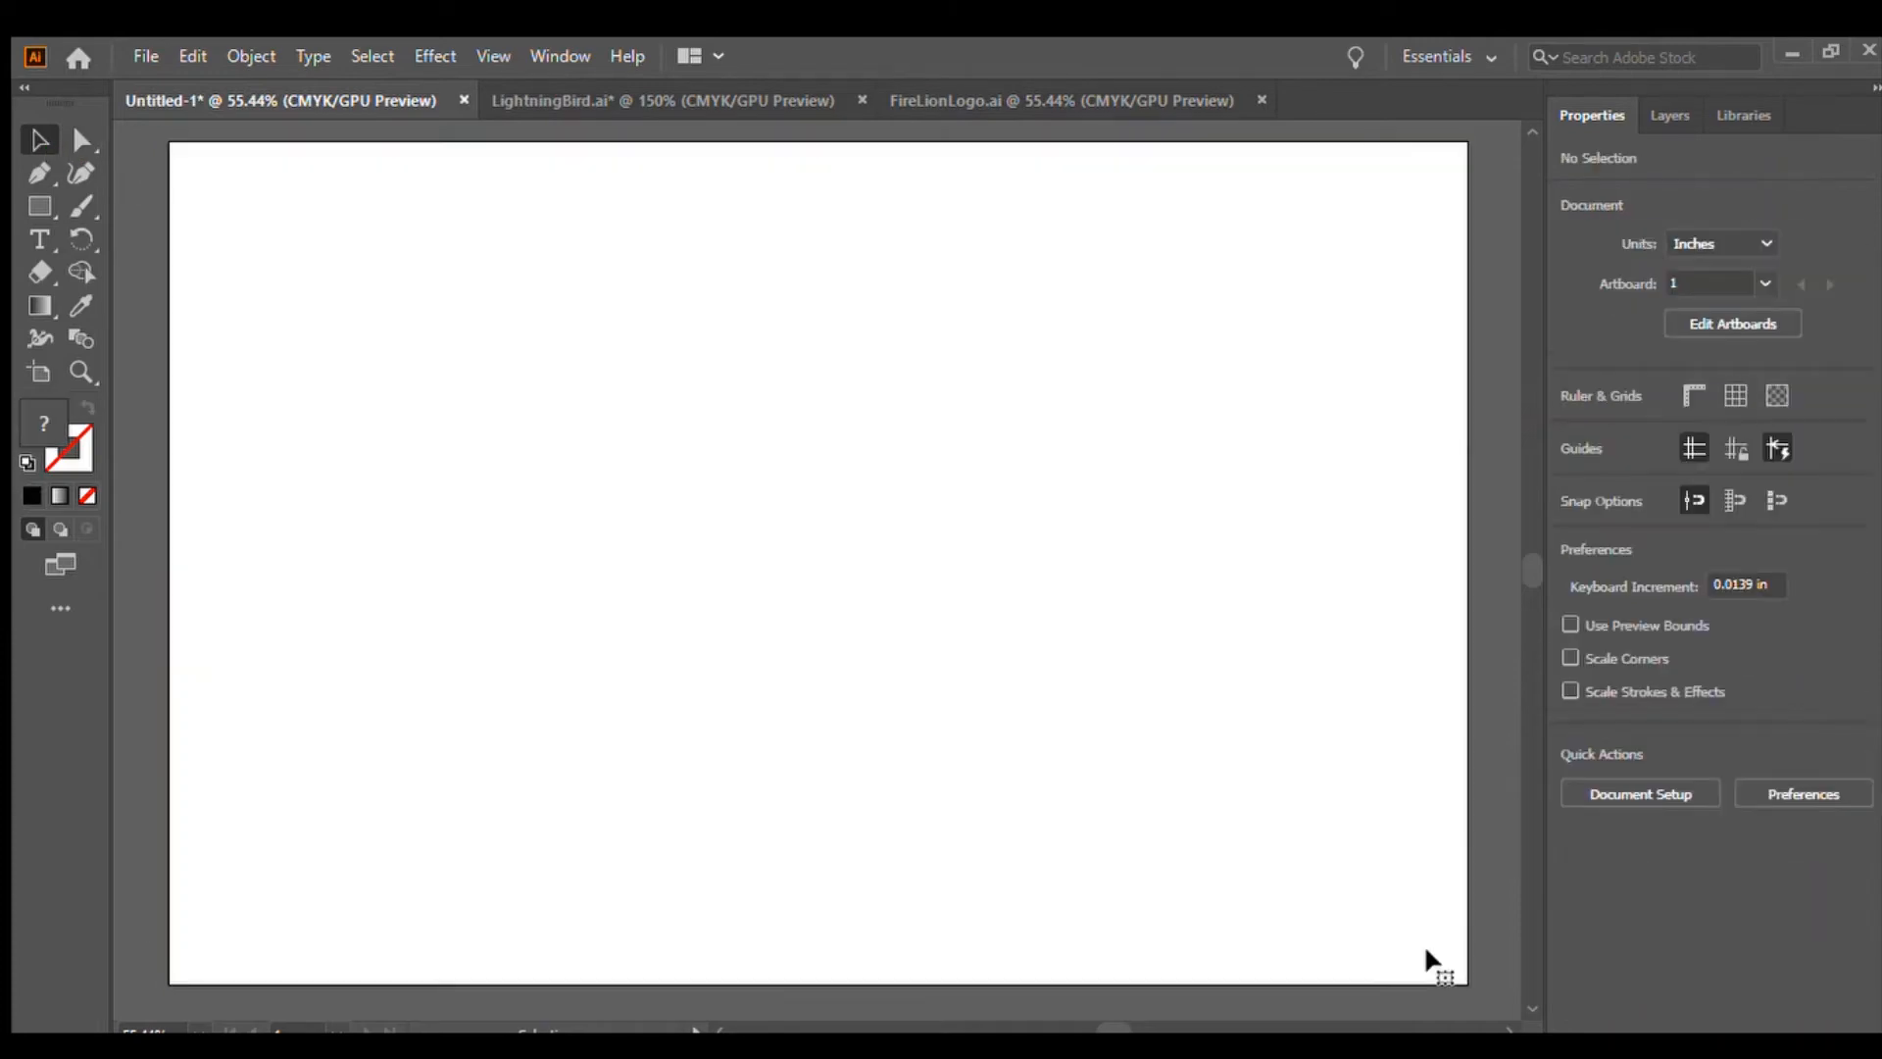
Paste the bird logo image onto the artboard, nudge it, and set its opacity to 50%
key("ctrl+v")
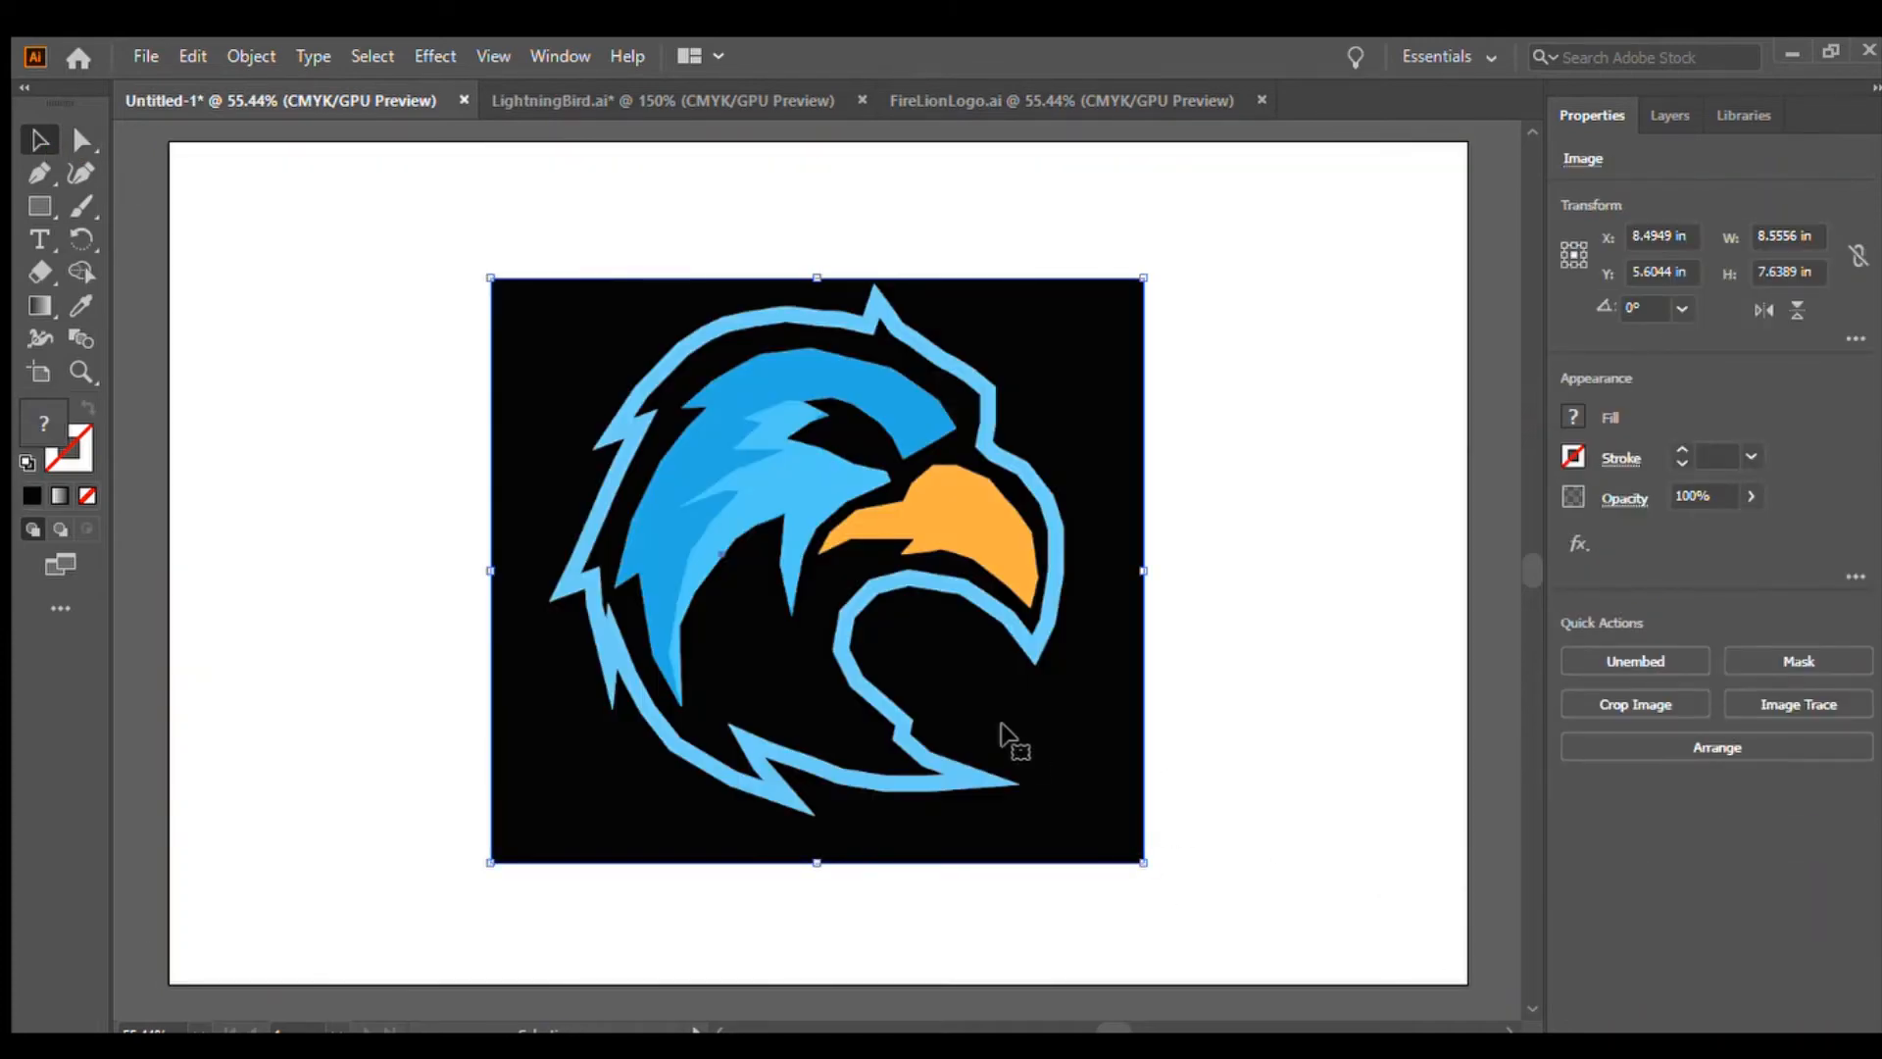
mouse_move(1002, 727)
left_mouse_down()
mouse_move(996, 705)
mouse_move(1033, 760)
mouse_move(1029, 739)
left_mouse_up()
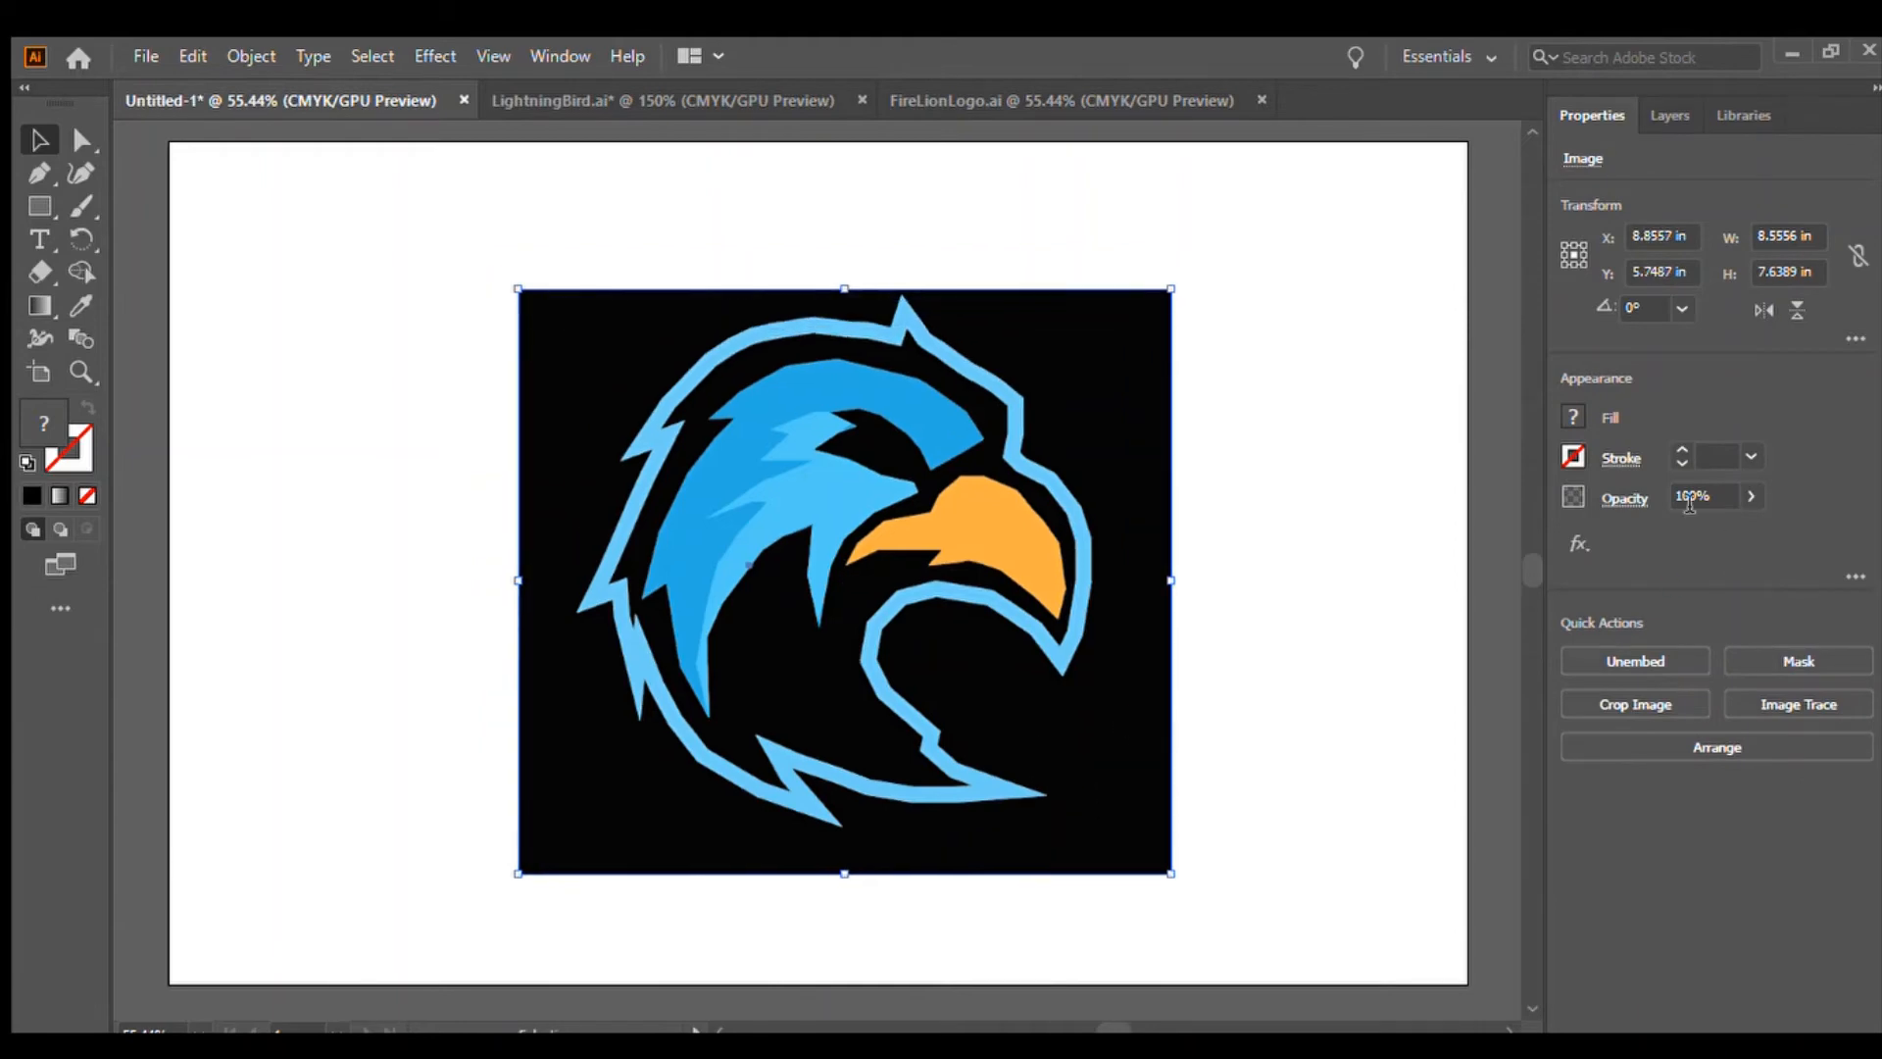
left_click(1689, 497)
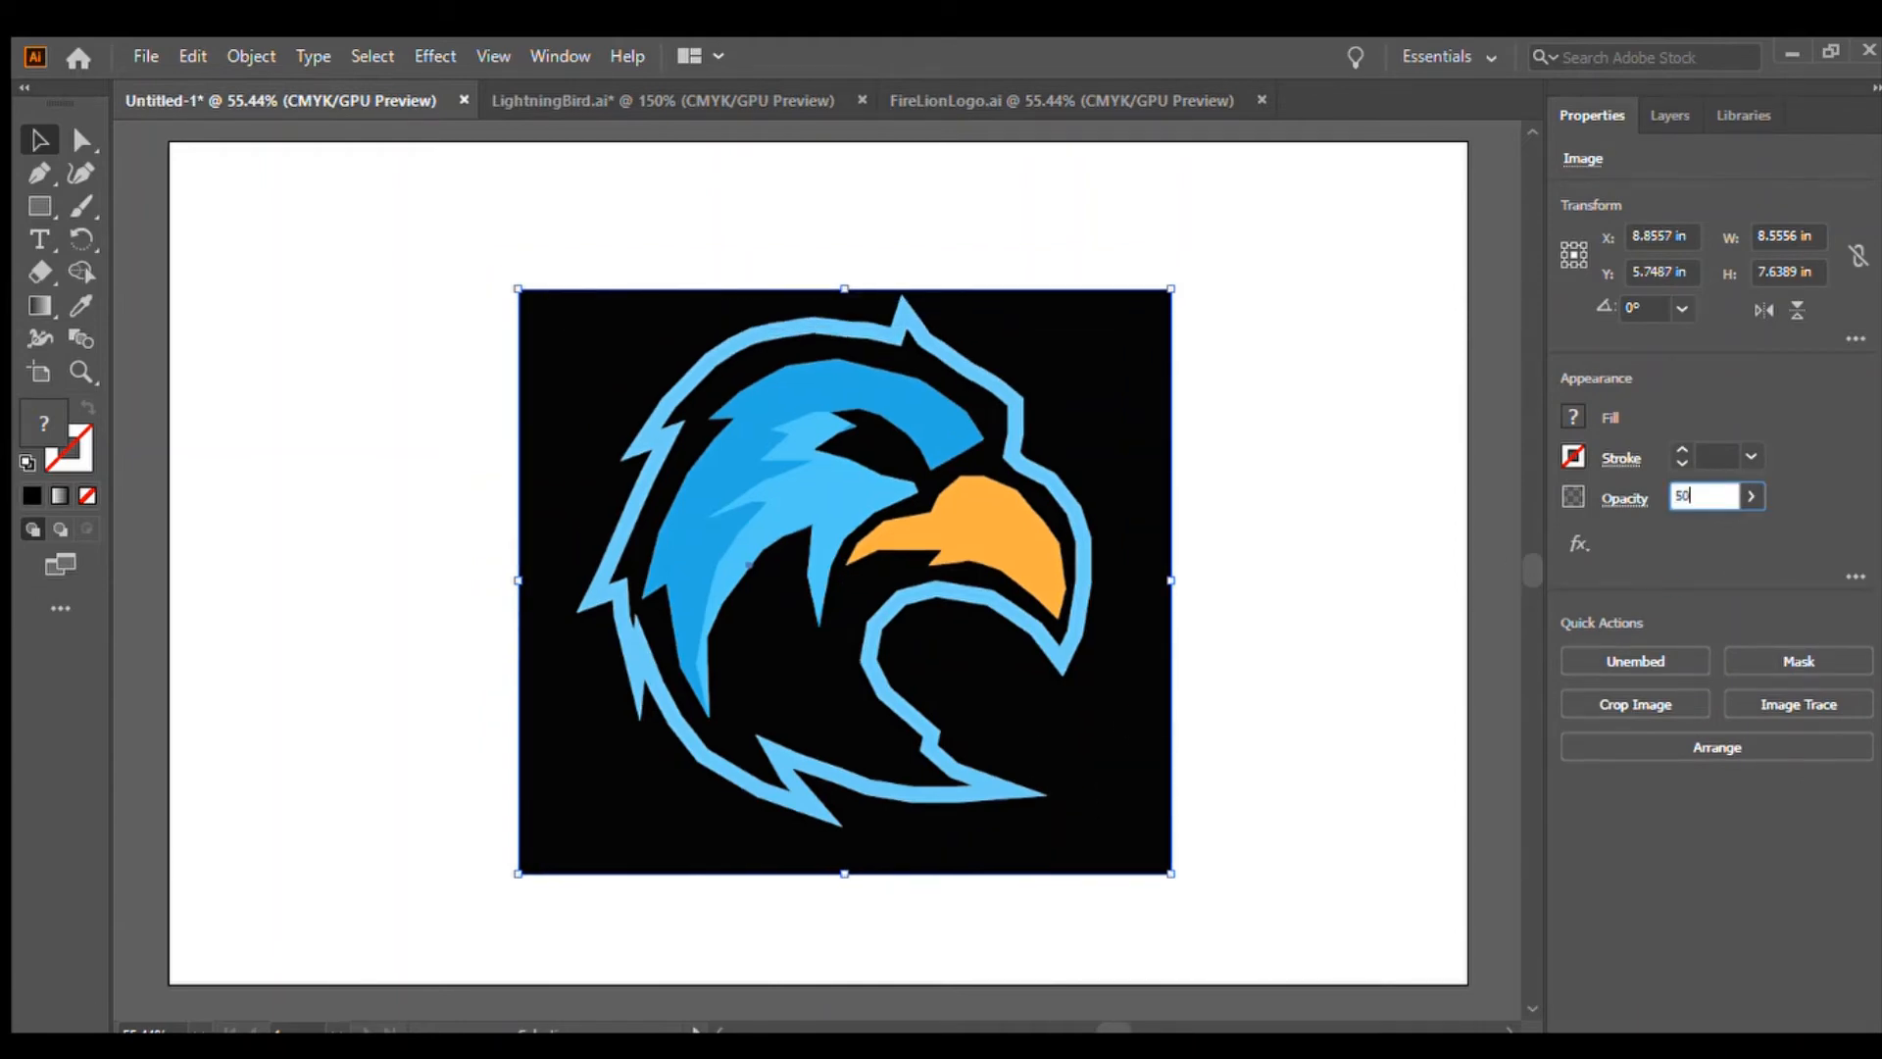
key("Return")
left_click(1242, 647)
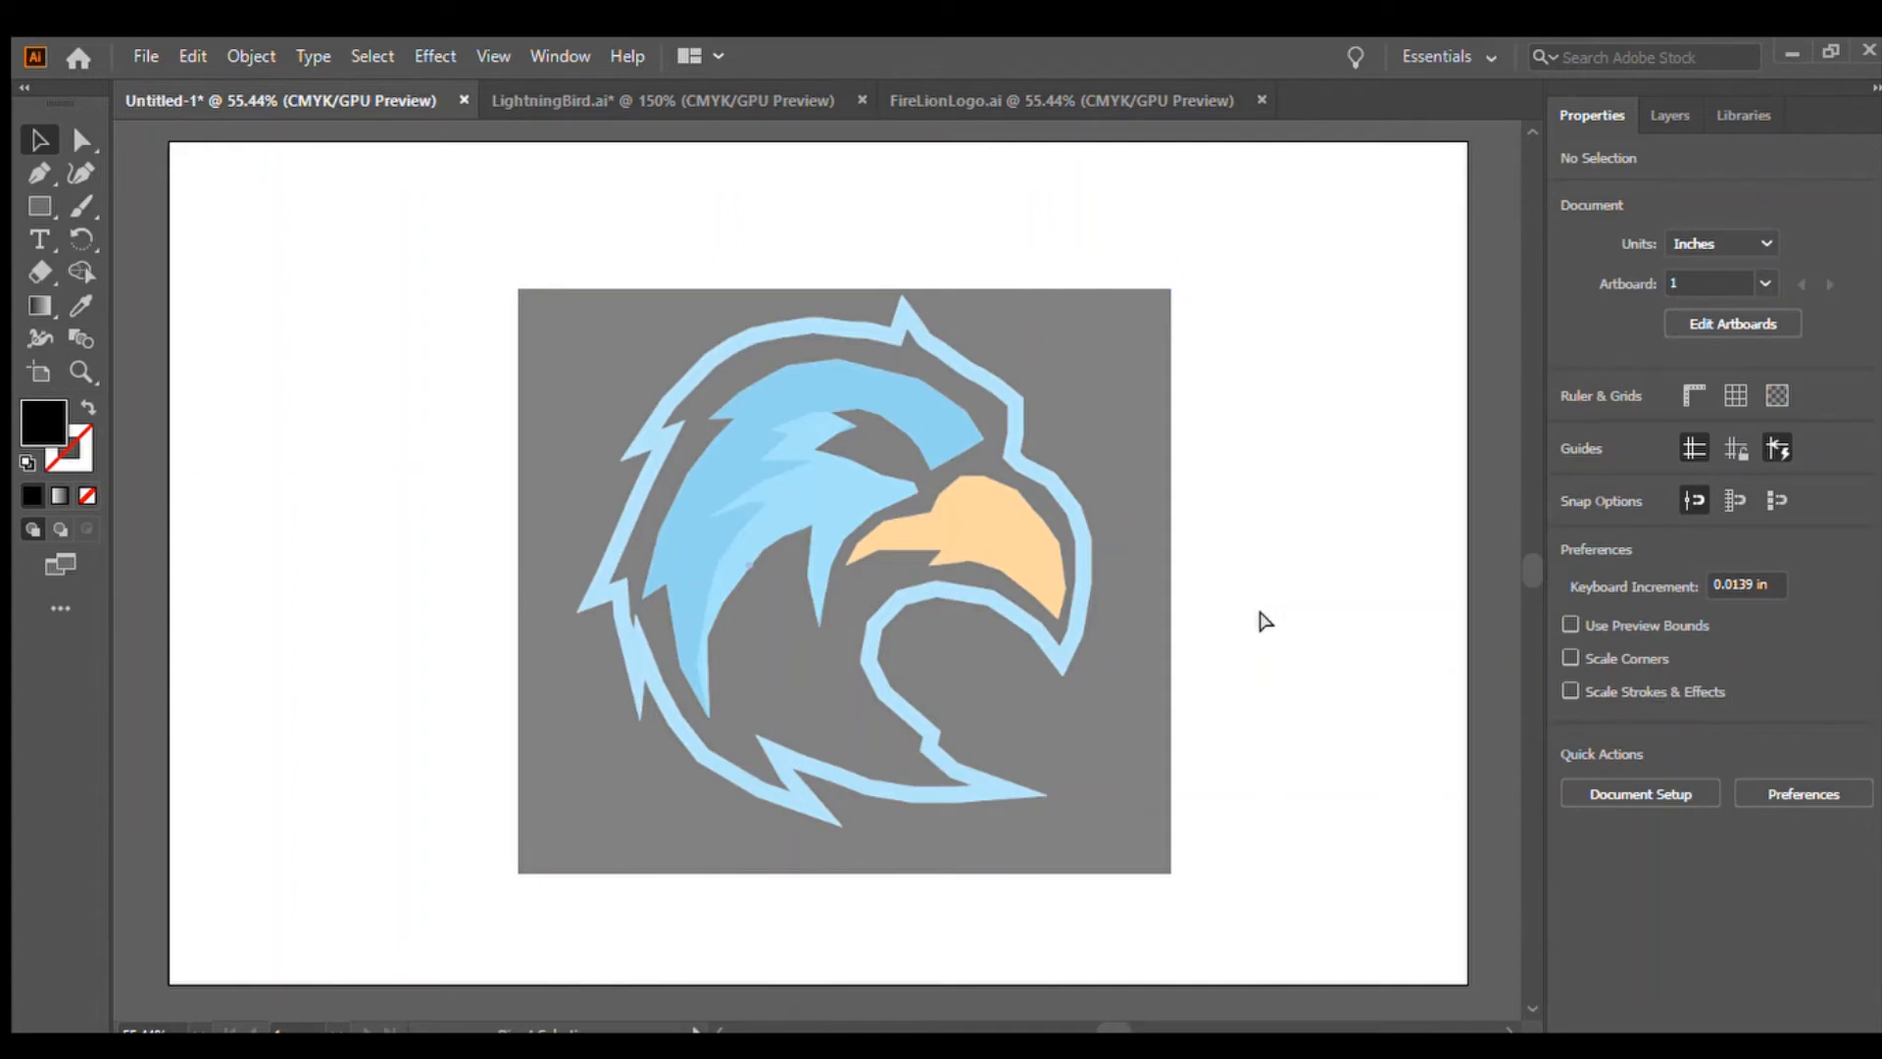
Zoom out and move the bird image off the artboard's right edge
key("ctrl+1")
key("ctrl+minus")
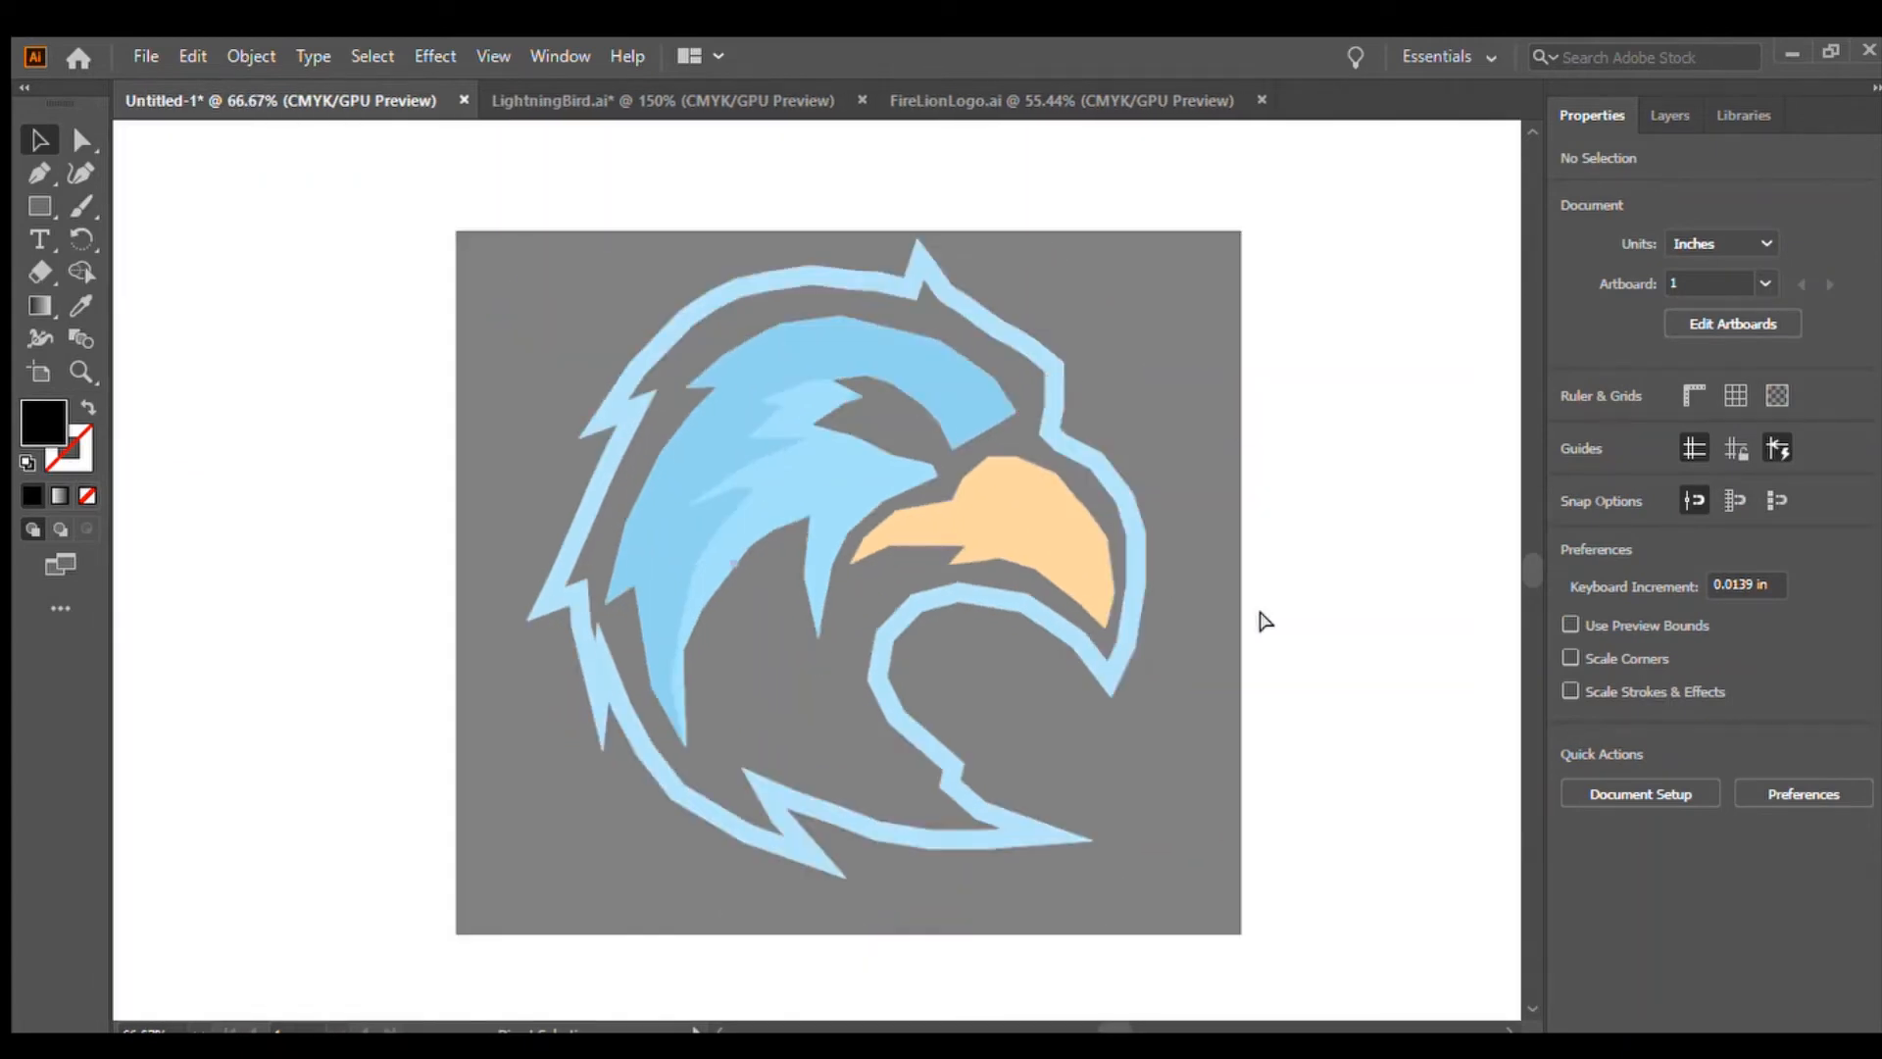
left_click_drag(1190, 529, 1396, 470)
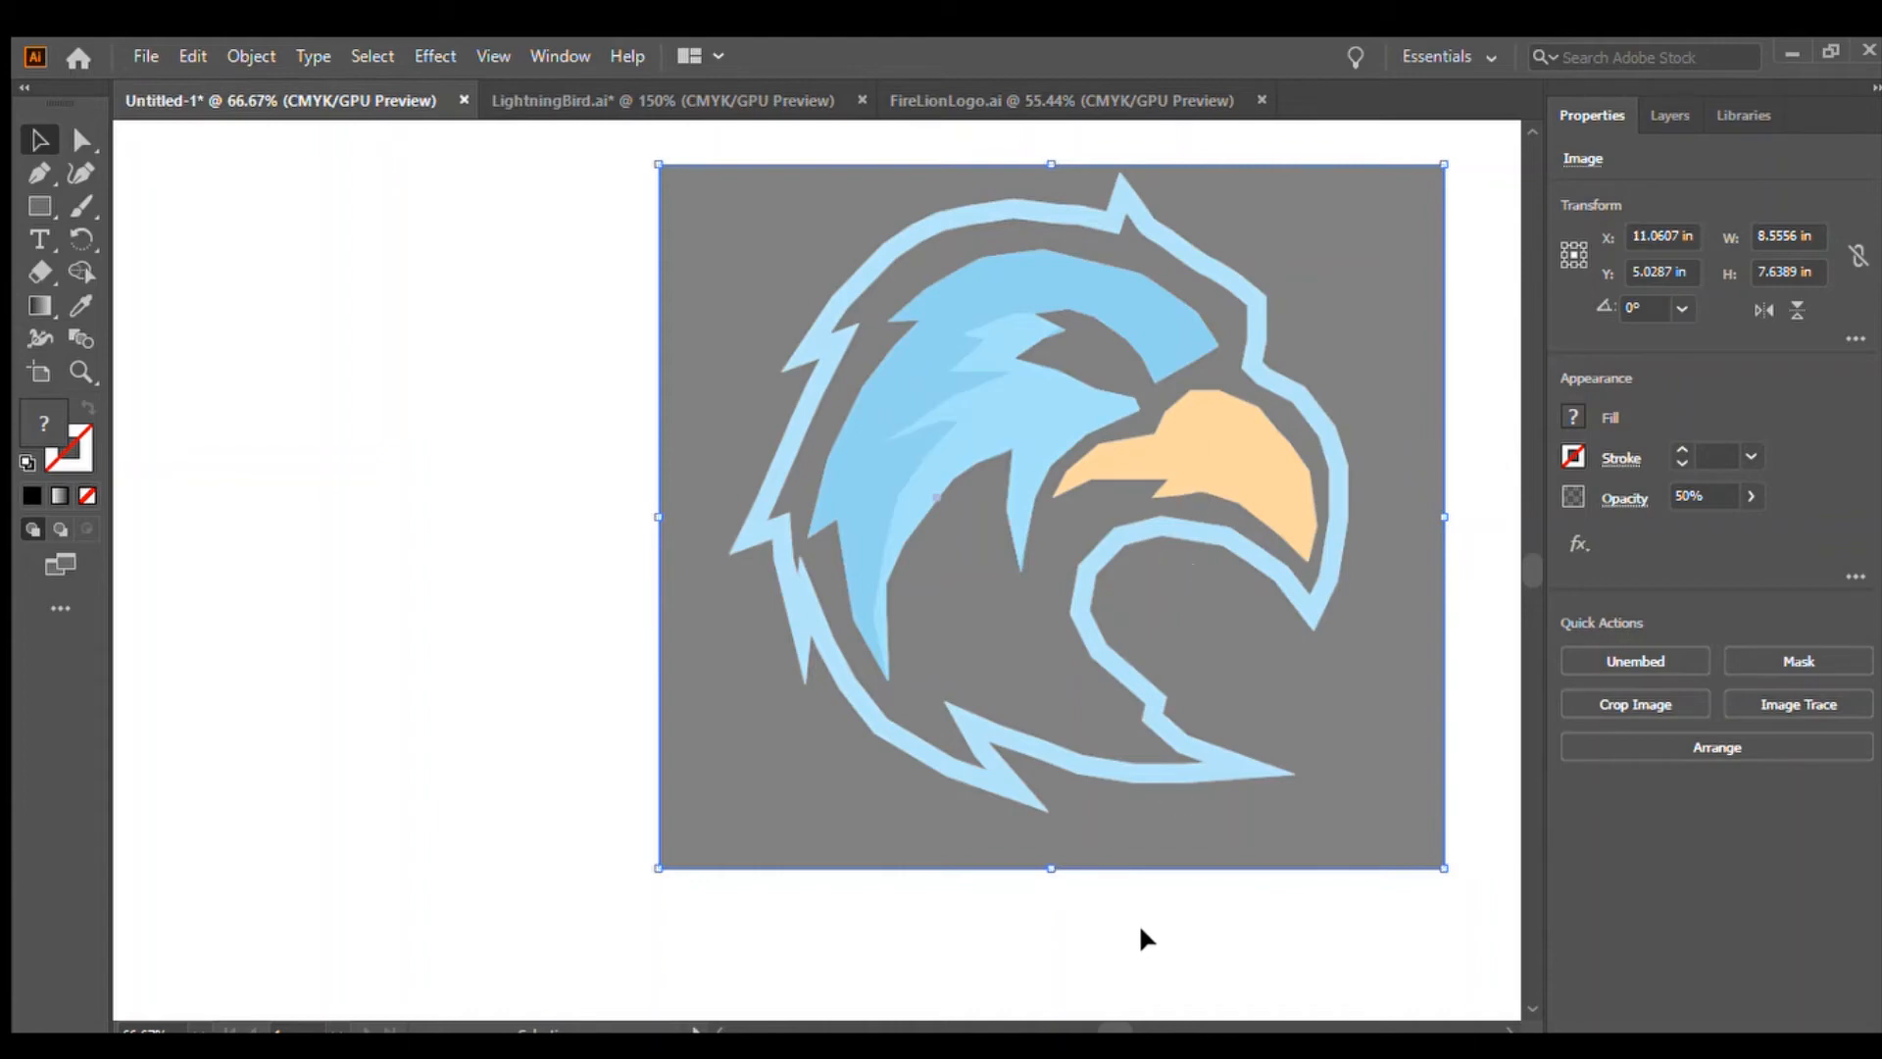
key("ctrl+minus")
left_click_drag(842, 630, 1310, 642)
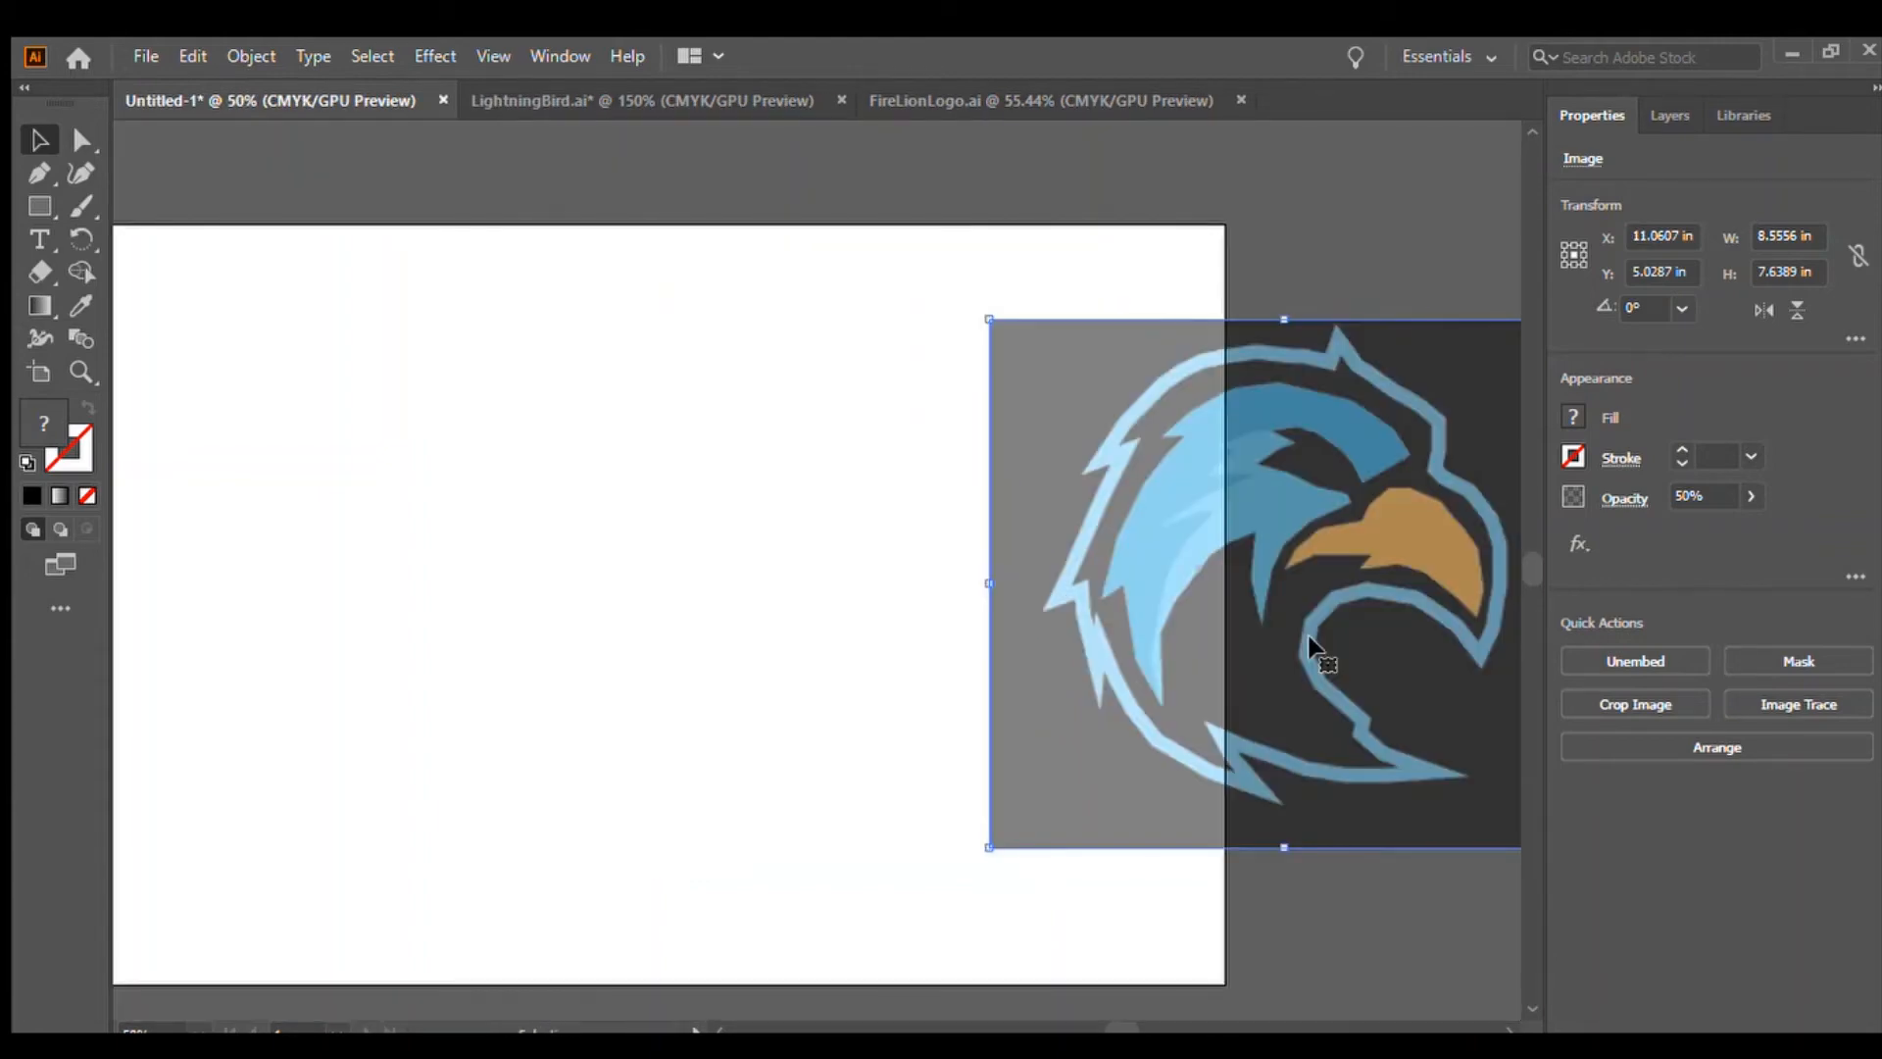
left_click(489, 666)
left_click_drag(1118, 1025, 1103, 1024)
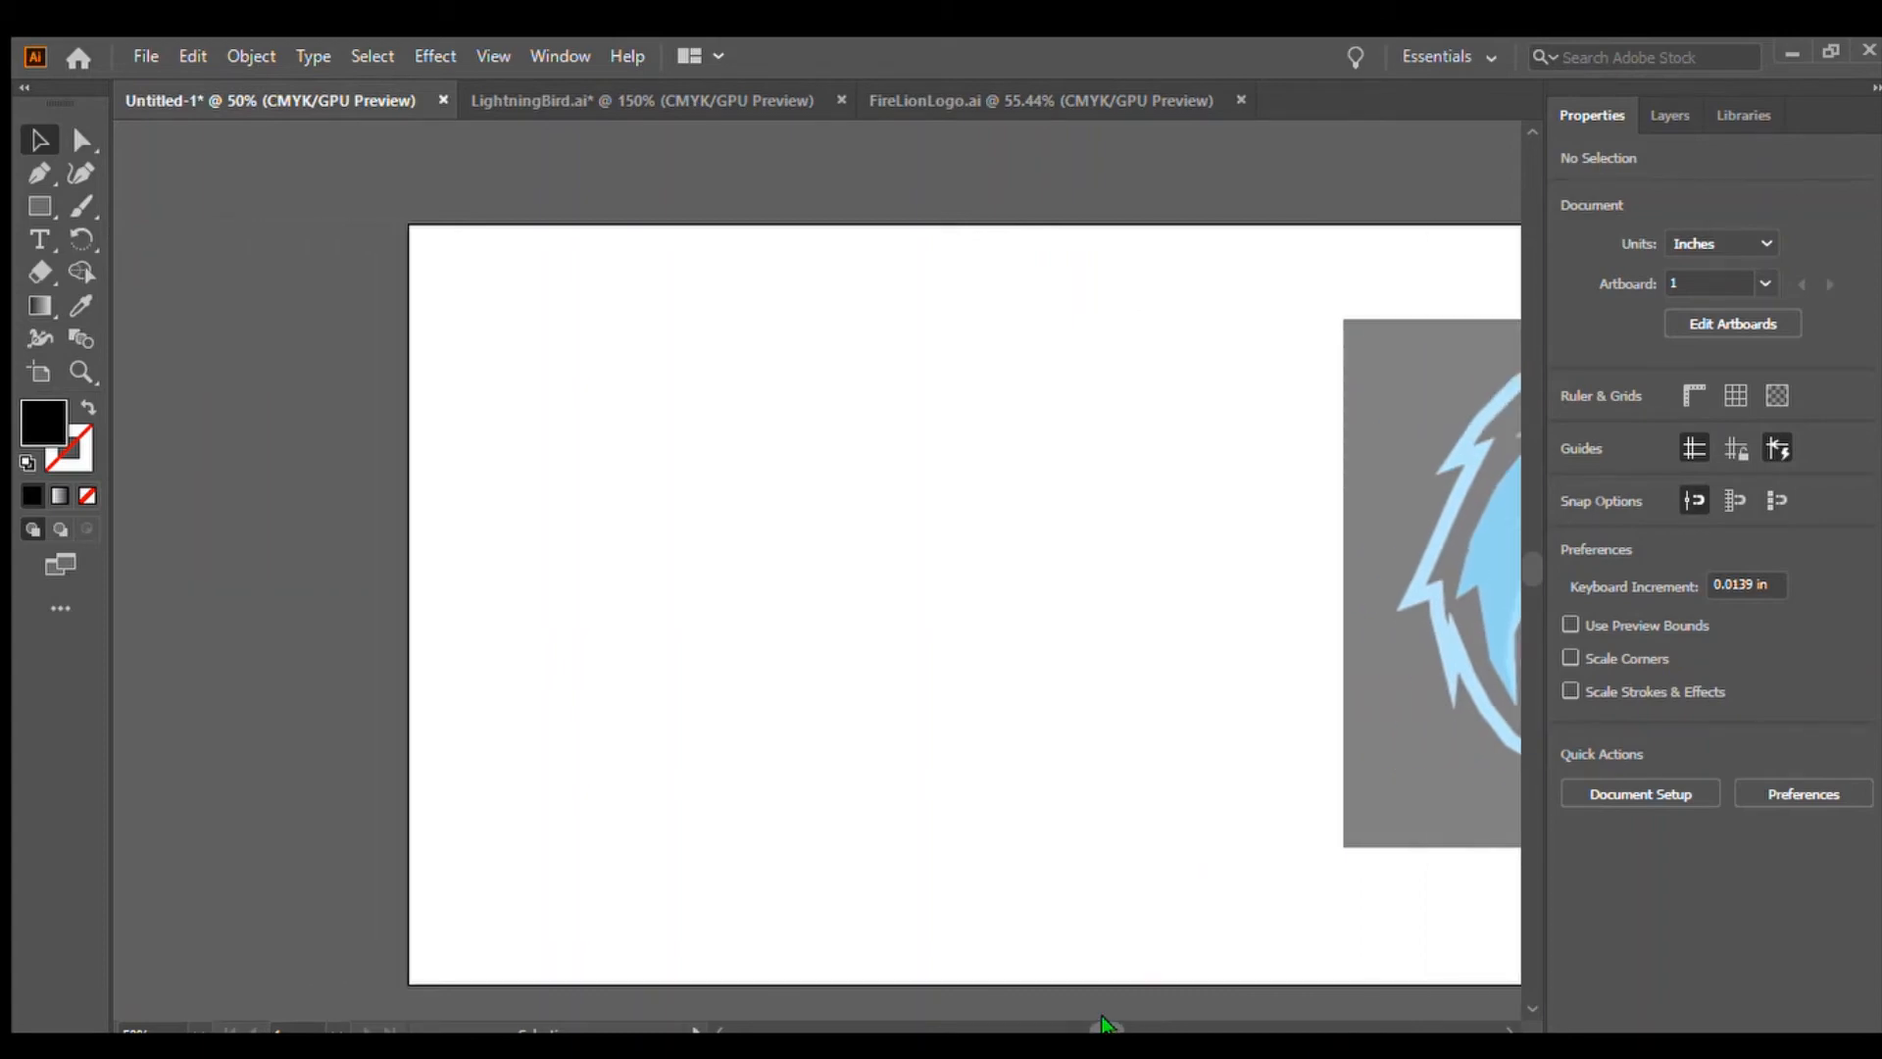
left_click_drag(1103, 1024, 1110, 1024)
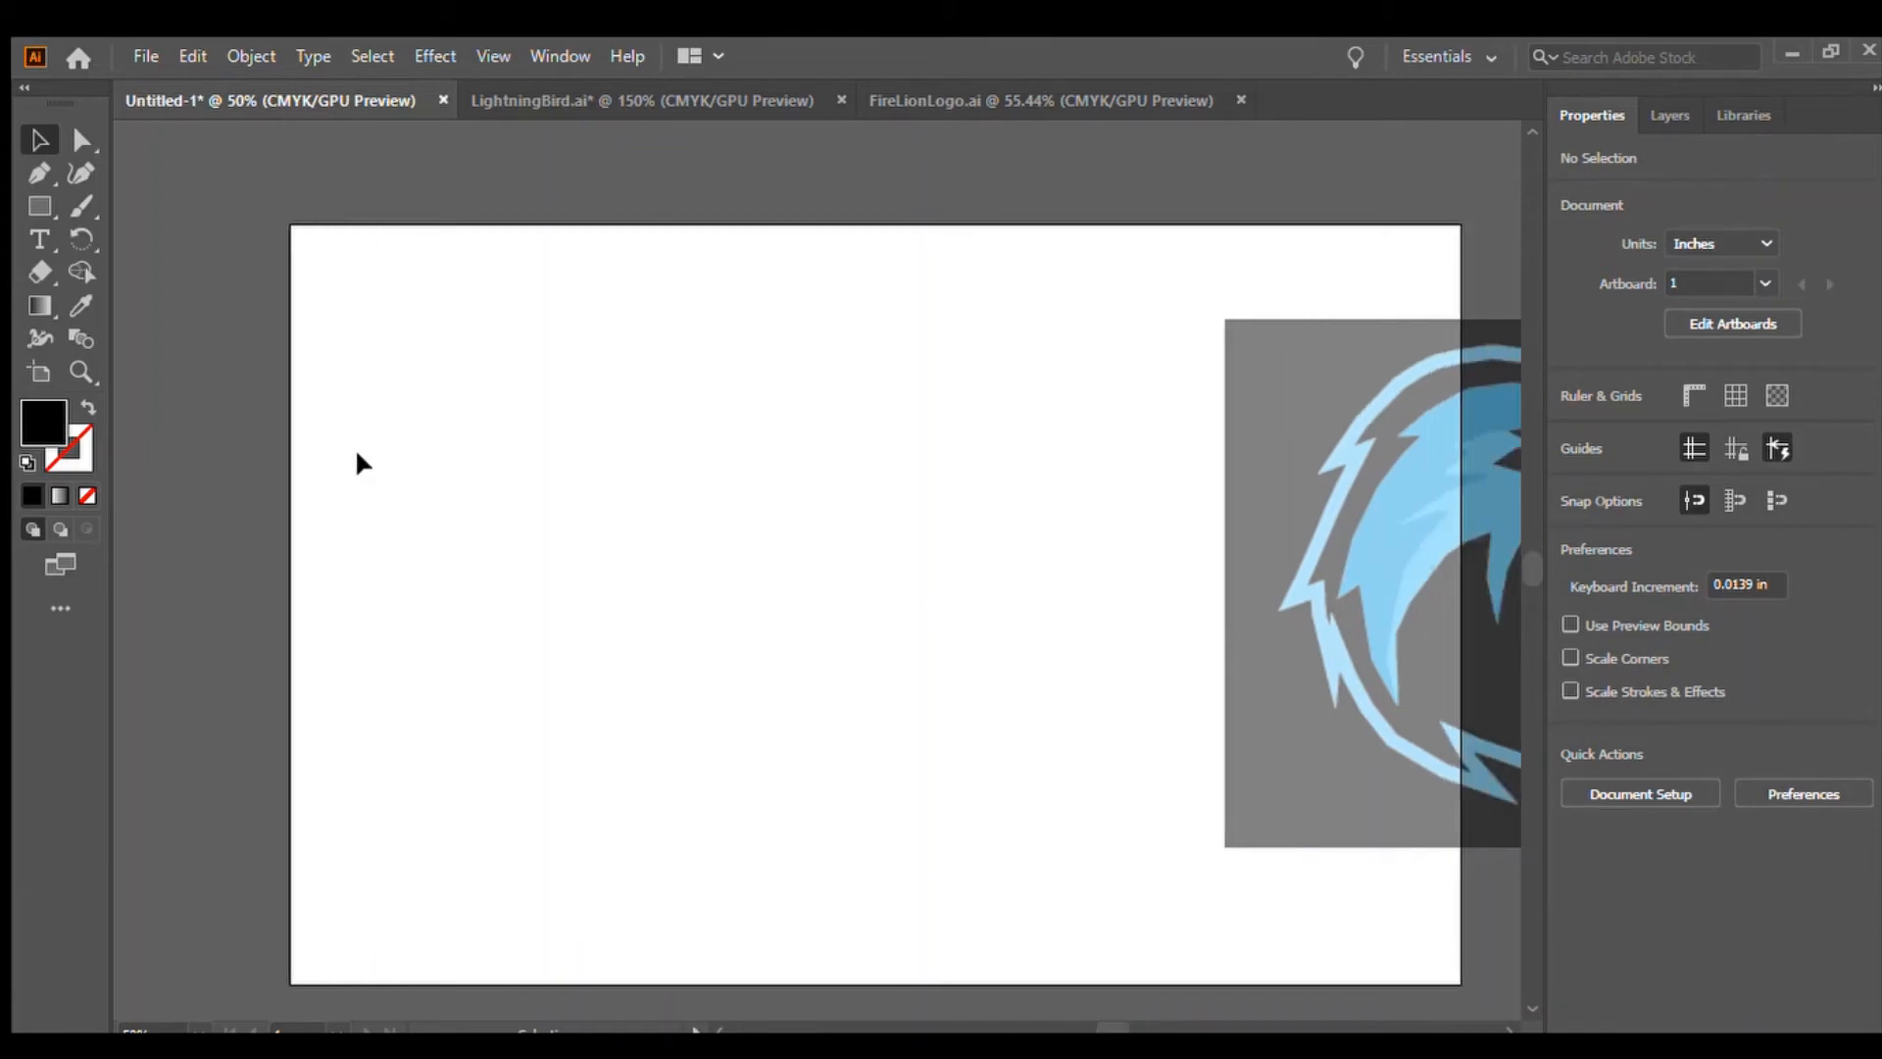
left_click_drag(1105, 1025, 1109, 1027)
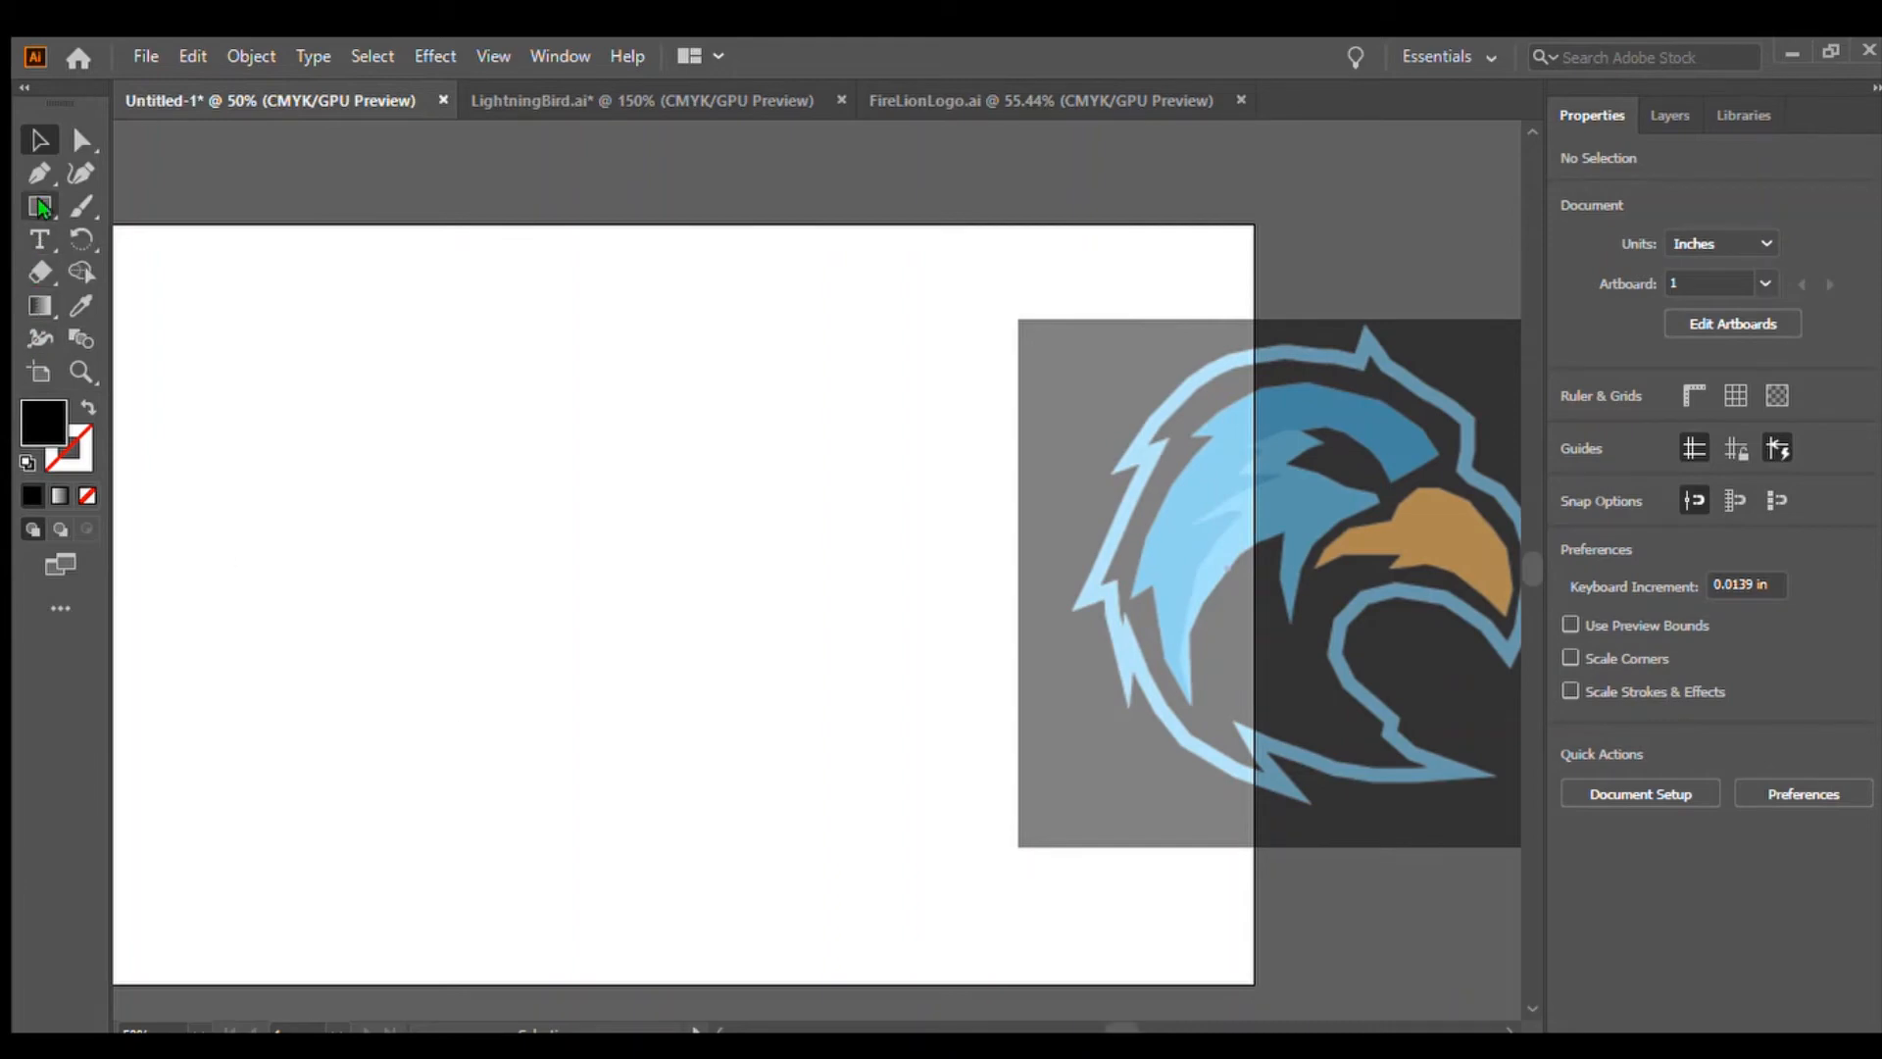
Sketch a practice shape with the Pen tool on the empty artboard and delete it
left_click(32, 160)
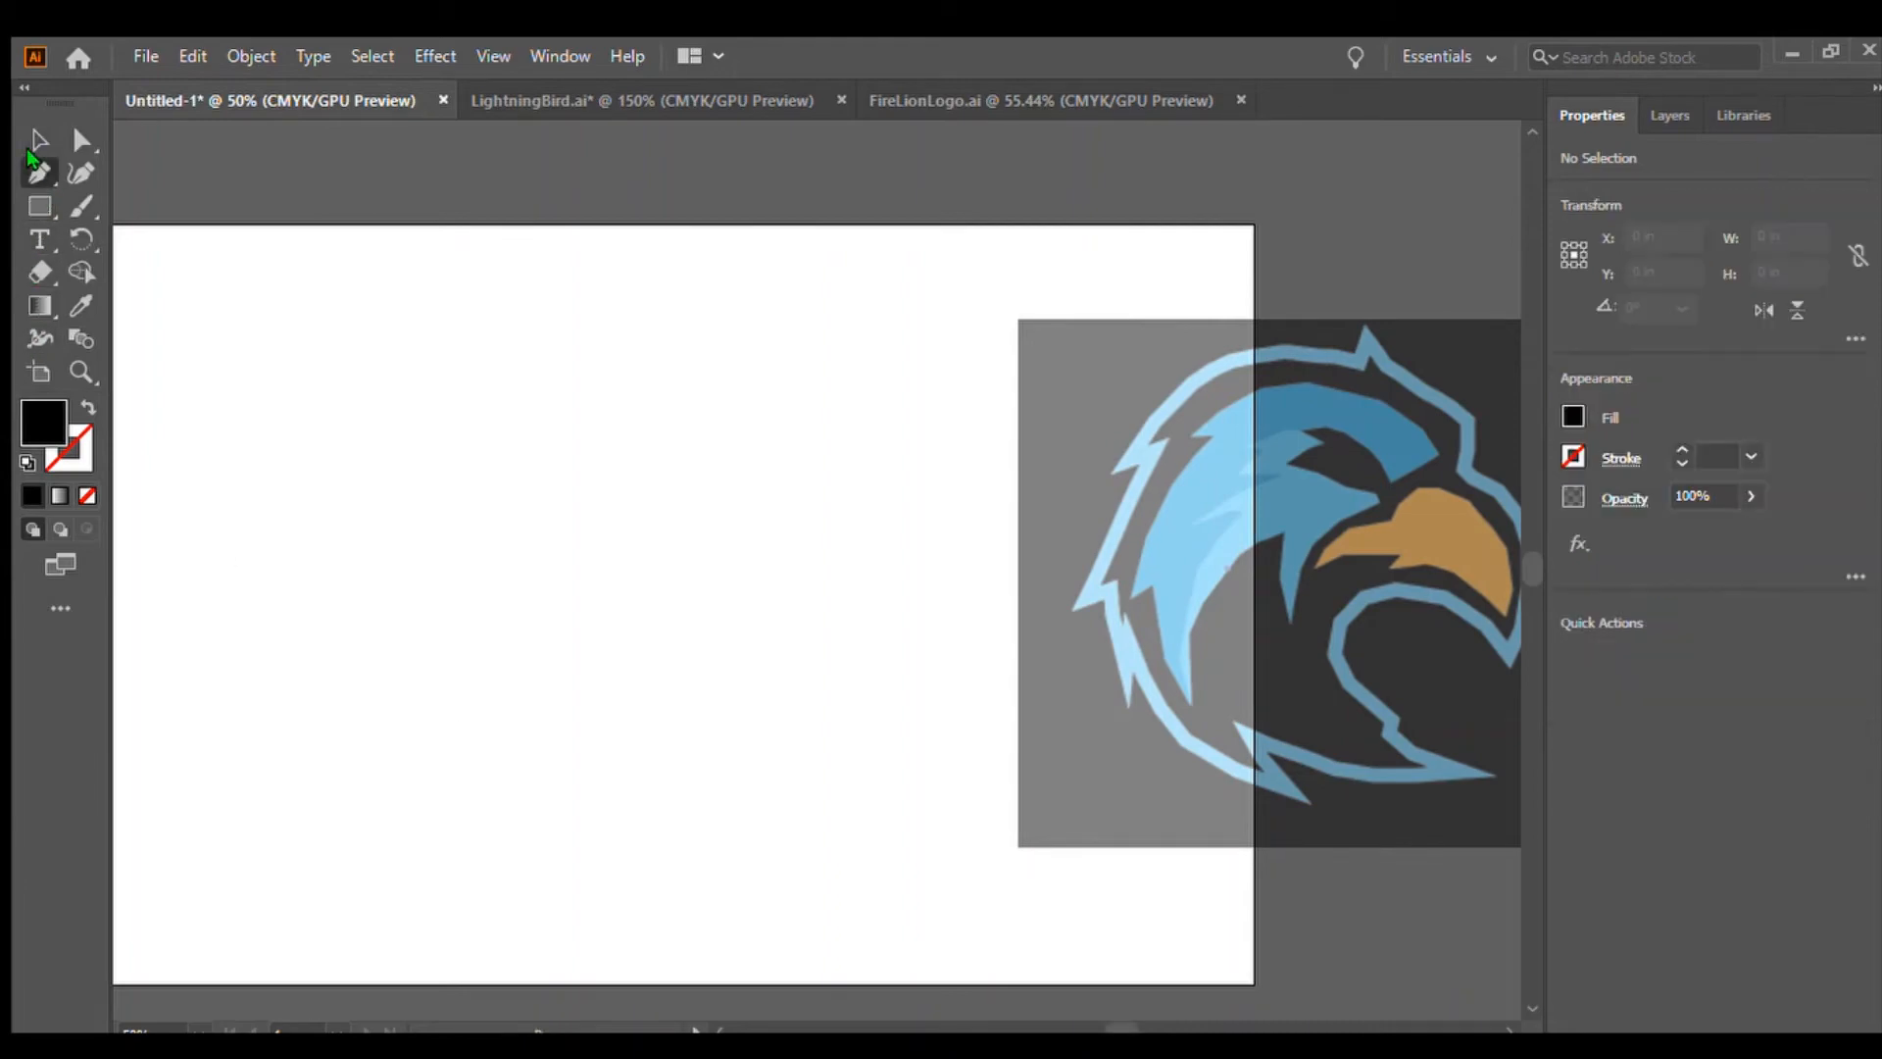
left_click(876, 530)
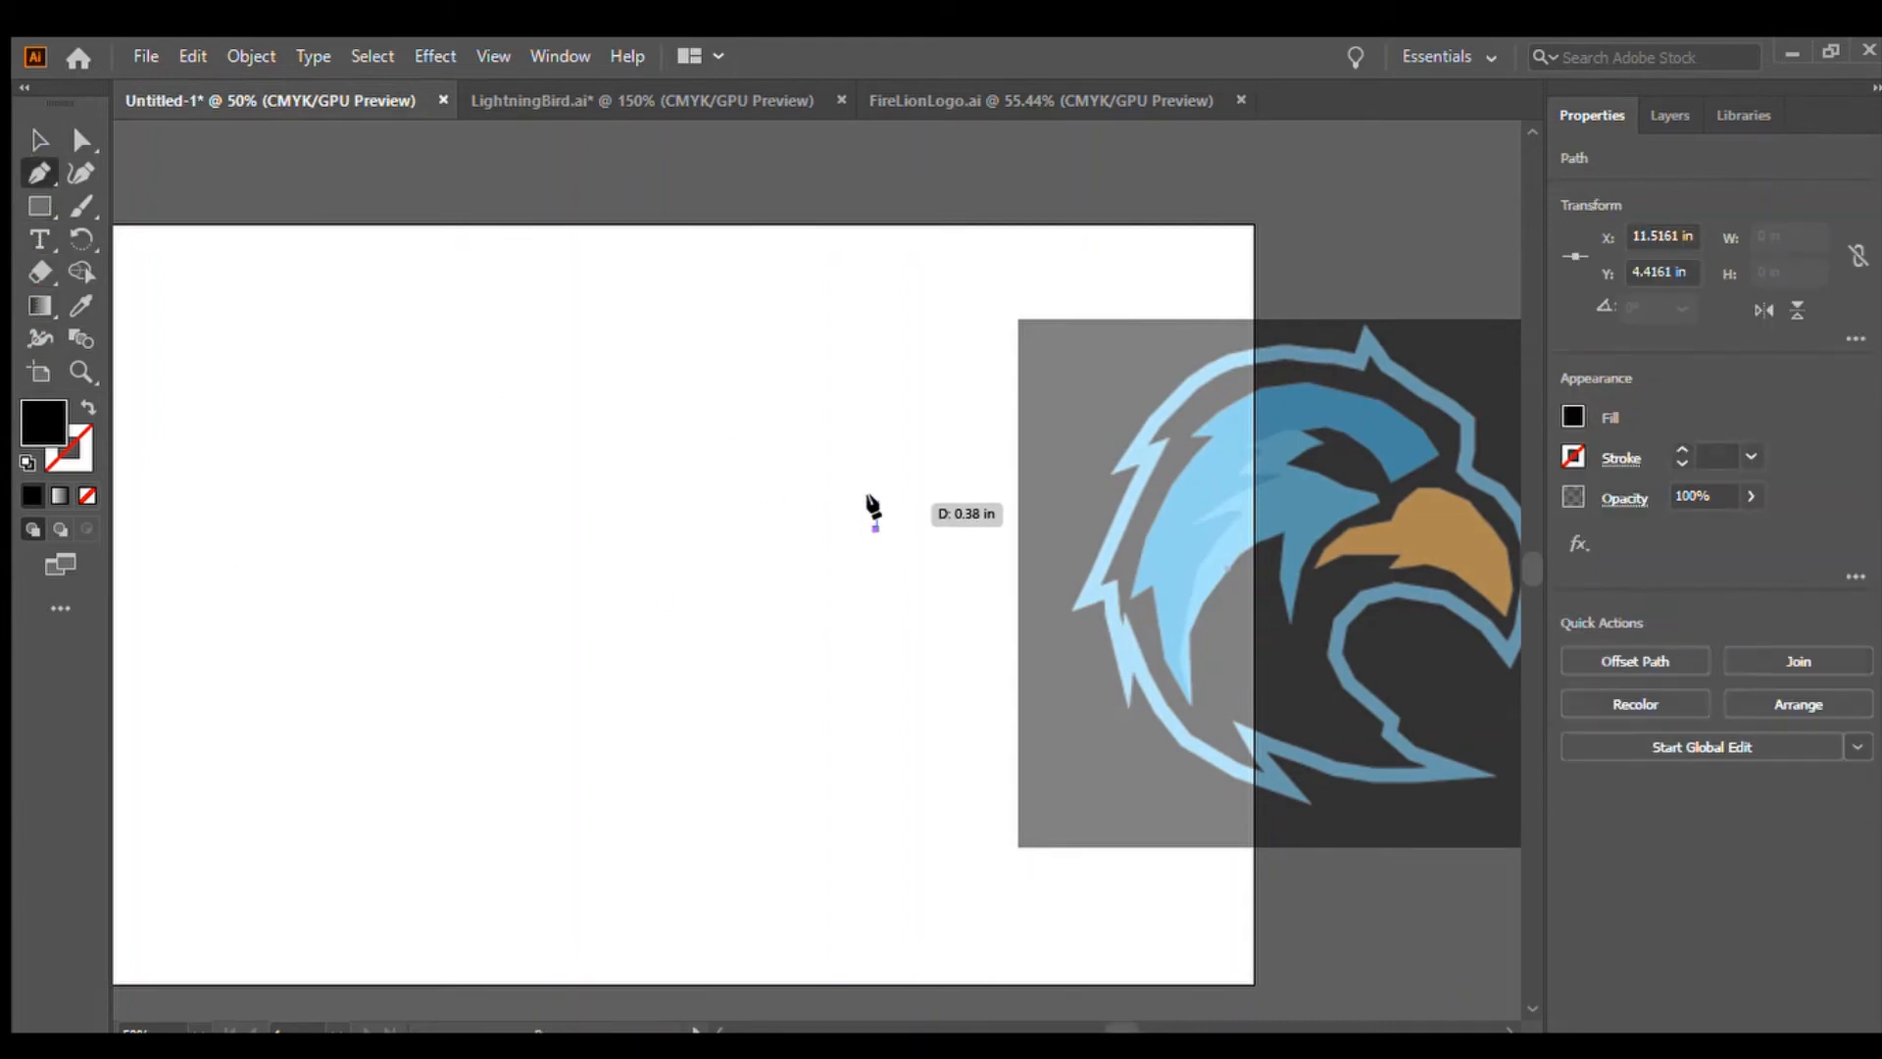
left_click(876, 489)
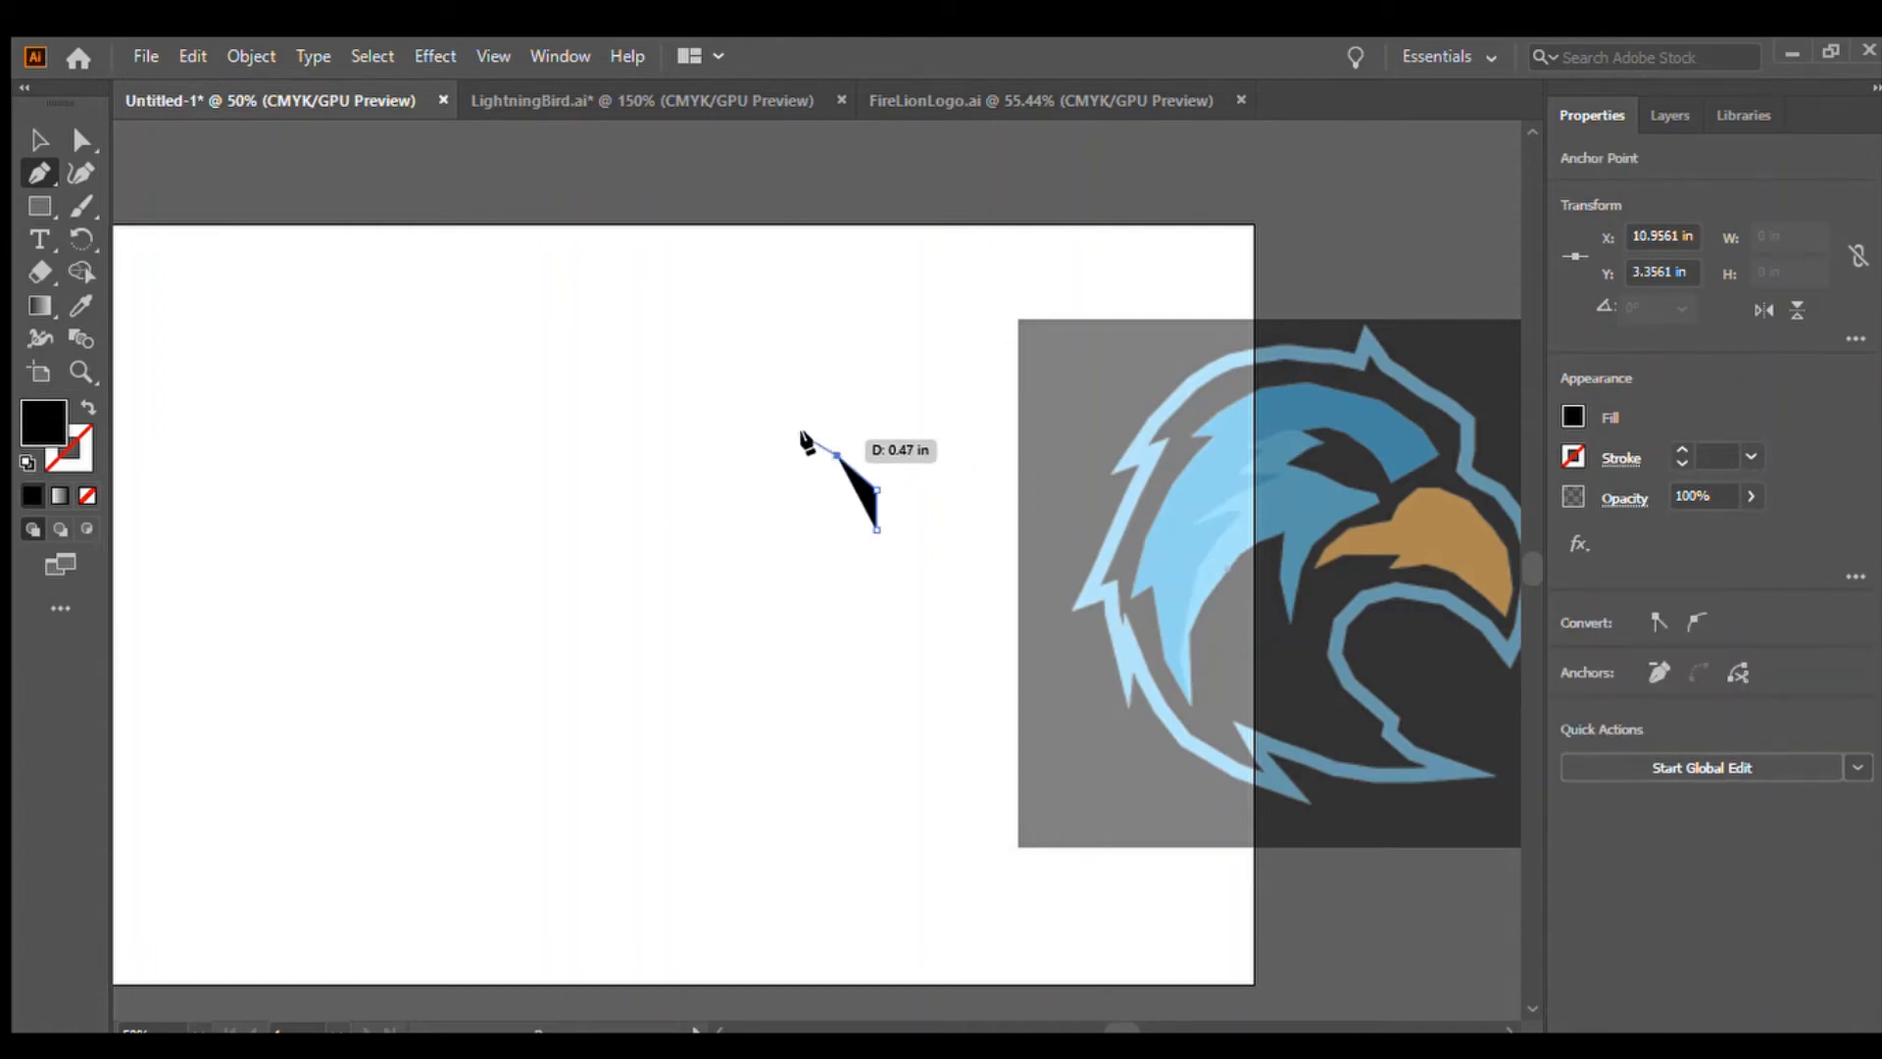
left_click(737, 420)
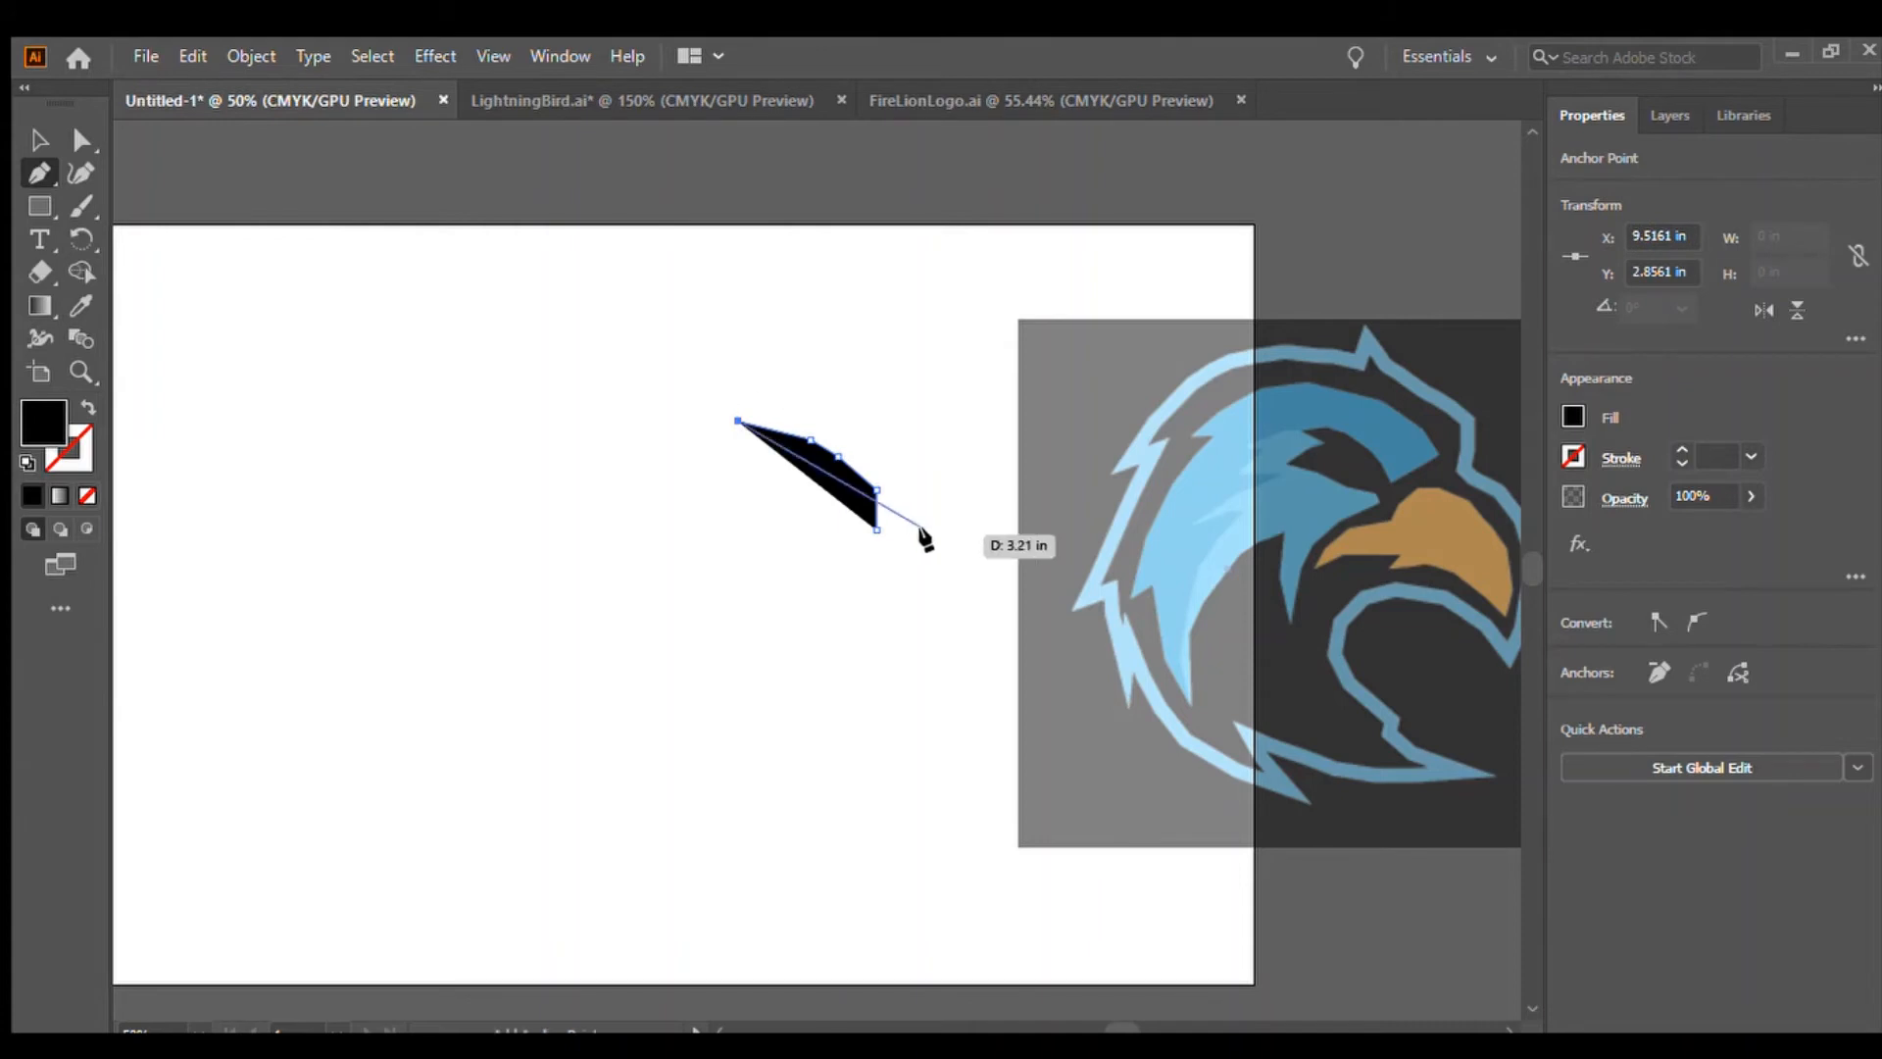
left_click(730, 394)
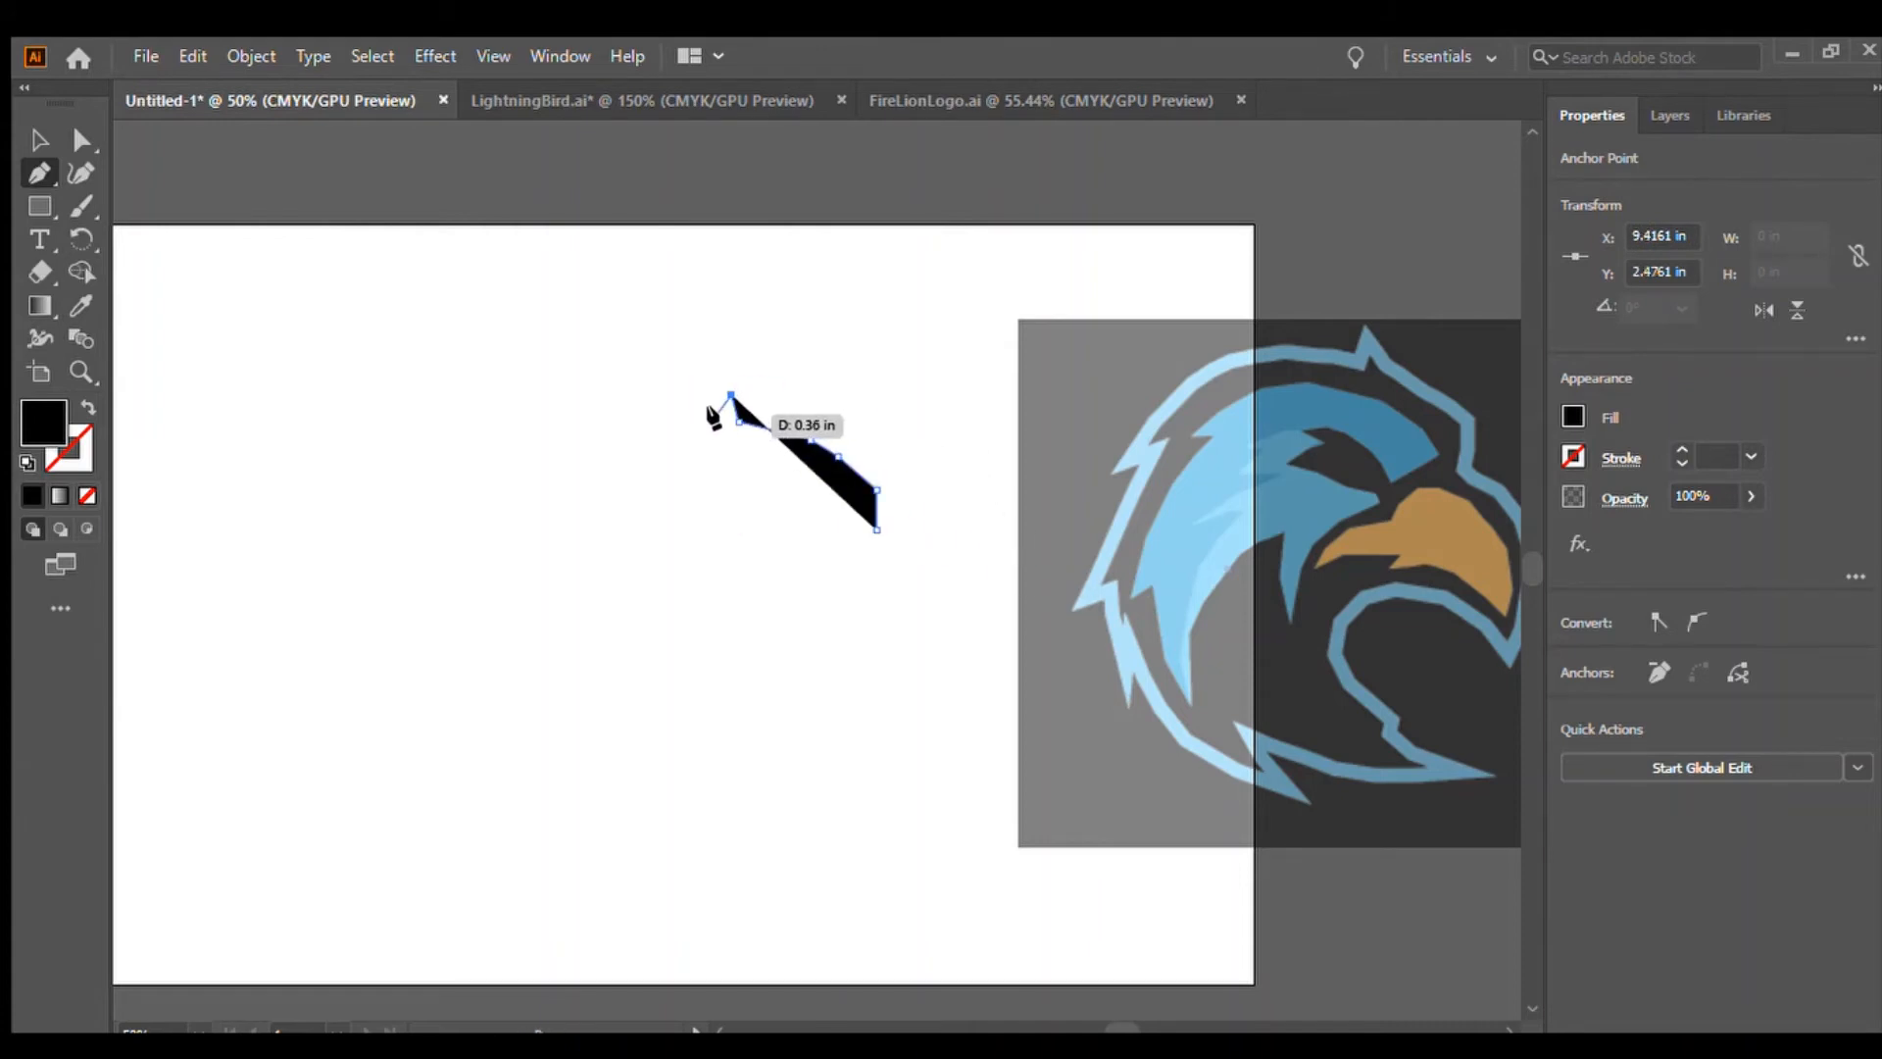
left_click(720, 412)
left_click(691, 410)
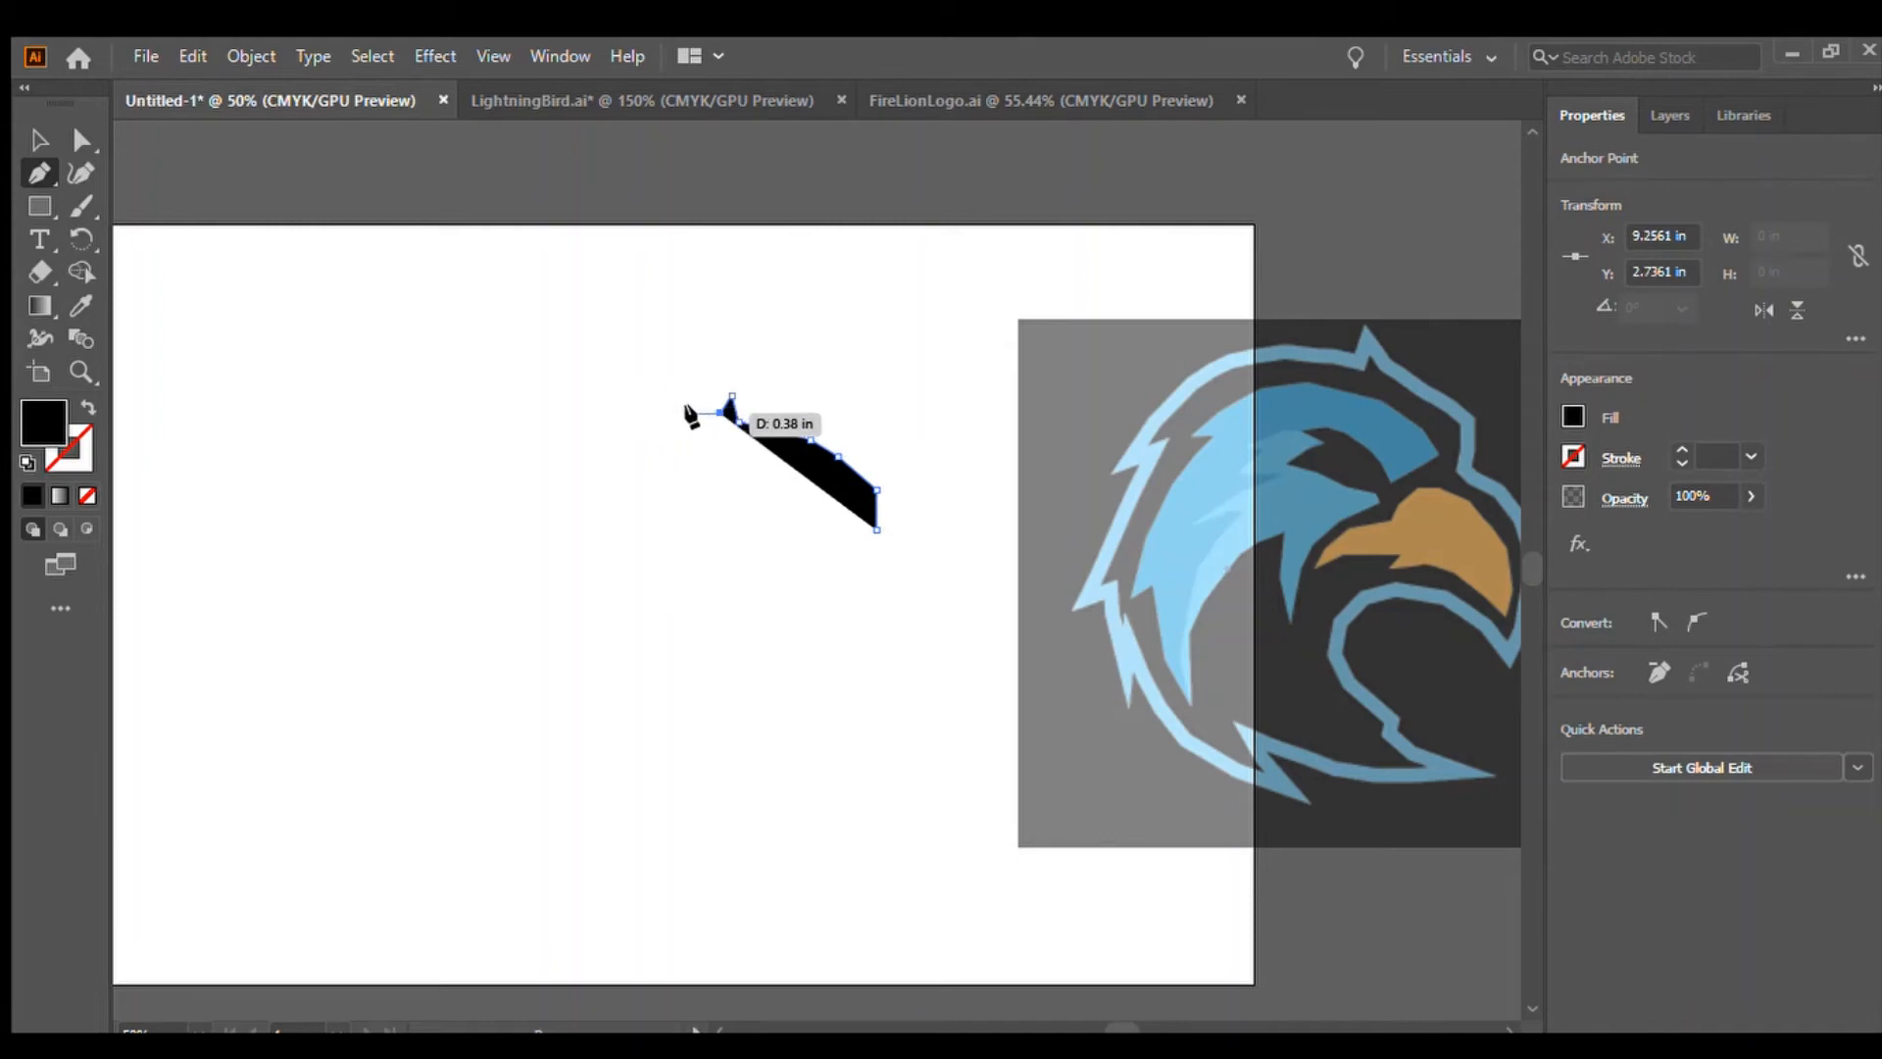
left_click(662, 411)
left_click(635, 409)
left_click(609, 416)
left_click(581, 421)
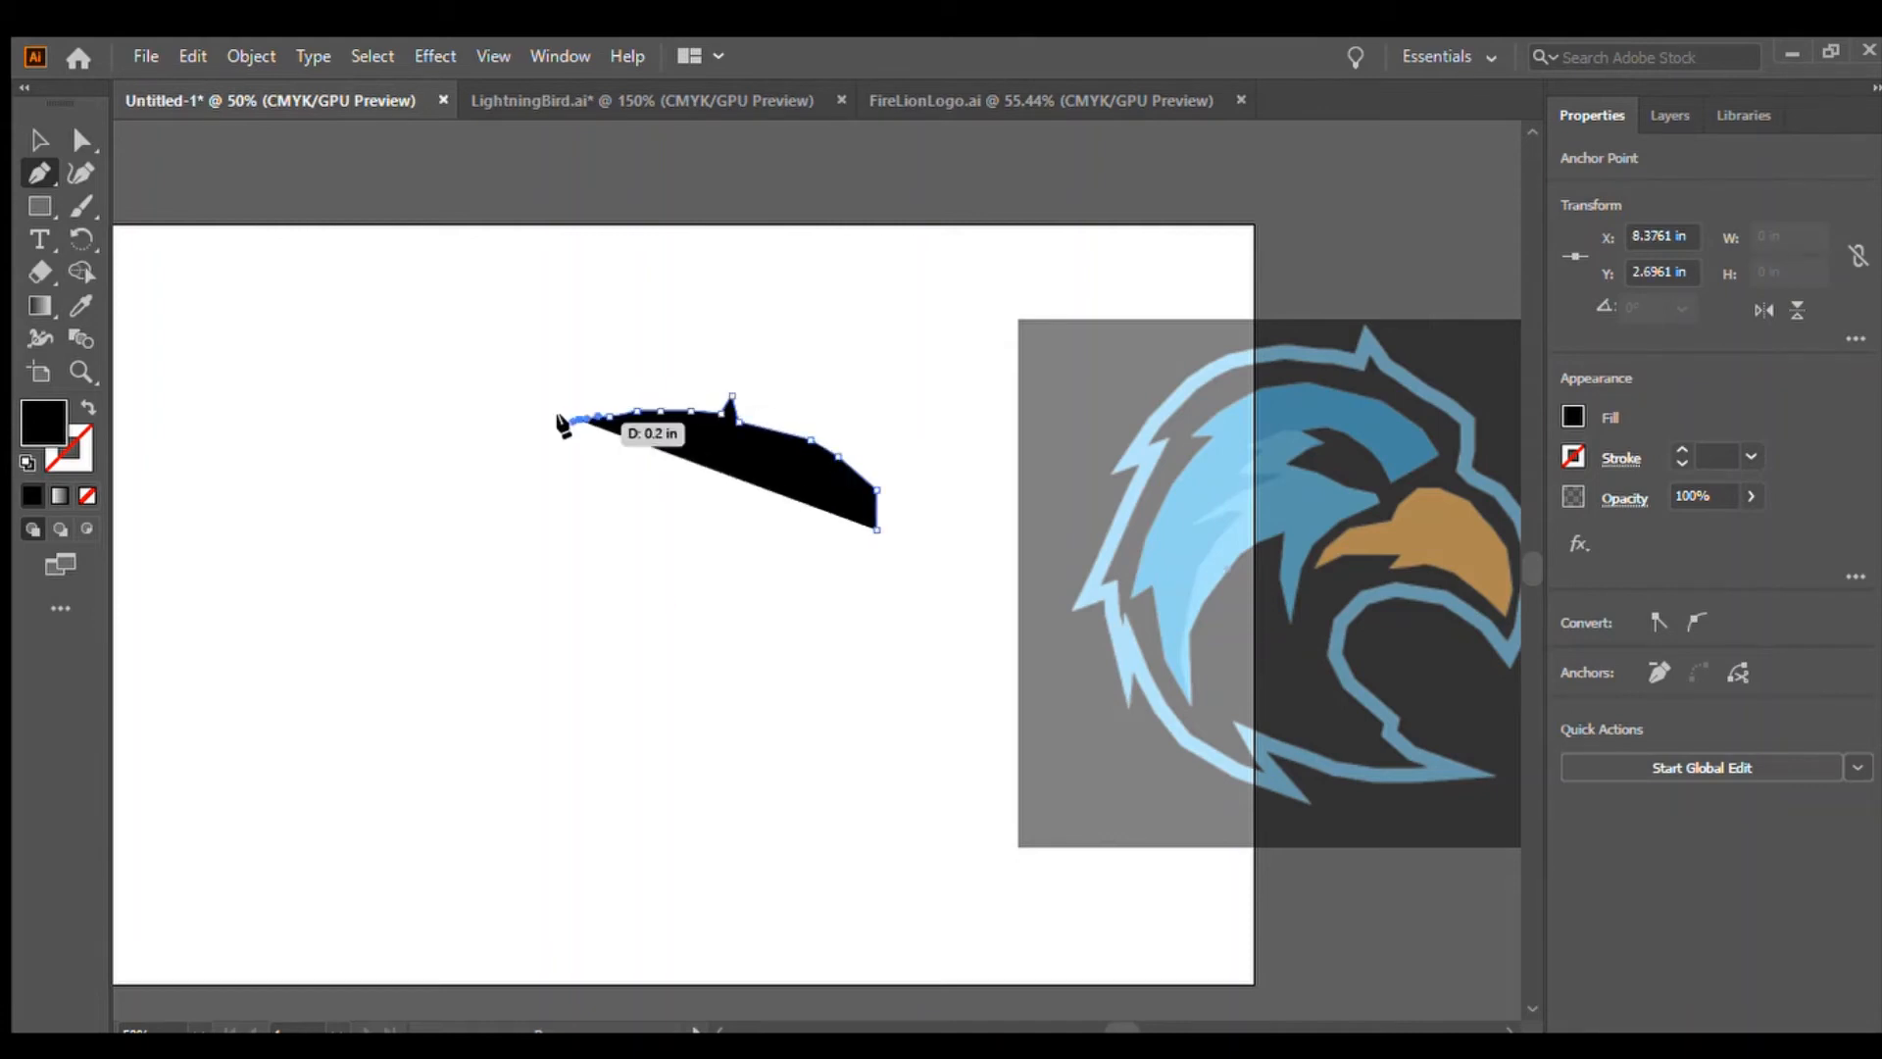
left_click(554, 425)
left_click(526, 434)
left_click(505, 454)
left_click(494, 465)
left_click(486, 478)
left_click(477, 490)
left_click(475, 507)
left_click(465, 534)
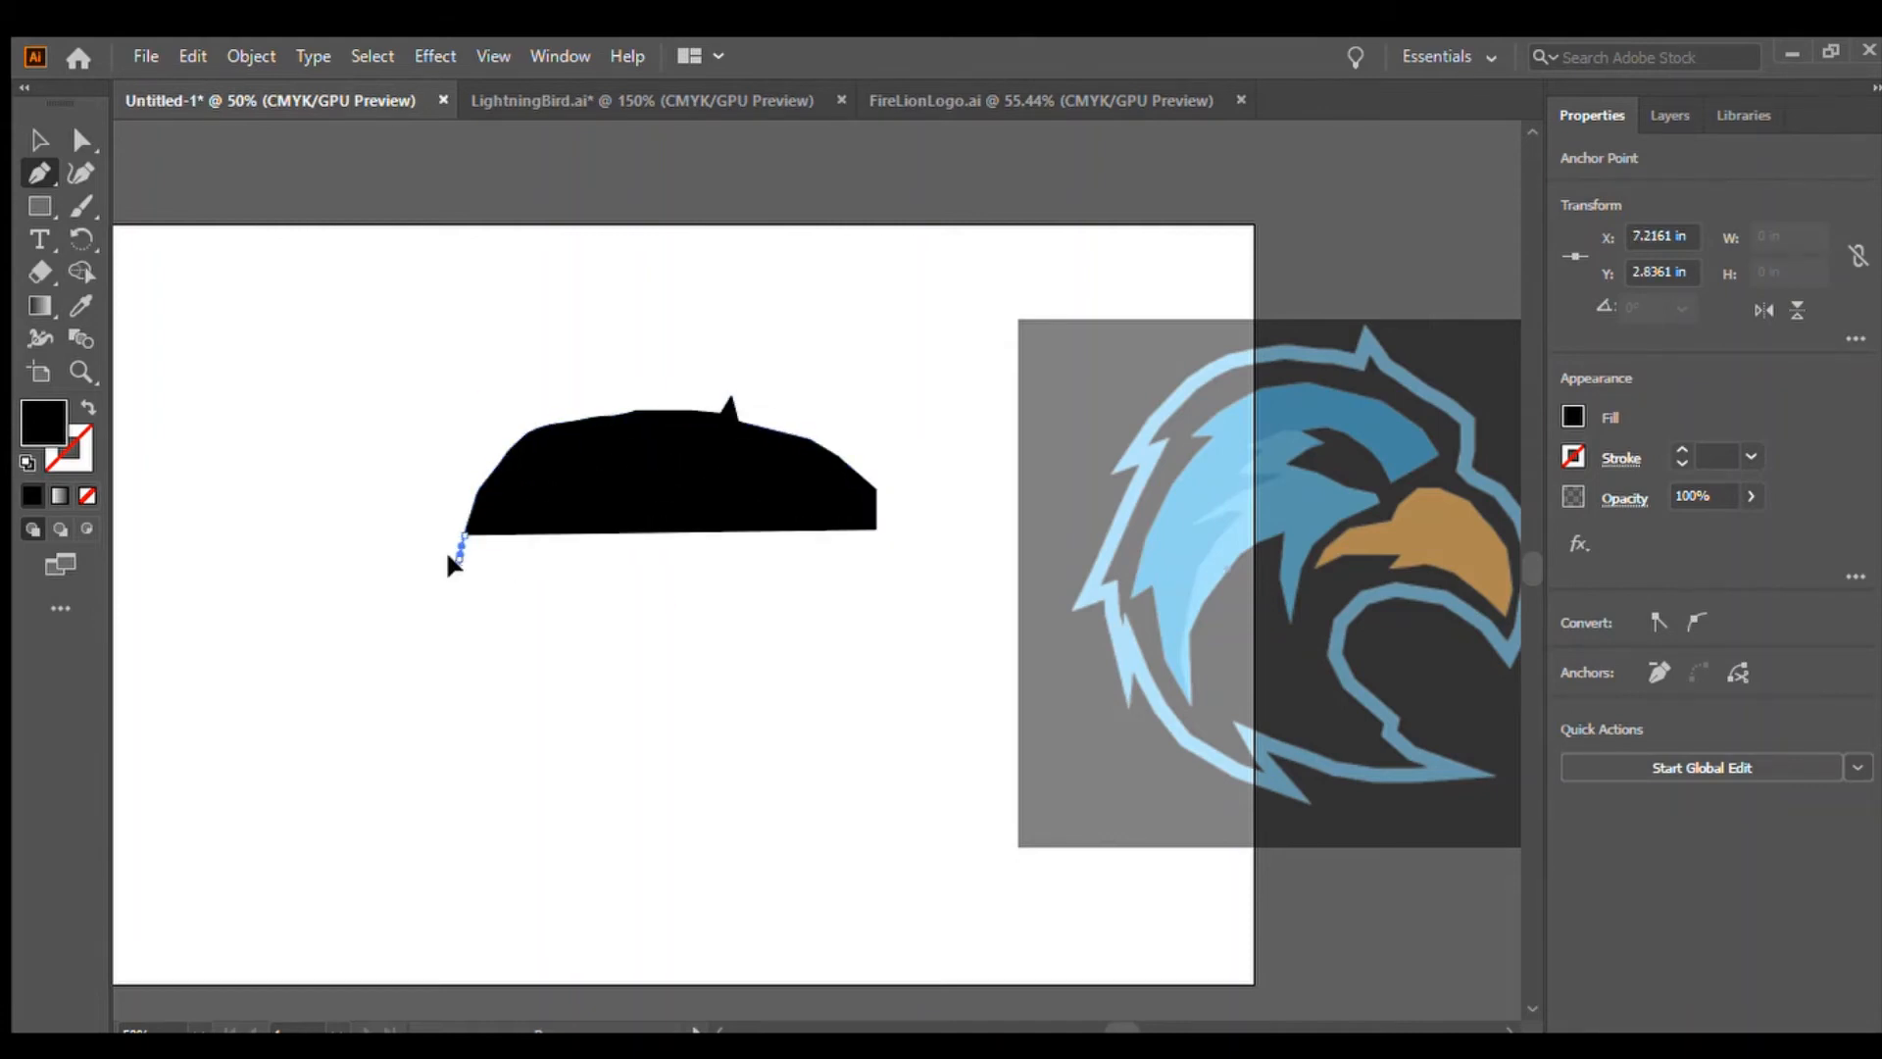
left_click(457, 565)
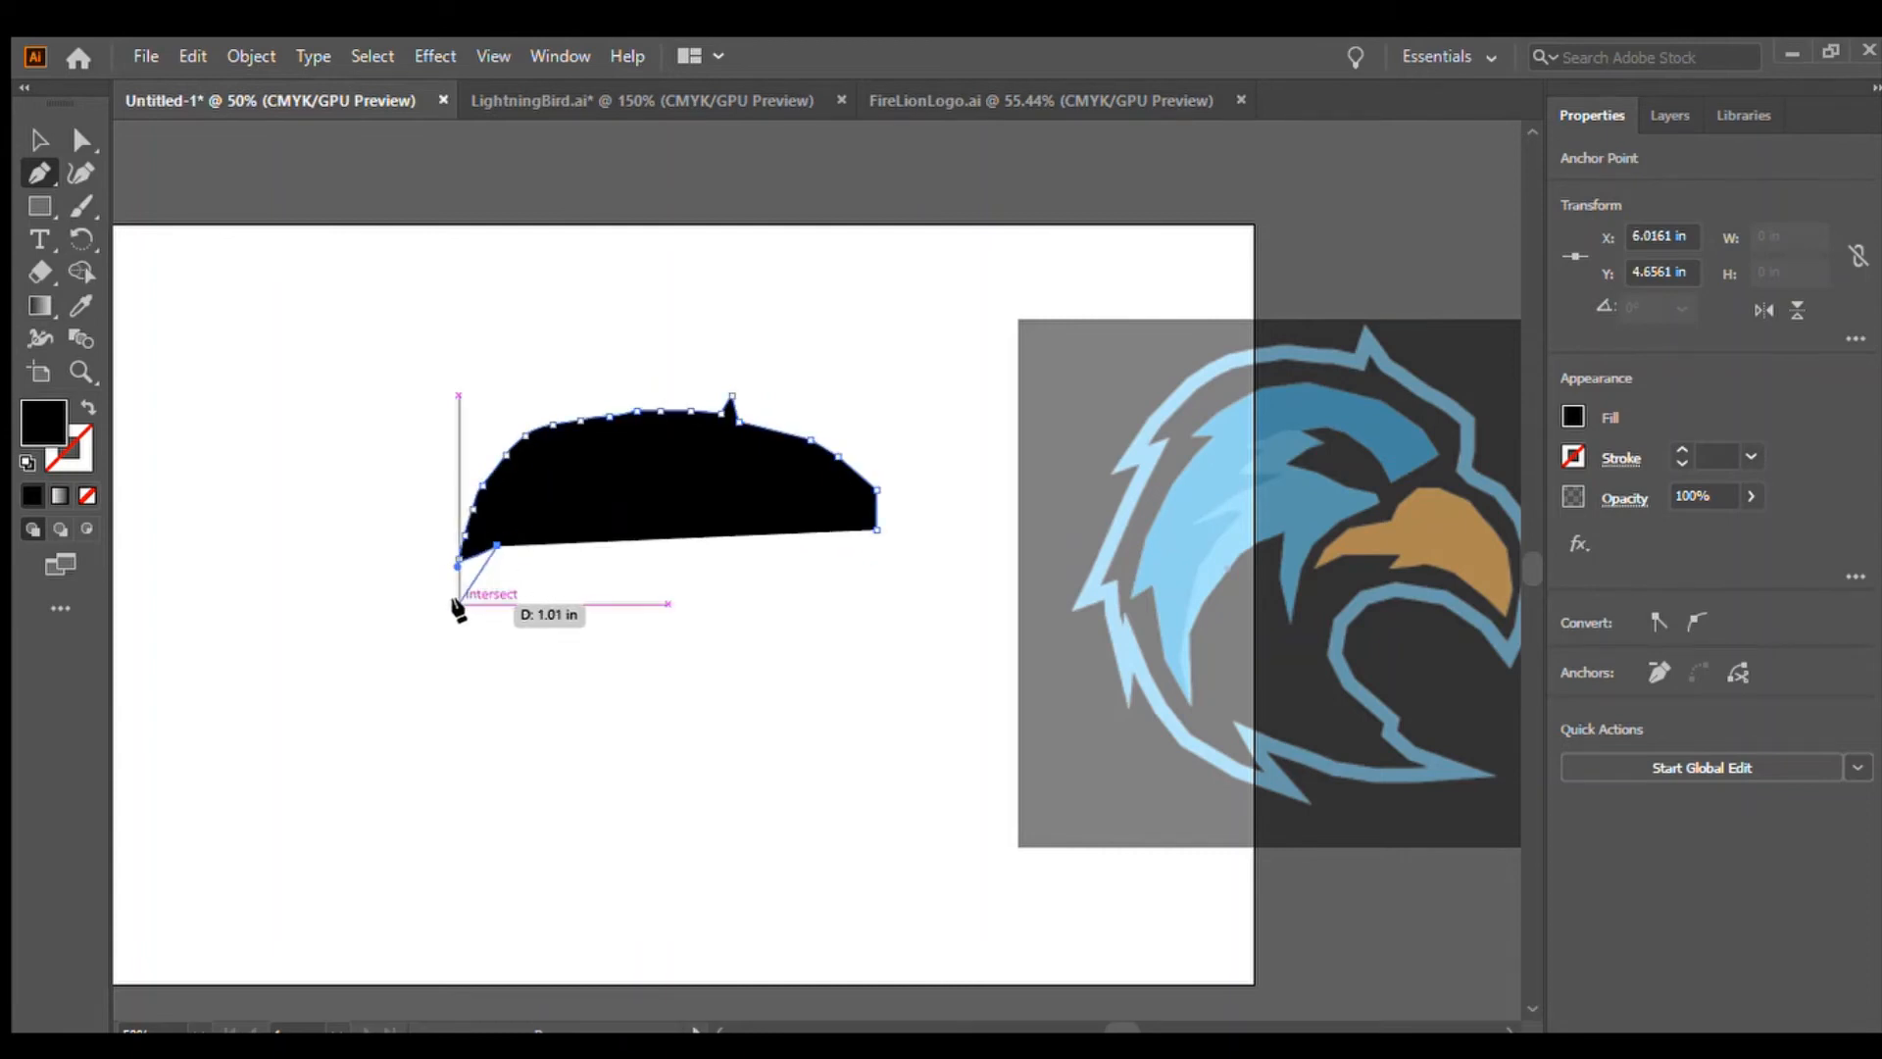
left_click(459, 603)
left_click(535, 584)
left_click(476, 663)
left_click(590, 623)
left_click(491, 727)
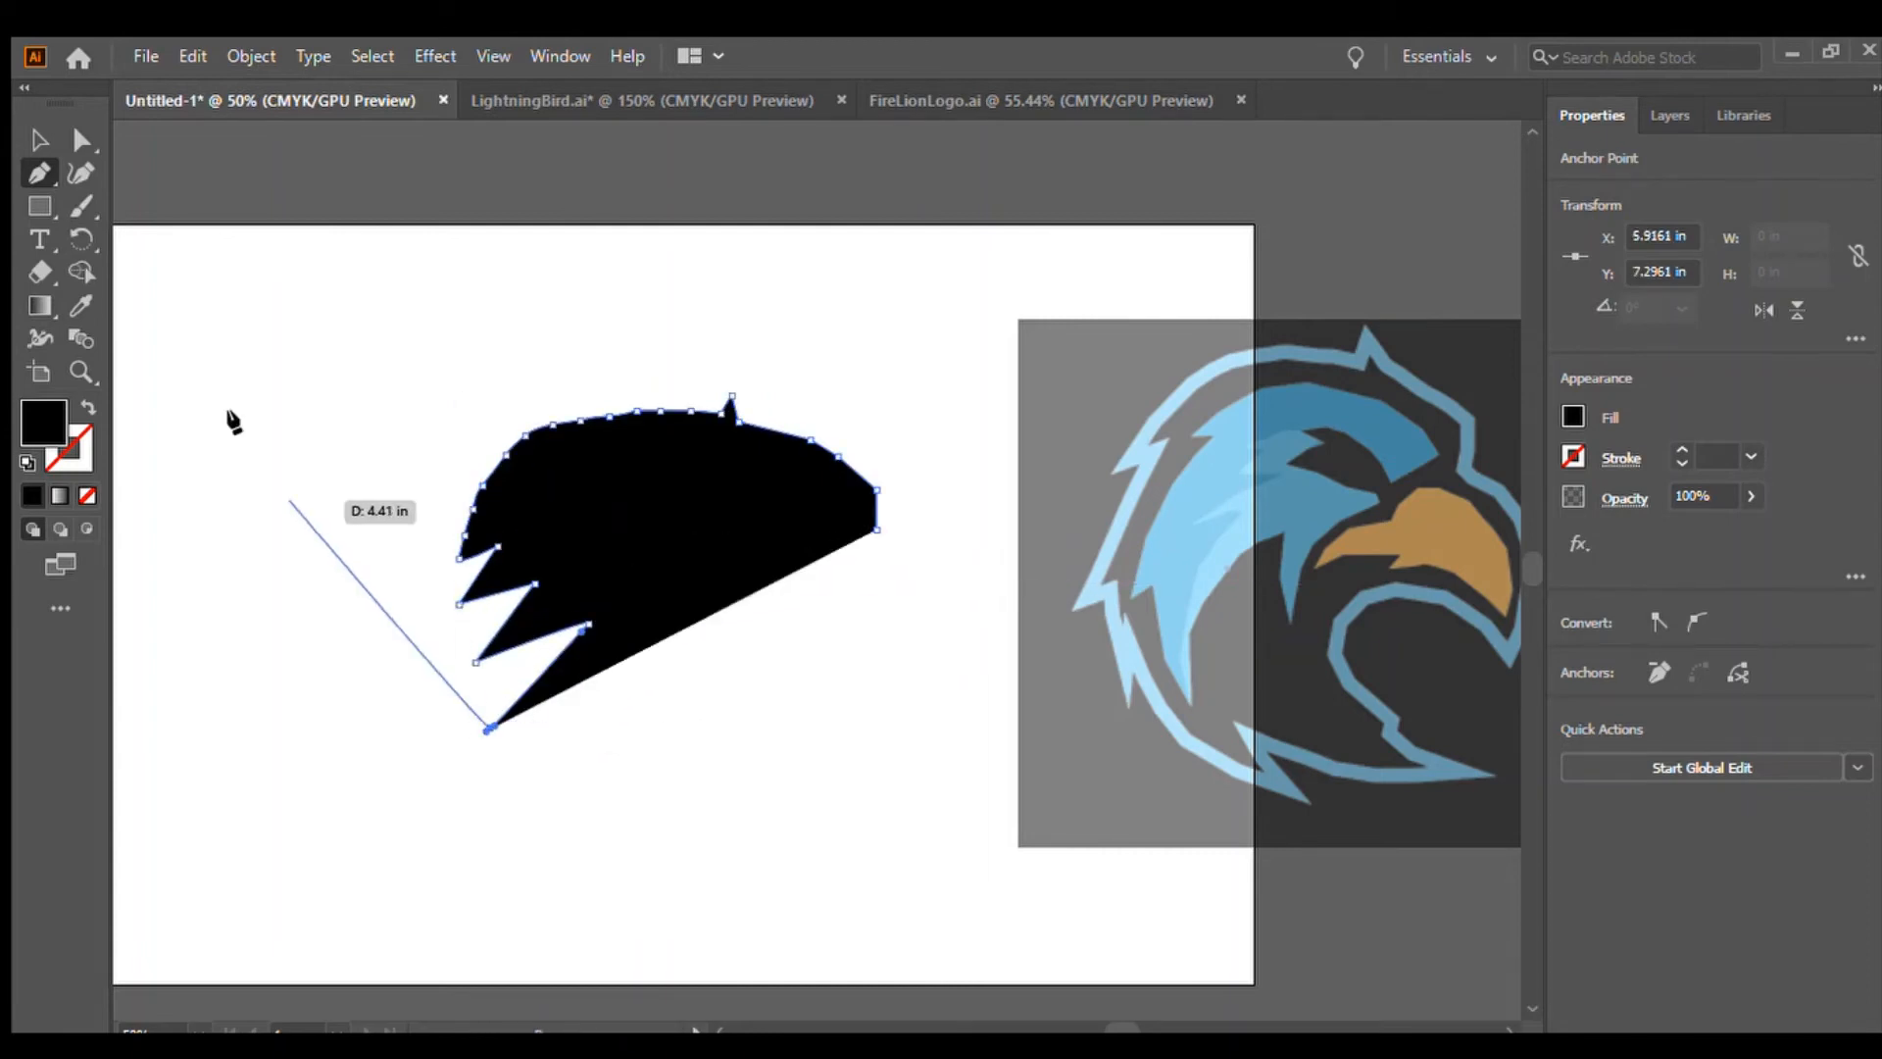
left_click(38, 142)
key("ctrl+z")
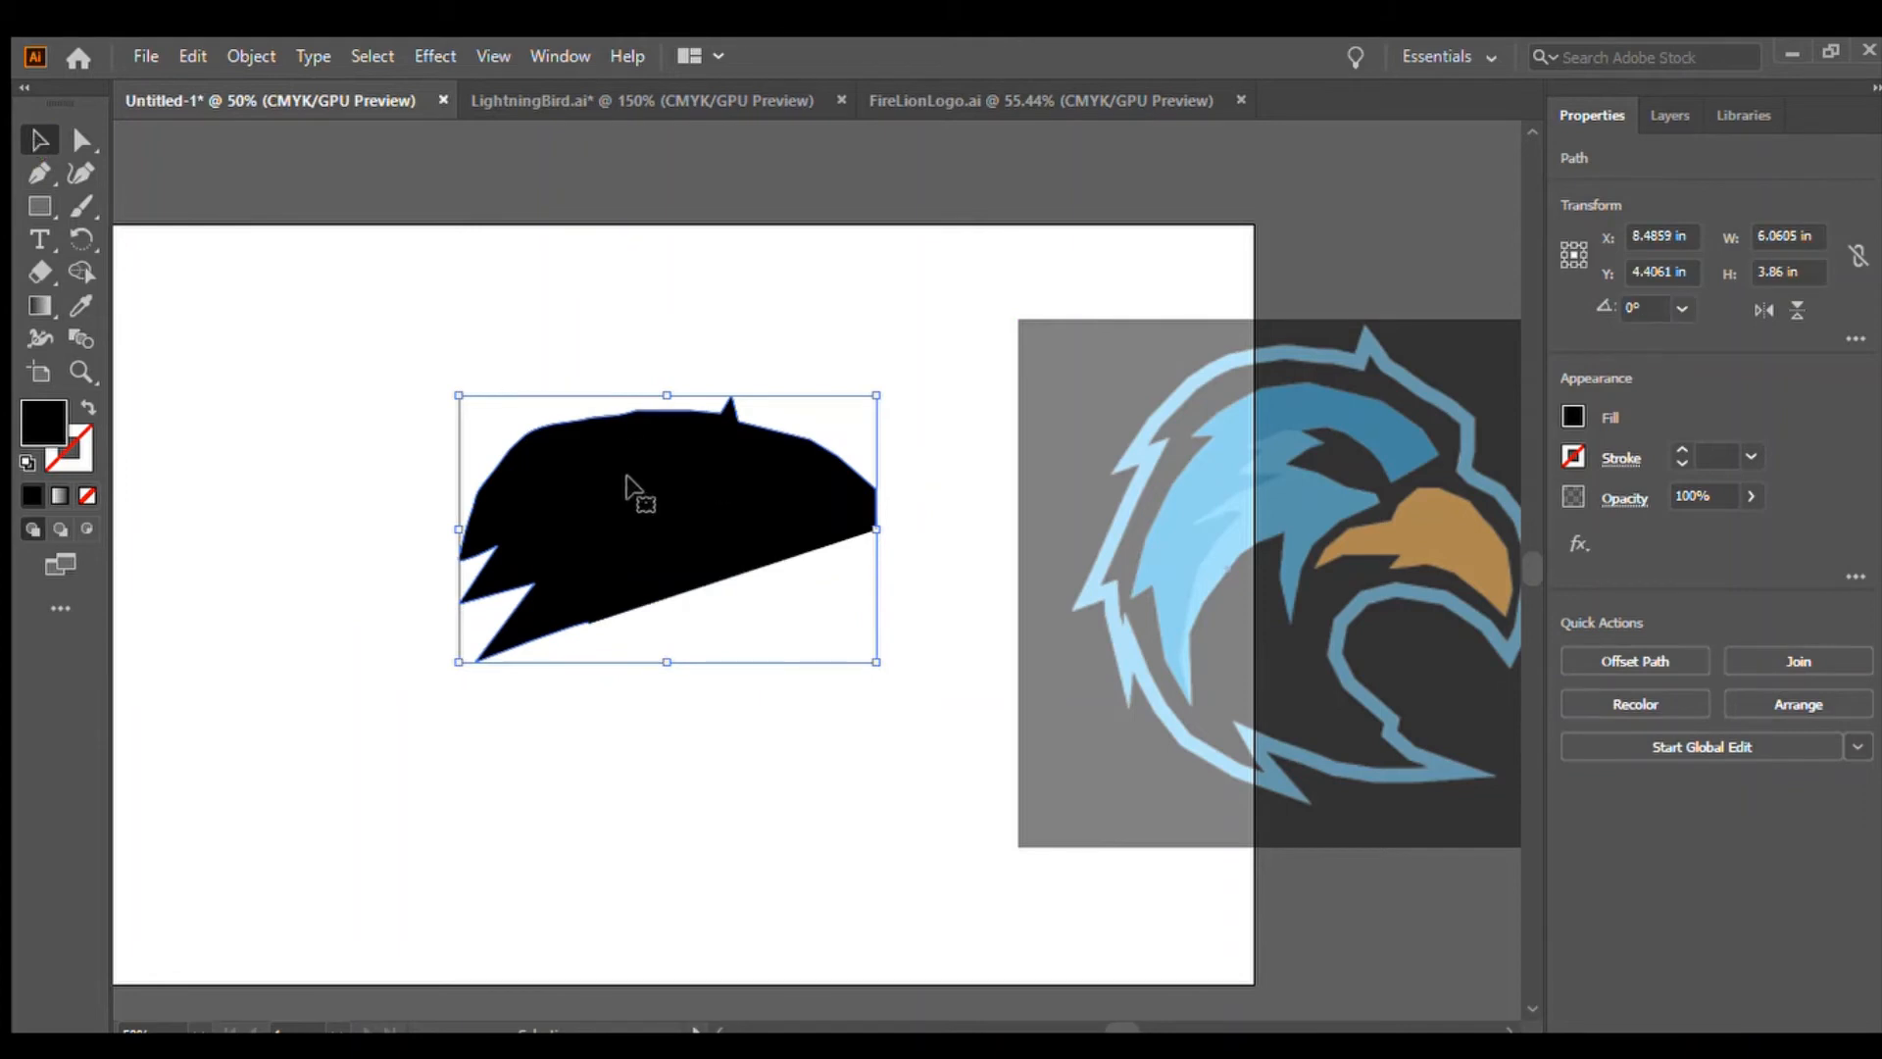
key("Delete")
Move the bird reference image back onto the middle of the artboard
left_click_drag(1228, 650, 571, 702)
left_click(1097, 650)
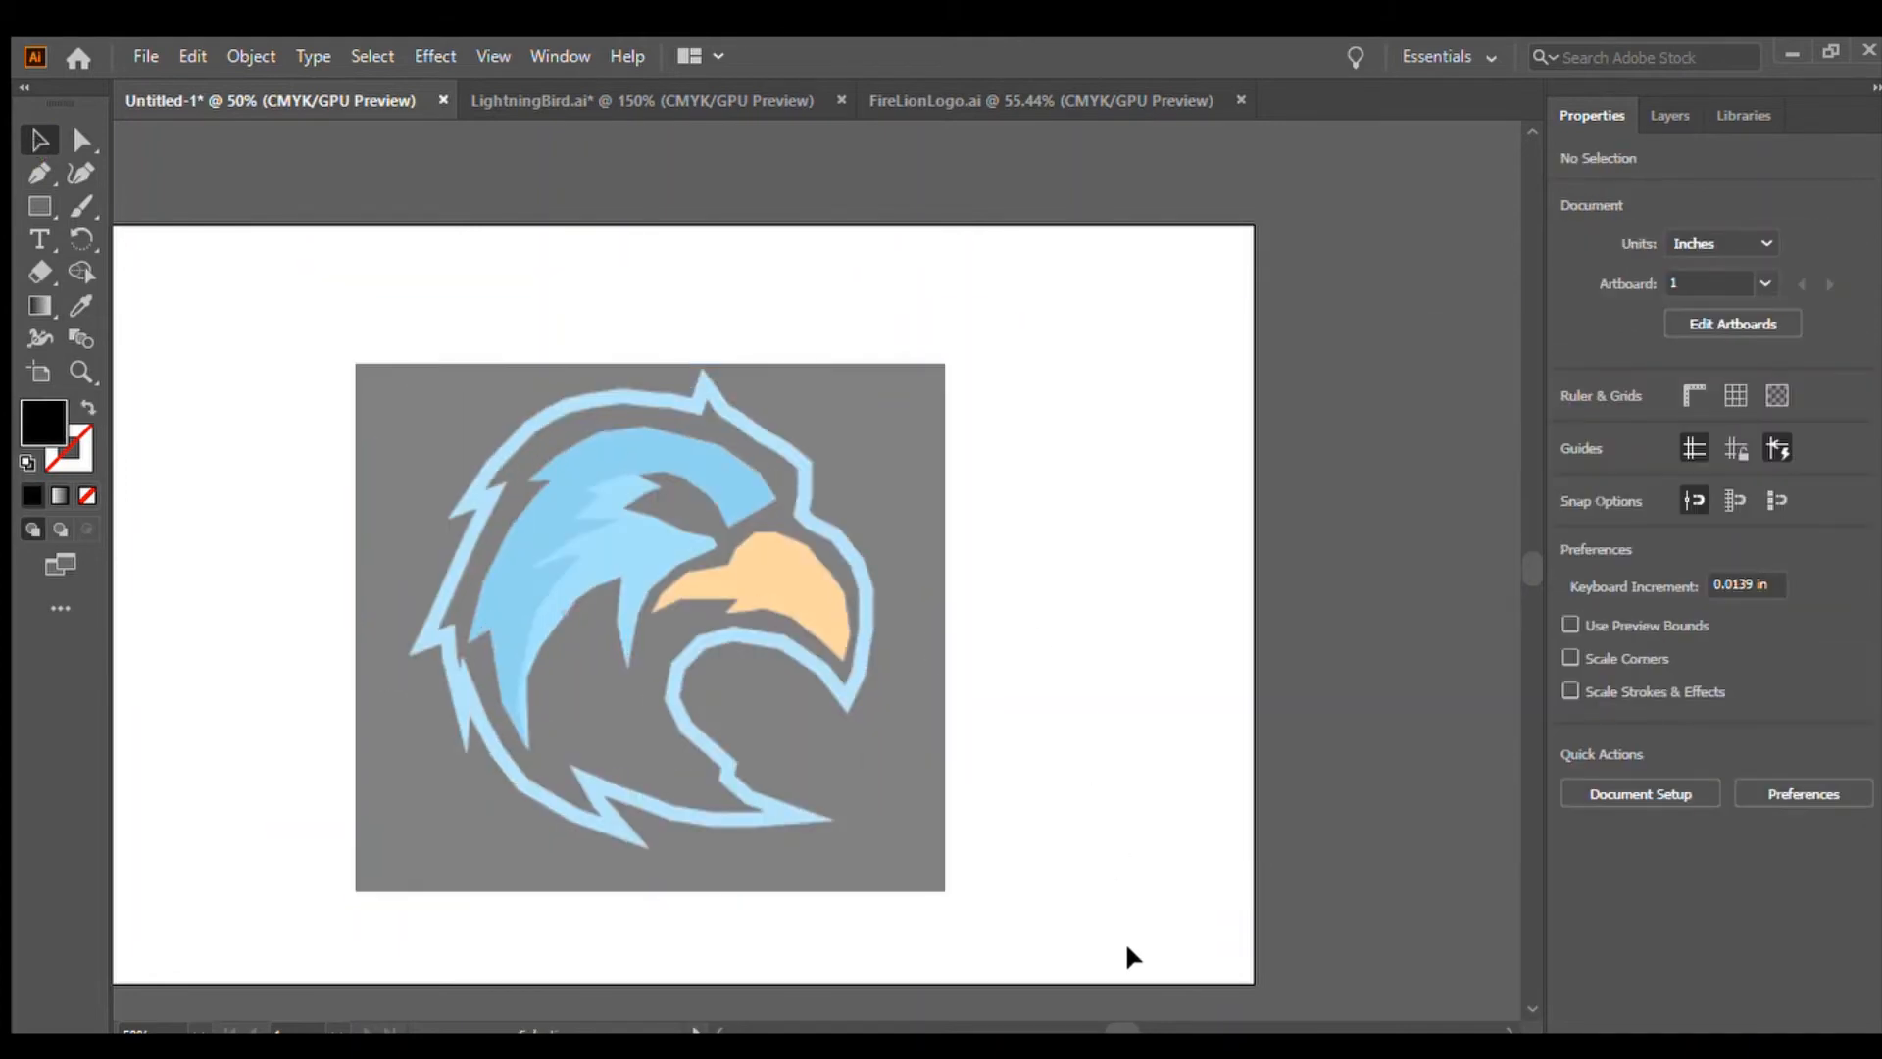
left_click_drag(1117, 1019, 1105, 1022)
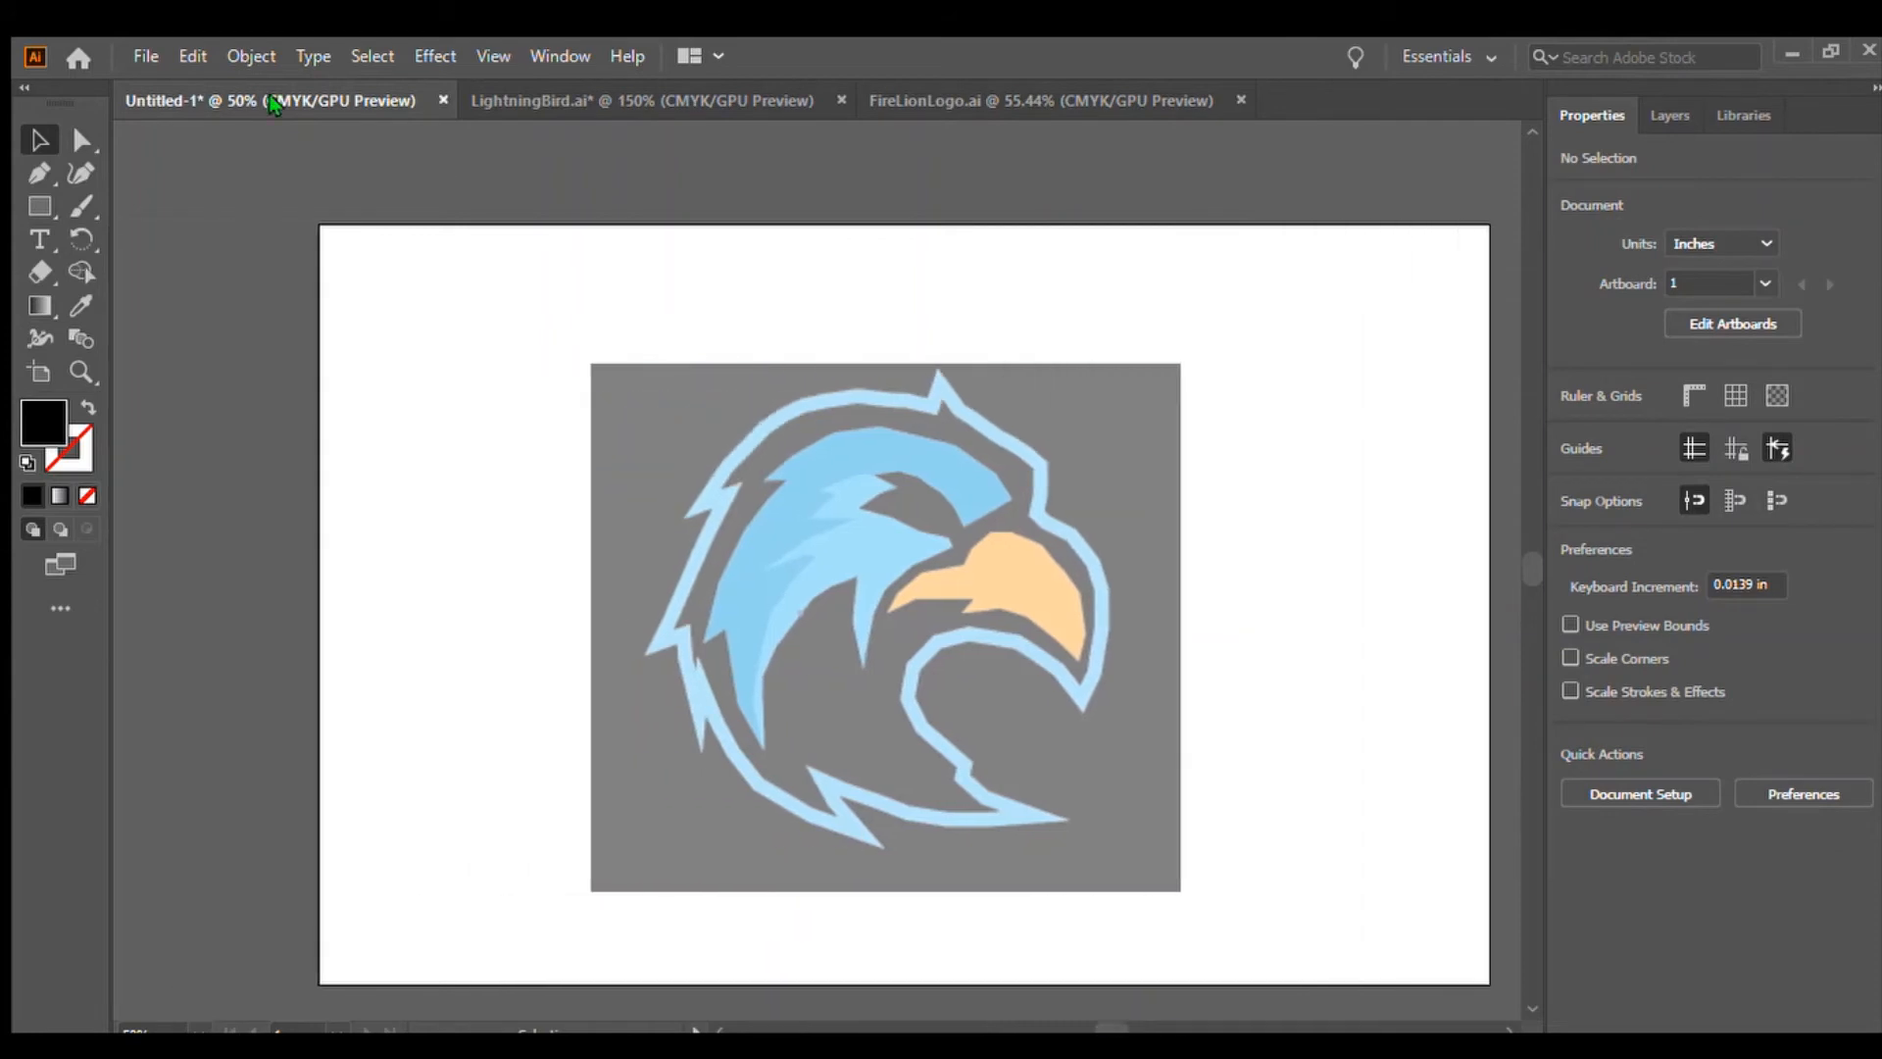
With the Pen tool, start a path along the bird's outline ring from the back of the head over the crown to the neck
left_click(39, 174)
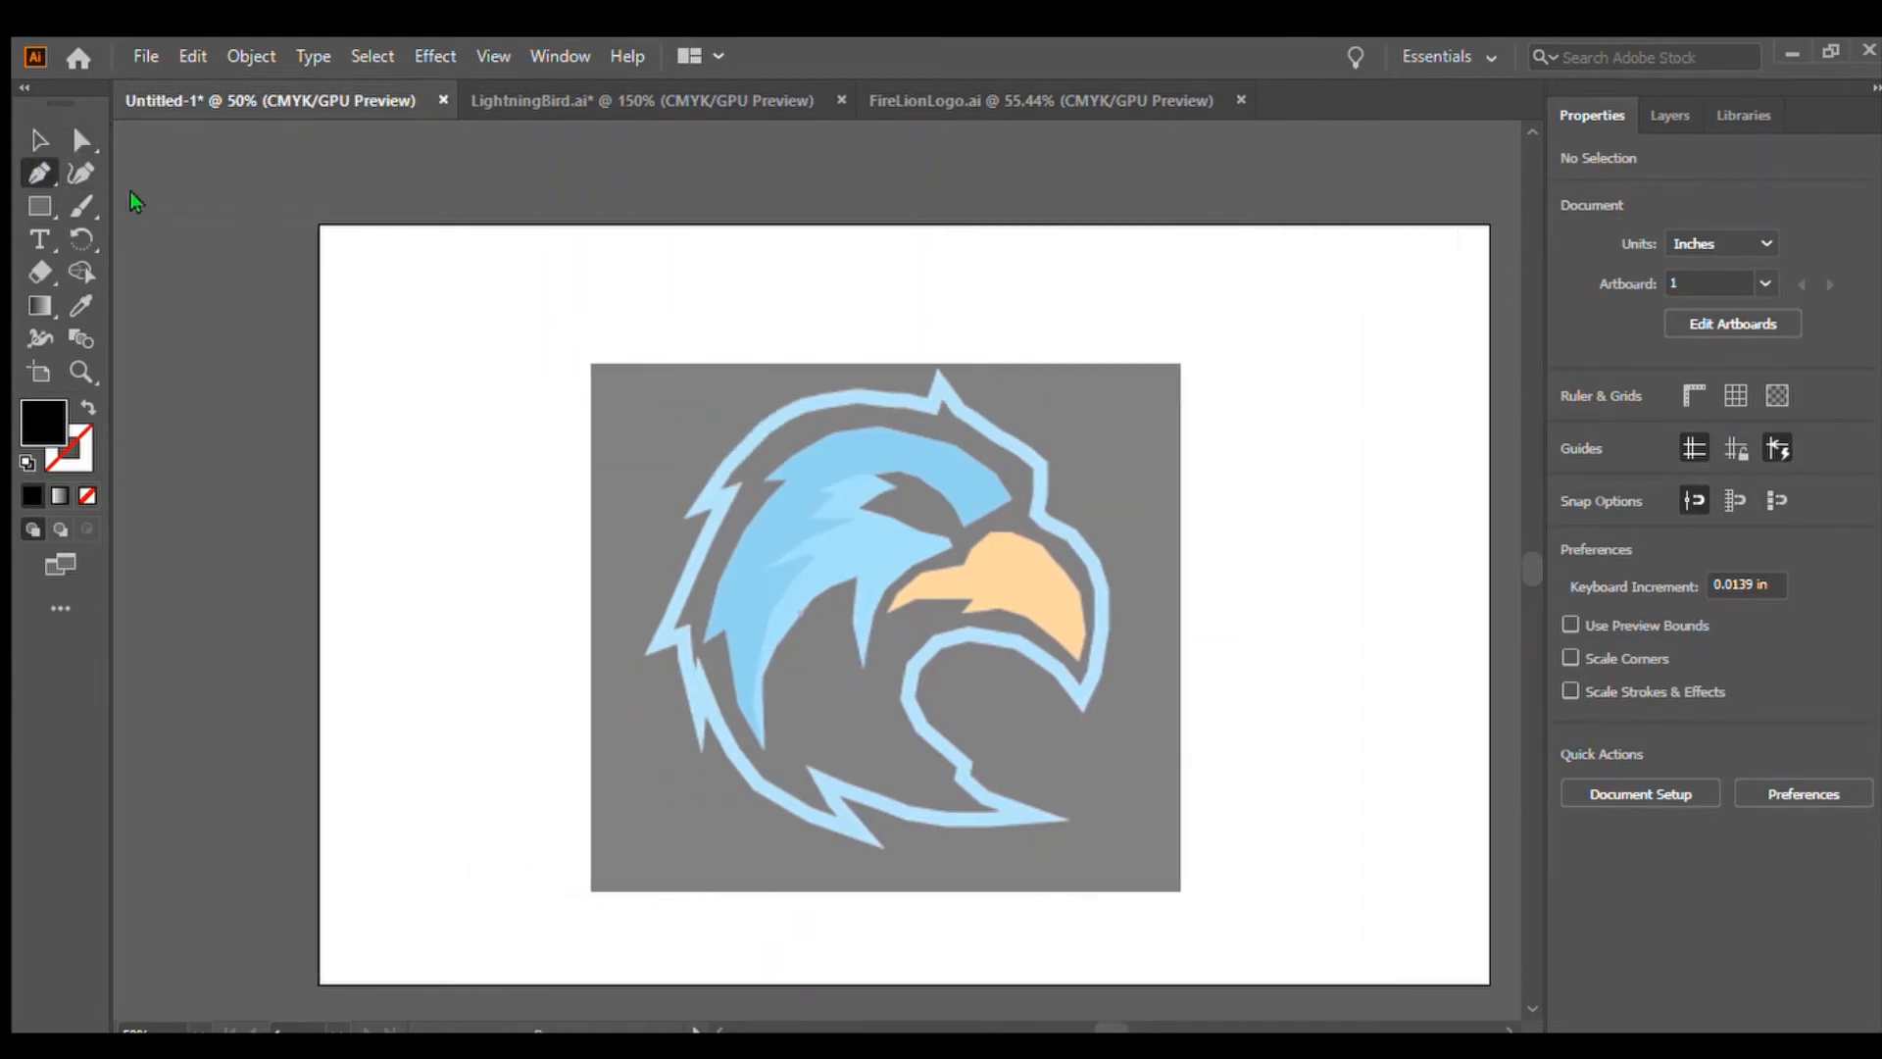
left_click(1032, 515)
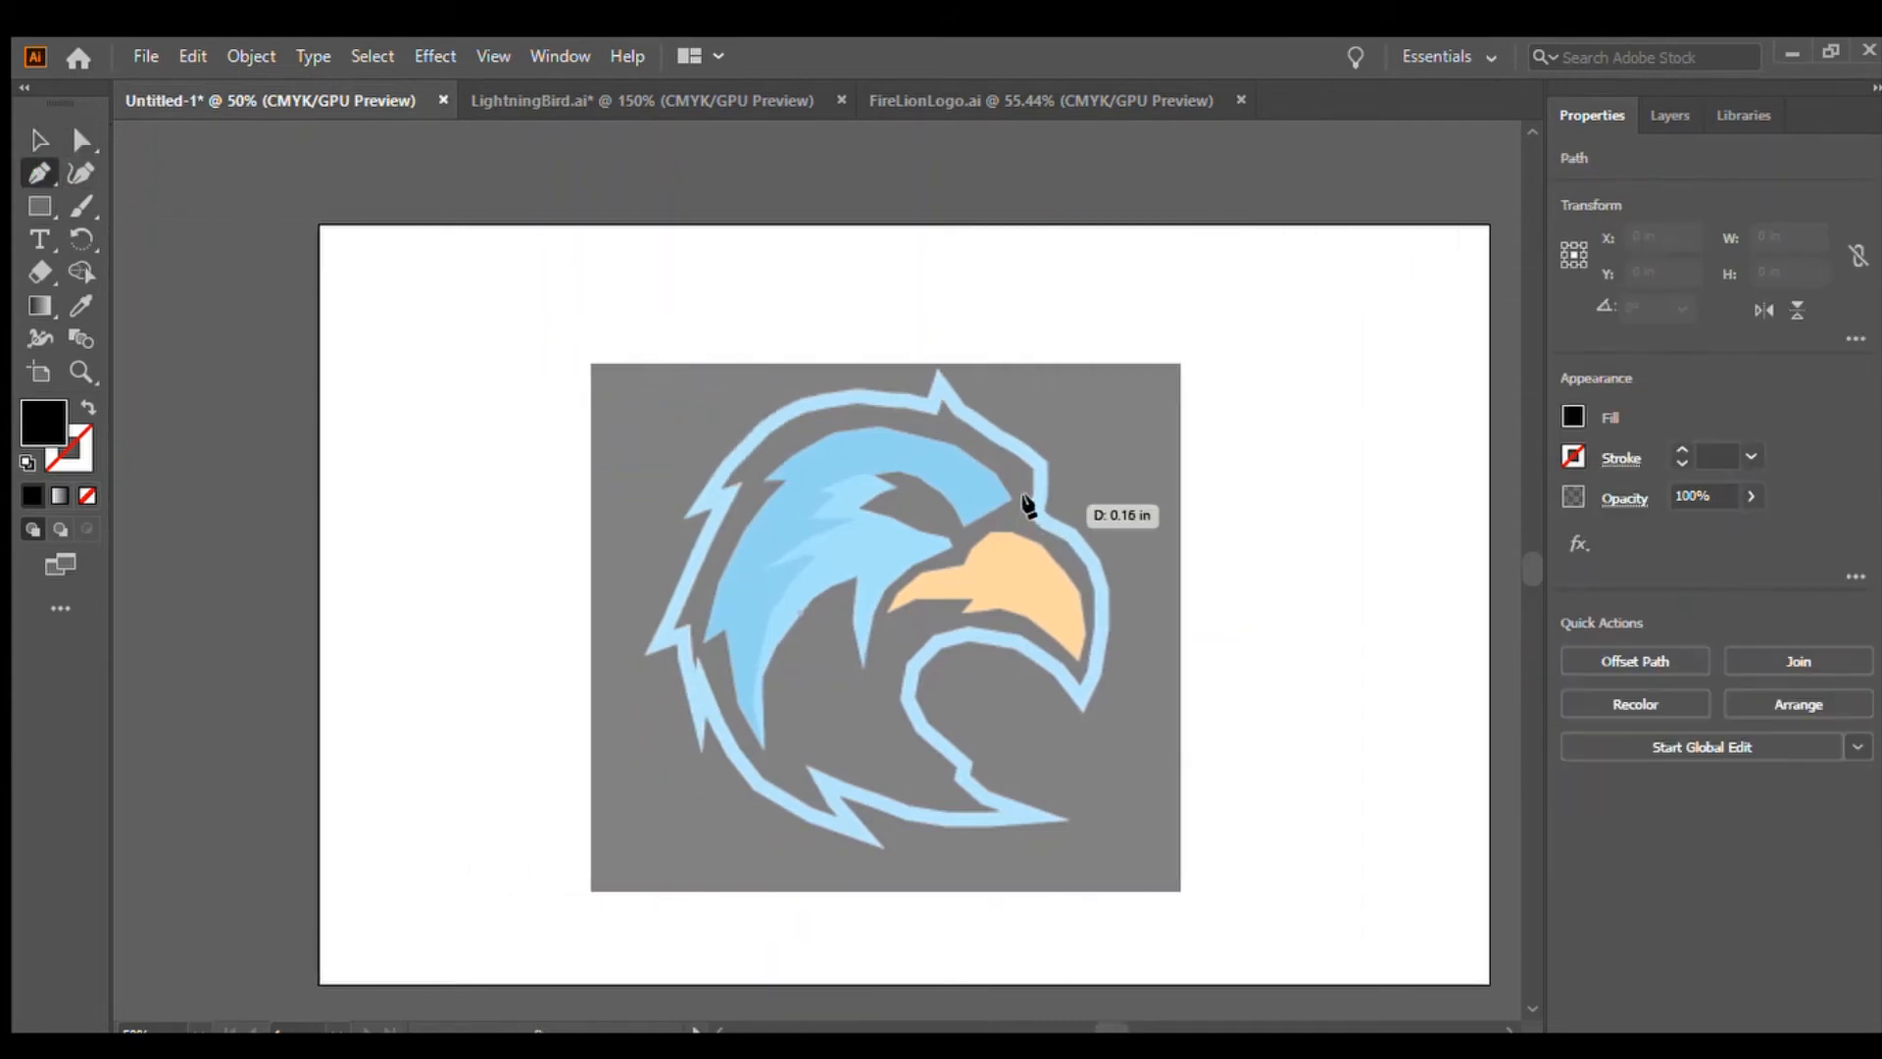
left_click(1031, 468)
left_click(996, 444)
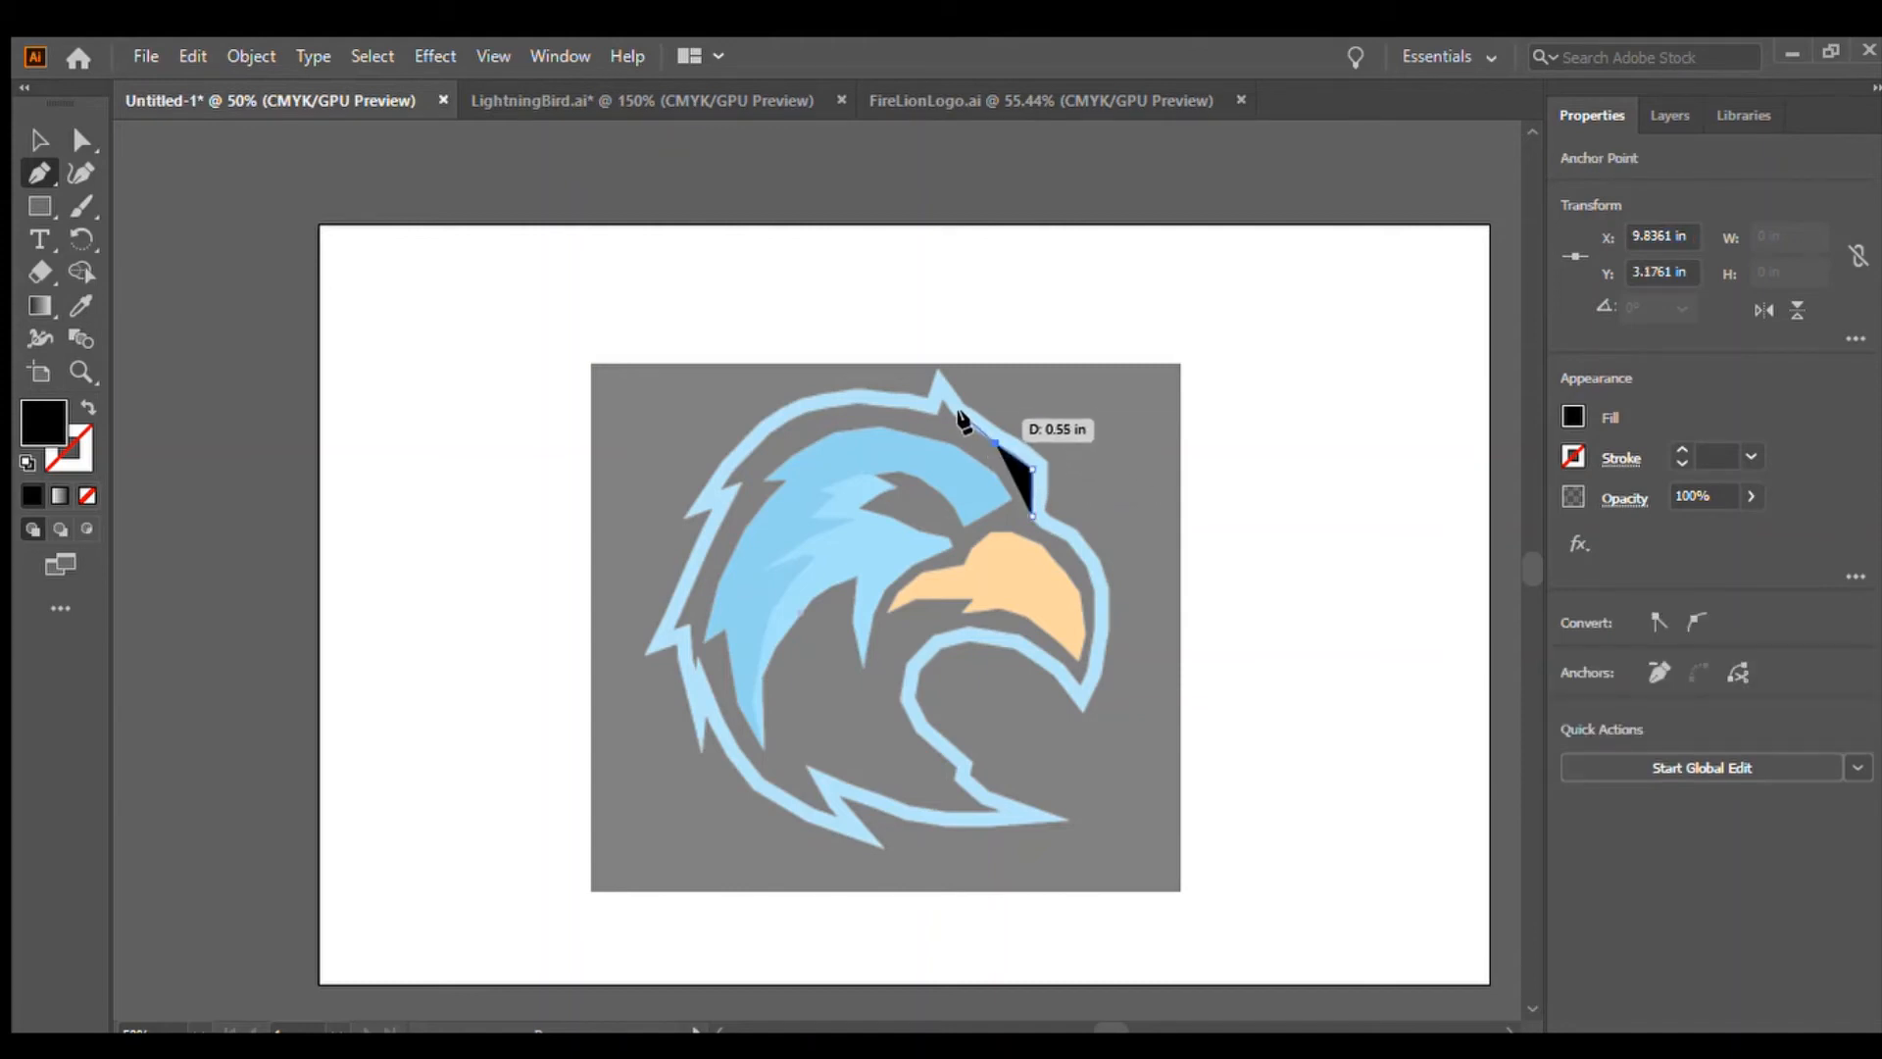
left_click(943, 402)
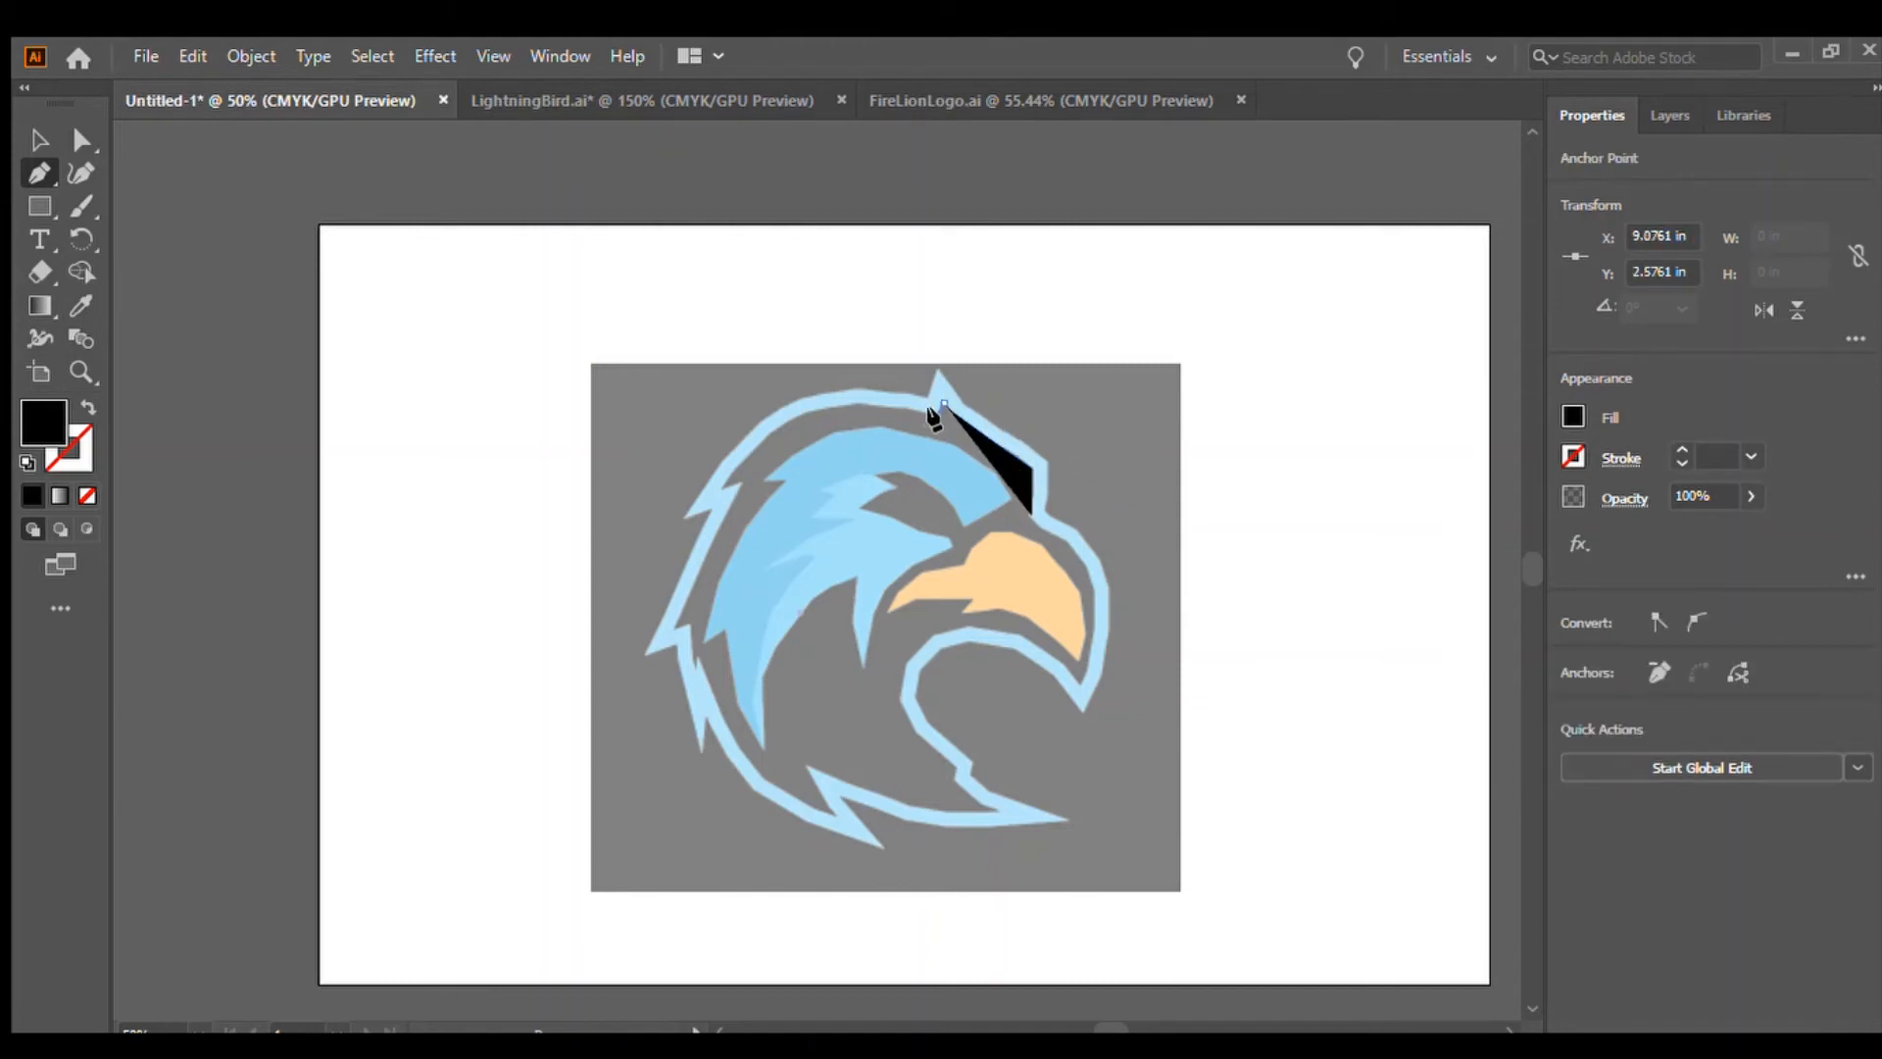
left_click(915, 403)
left_click(866, 400)
left_click(811, 415)
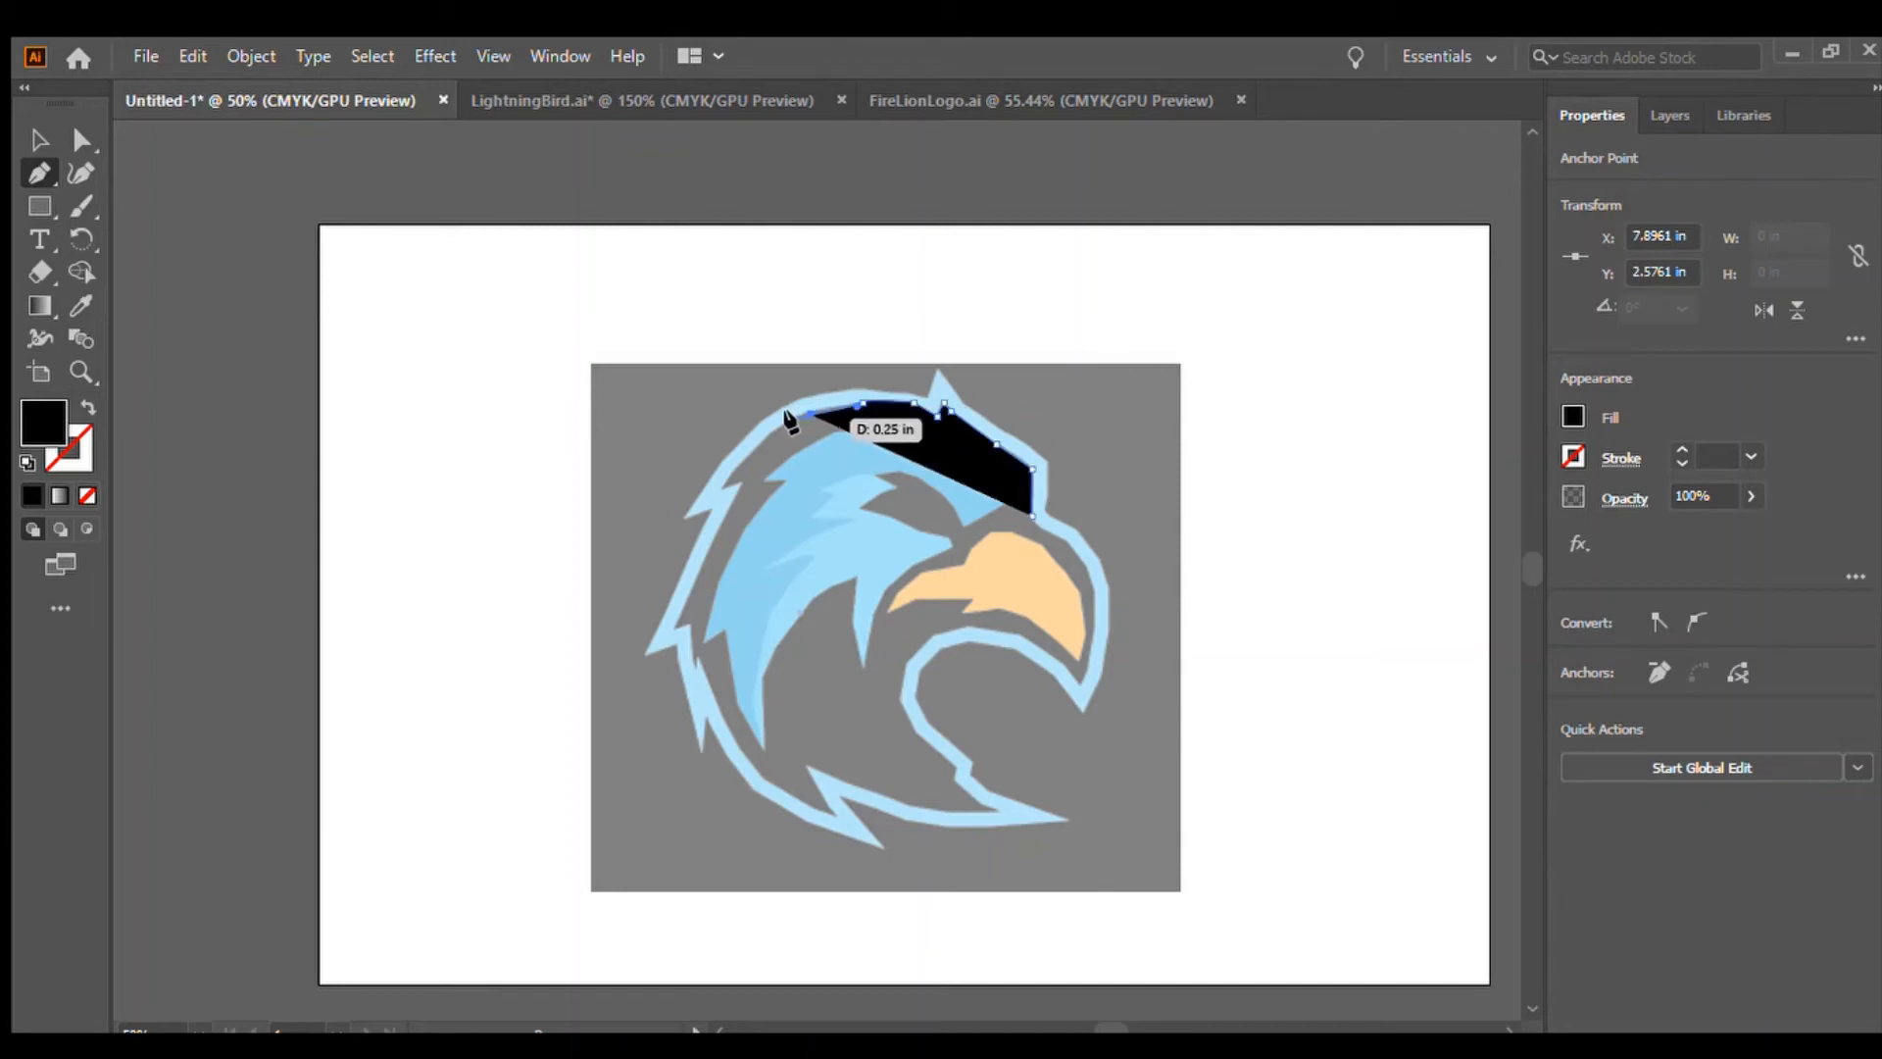
left_click(772, 429)
left_click(724, 490)
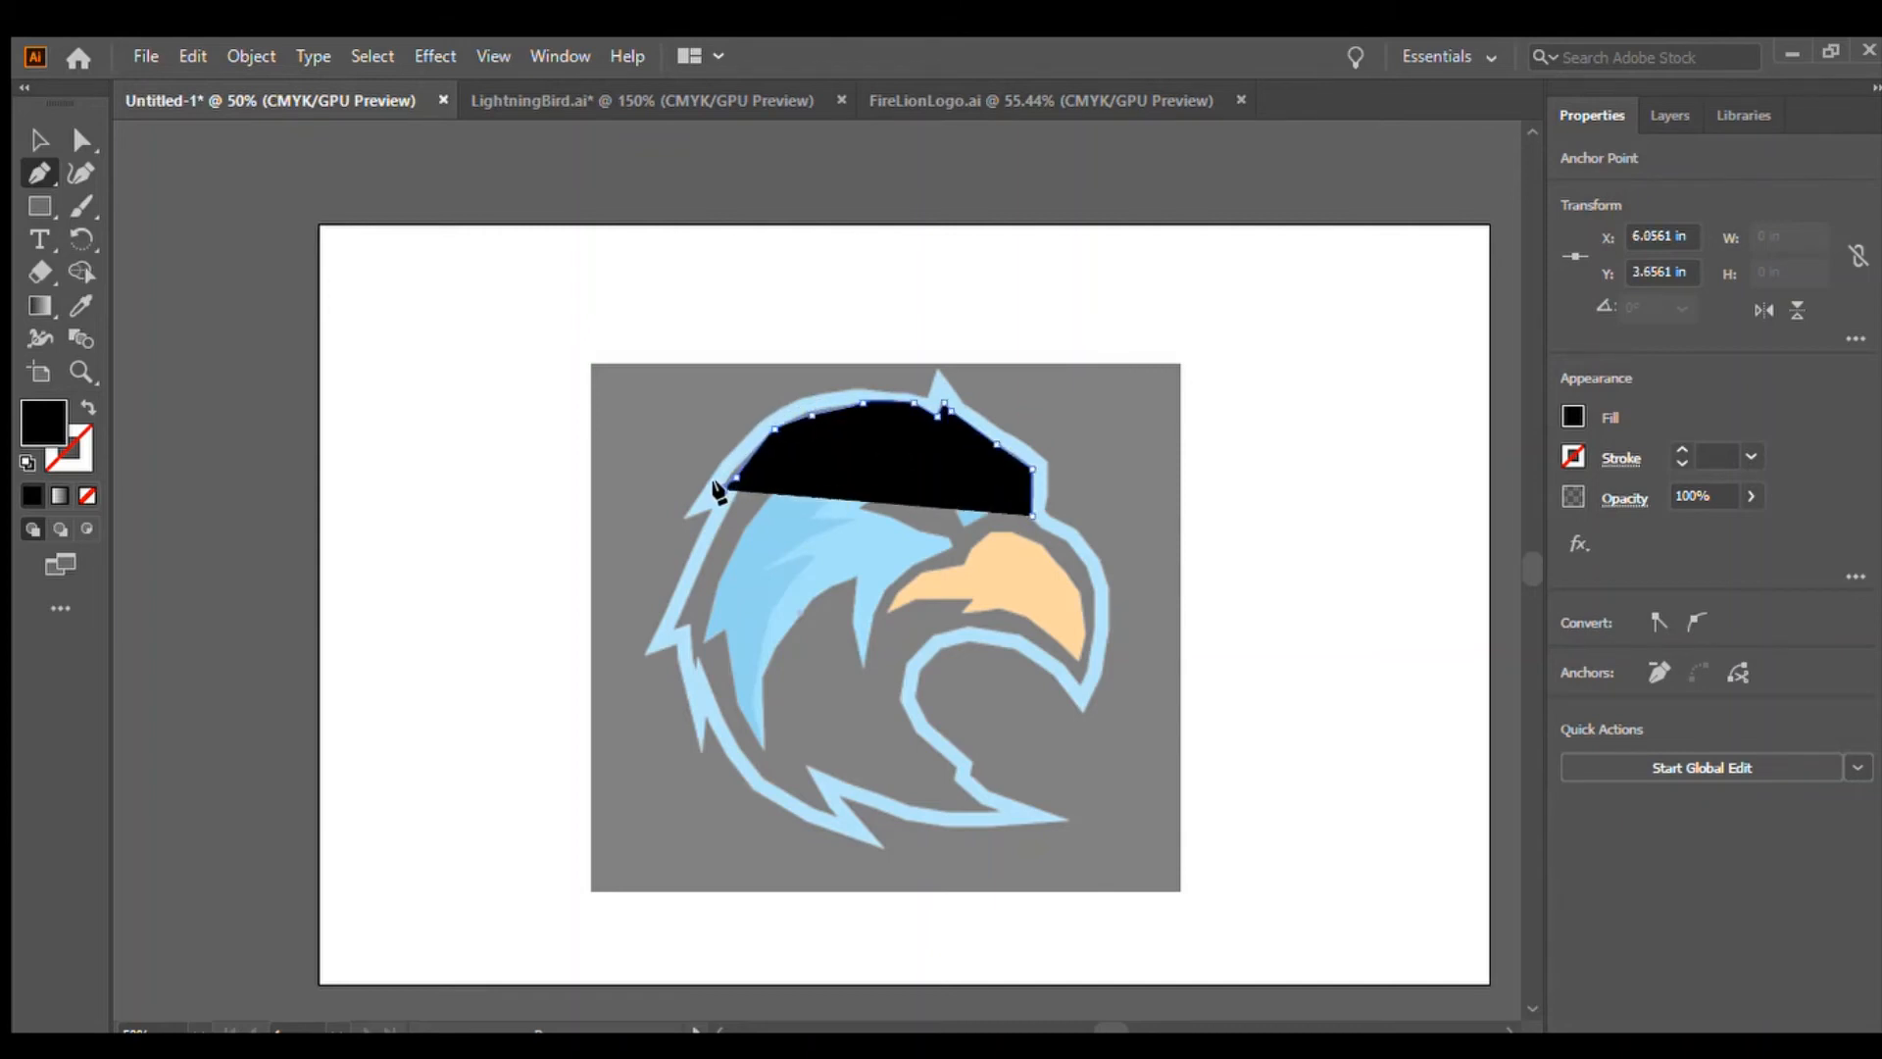
left_click(740, 491)
left_click(730, 510)
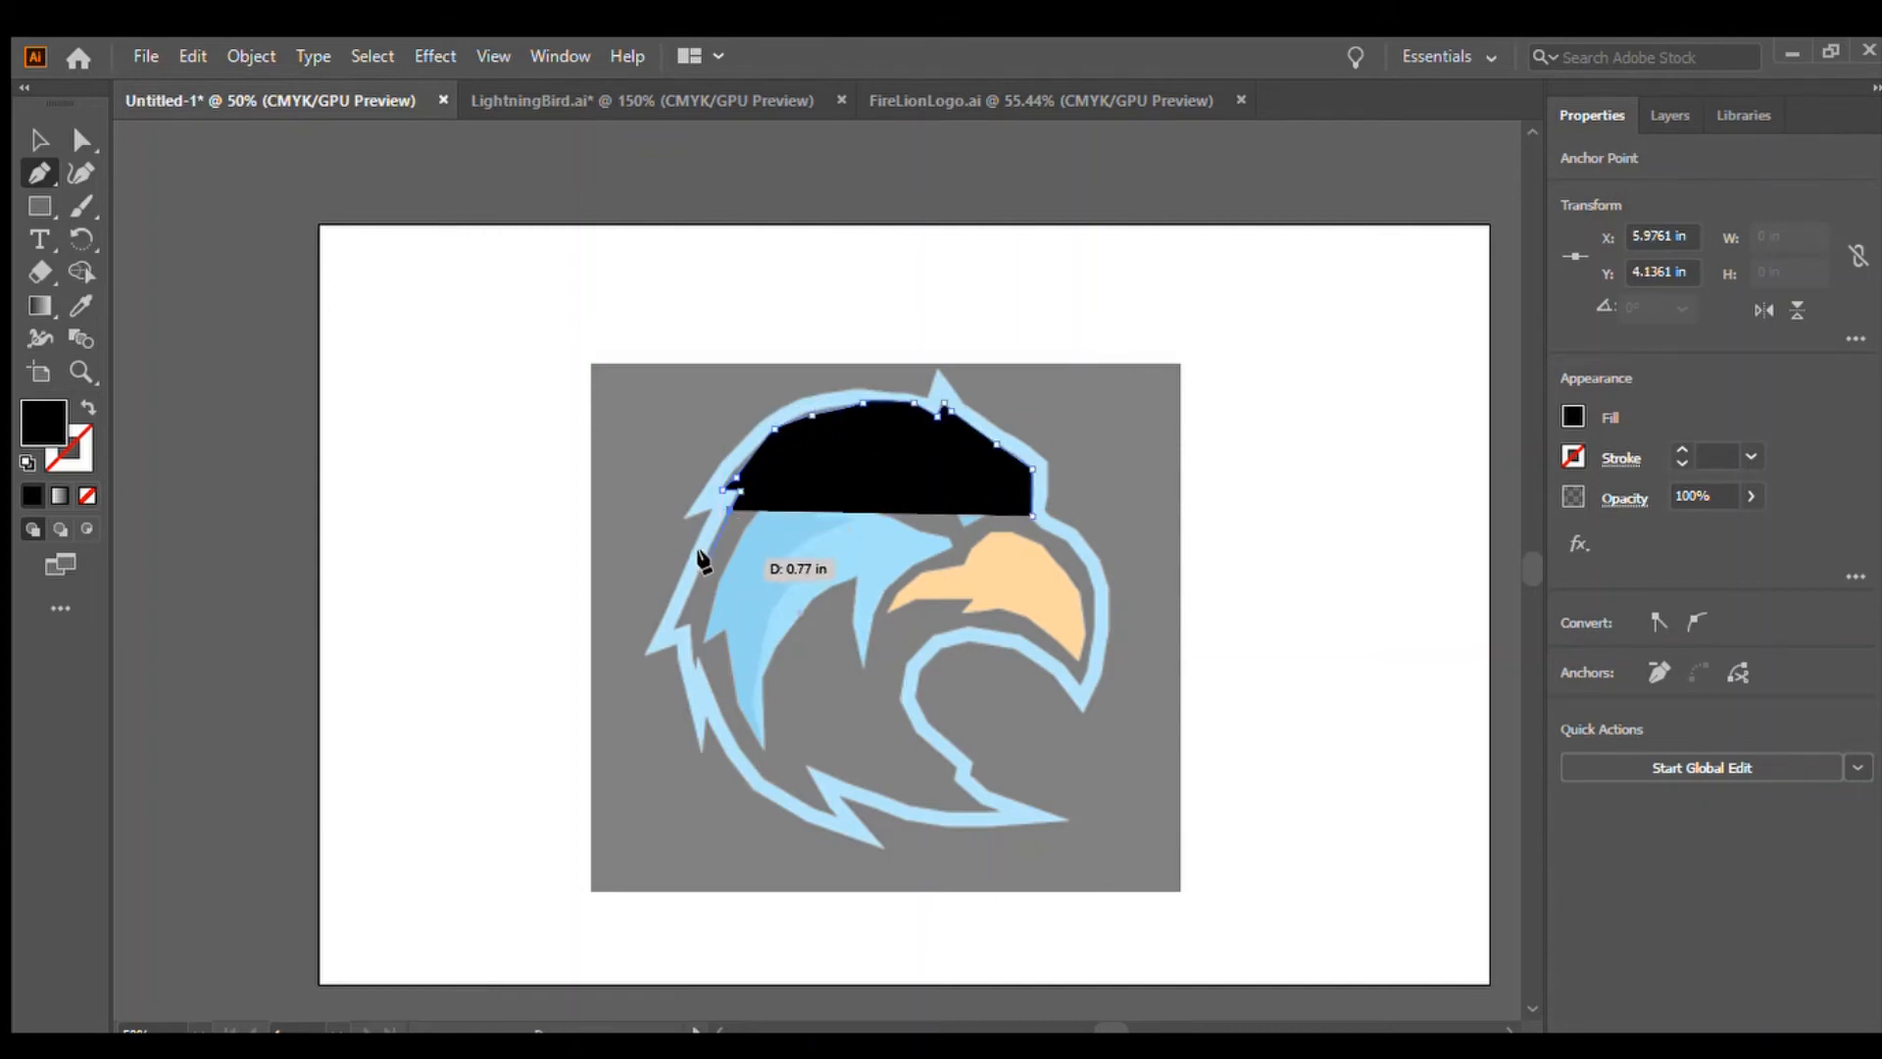
Continue the outline path down the bird's back to the lower lightning point and remove its fill
left_click(679, 626)
left_click(693, 625)
left_click(693, 659)
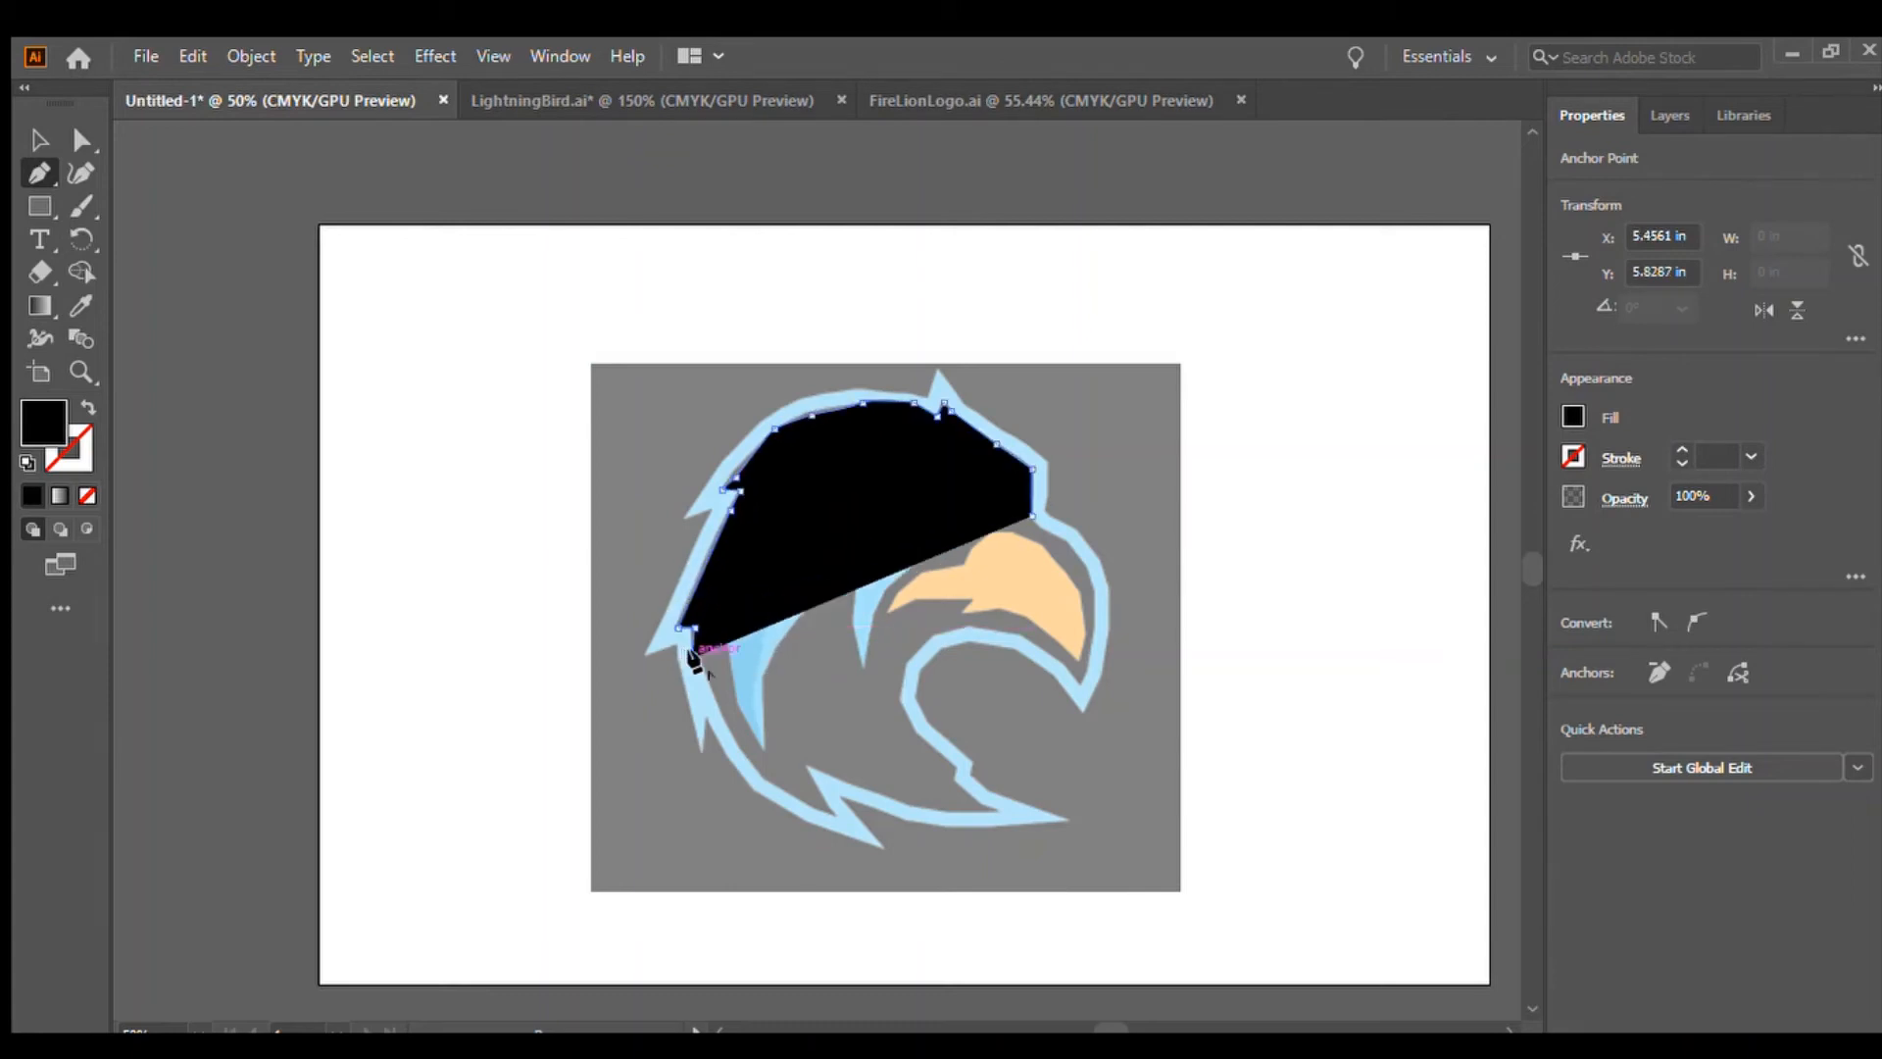
left_click(704, 656)
left_click(726, 726)
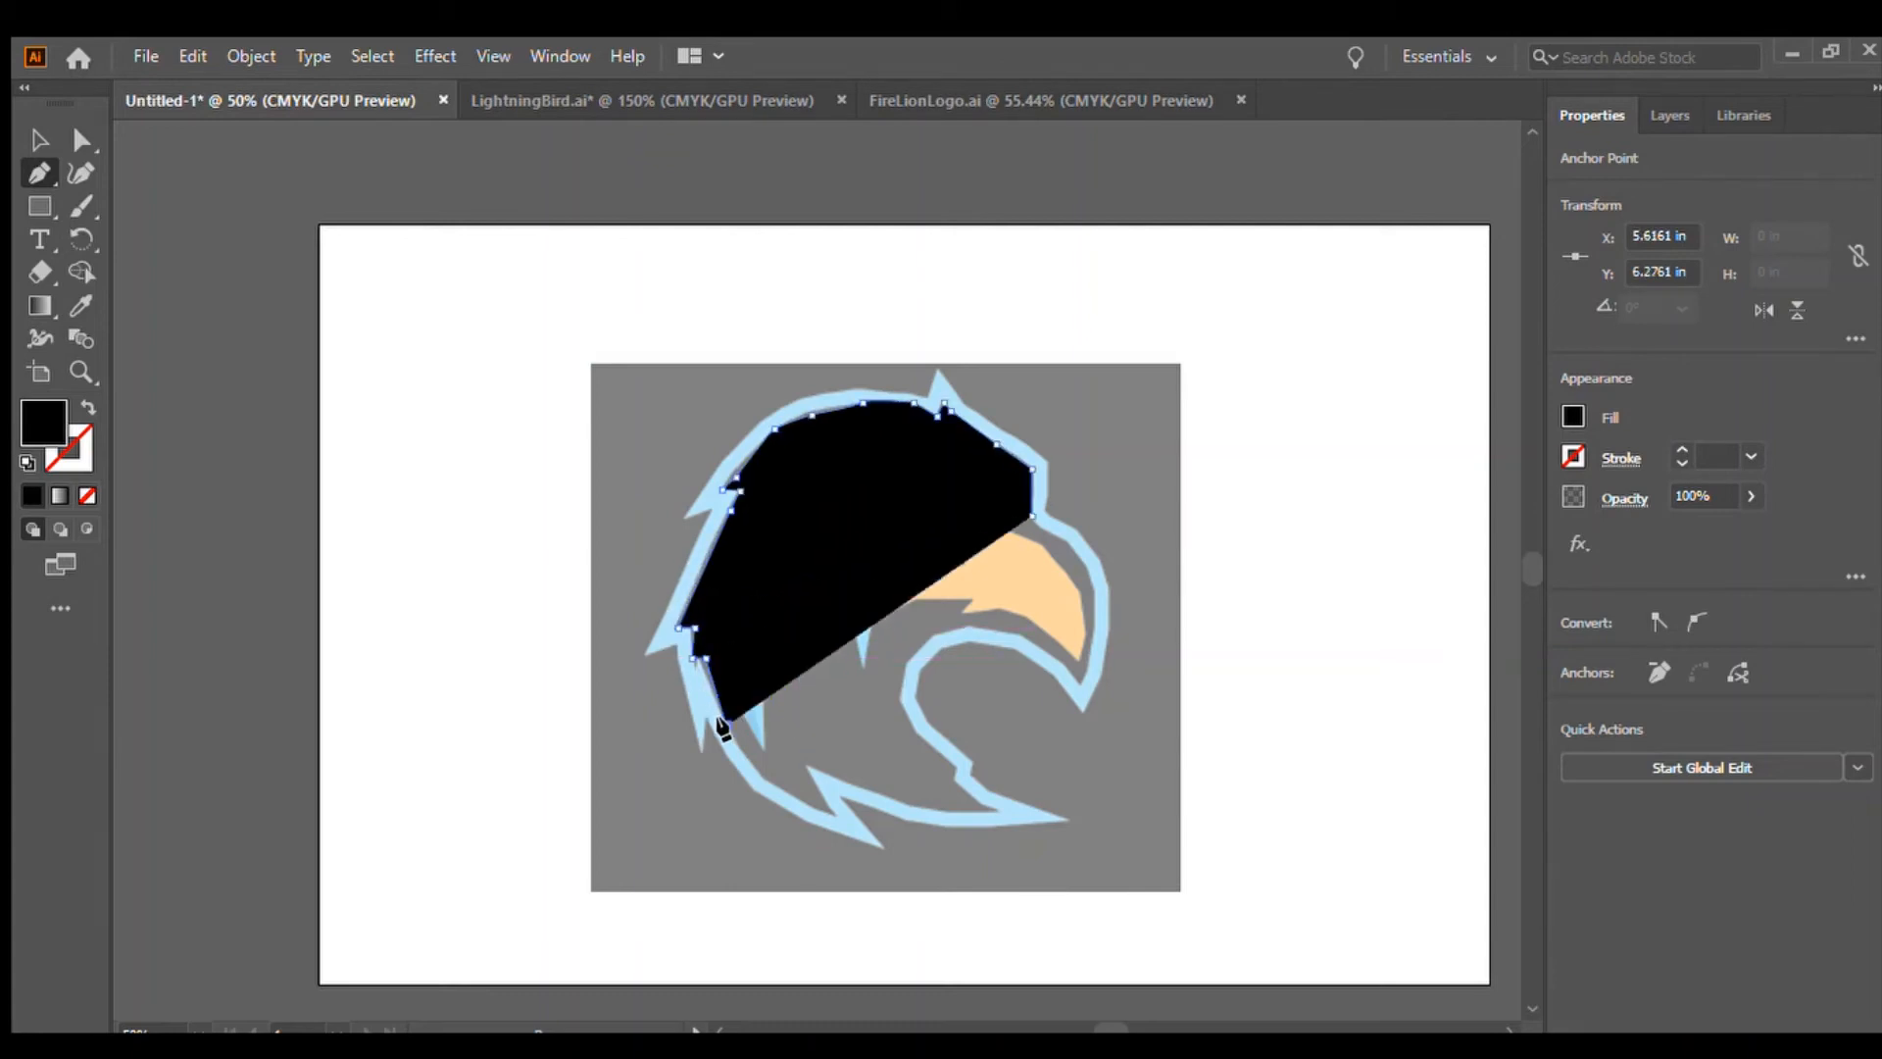
left_click(754, 771)
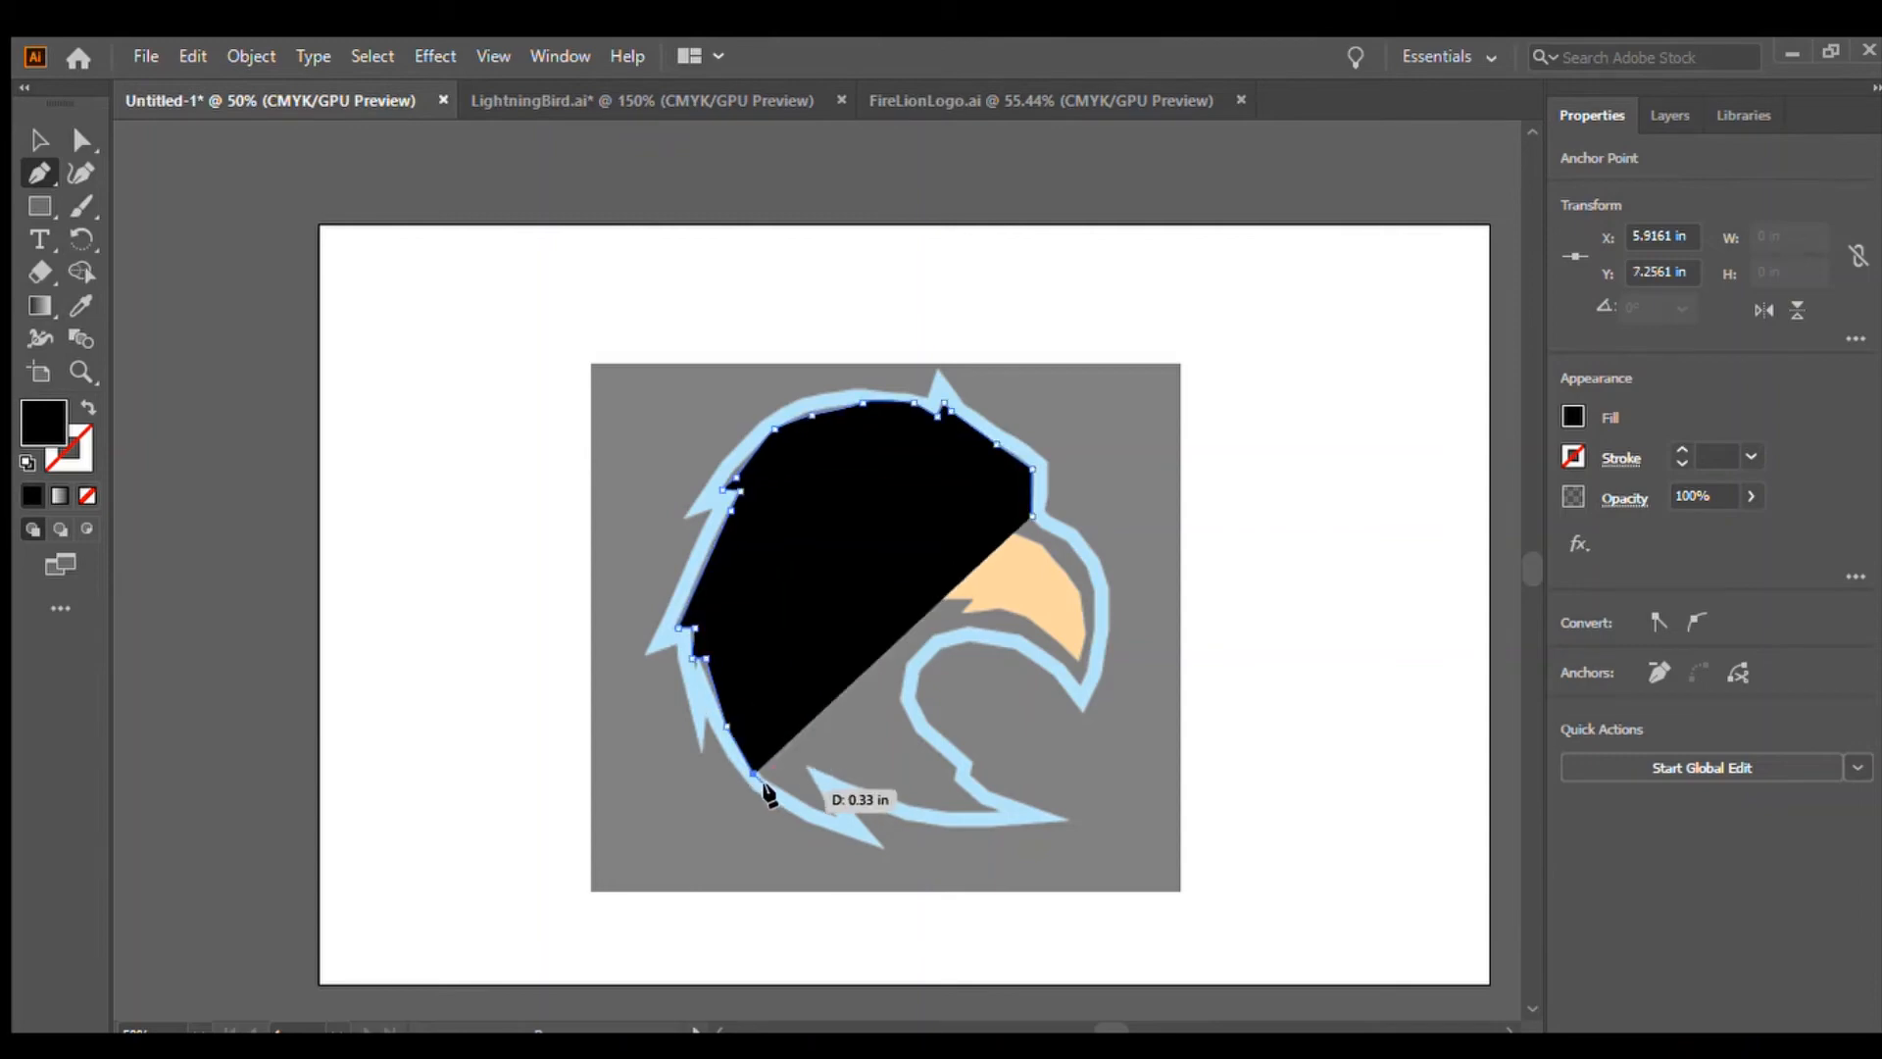
left_click(810, 806)
left_click(834, 819)
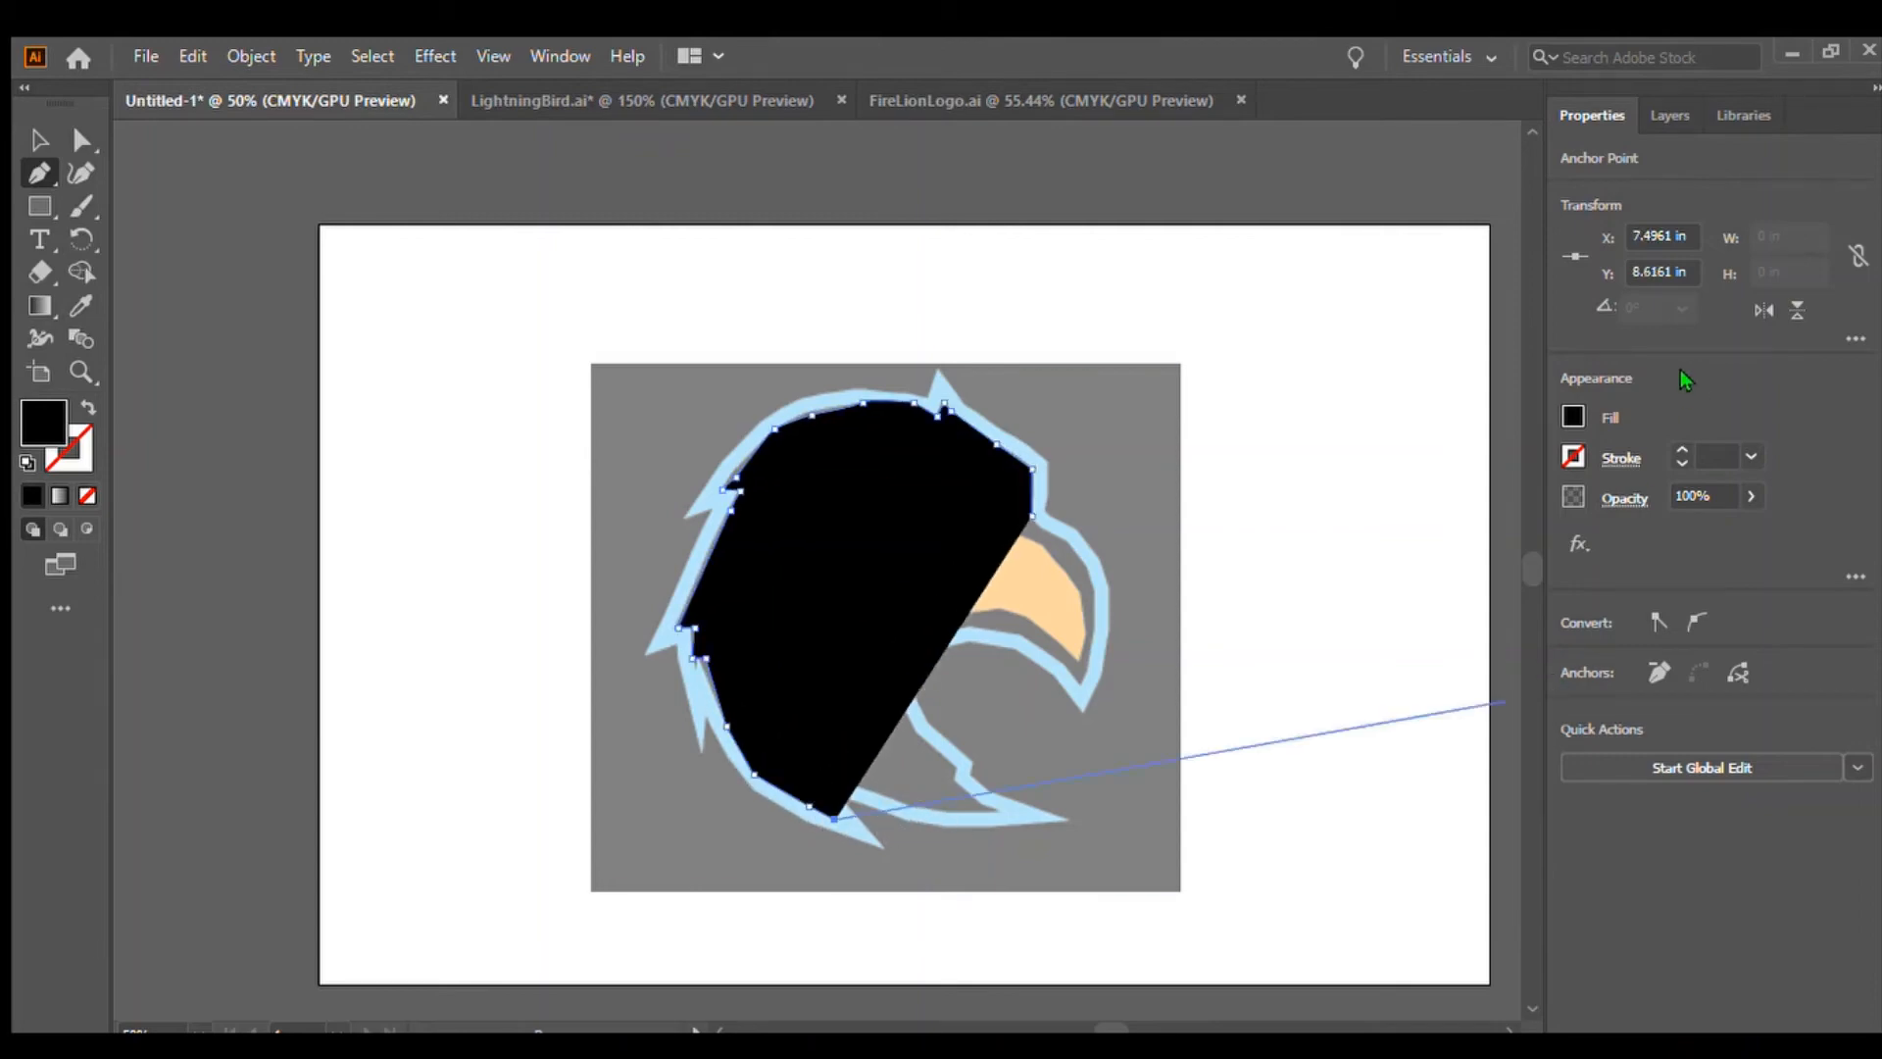
key("slash")
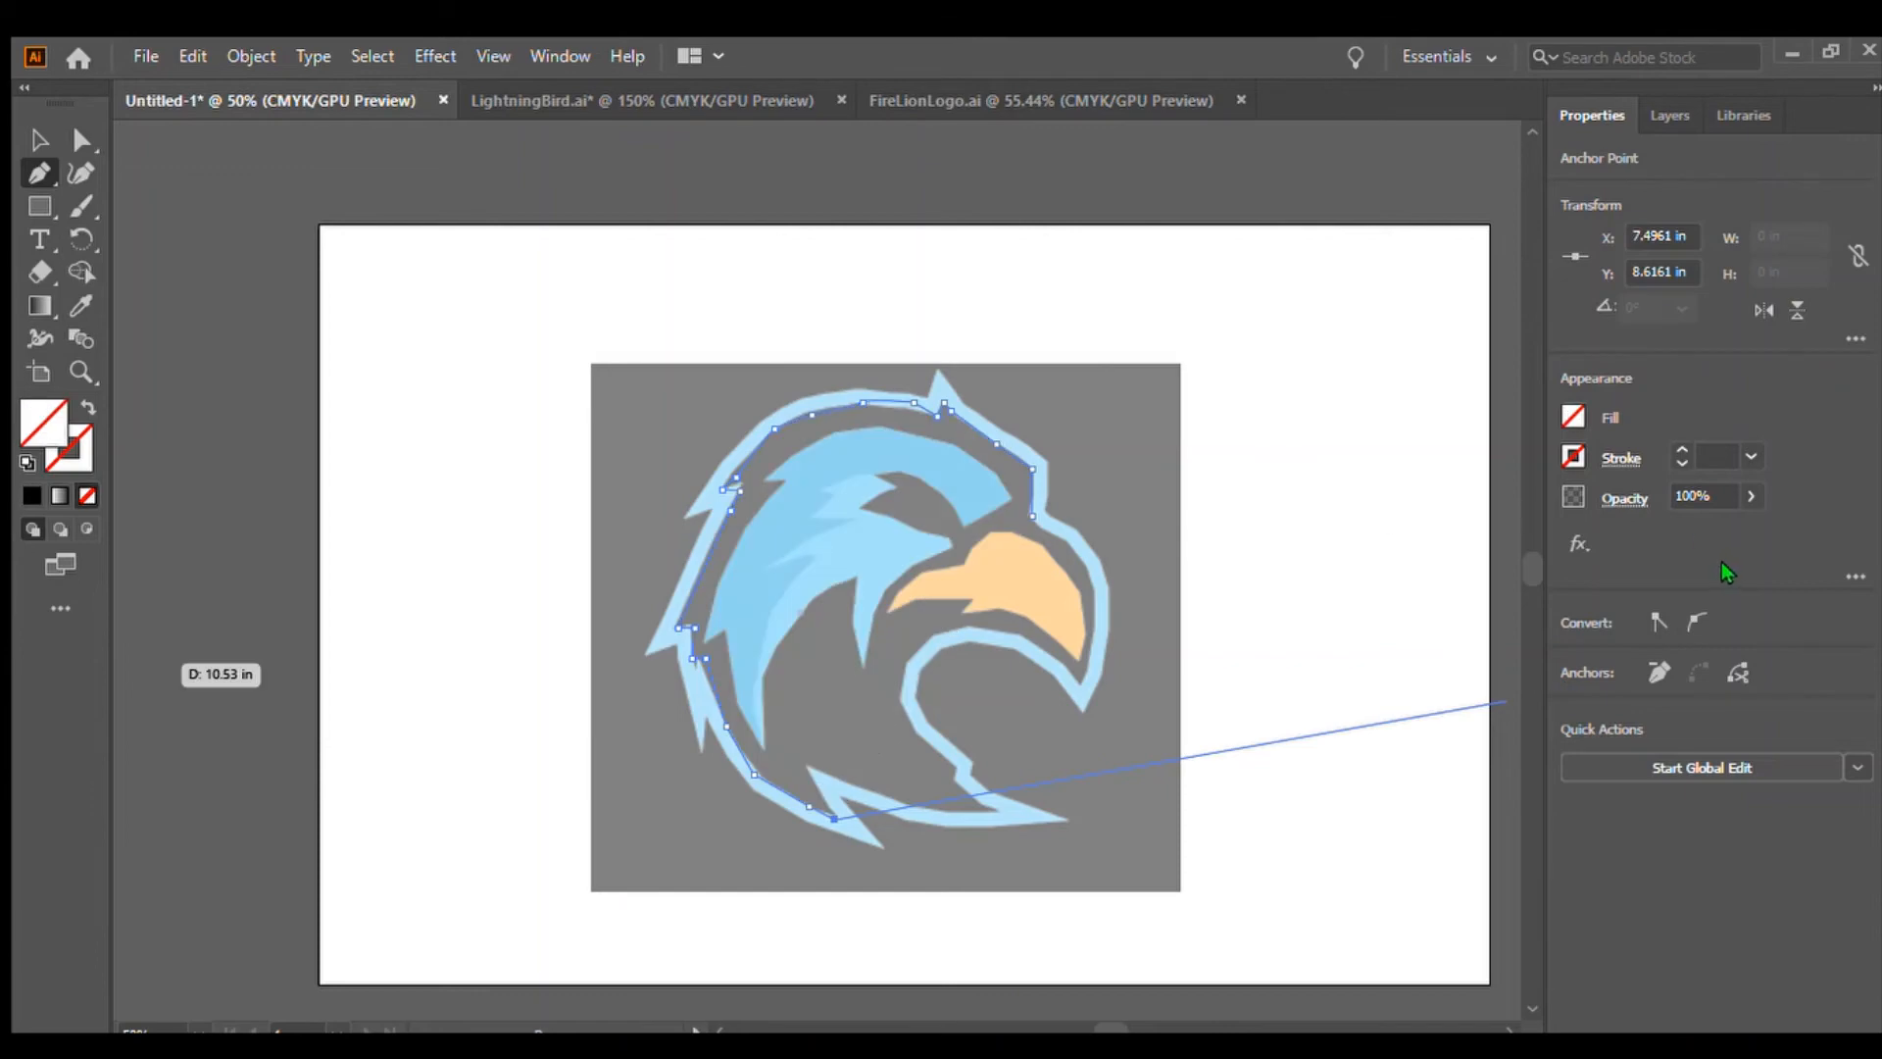
Continue the outline path along the bottom edge and up the inside curve of the neck toward the beak
left_click(806, 765)
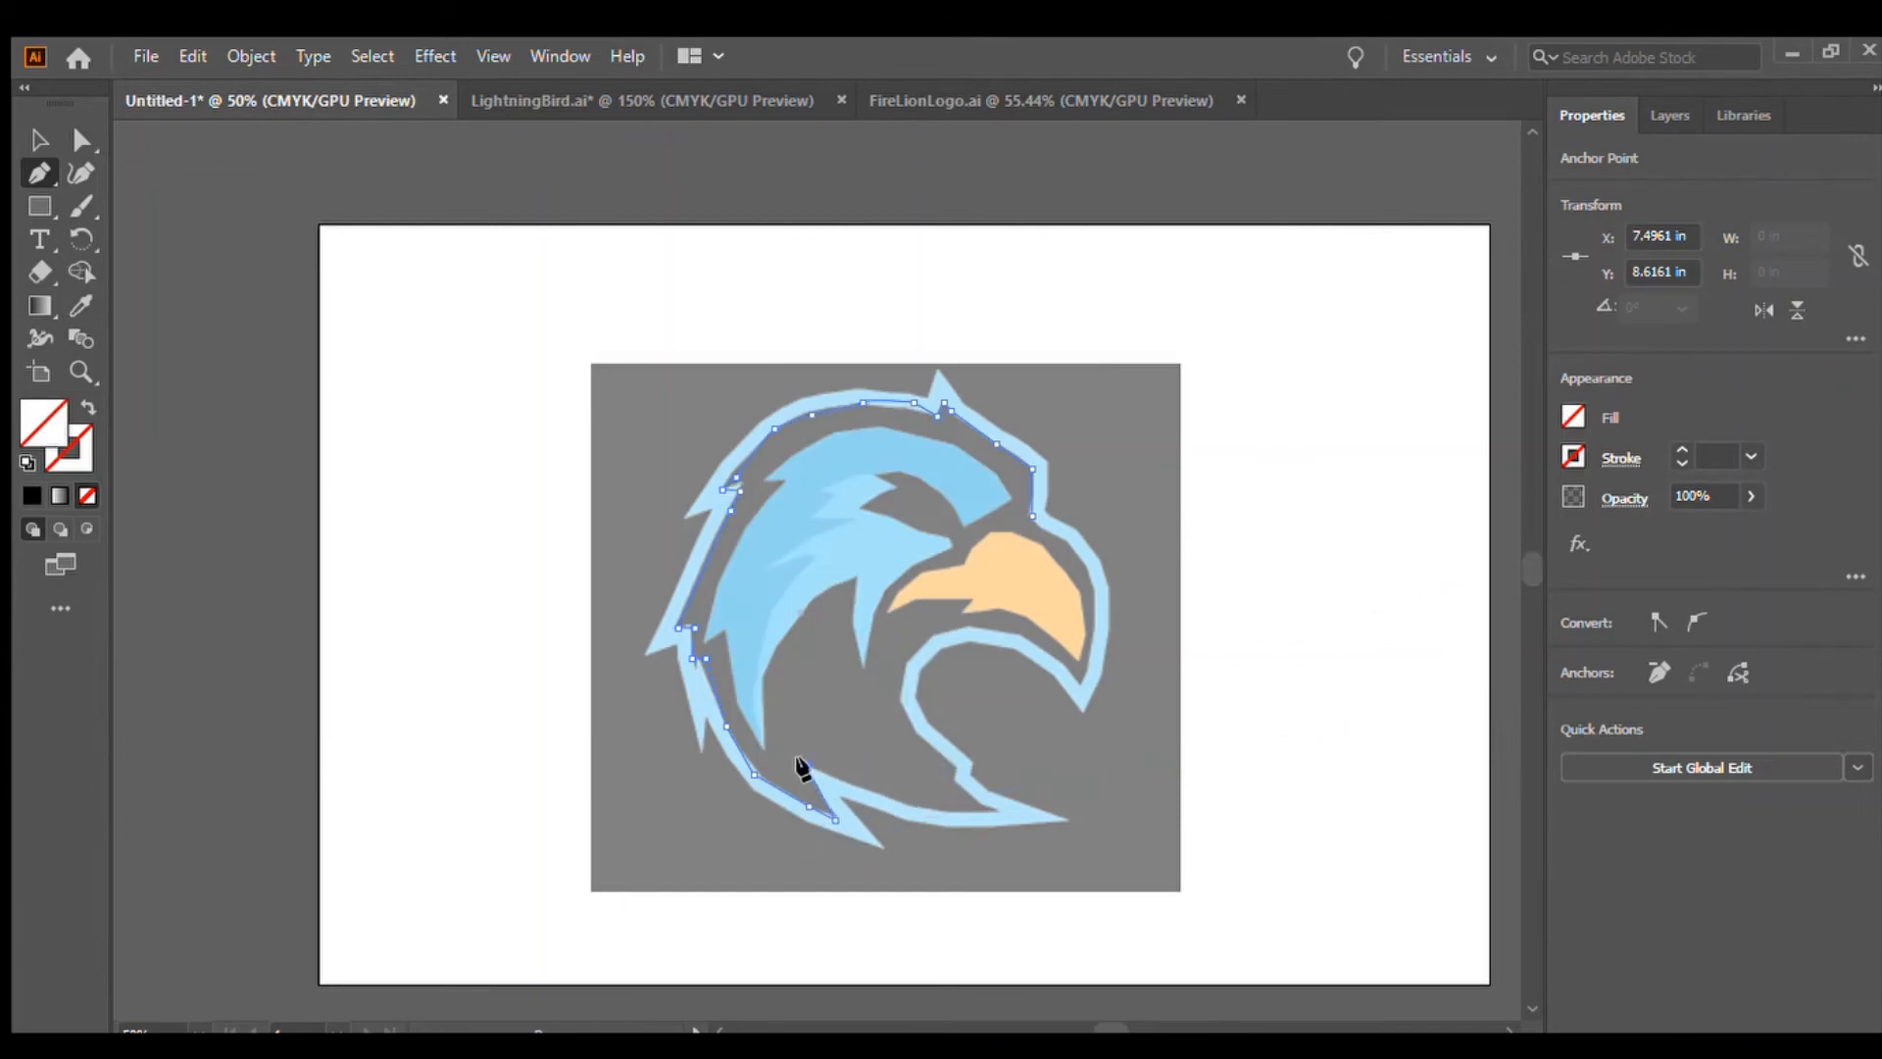
left_click(904, 808)
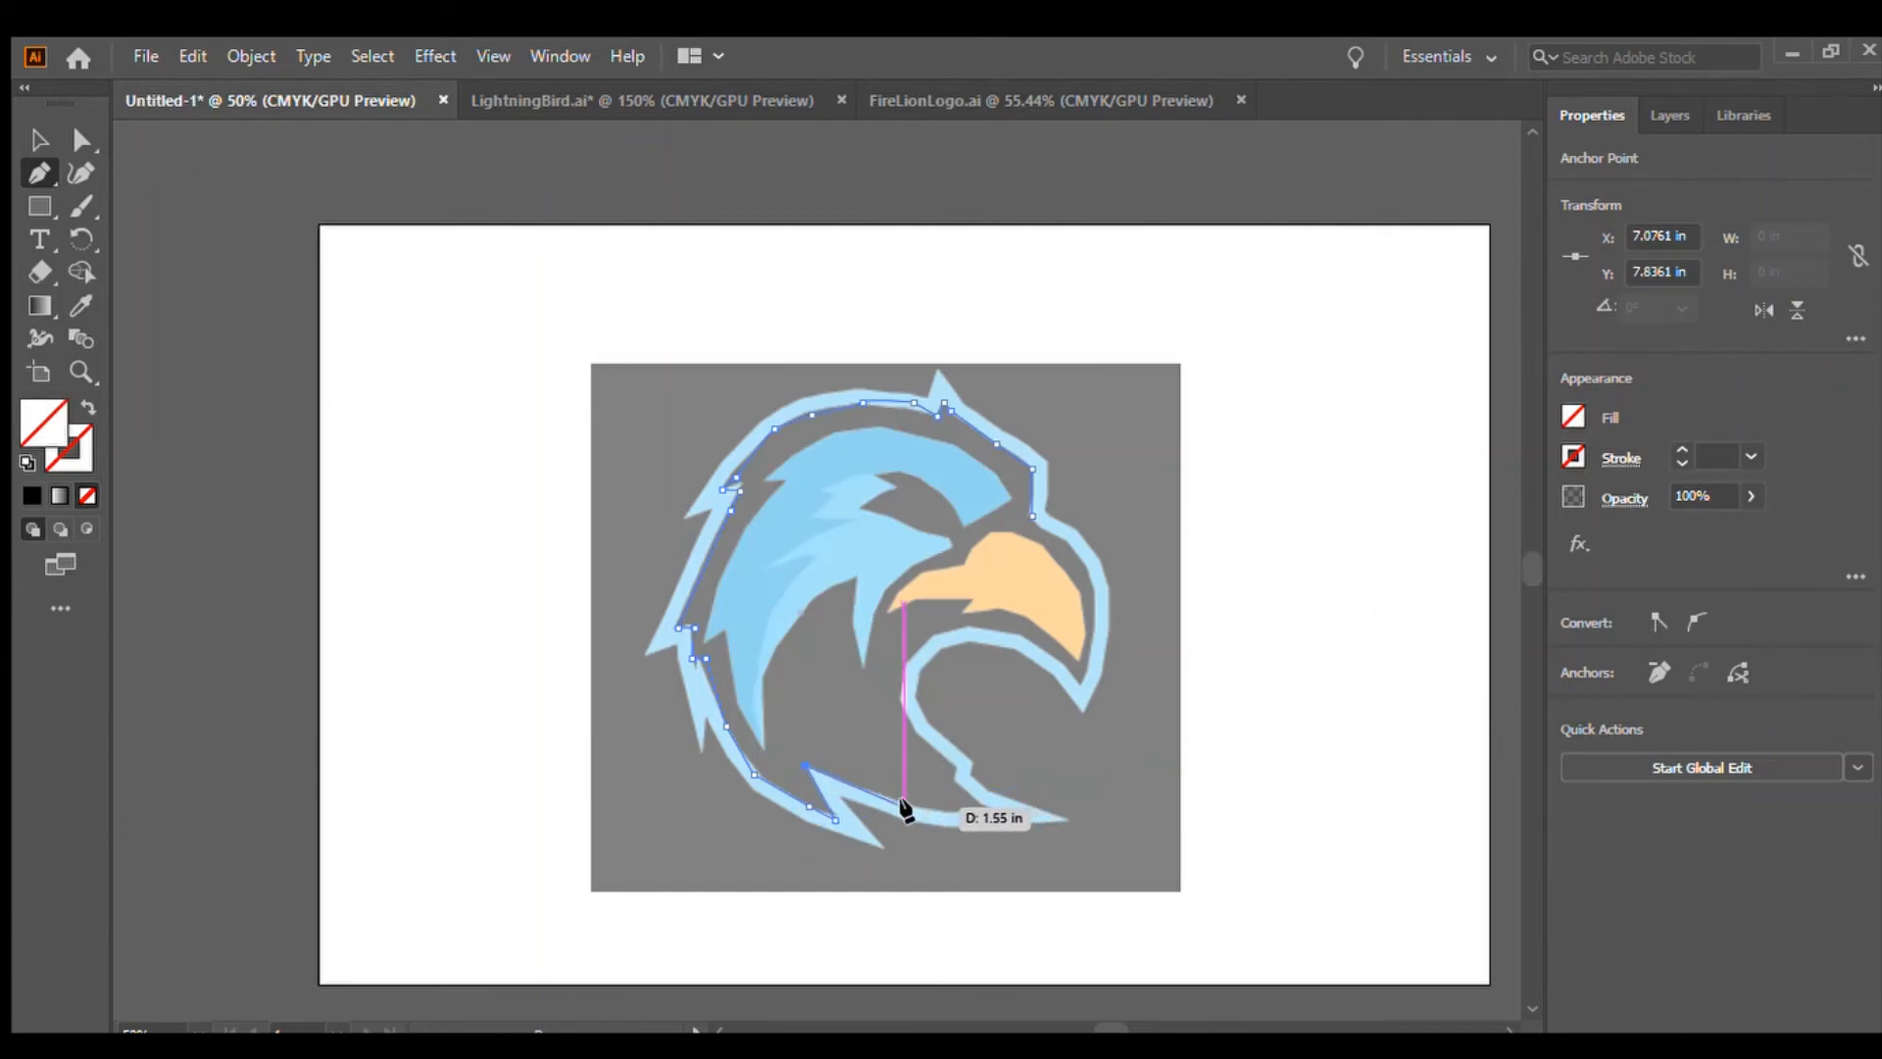
left_click(997, 808)
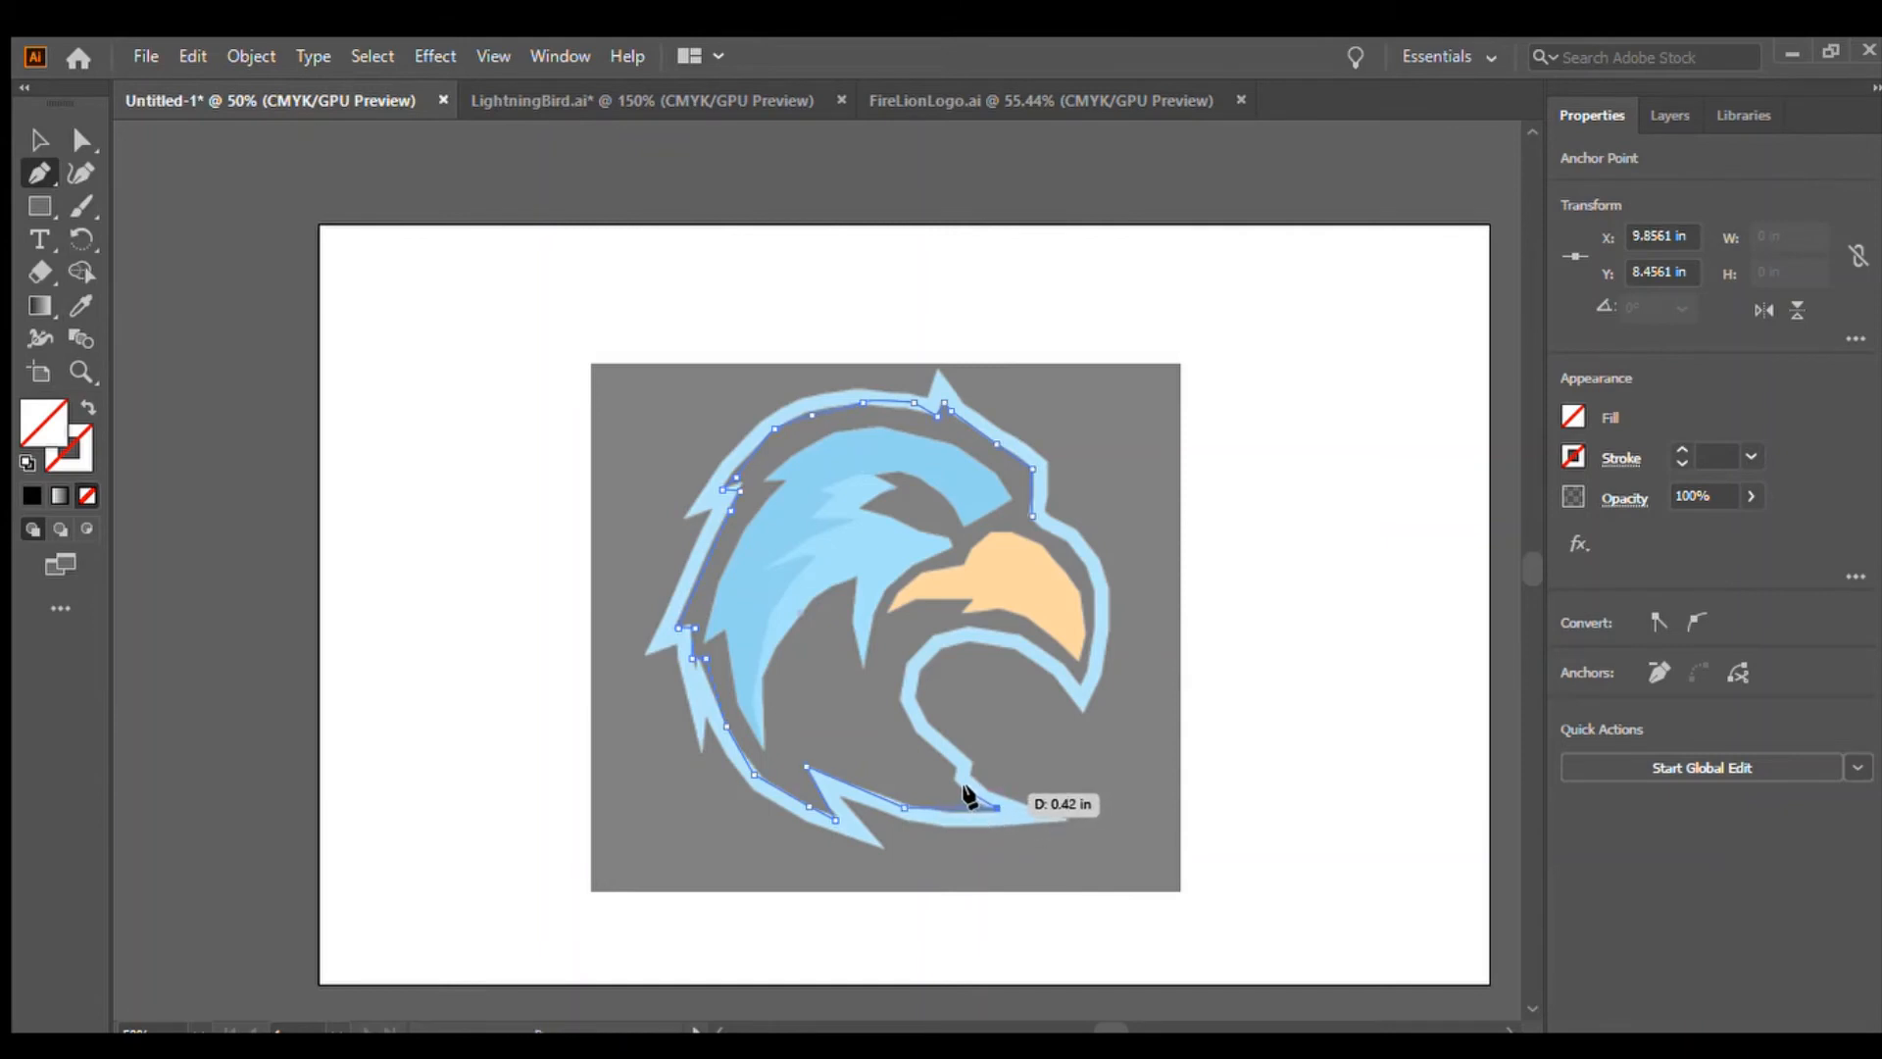
left_click(956, 778)
left_click(957, 765)
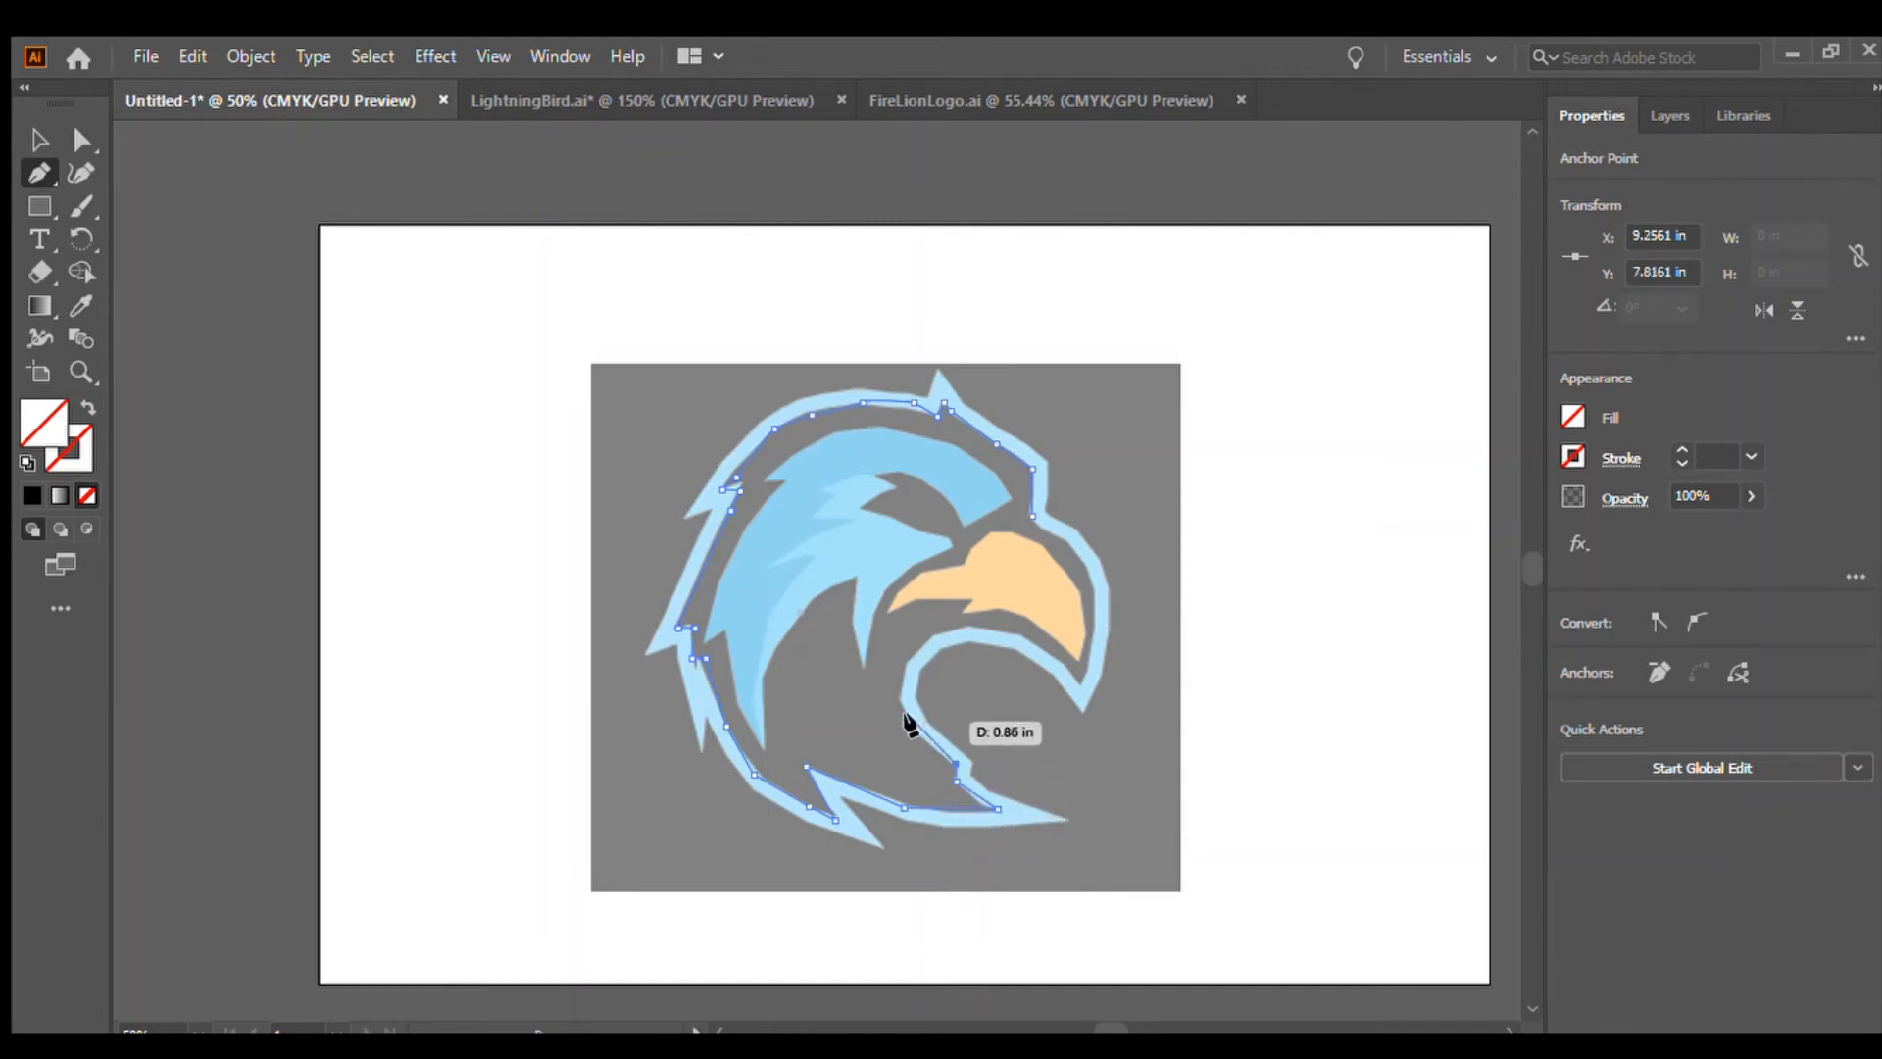
left_click(911, 732)
left_click(904, 659)
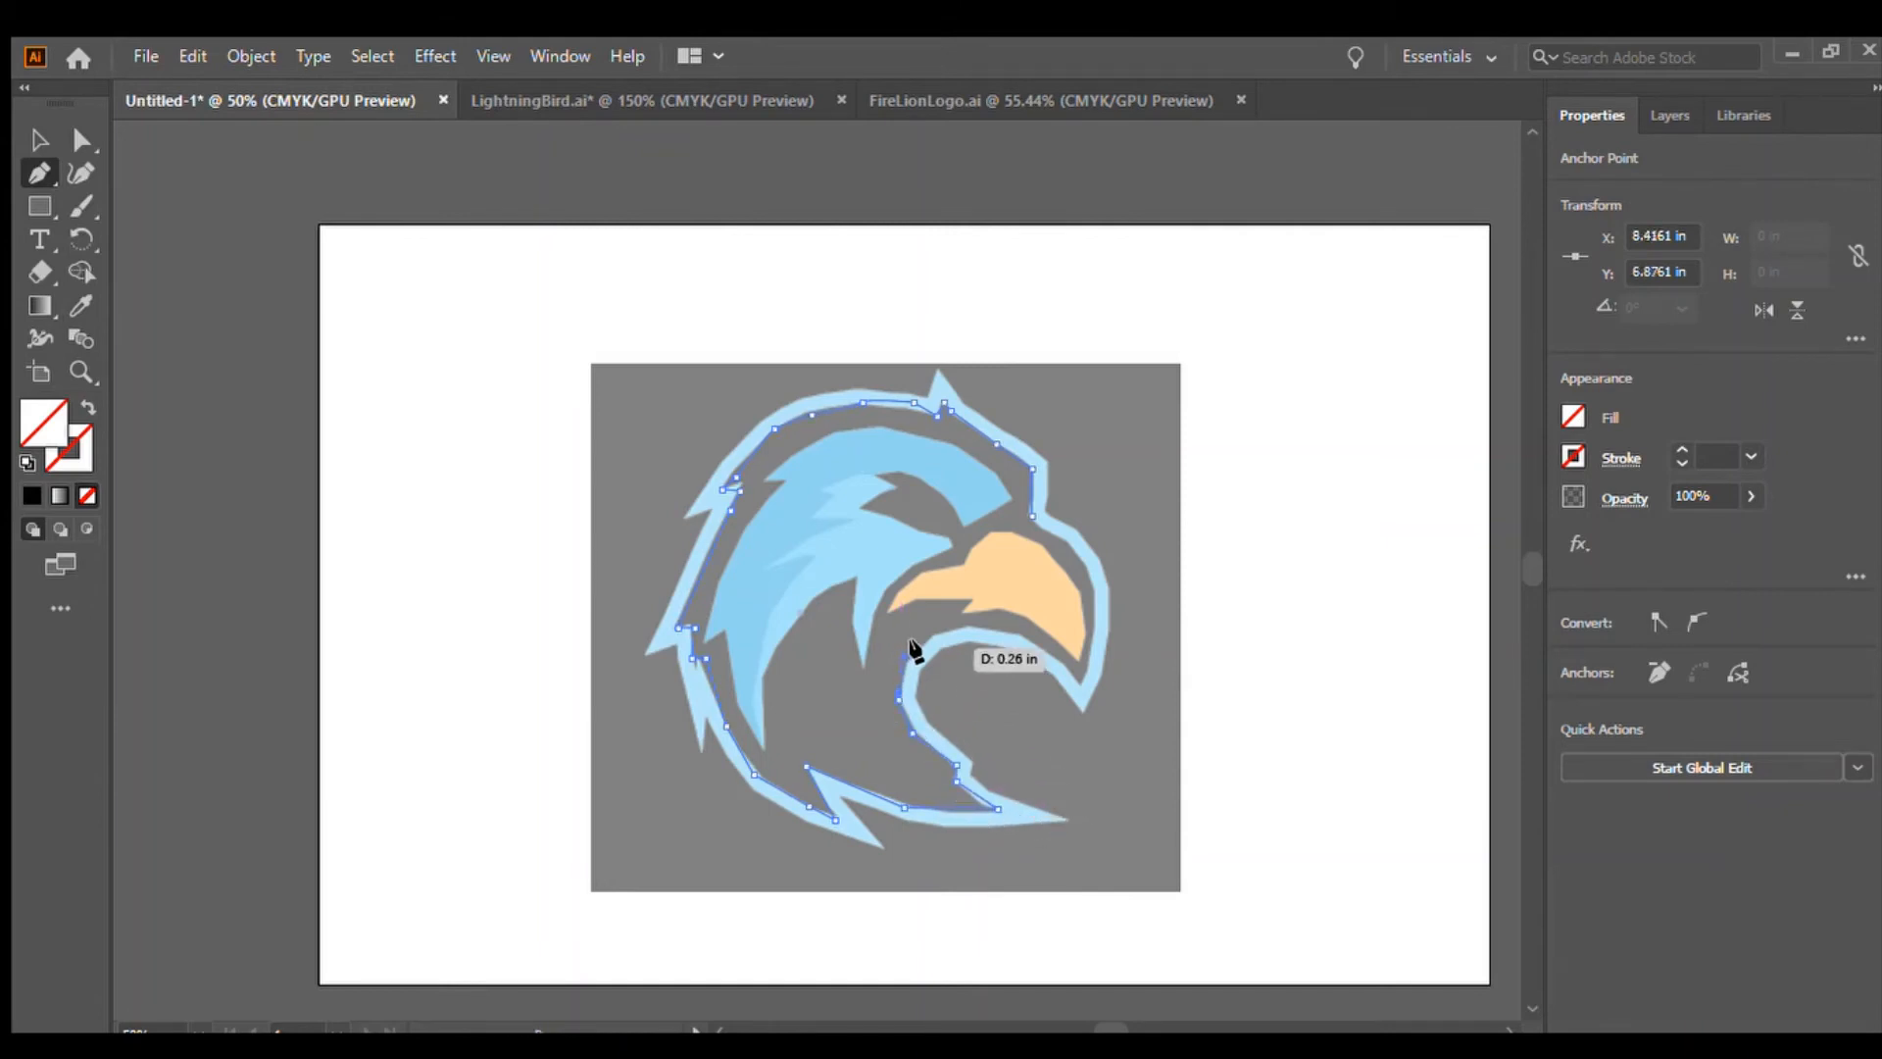
left_click(936, 635)
left_click(972, 629)
left_click(999, 633)
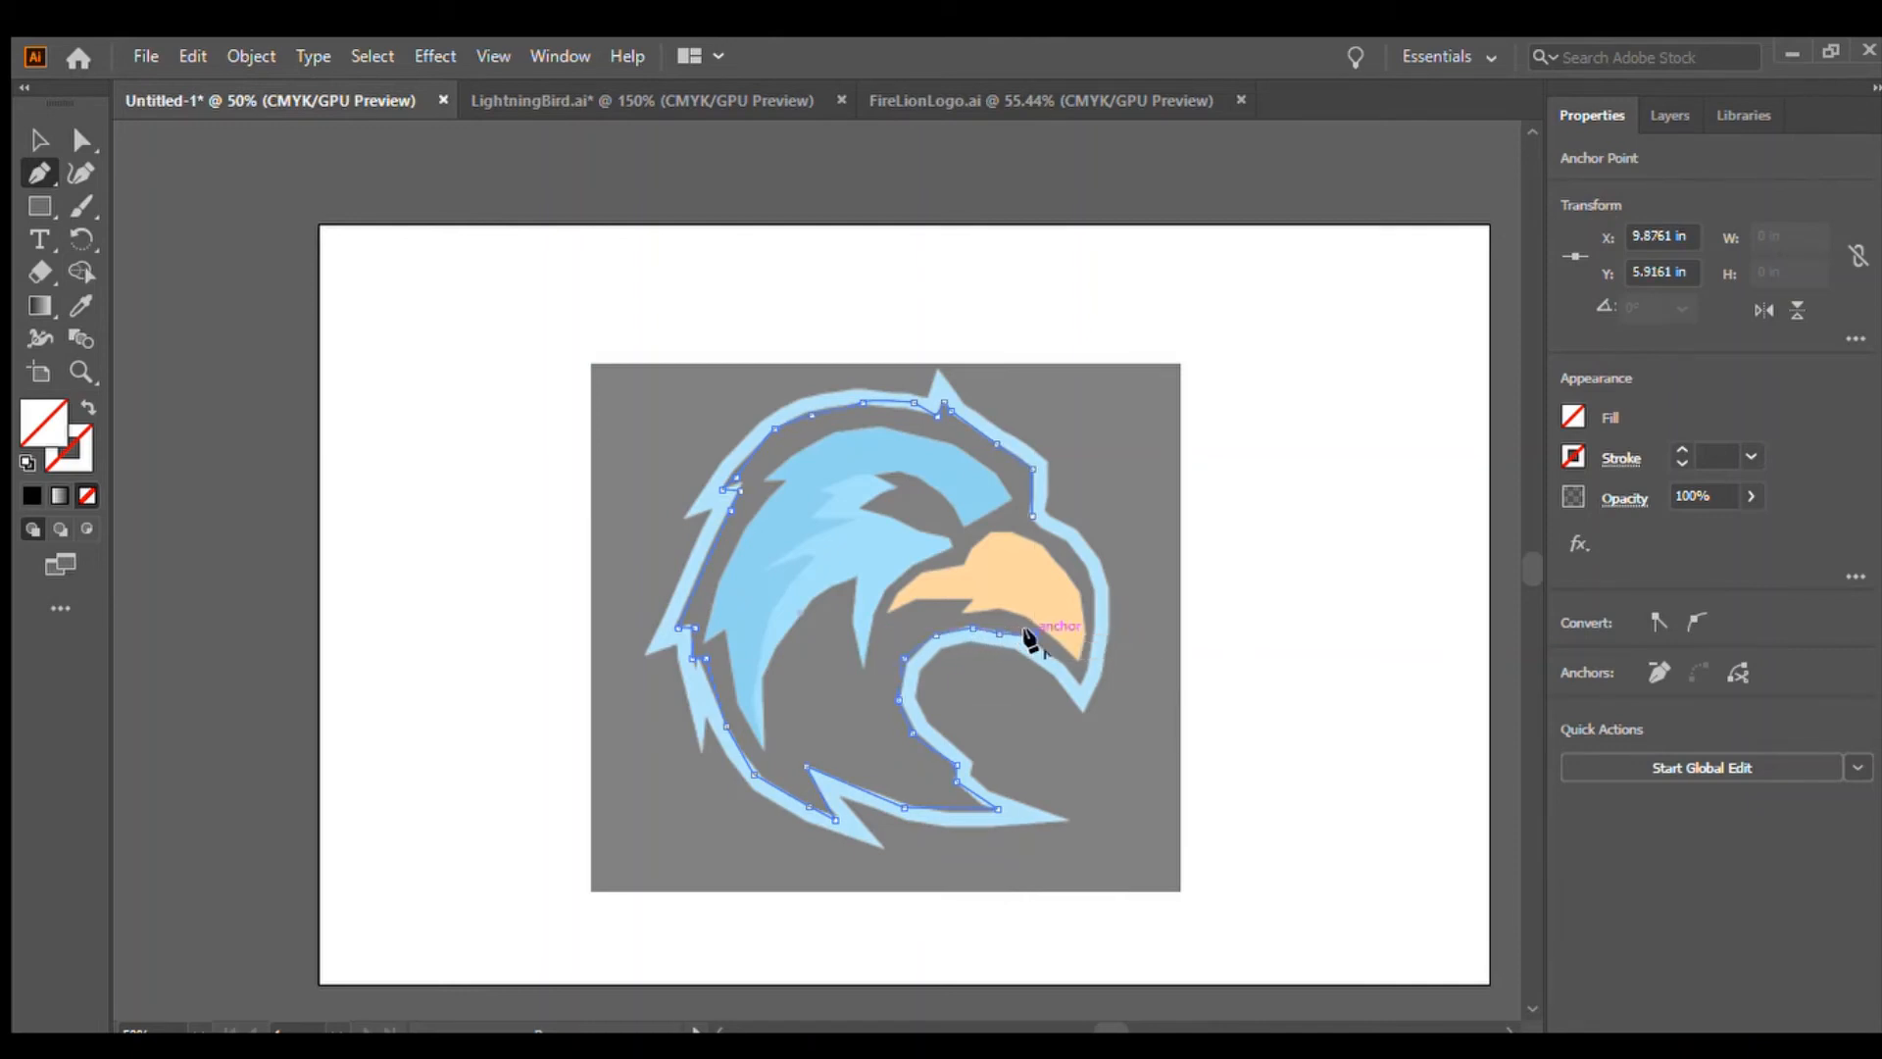
Trace the outline around the back of the beak and close the path at its starting point
left_click(1032, 636)
left_click(1049, 653)
left_click(1077, 679)
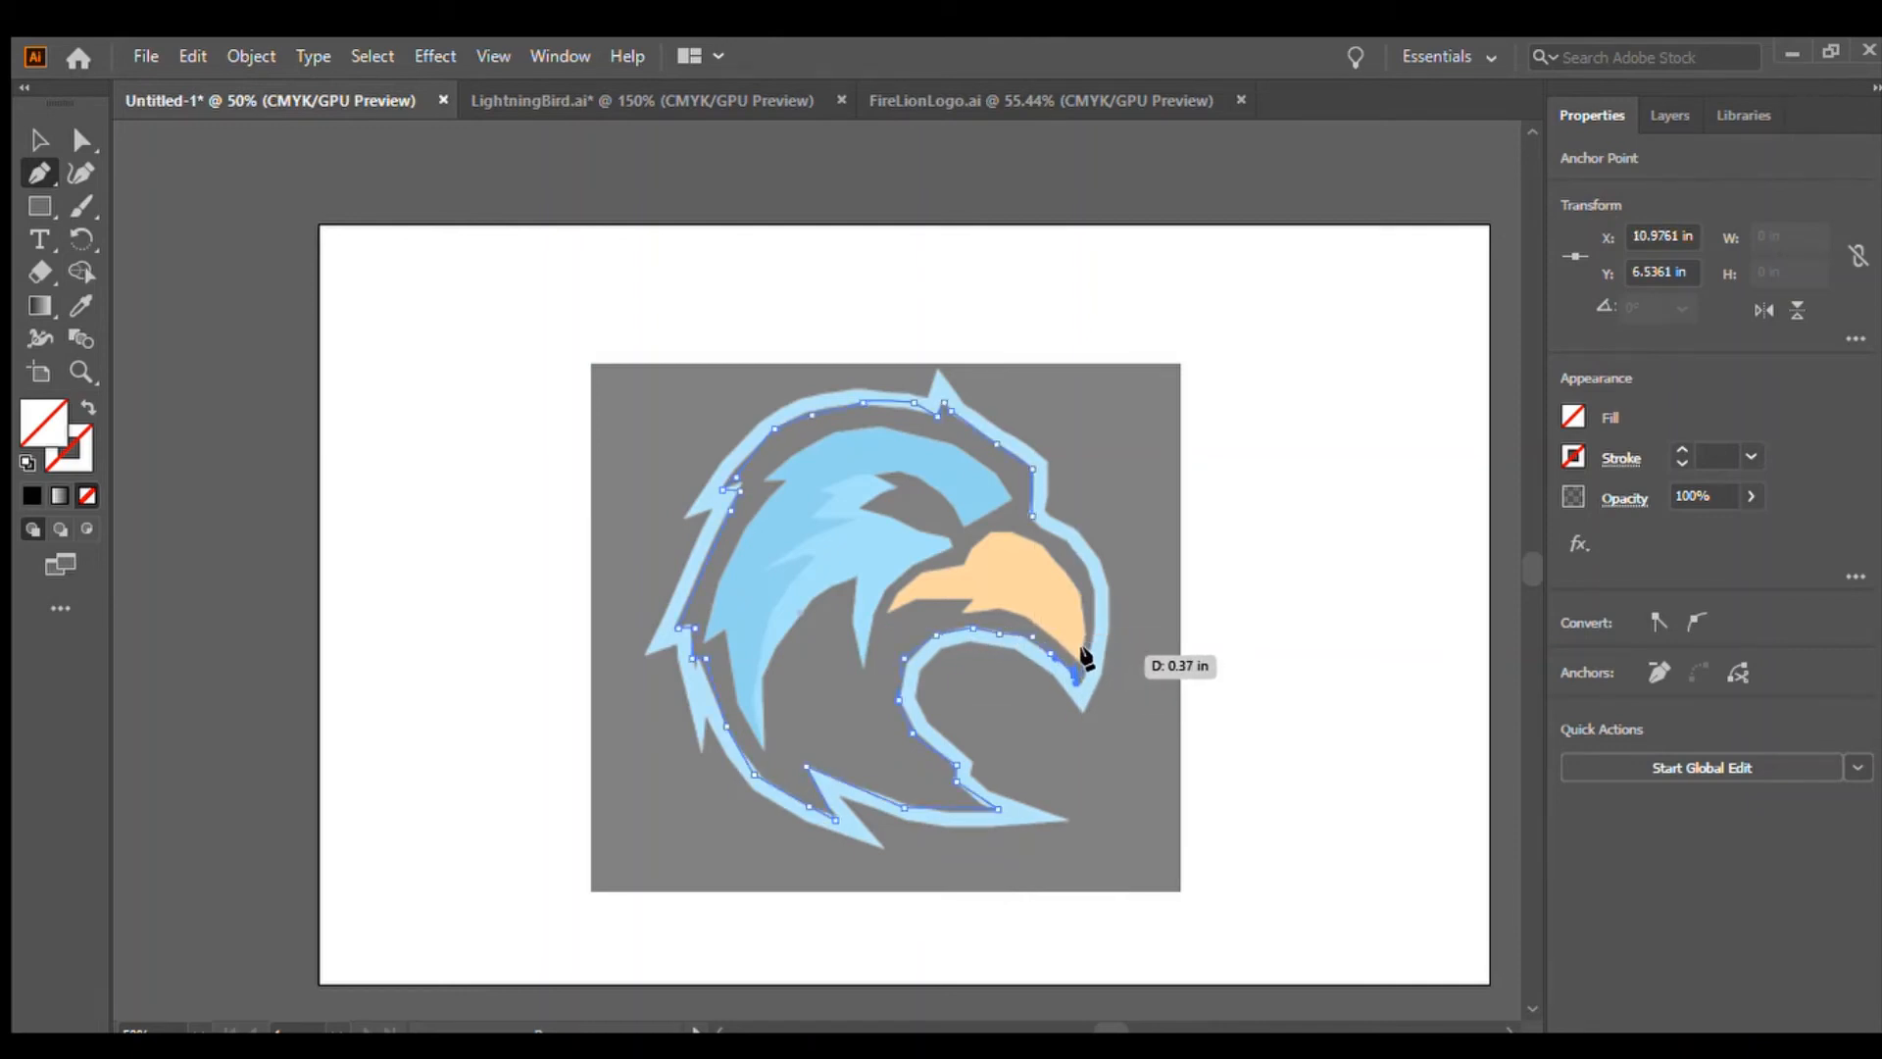
left_click(1090, 655)
left_click(1090, 620)
left_click(1089, 574)
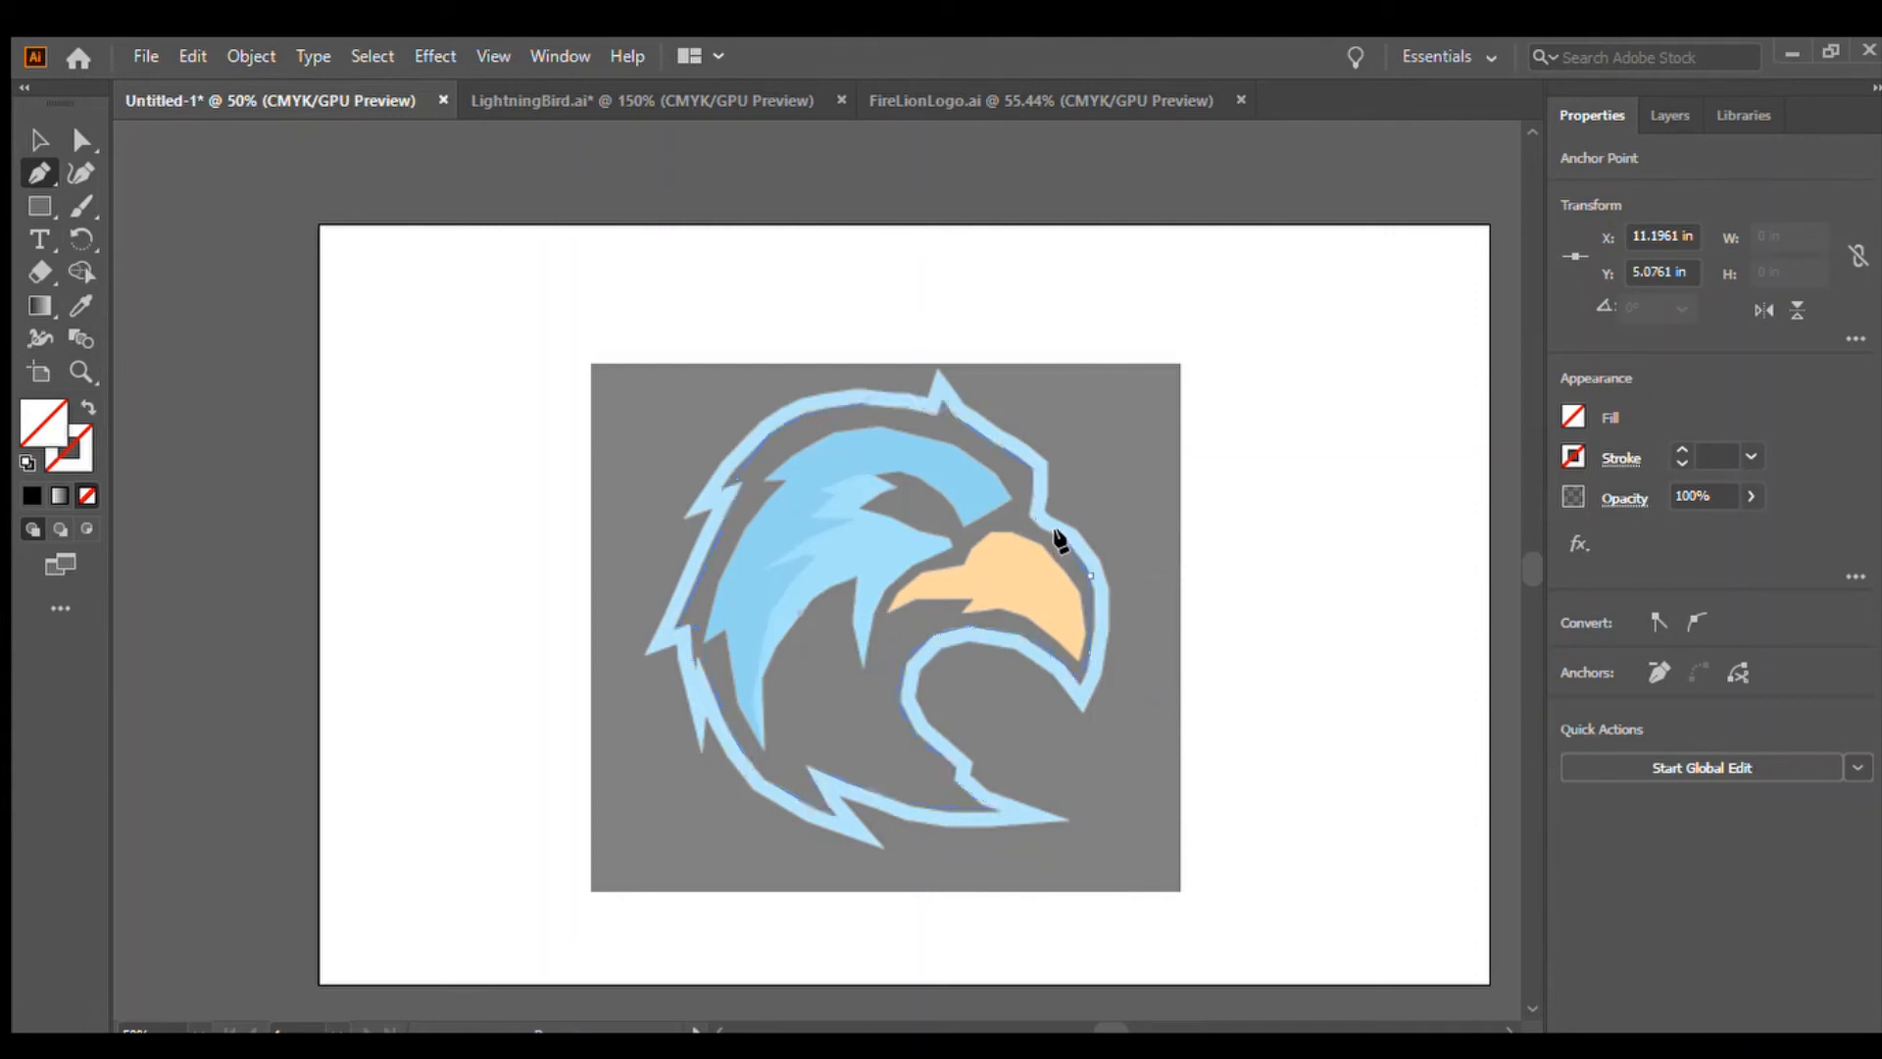
left_click(1063, 538)
left_click(1032, 514)
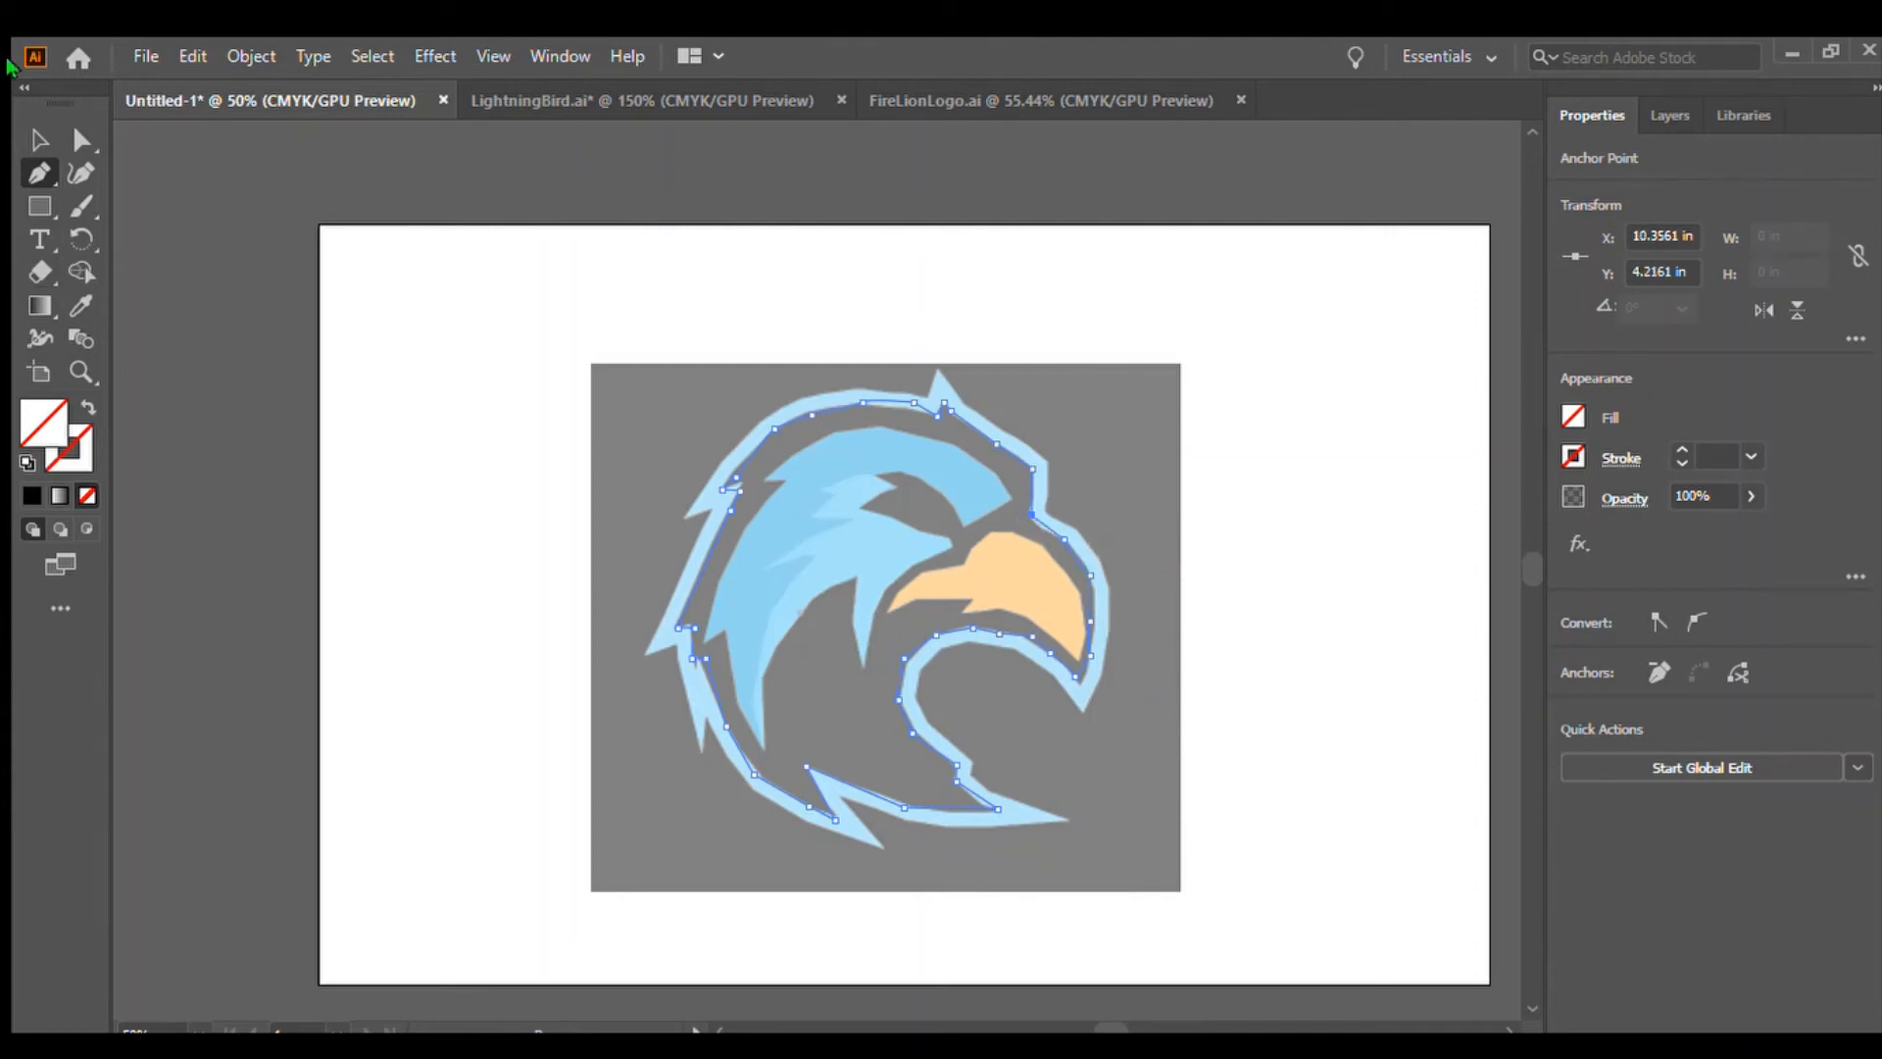
Give the closed outline path a red 15 pt stroke with no fill, then deselect it
left_click(40, 140)
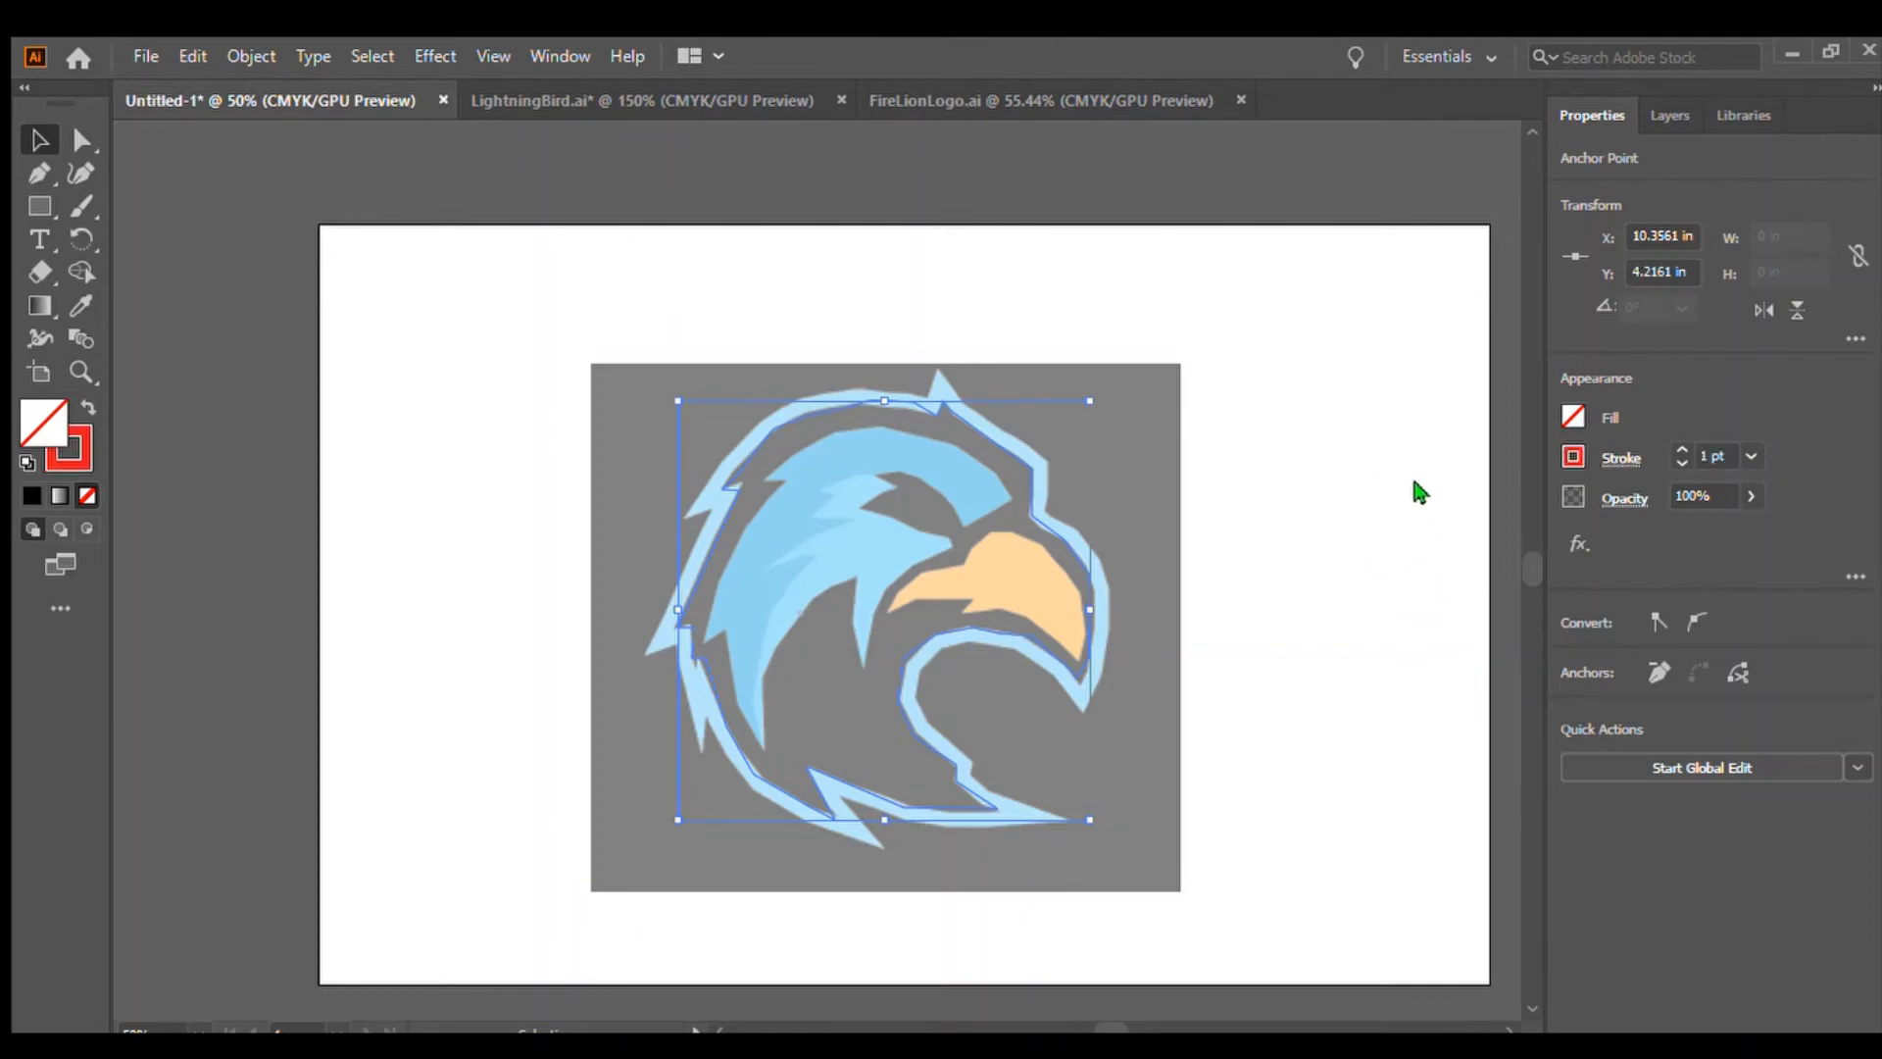
key("x")
key("x")
left_click(1679, 448)
left_click(1677, 450)
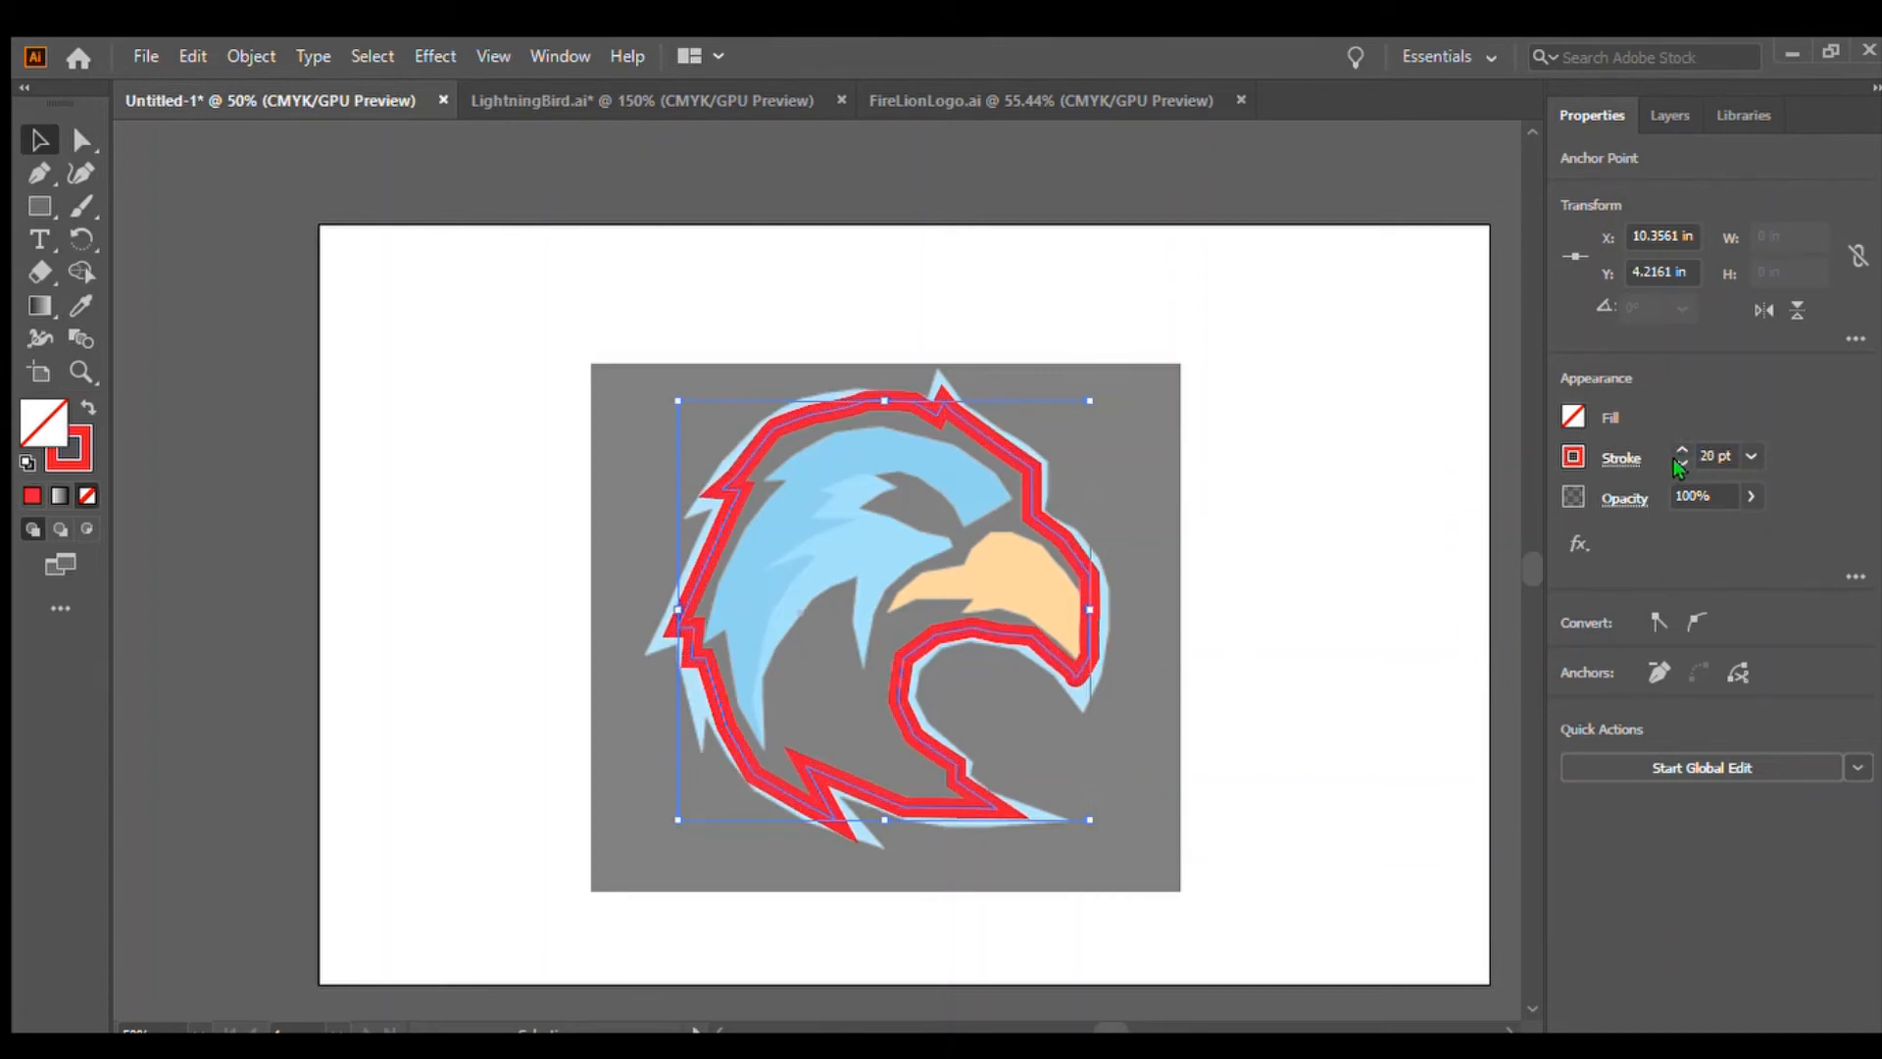
left_click(1674, 459)
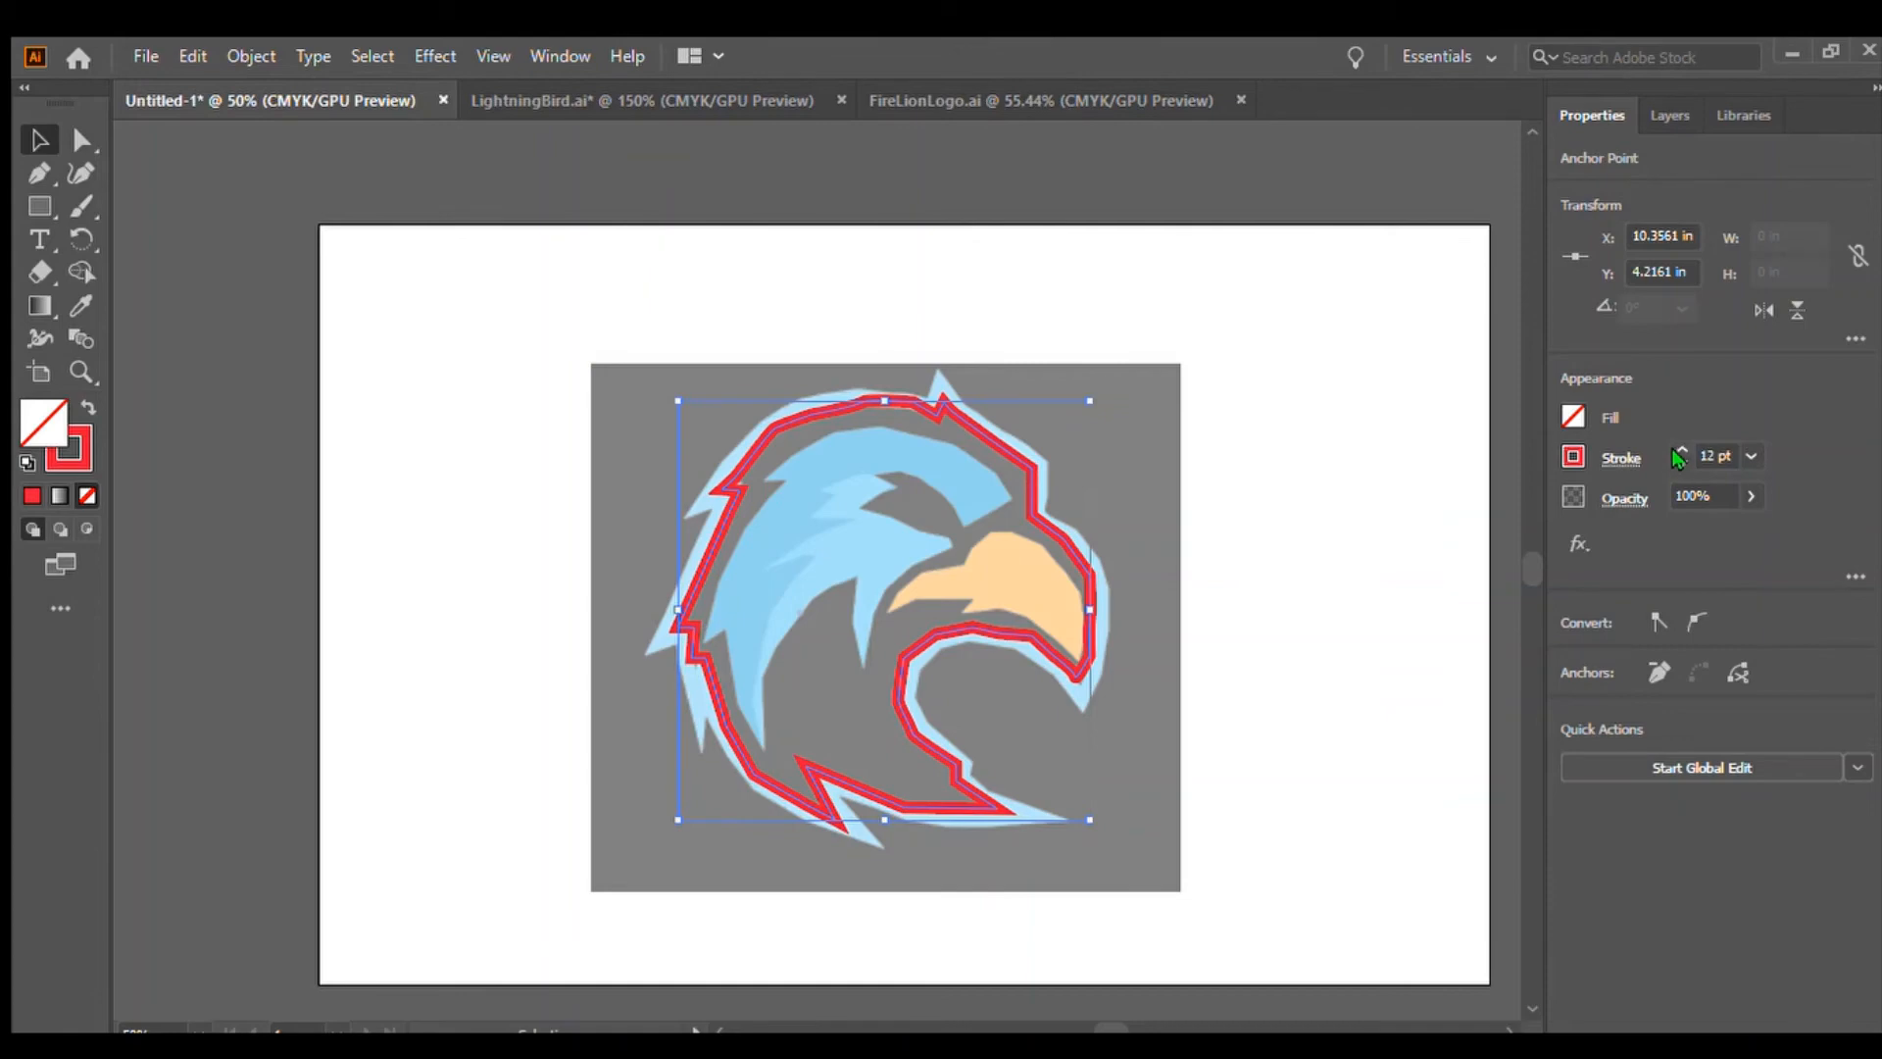
left_click(1671, 446)
left_click(1670, 445)
left_click(1432, 588)
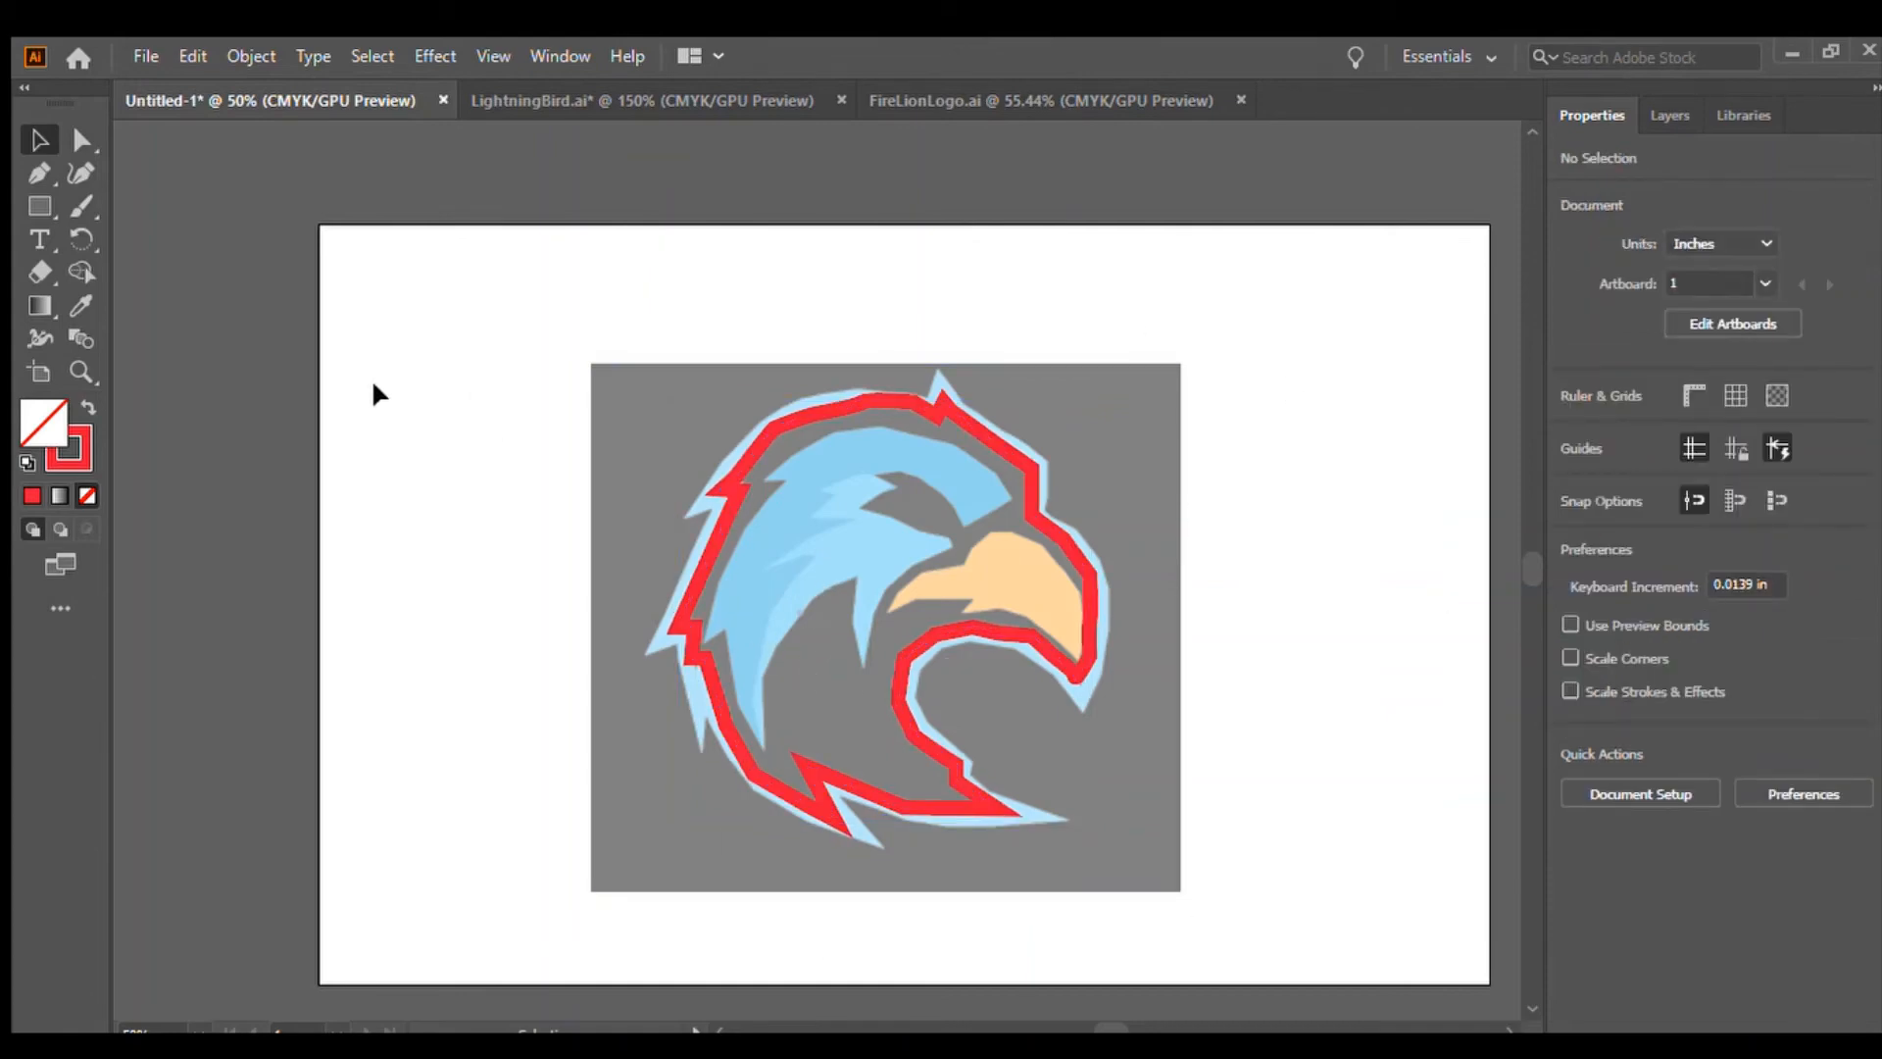
Zoom in and start a new Pen path along the top edge of the upper head feather
key("ctrl+equal")
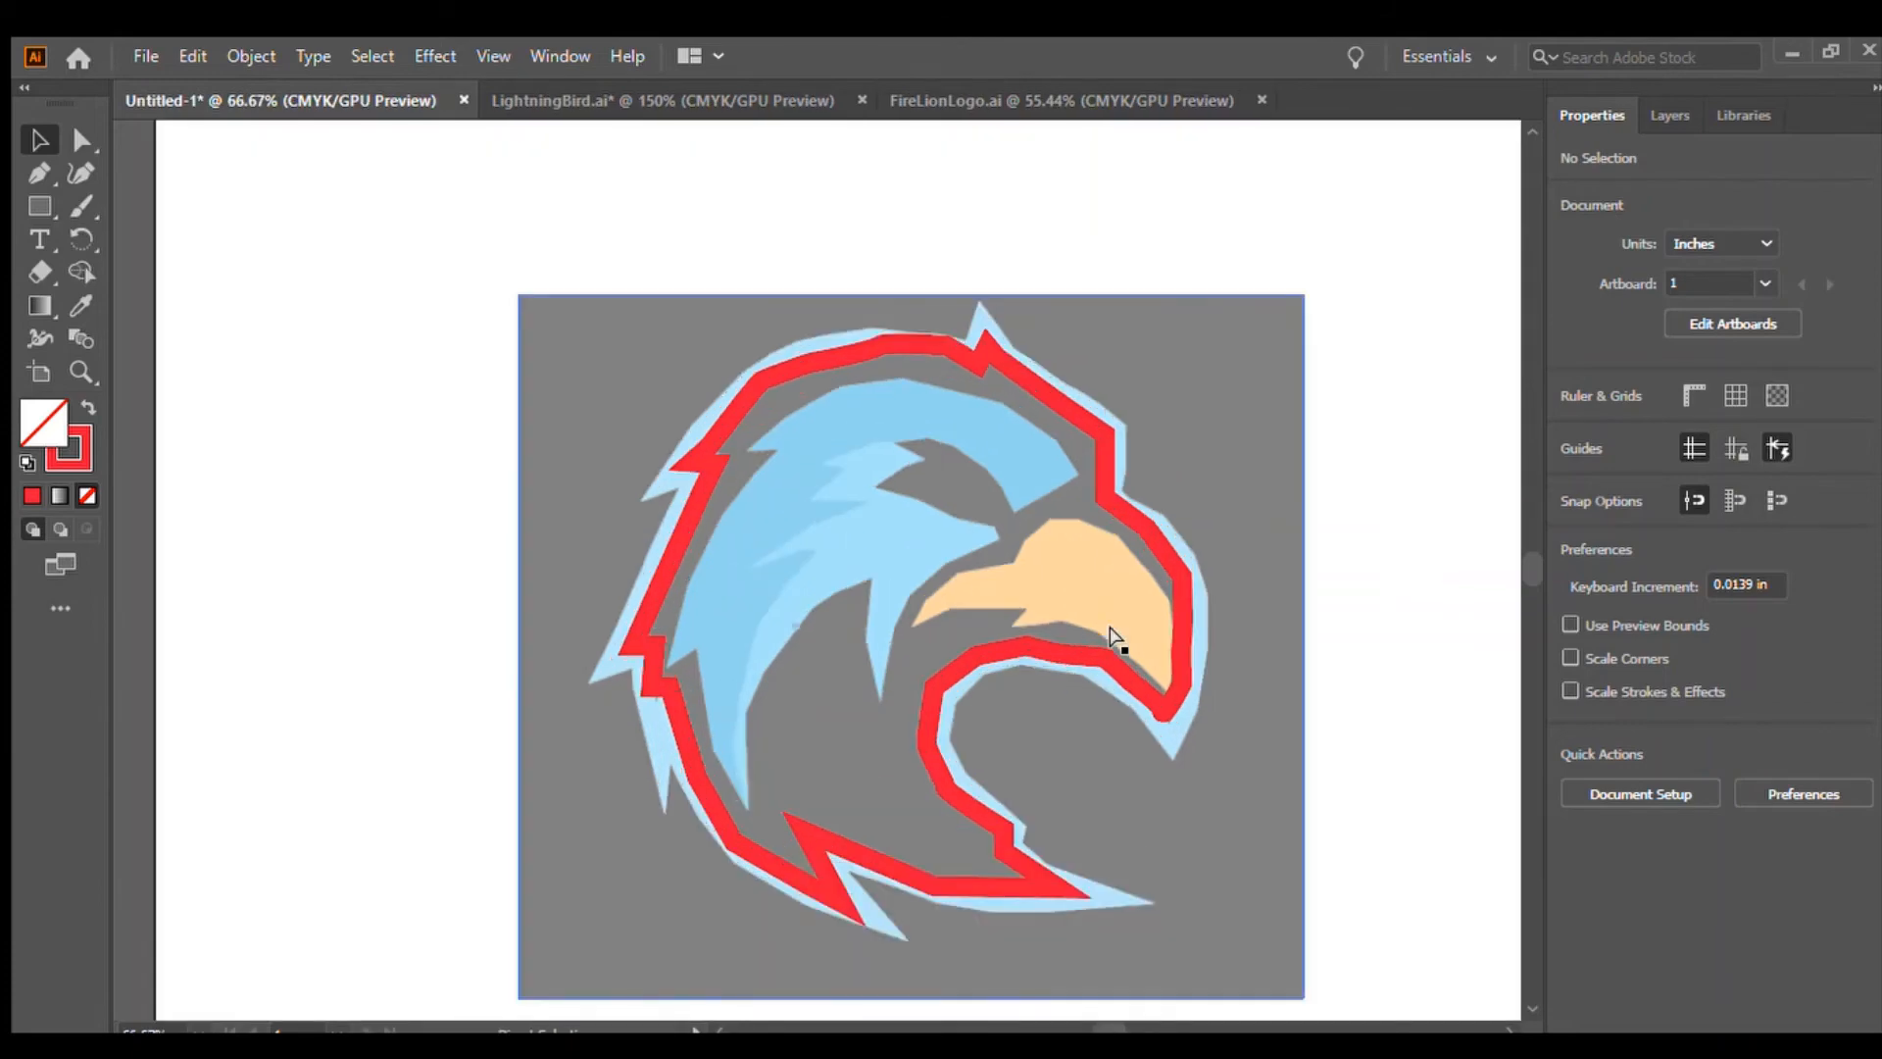
key("ctrl+equal")
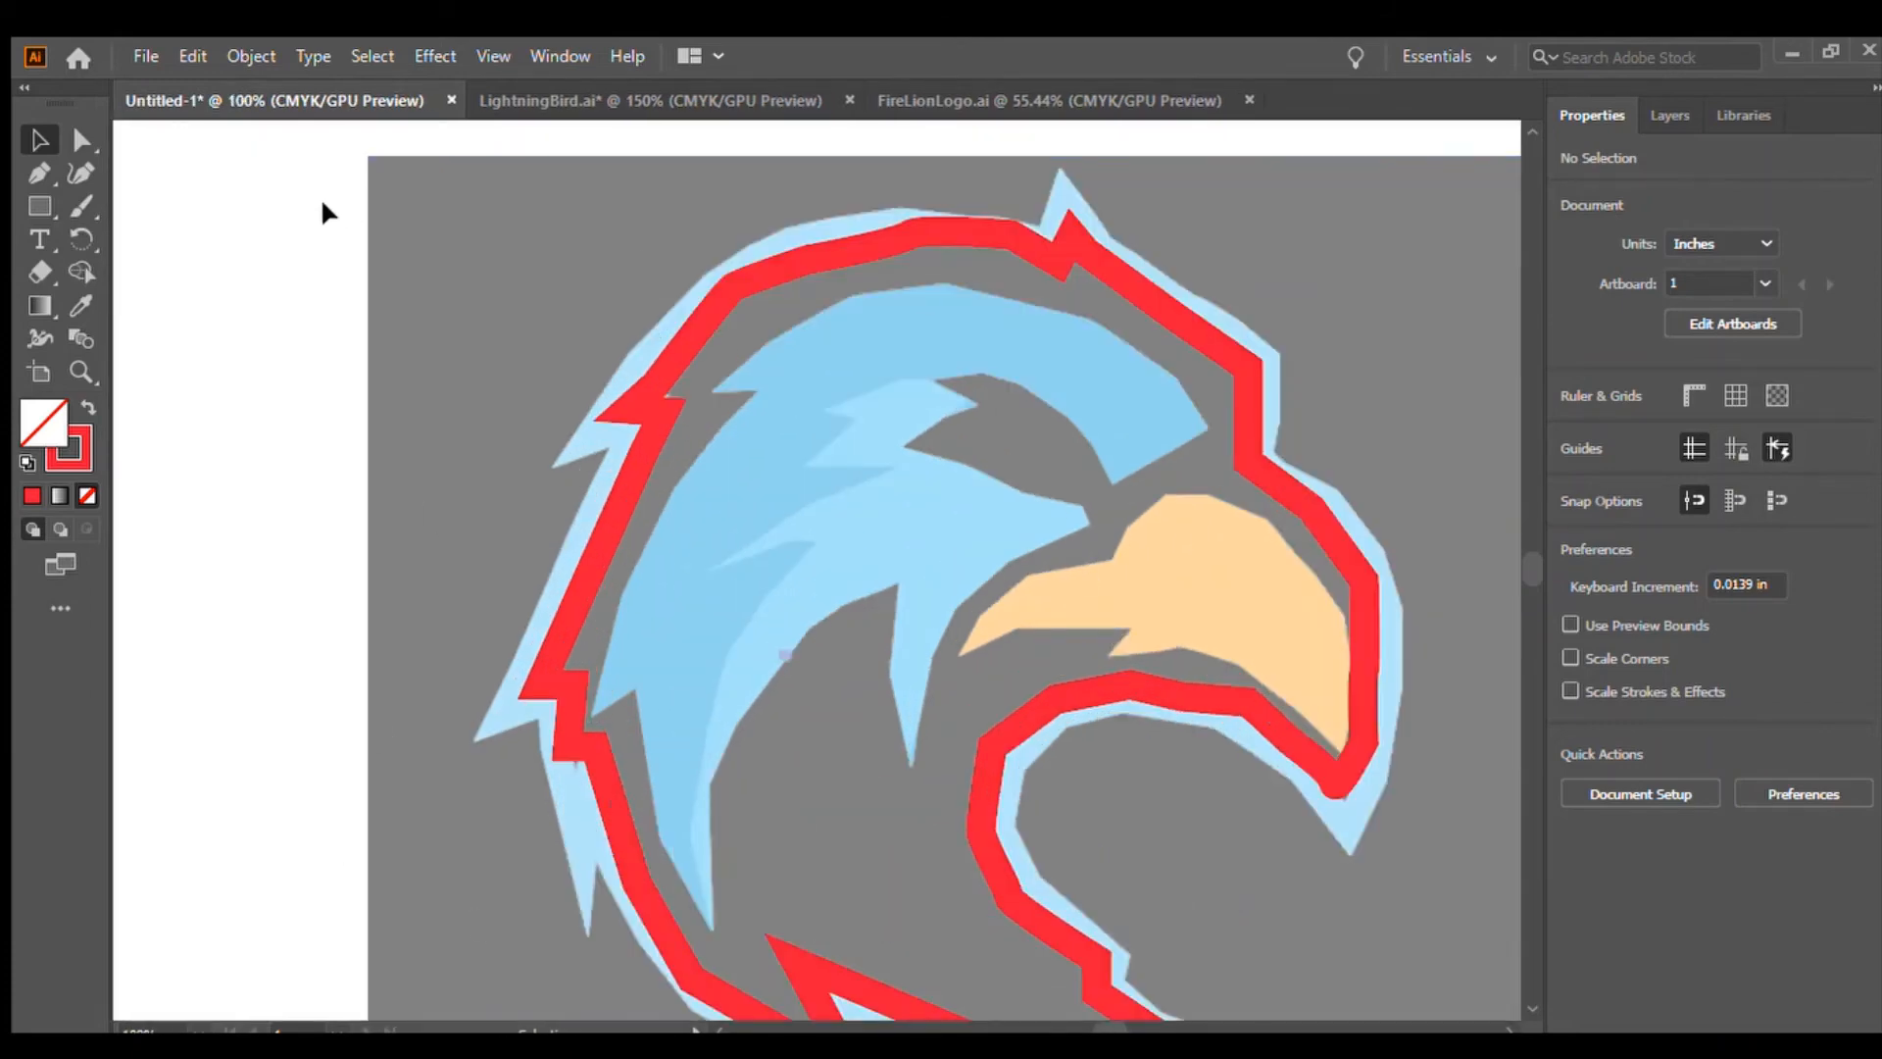
left_click(37, 174)
left_click(1205, 428)
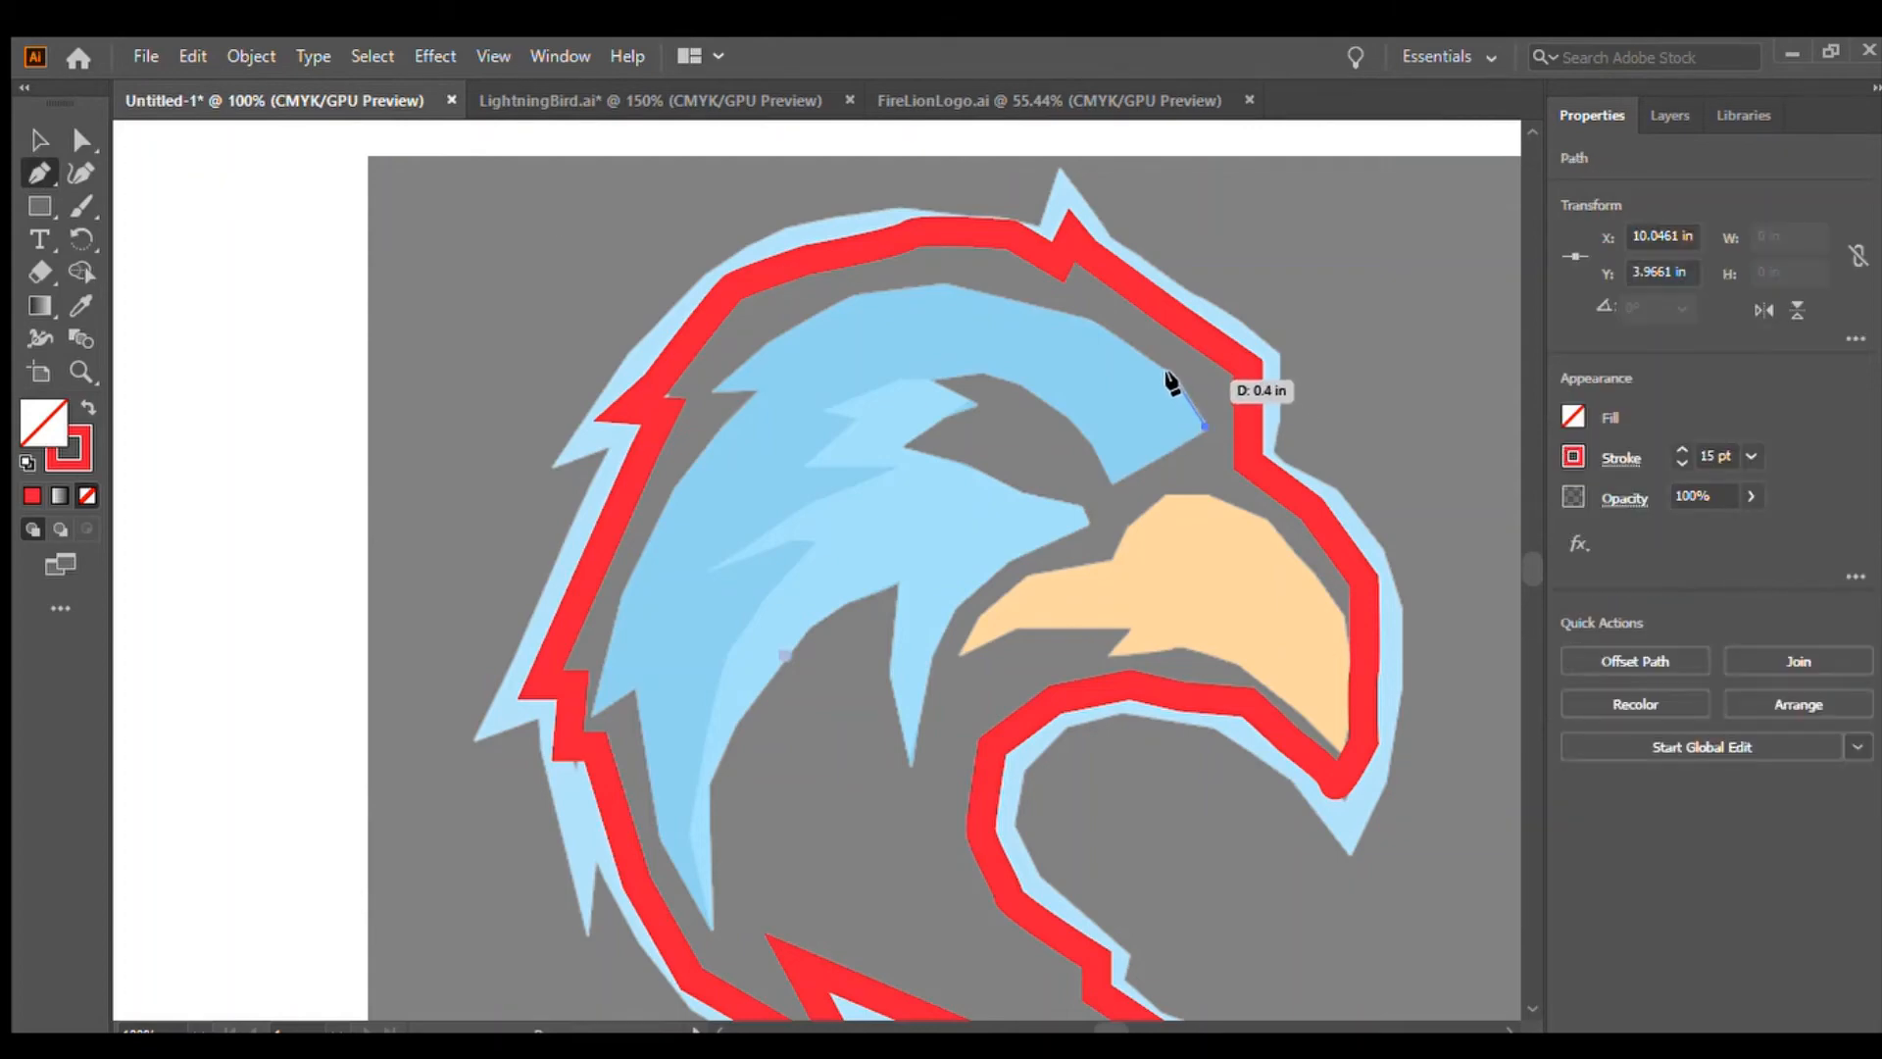
left_click(1174, 376)
left_click(1095, 321)
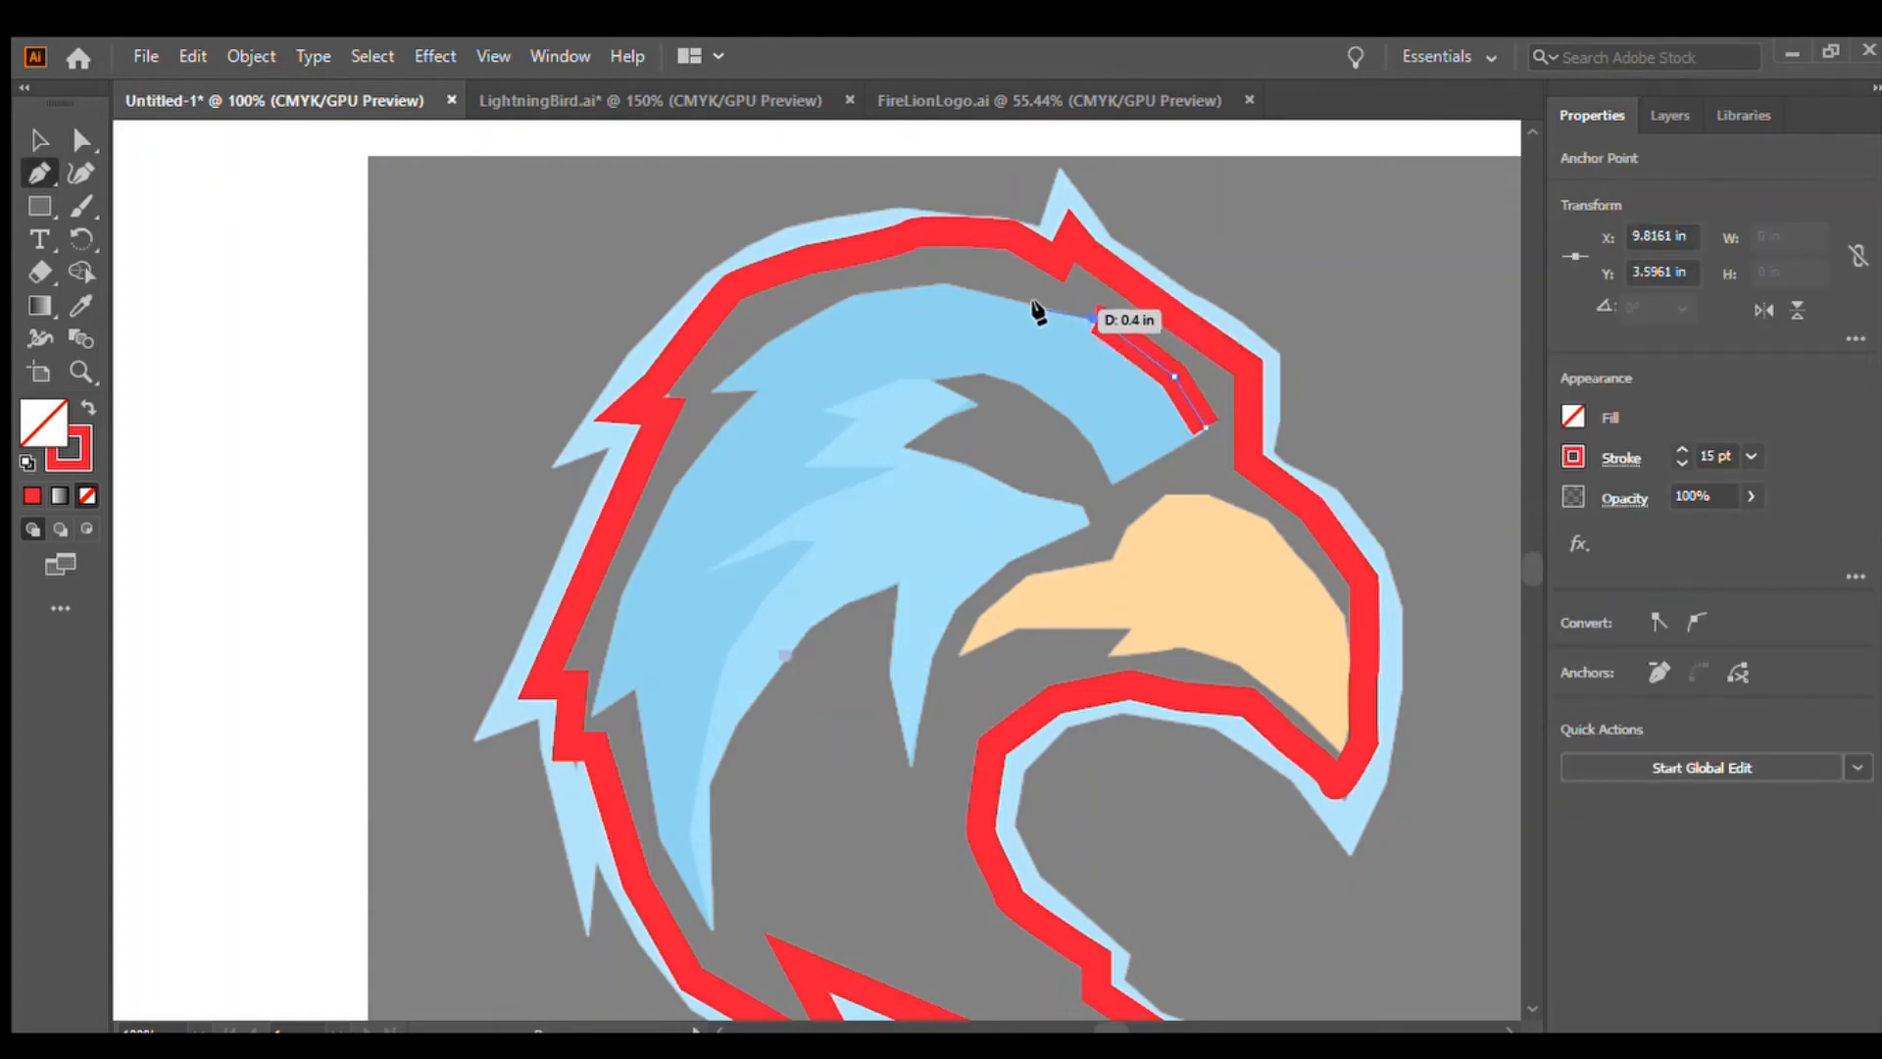
left_click(946, 285)
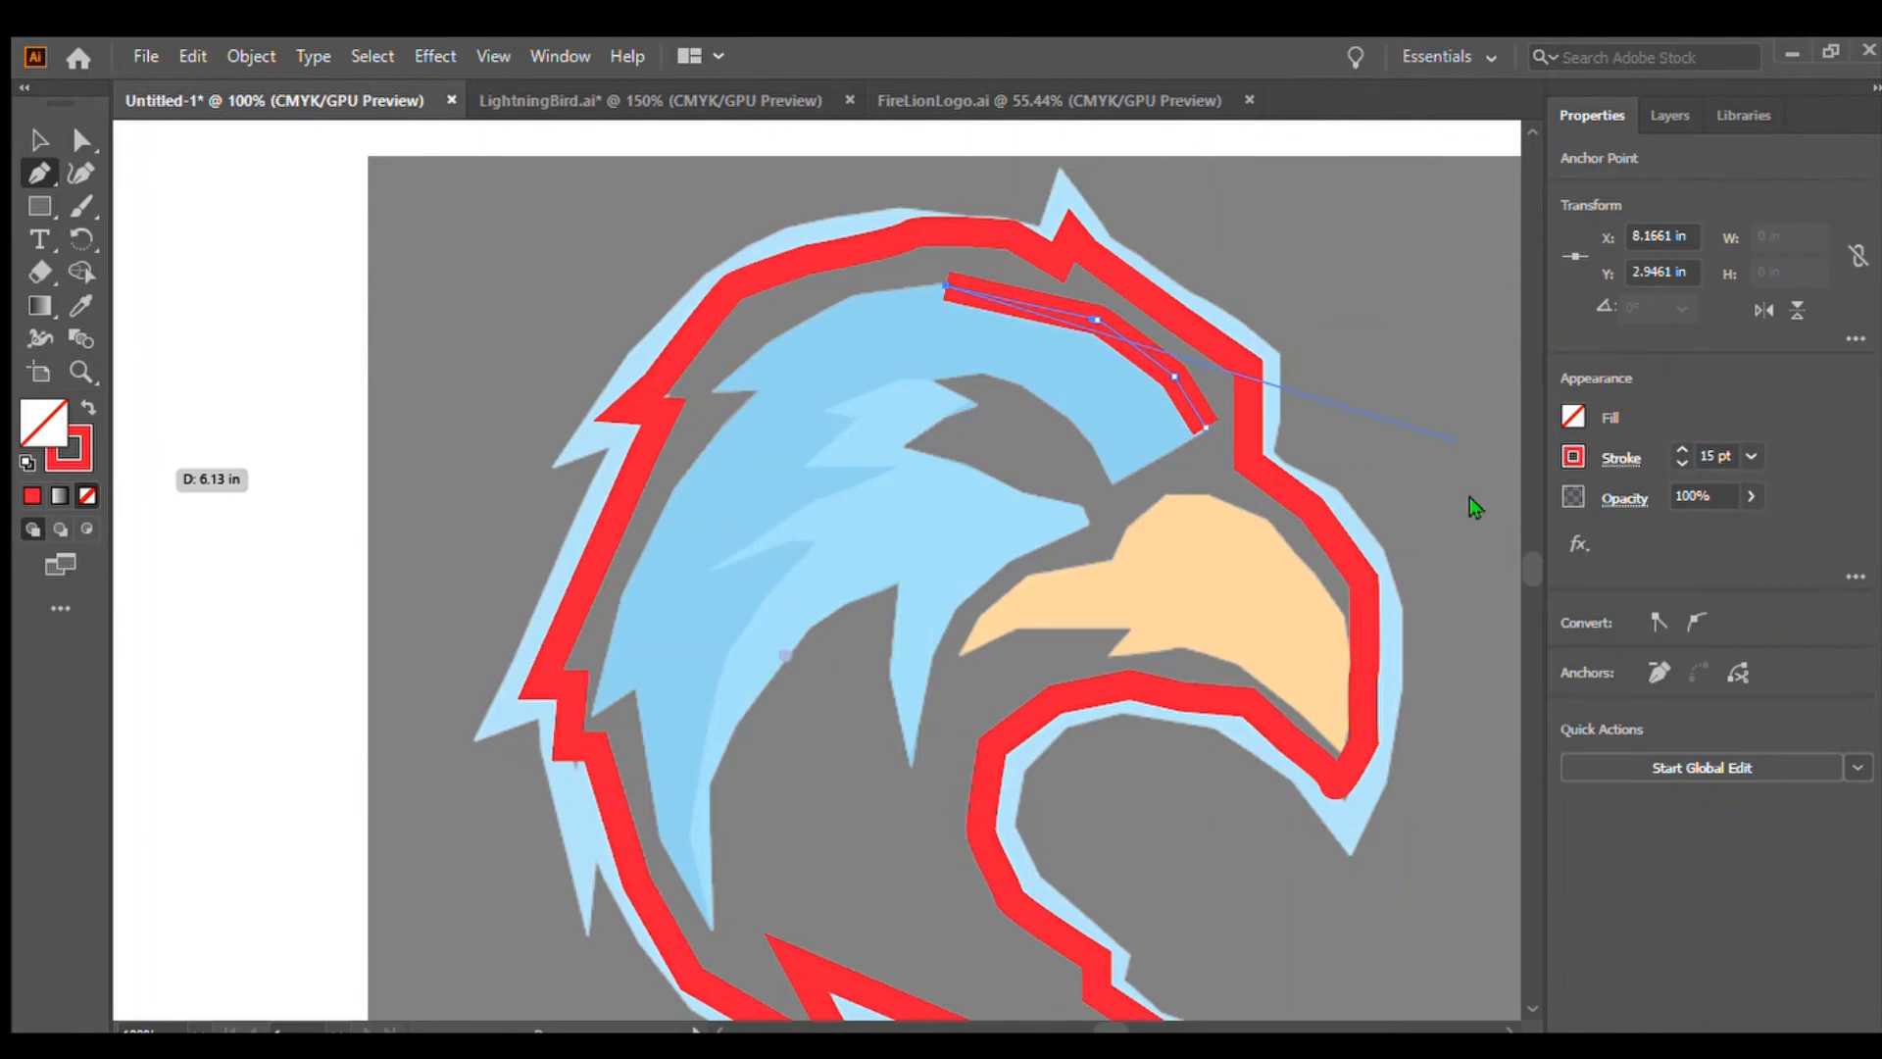
Remove the path's stroke and continue the feather path along its top edge and down the outer left side
key("x")
key("slash")
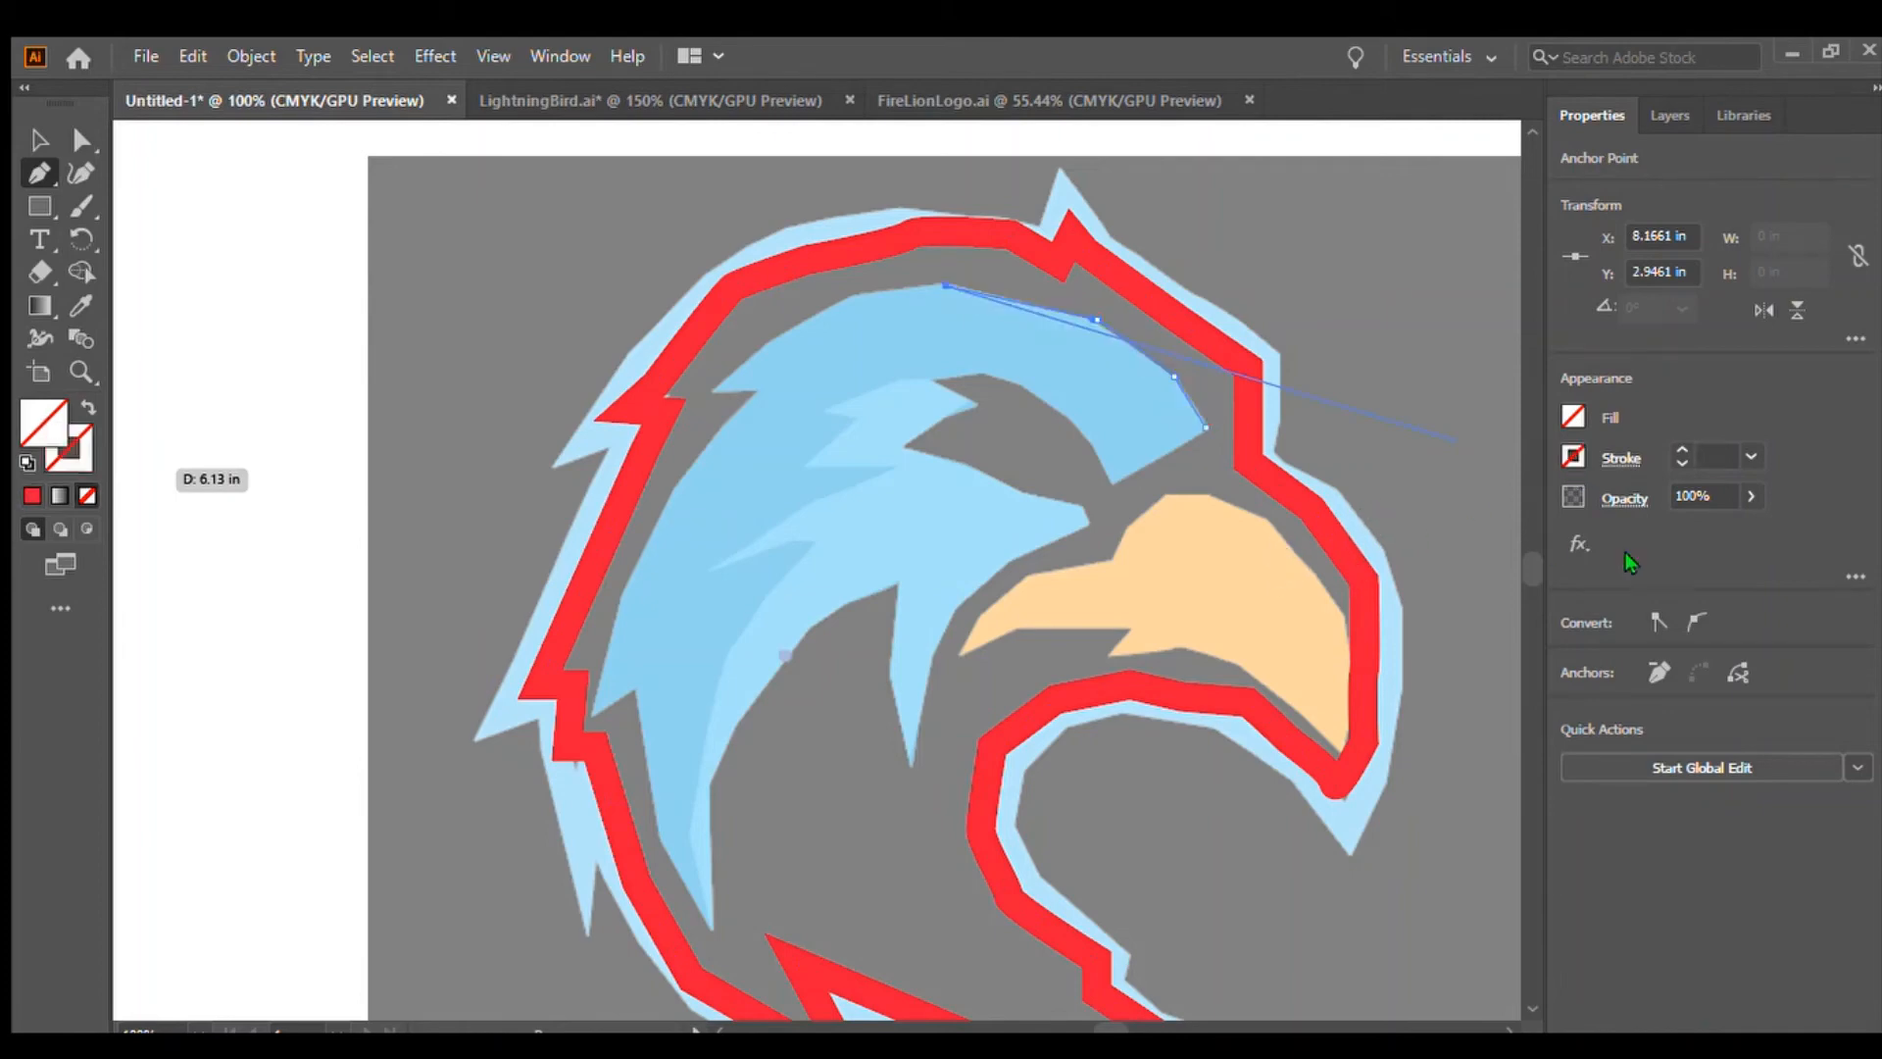
left_click(850, 294)
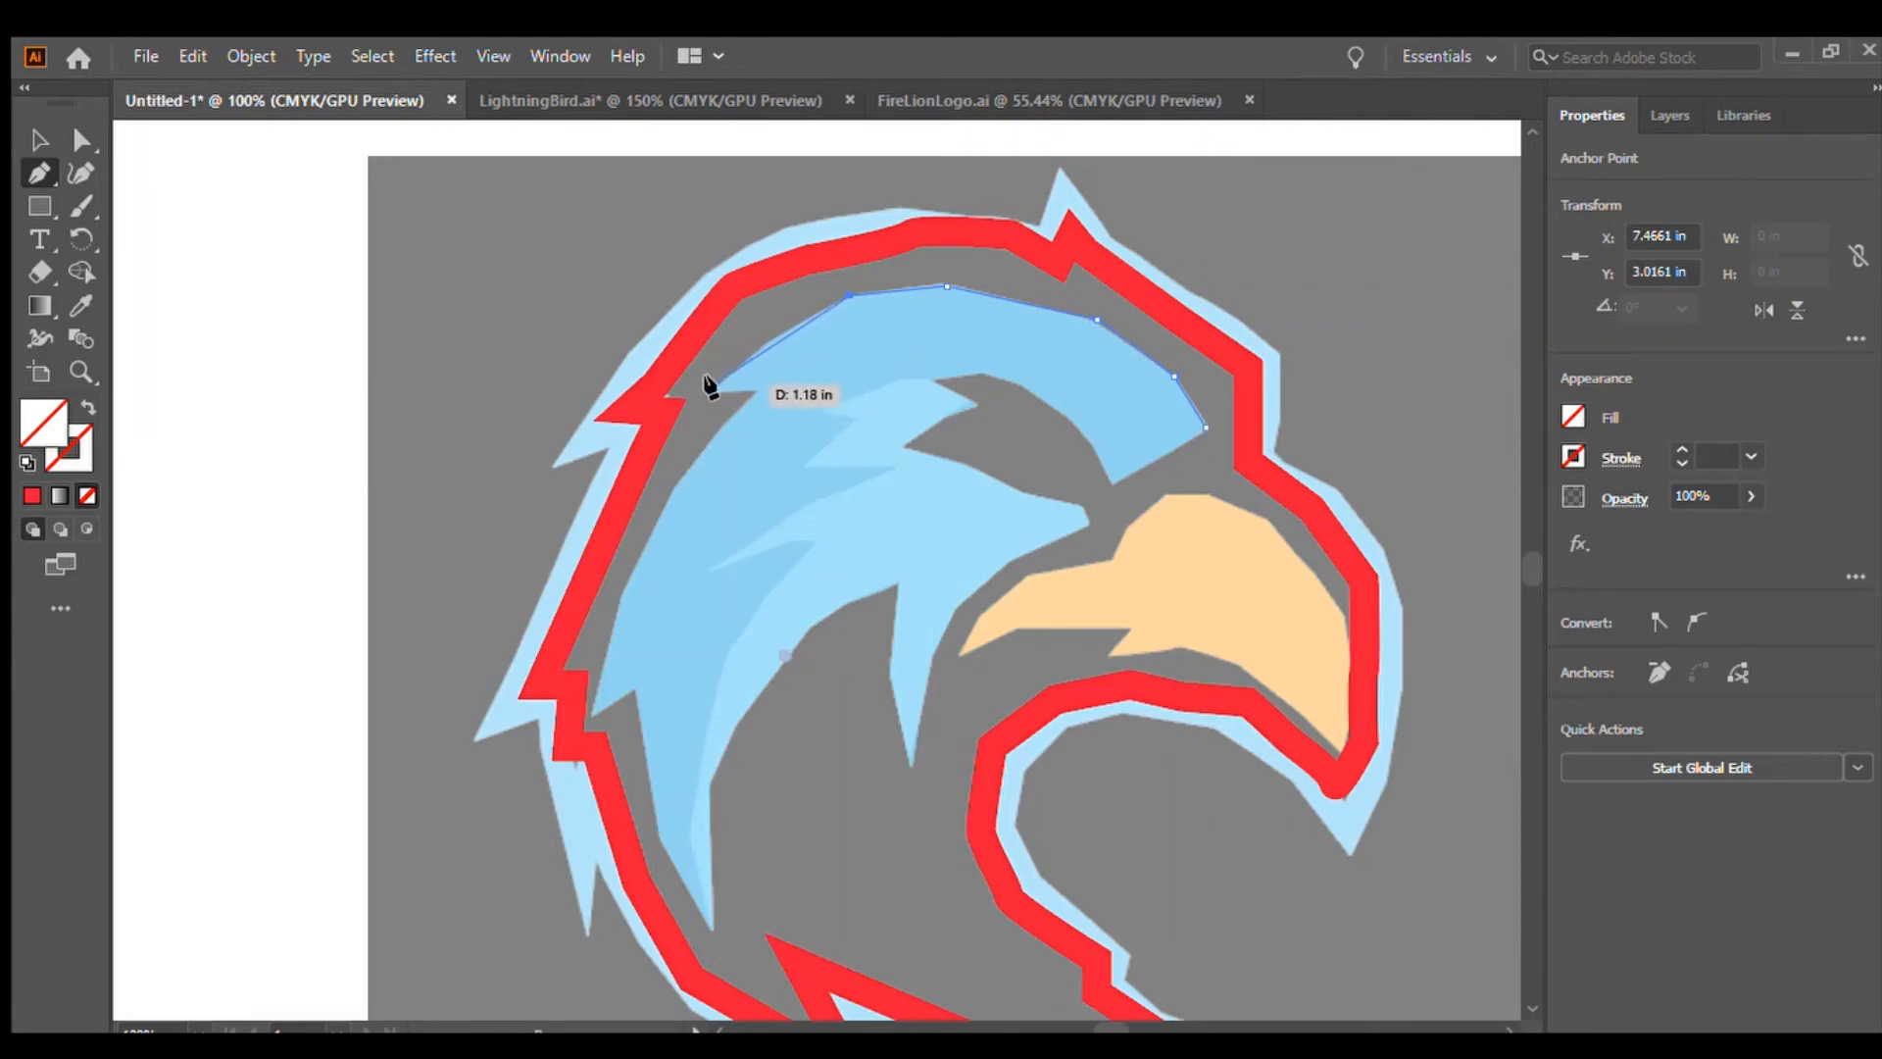
left_click(712, 387)
left_click(753, 391)
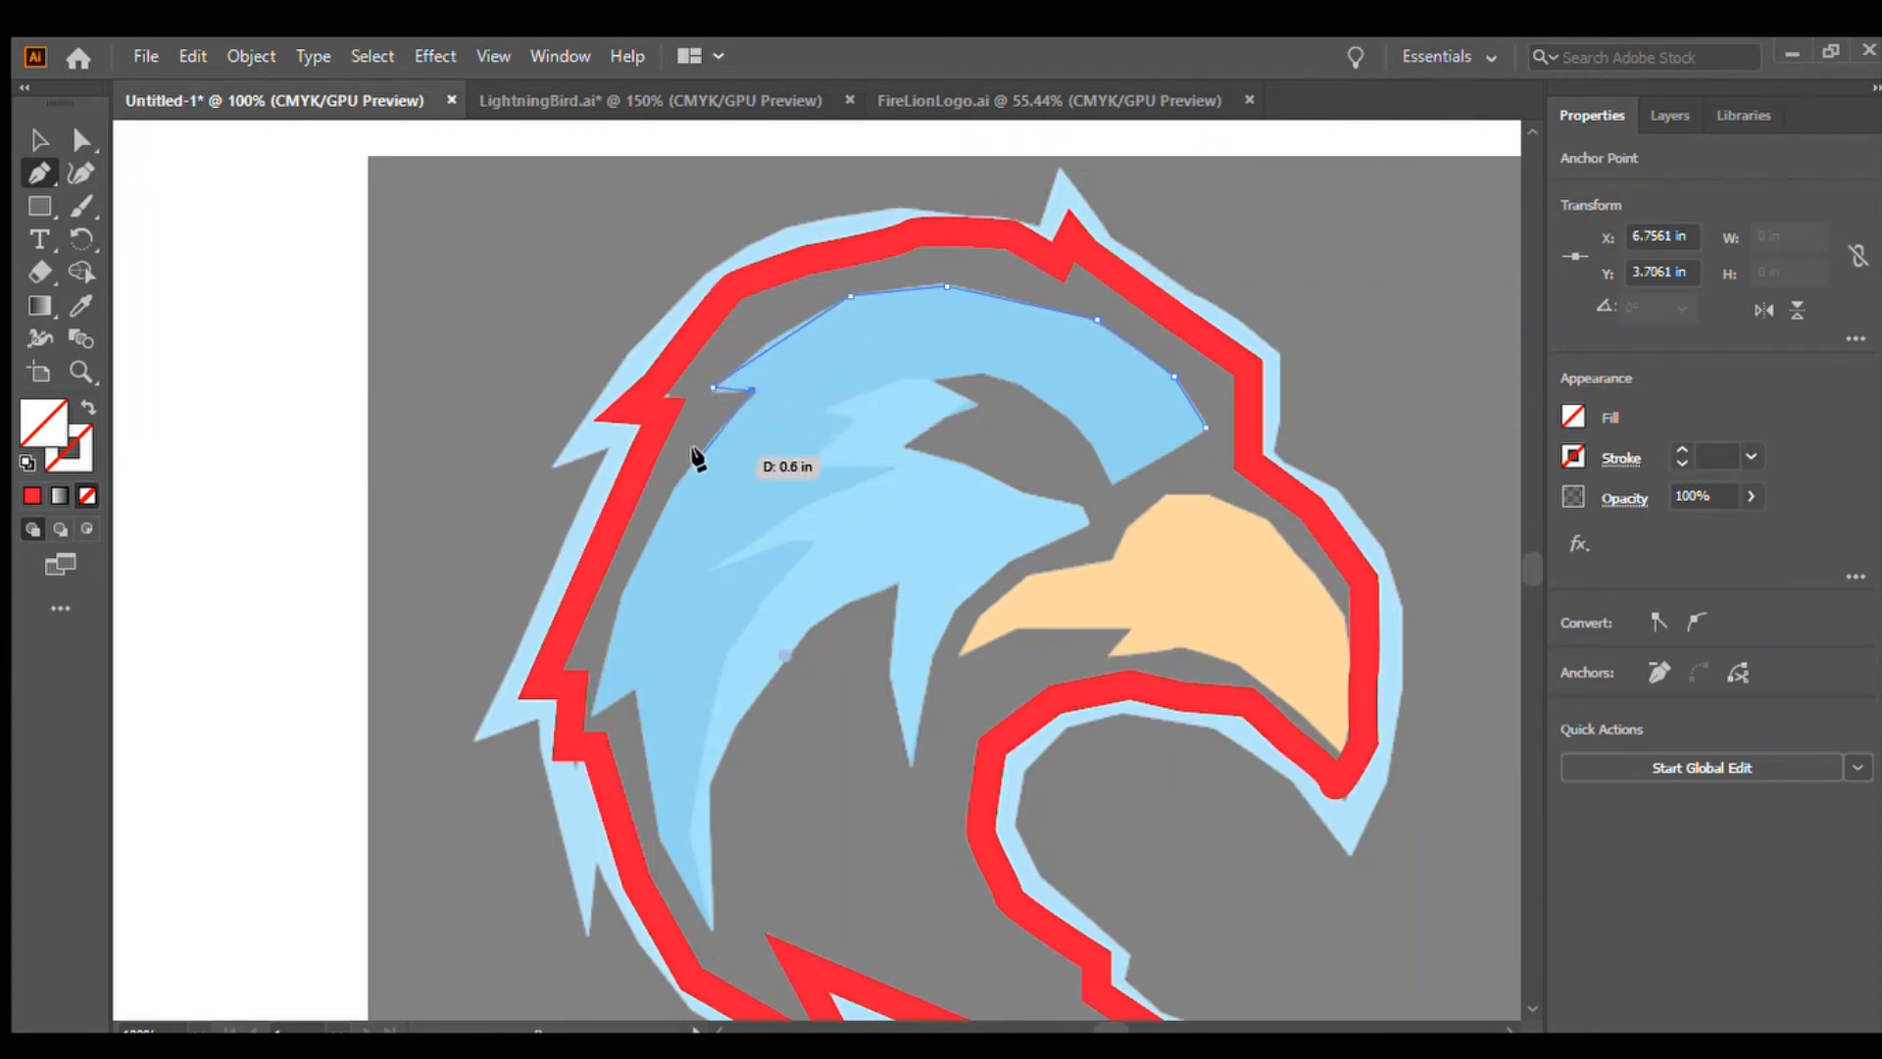
left_click(645, 549)
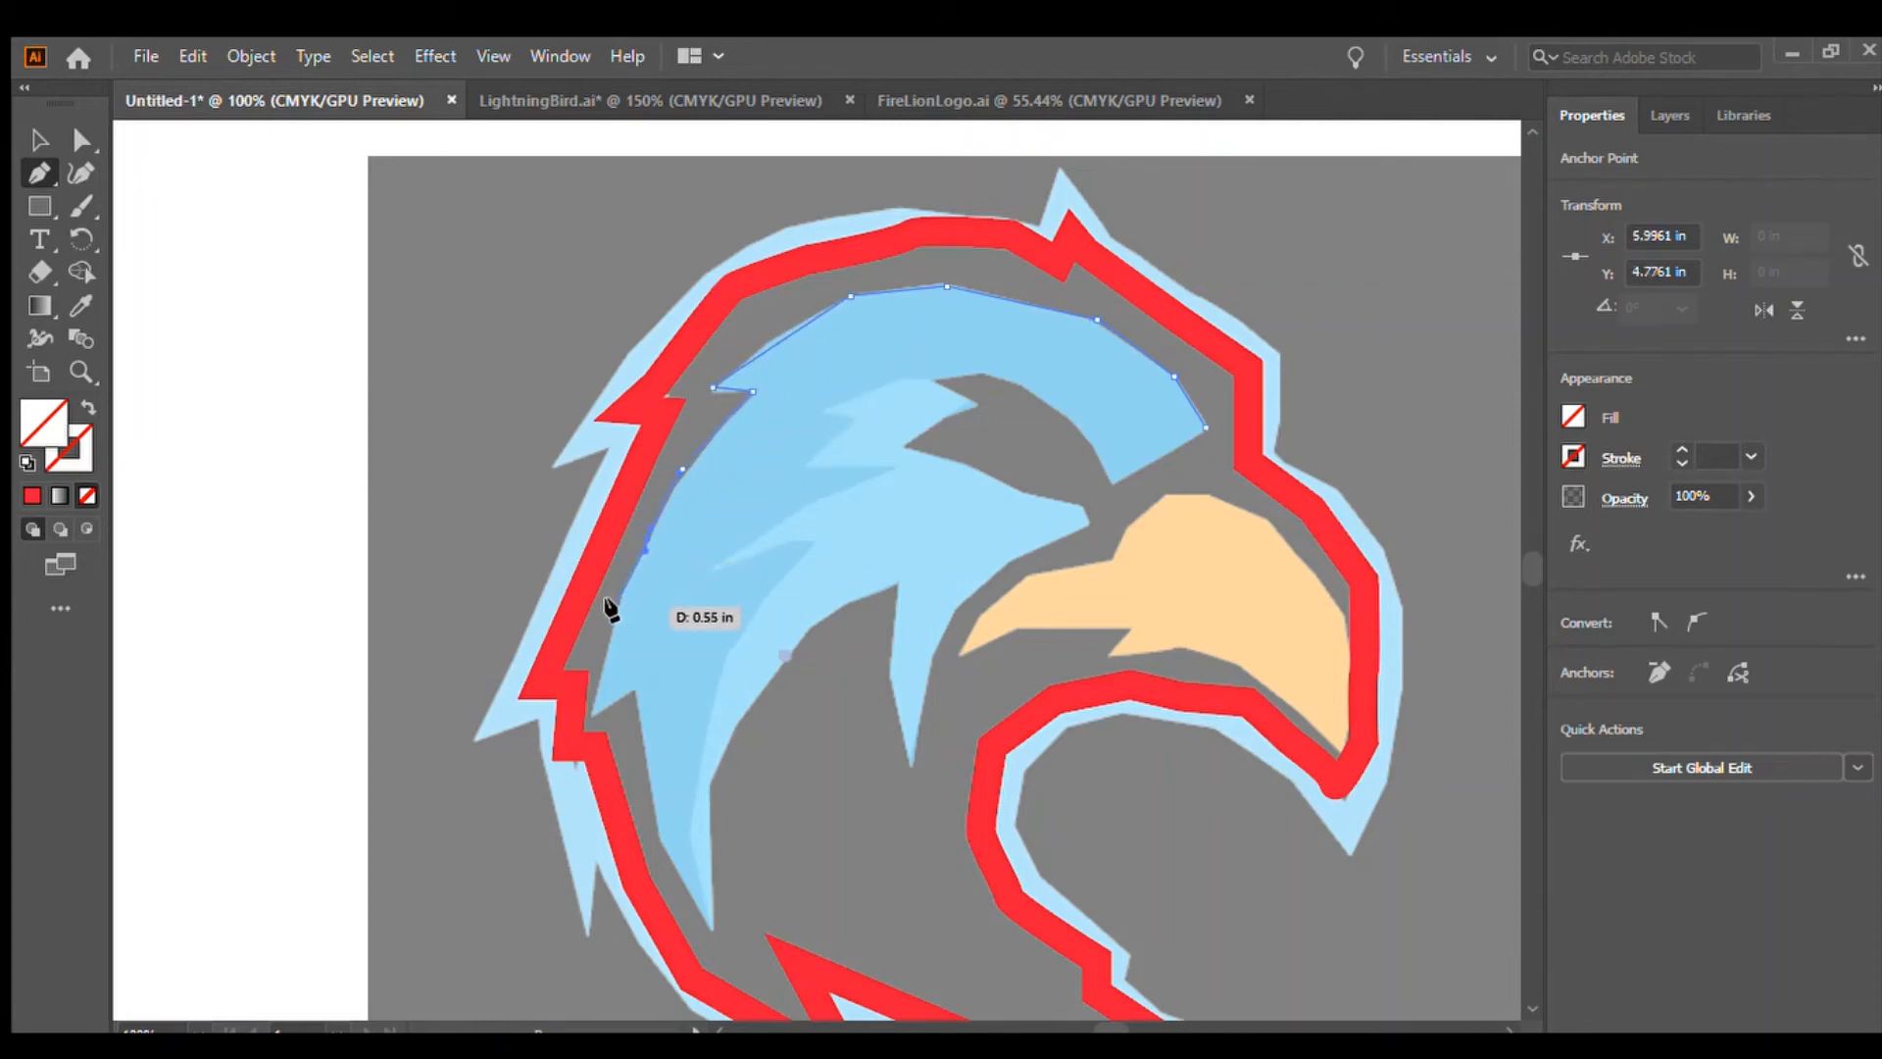
left_click(614, 614)
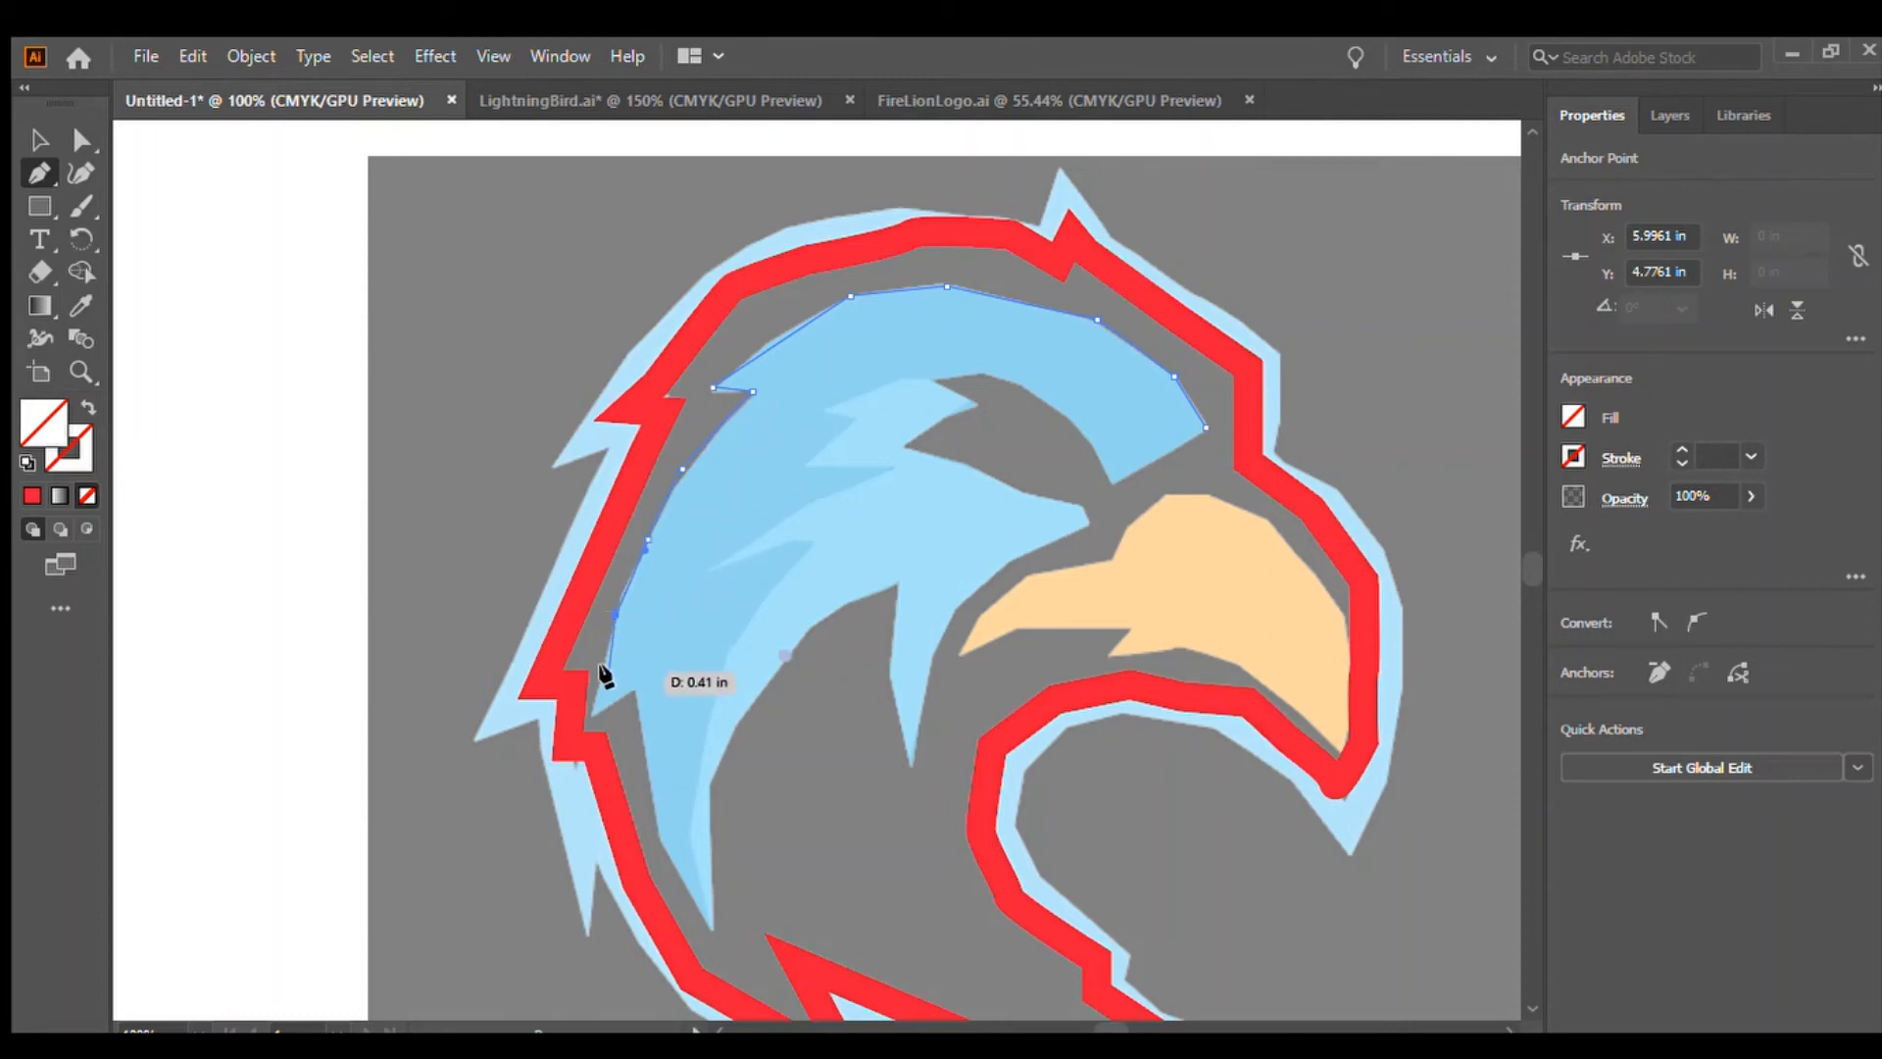
left_click(590, 719)
left_click(636, 683)
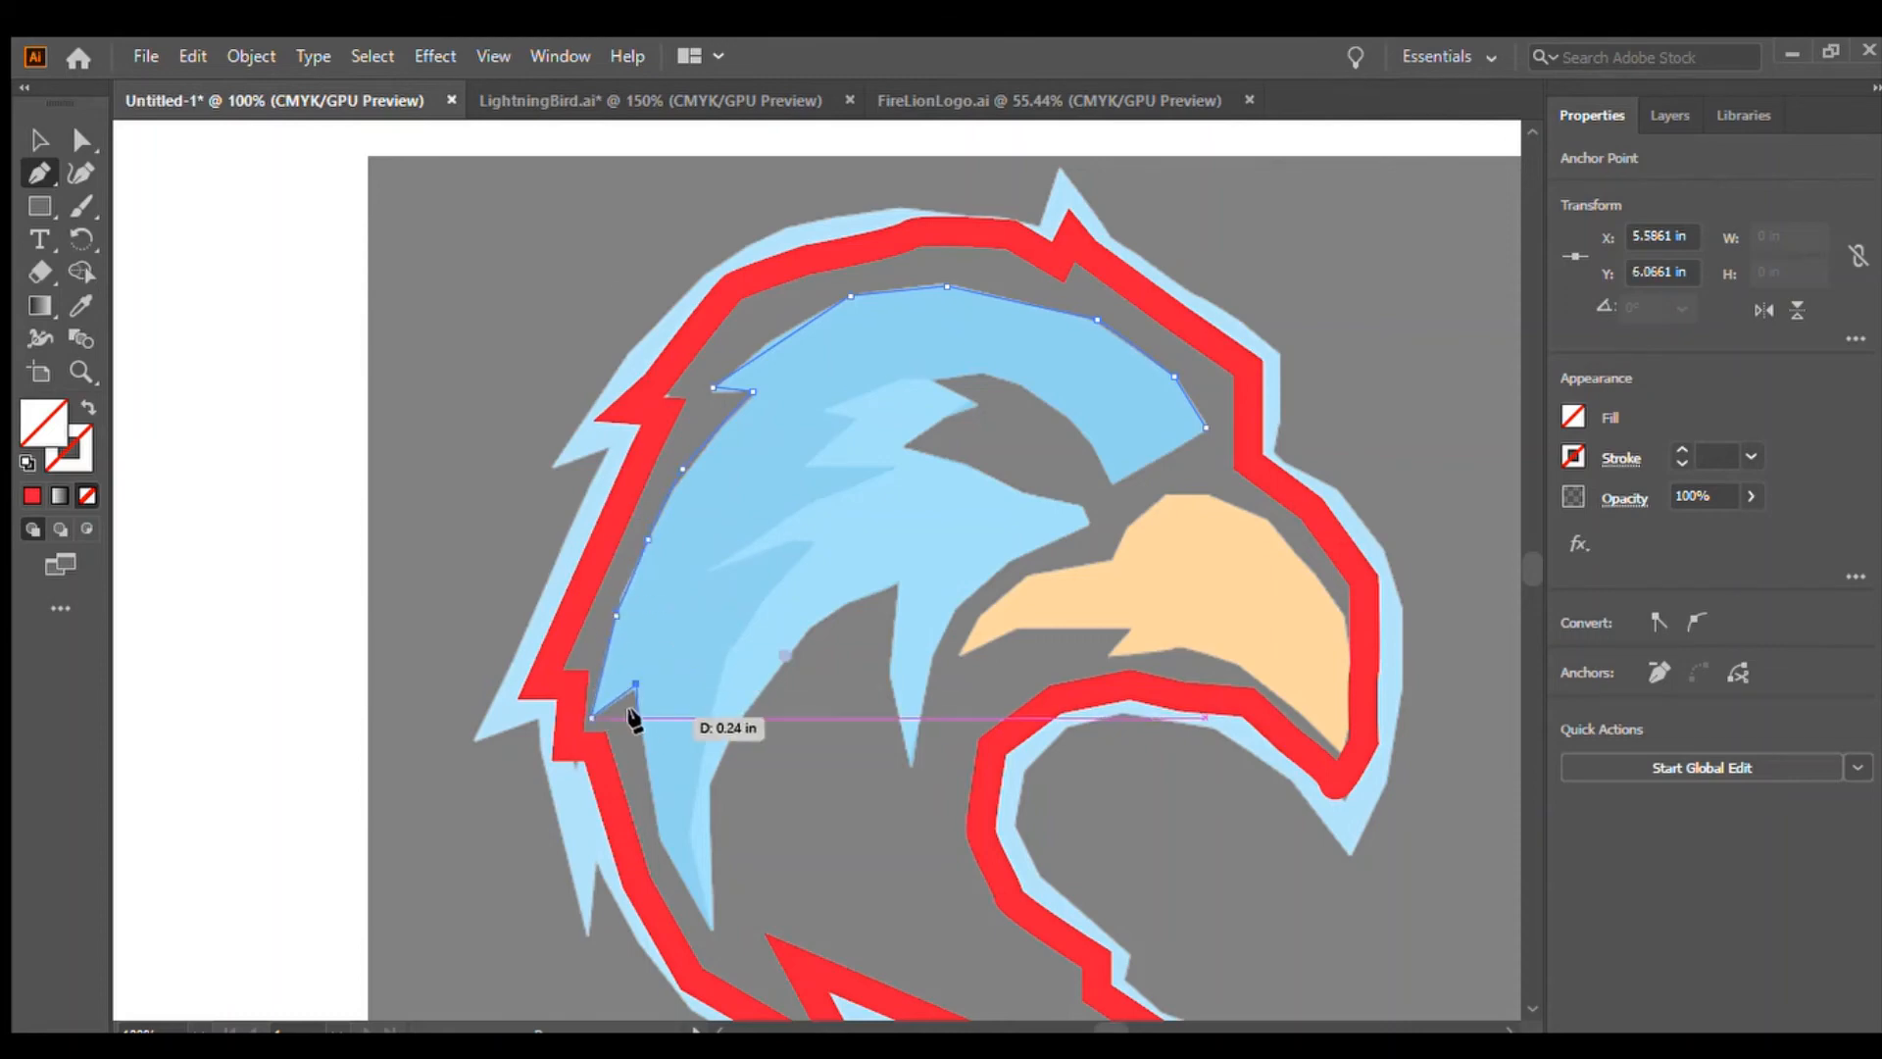
Continue the feather path down to its lower tip and back up around the inner spikes below the head
left_click(646, 737)
left_click(654, 803)
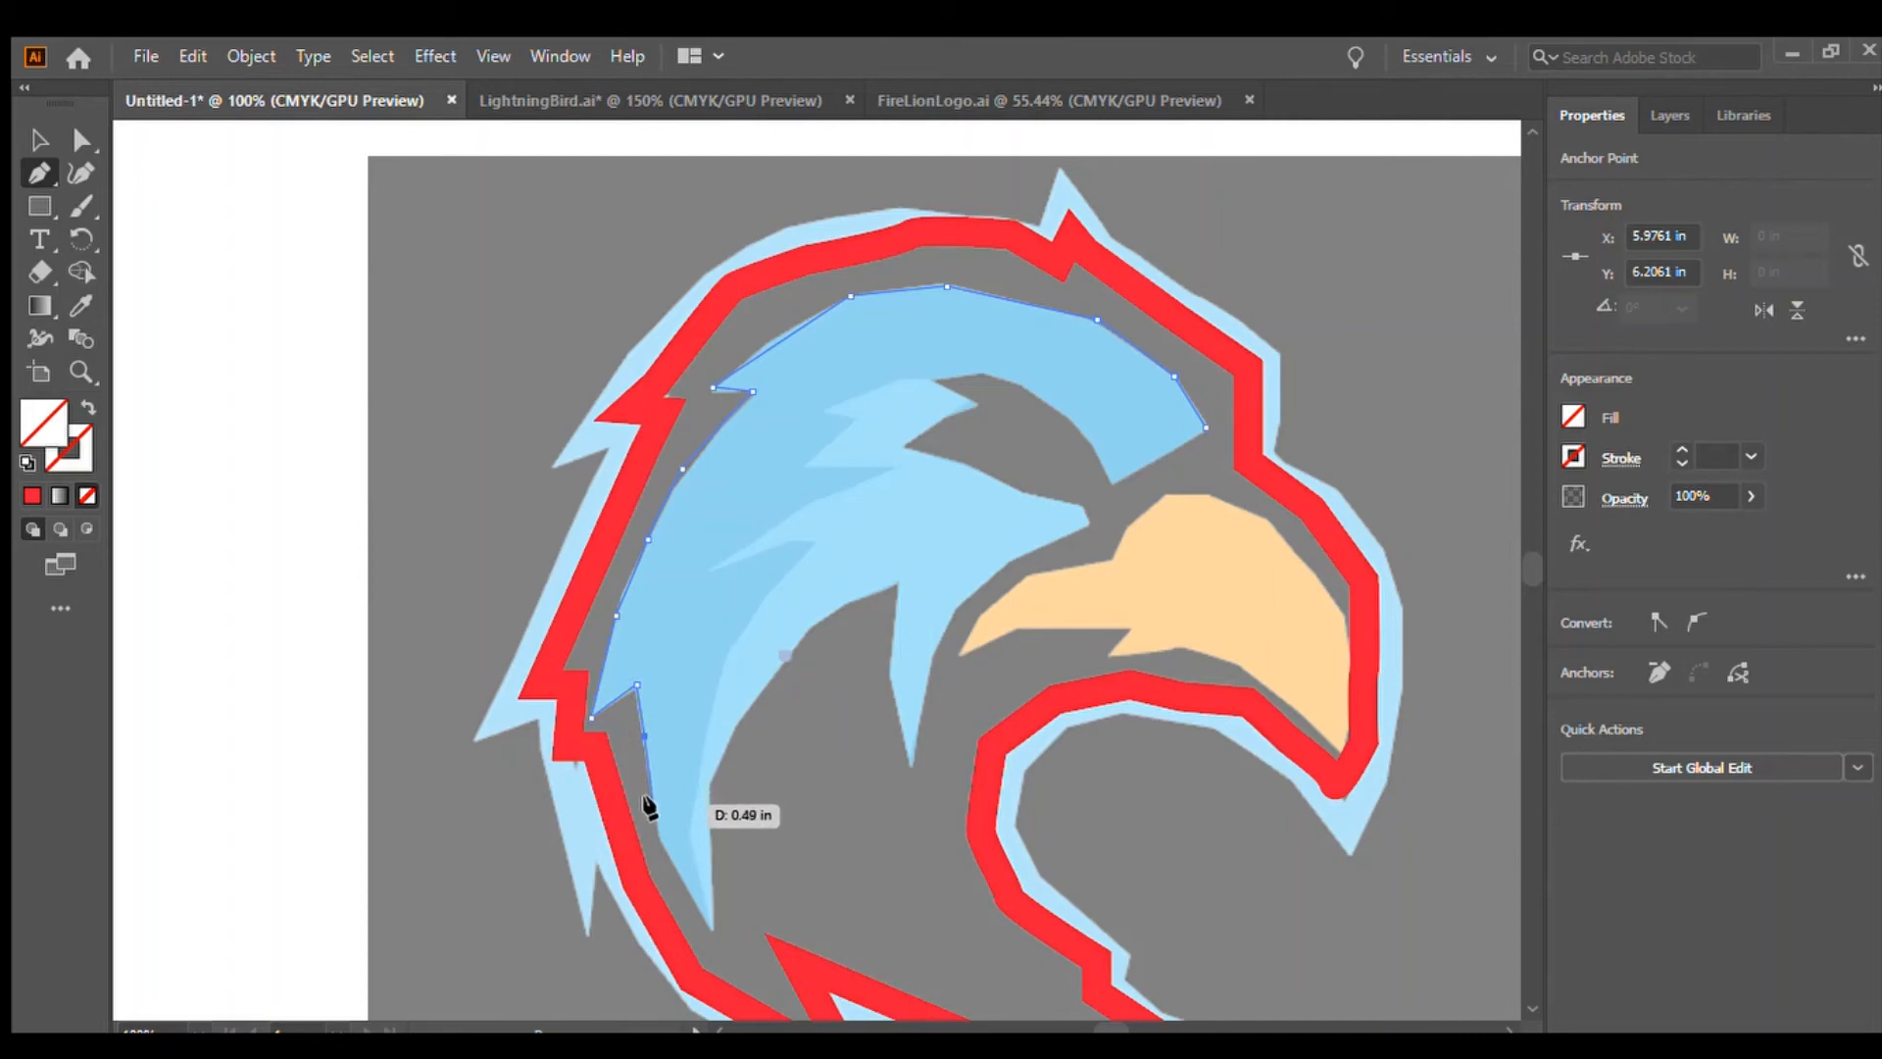
left_click(658, 846)
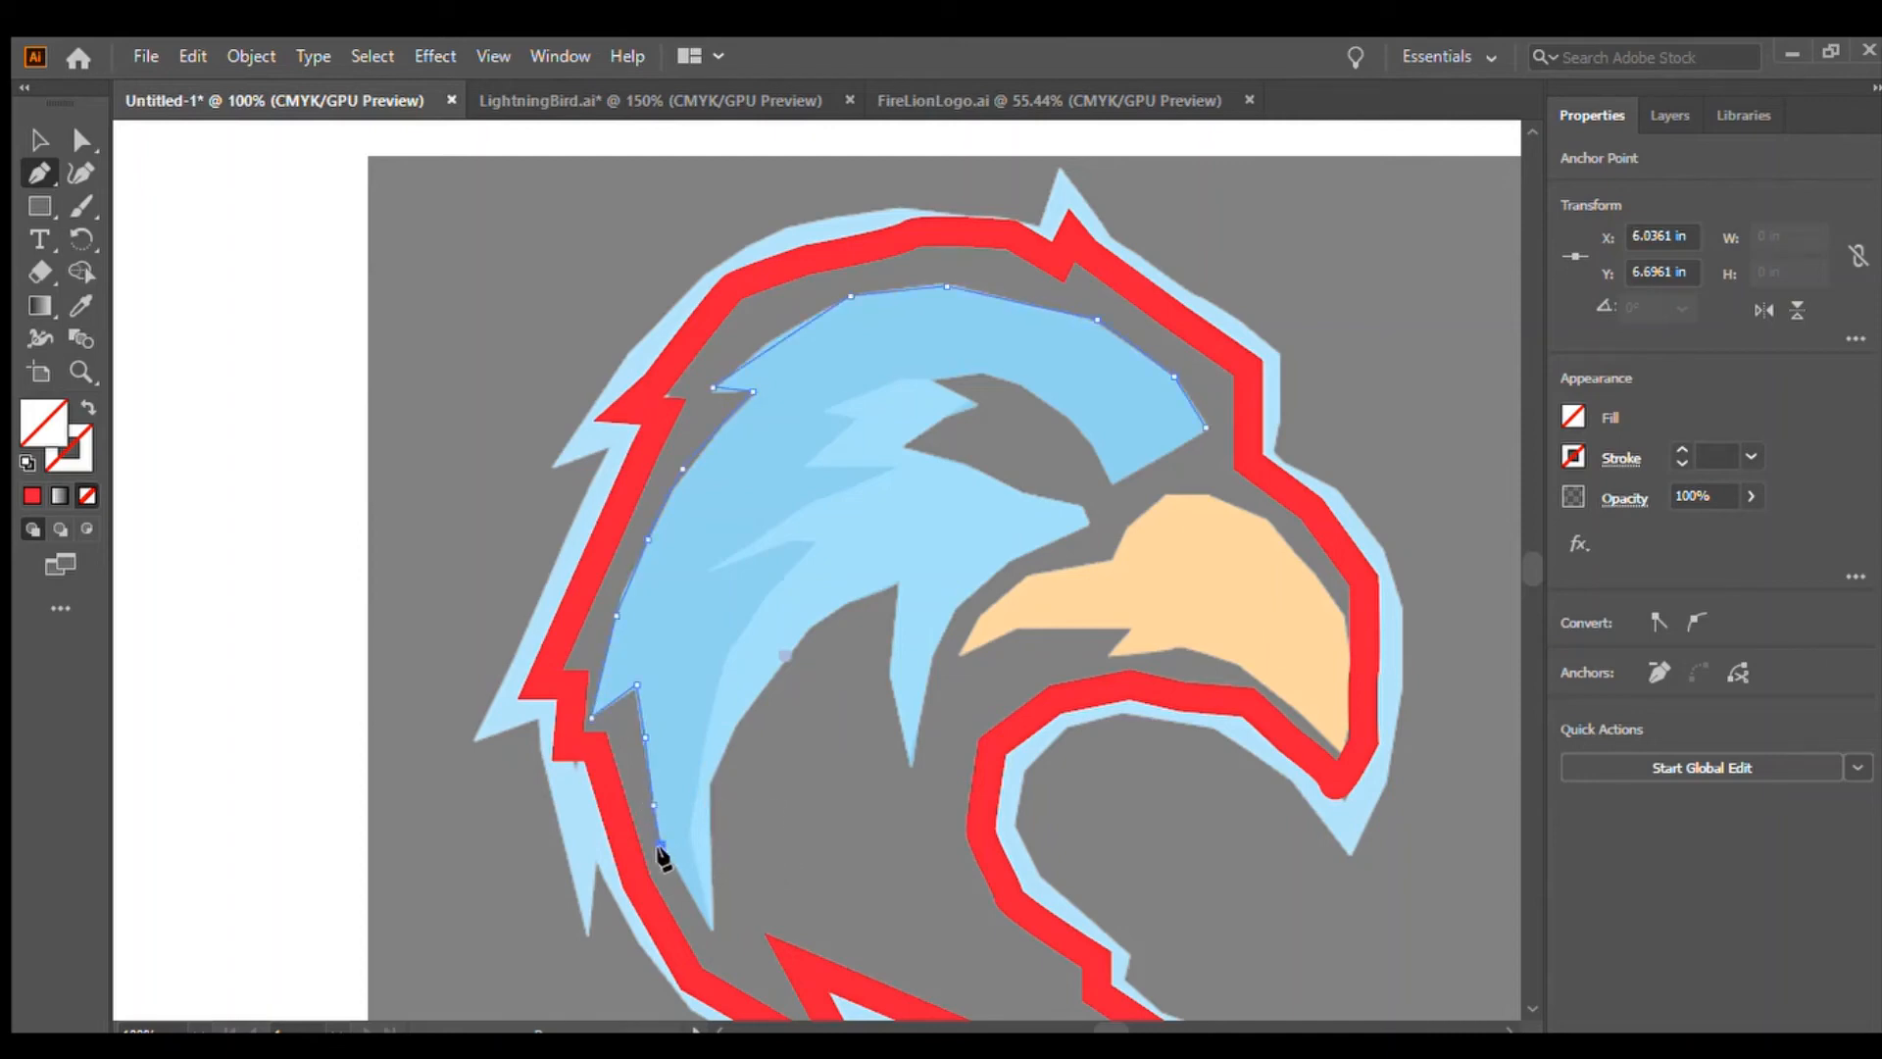
left_click(708, 928)
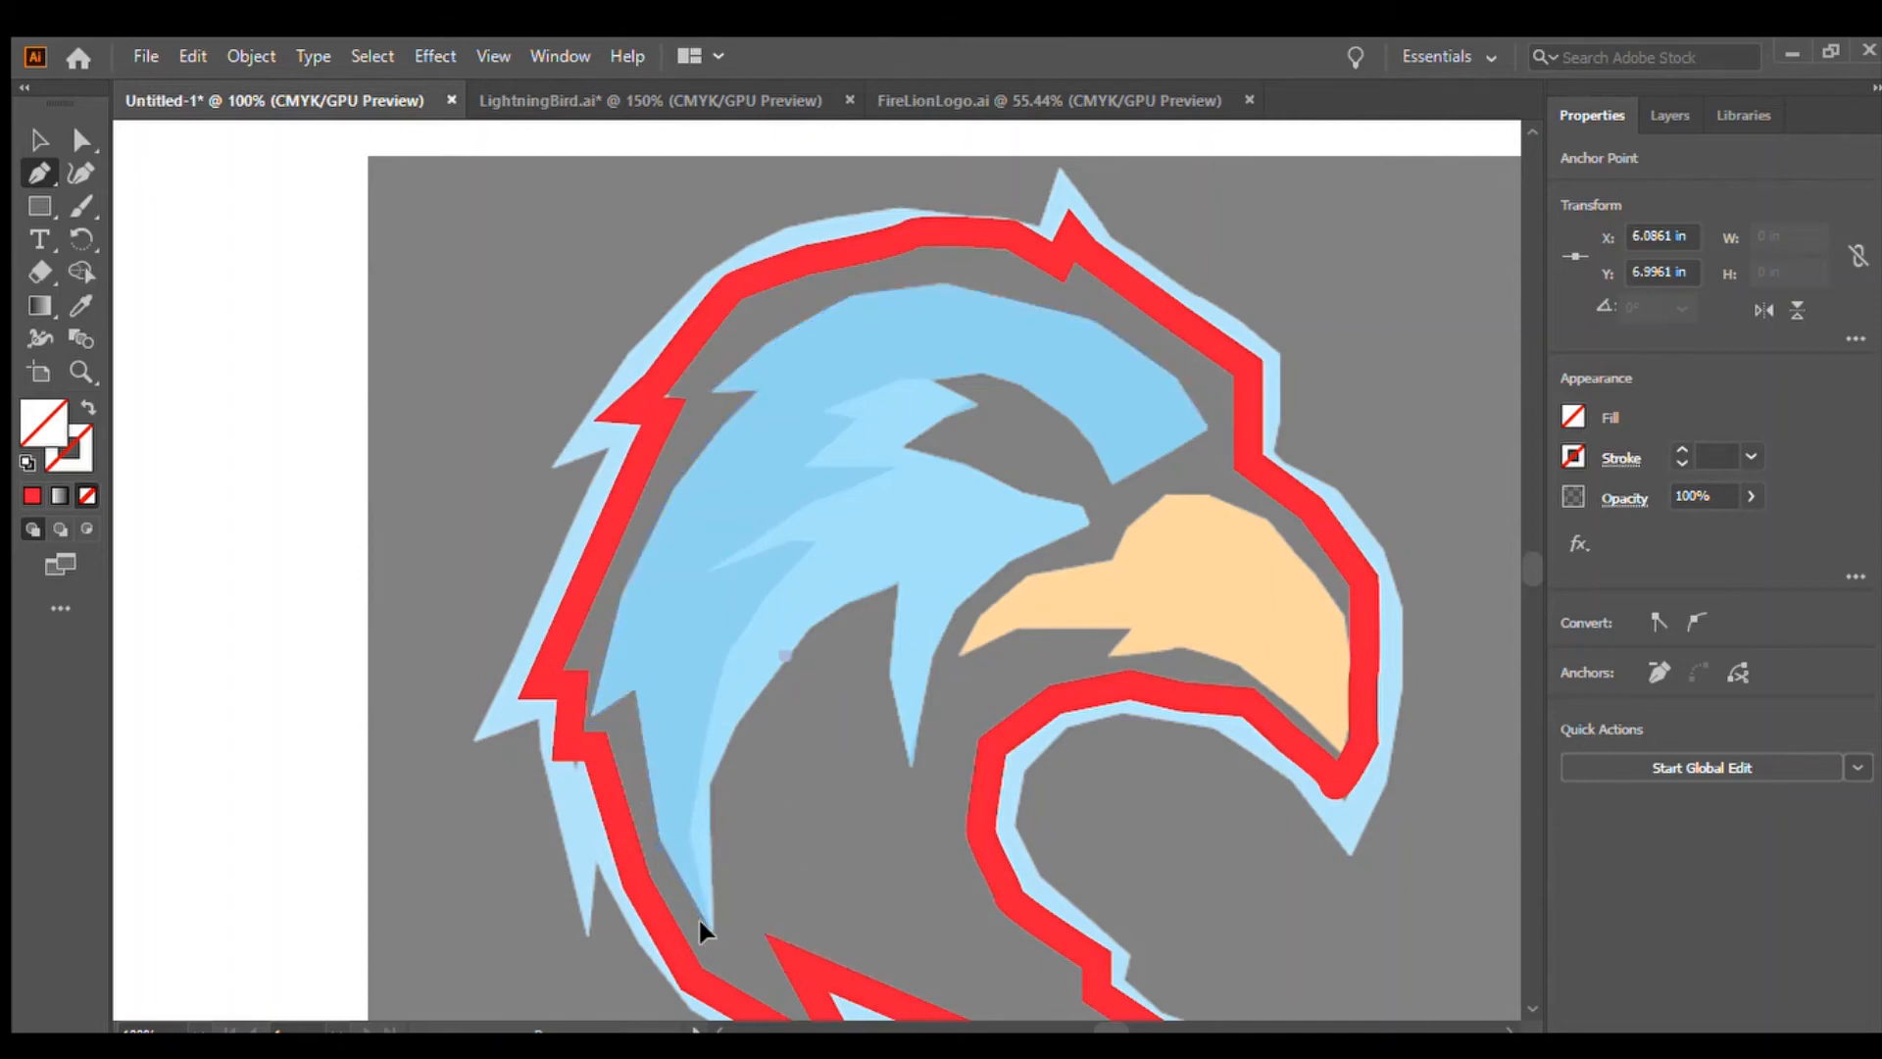
left_click(714, 783)
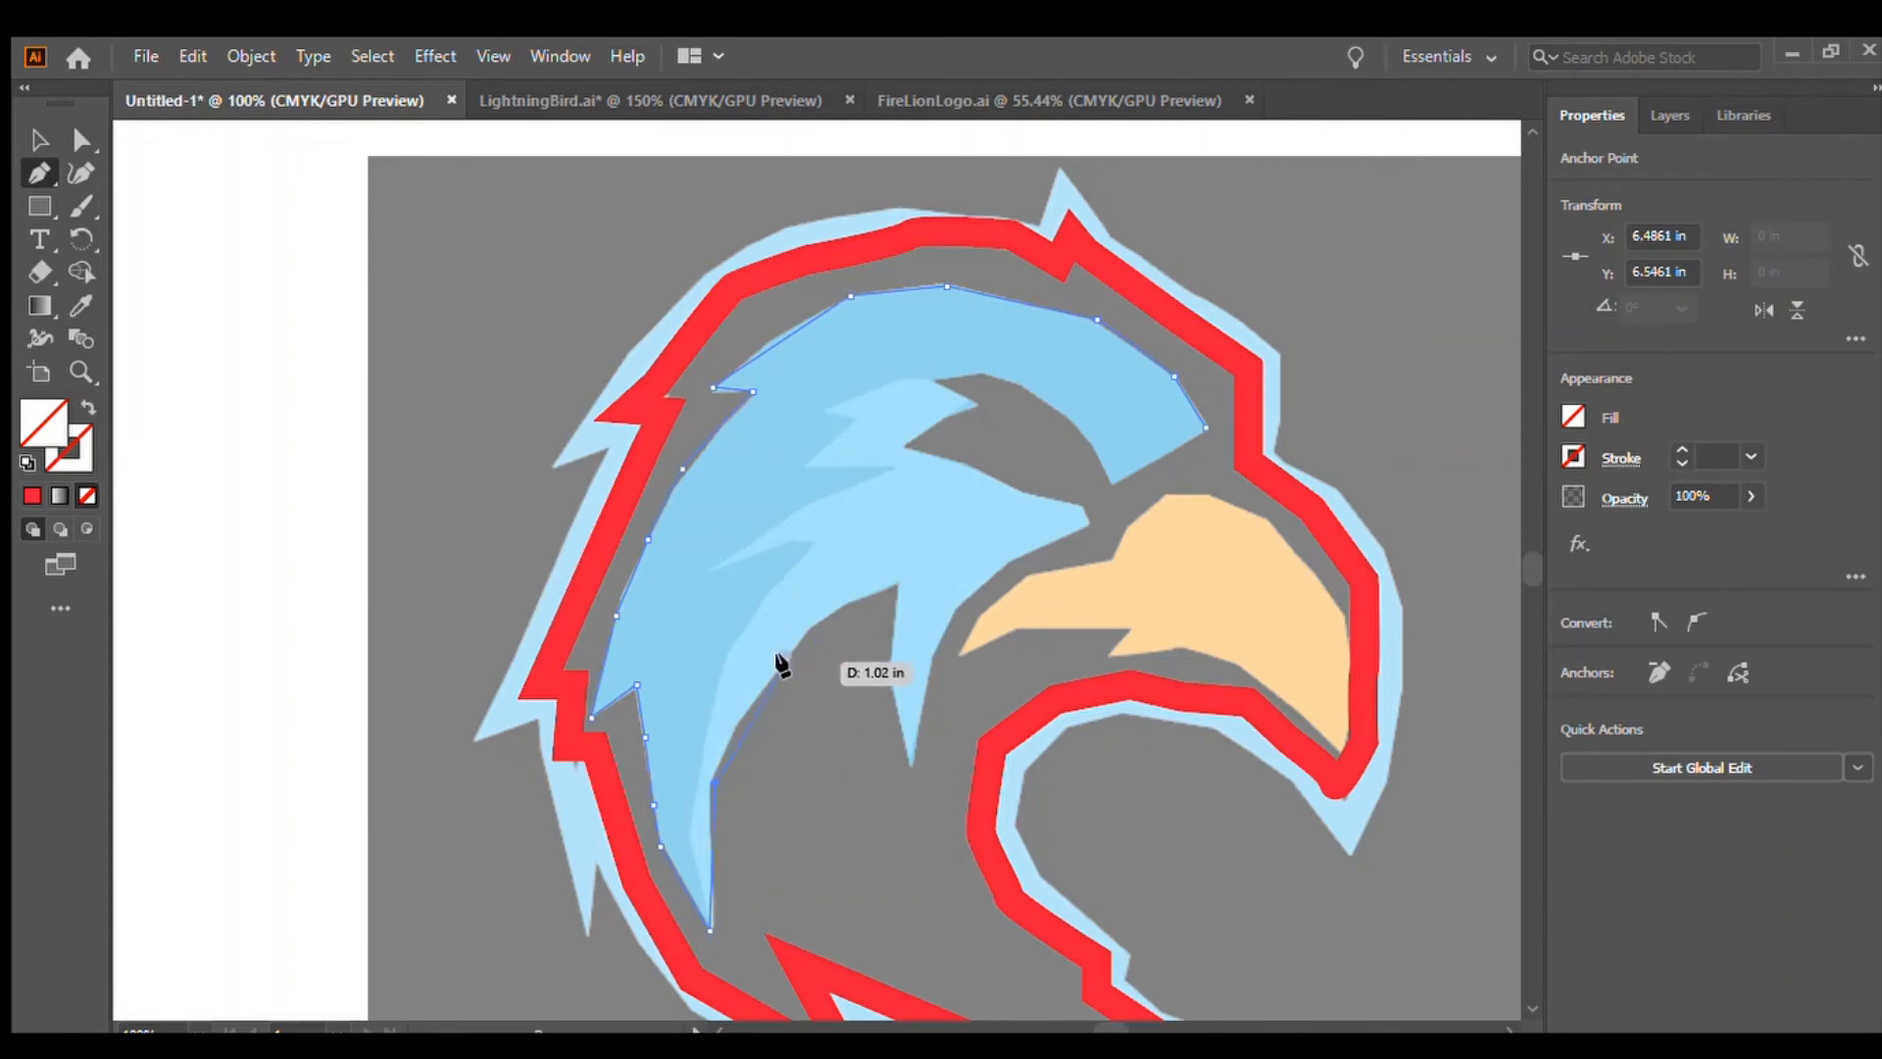
left_click(783, 658)
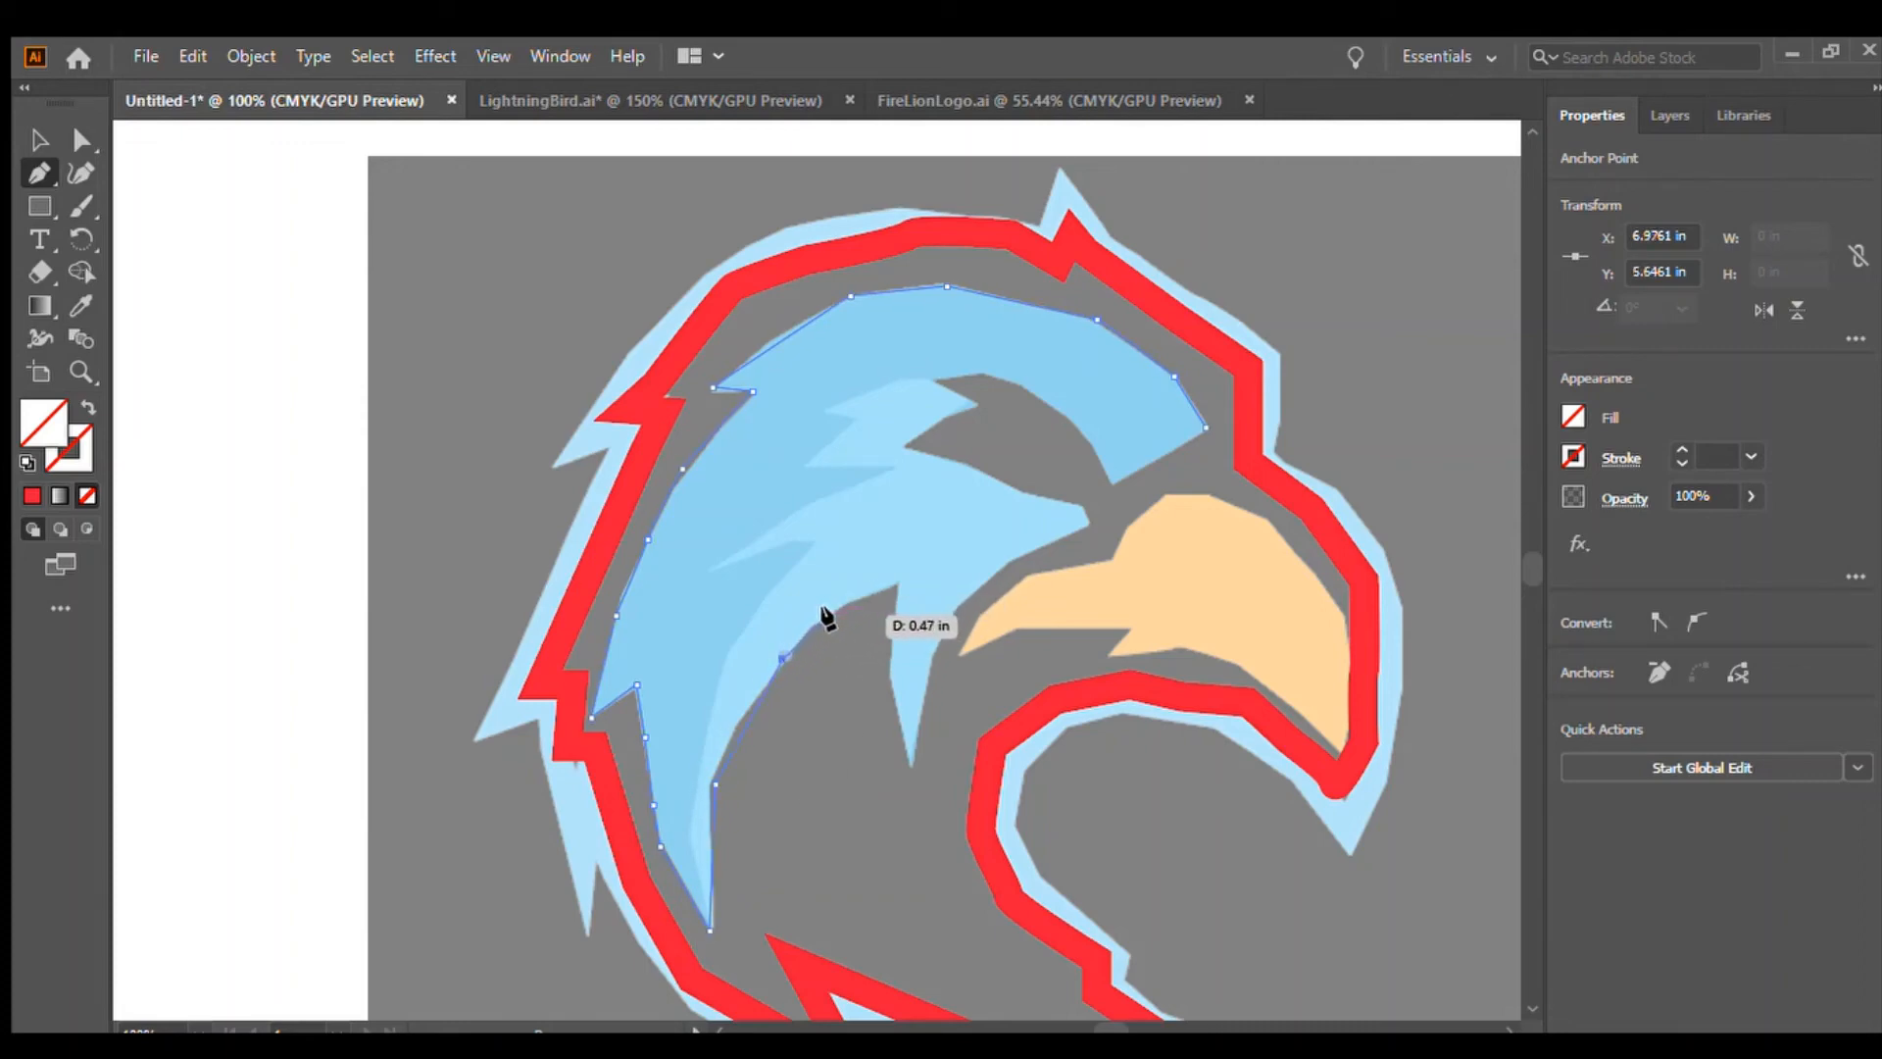
left_click(826, 615)
left_click(898, 583)
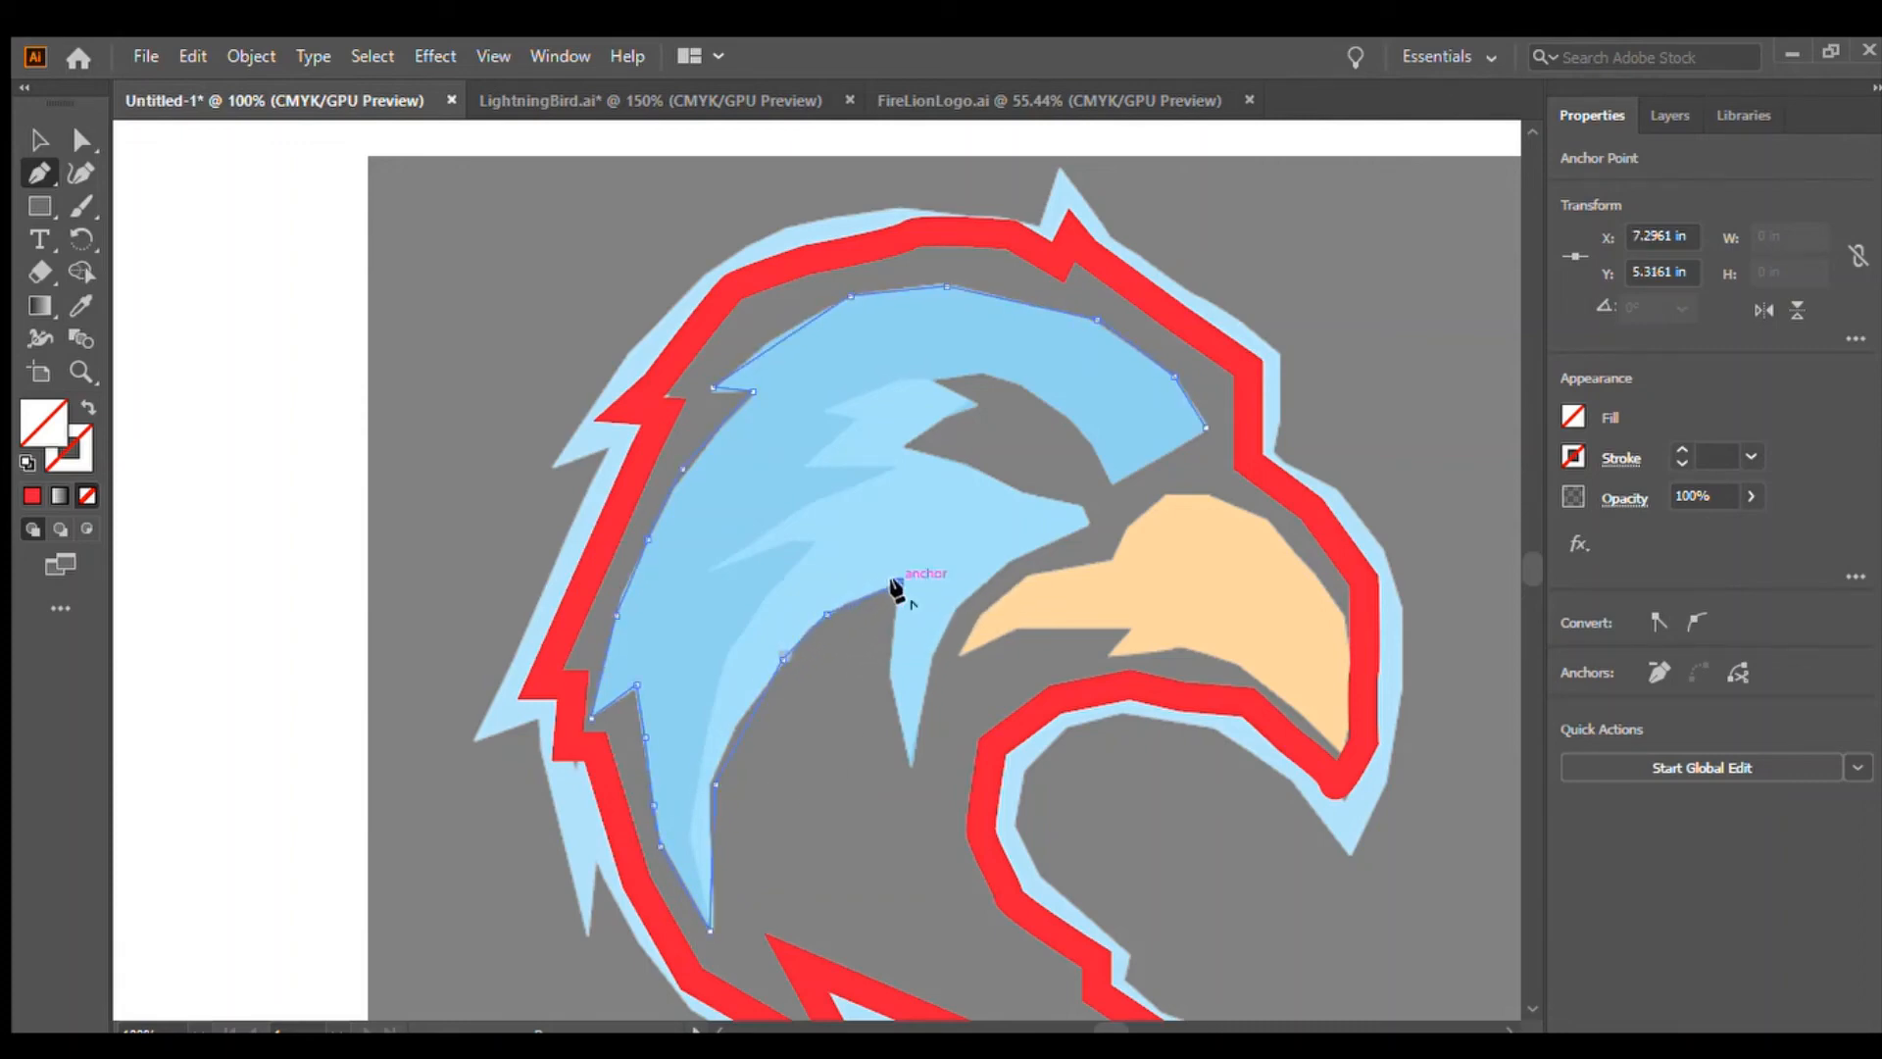
left_click(886, 674)
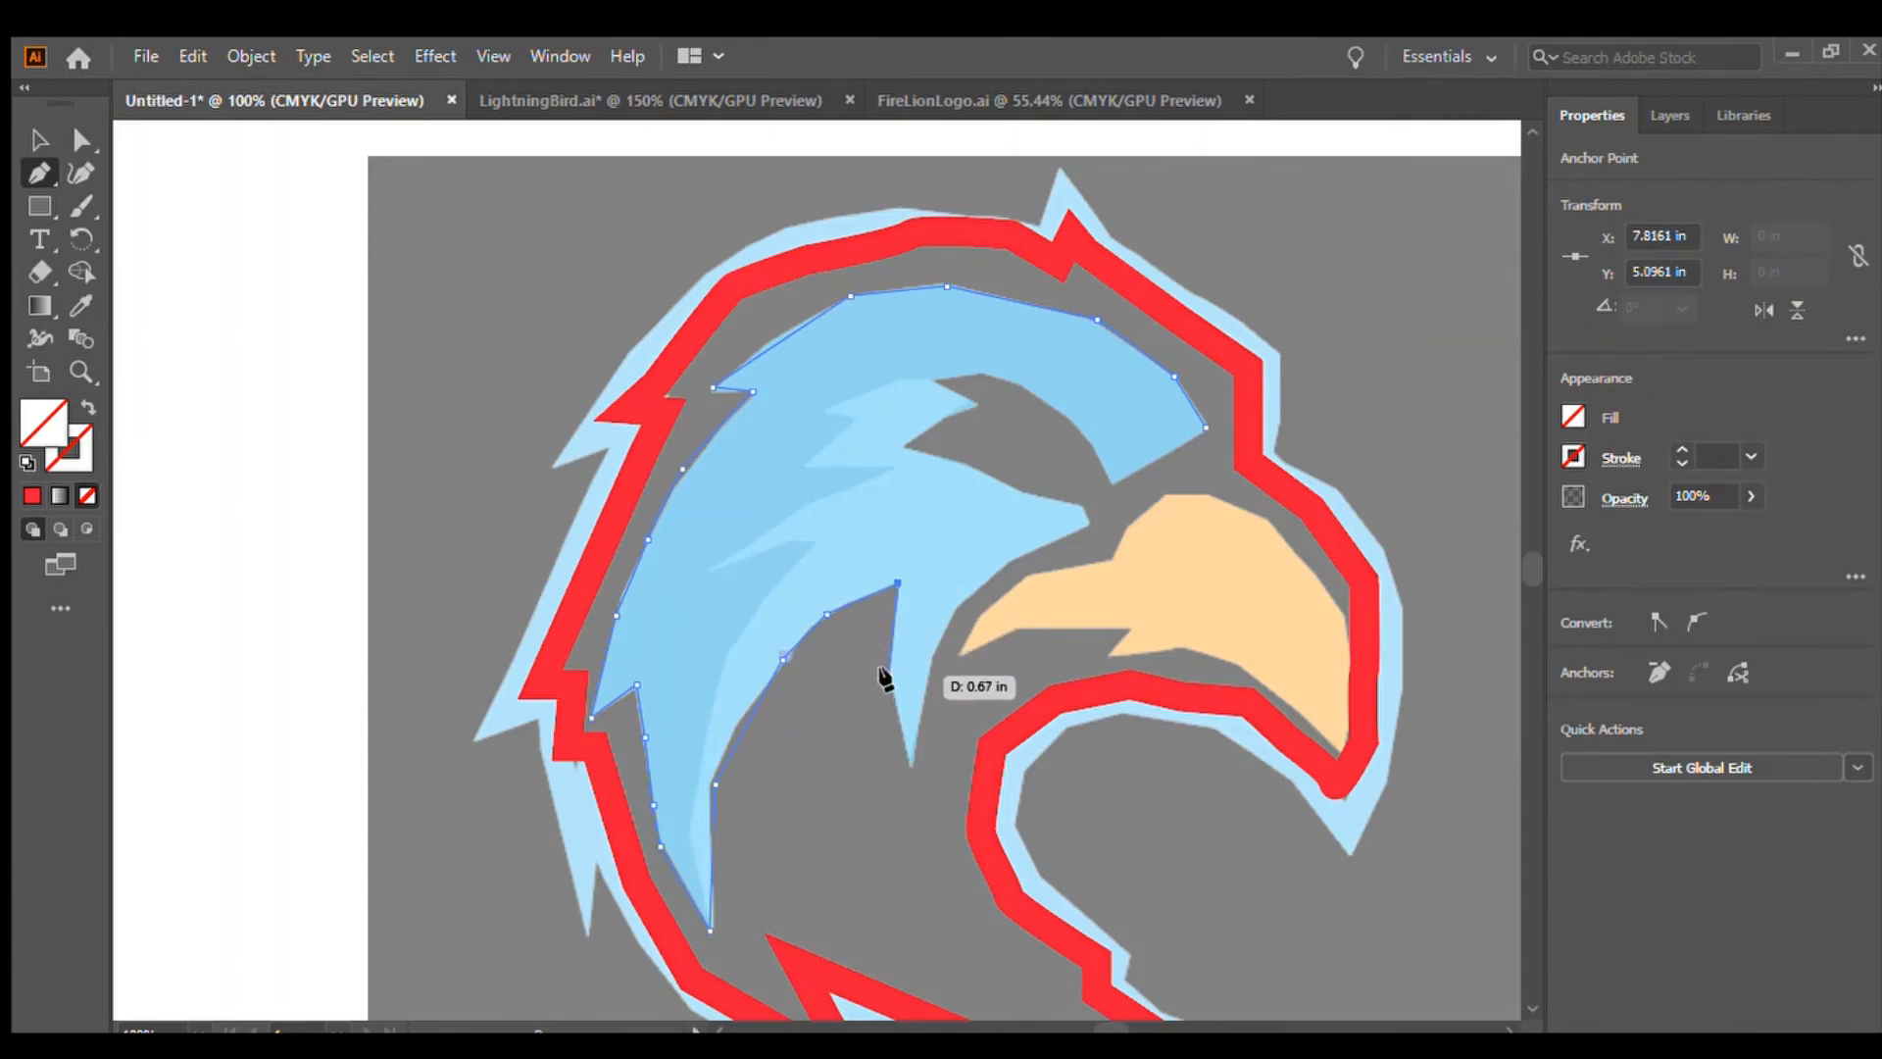
left_click(911, 768)
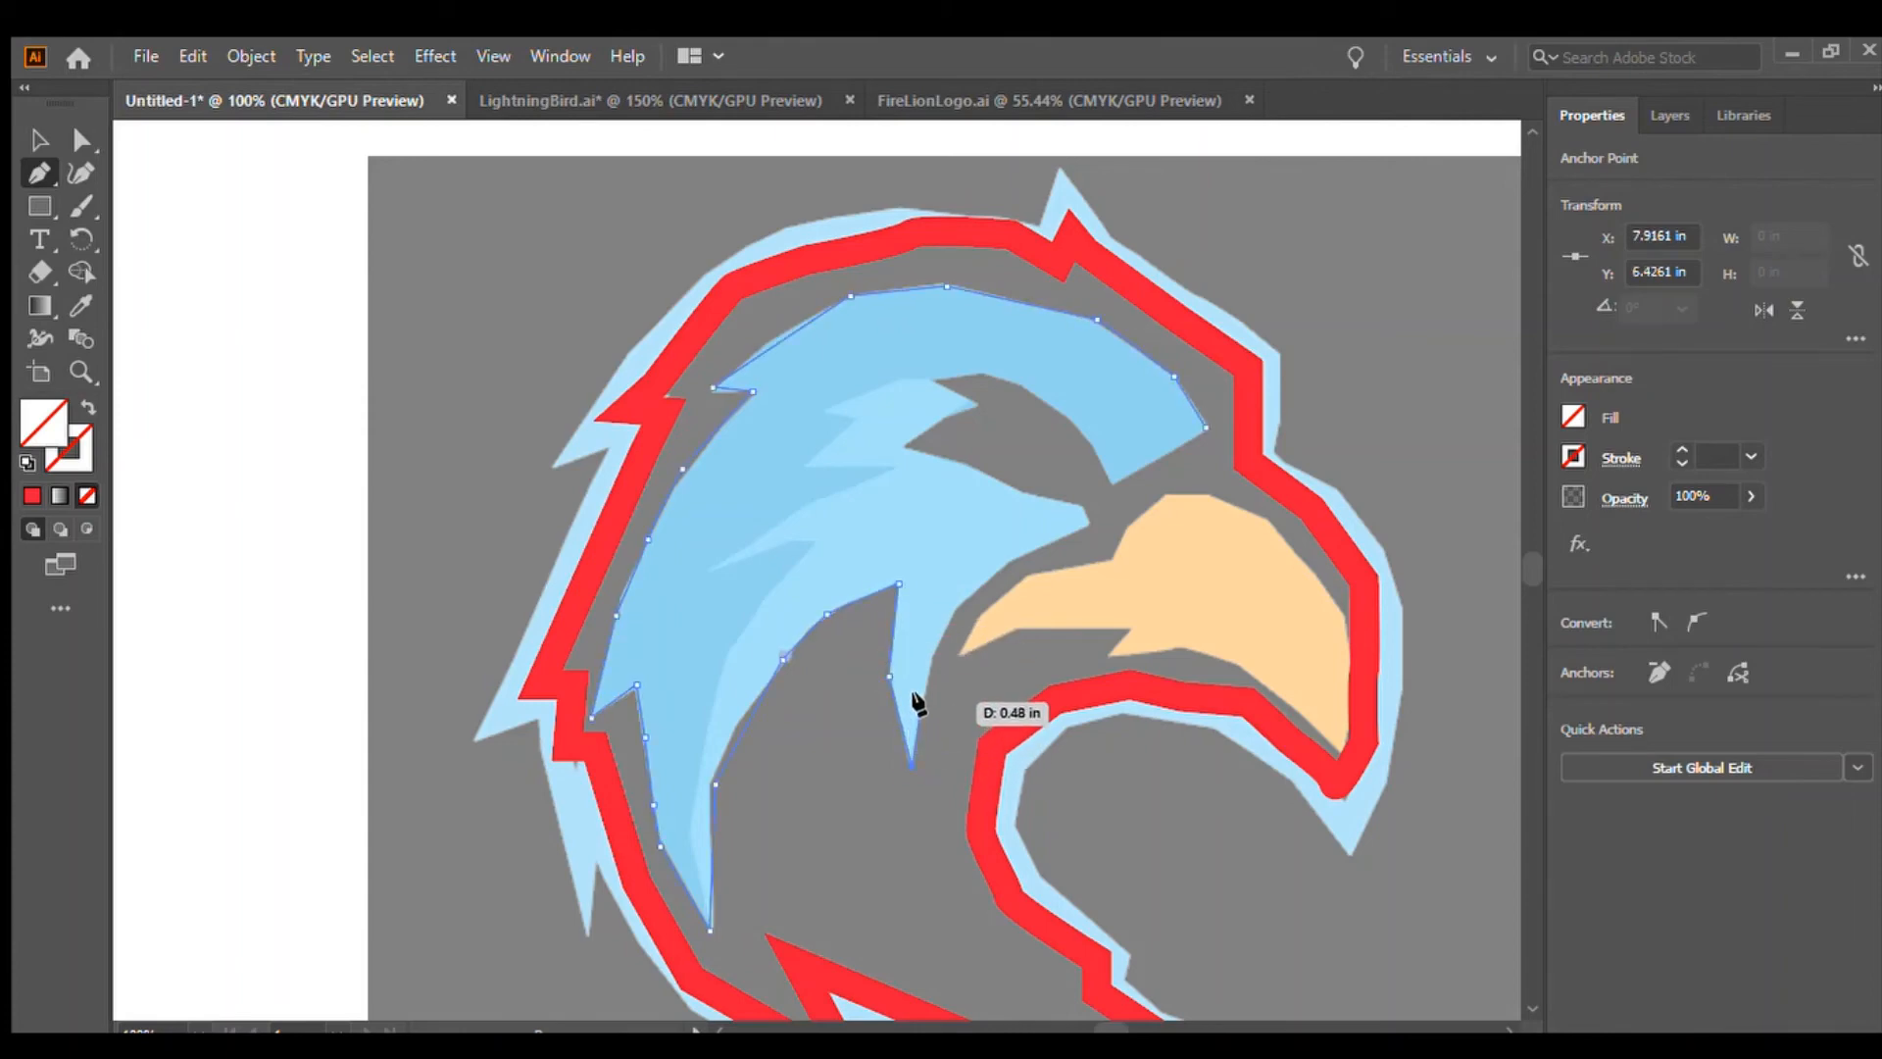
Trace the path along the beak side, around the eye notch and across the top, closing the upper feather shape
left_click(922, 697)
left_click(958, 608)
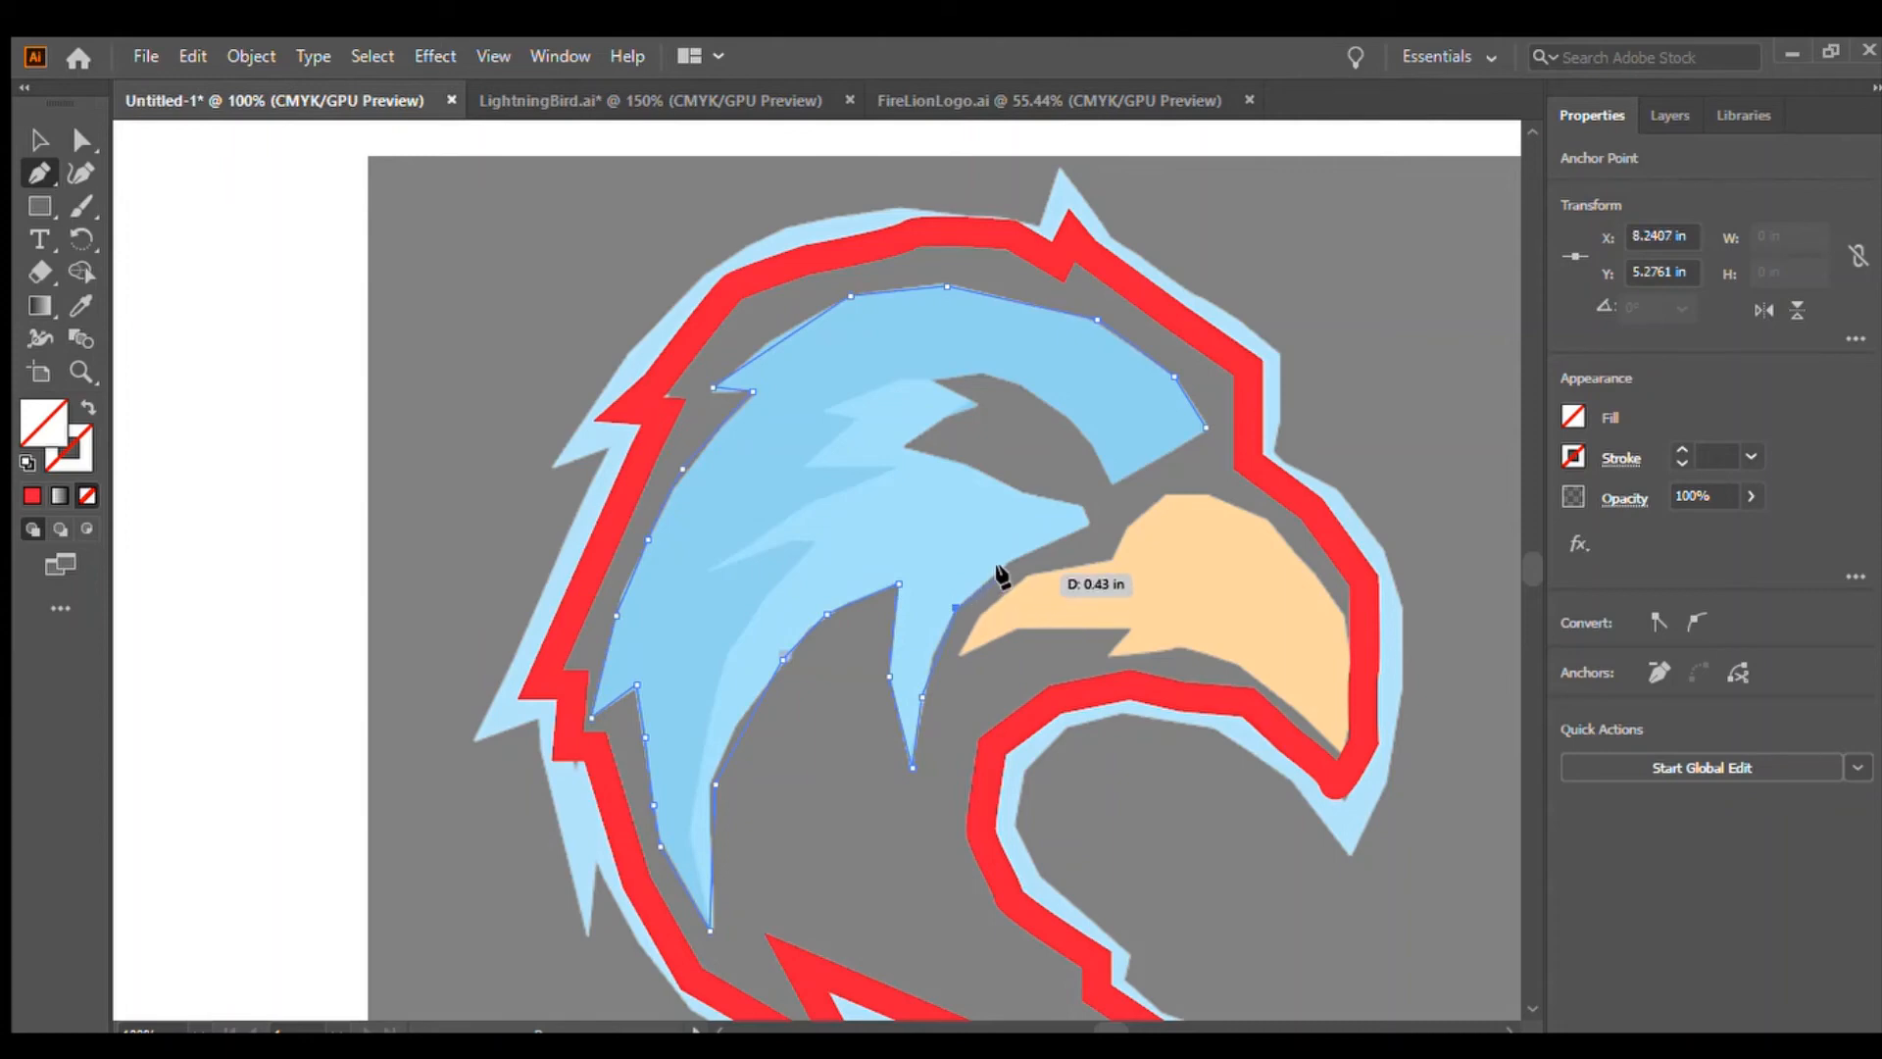
left_click(1012, 561)
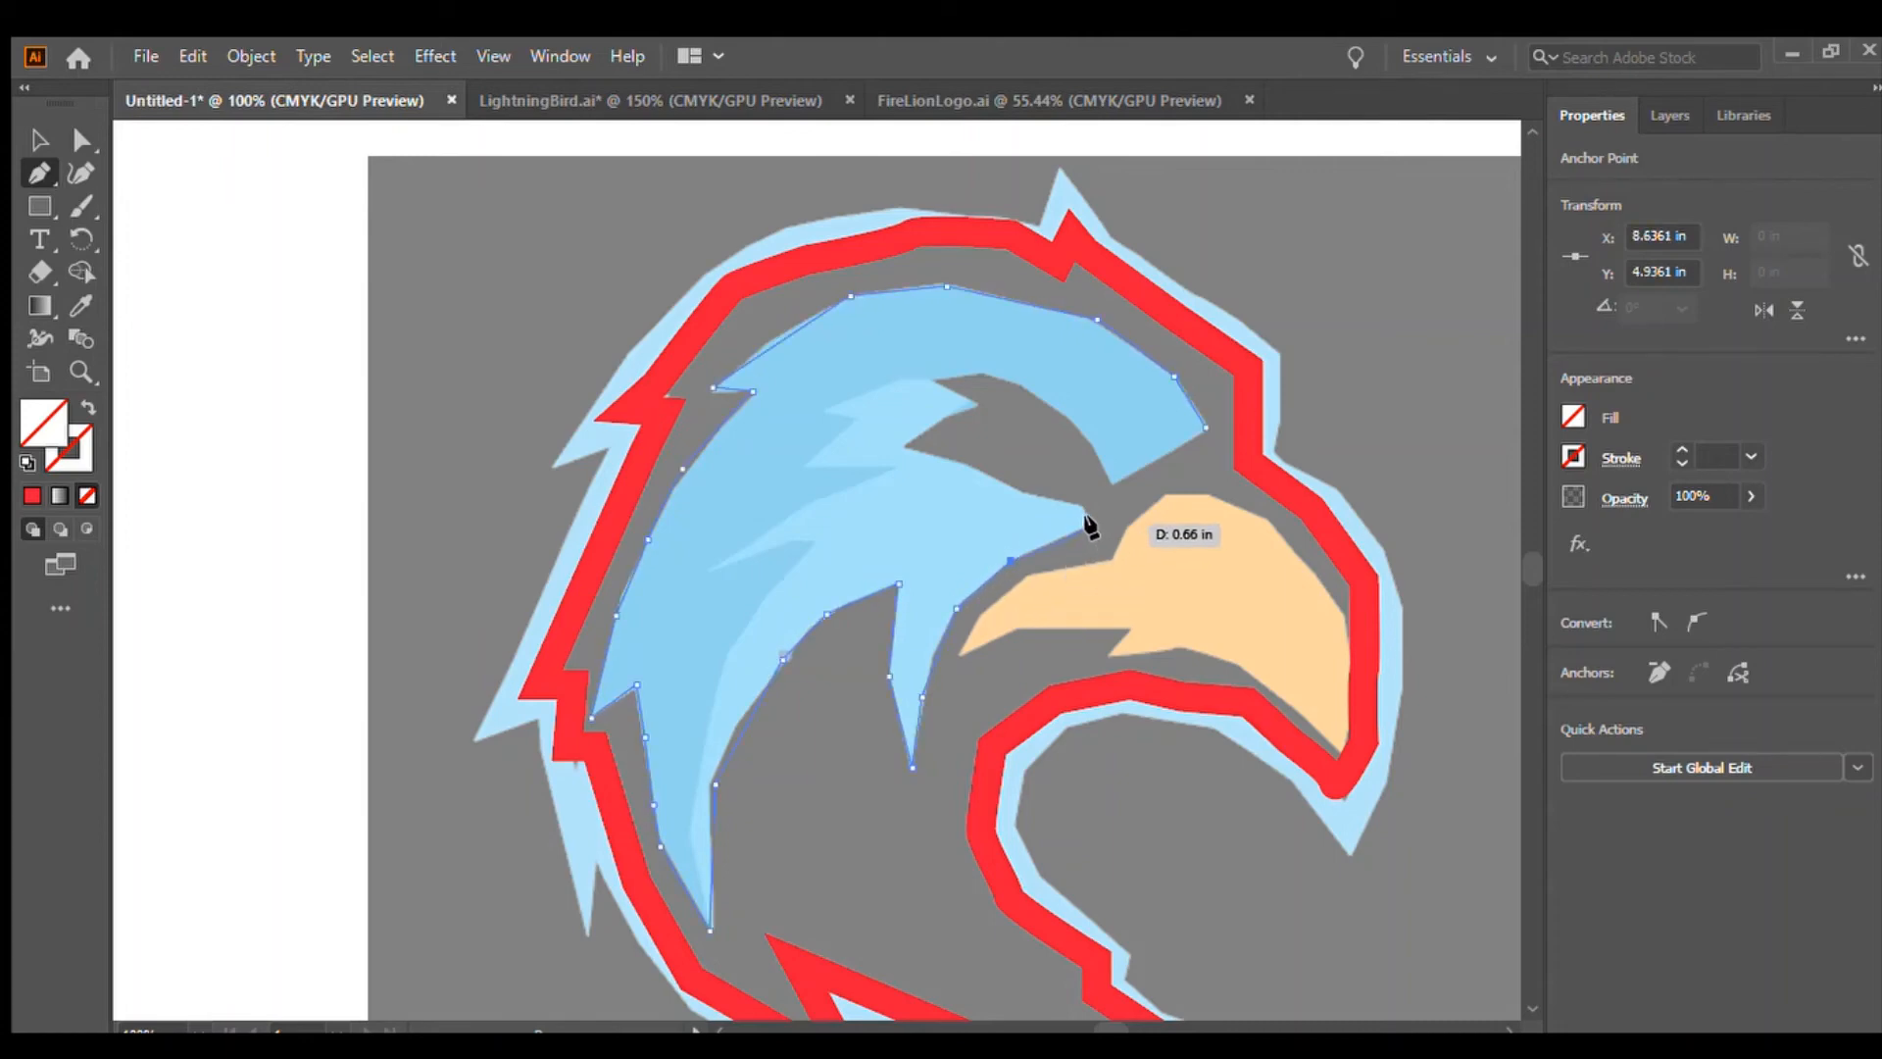
left_click(1085, 518)
left_click_drag(1073, 502, 968, 468)
left_click(957, 463)
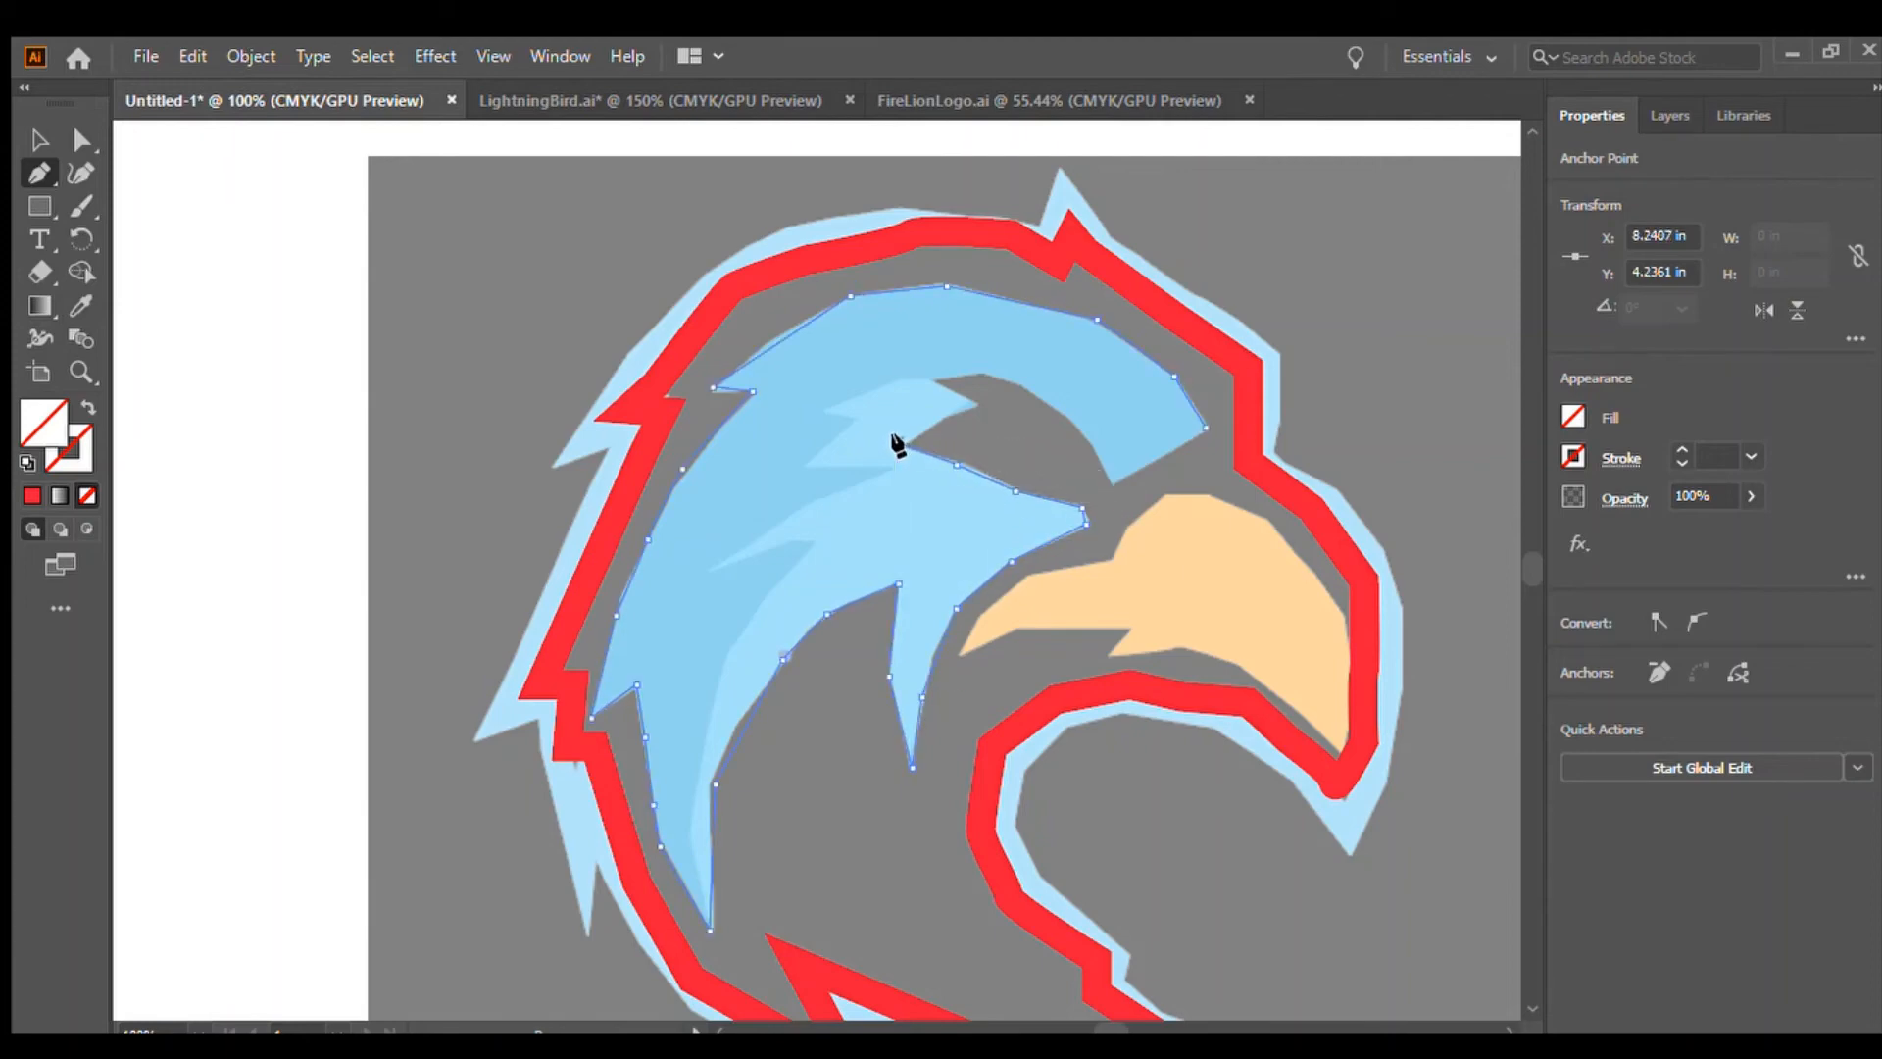
left_click(898, 441)
left_click(971, 402)
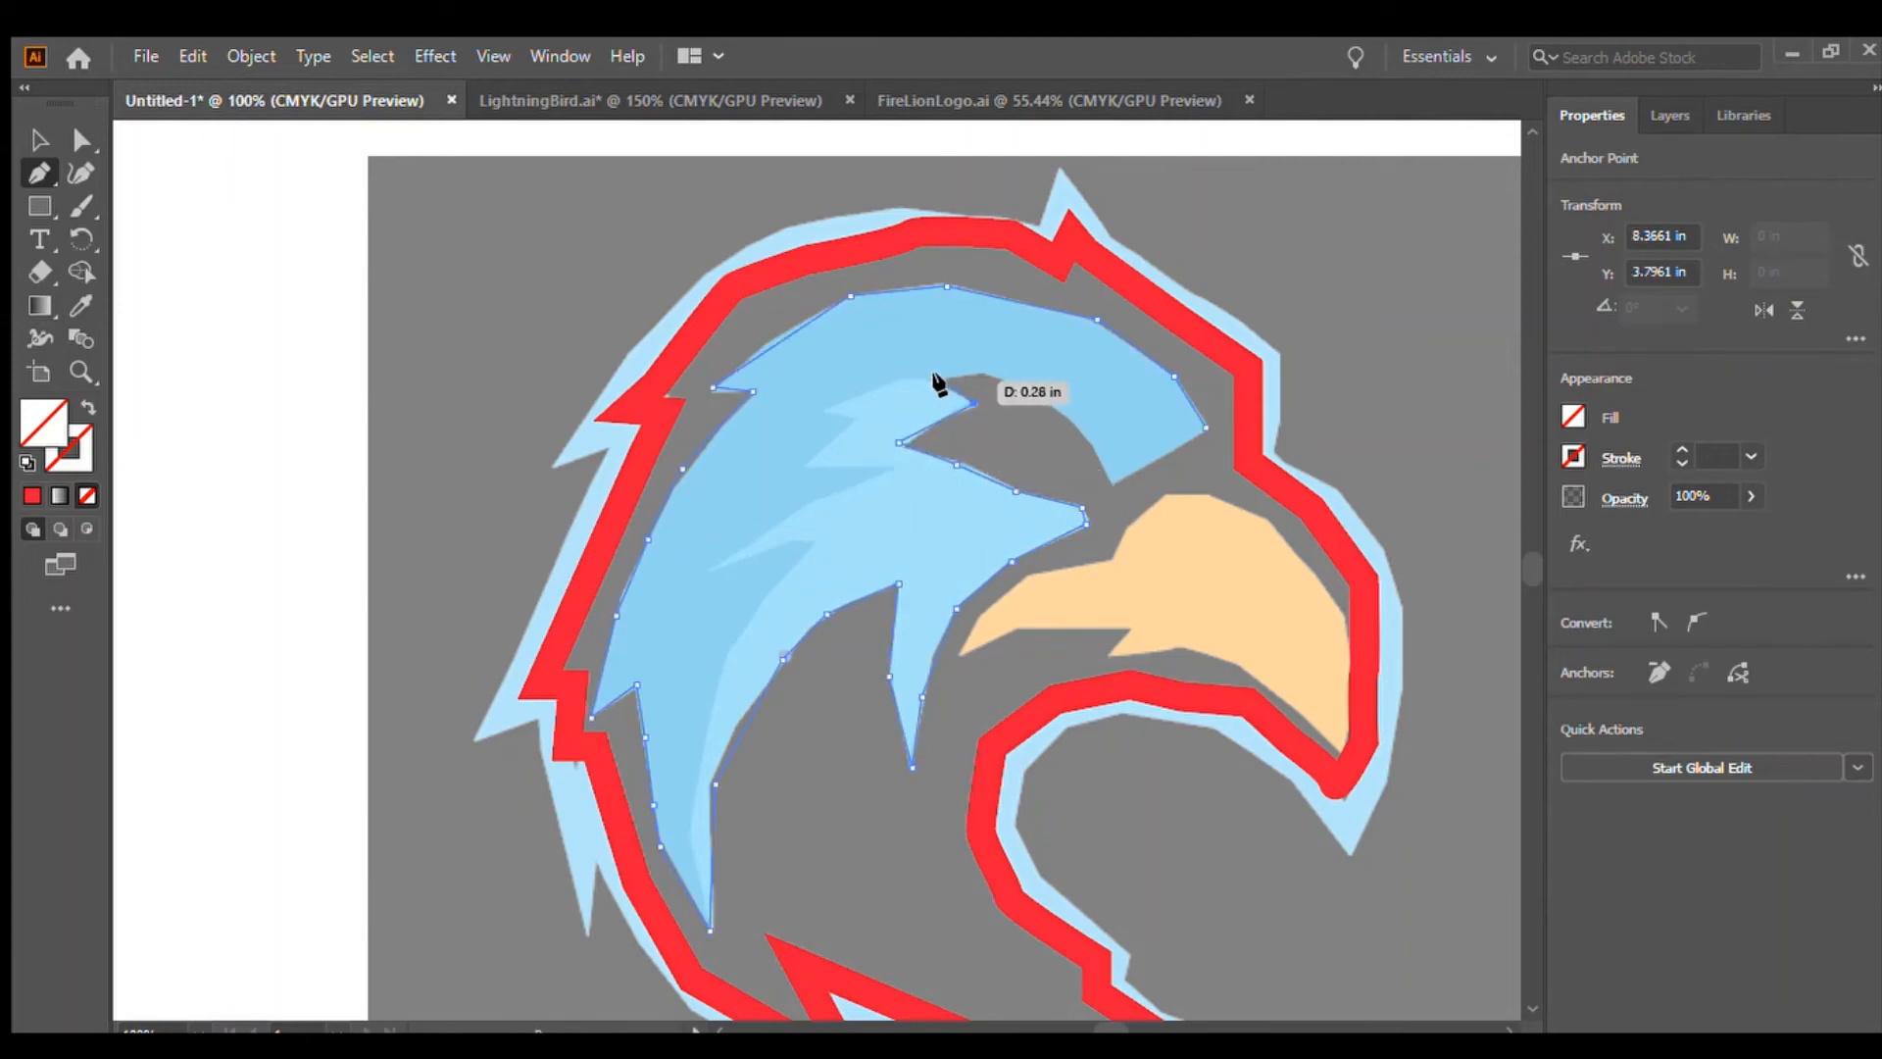
left_click(934, 381)
left_click(969, 376)
left_click(1009, 377)
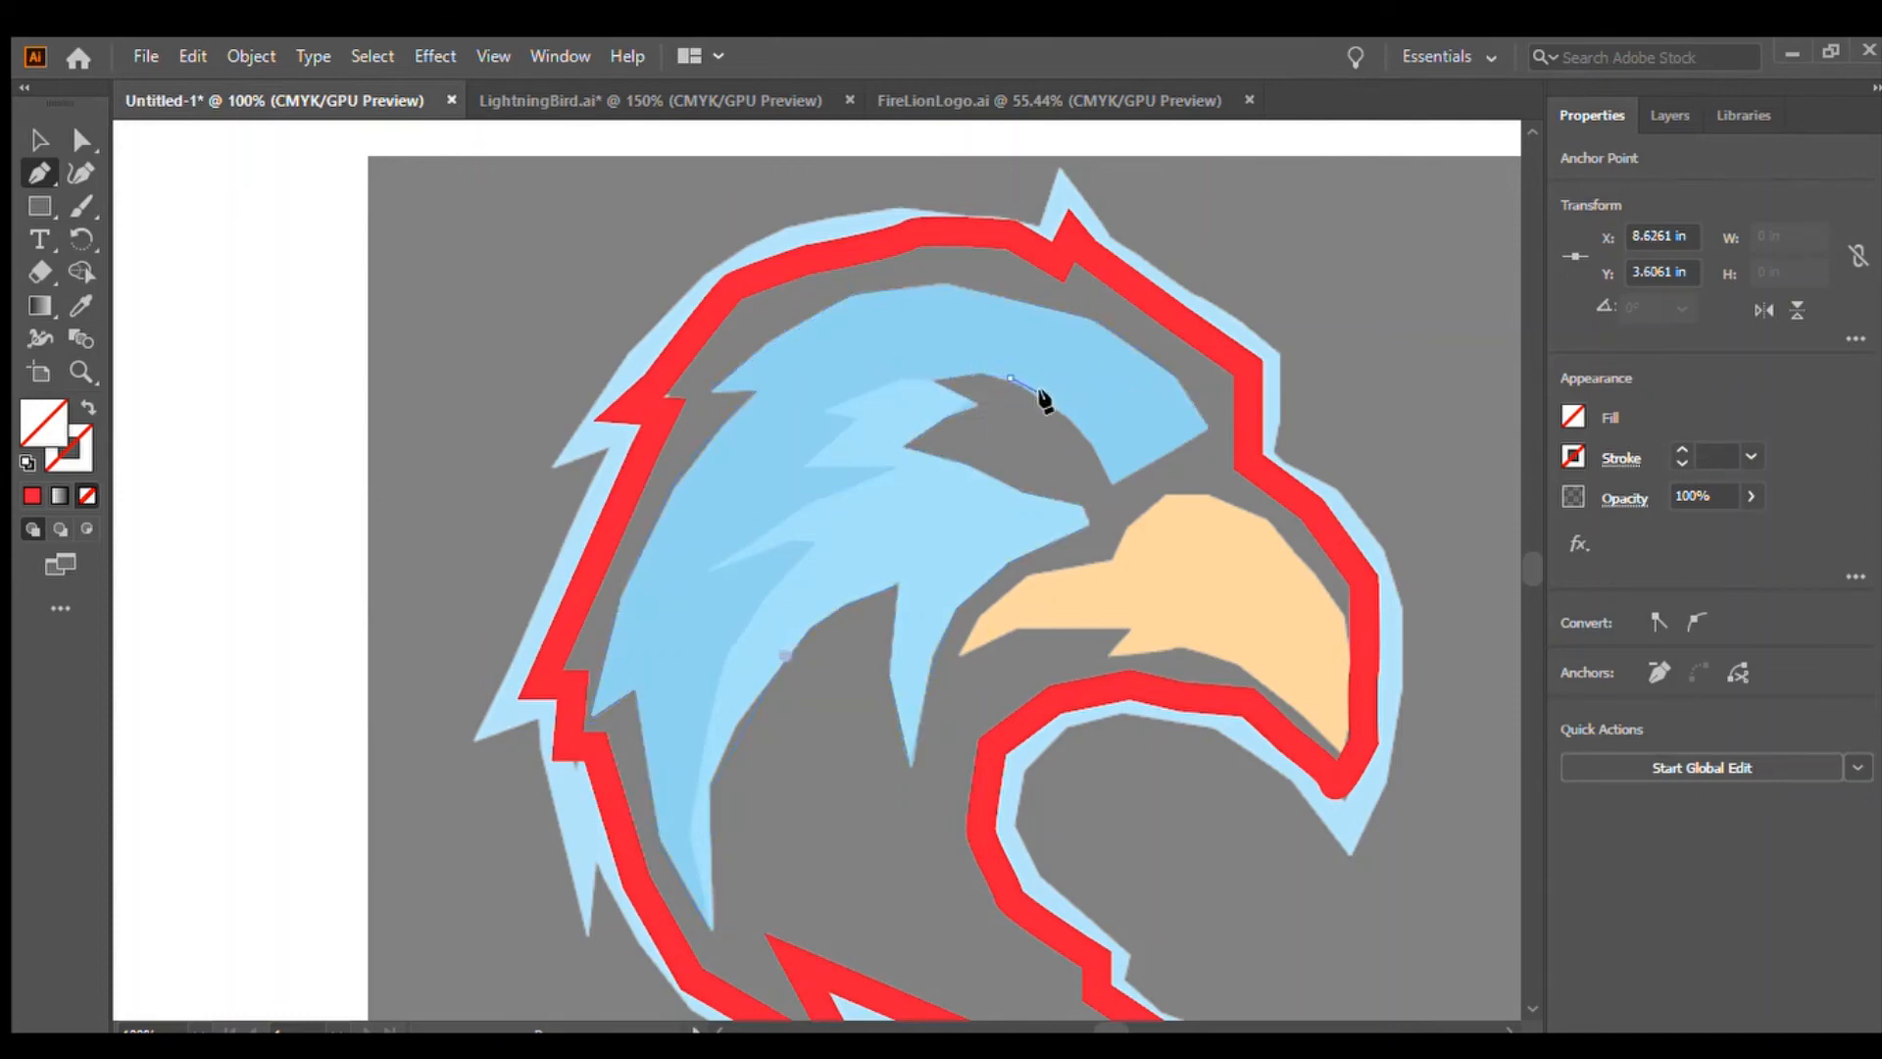
left_click(1046, 398)
left_click(1072, 426)
left_click(1108, 483)
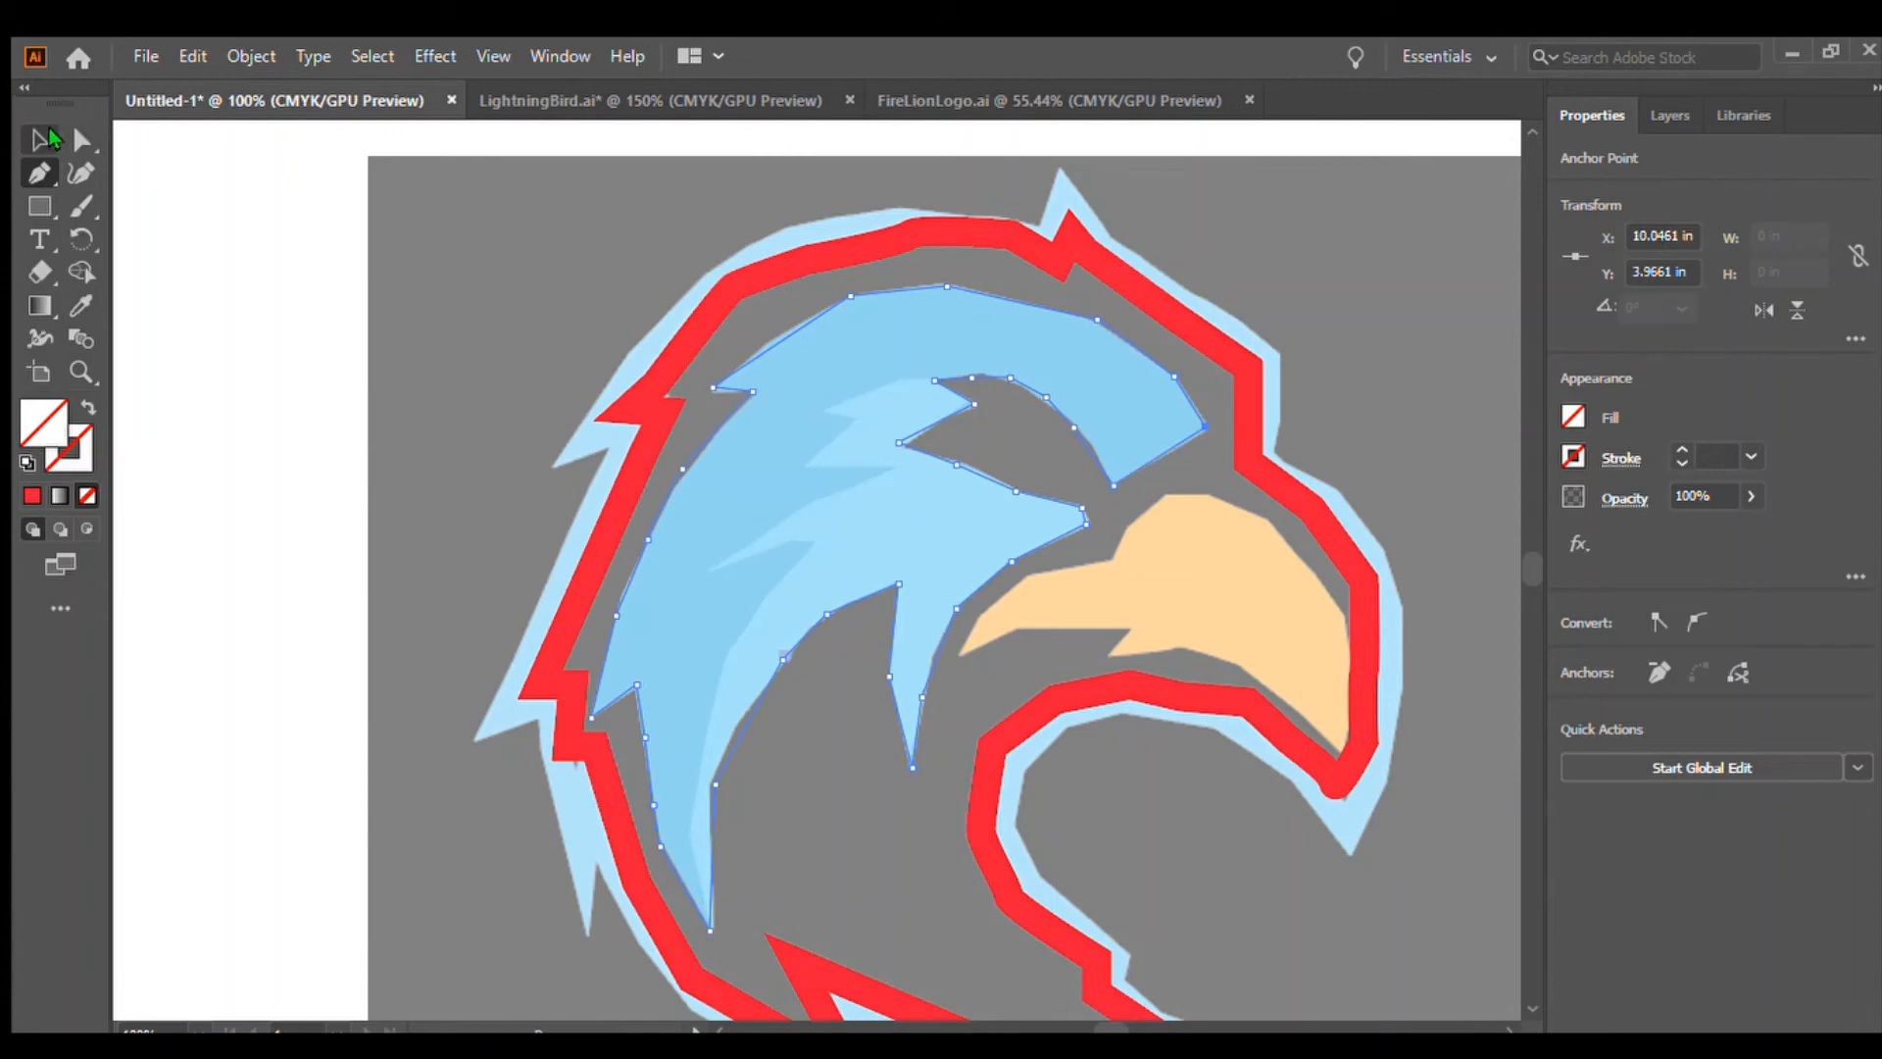
Fill the closed feather shape orange to preview it, then remove the fill again and deselect
left_click(38, 138)
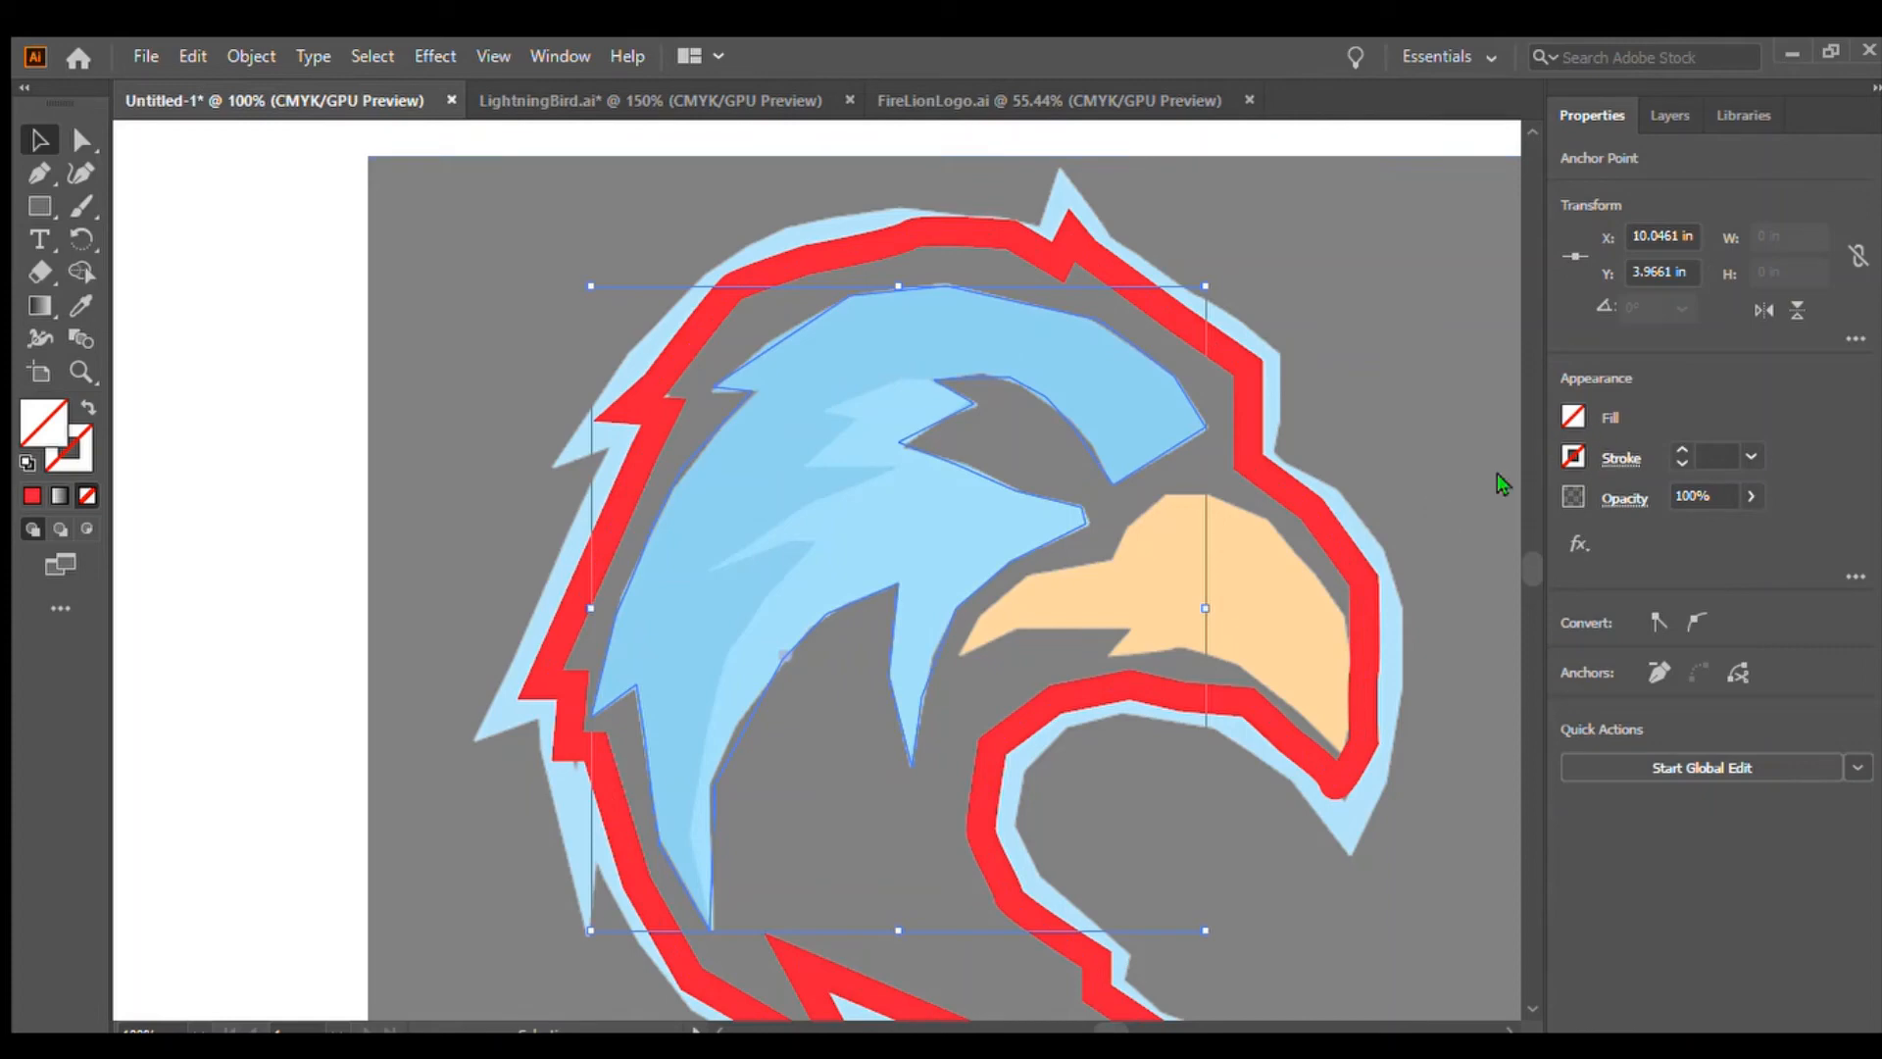
left_click(1490, 518)
left_click(1508, 519)
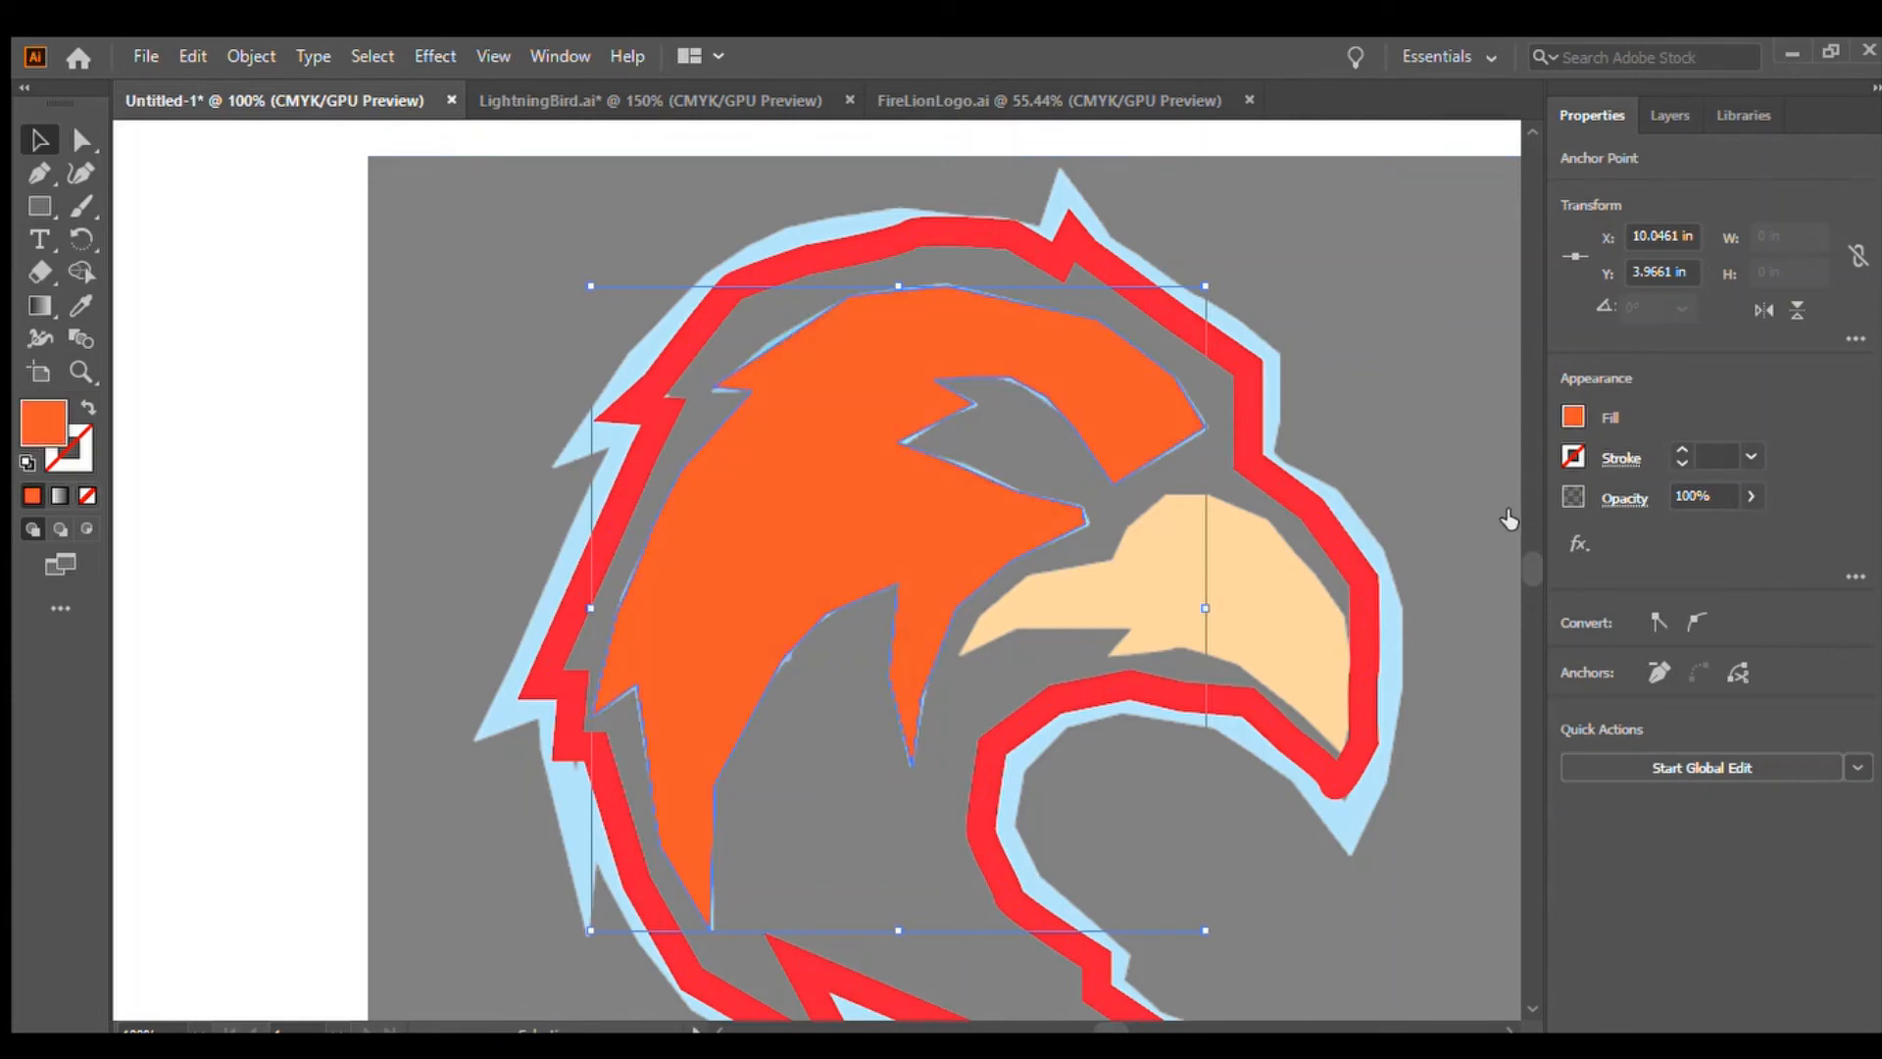
left_click(189, 537)
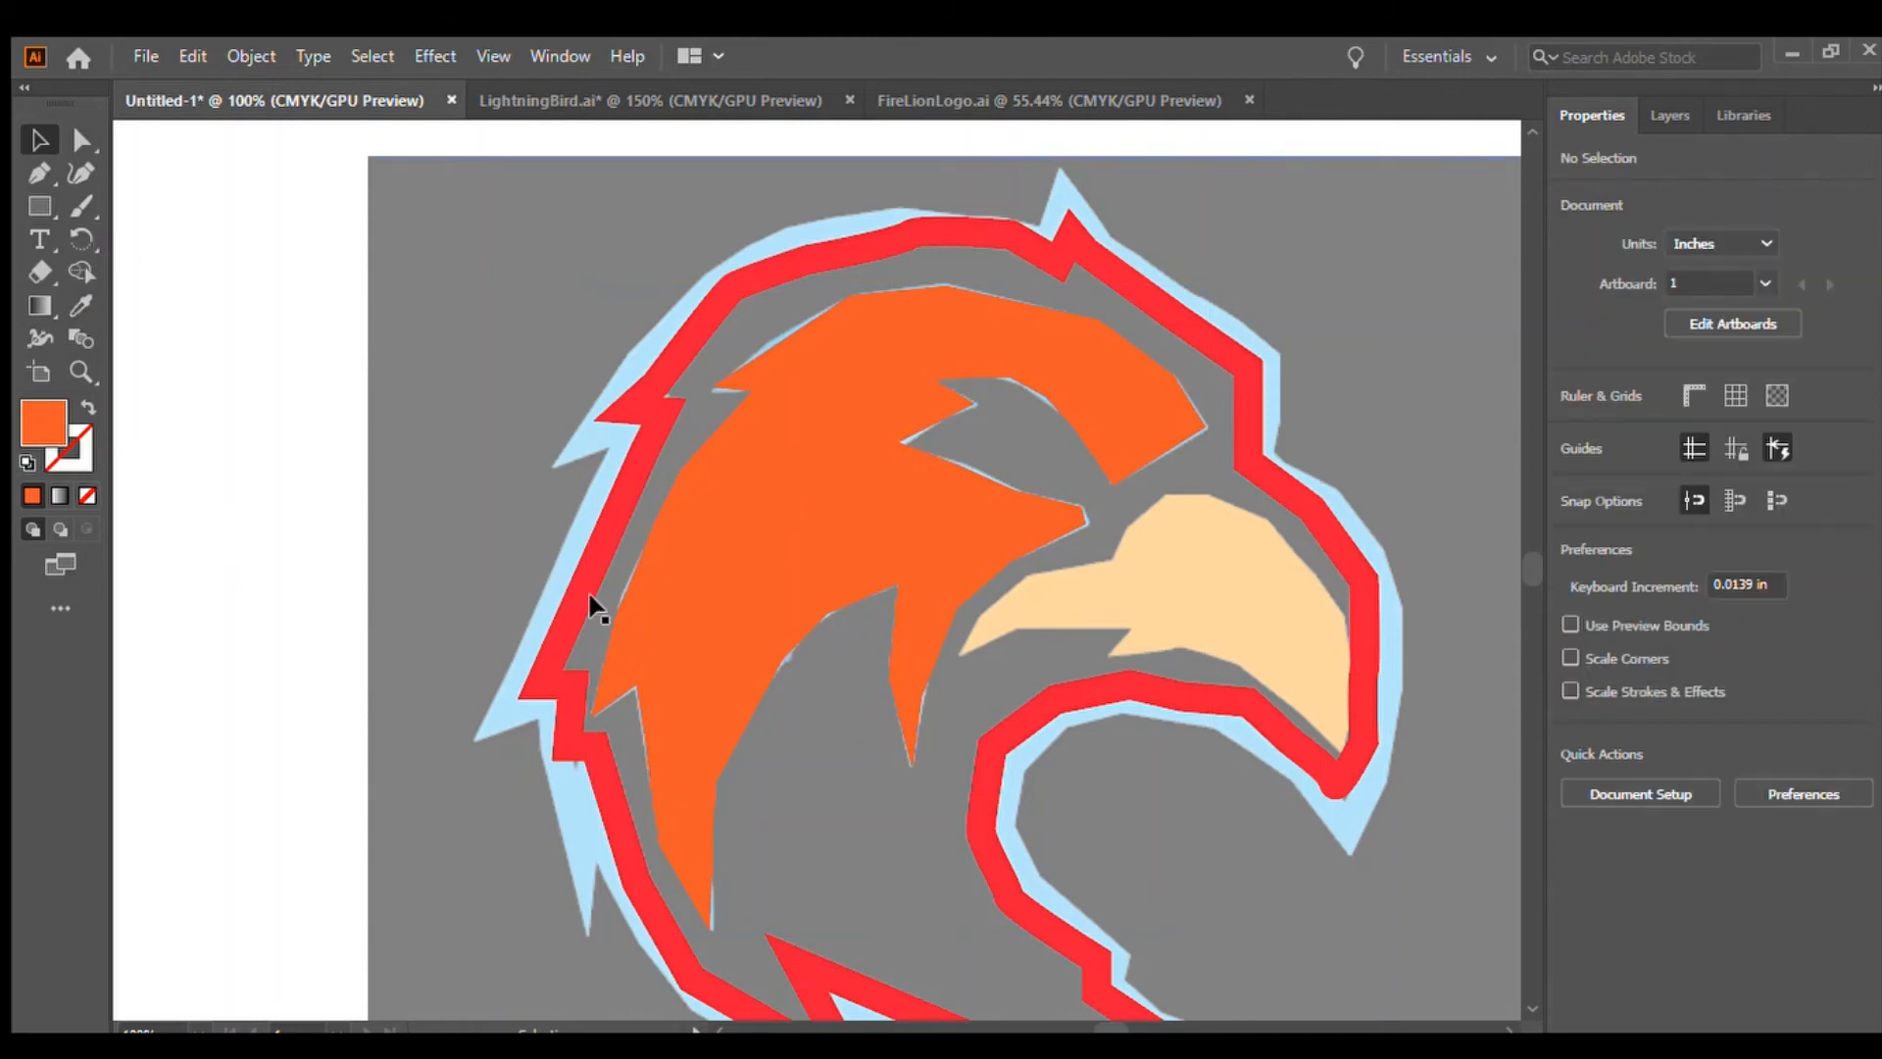
left_click(834, 578)
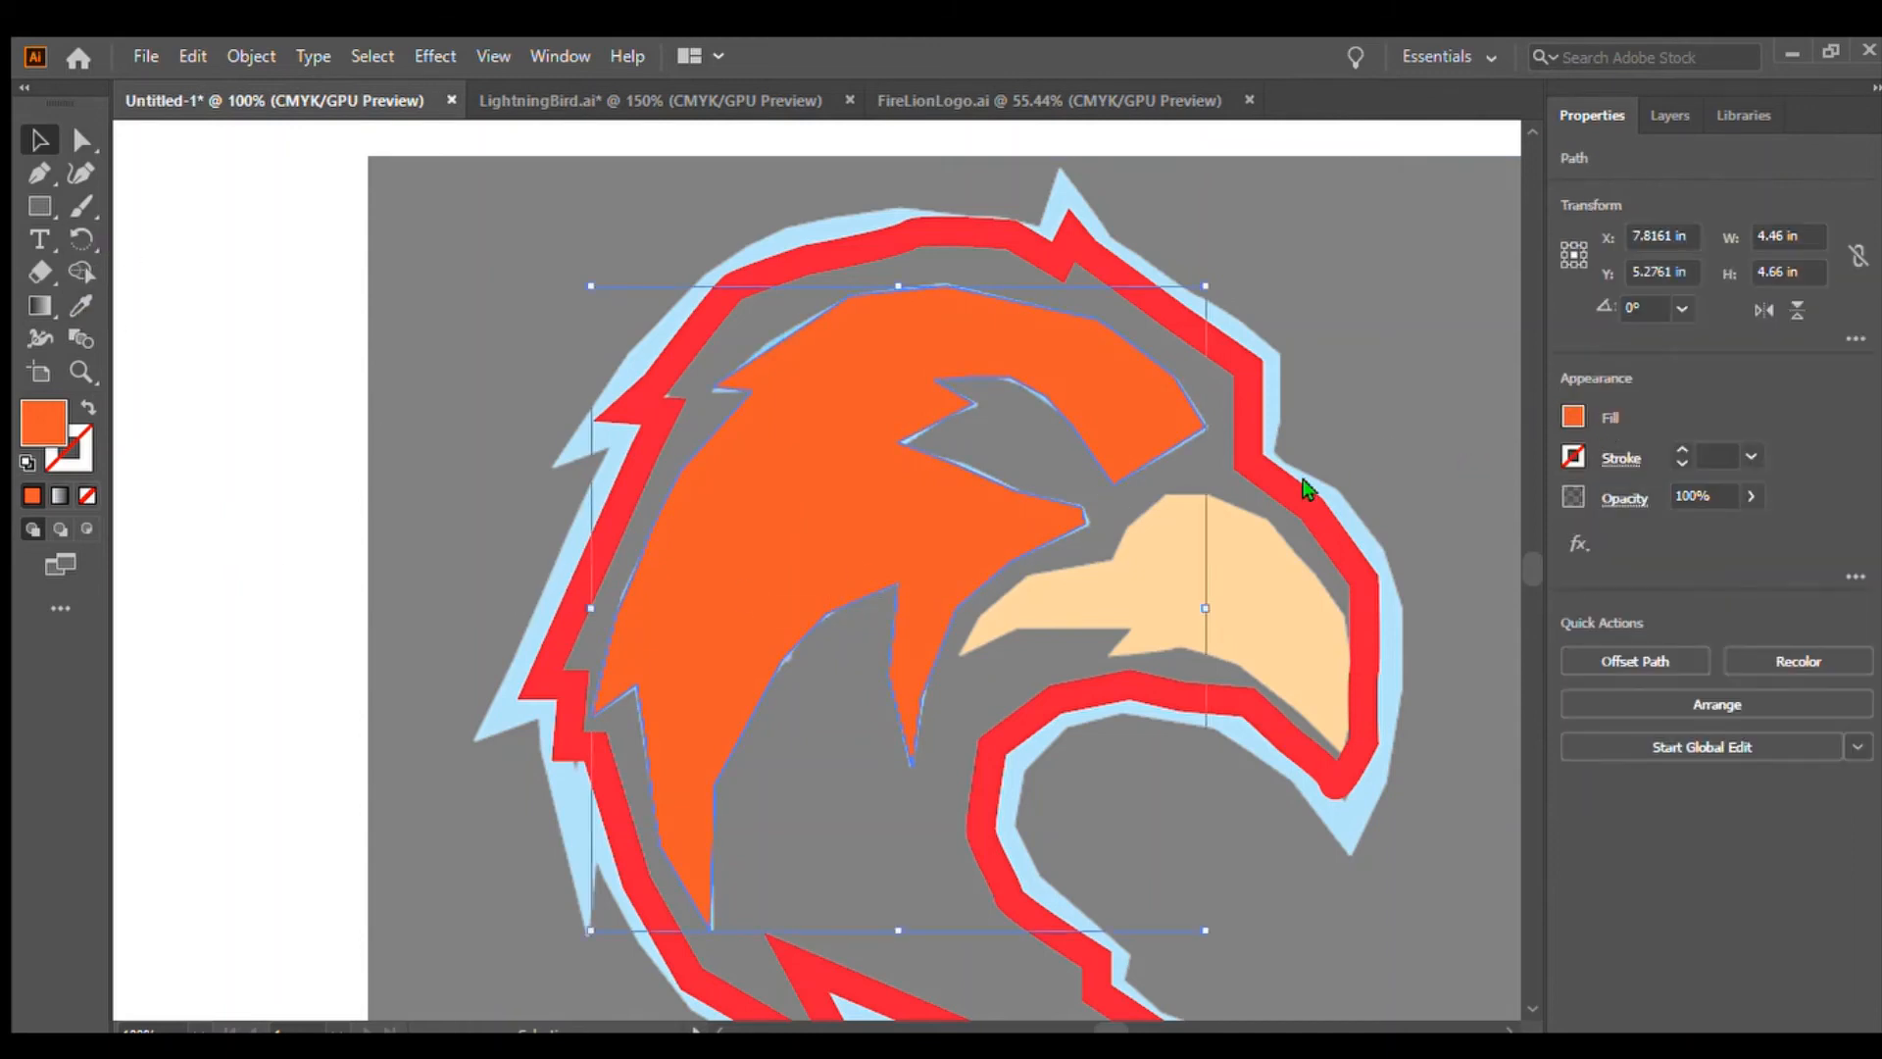
left_click(1273, 518)
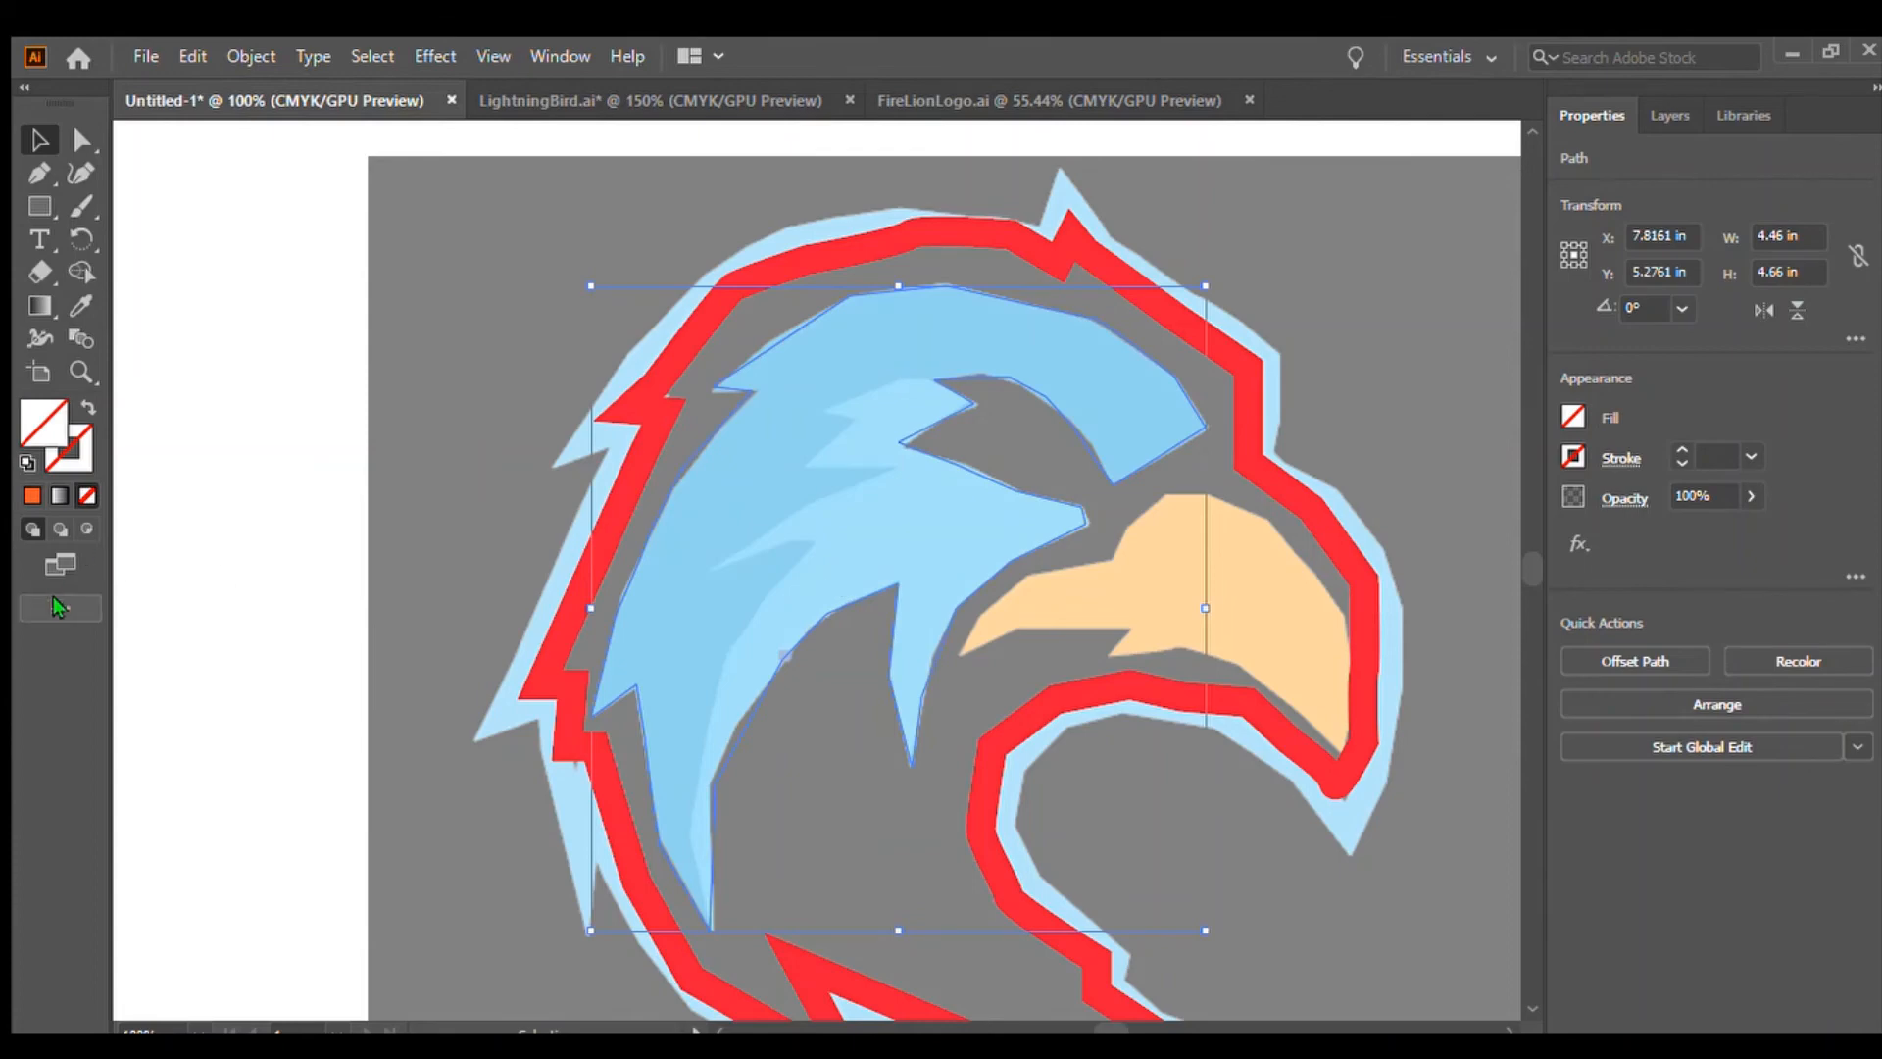
left_click(186, 572)
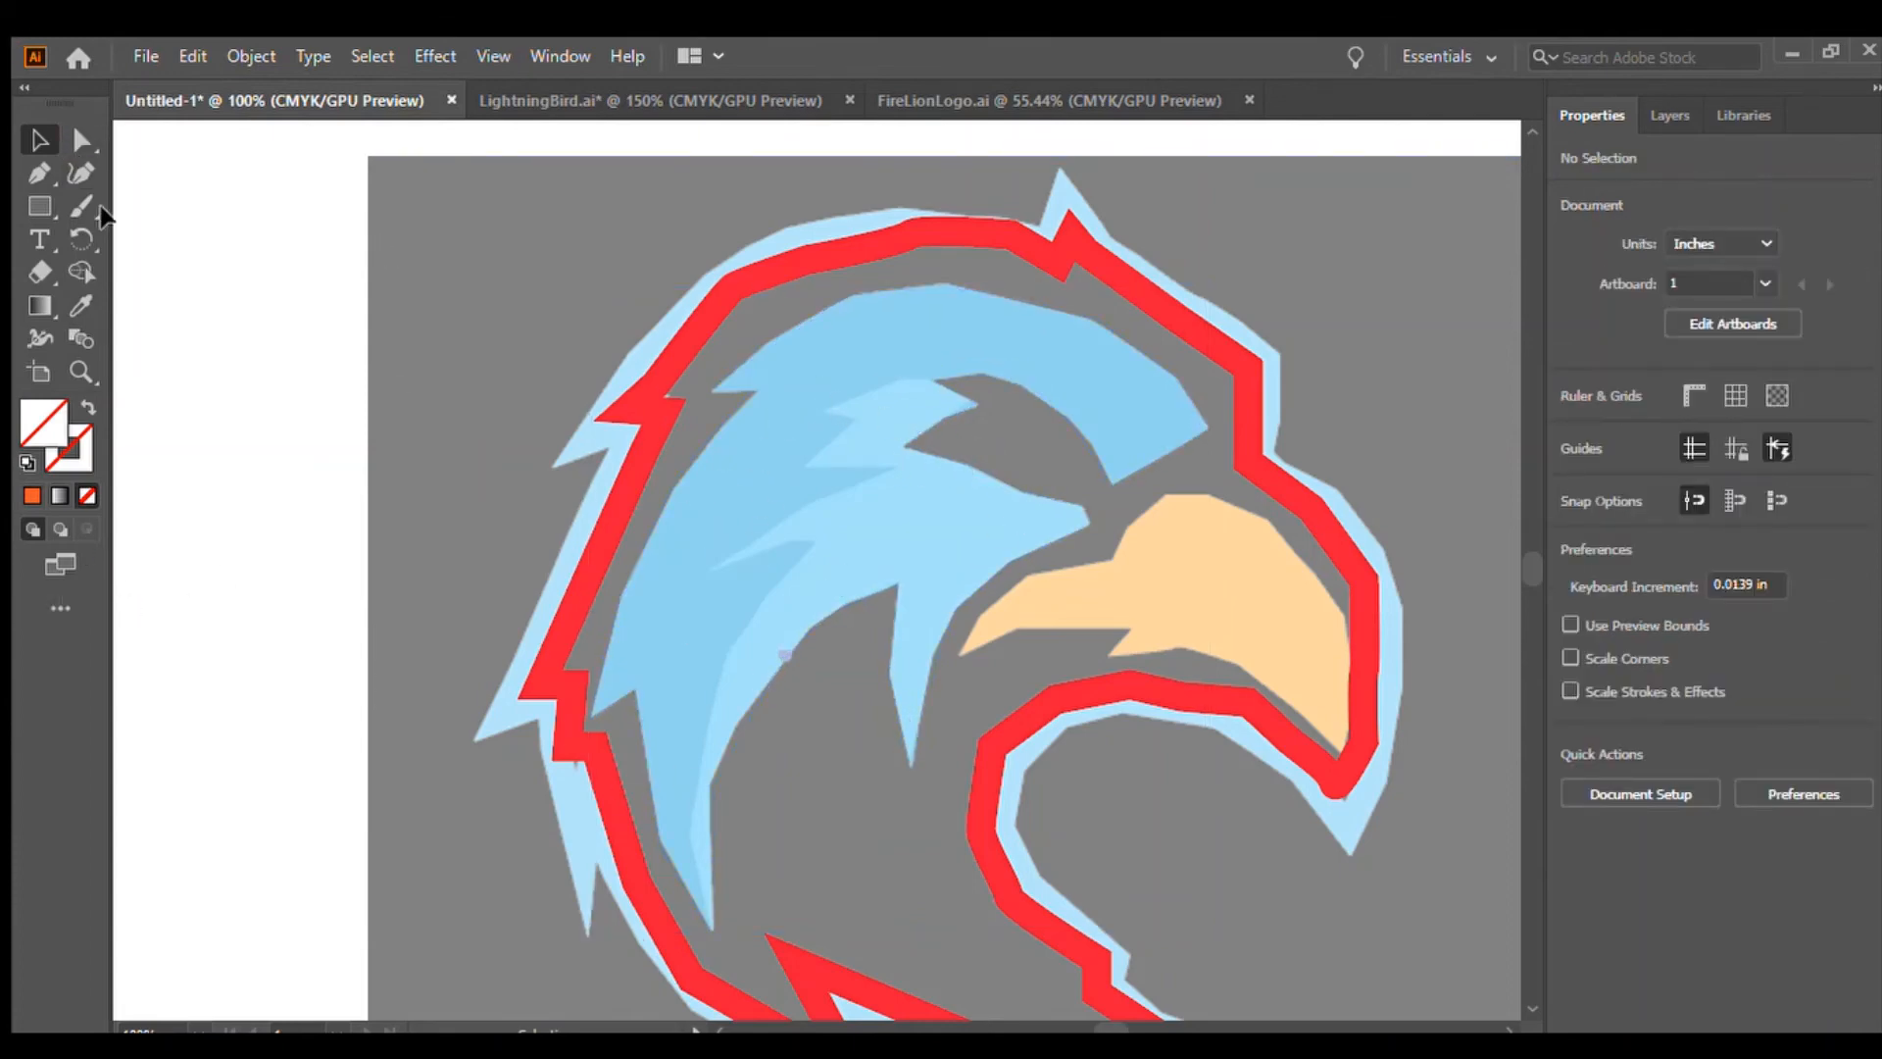
Start a new Pen path for the inner lightning feather, tracing its zigzag edge down from the eye notch
left_click(39, 172)
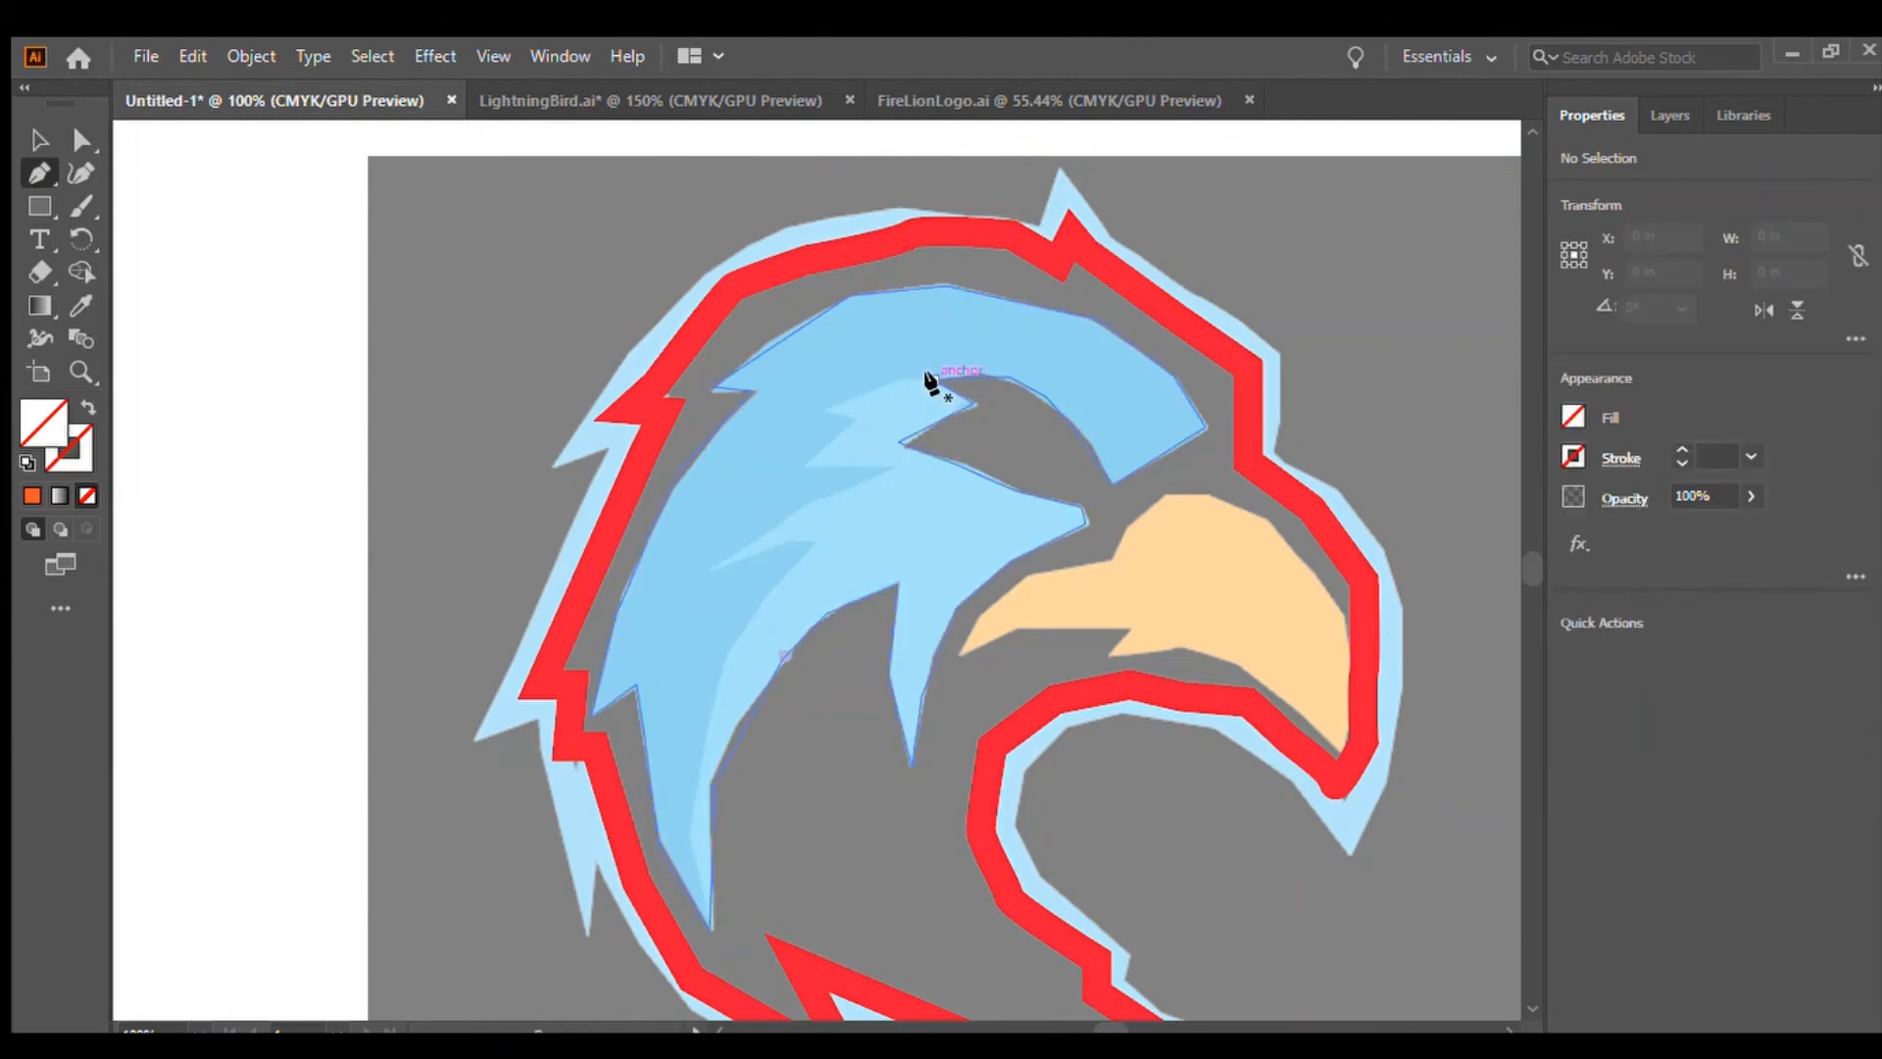
left_click(934, 379)
left_click(899, 379)
left_click(825, 406)
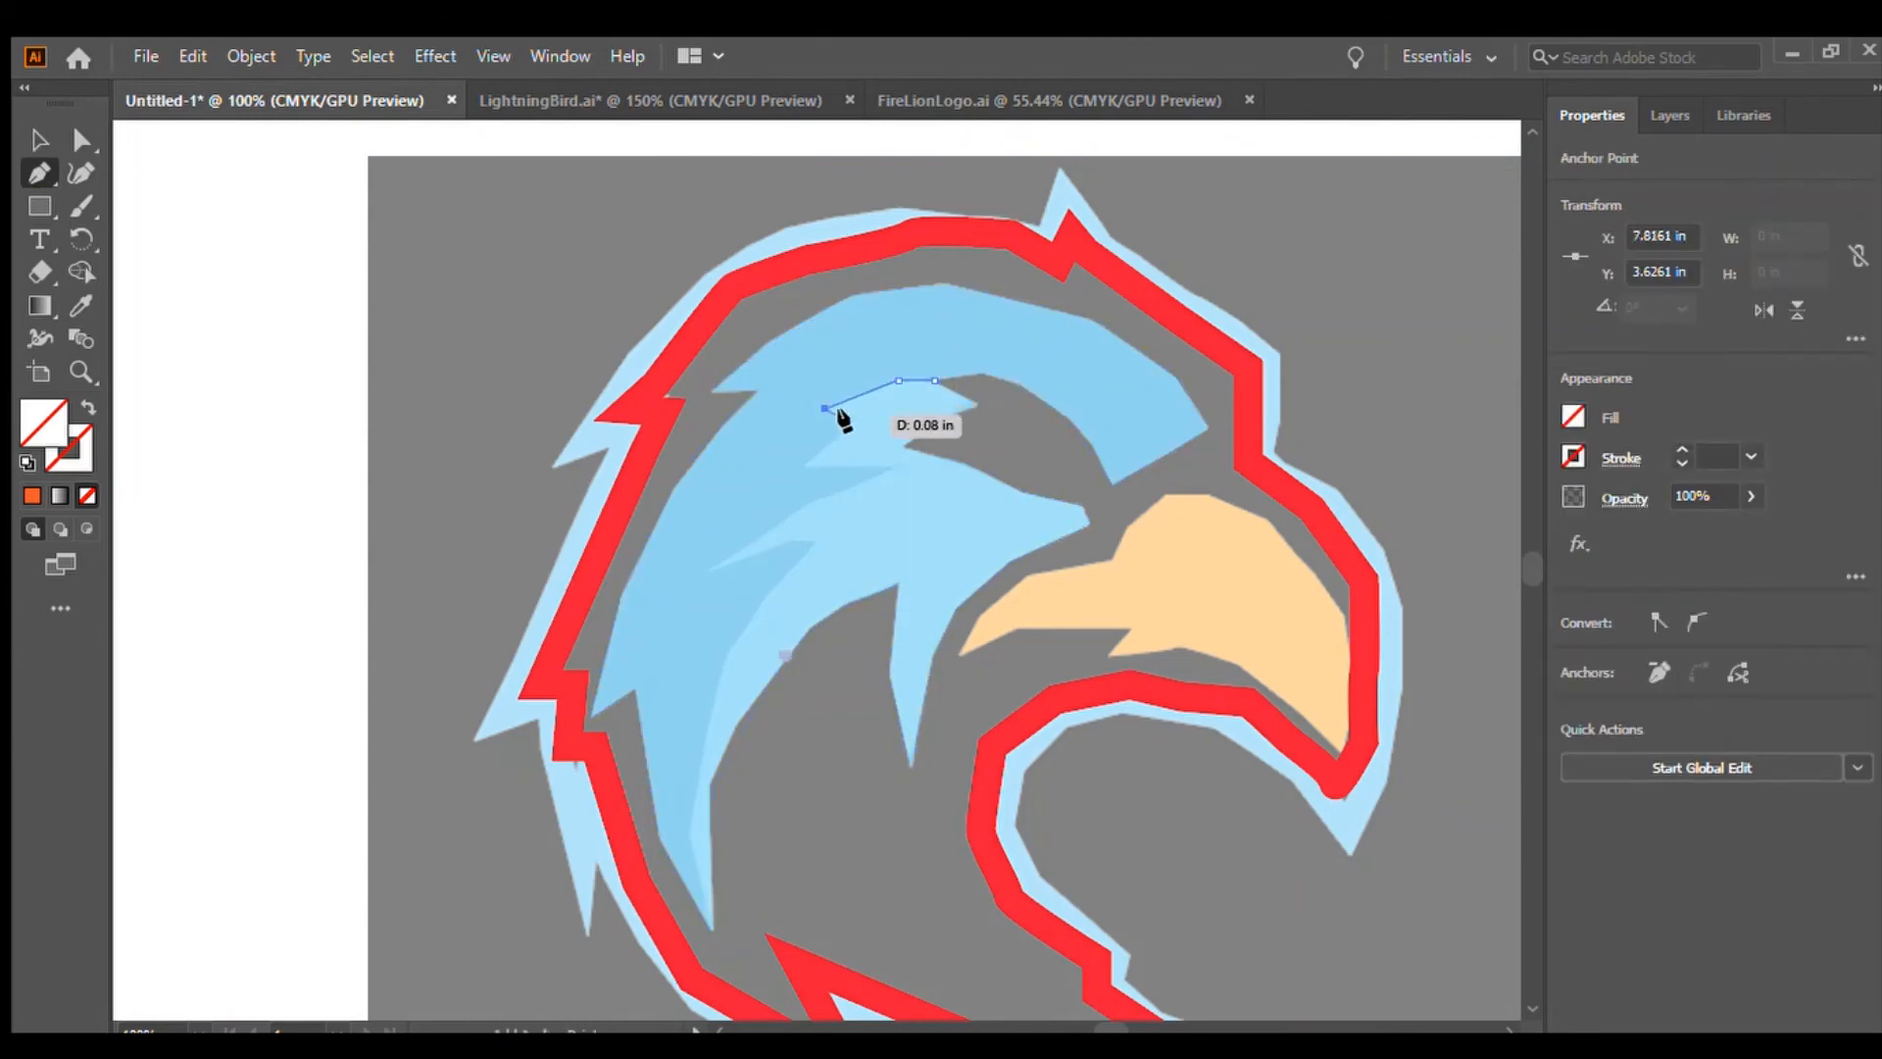
left_click(852, 420)
left_click(804, 467)
left_click(889, 467)
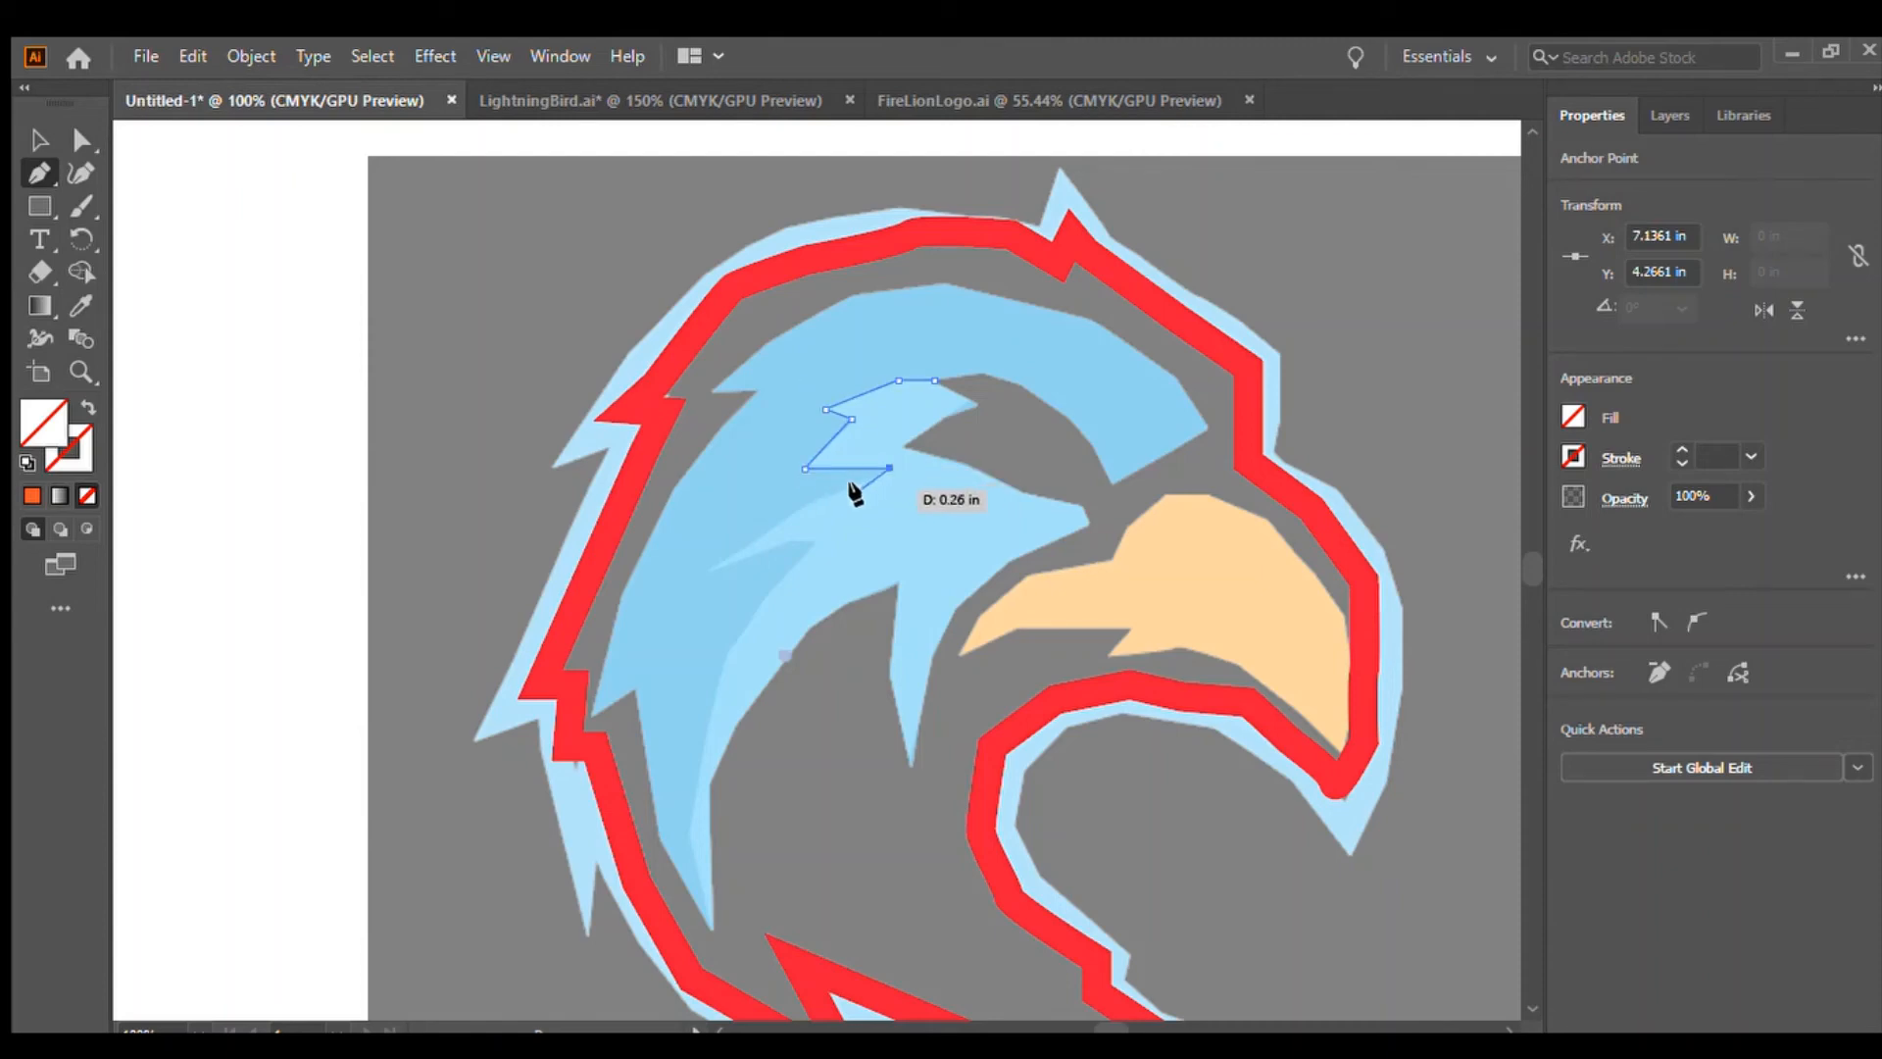
left_click(815, 499)
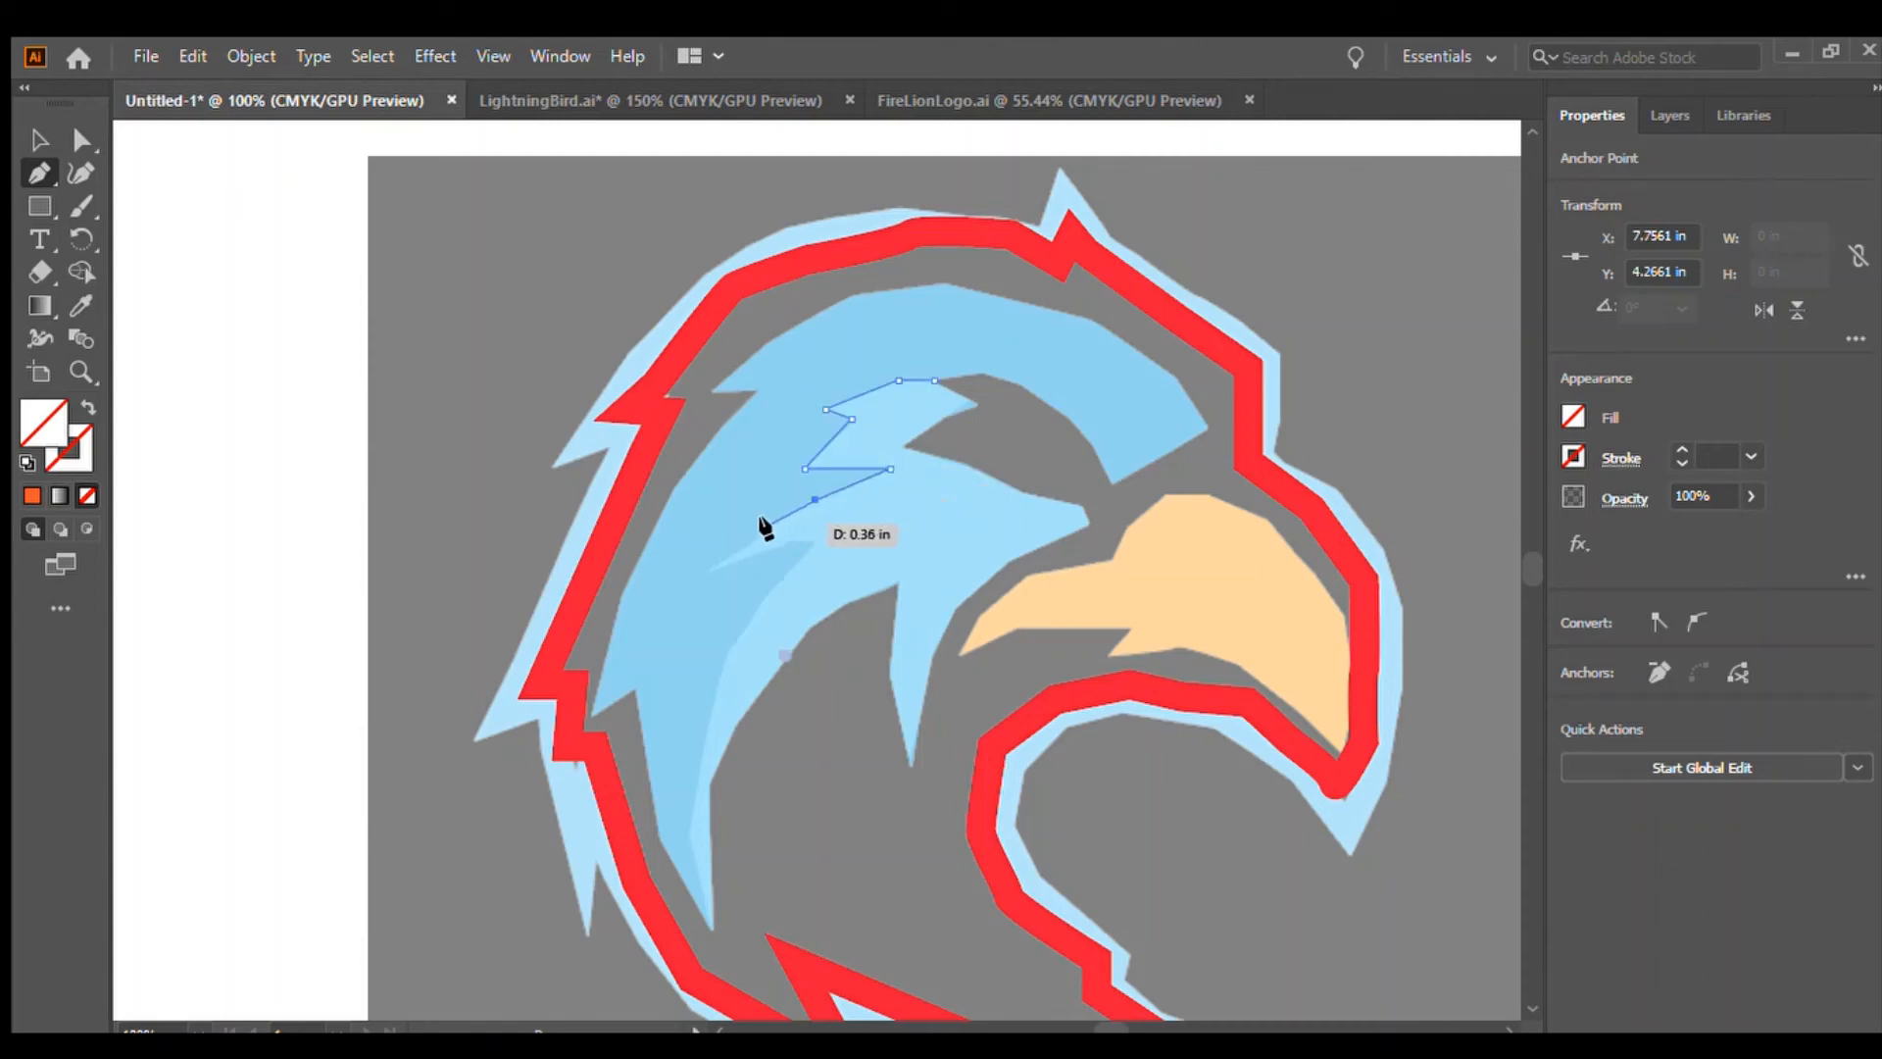
left_click(713, 570)
Extend the inner feather path down along its zigzag edge to the feather's lower tip
left_click(812, 540)
left_click(749, 618)
left_click(712, 670)
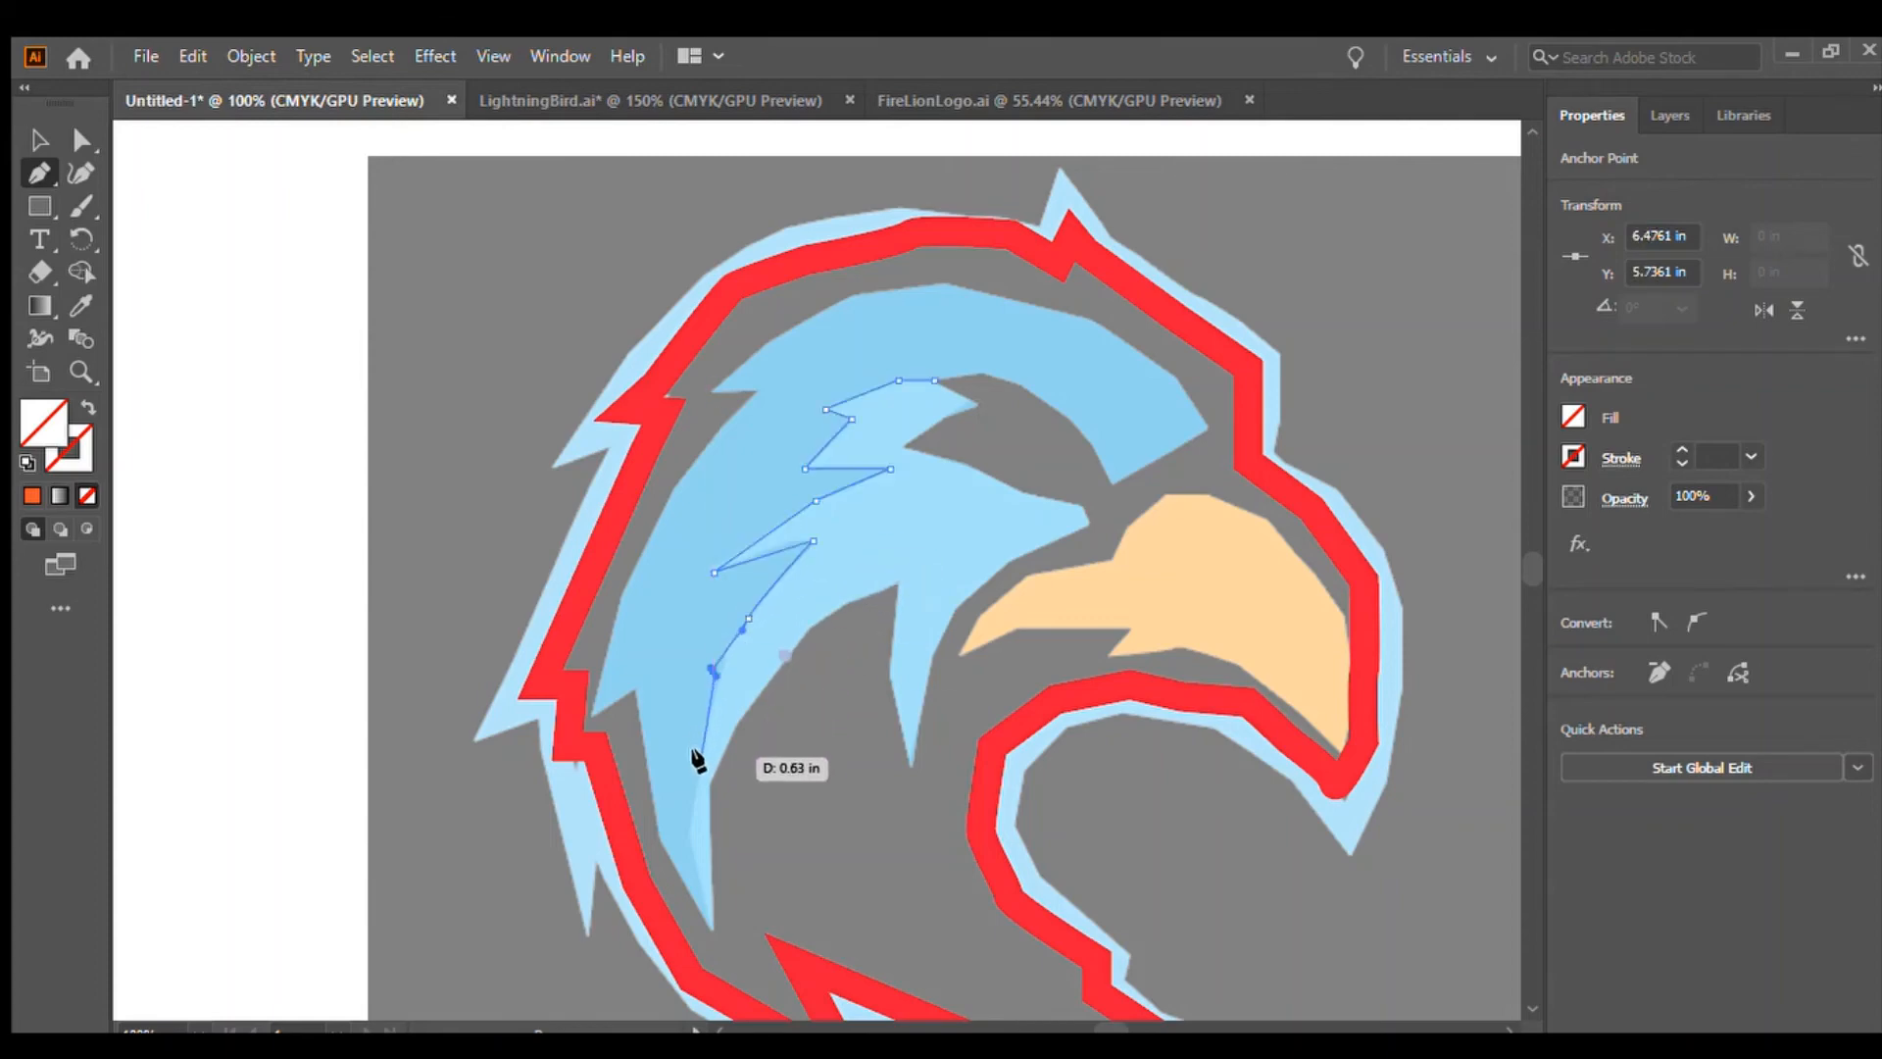
left_click(692, 845)
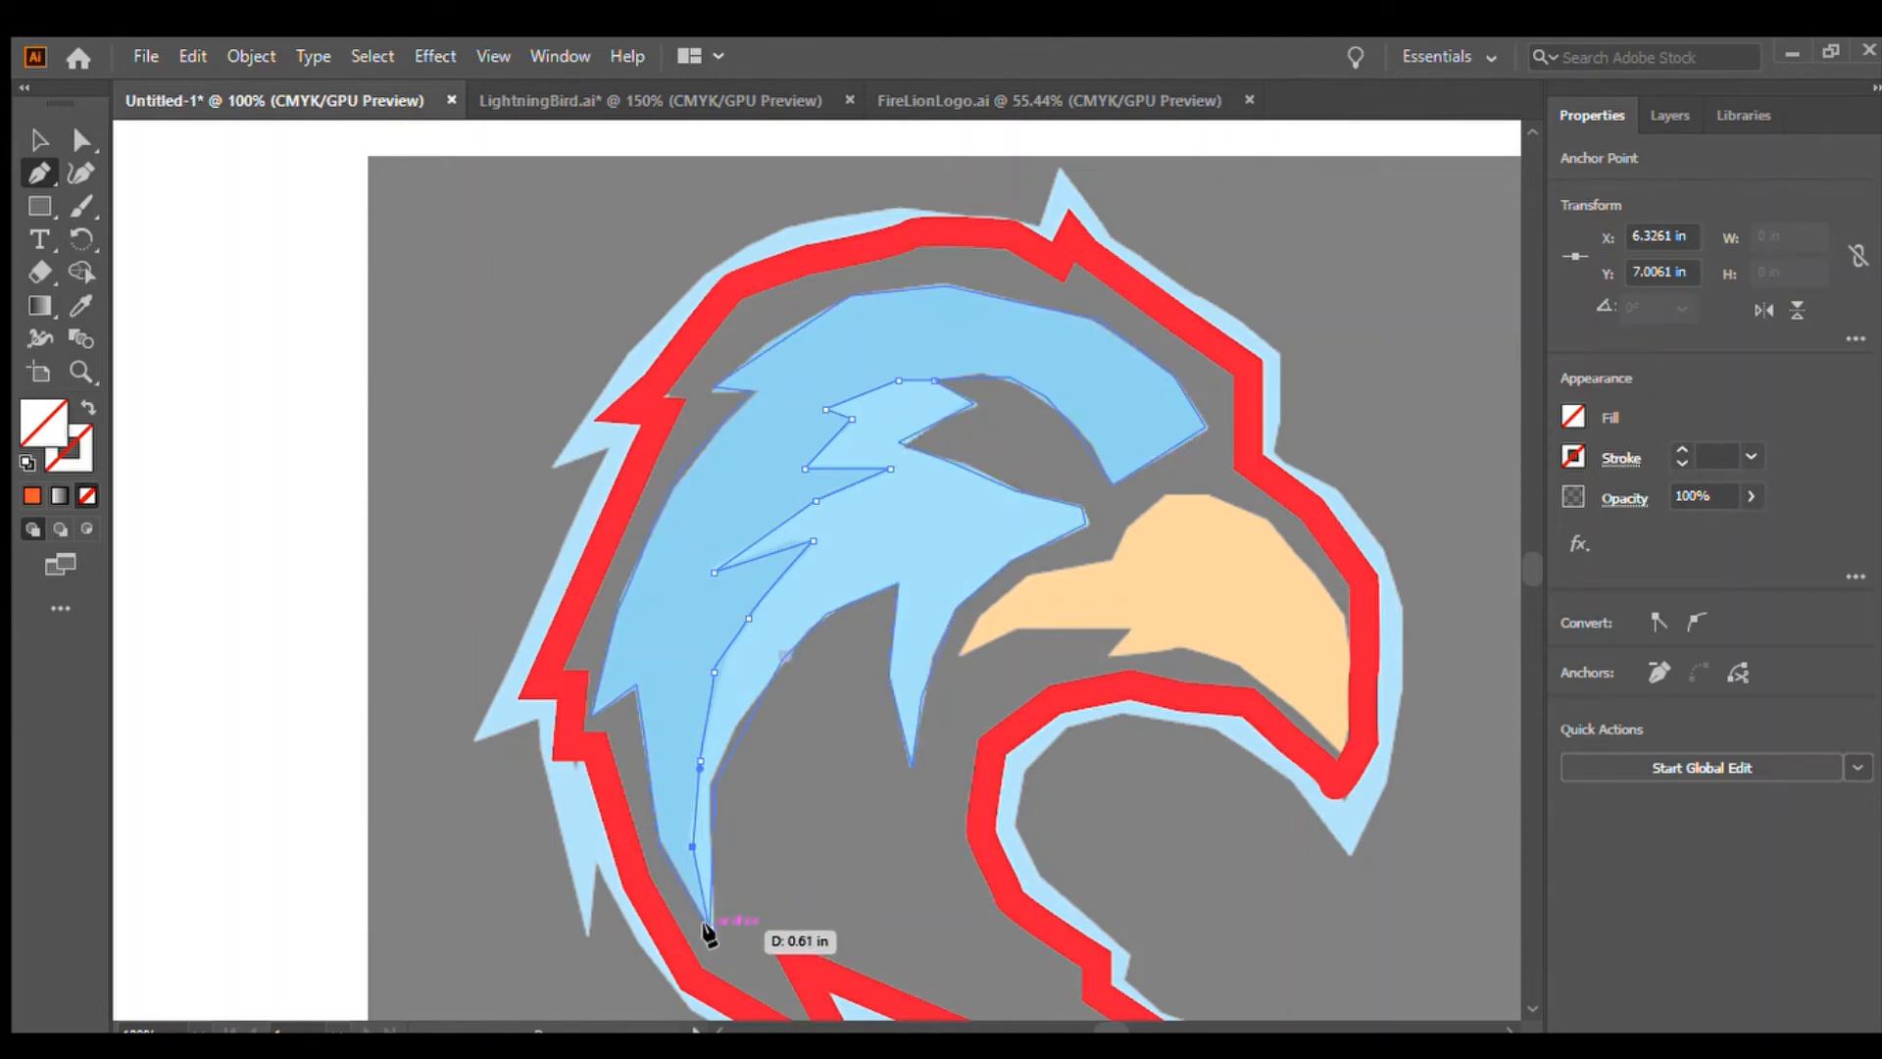
left_click(707, 926)
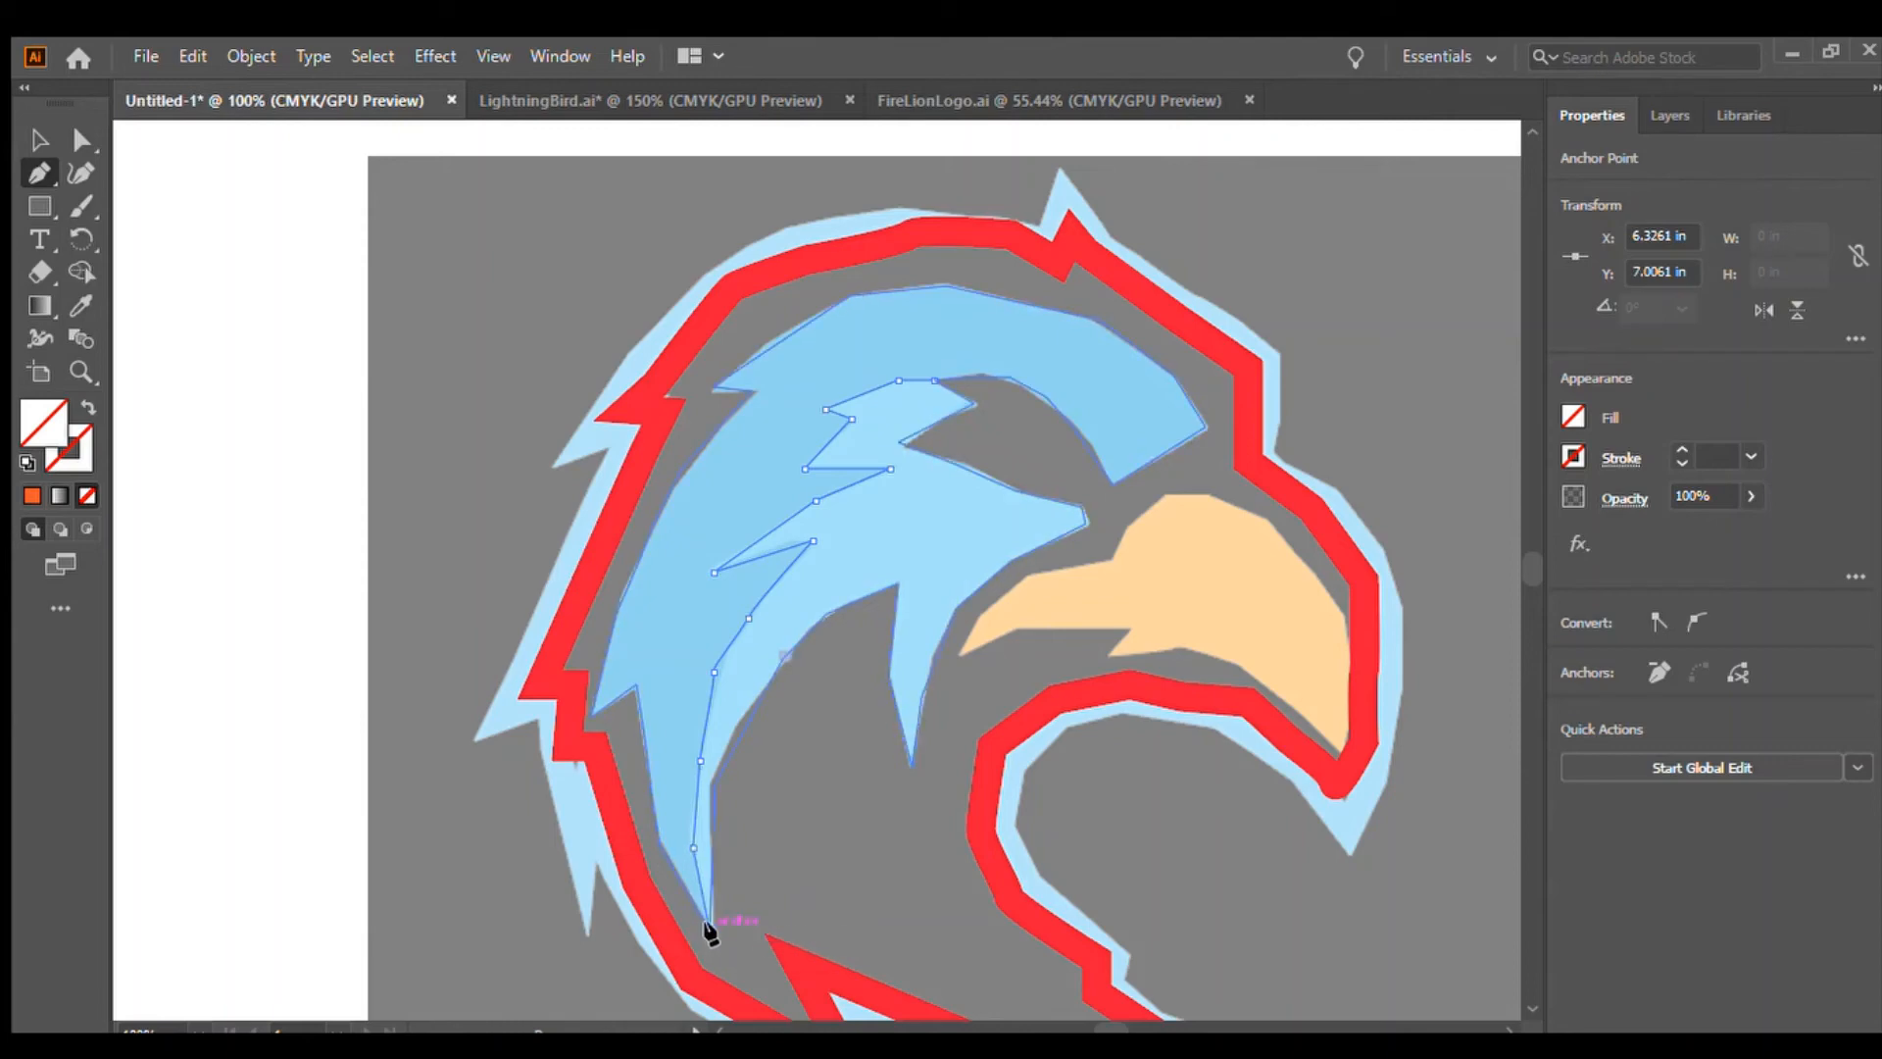
Trace the inner feather path back up and around the spikes below the head
left_click(713, 783)
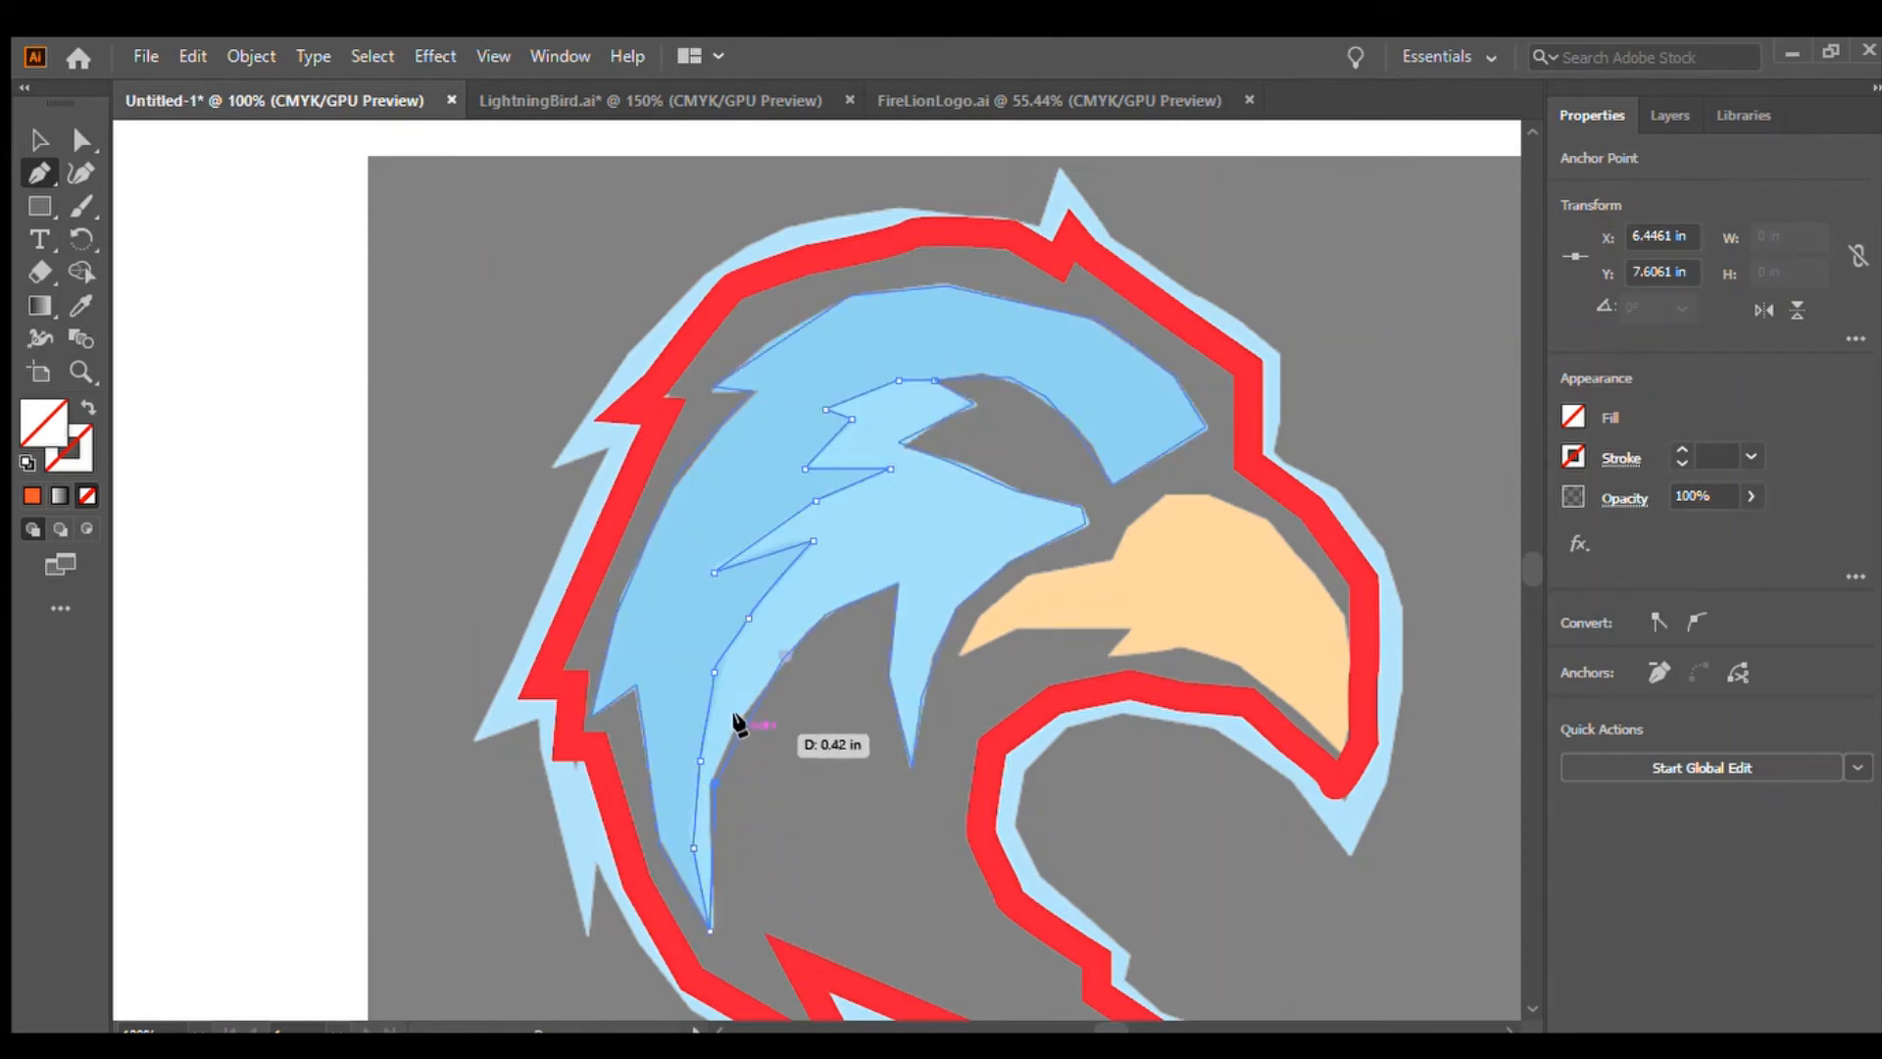
left_click(783, 654)
left_click(897, 583)
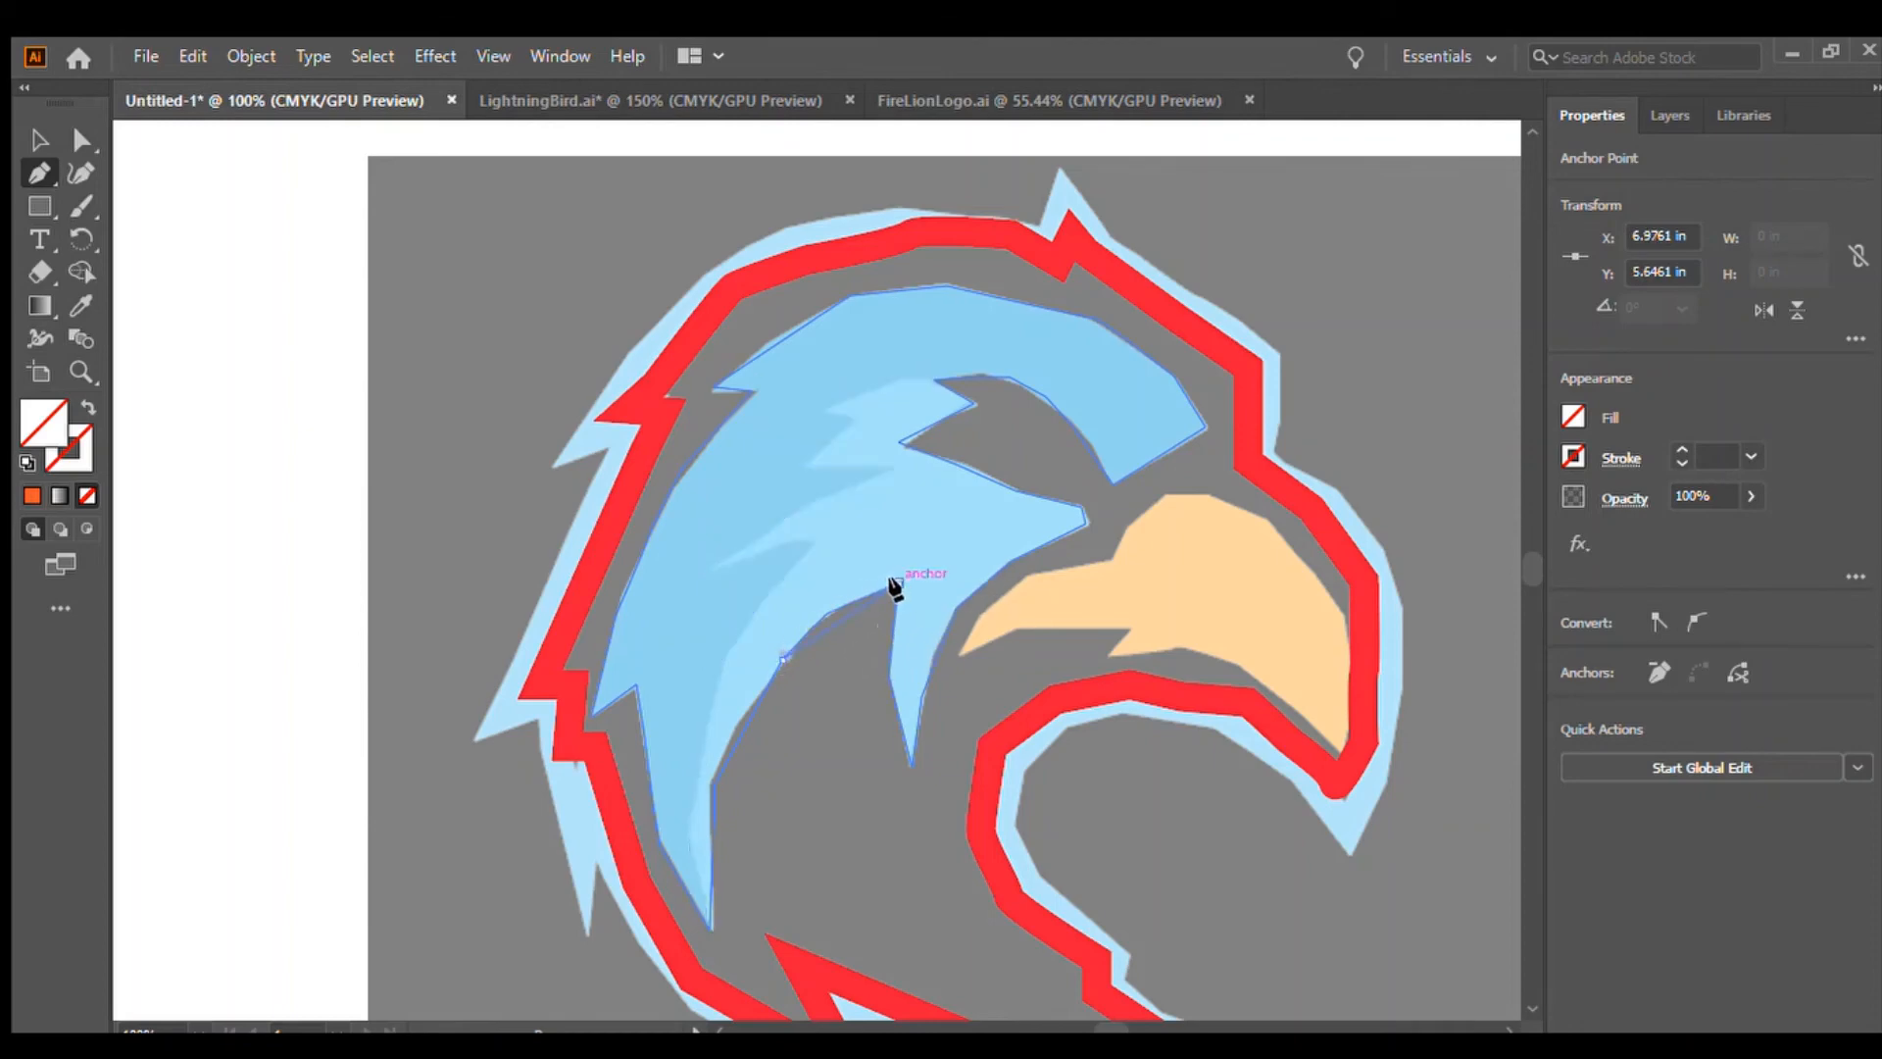
left_click(888, 667)
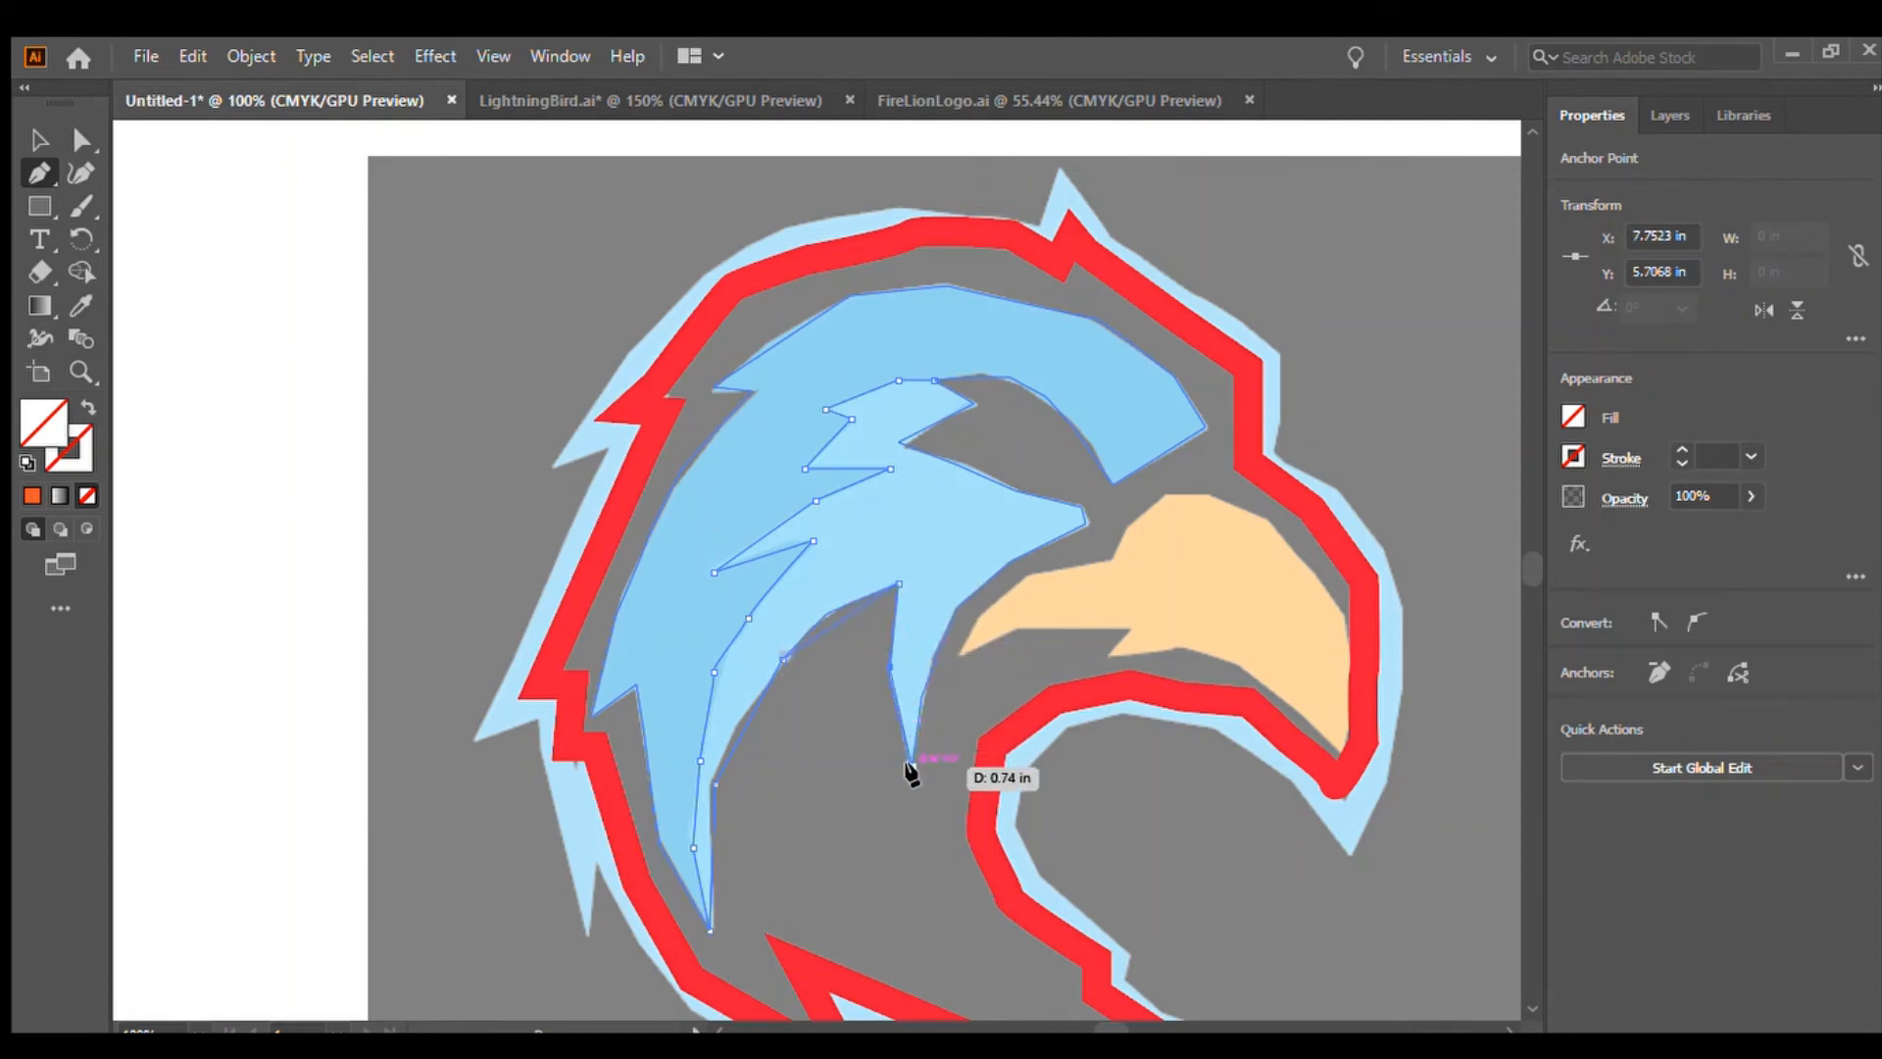
left_click(911, 764)
Trace along the beak side, around the eye notch and across the top, closing the inner feather path at its start
left_click(934, 666)
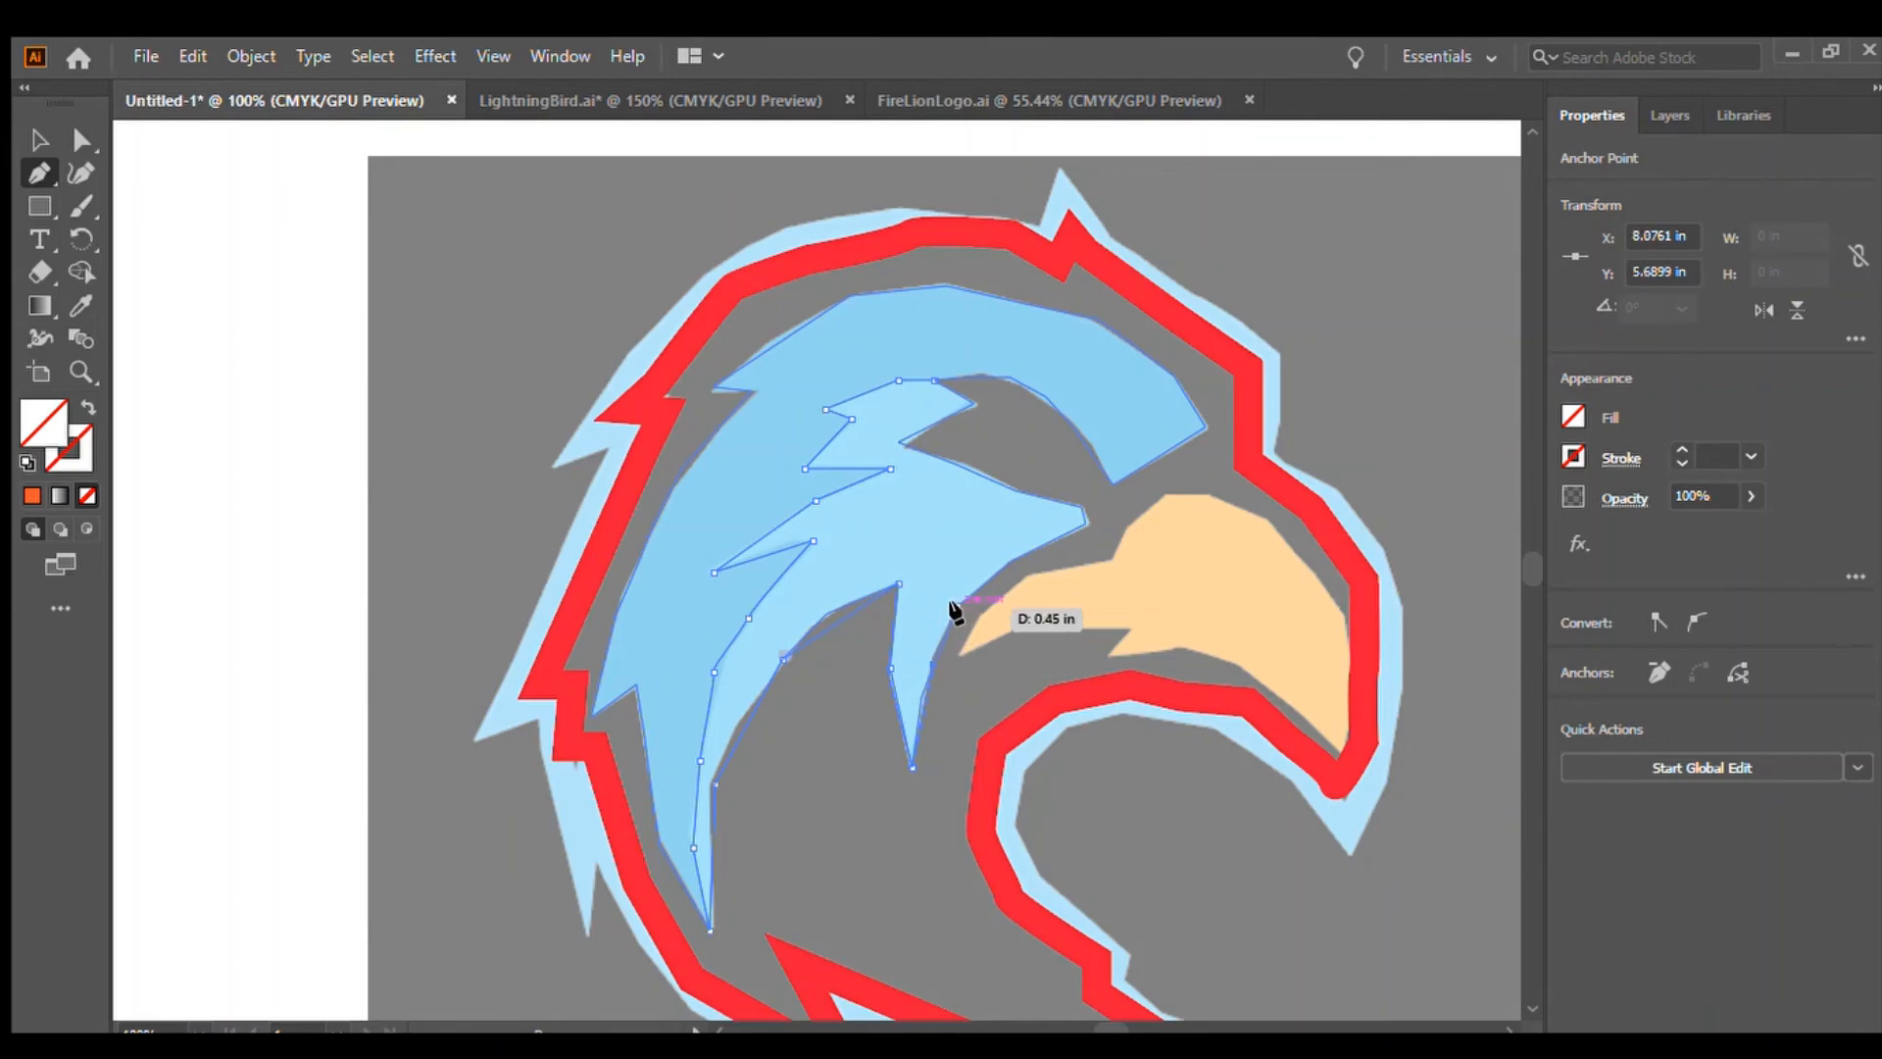
left_click(956, 606)
left_click(1026, 555)
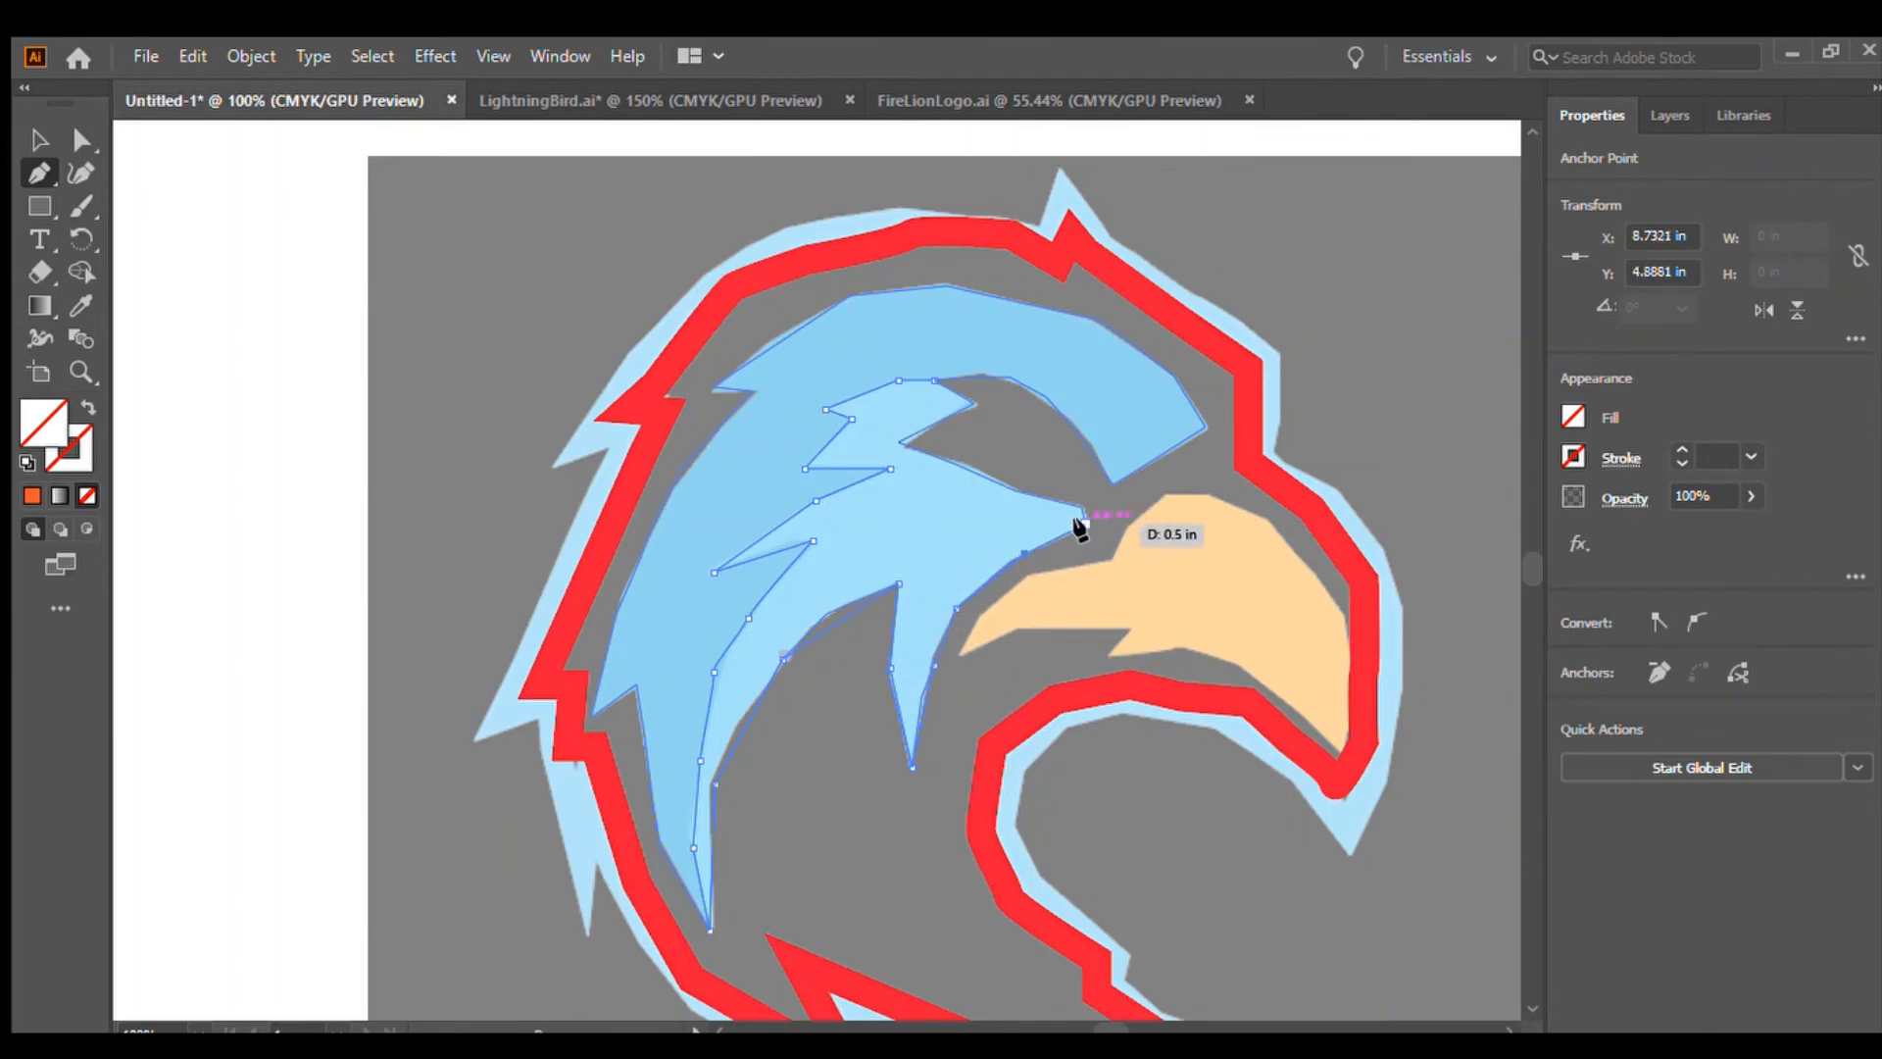
left_click(1084, 523)
left_click(986, 482)
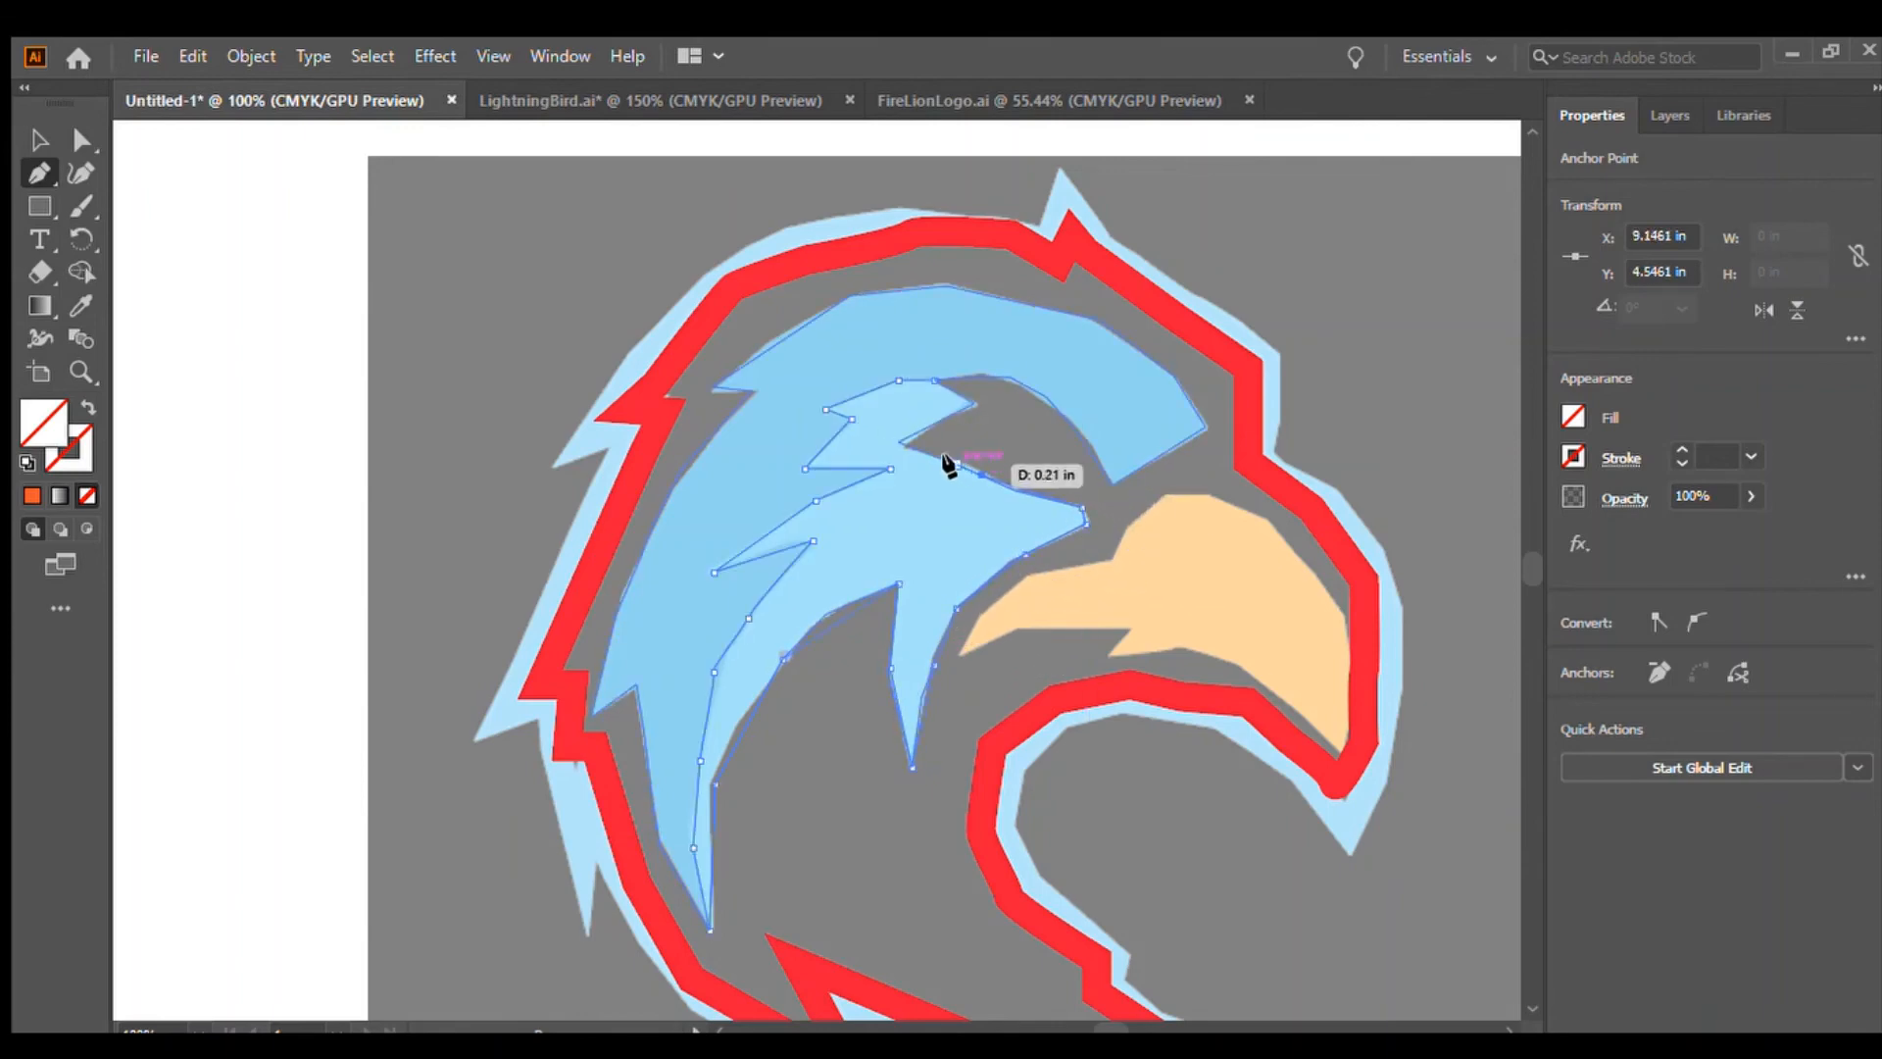
left_click(919, 450)
left_click(897, 441)
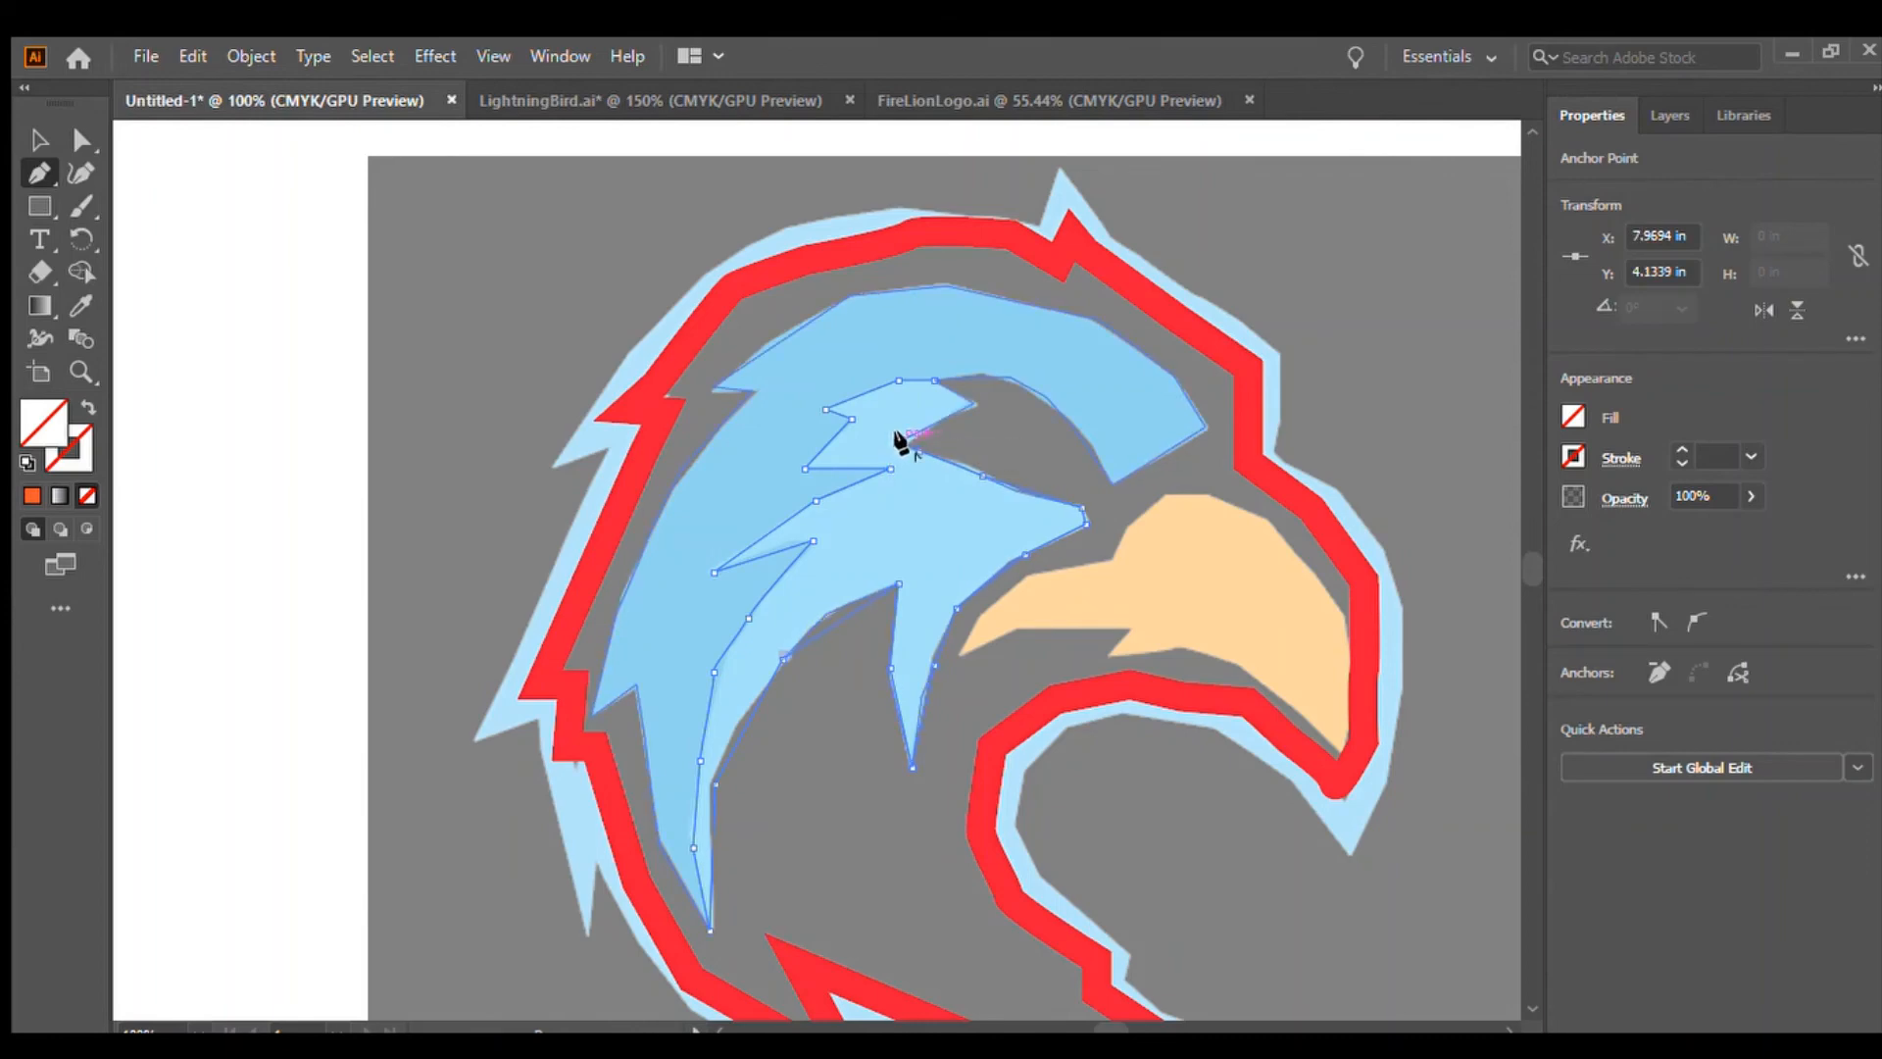
left_click(973, 403)
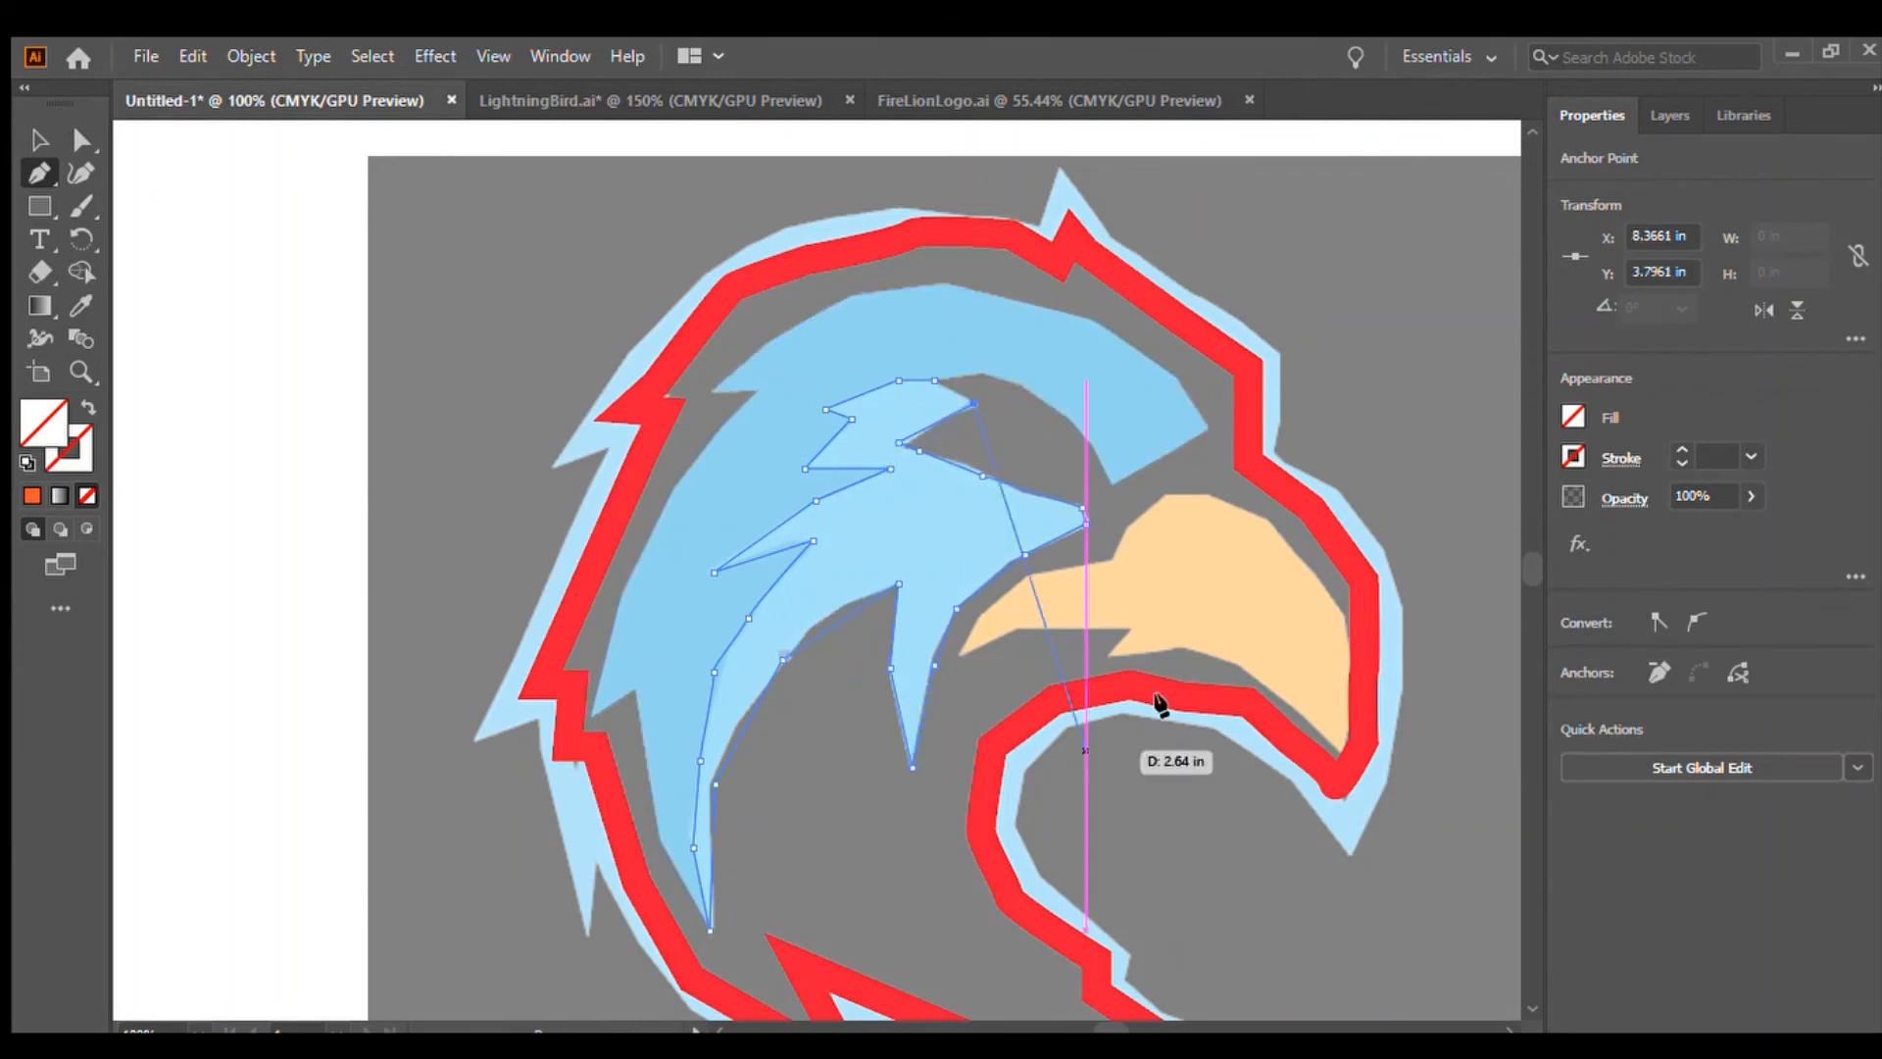
left_click(931, 380)
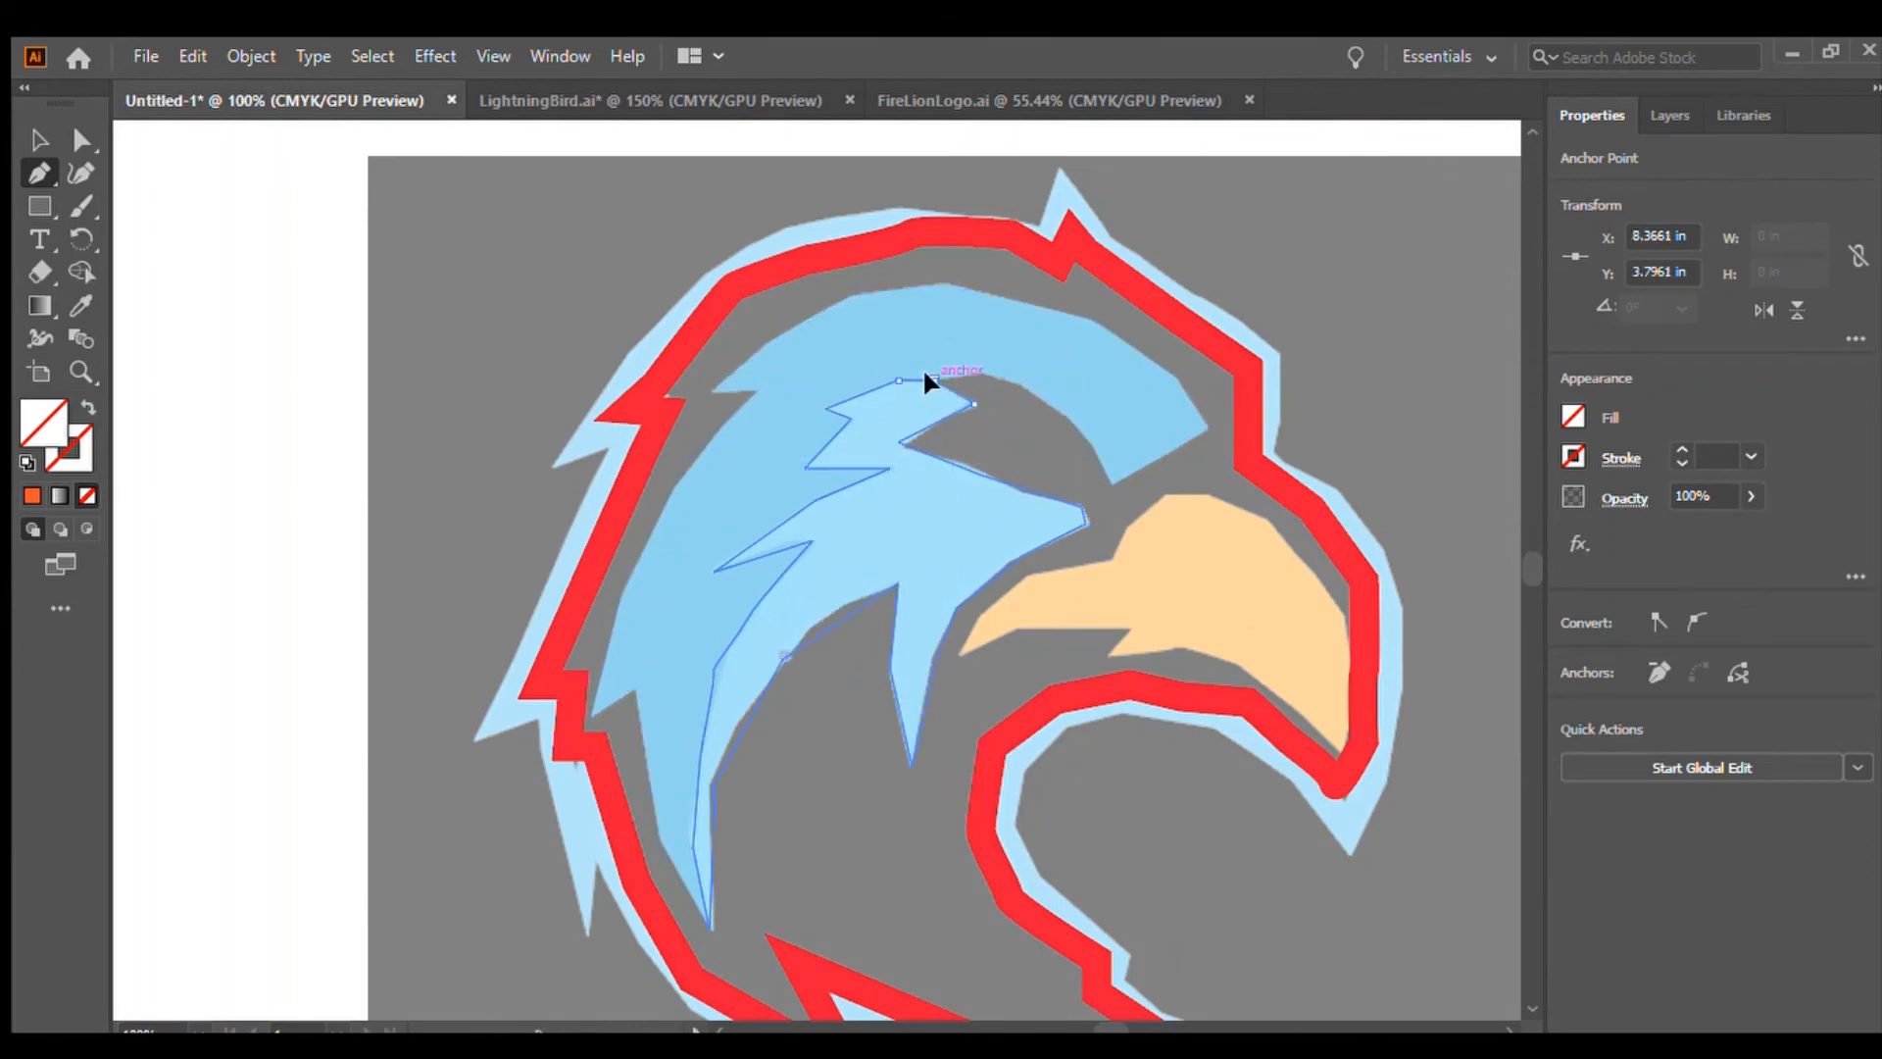
Select the outer feather shape, fill it with orange, and deselect
left_click(39, 142)
left_click(123, 402)
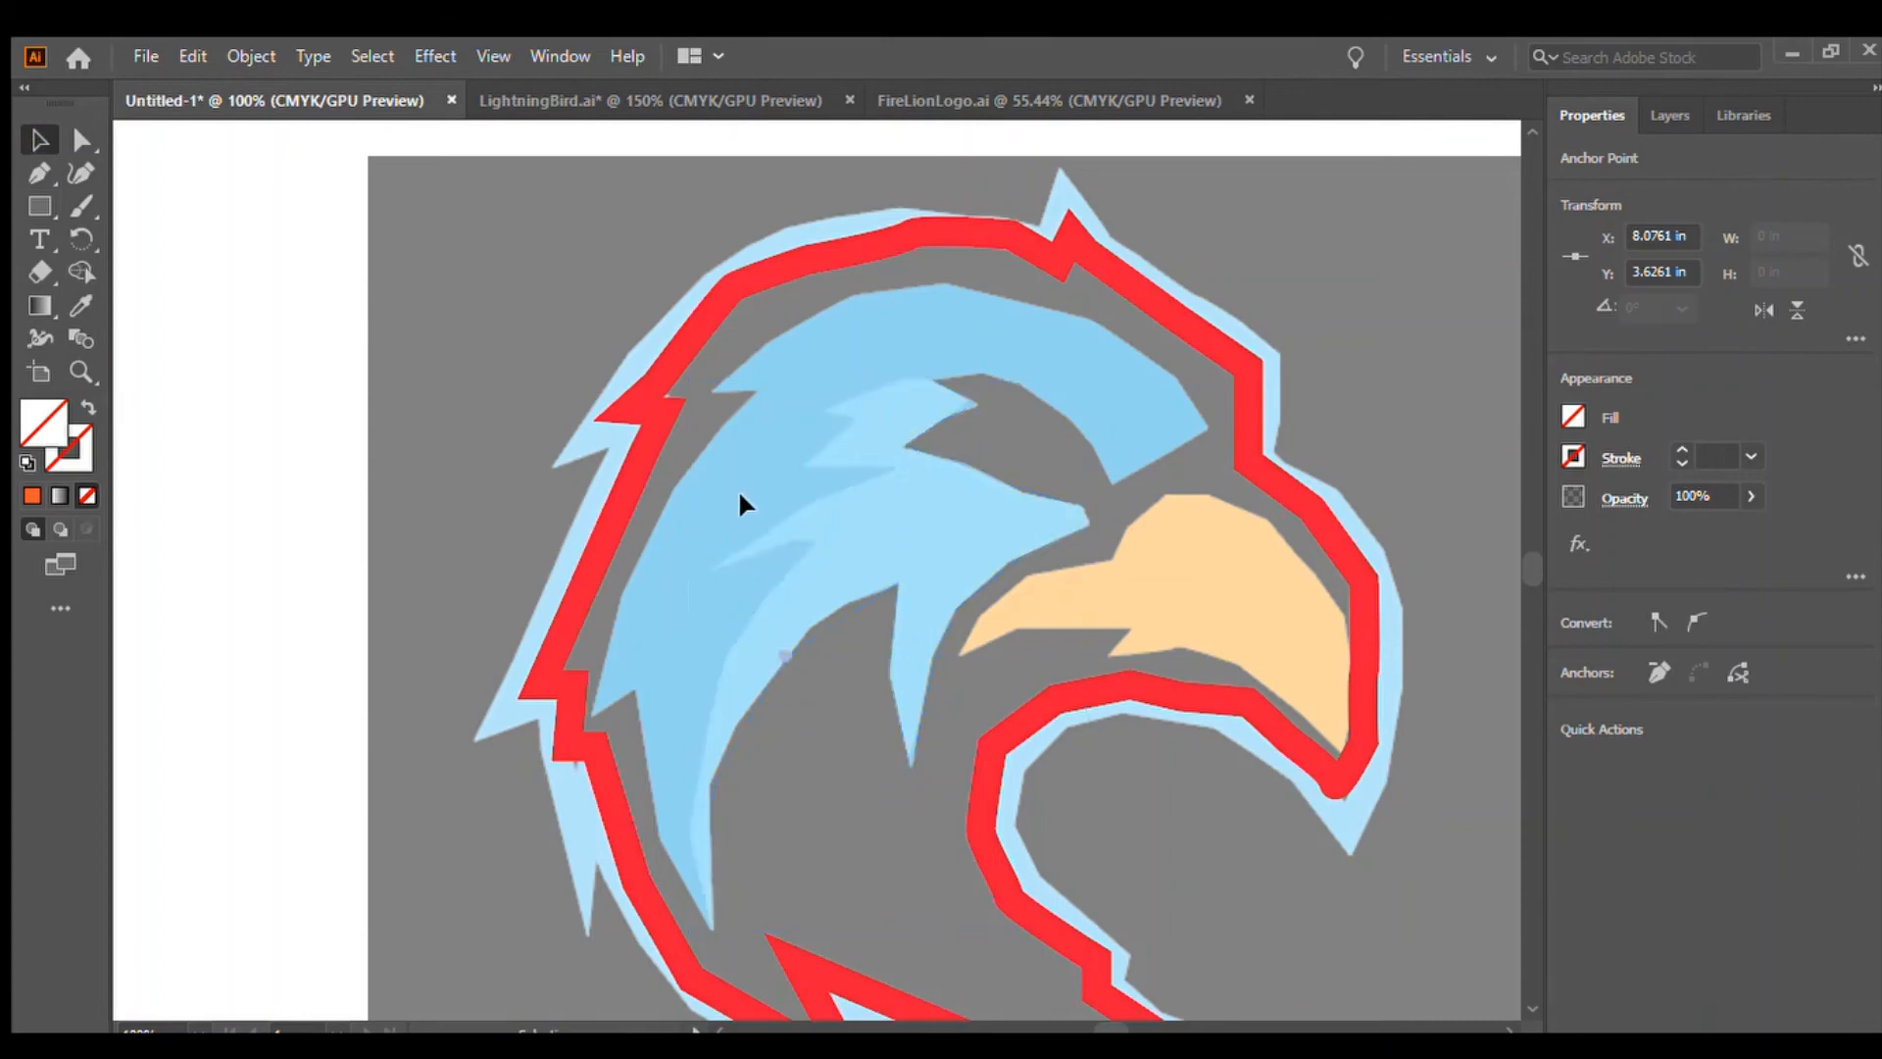
left_click(606, 607)
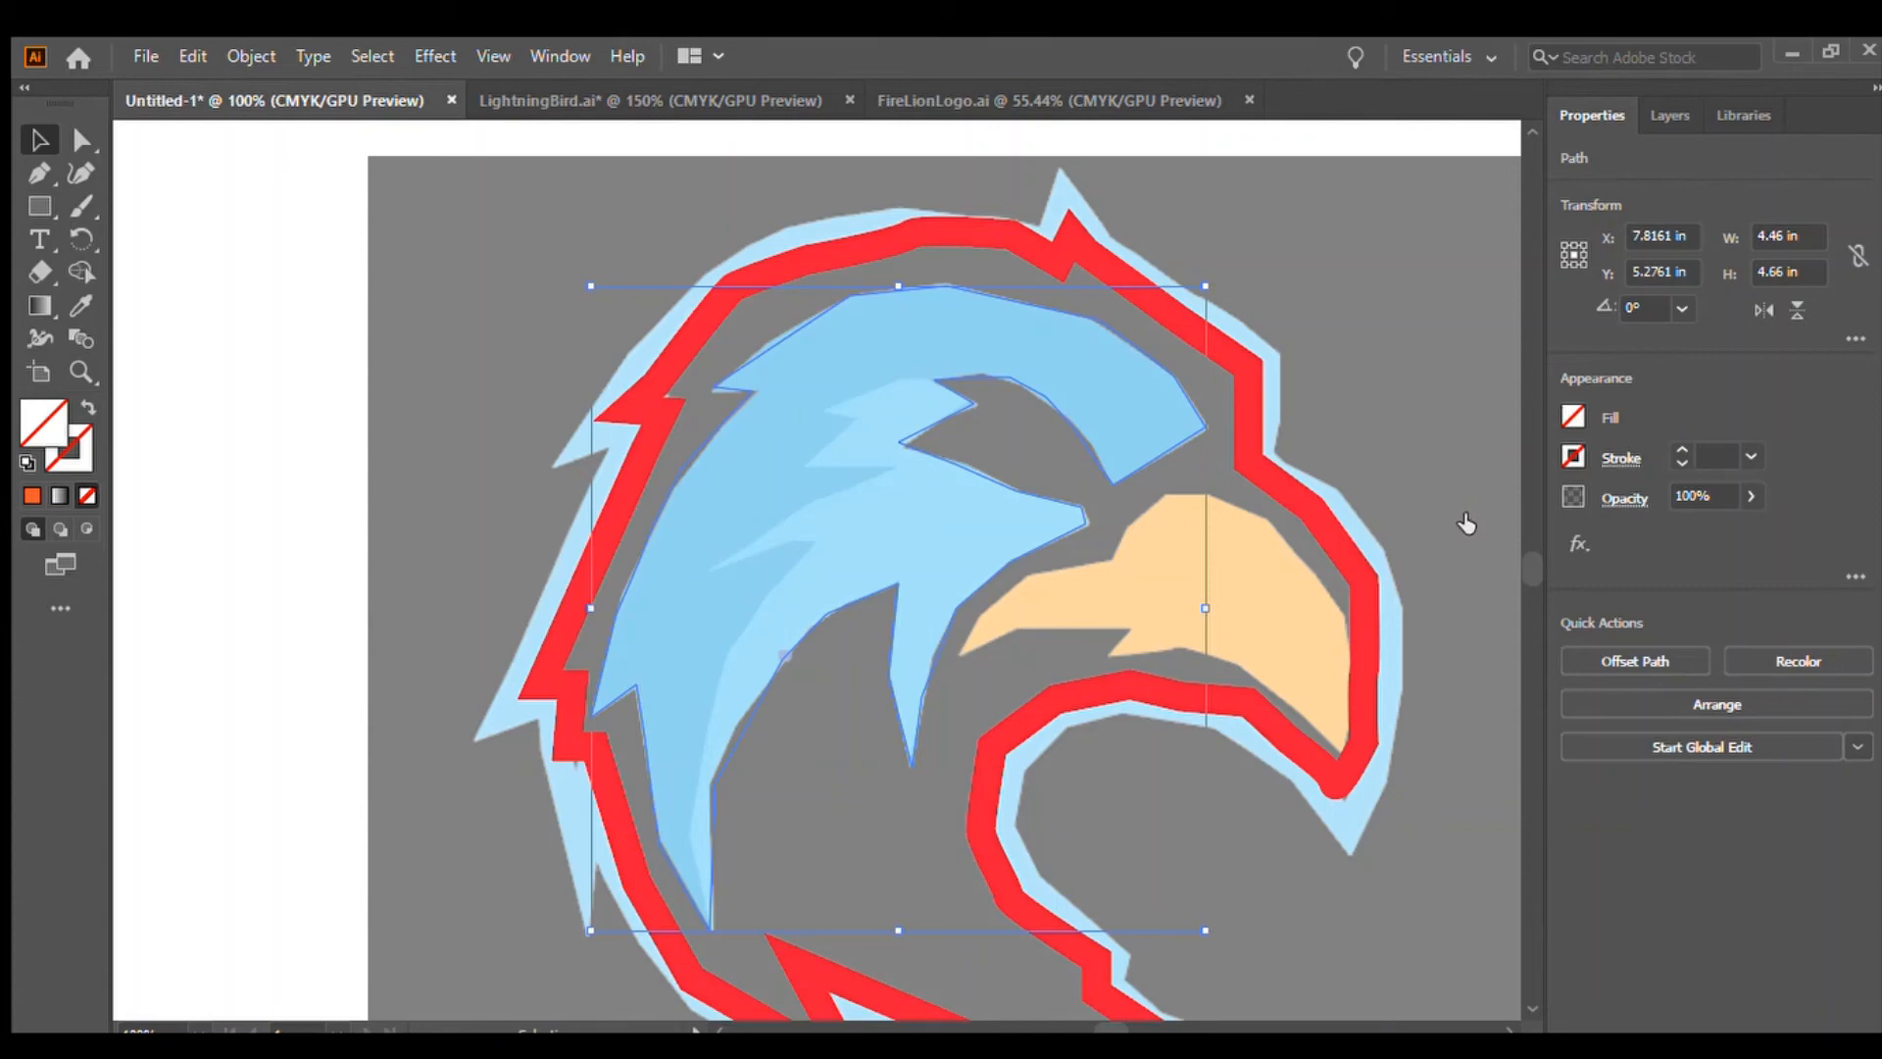
left_click(1503, 514)
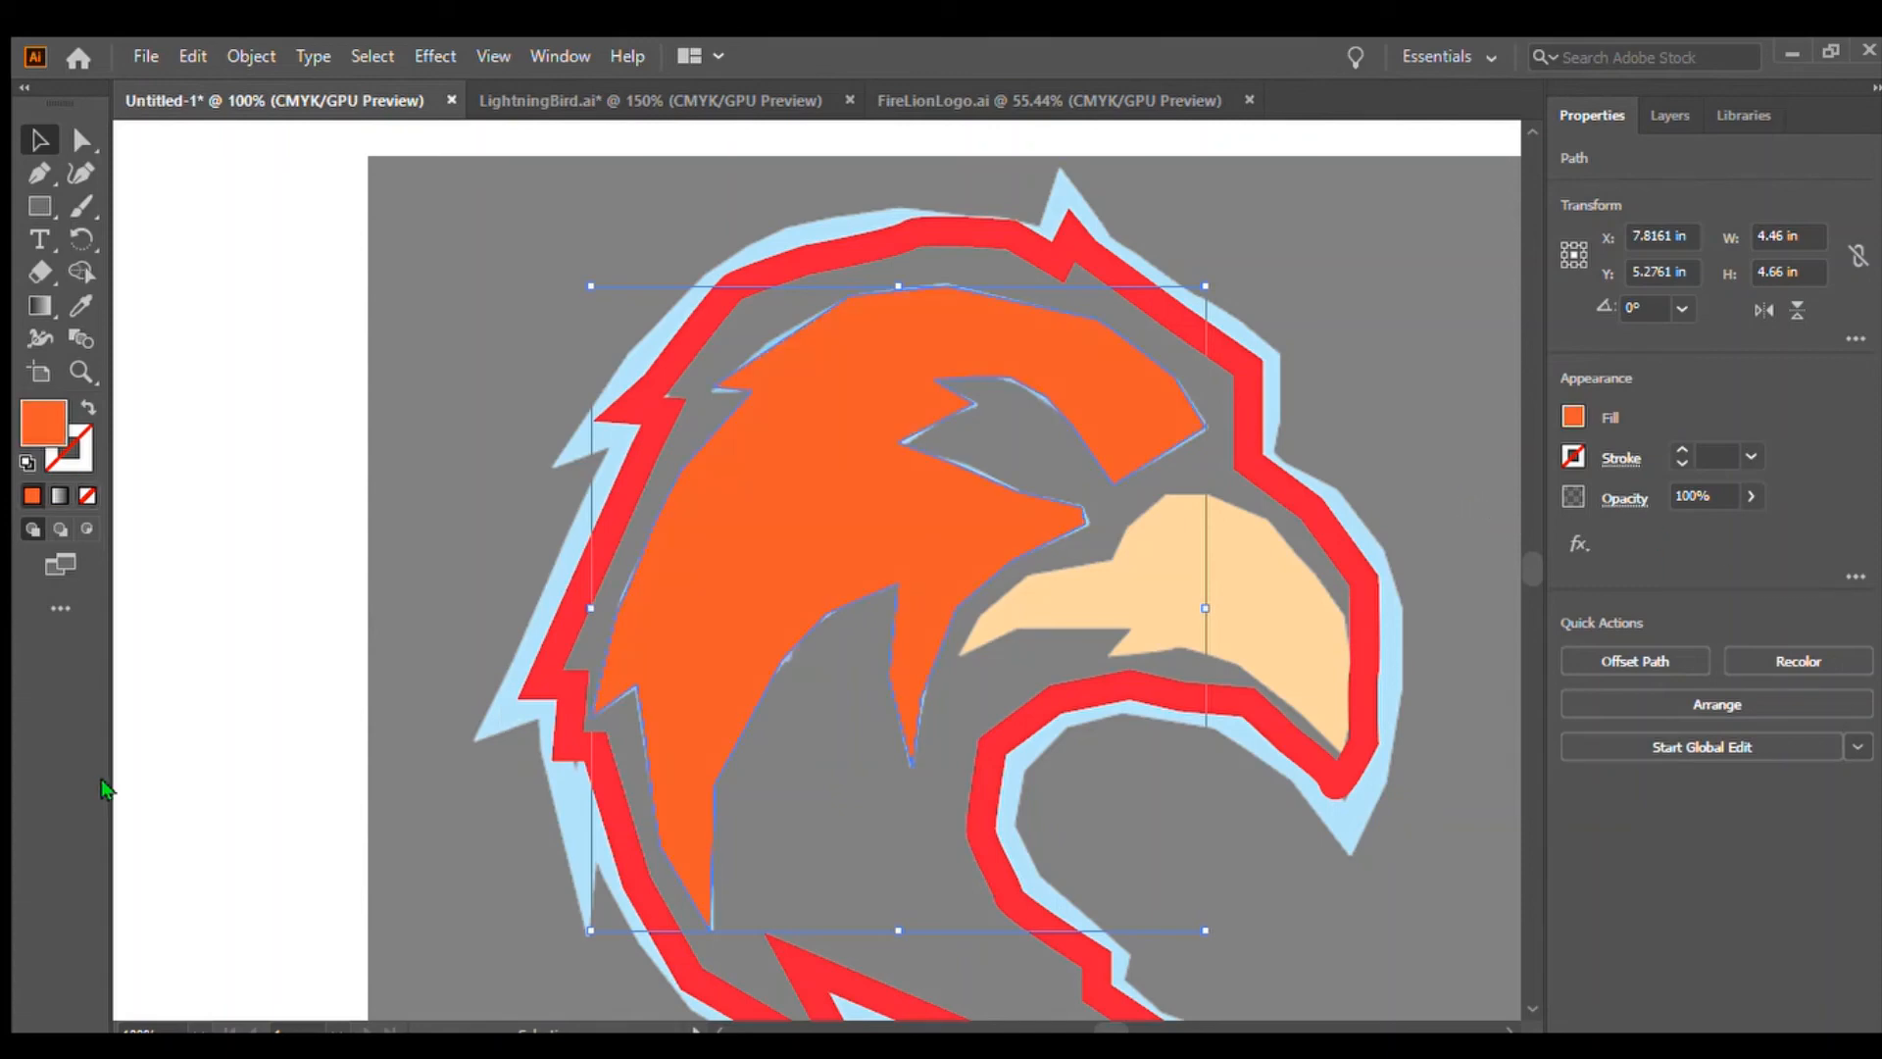
left_click(182, 600)
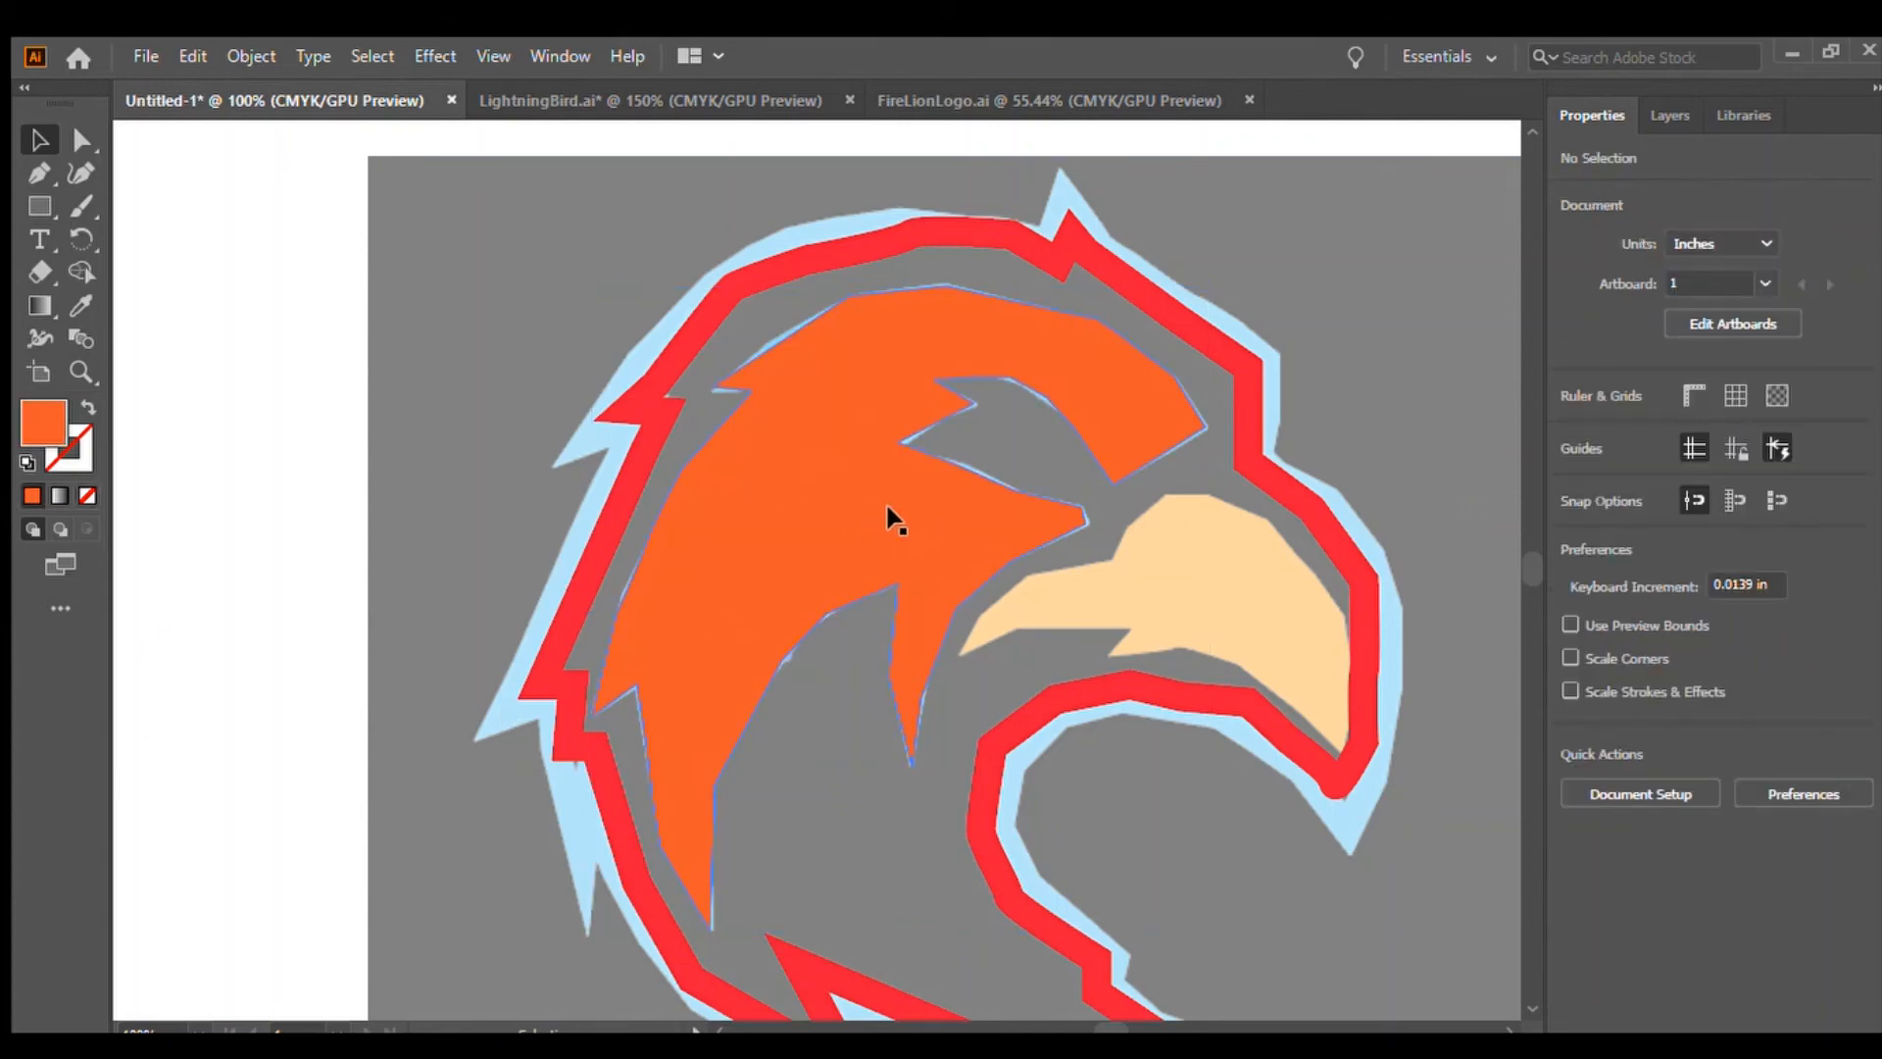
Select the inner lightning feather and fill it with a lighter orange, sampling several shades before deselecting
left_click(807, 459)
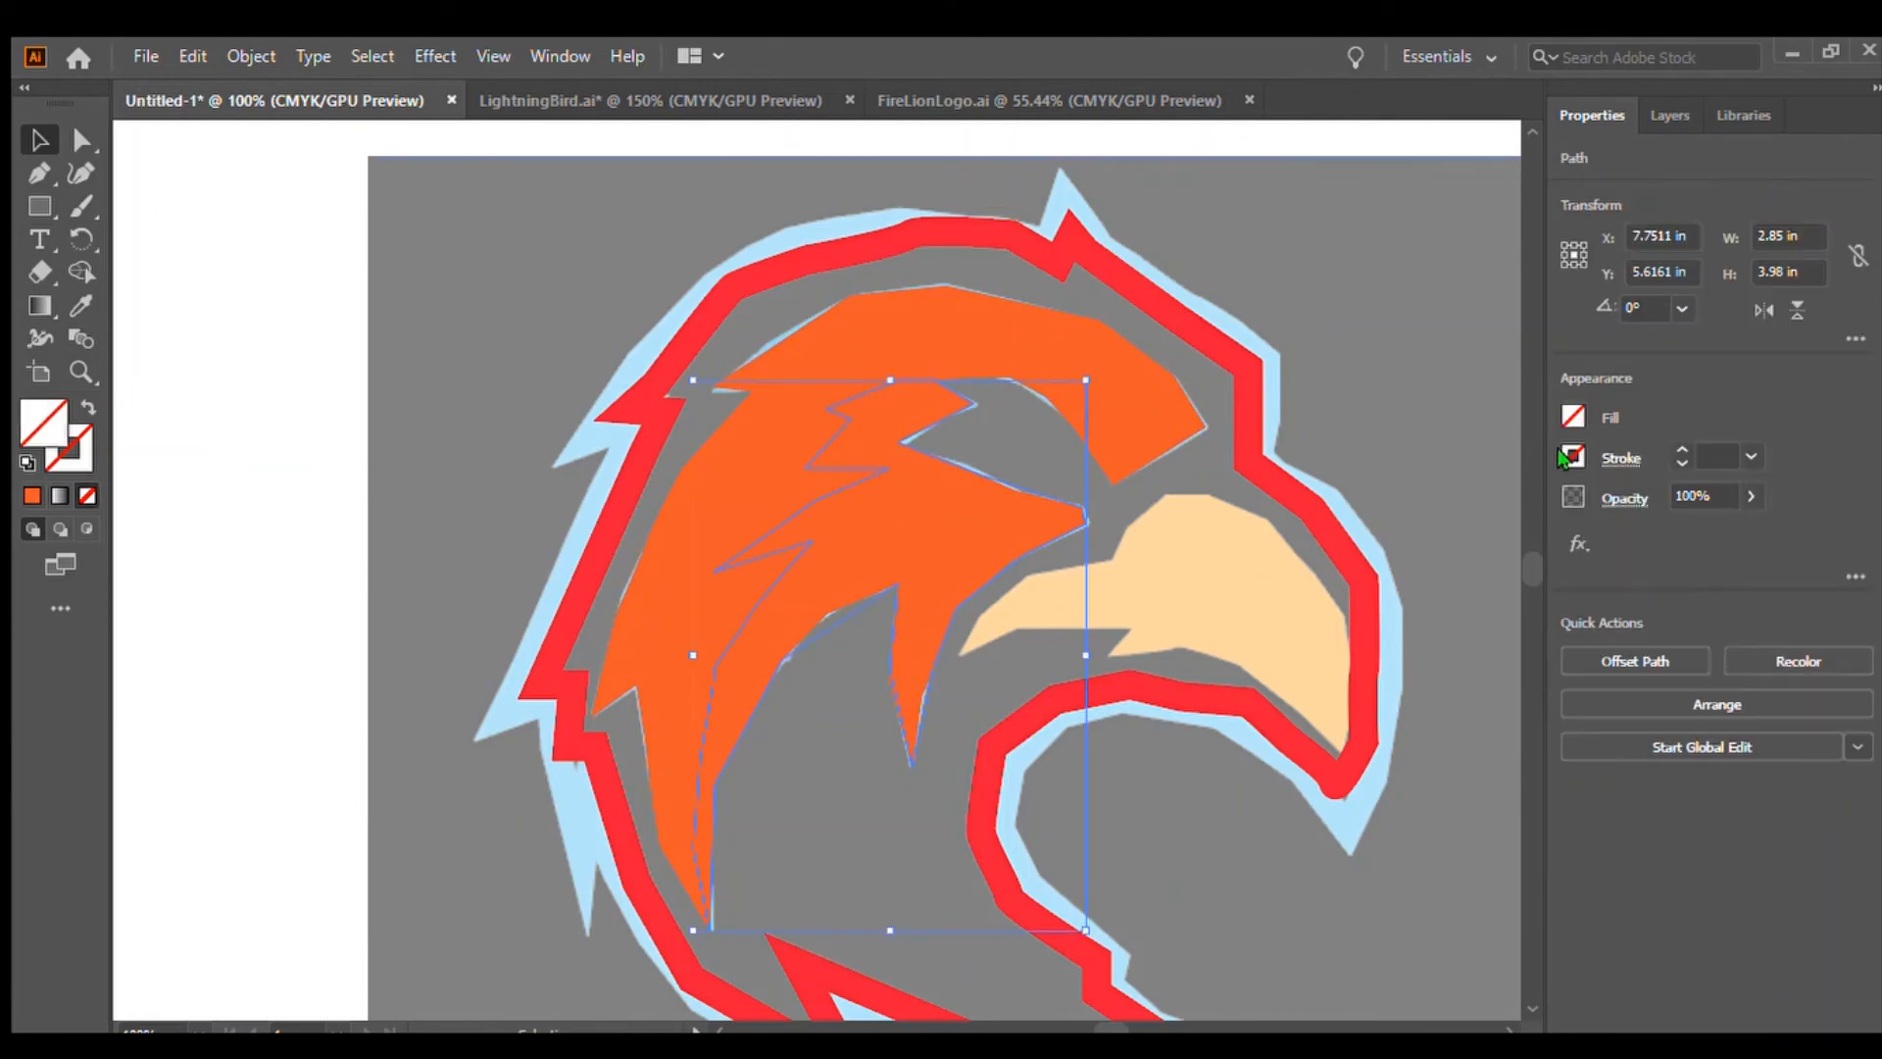
left_click(1530, 514)
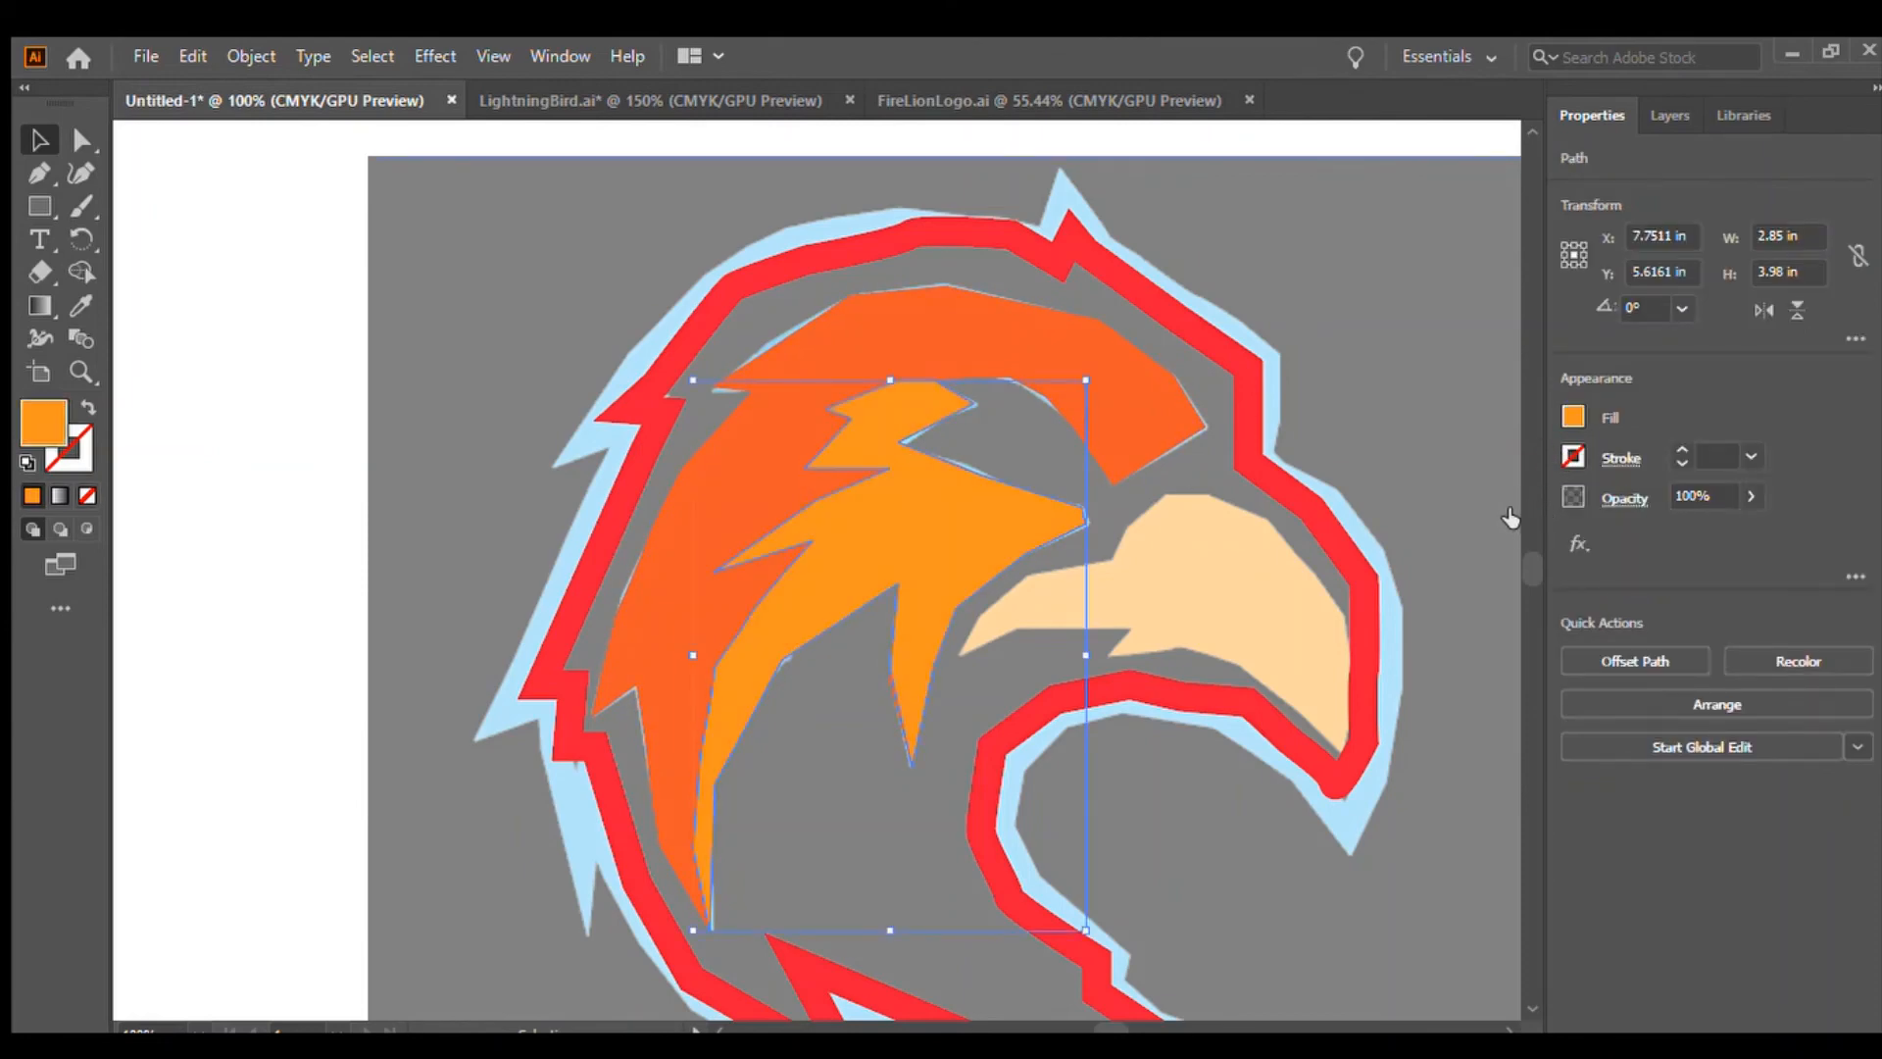
left_click(1508, 510)
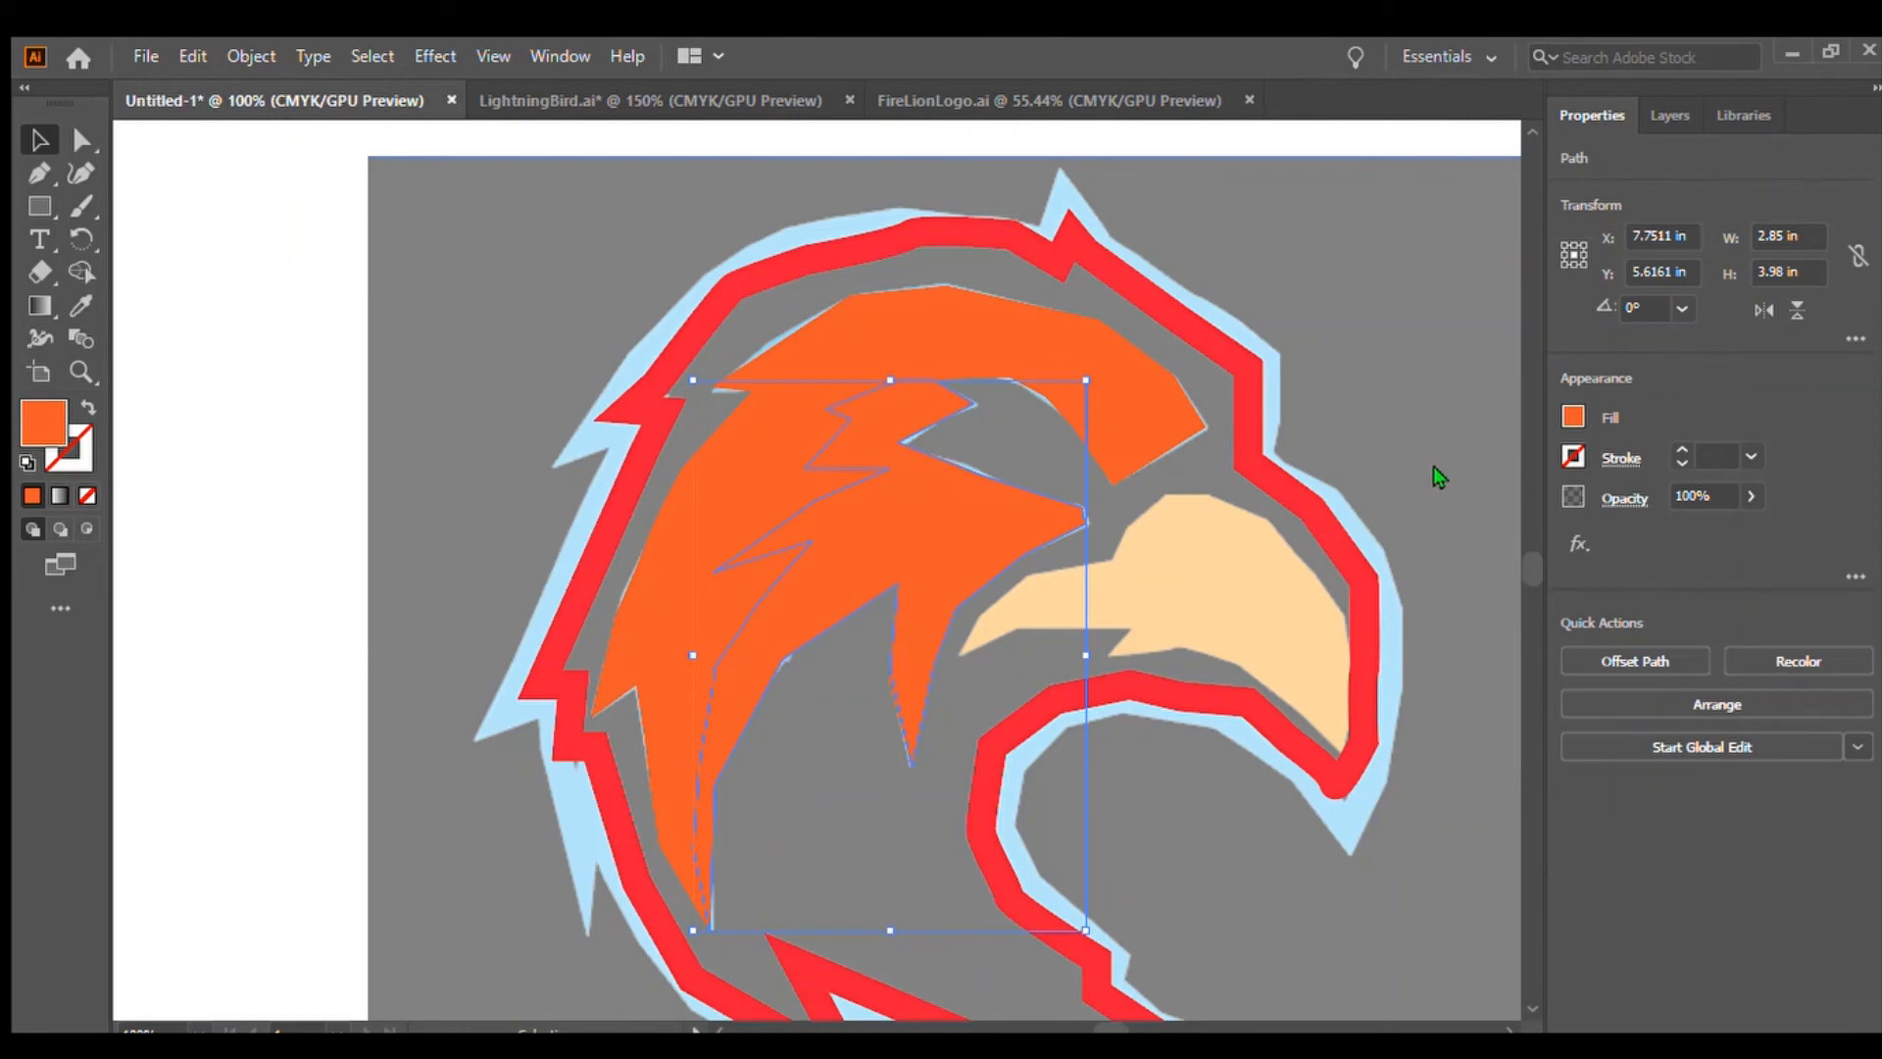
left_click(1378, 582)
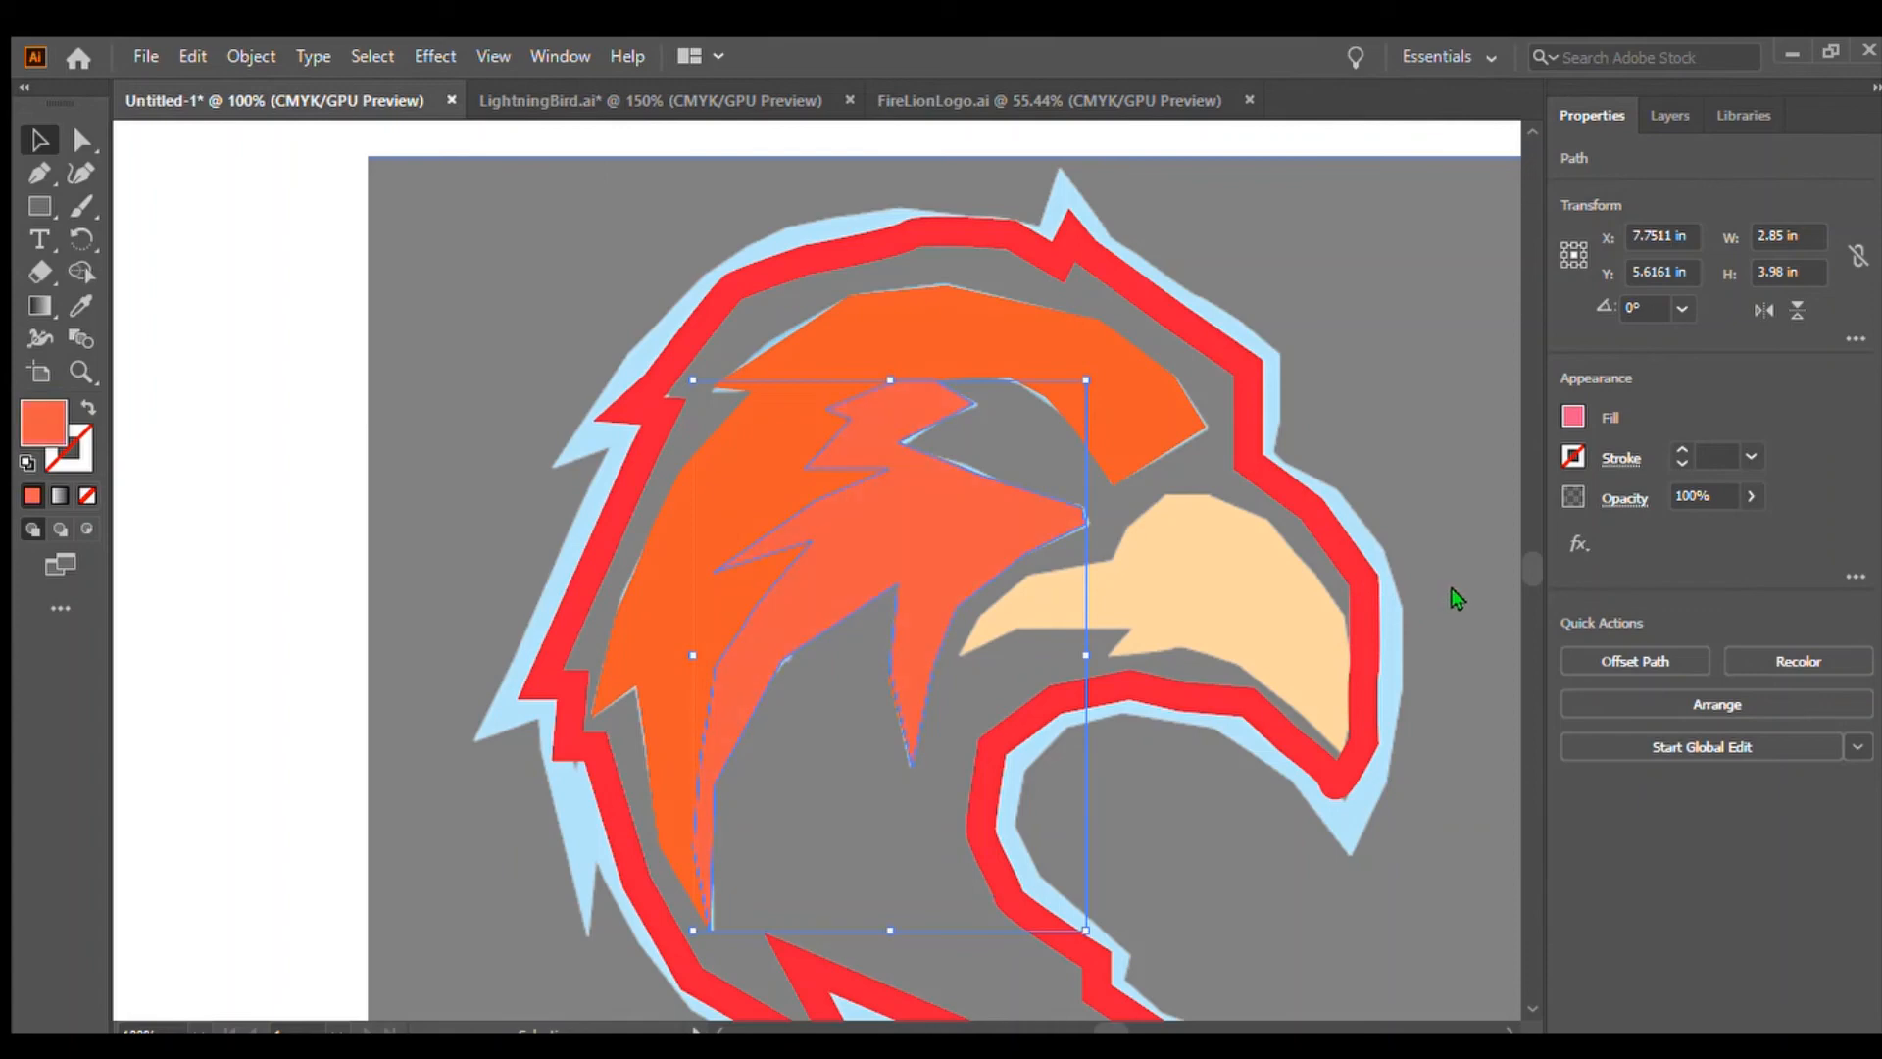
left_click(285, 659)
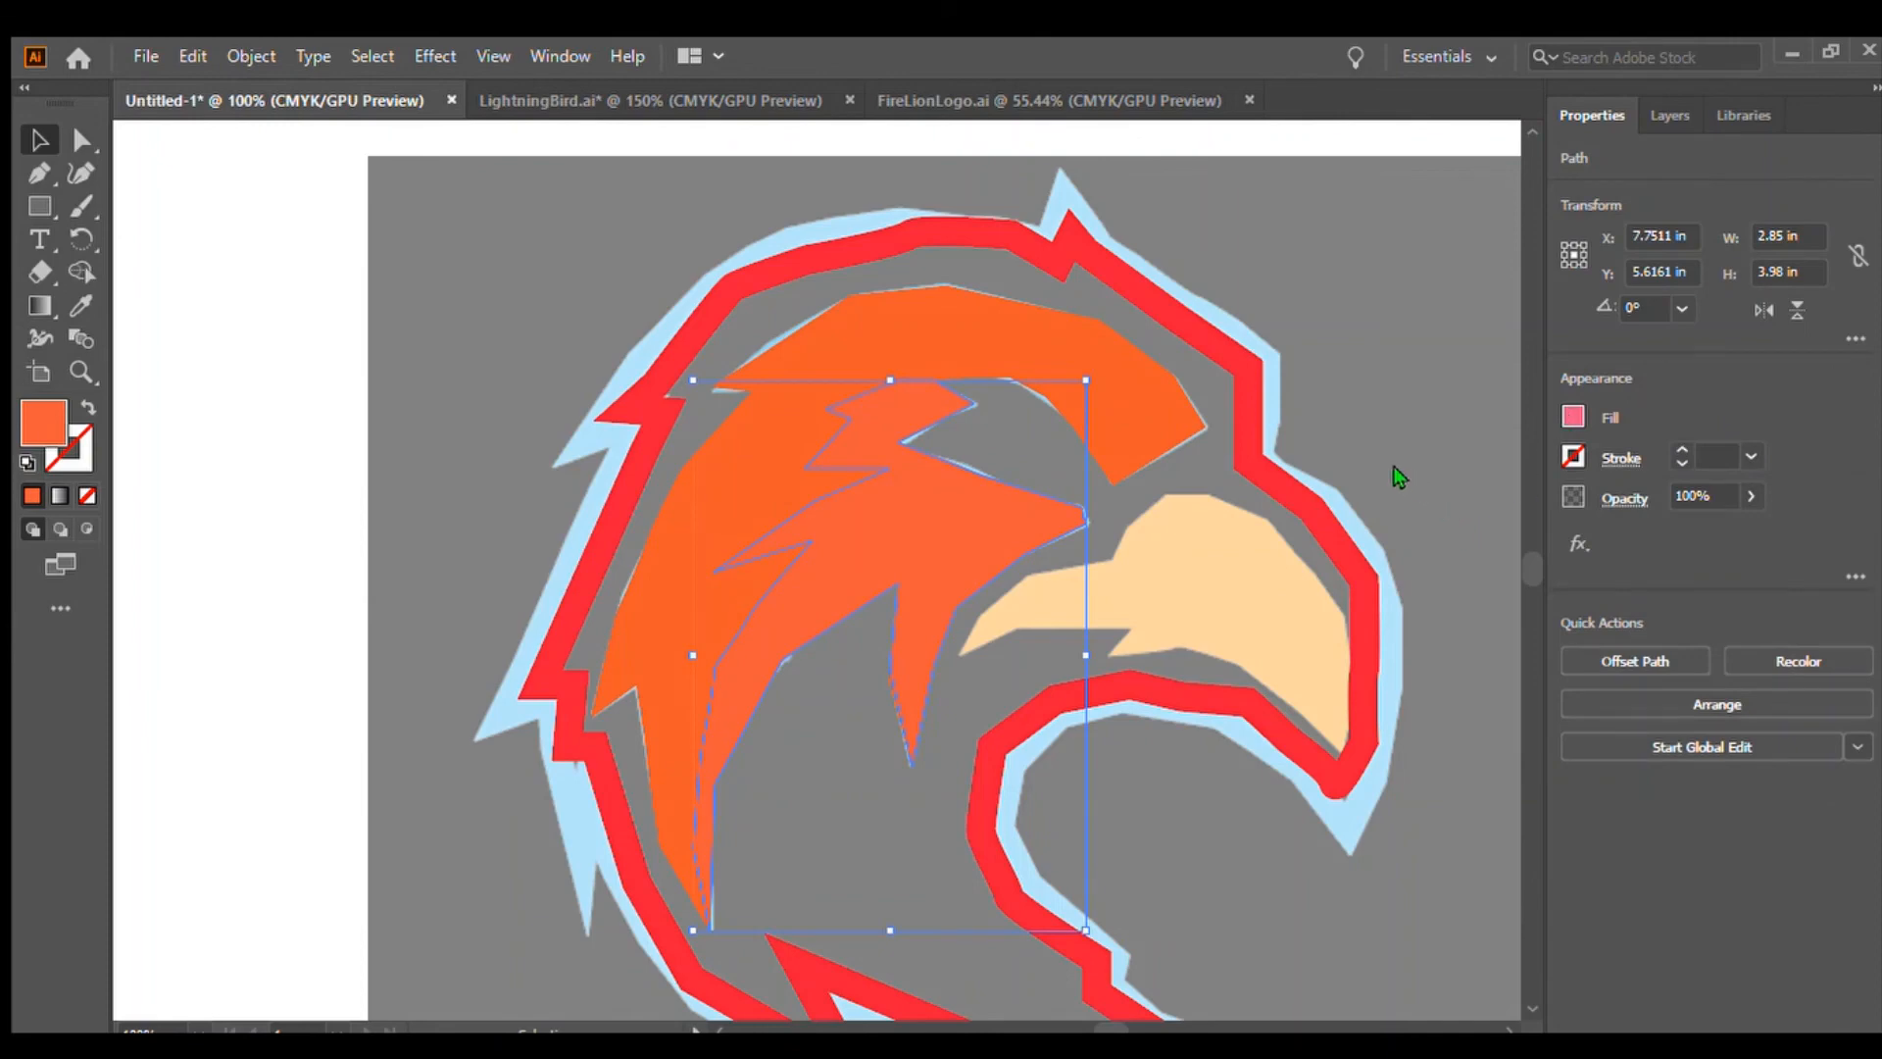
left_click(1520, 511)
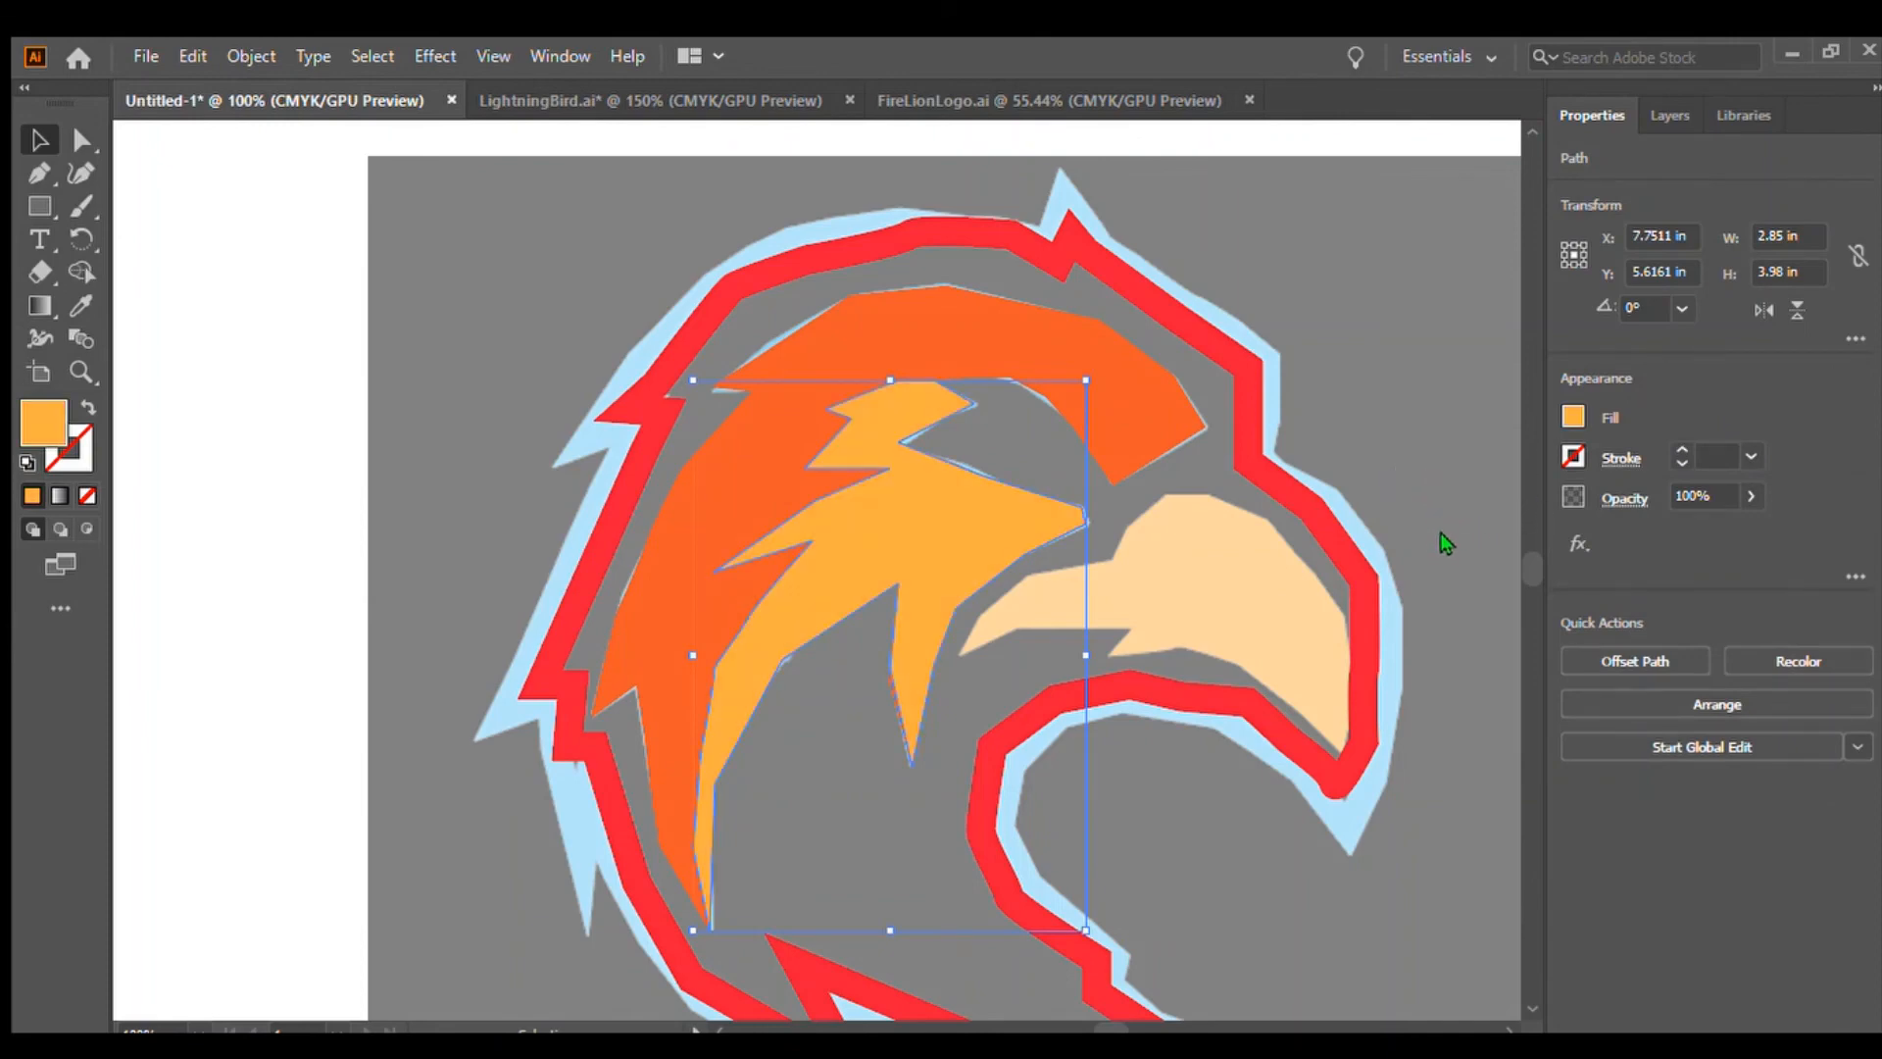
left_click(1290, 714)
left_click(1279, 718)
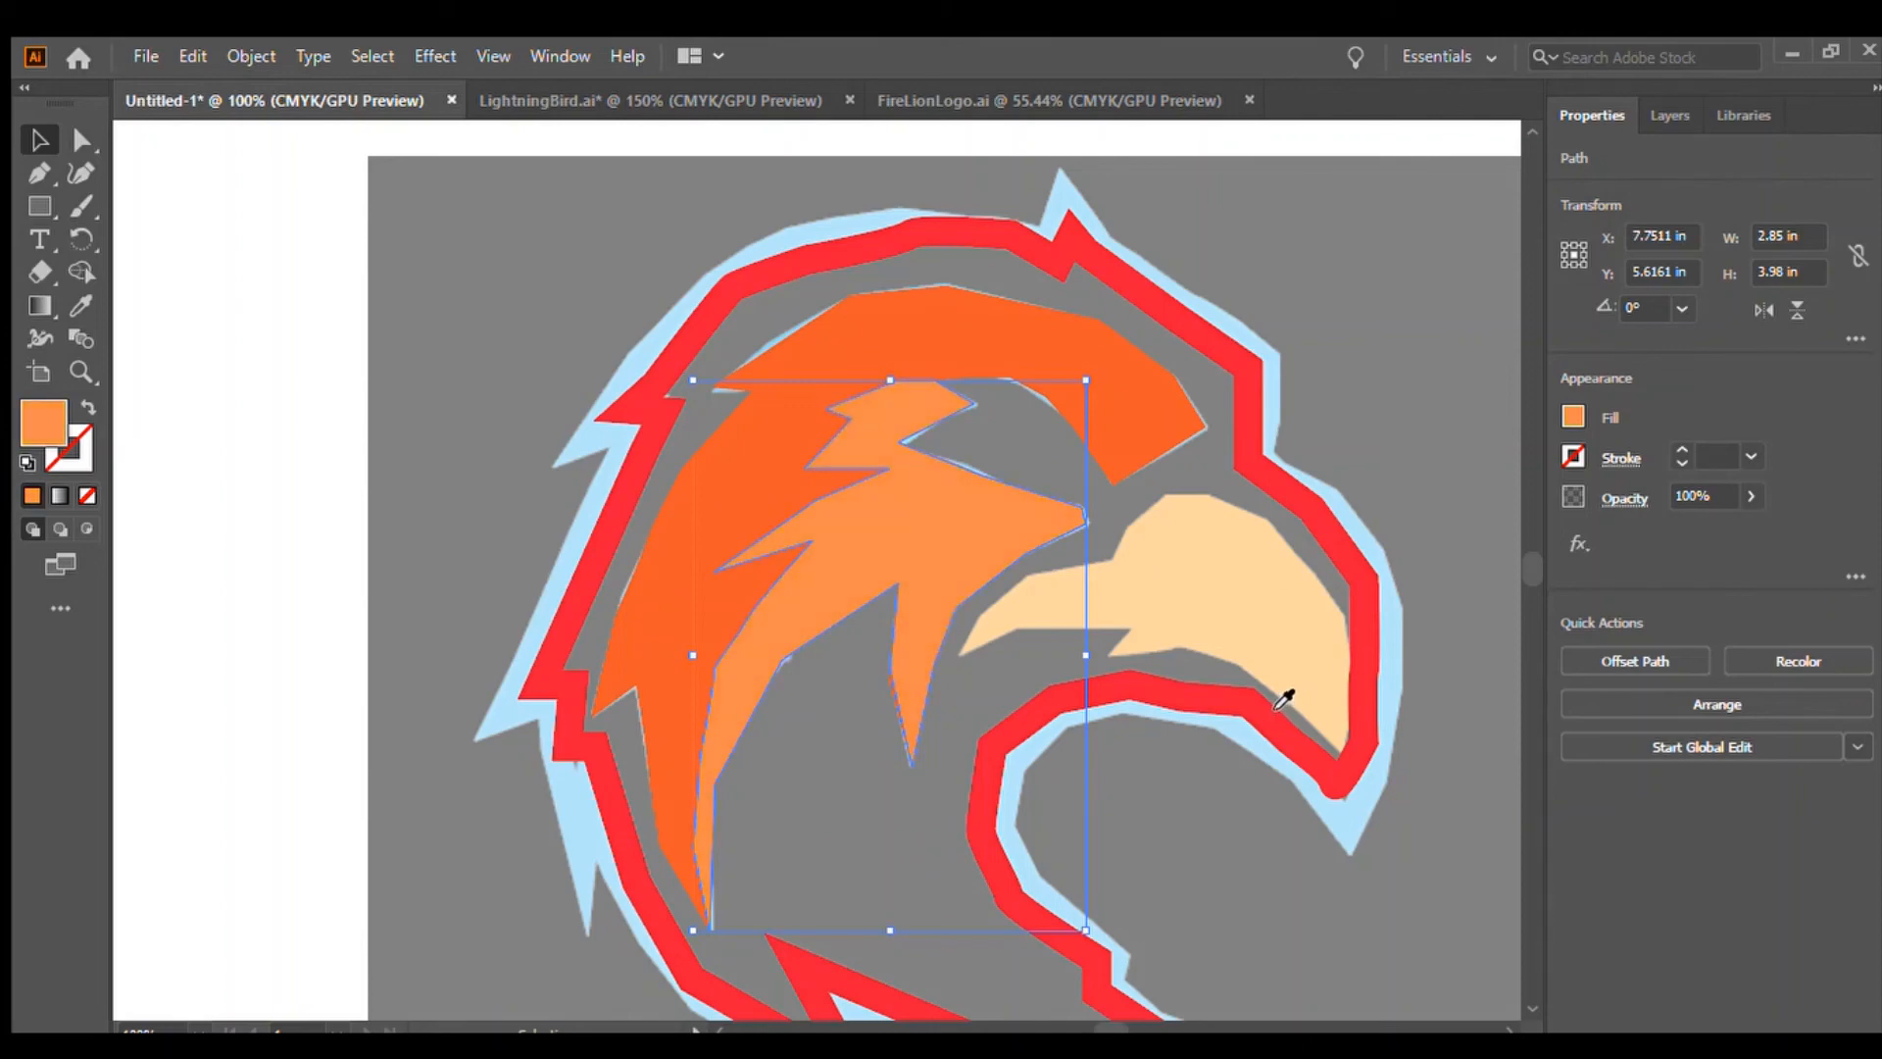
left_click(1276, 706)
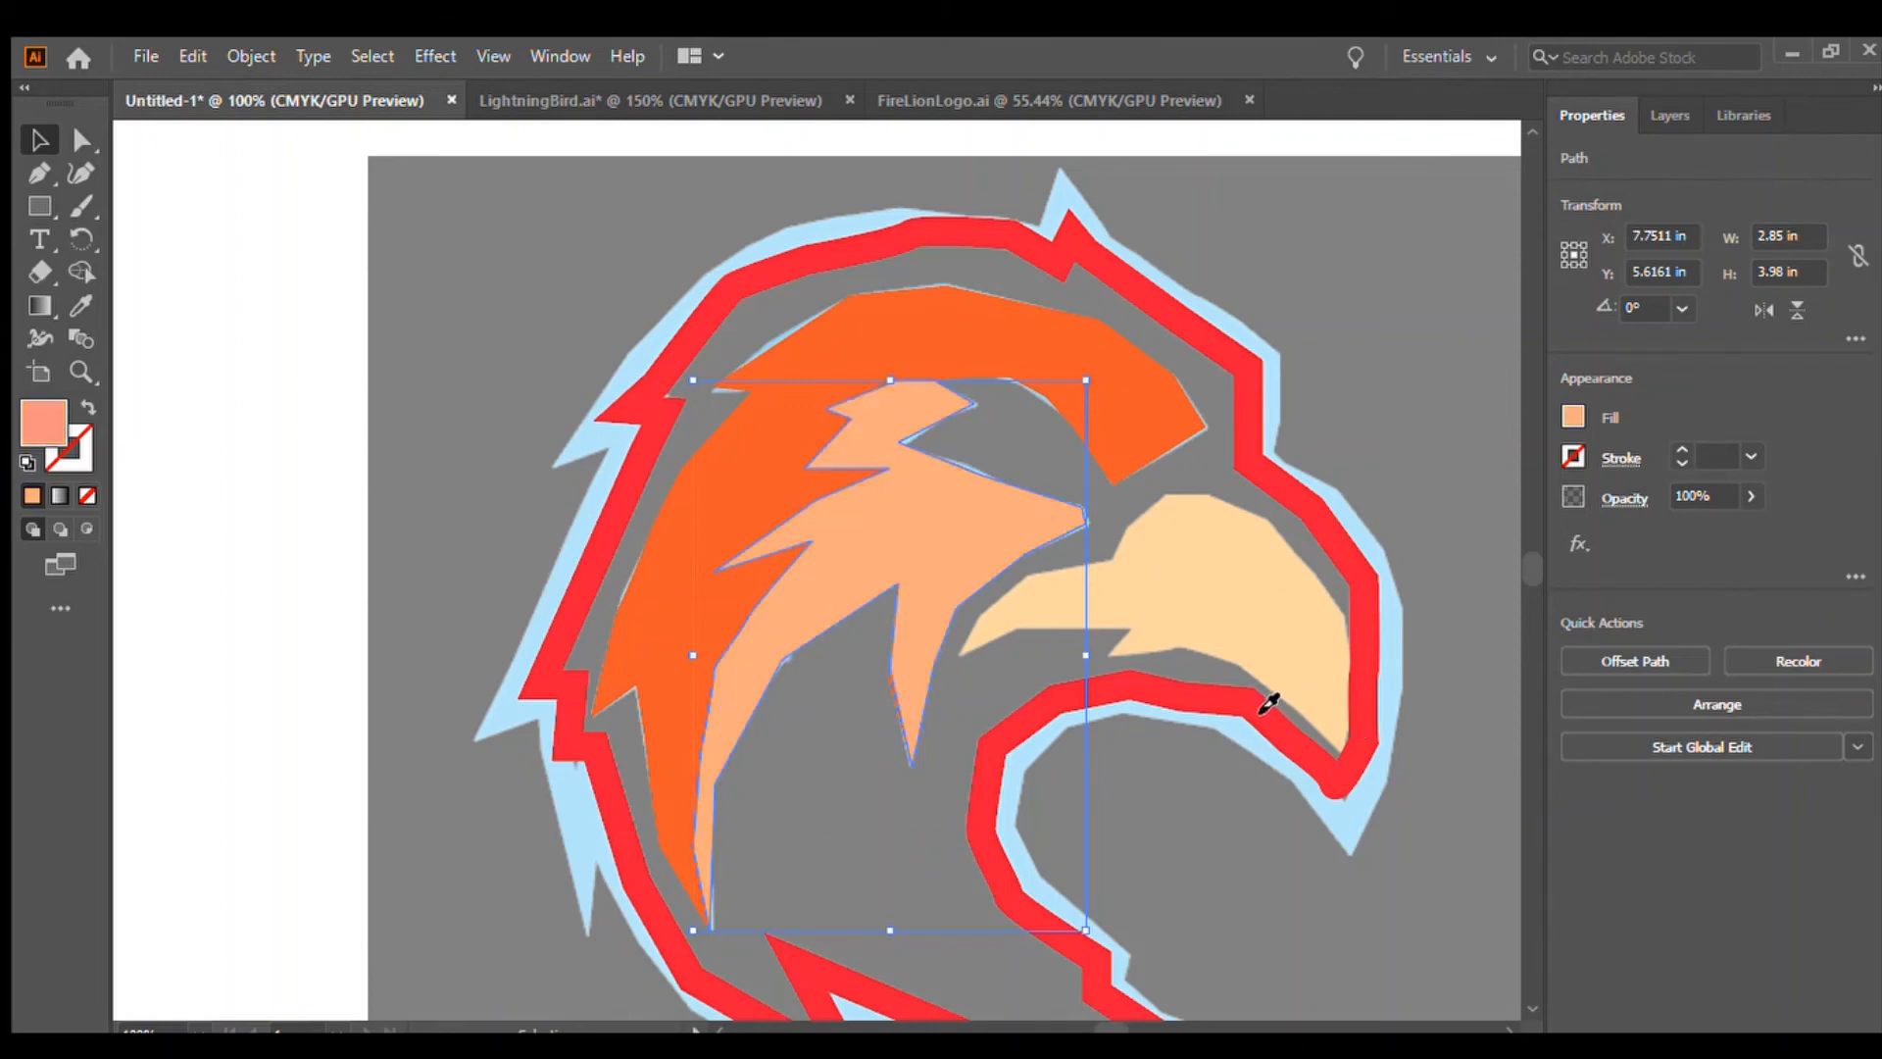
left_click(1264, 703)
left_click(1270, 703)
left_click(1269, 702)
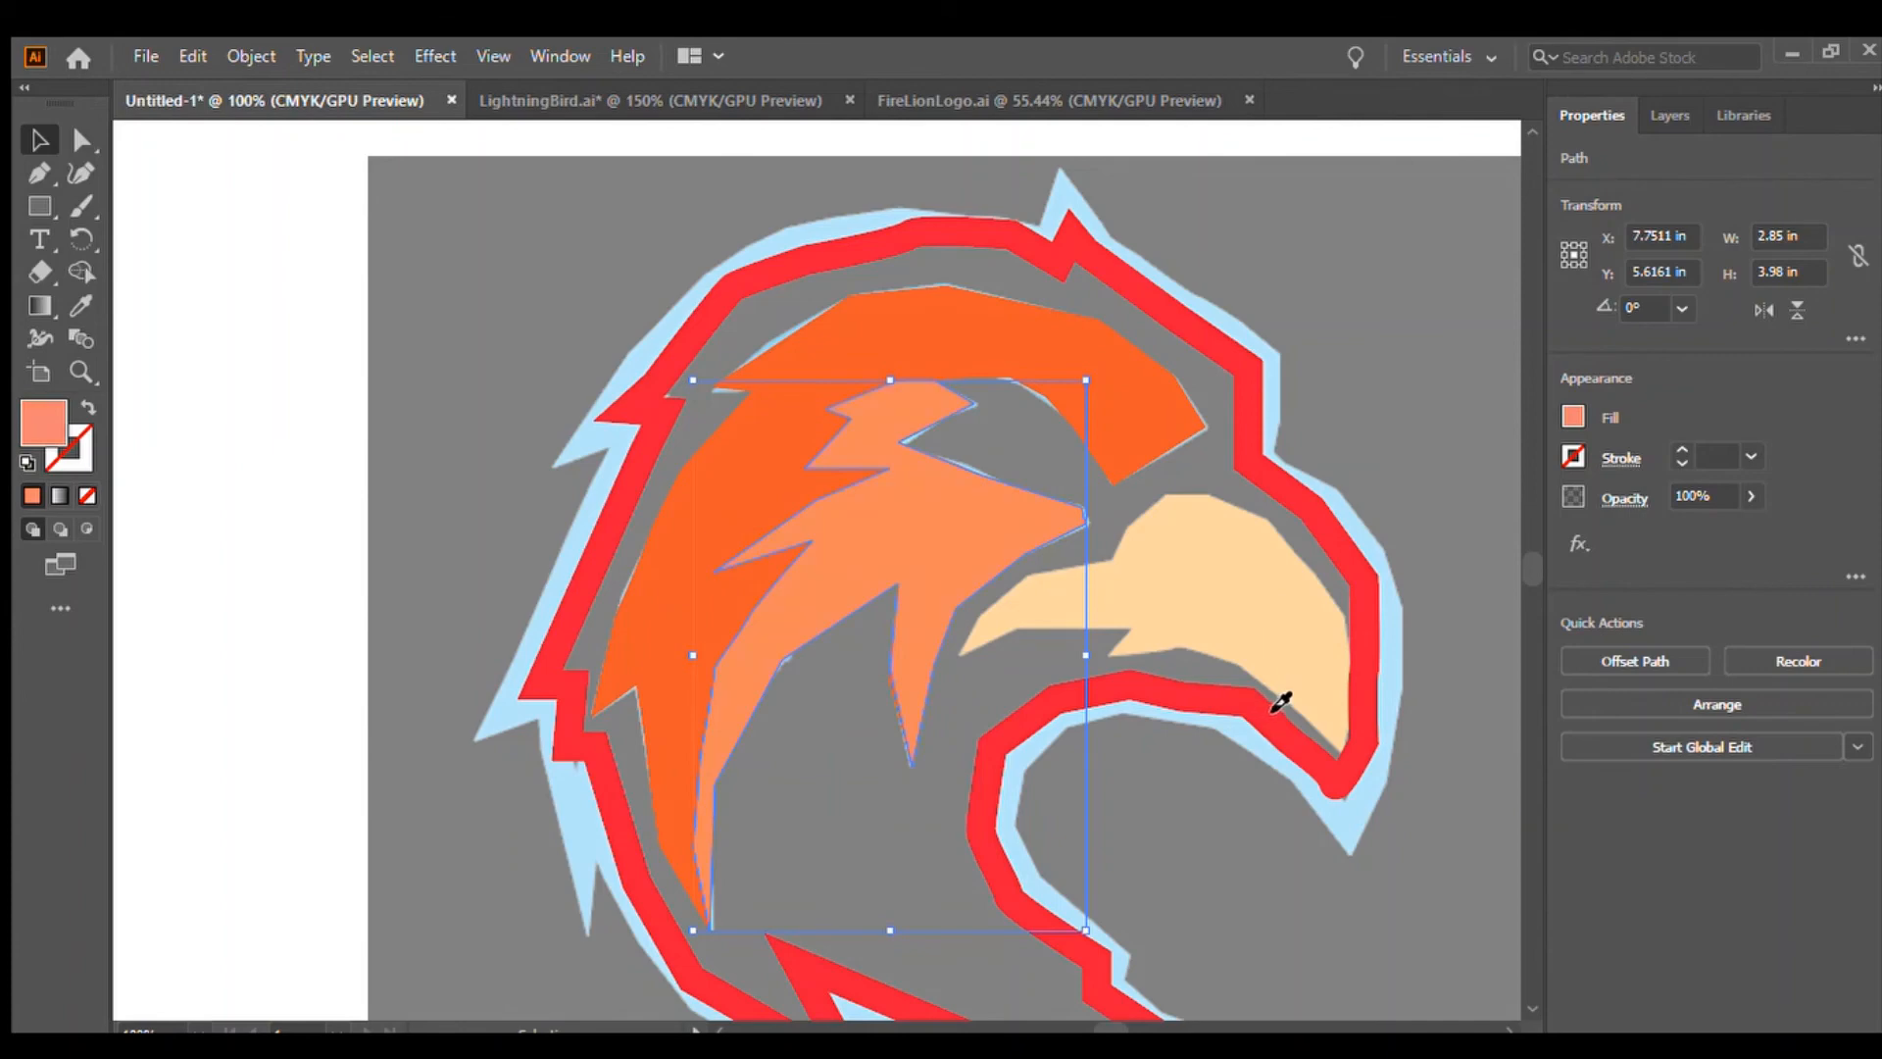
left_click(1284, 703)
left_click(1279, 705)
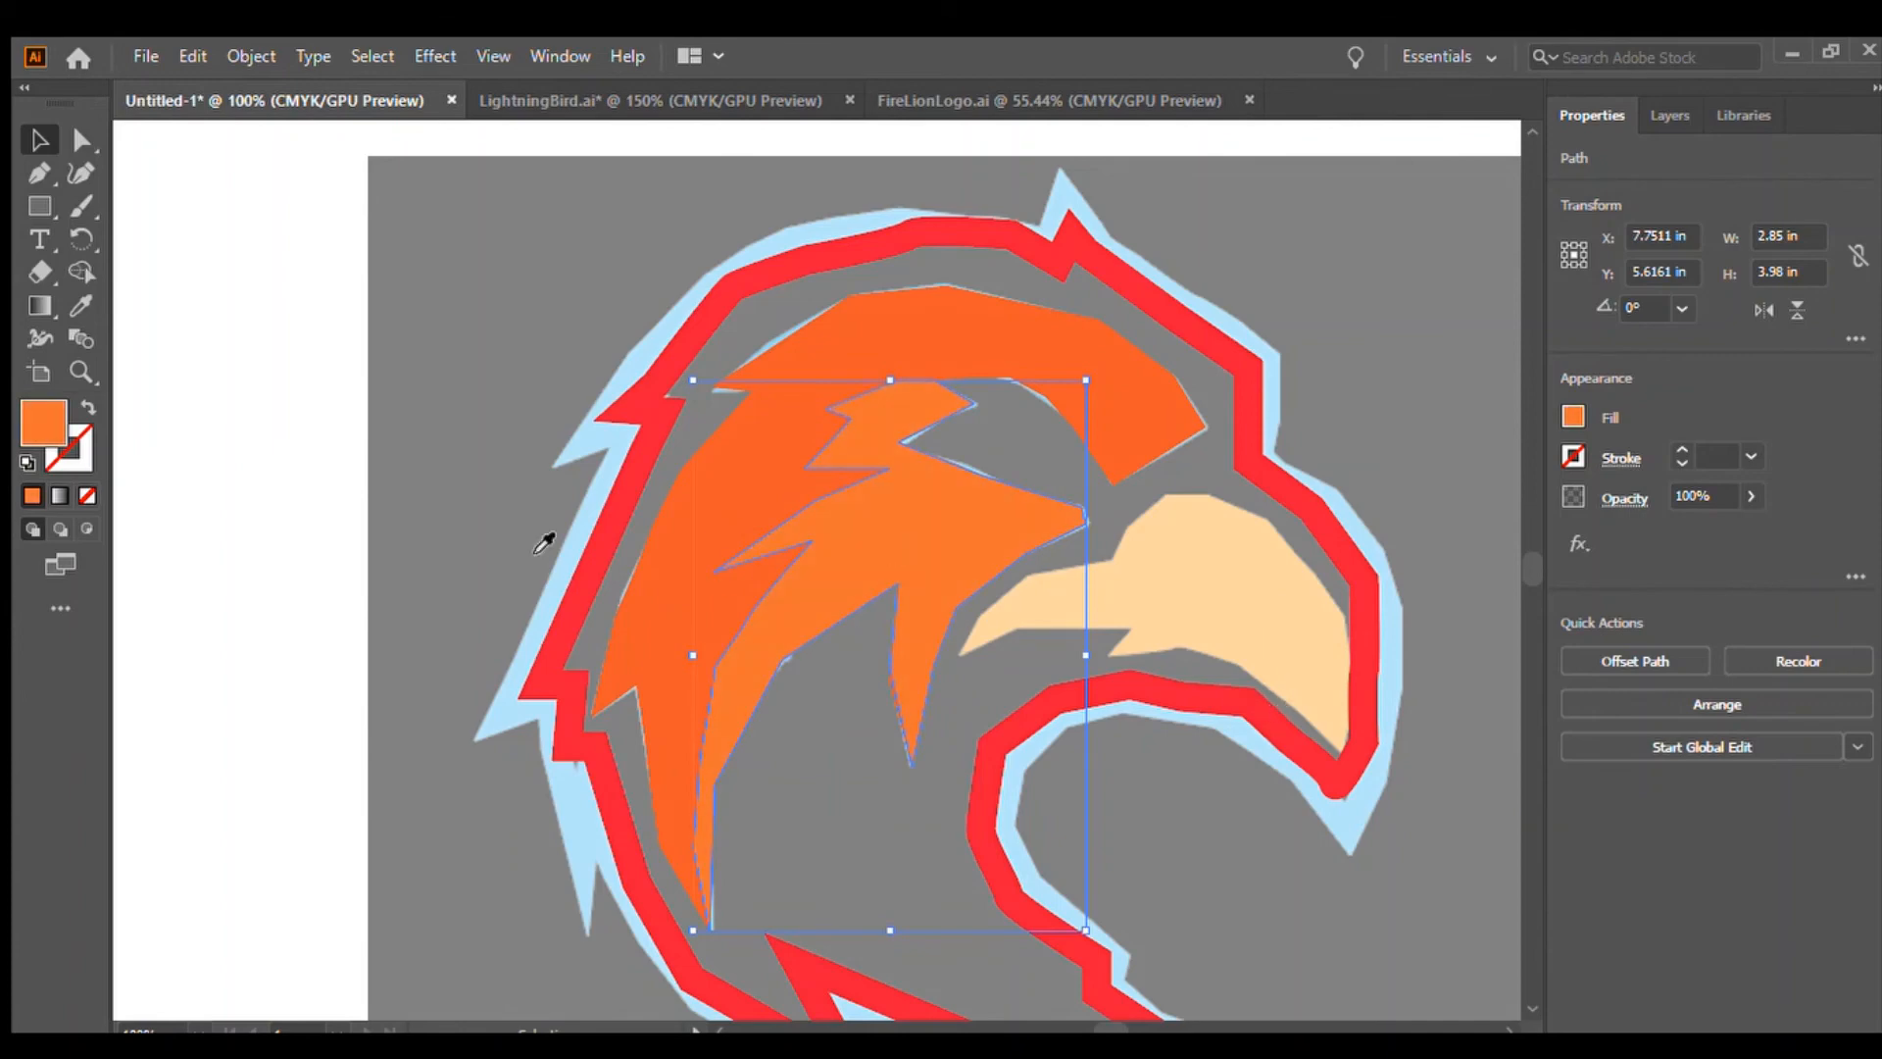
left_click(149, 243)
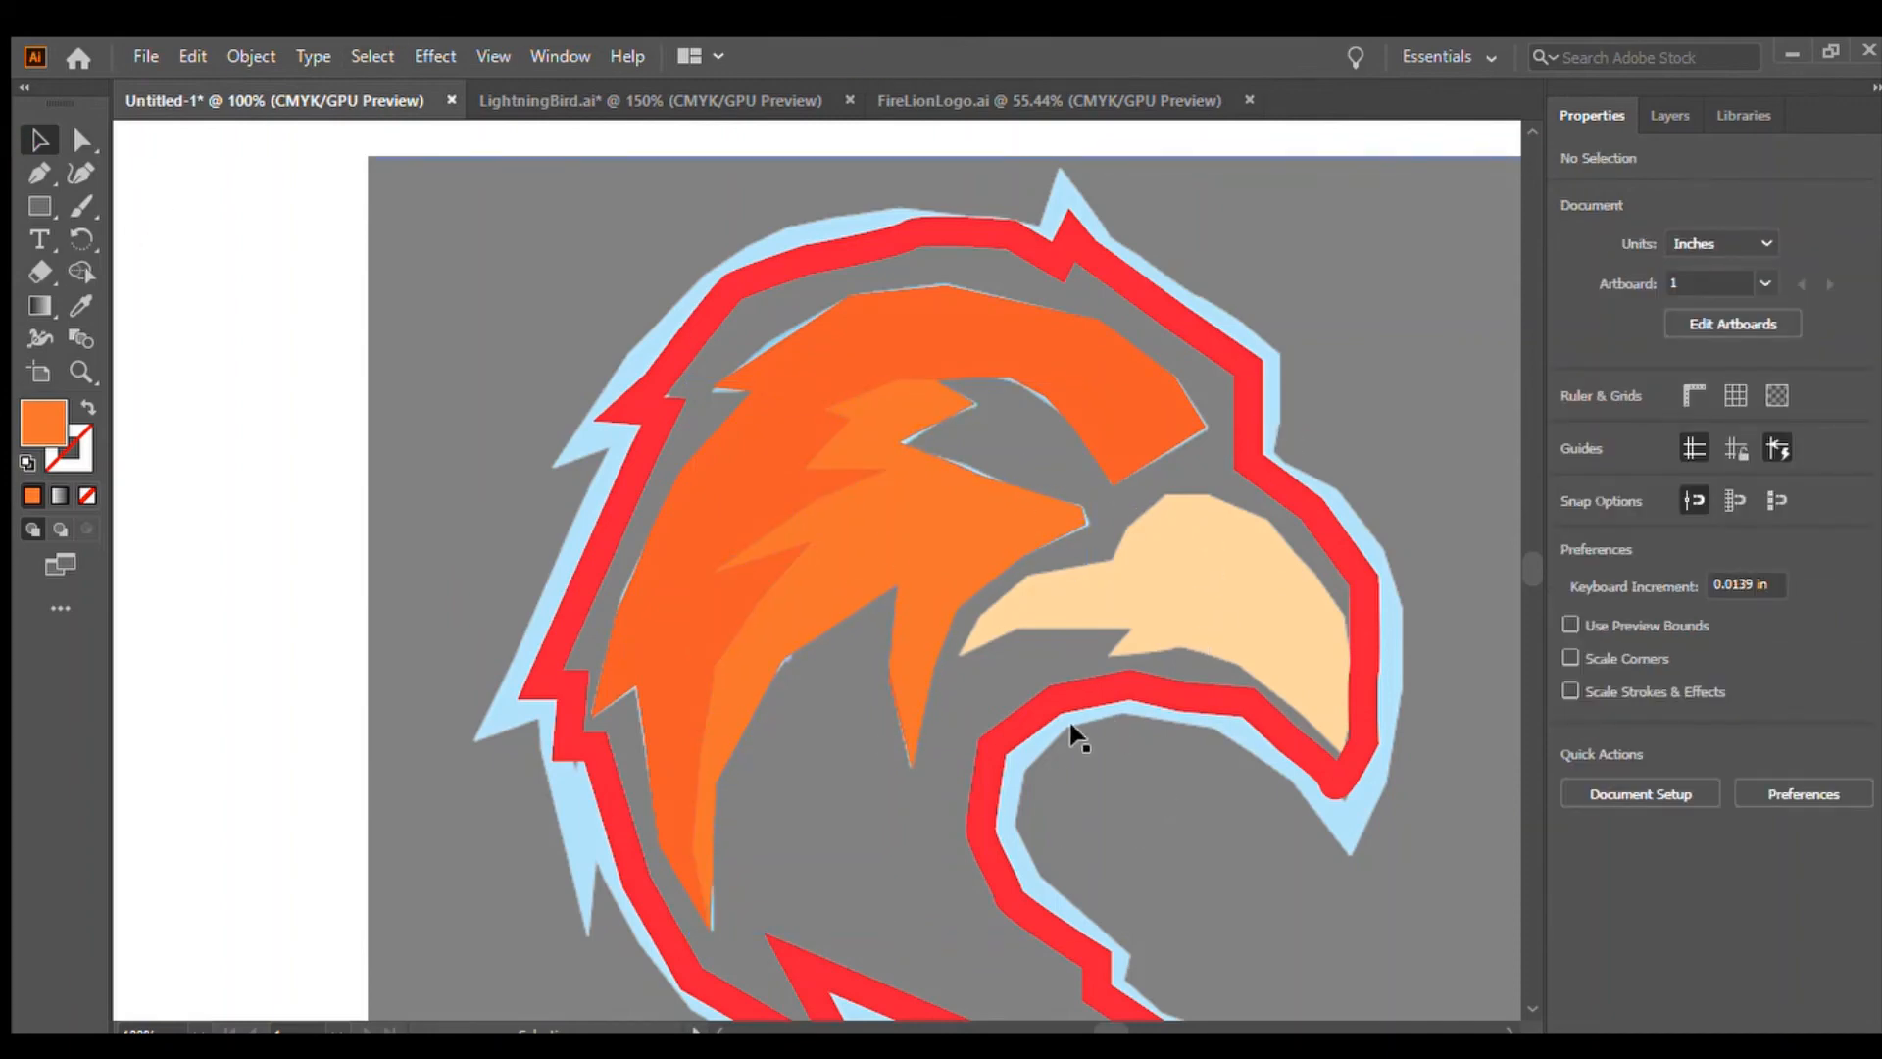
Start a Pen path for the beak, tracing its upper edge from the inner tip over the curved top to the hook, with no fill
left_click(41, 174)
left_click(959, 655)
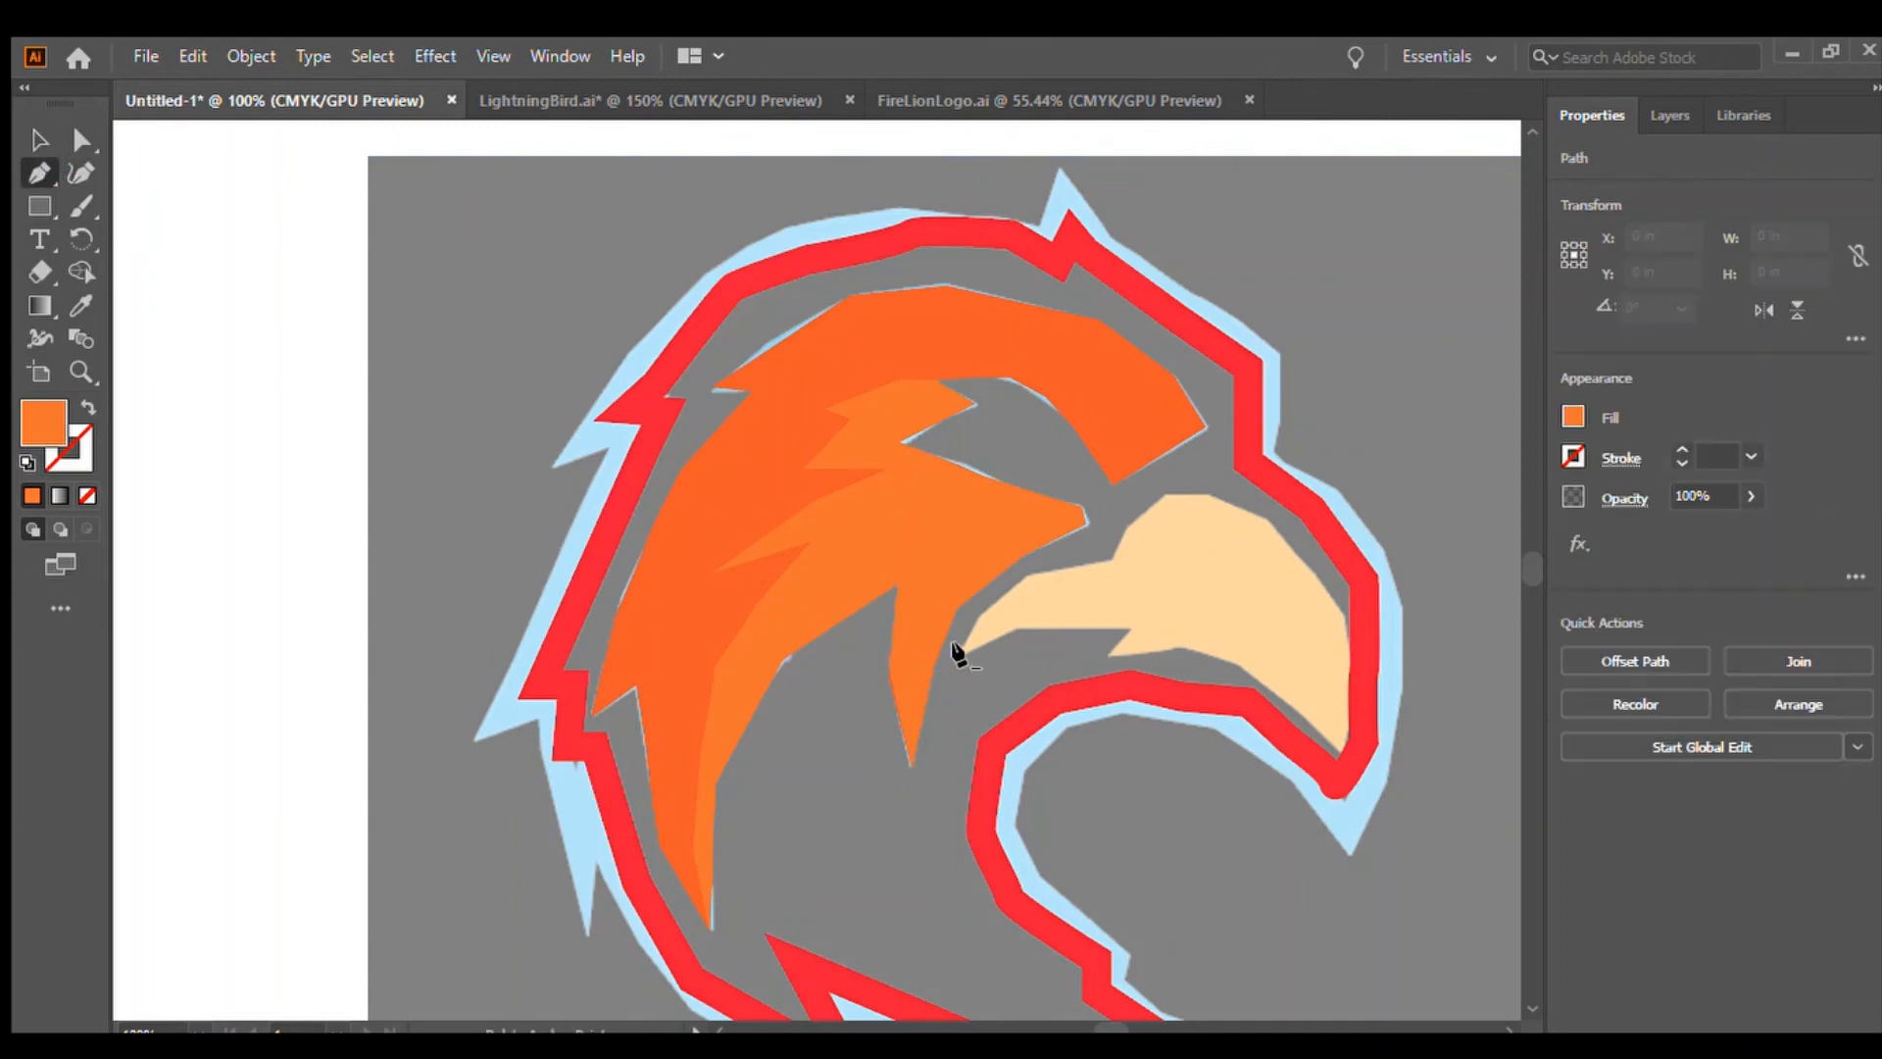
left_click(979, 608)
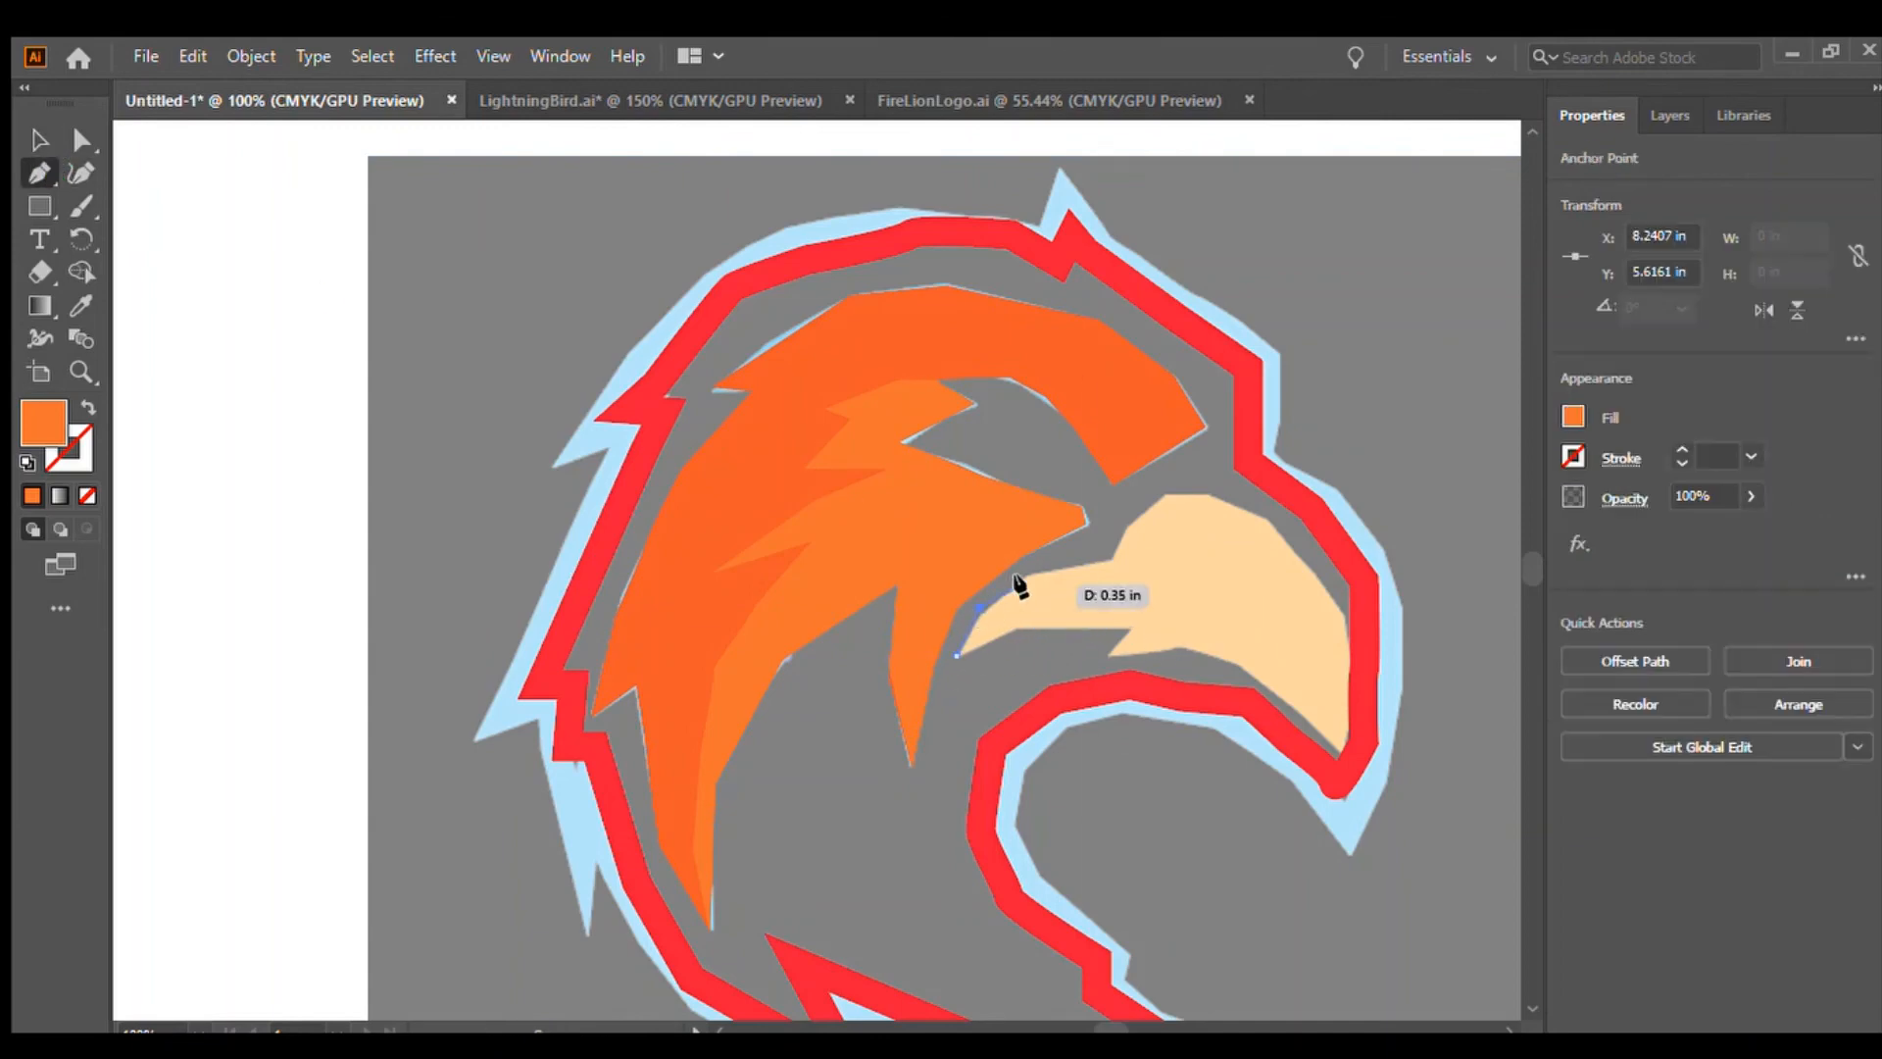
left_click(1120, 557)
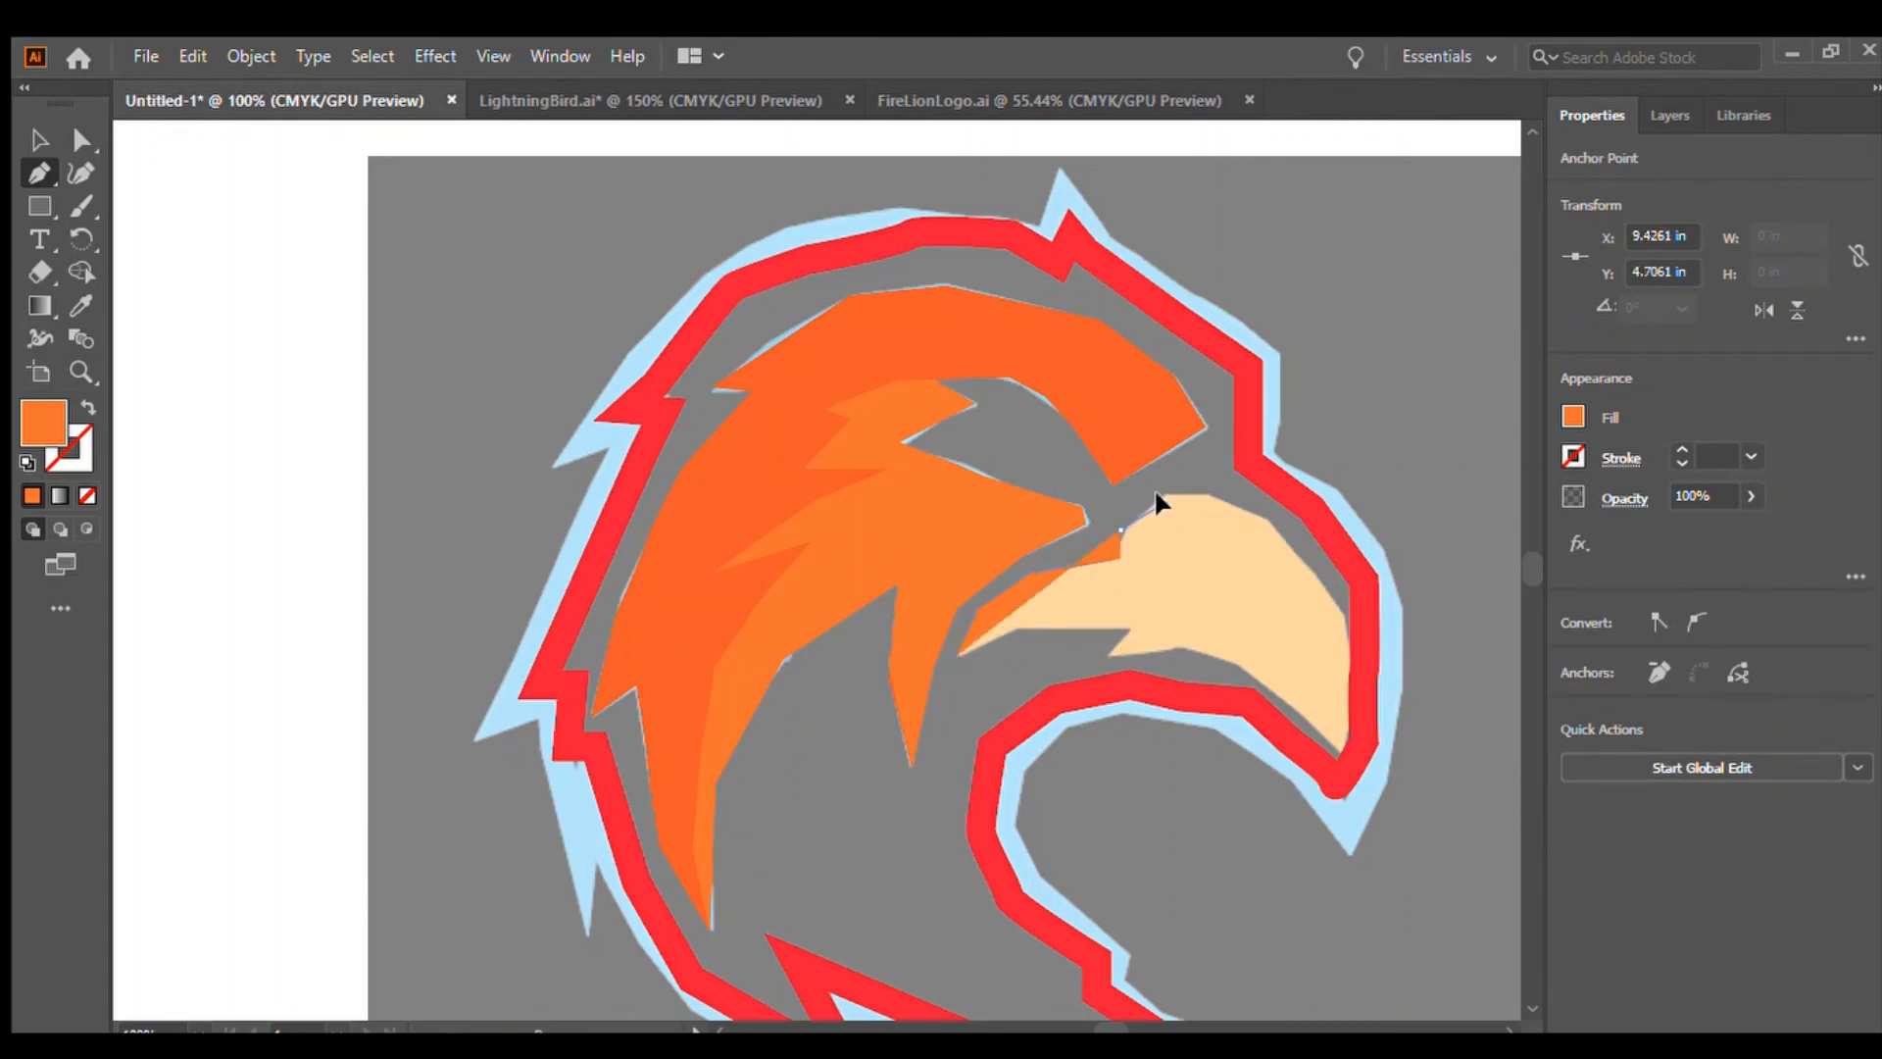
left_click_drag(1189, 496, 1238, 503)
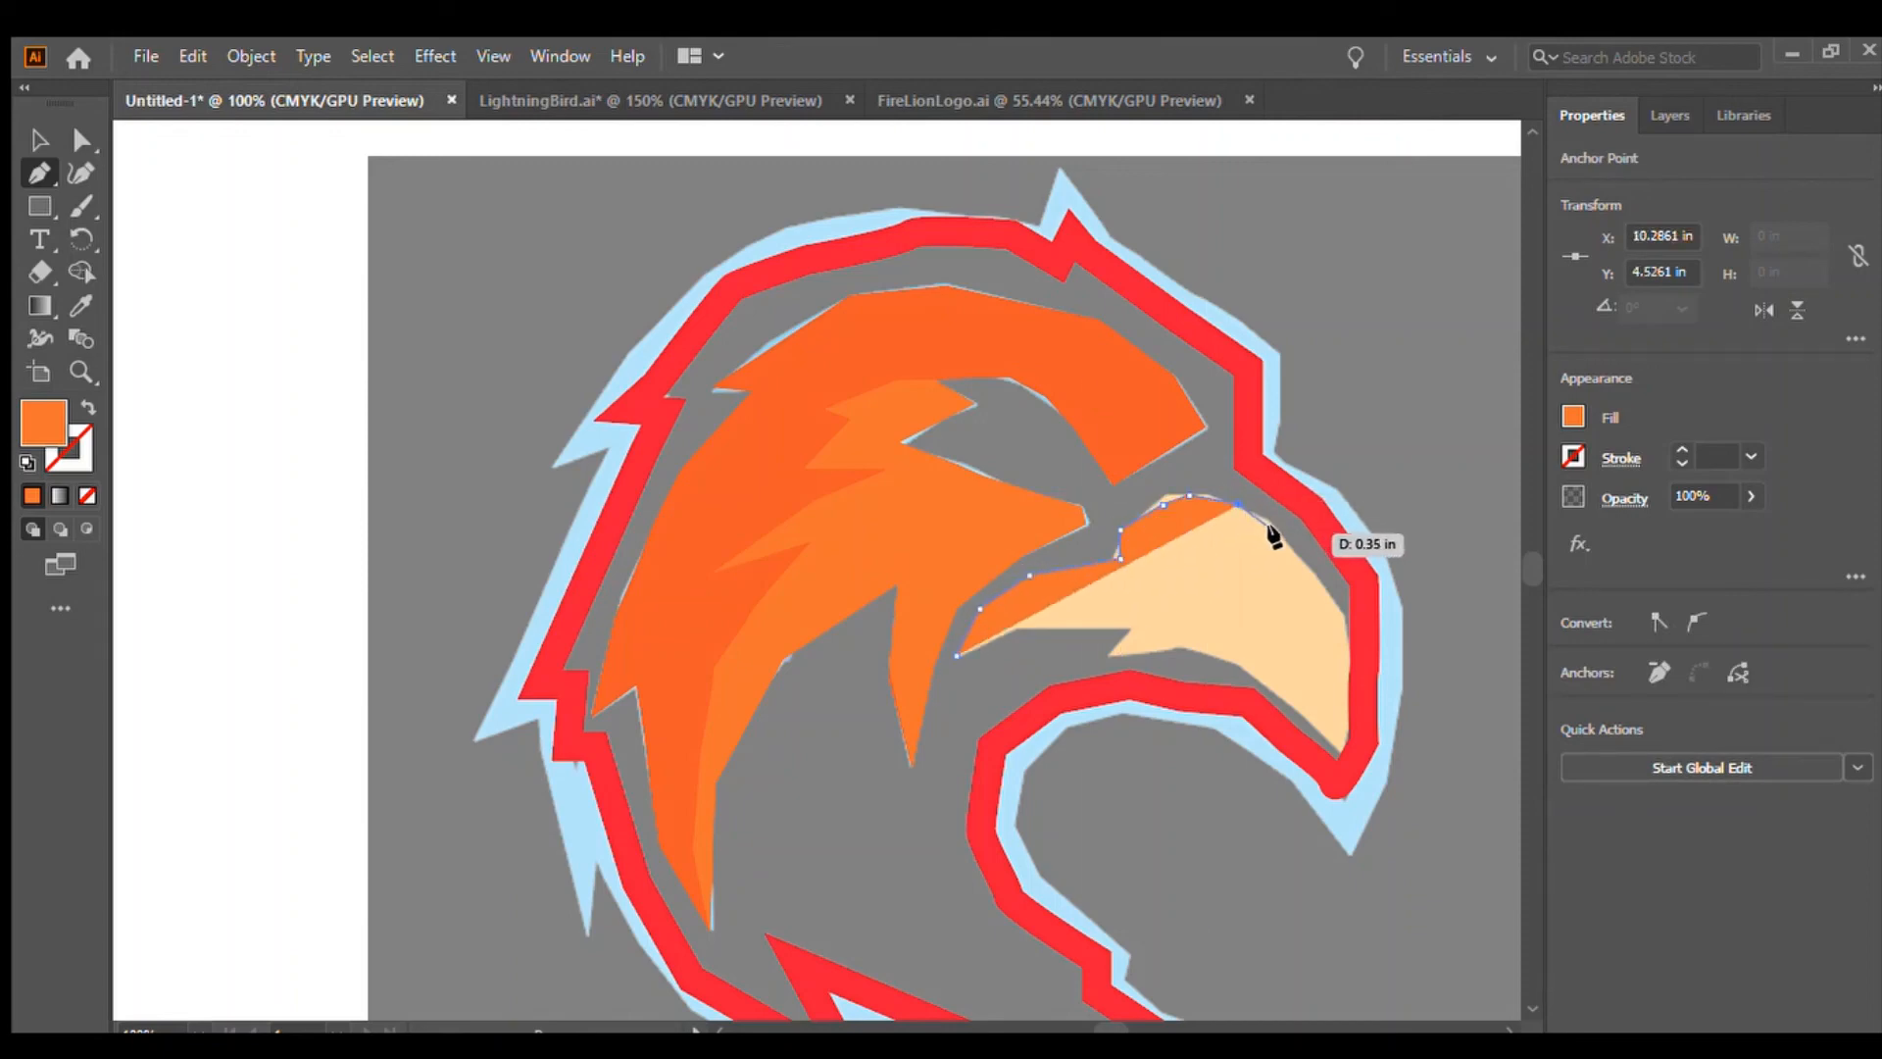
left_click(1275, 534)
left_click(1341, 615)
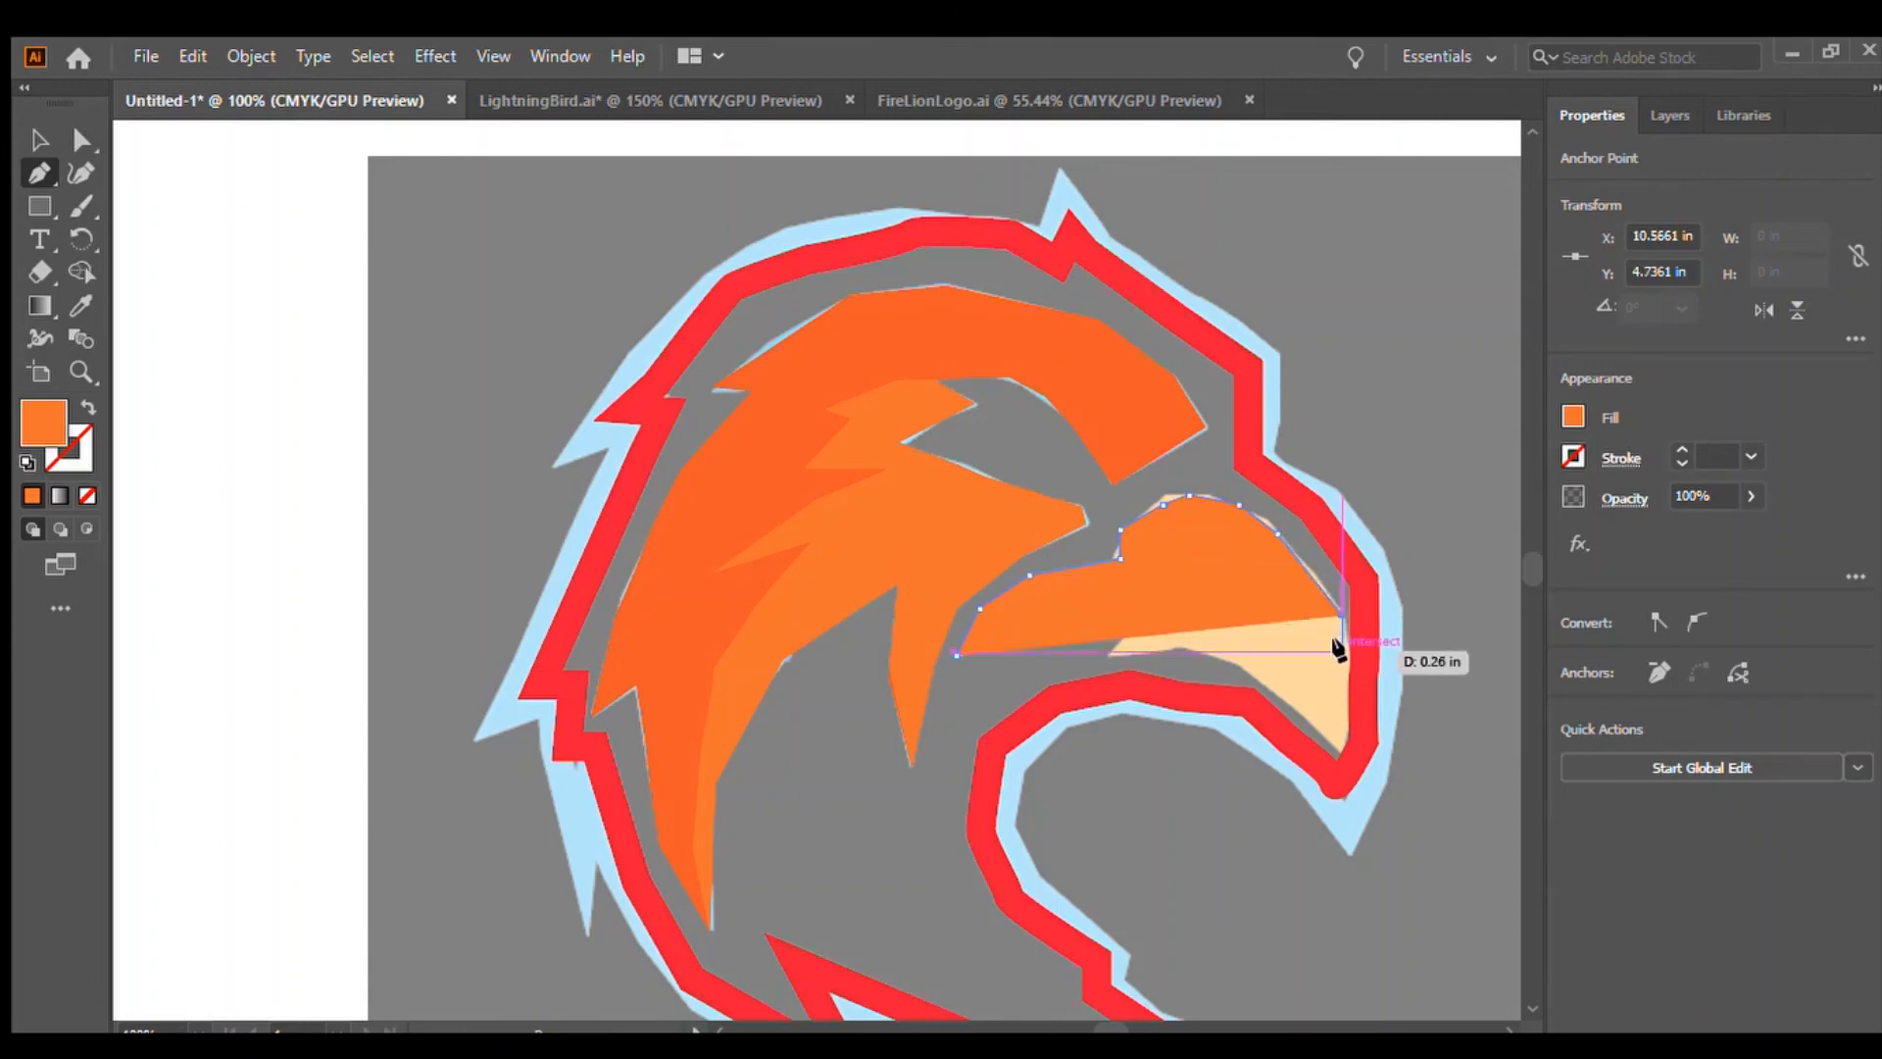
left_click(1343, 694)
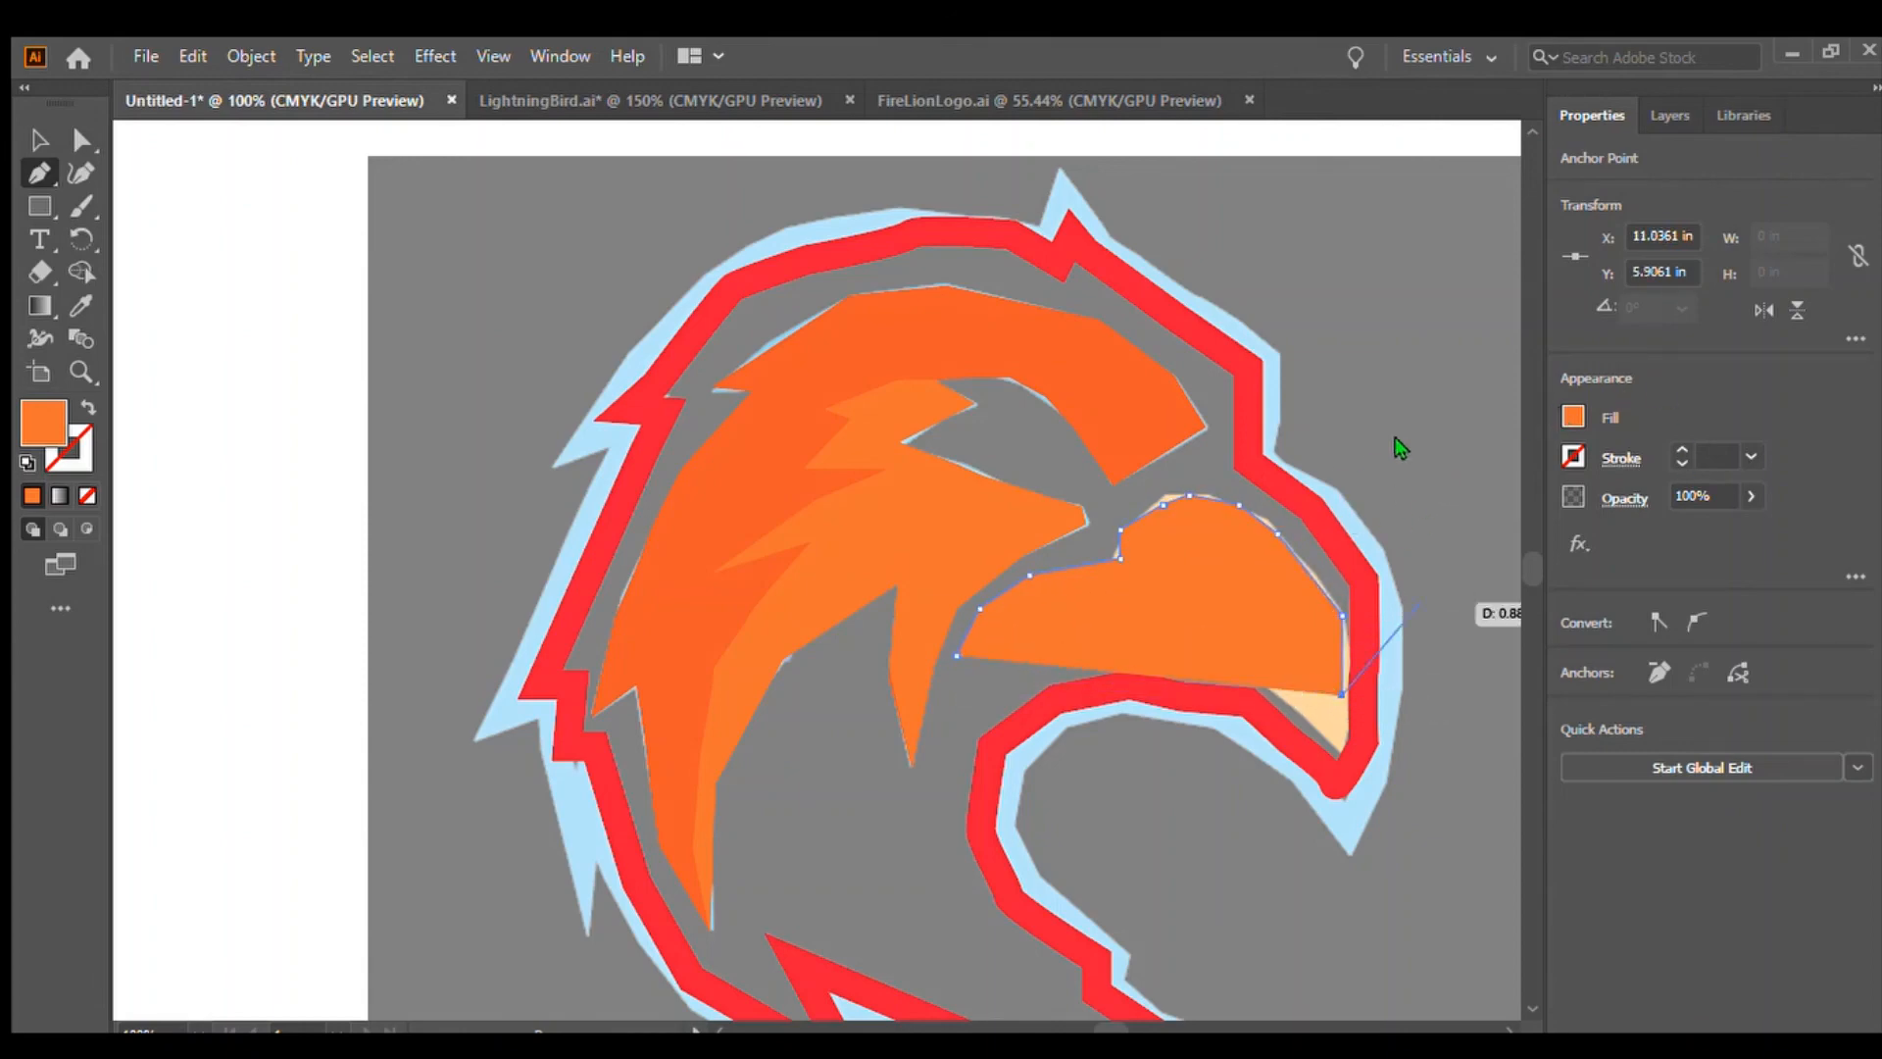
key("slash")
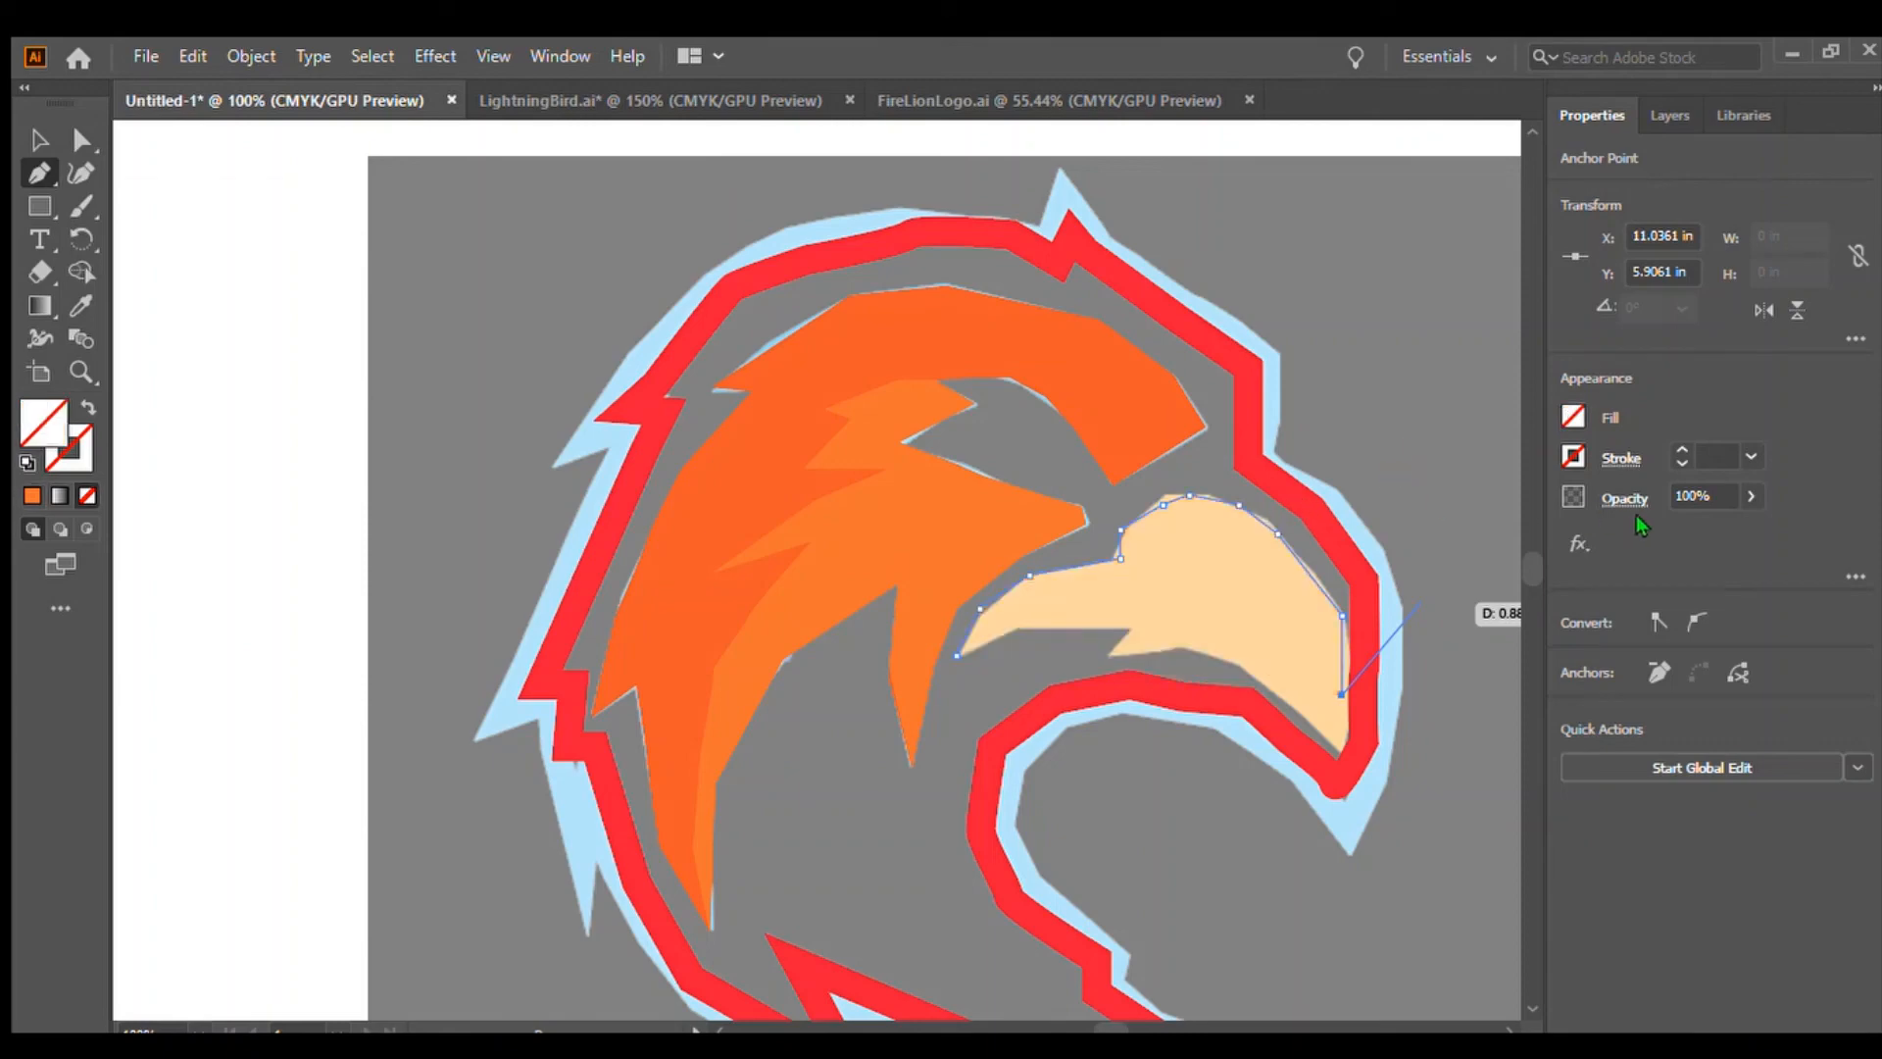
Continue the beak path down around the hook and along the lower edge back to the inner tip, closing it
left_click(1340, 733)
left_click(1313, 700)
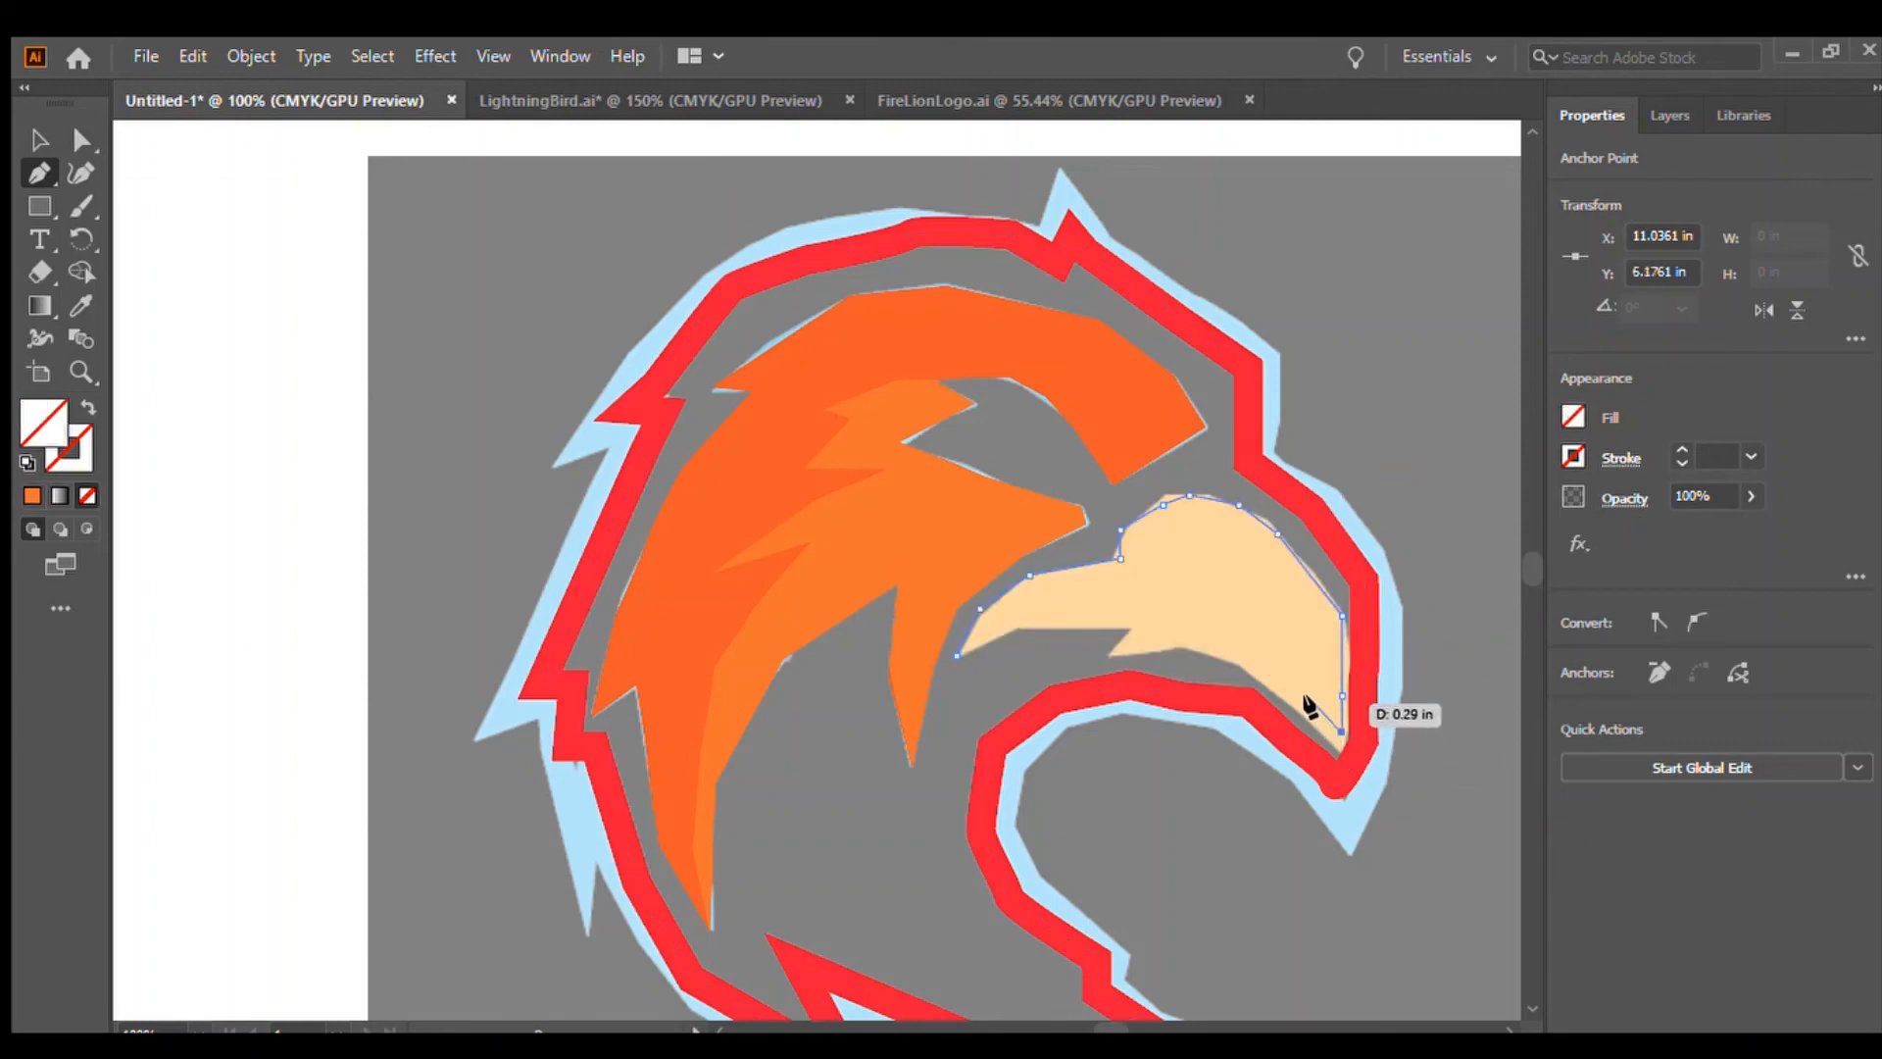
left_click(1274, 671)
left_click(1224, 651)
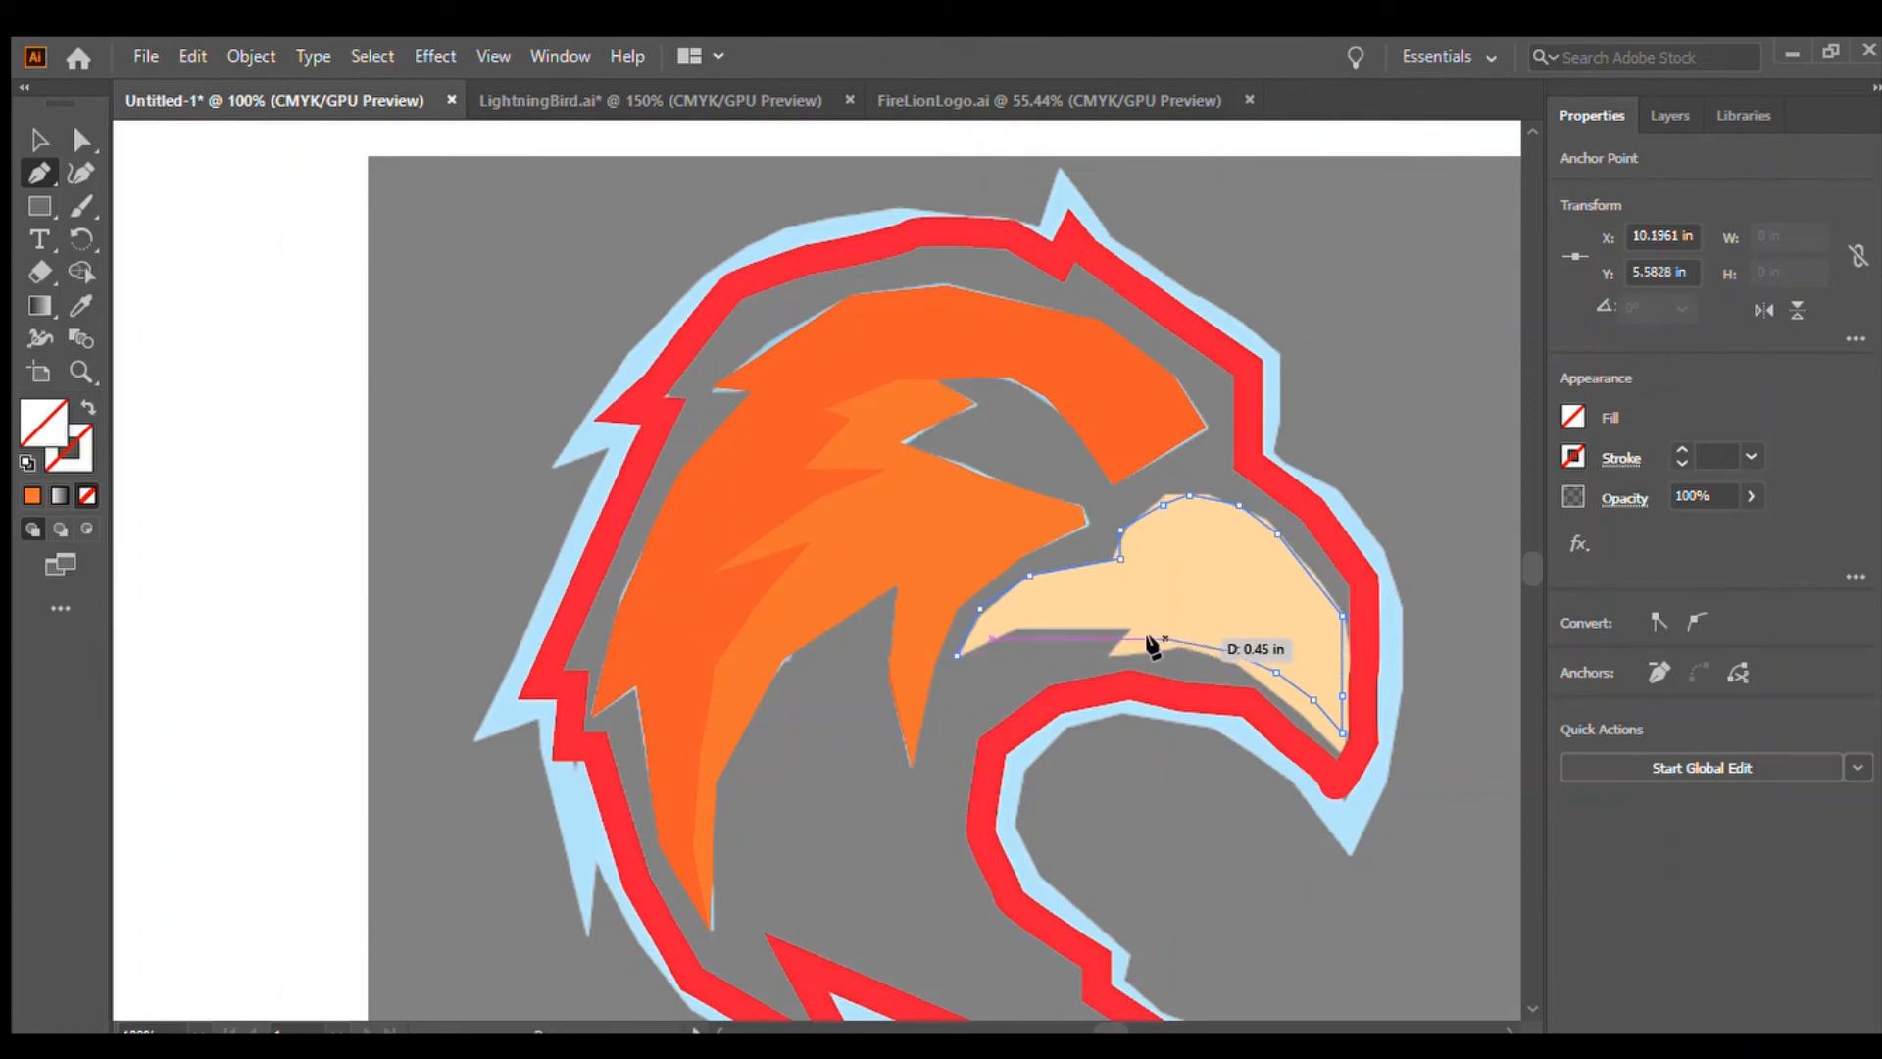
left_click(1118, 654)
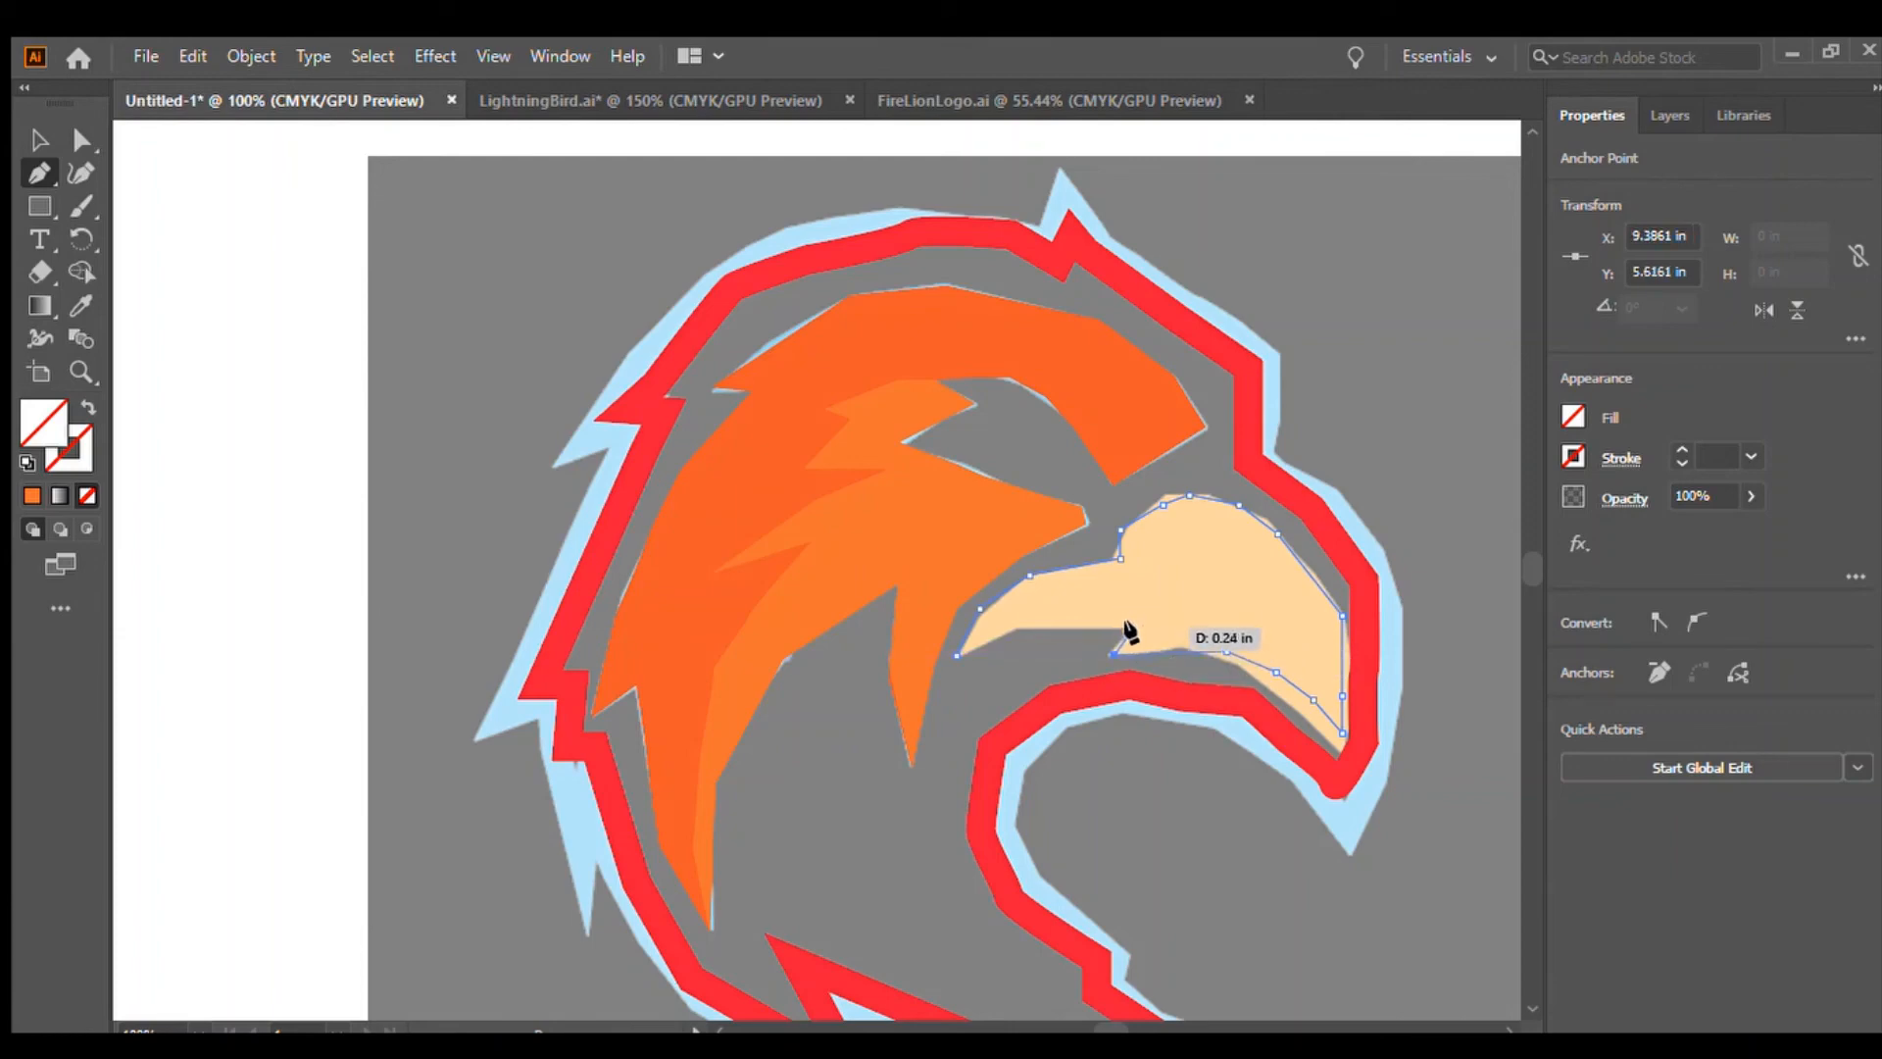
left_click(1127, 631)
left_click(1040, 630)
left_click(993, 639)
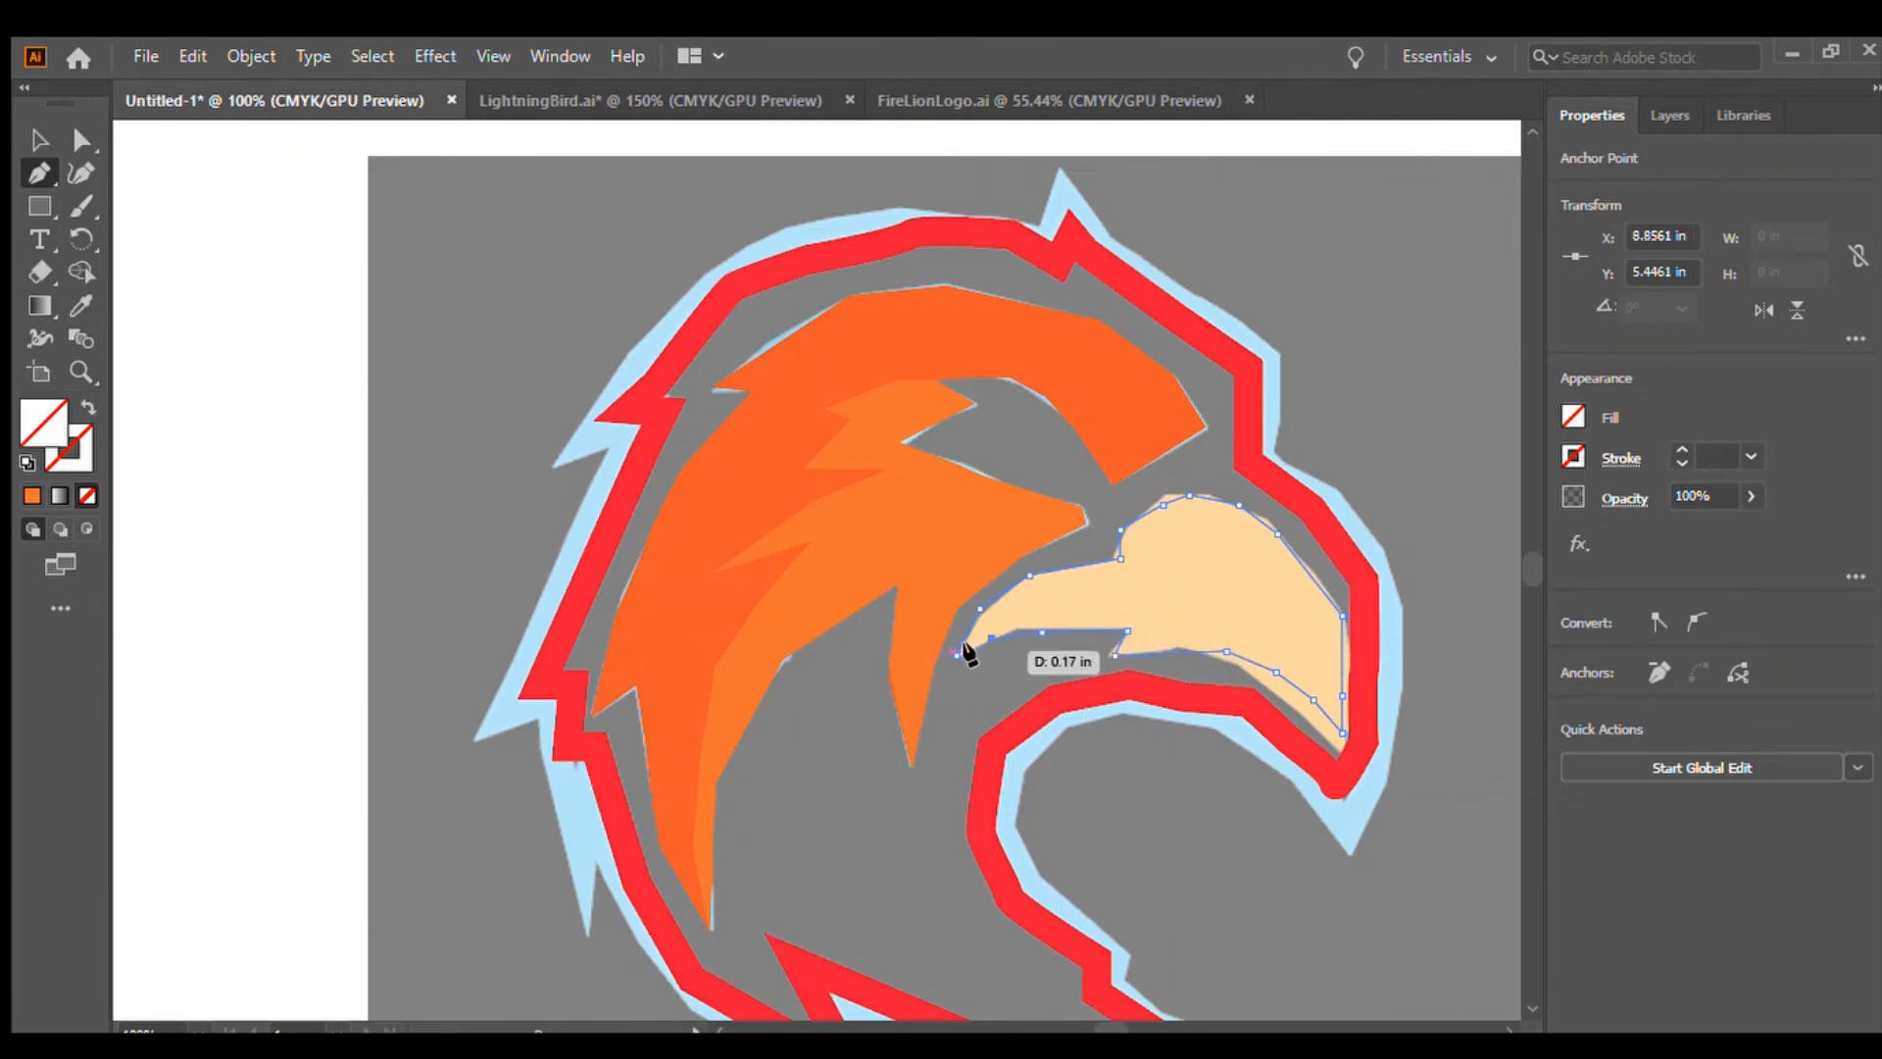
left_click(956, 654)
Fill the closed beak shape with orange and deselect it
left_click(1566, 419)
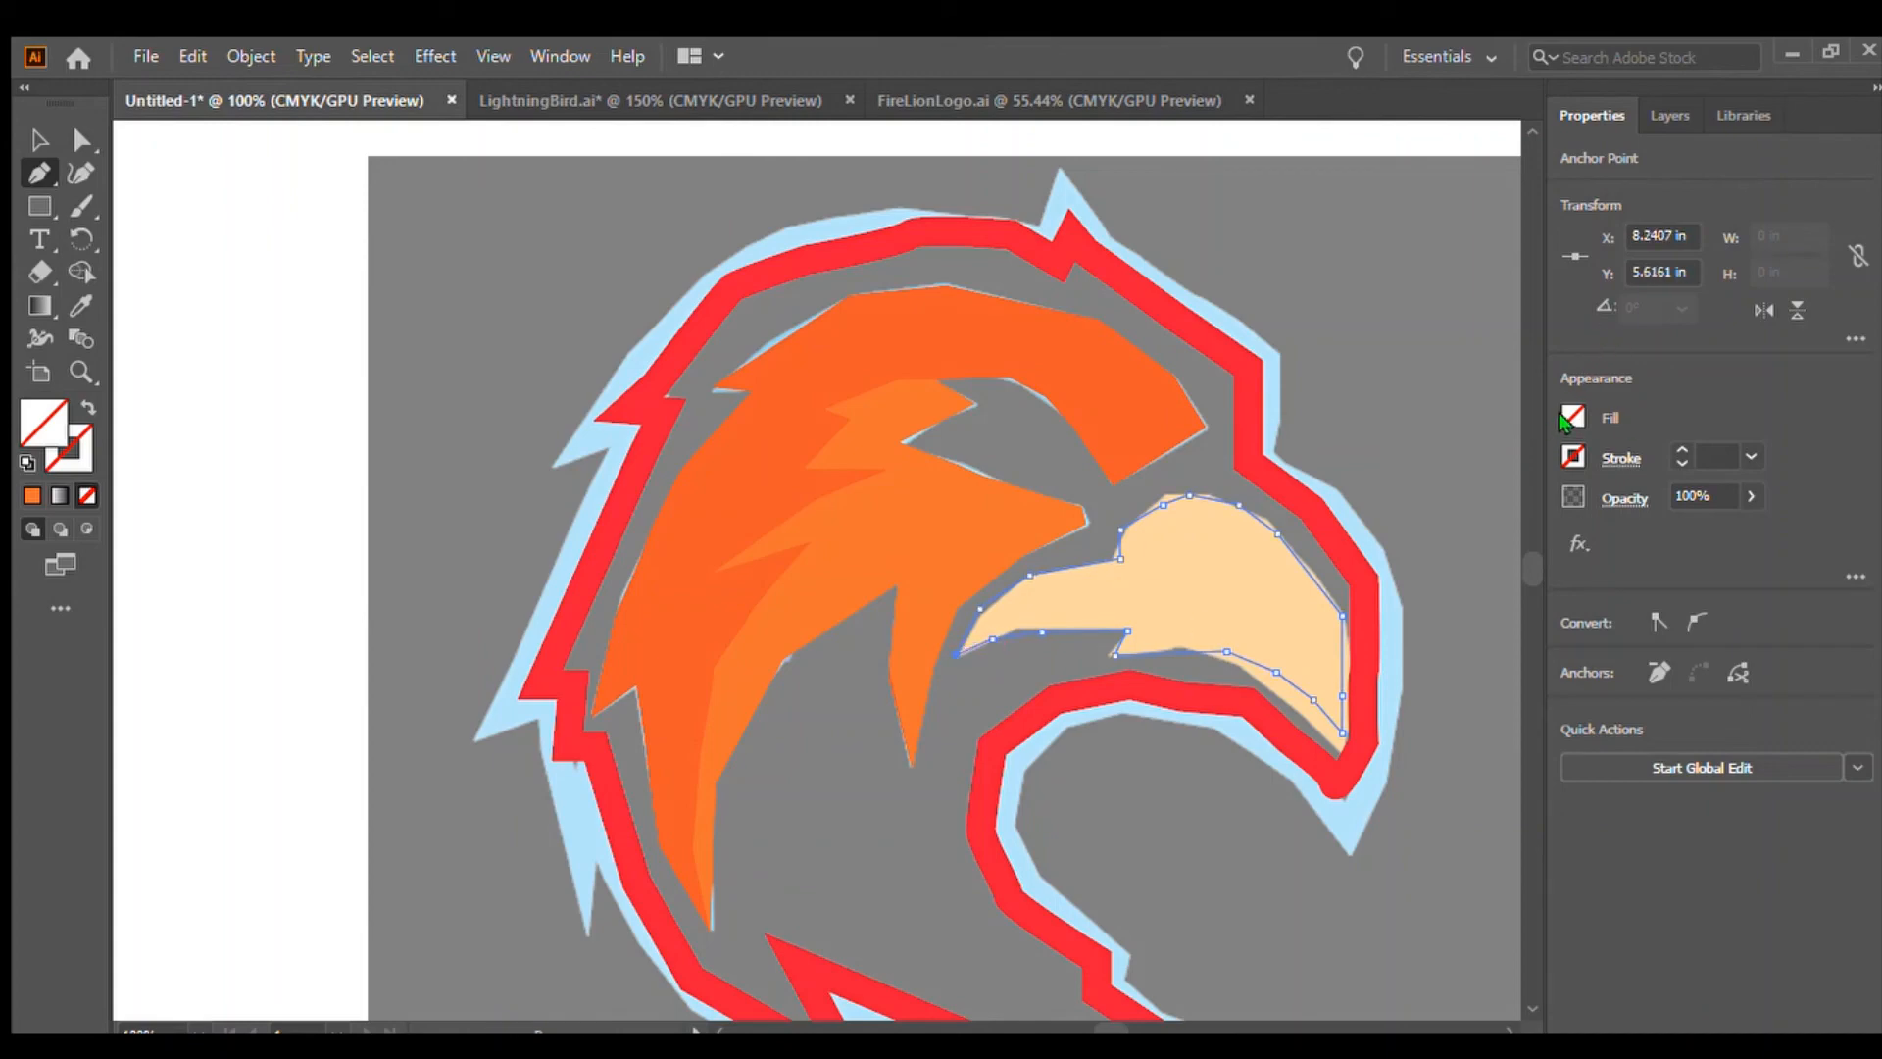
left_click(1539, 513)
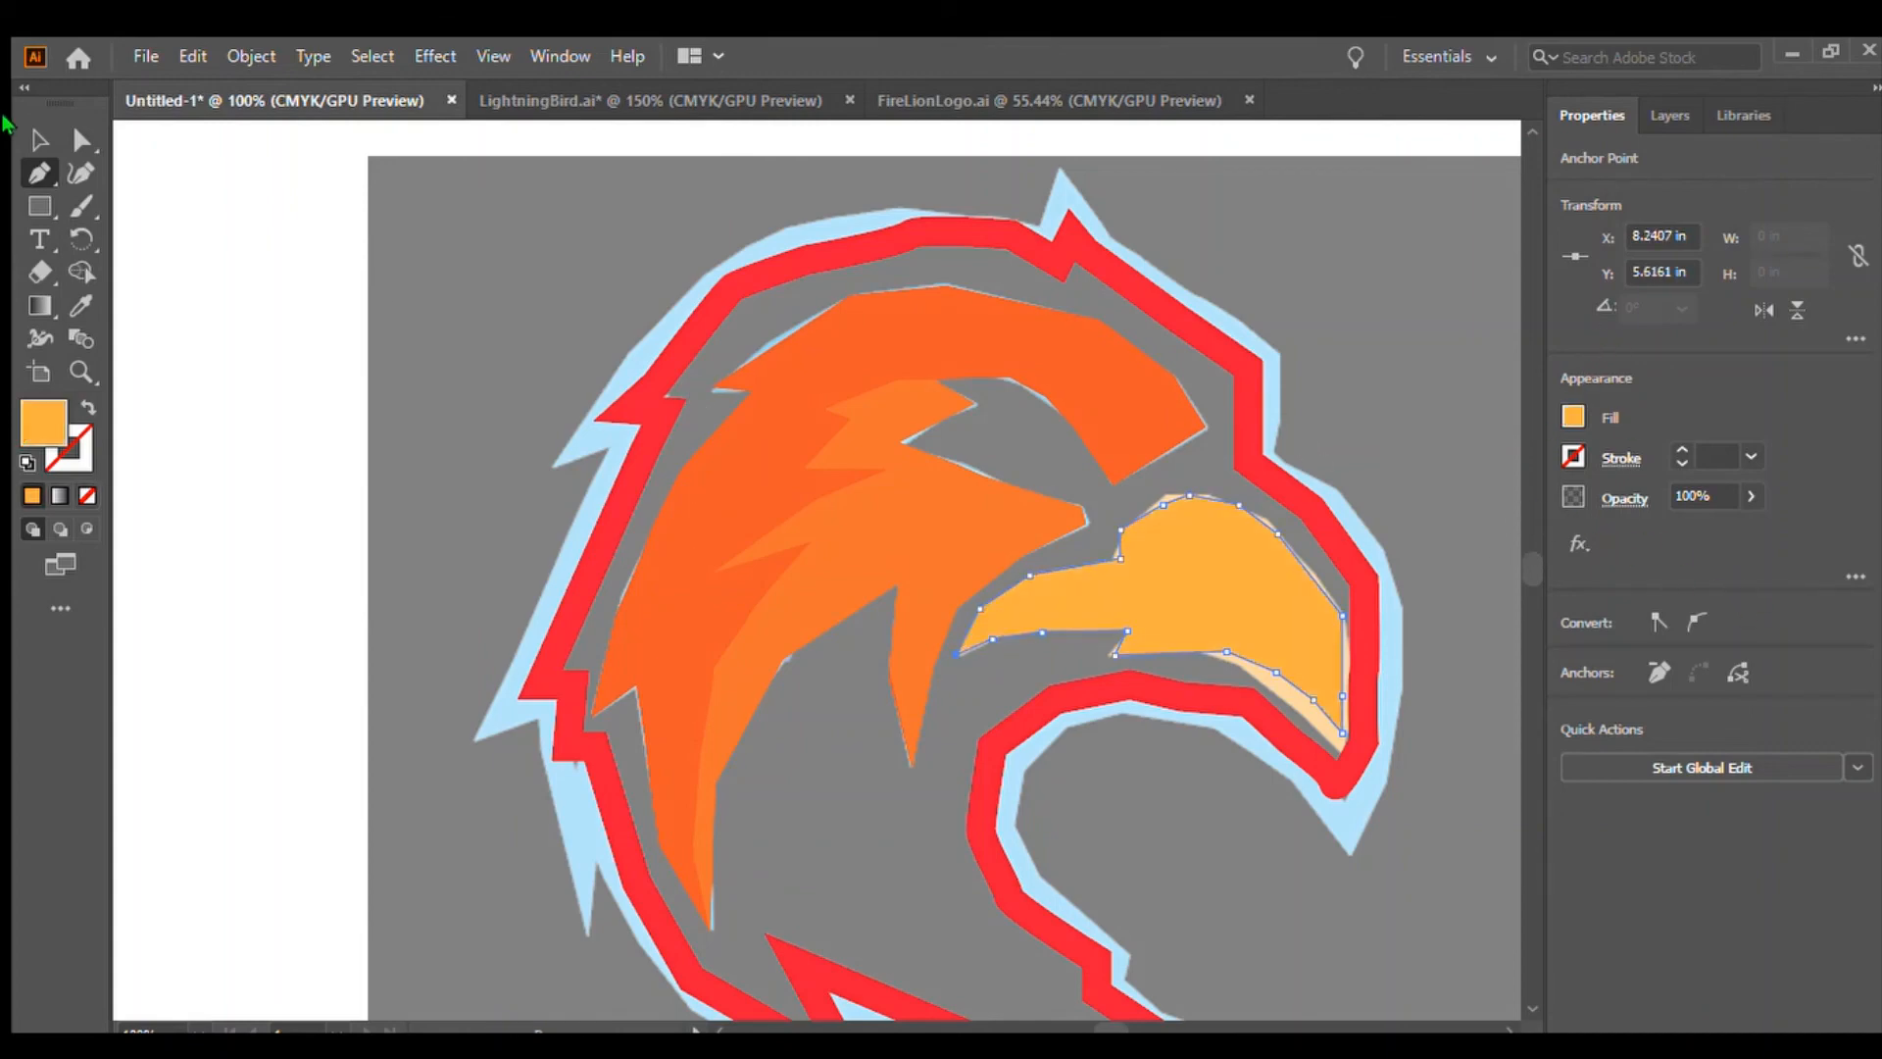
left_click(39, 140)
left_click(329, 527)
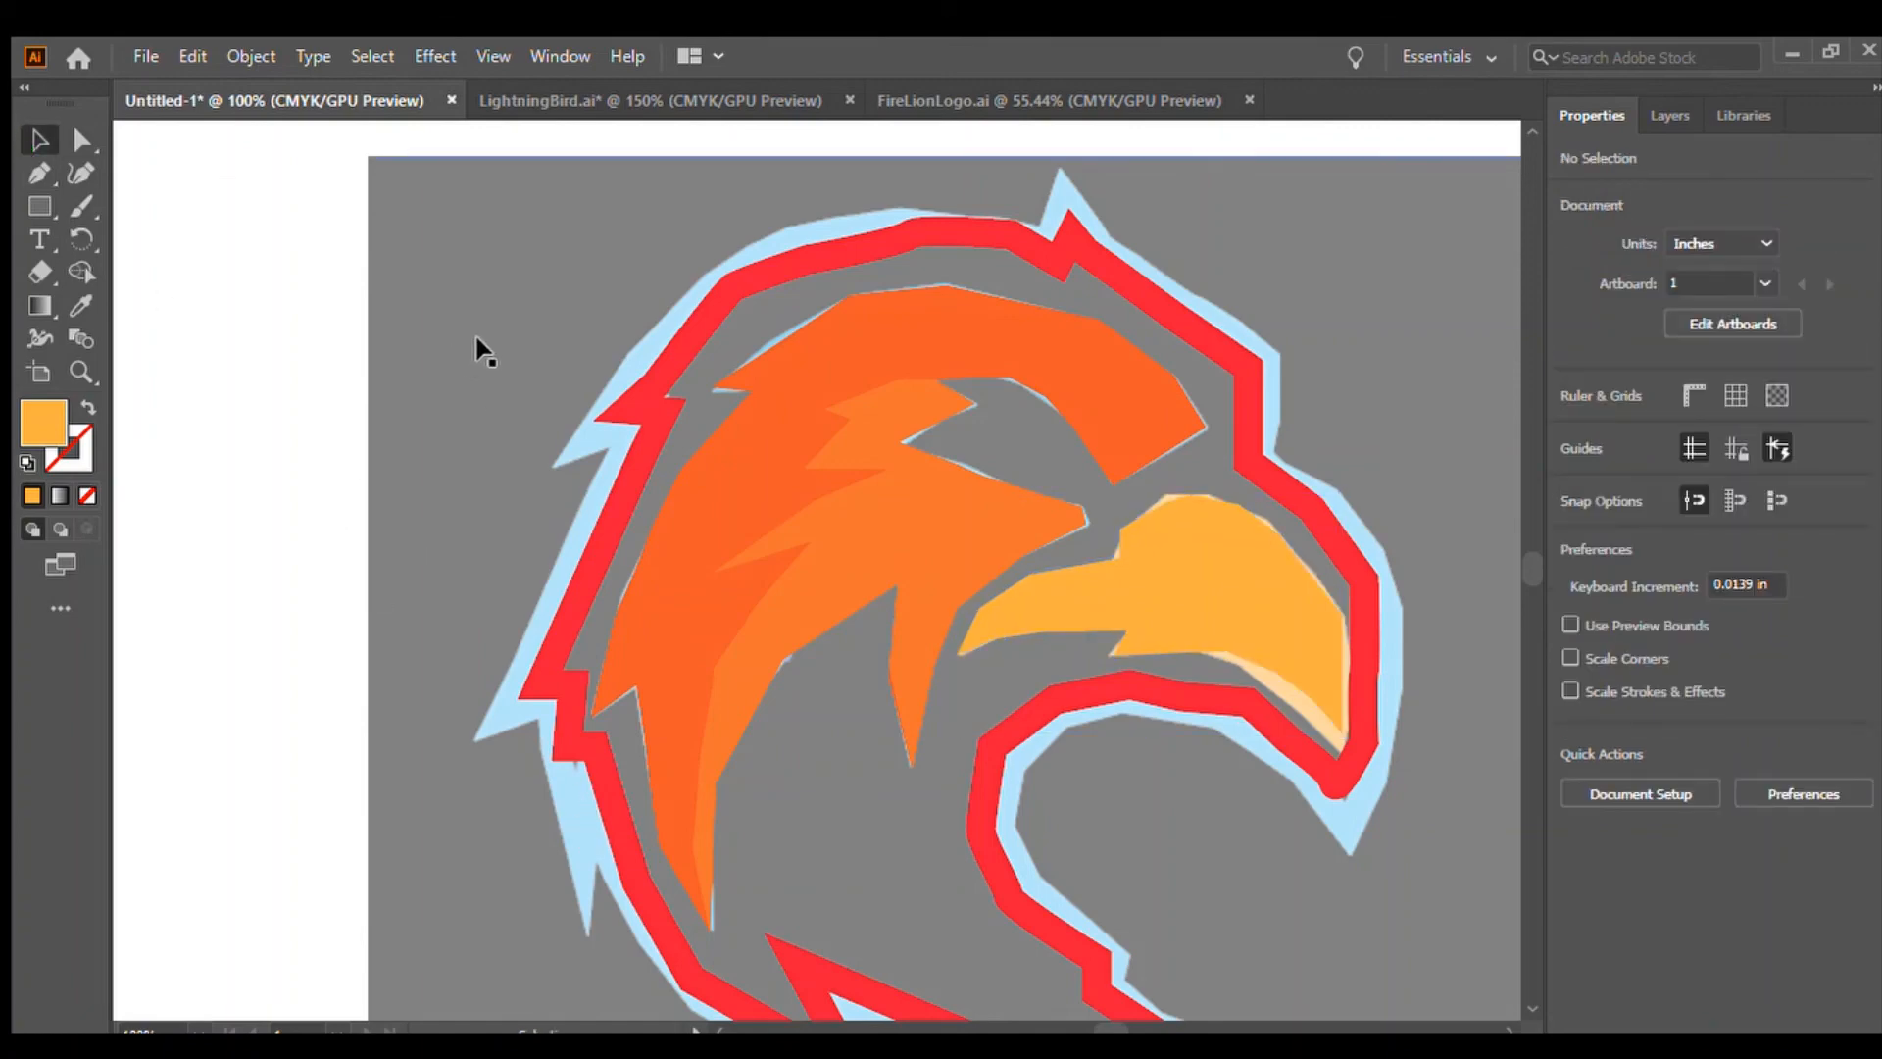
Select the half-transparent reference image and delete it
left_click_drag(497, 284, 335, 532)
key("Delete")
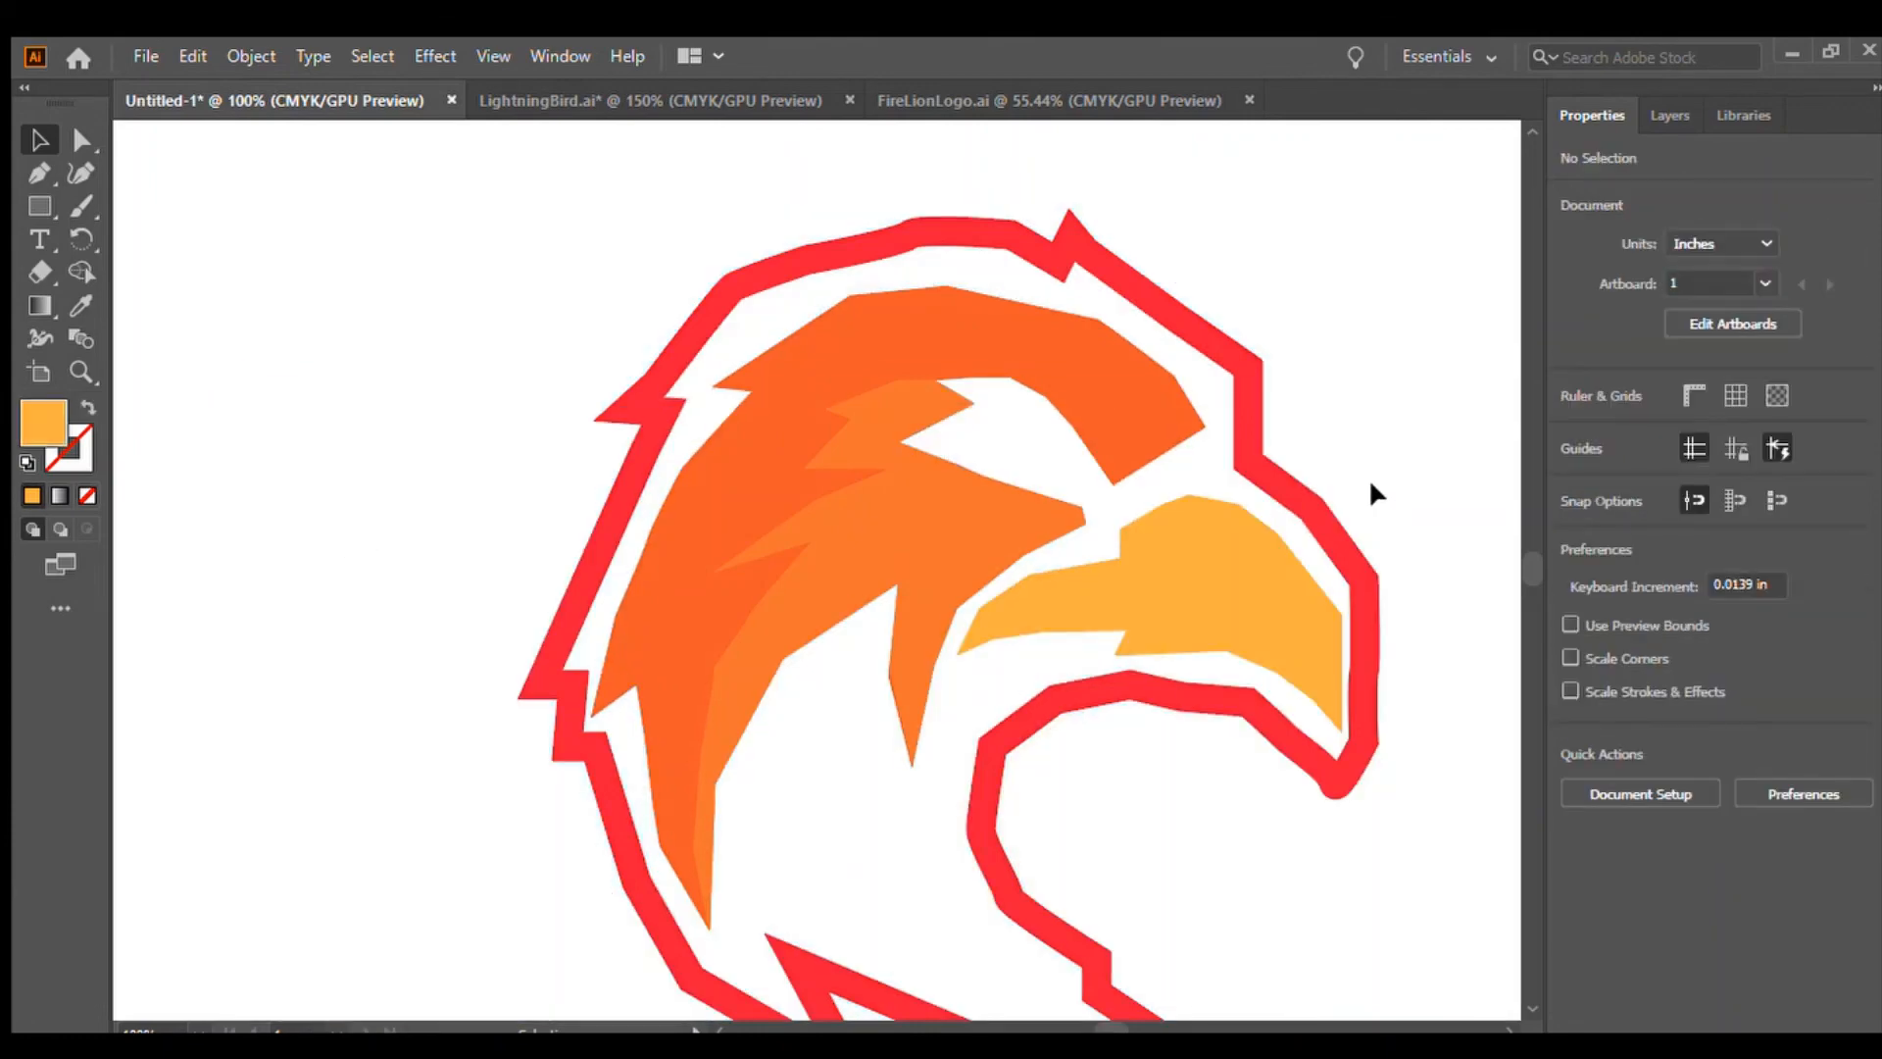
Select the outer outline path, fill it with the same red as its stroke, and deselect
key("ctrl+minus")
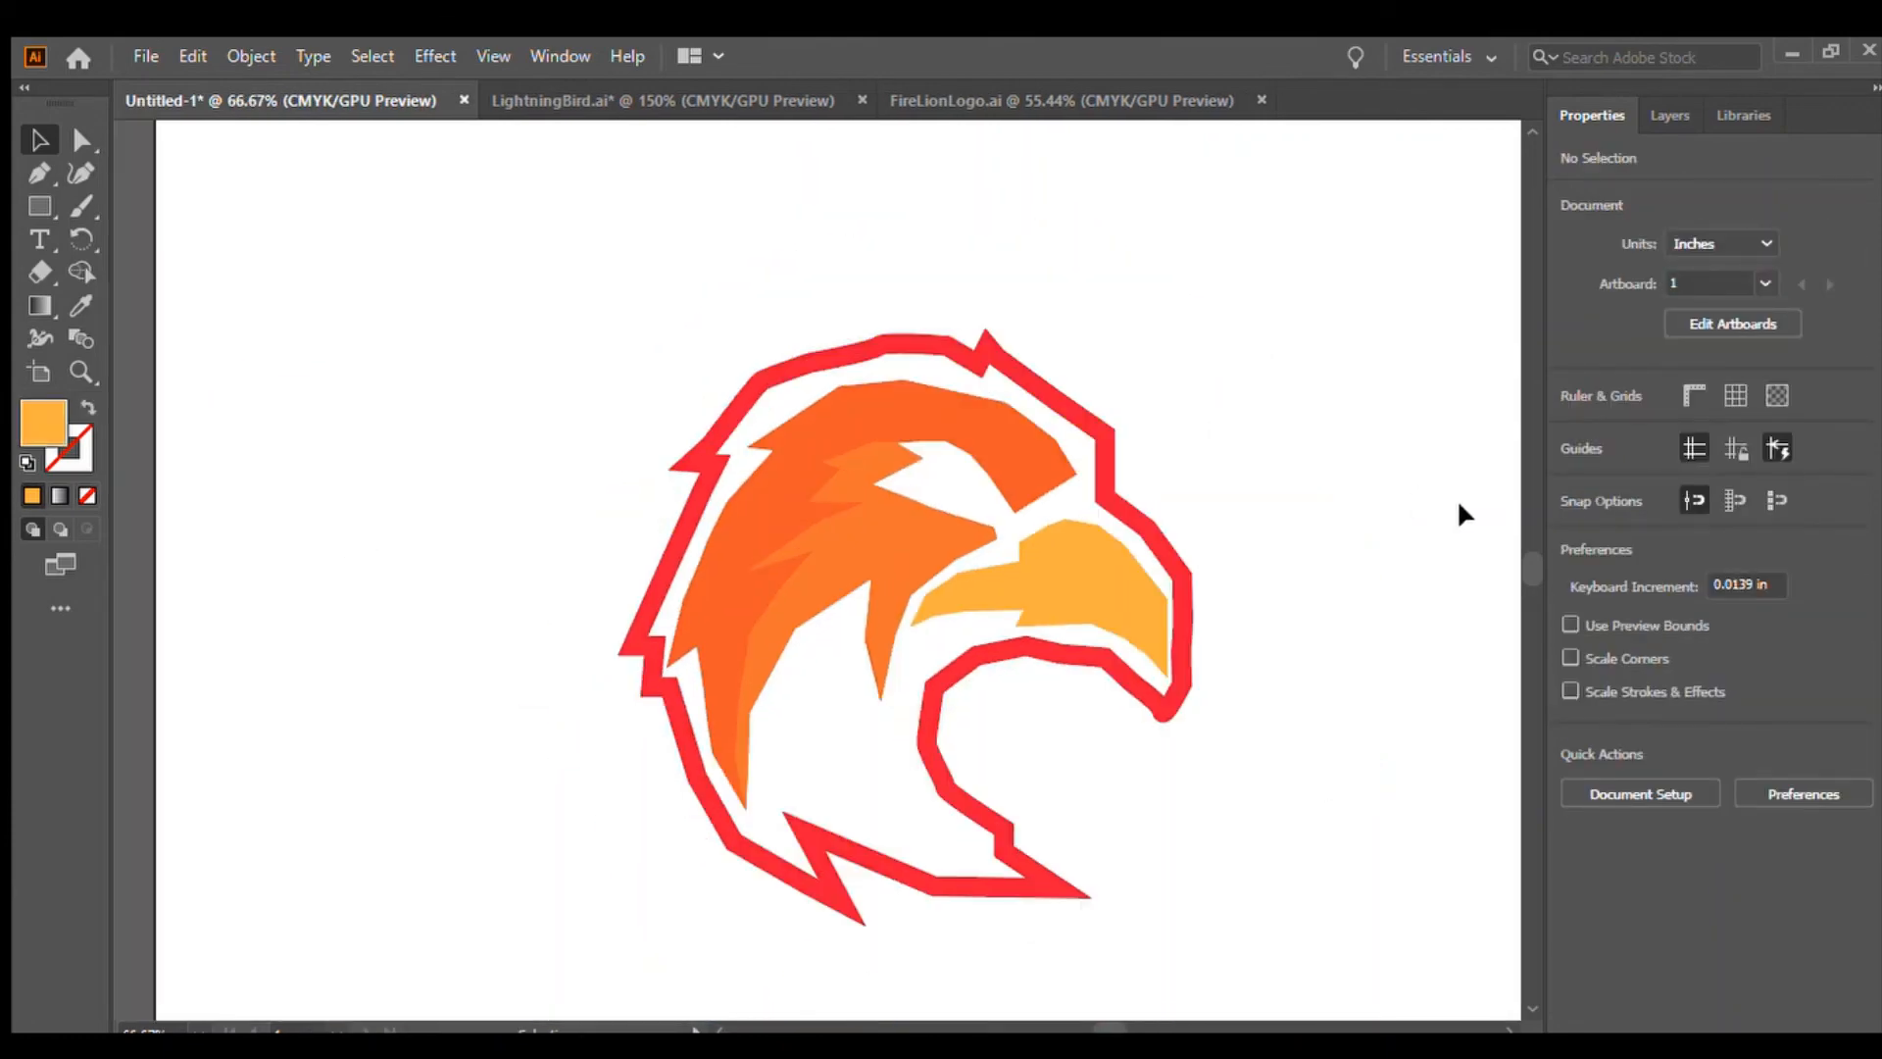
left_click(970, 799)
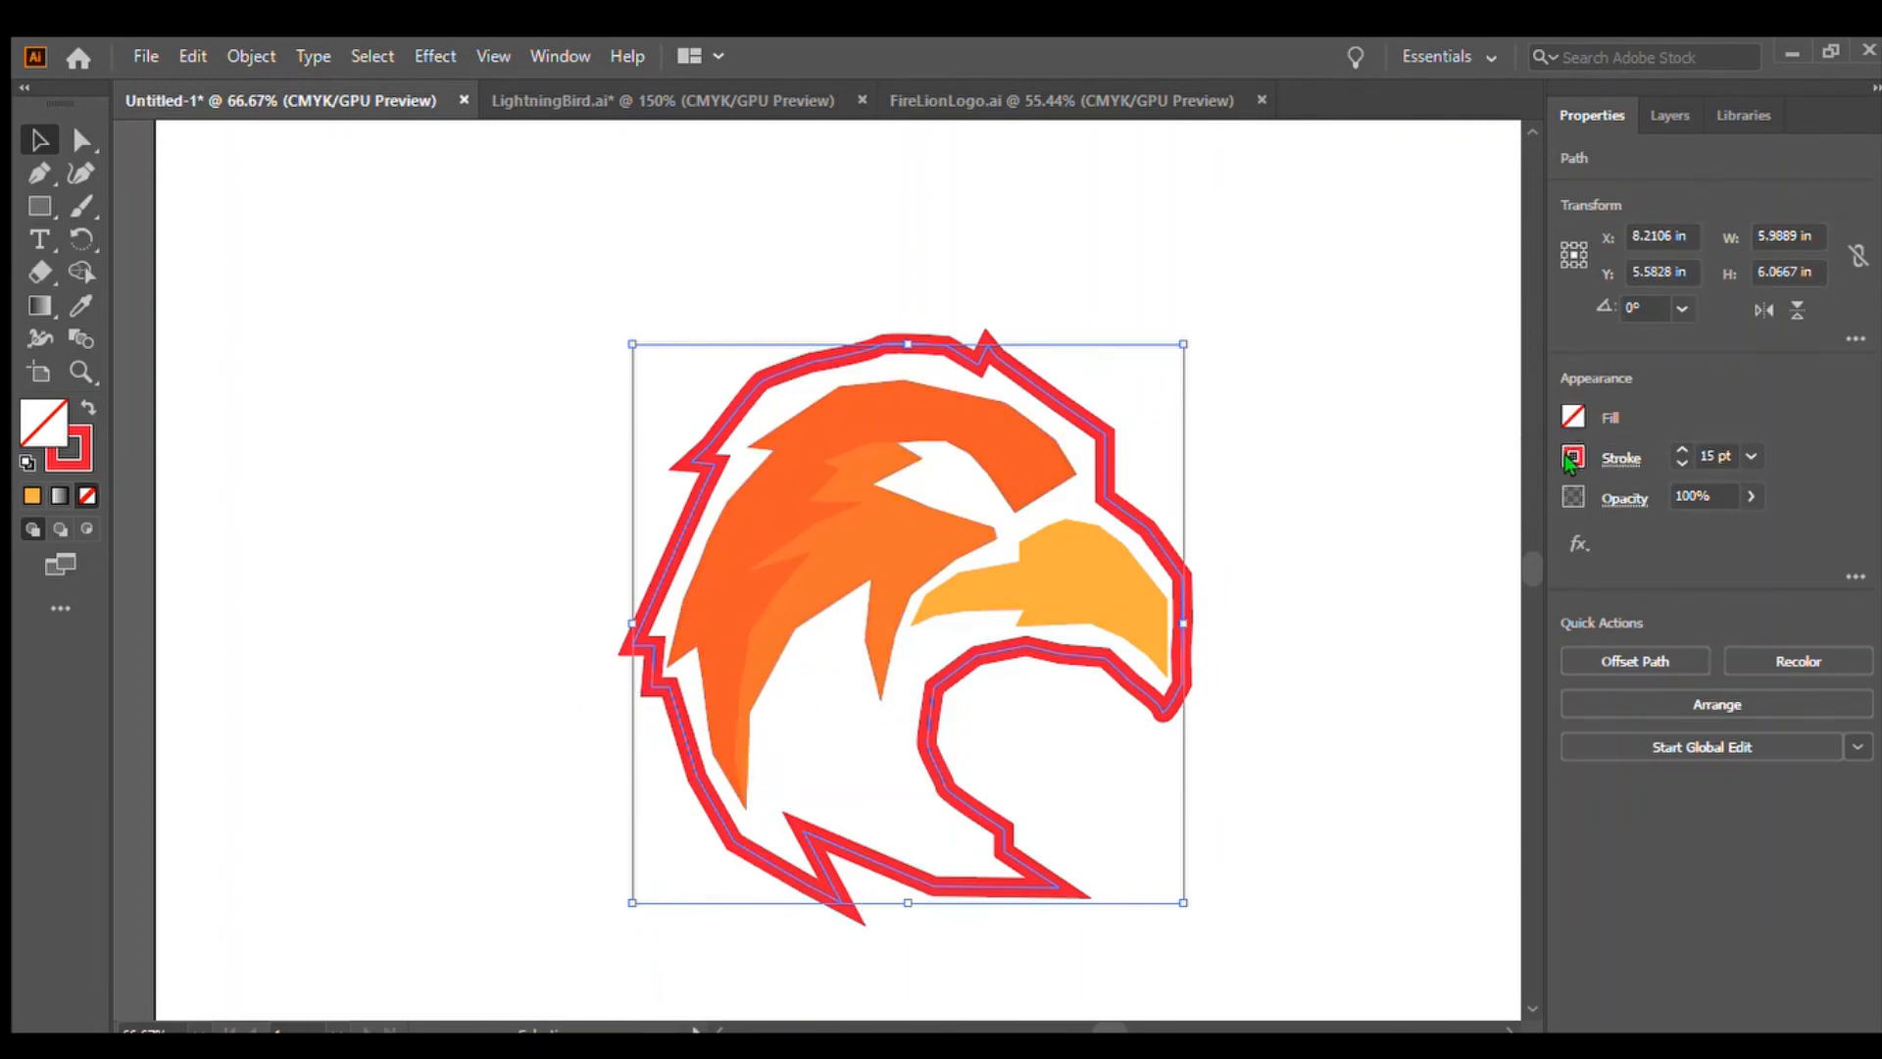
left_click(1353, 513)
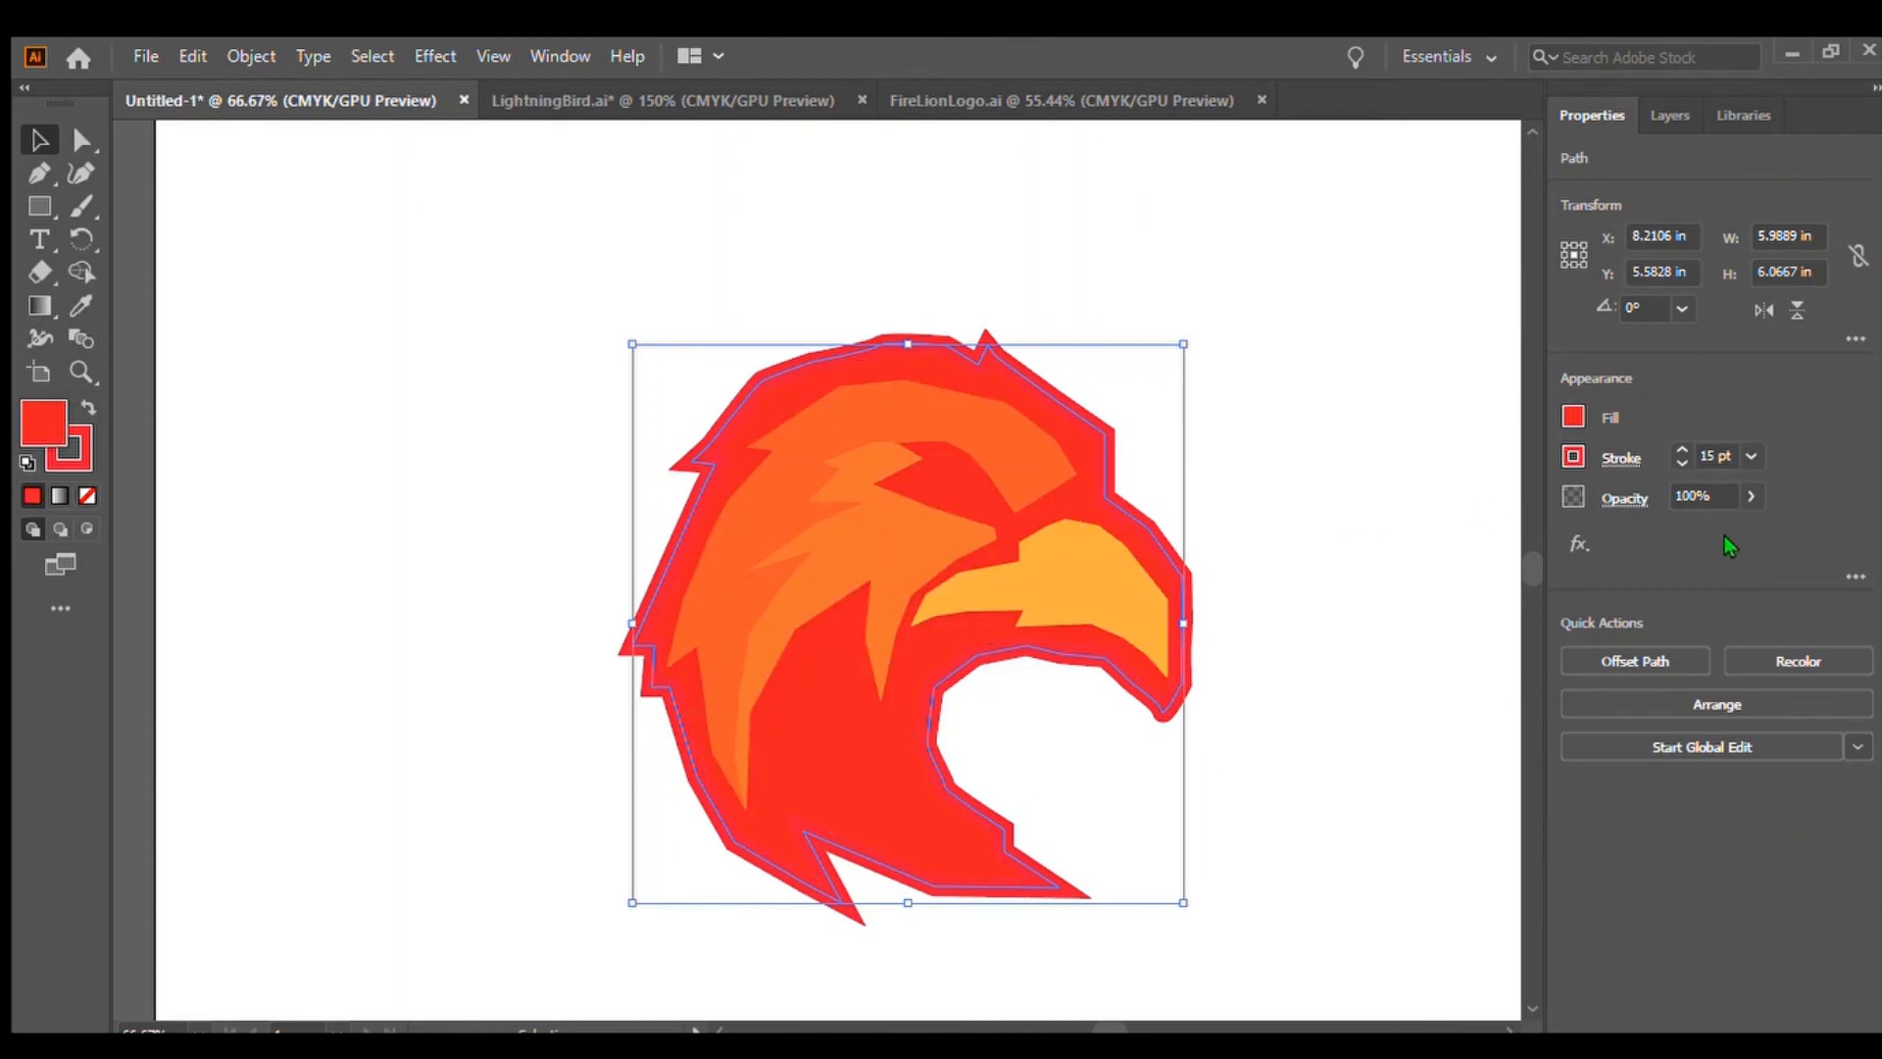
left_click(1322, 696)
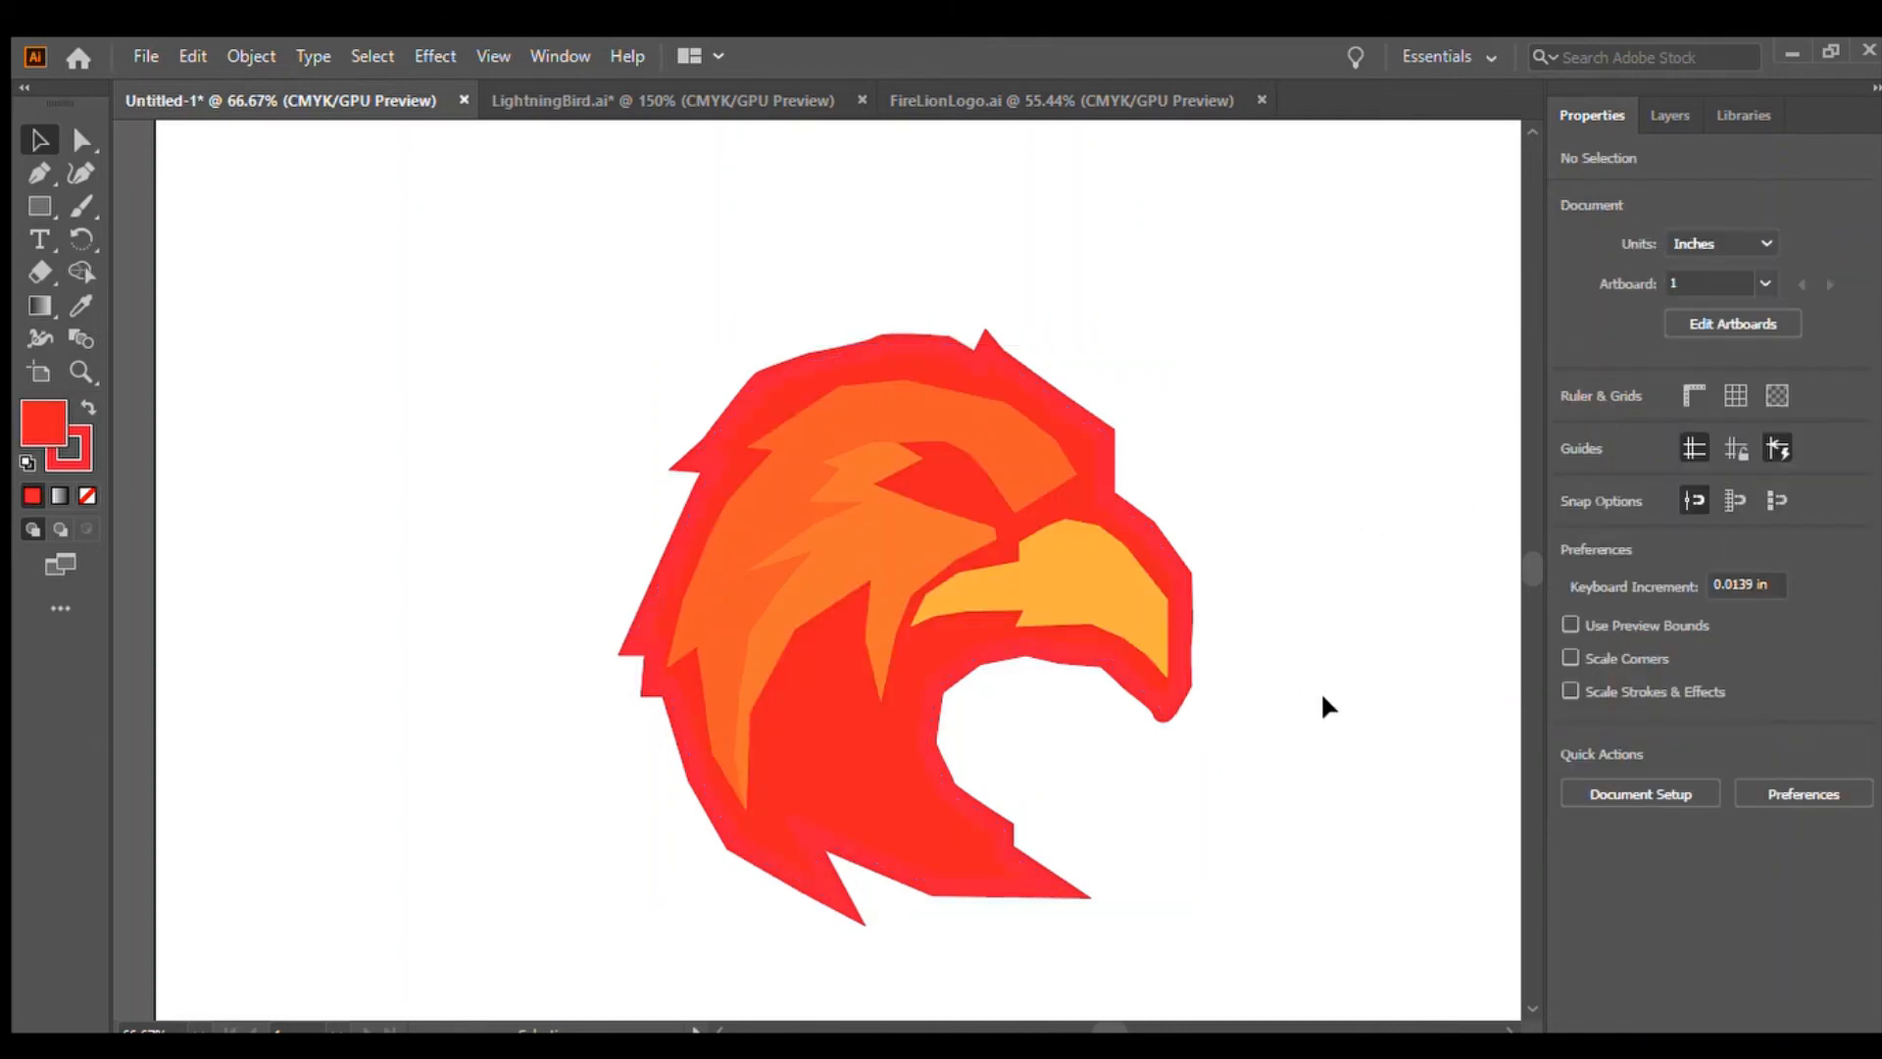
Select all the logo shapes and reposition them slightly on the artboard, then deselect
left_click_drag(566, 348, 1209, 833)
left_click(1249, 654)
left_click_drag(544, 363, 1200, 859)
left_click_drag(887, 605, 908, 463)
left_click_drag(890, 523, 846, 668)
left_click(1345, 653)
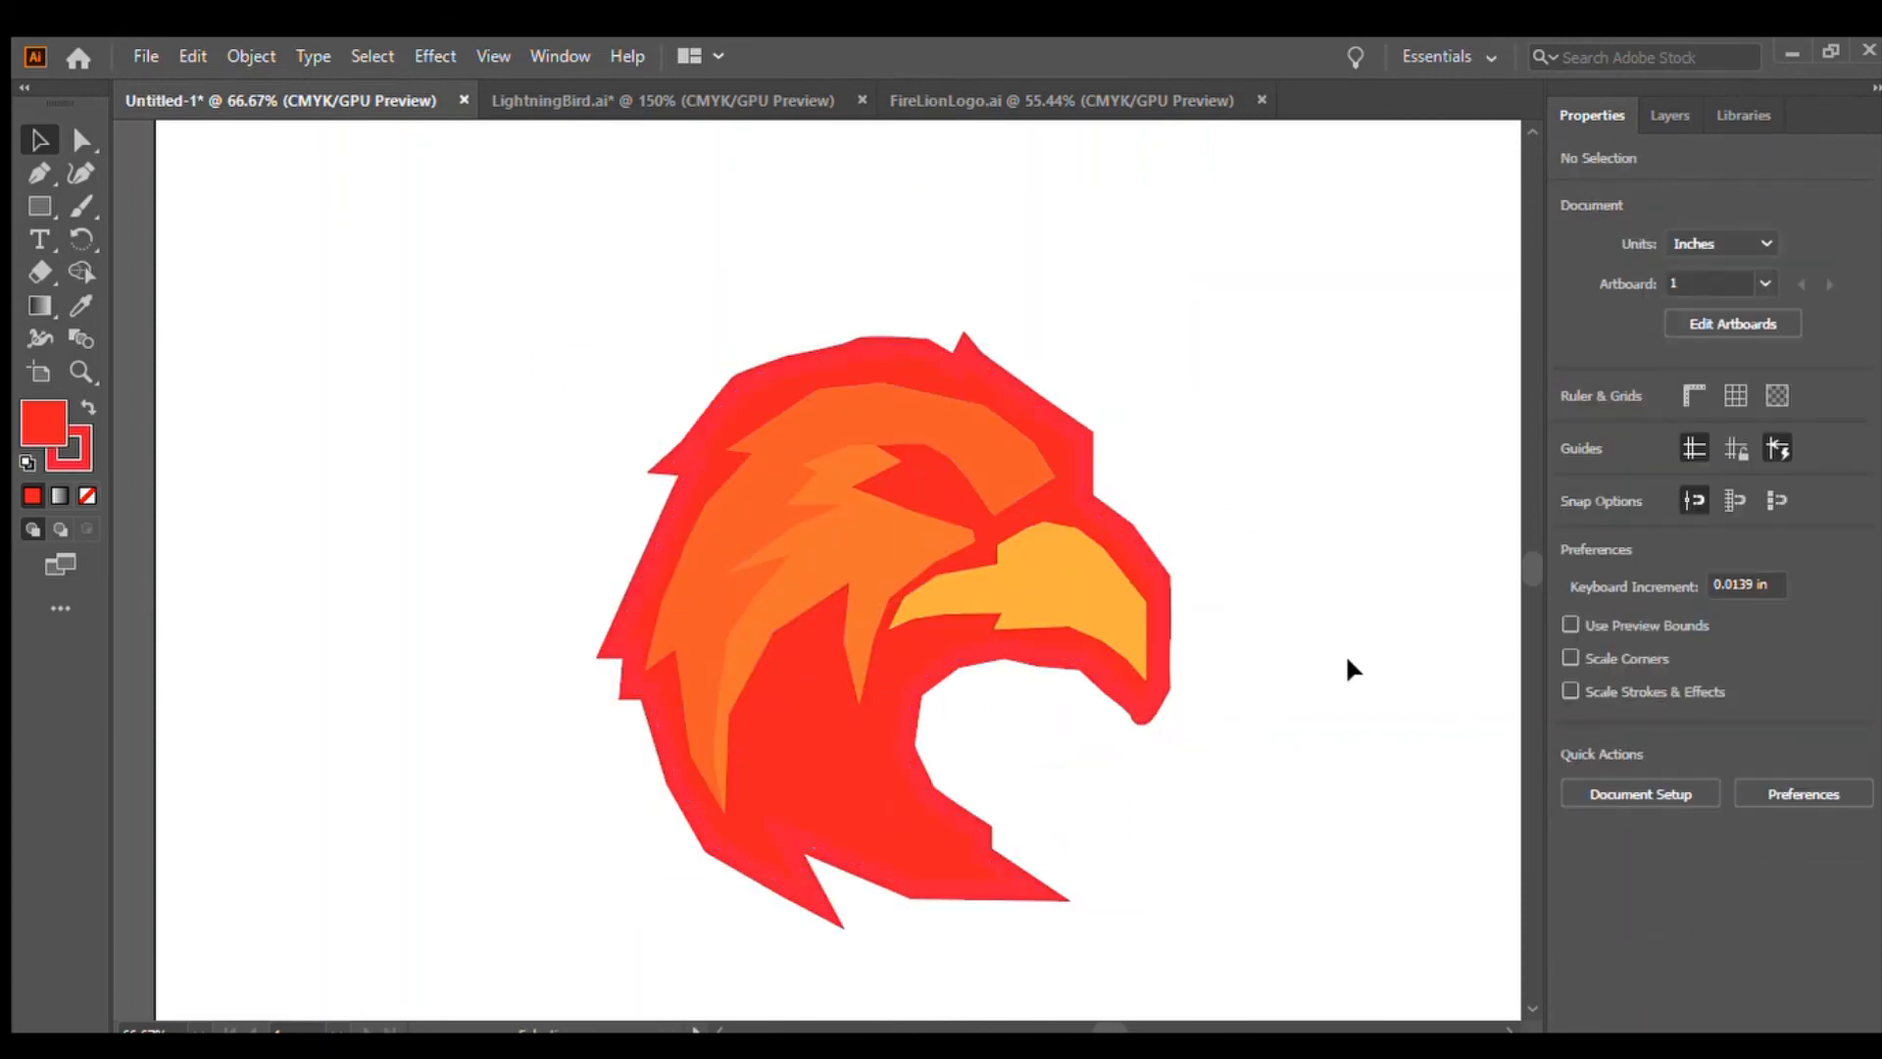
Draw a rectangle about 13.07 × 9.21 in across the artboard as a black background behind the logo, then deselect
left_click(40, 206)
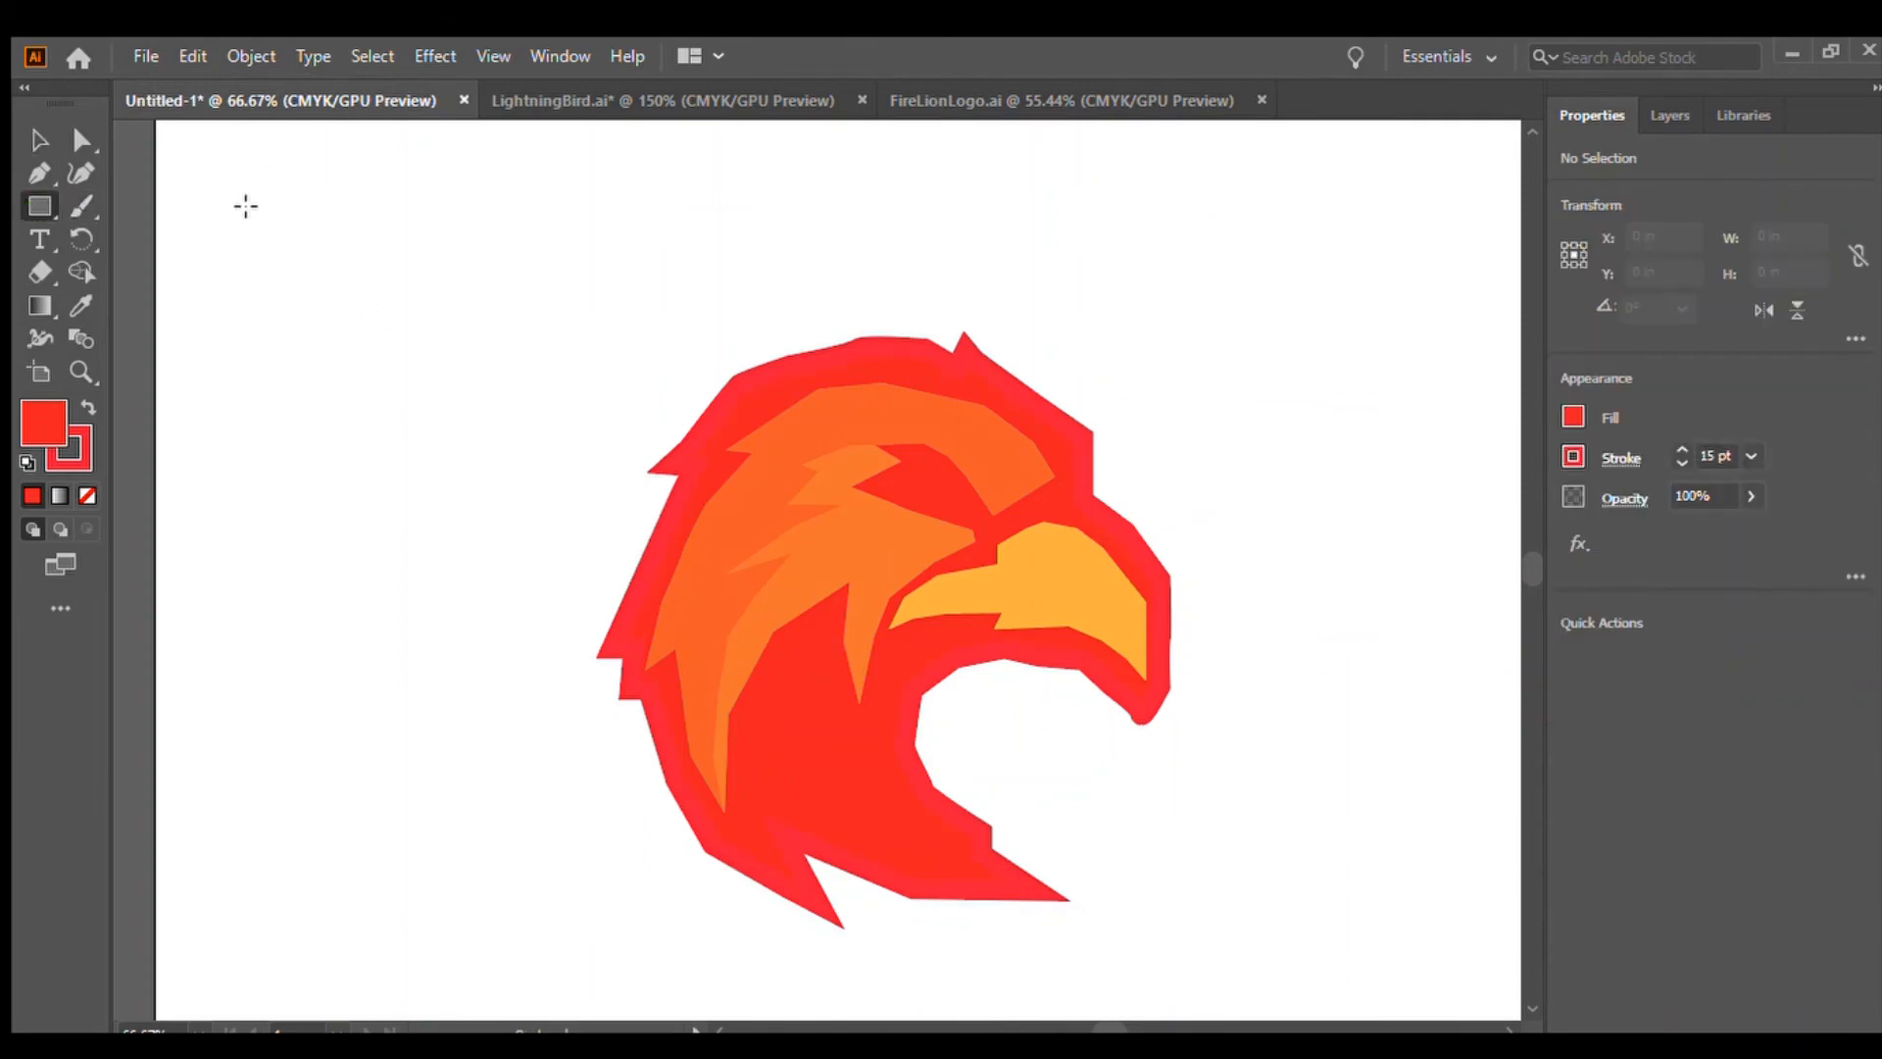
left_click_drag(282, 180, 1535, 573)
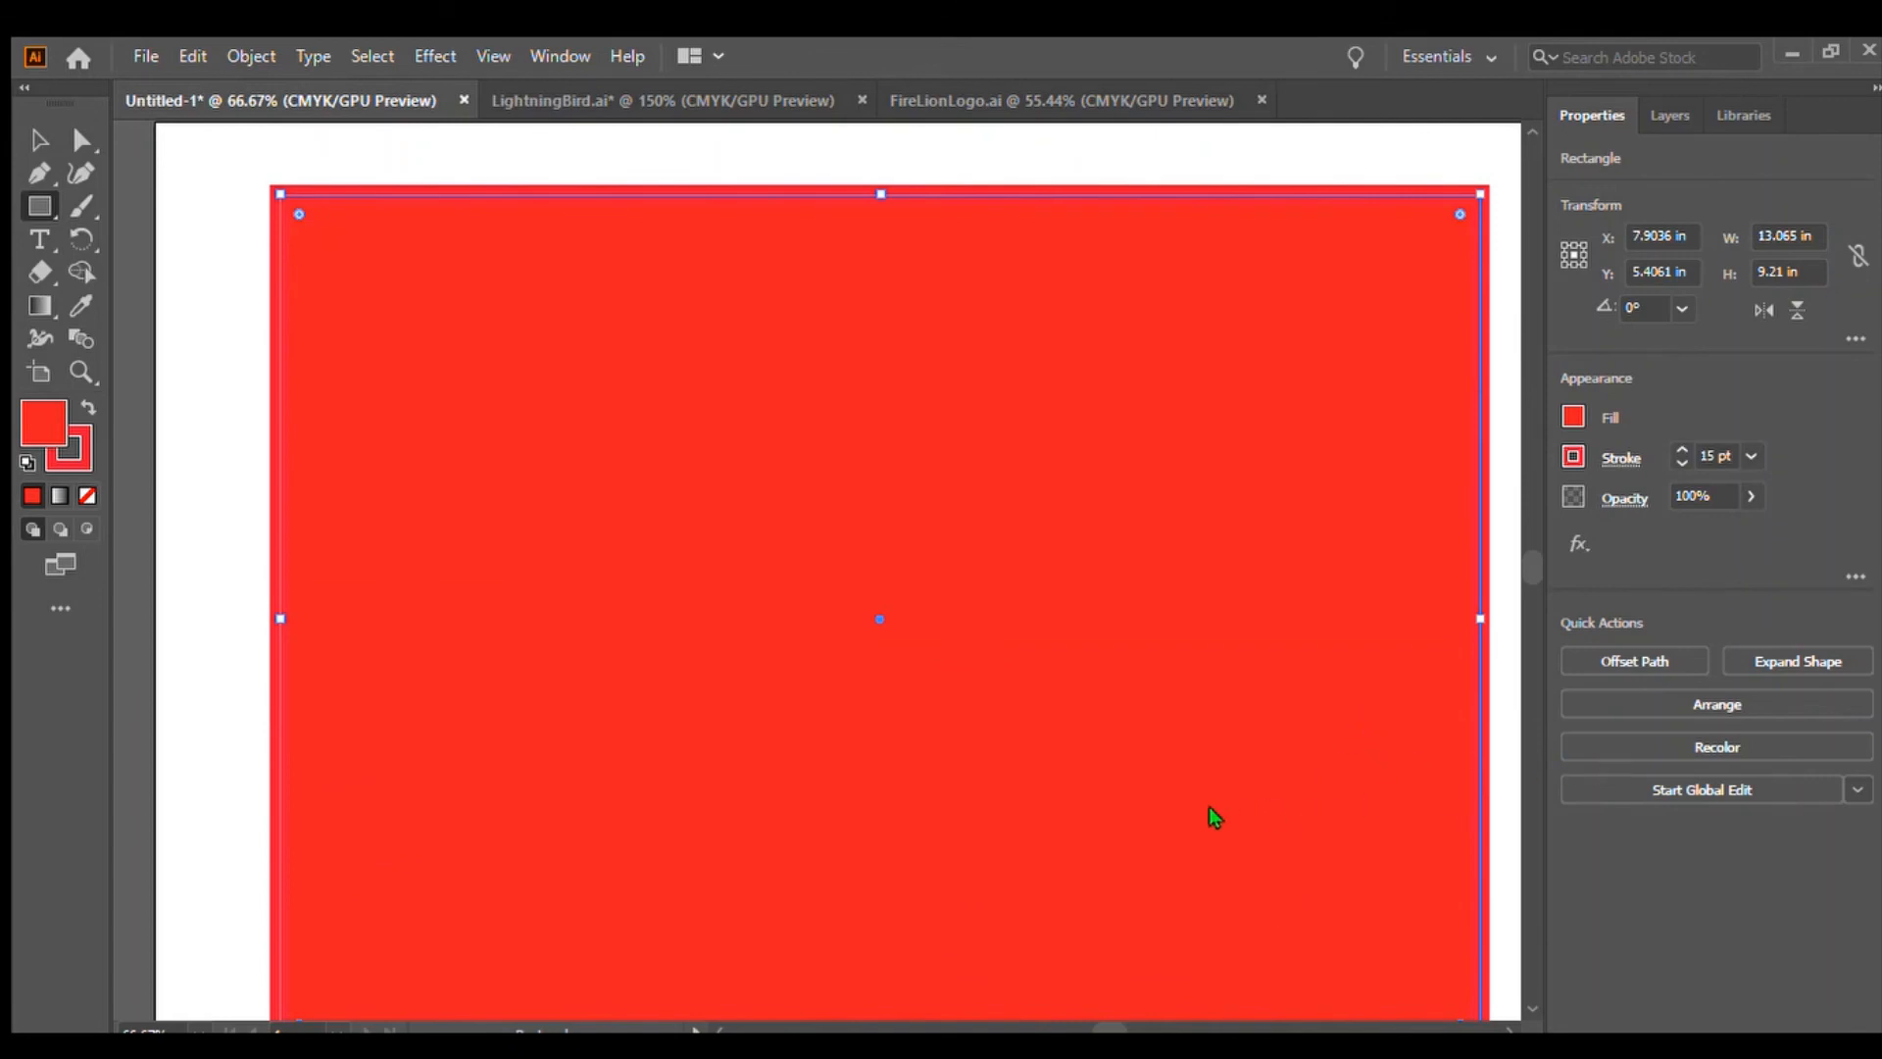
left_click(40, 140)
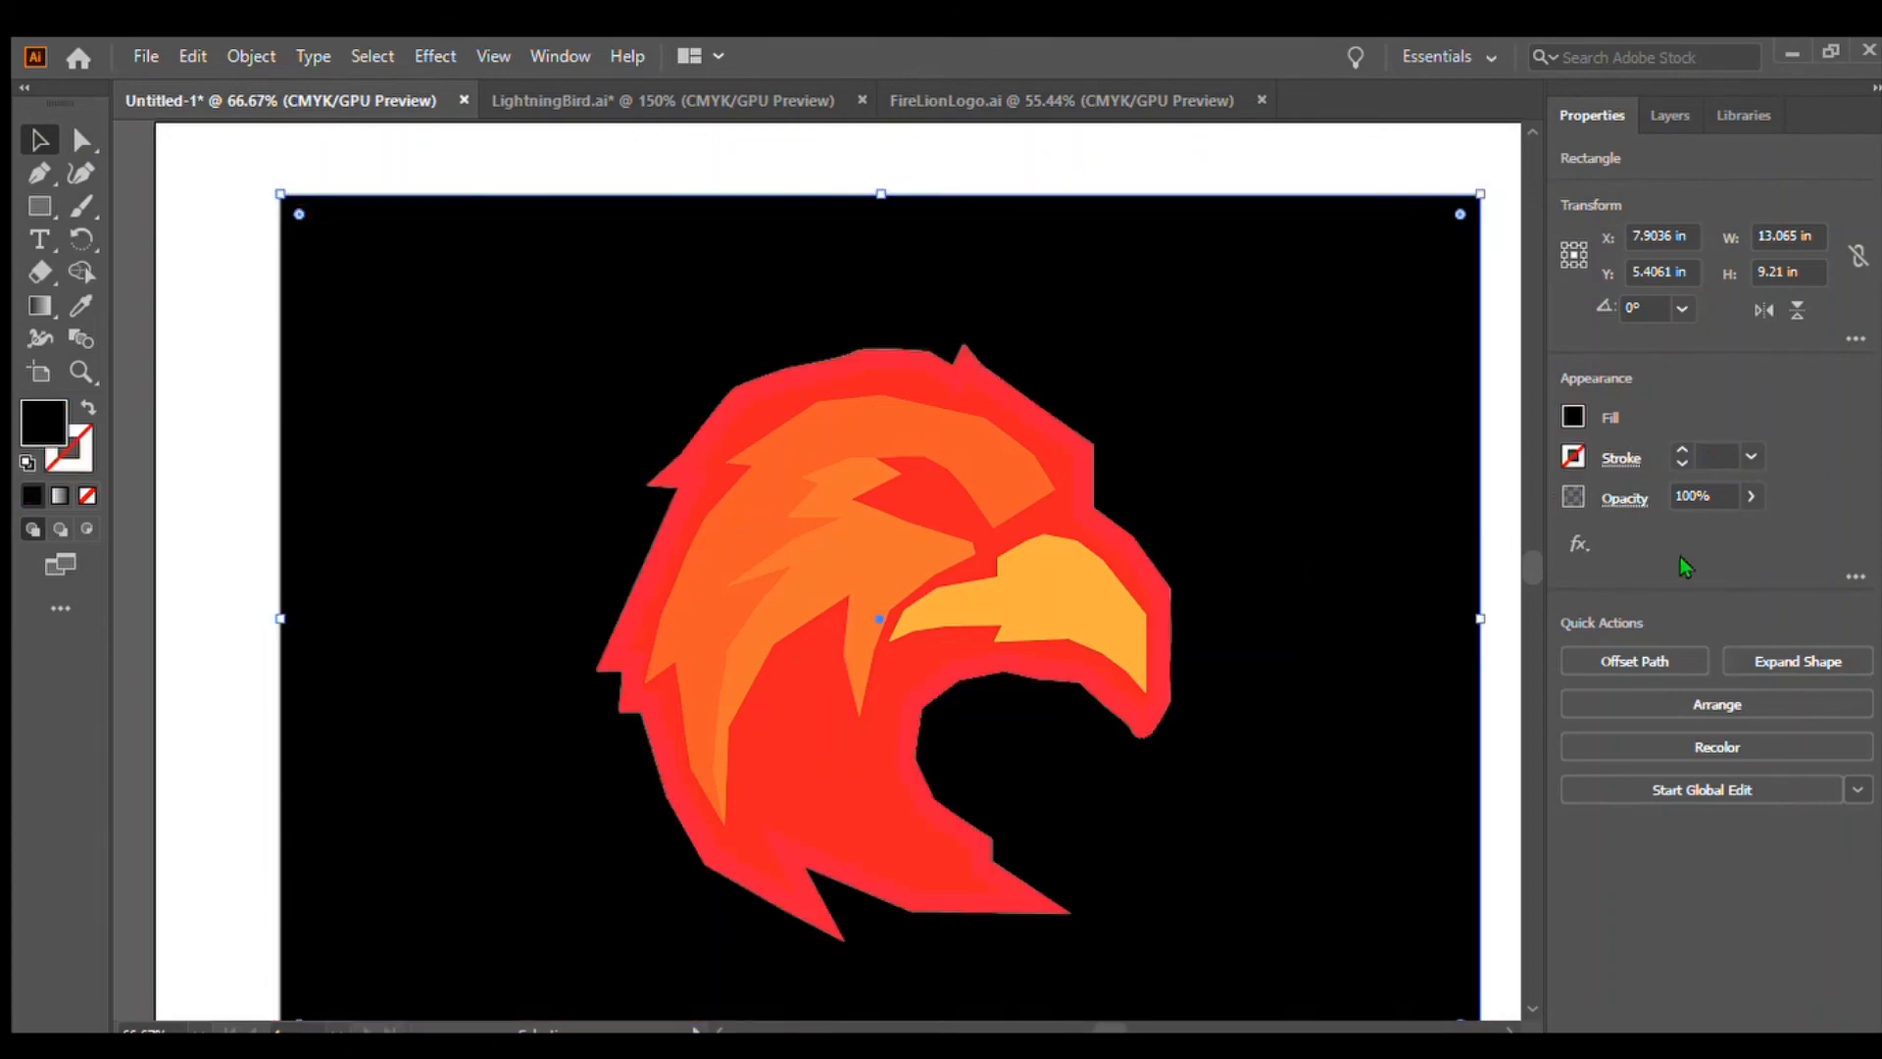
left_click(1359, 153)
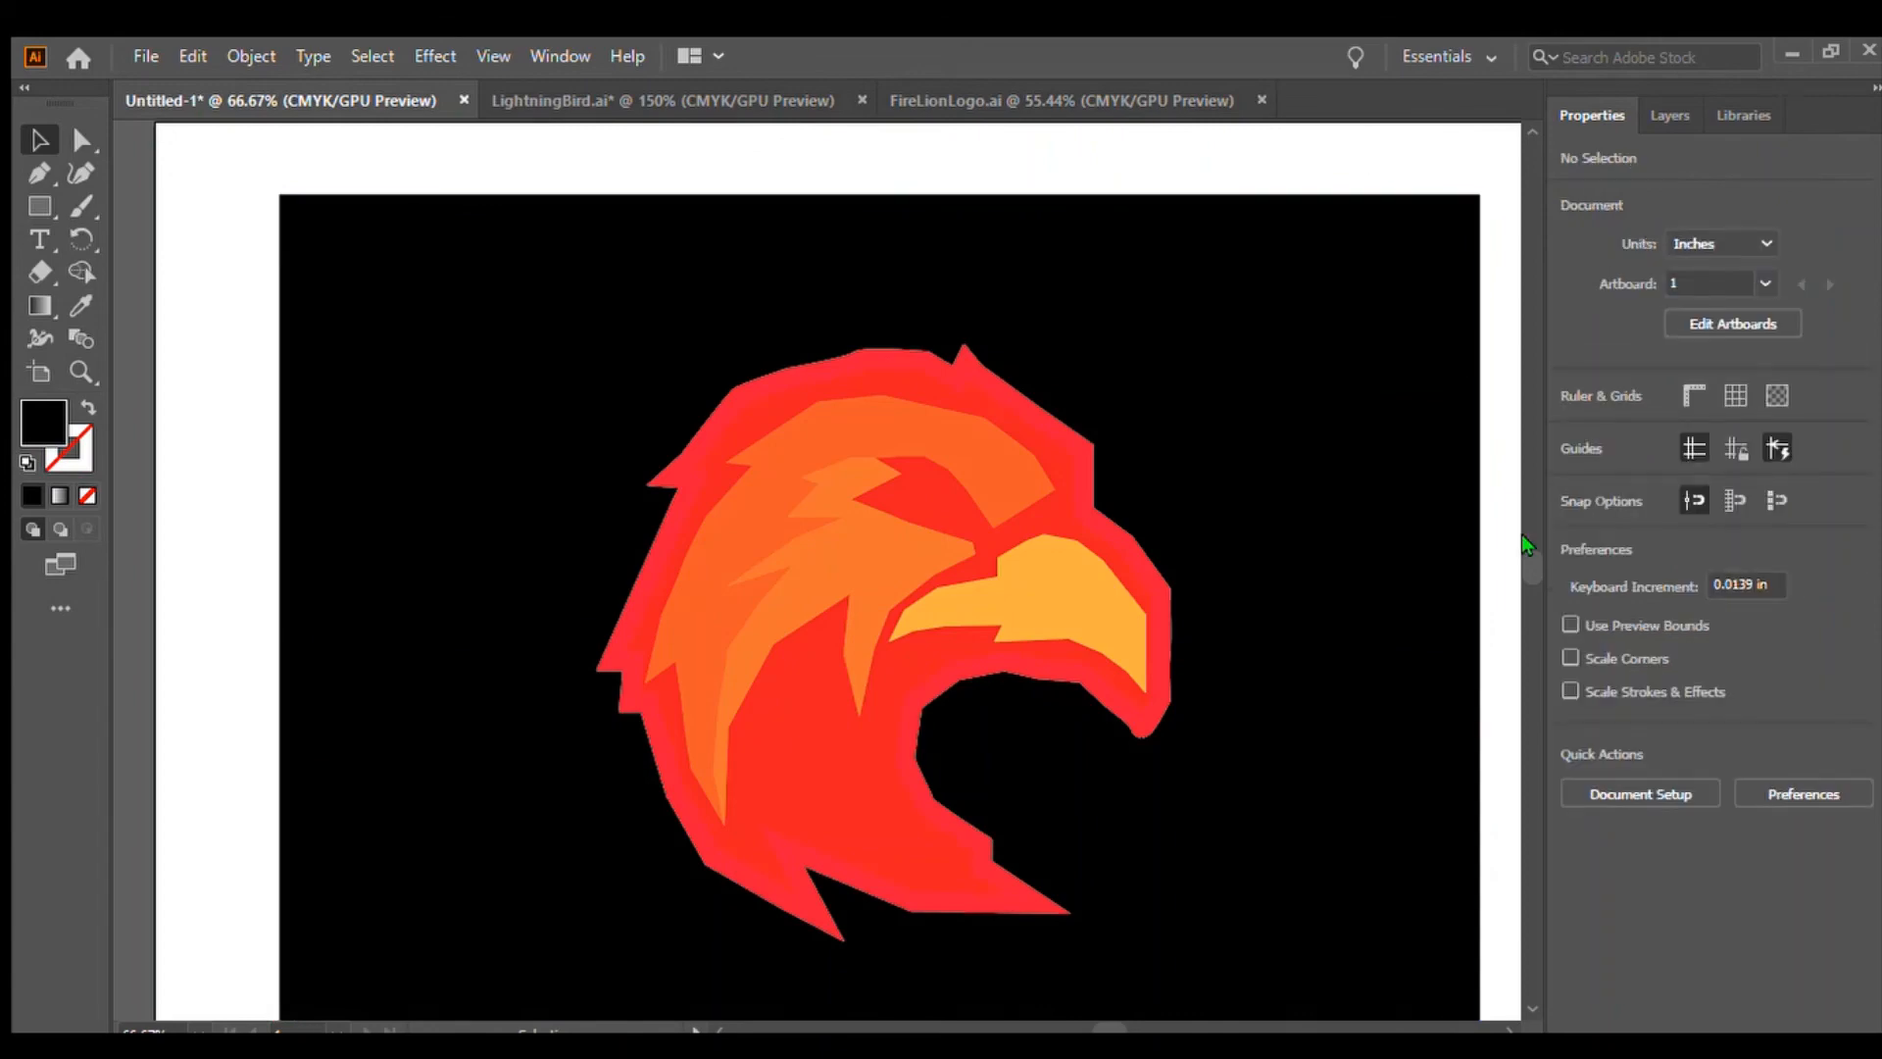
left_click_drag(1526, 549, 1520, 557)
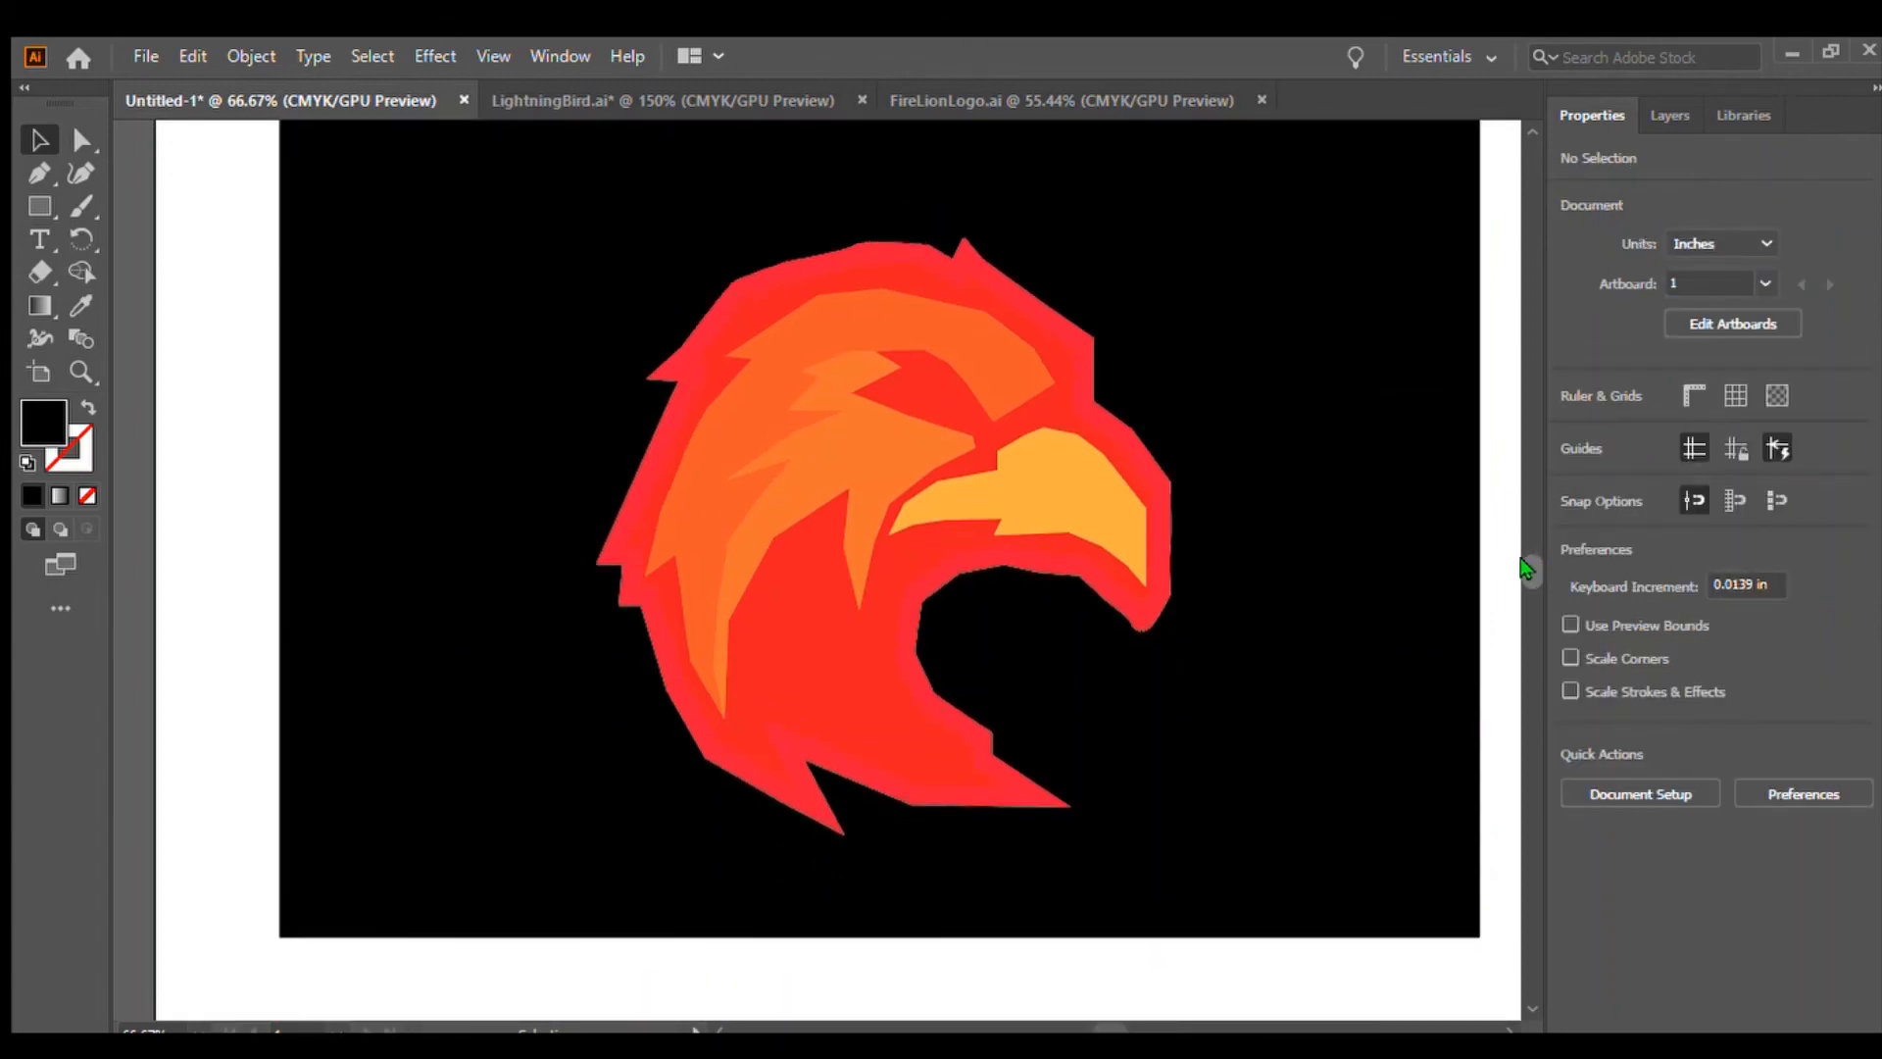